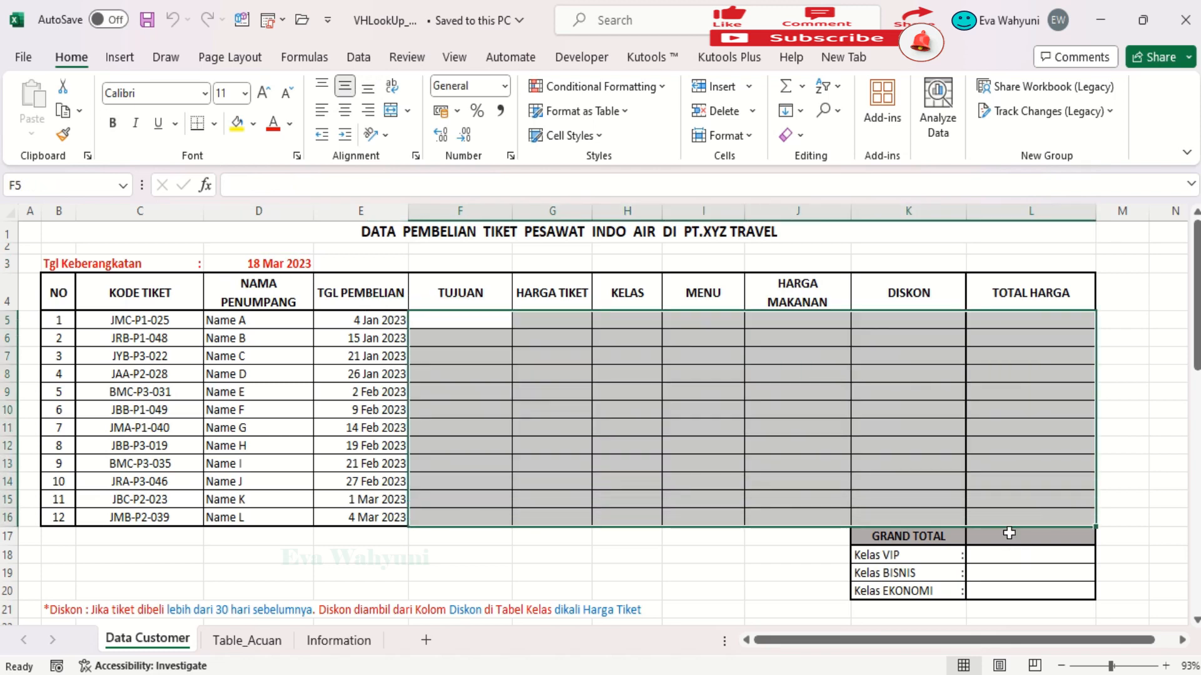
Review the destination, class and VIP, BISNIS and EKONOMI meal menu tables on the Table_Acuan sheet.
{"action": "left_click", "coordinate": [246, 639]}
{"action": "left_click", "coordinate": [65, 247]}
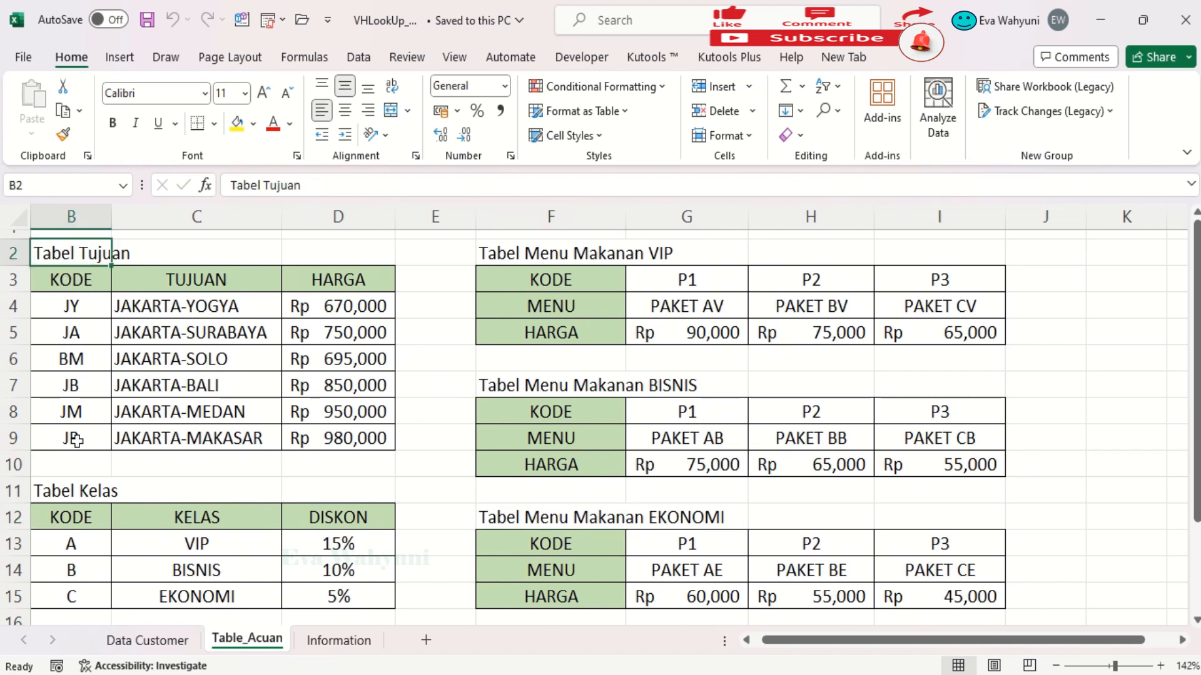
{"action": "left_click", "coordinate": [64, 494]}
{"action": "left_click", "coordinate": [546, 254]}
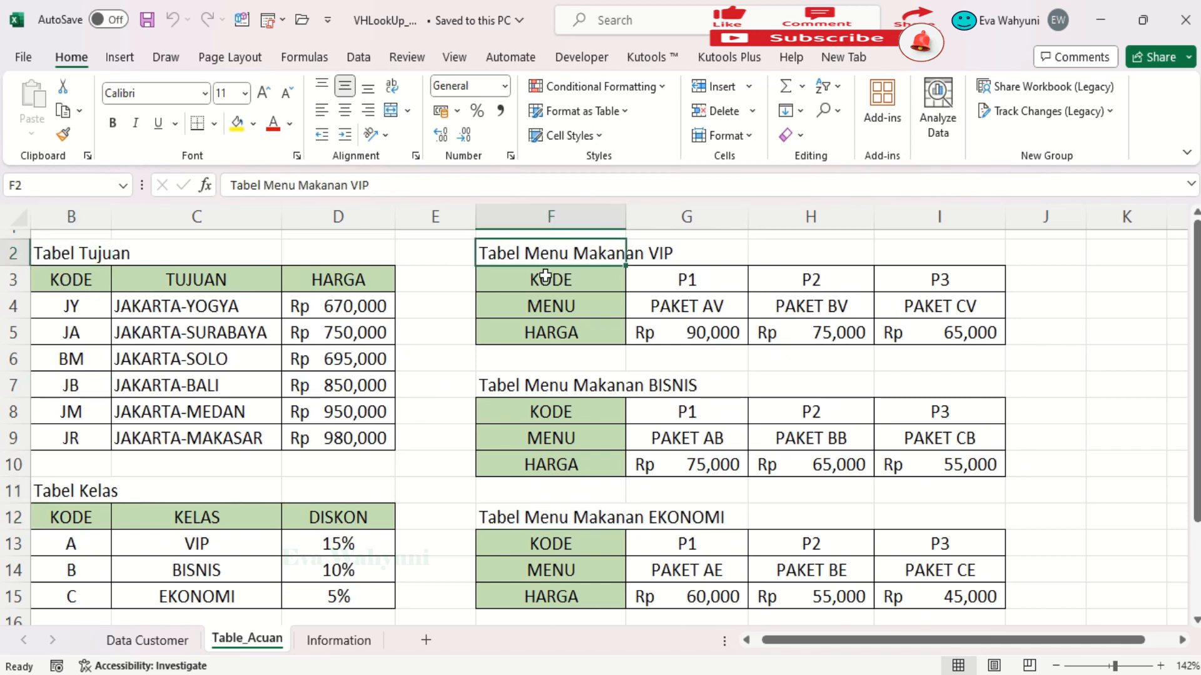
{"action": "left_click", "coordinate": [538, 388]}
{"action": "left_click", "coordinate": [529, 519]}
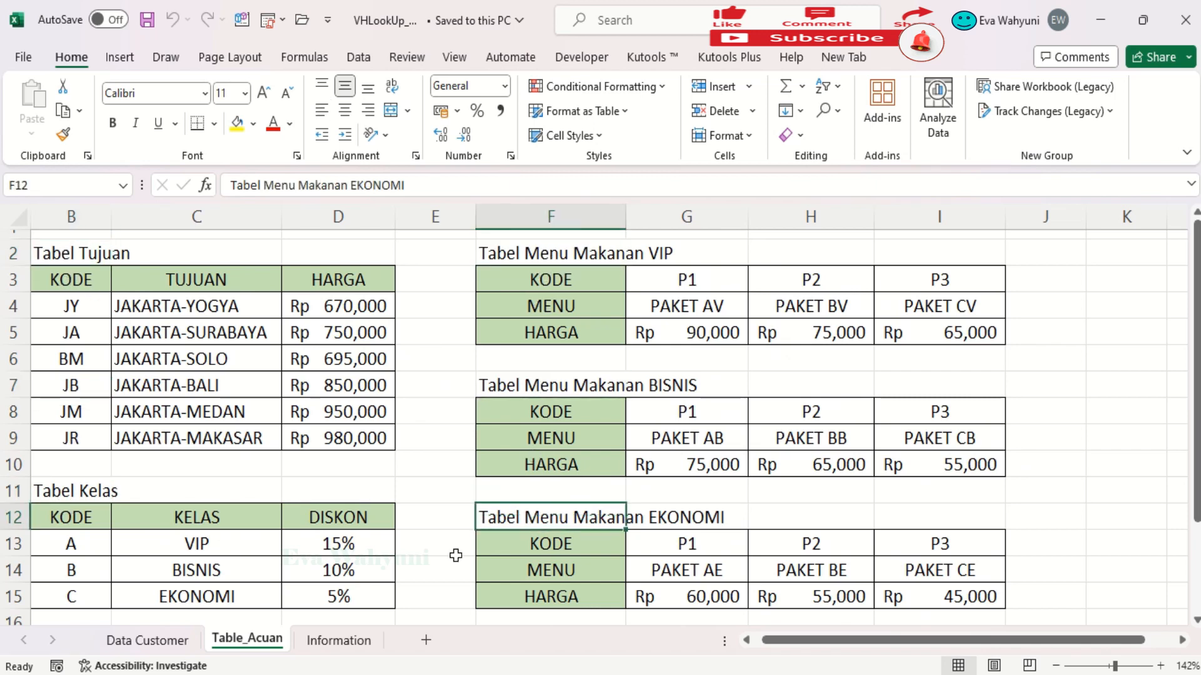
Narrow column A on the Information sheet and review the KODE TIKET rules listed there.
{"action": "left_click", "coordinate": [338, 639]}
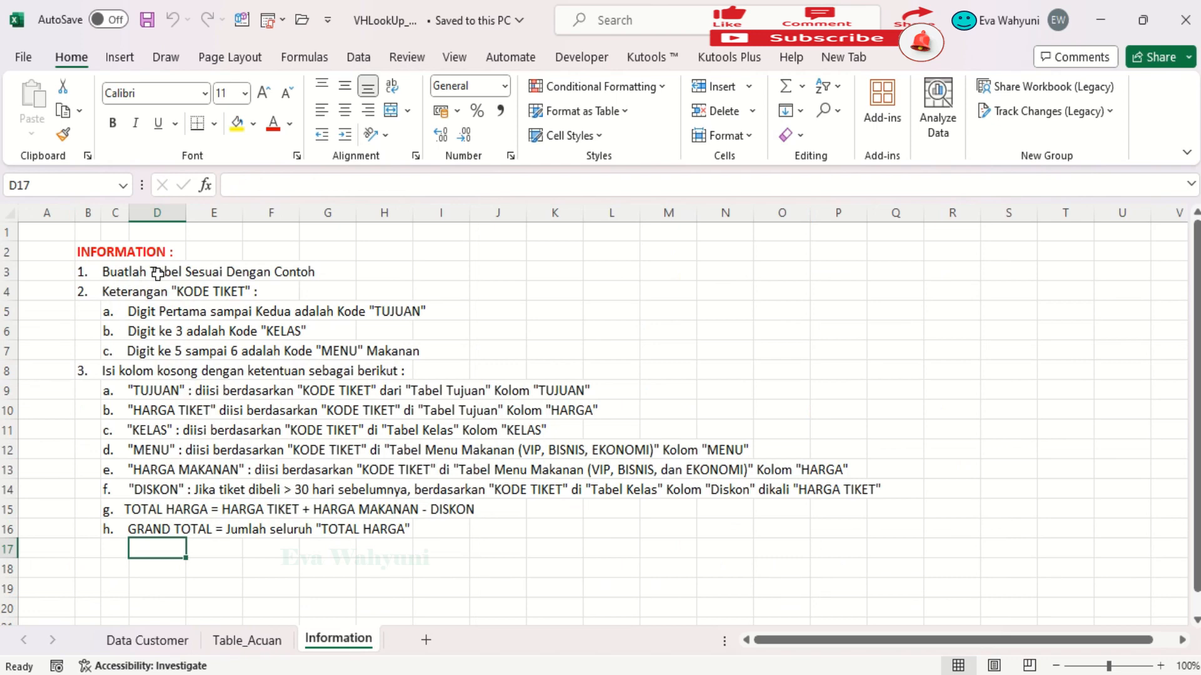
{"action": "left_click_drag", "start_coordinate": [73, 212], "coordinate": [50, 213]}
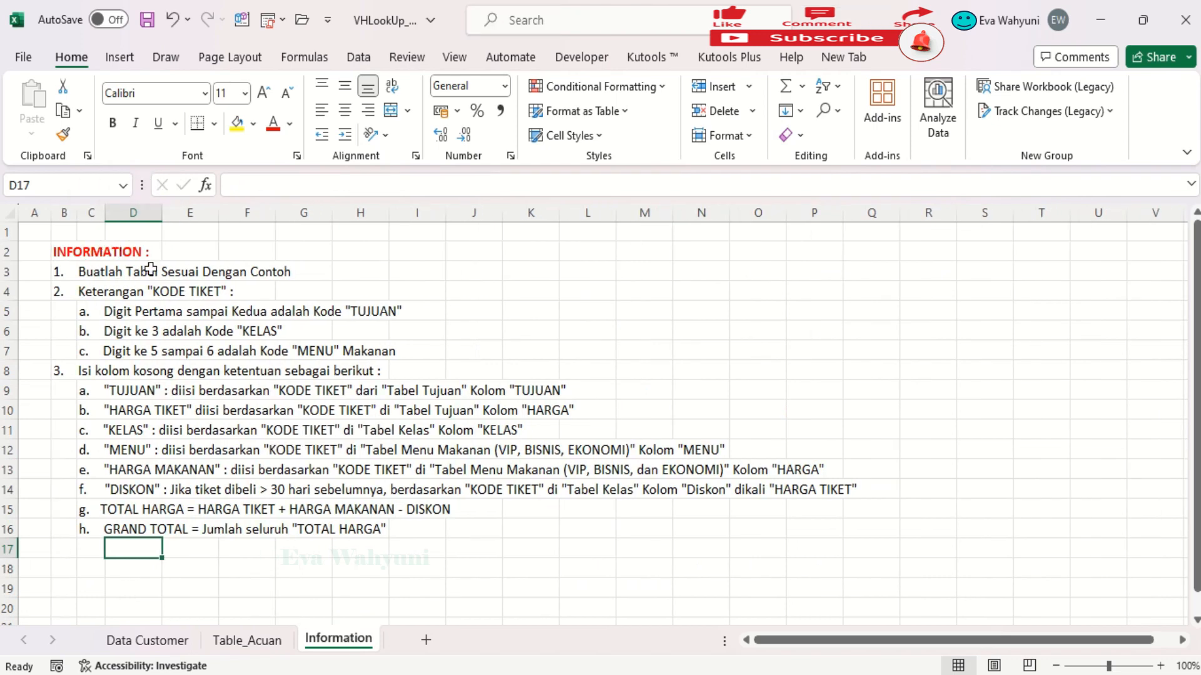
{"action": "left_click", "coordinate": [124, 276]}
{"action": "left_click", "coordinate": [119, 307]}
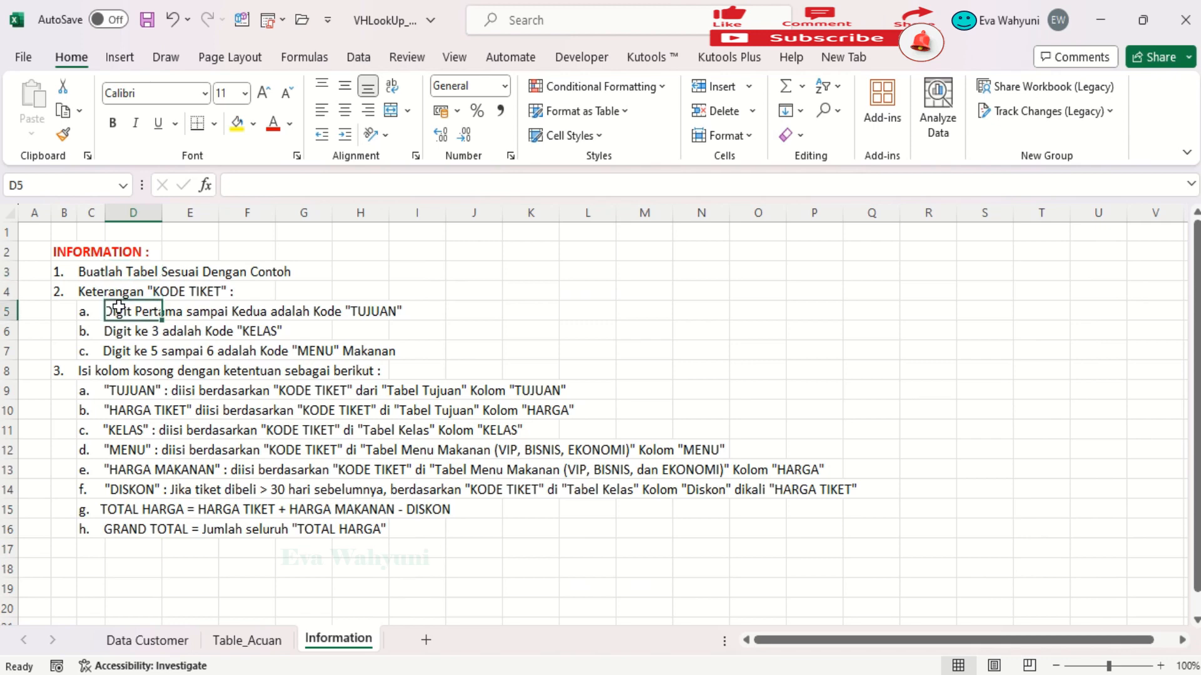
{"action": "left_click", "coordinate": [120, 330]}
Format the departure date in D3 of the Data Customer sheet with the "14 Mar 2012" date type.
{"action": "left_click", "coordinate": [161, 638]}
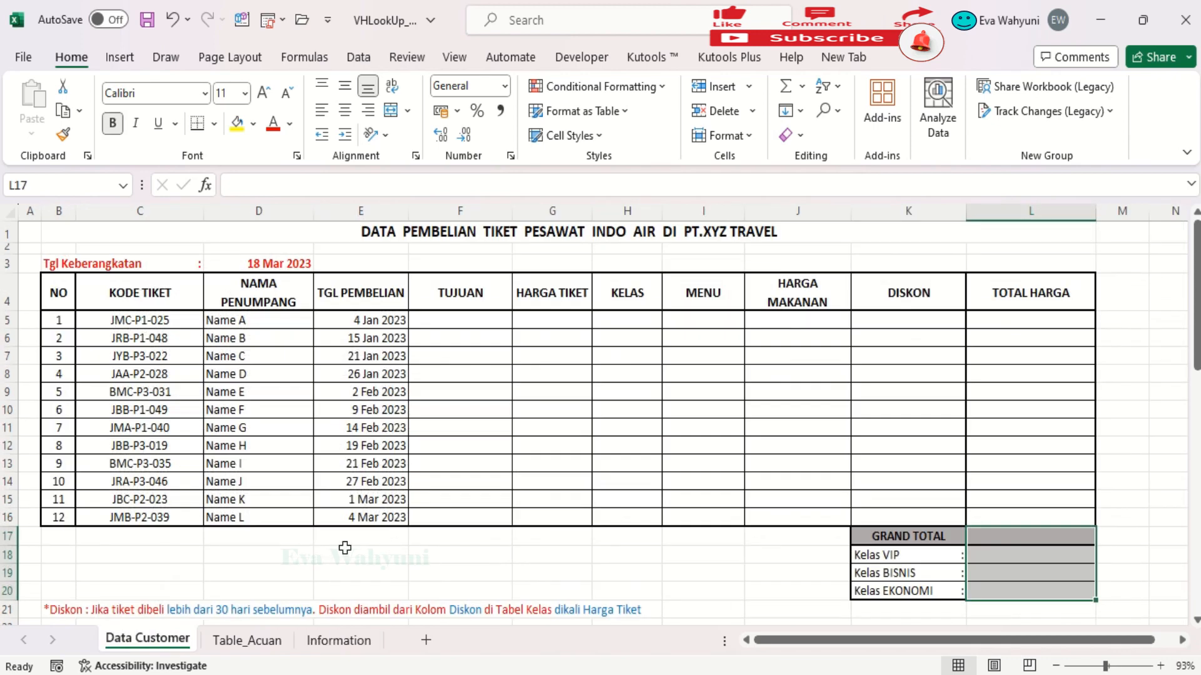
{"action": "left_click", "coordinate": [460, 323]}
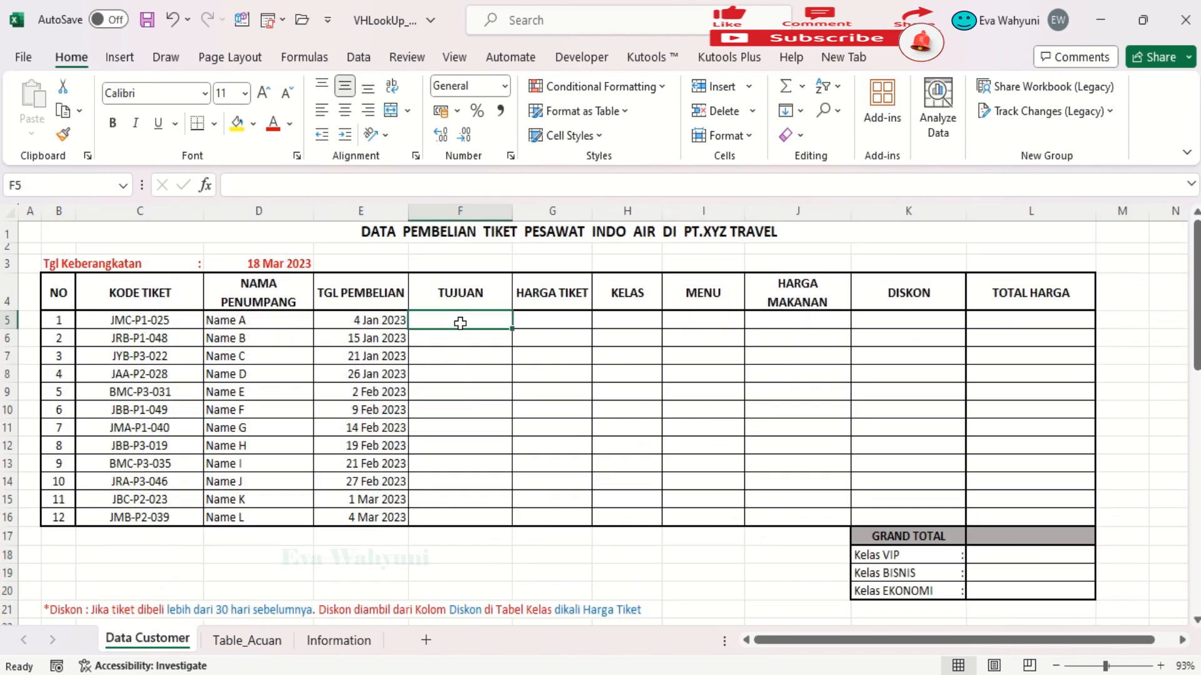
{"action": "left_click", "coordinate": [269, 265]}
{"action": "right_click", "coordinate": [271, 268]}
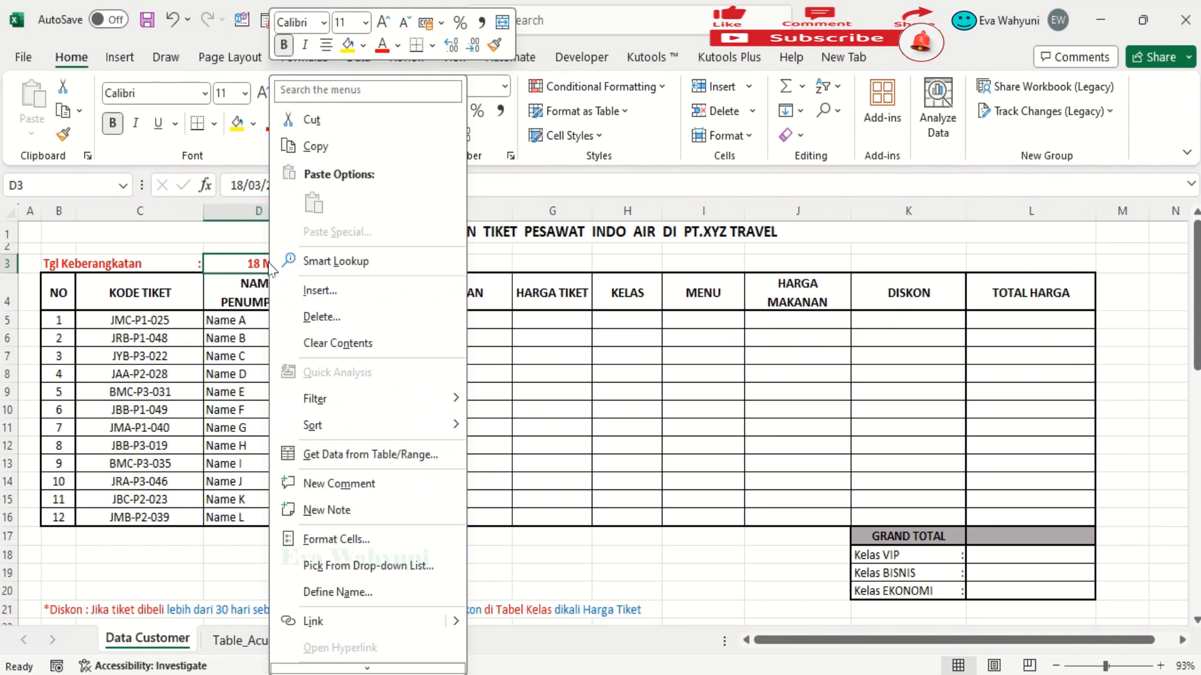
{"action": "left_click", "coordinate": [387, 540]}
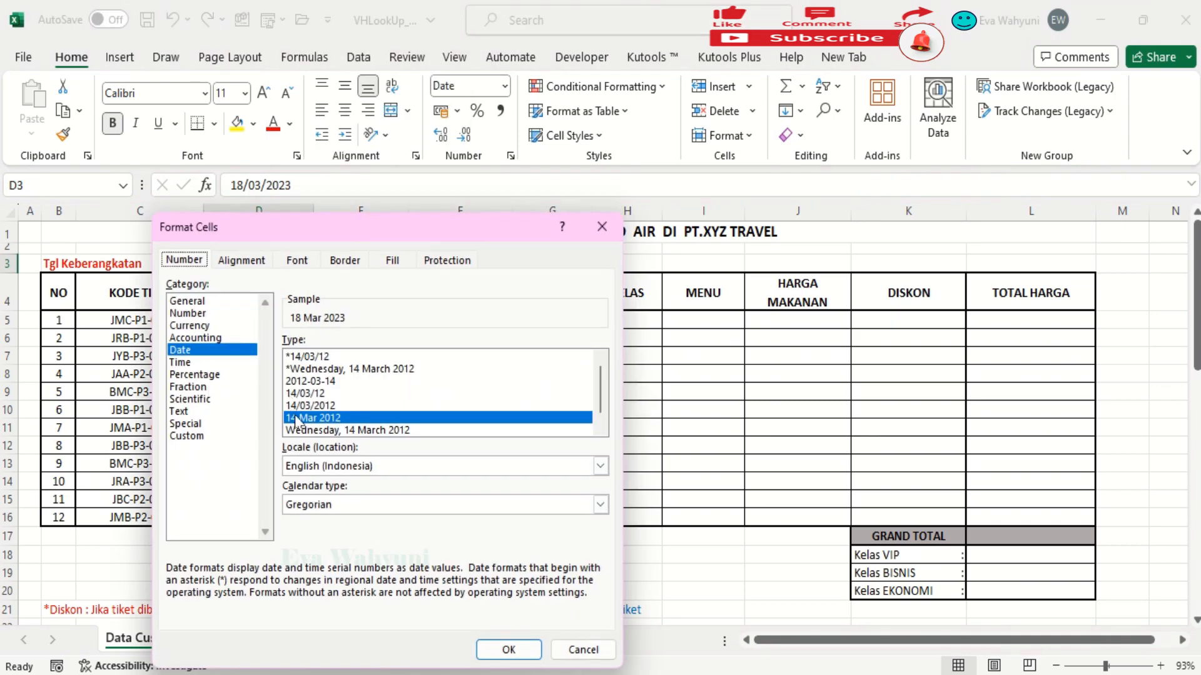
{"action": "left_click", "coordinate": [507, 648]}
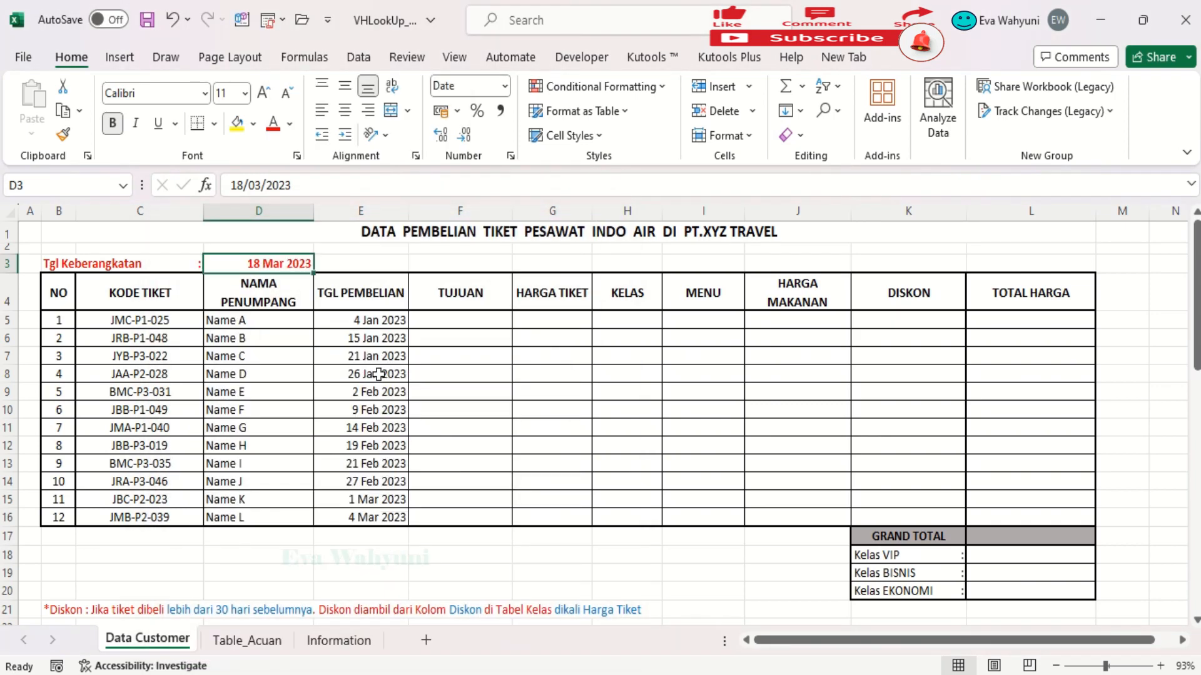
Format the TGL PEMBELIAN dates in E5:E16 with the "14 Mar 2012" date type.
{"action": "left_click_drag", "start_coordinate": [363, 319], "coordinate": [366, 517]}
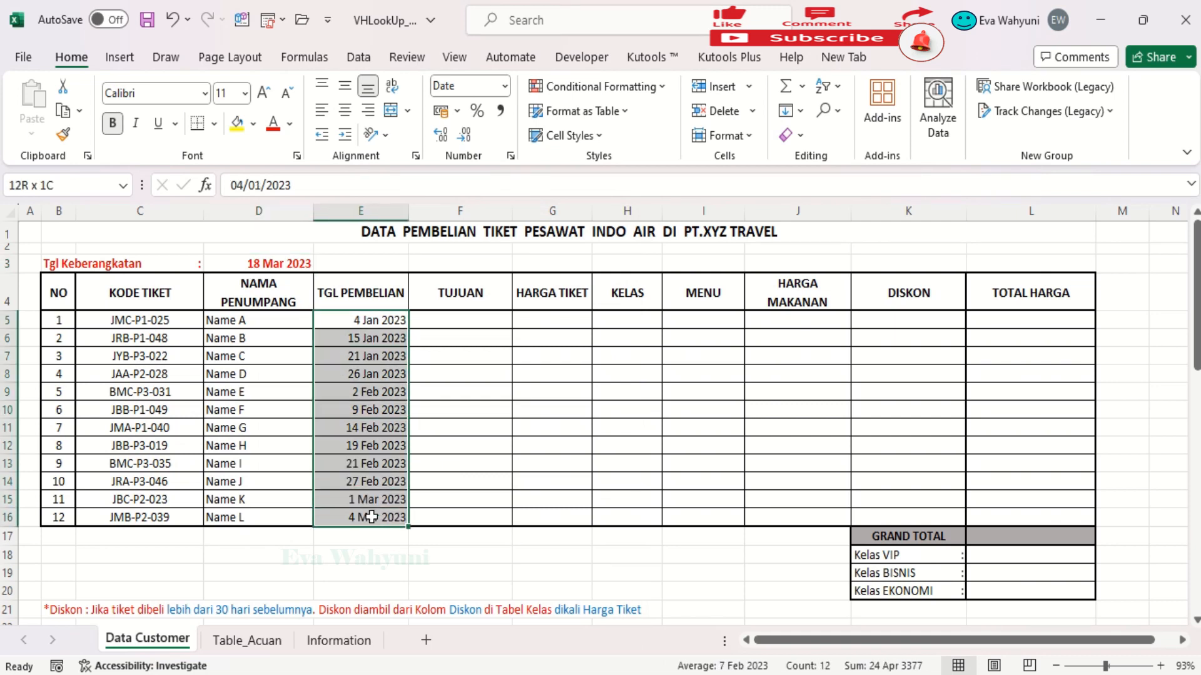
{"action": "right_click", "coordinate": [348, 456]}
{"action": "left_click", "coordinate": [375, 461]}
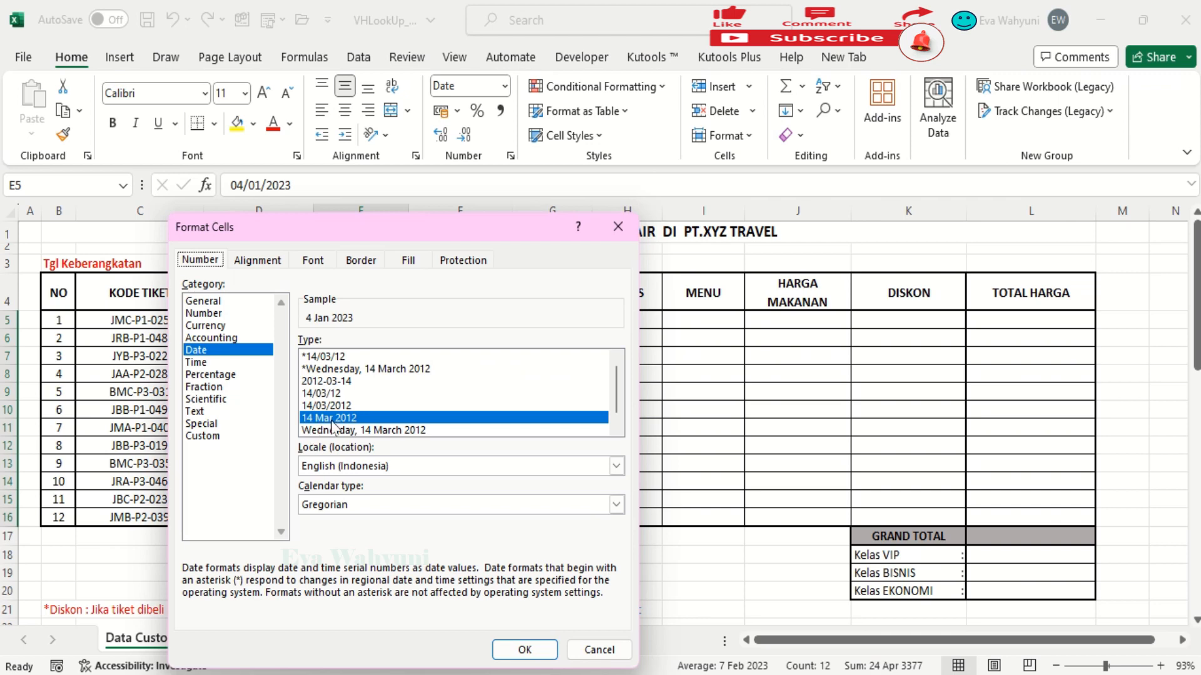
{"action": "left_click", "coordinate": [525, 649]}
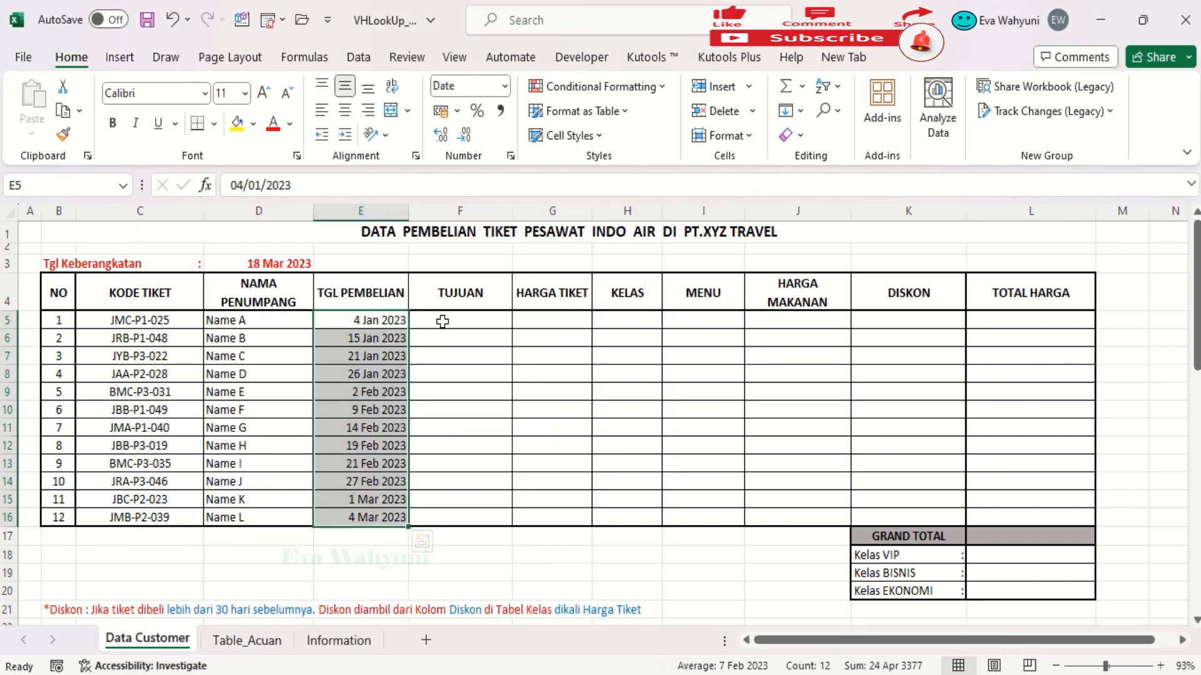
Check the Information sheet for the rule on which ticket code digits determine the TUJUAN column.
{"action": "left_click", "coordinate": [443, 322]}
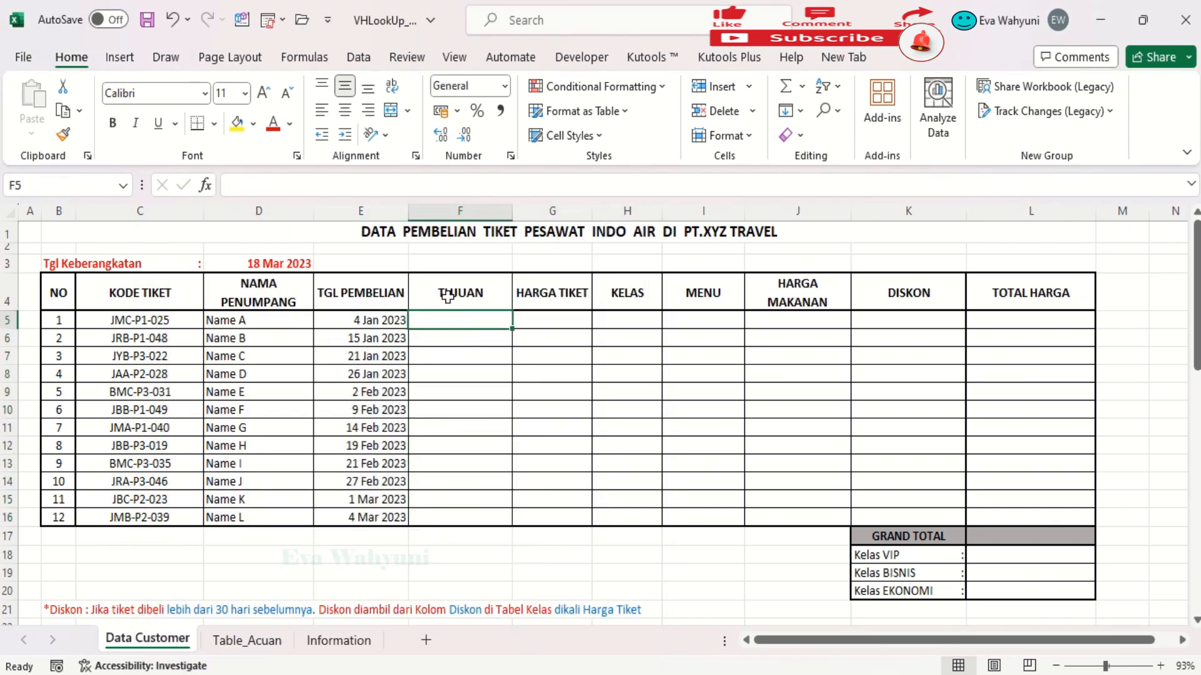
{"action": "left_click", "coordinate": [338, 640]}
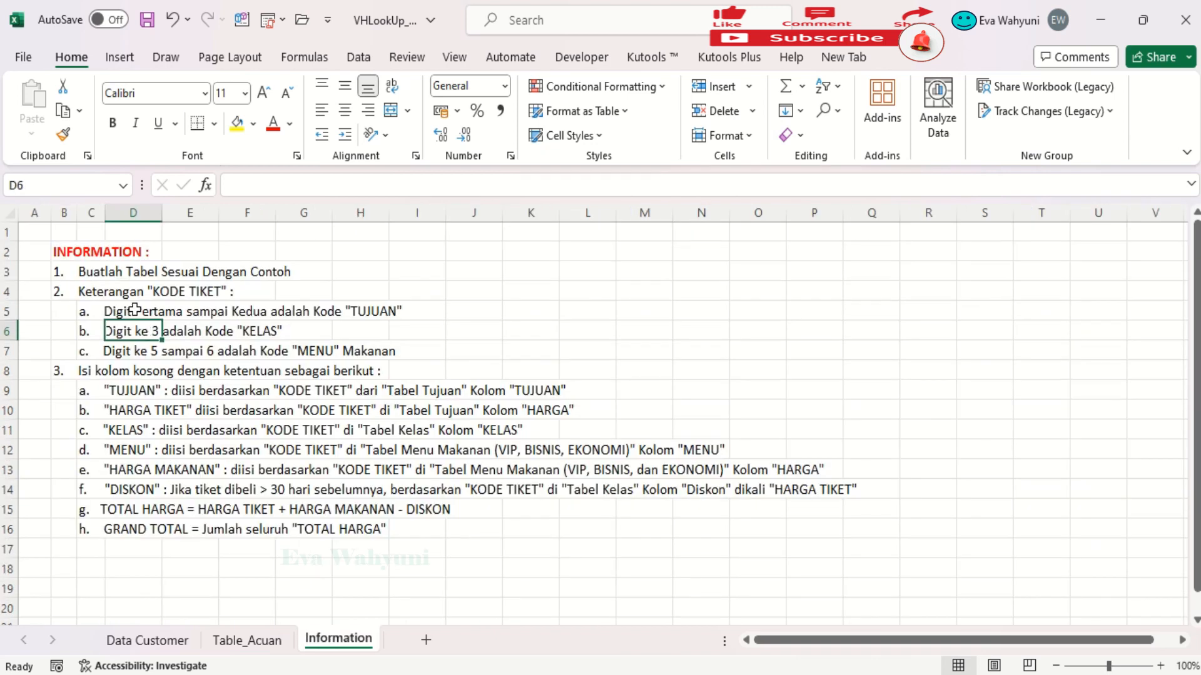
{"action": "left_click", "coordinate": [87, 311]}
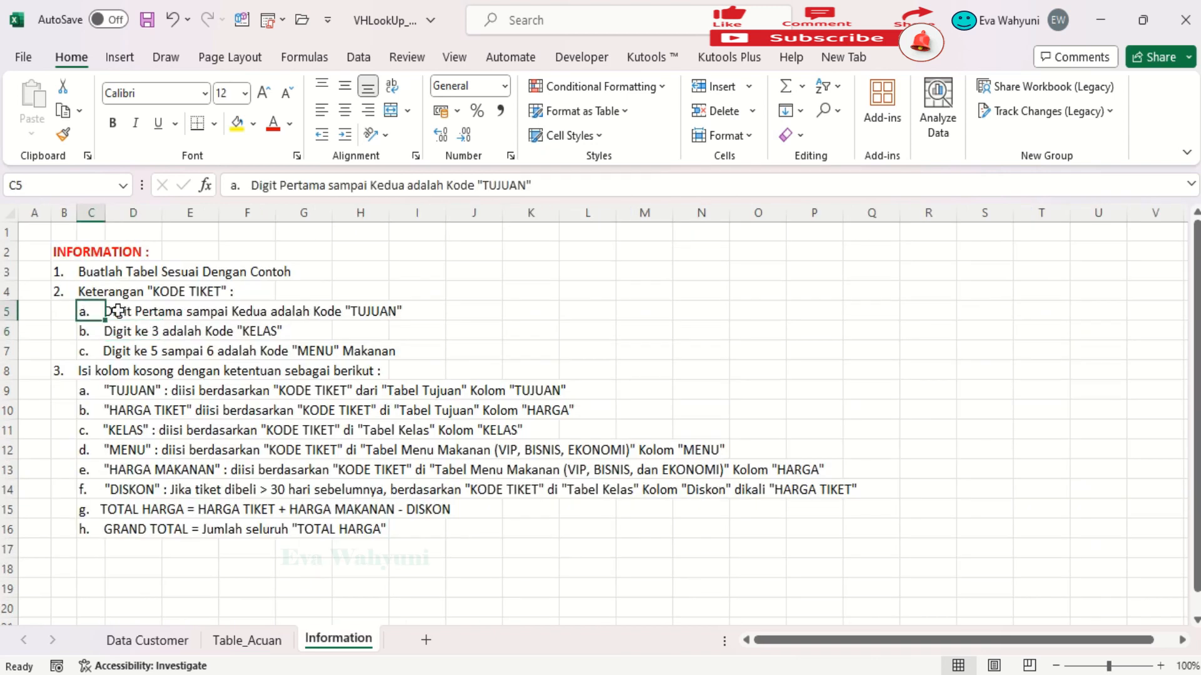
{"action": "left_click_drag", "start_coordinate": [231, 185], "coordinate": [549, 186]}
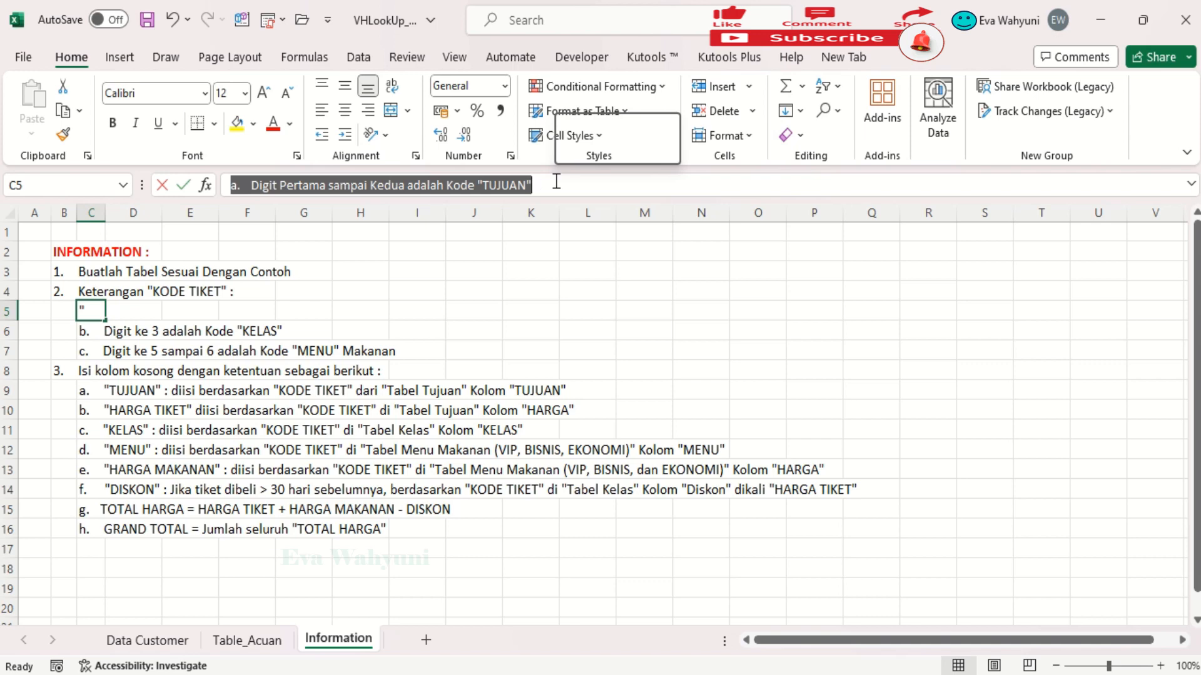
{"action": "left_click", "coordinate": [481, 325]}
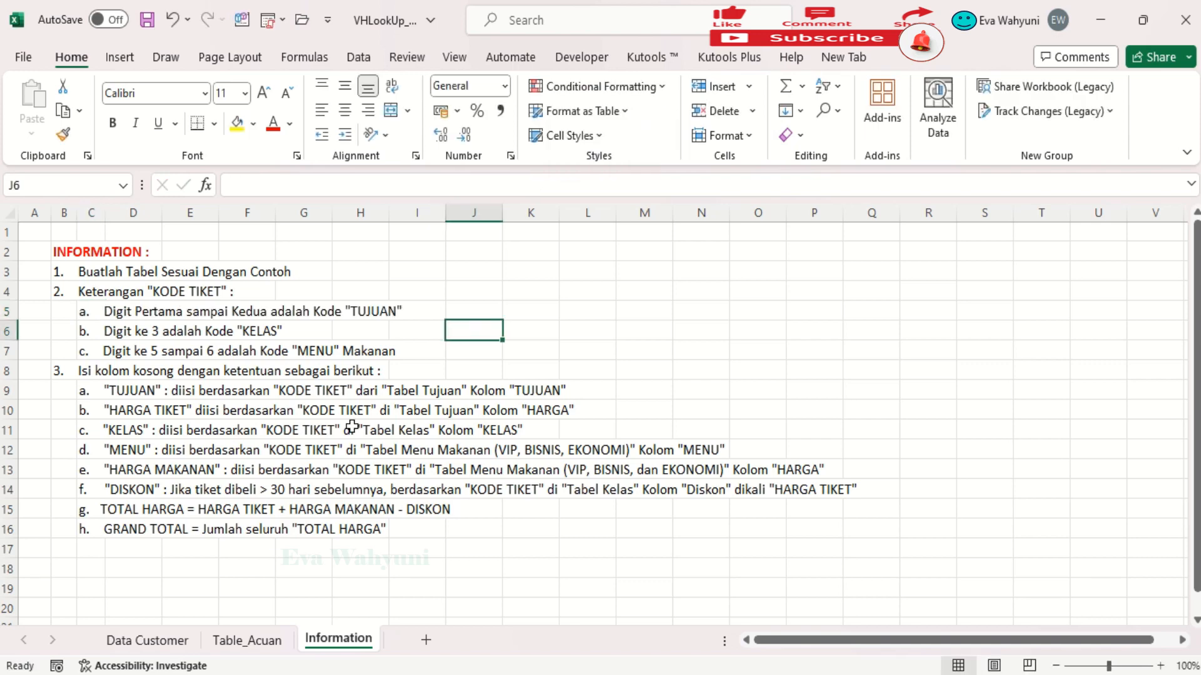
Inspect the first ticket code in C5 of Data Customer and consult the destination table on Table_Acuan.
{"action": "left_click", "coordinate": [138, 646]}
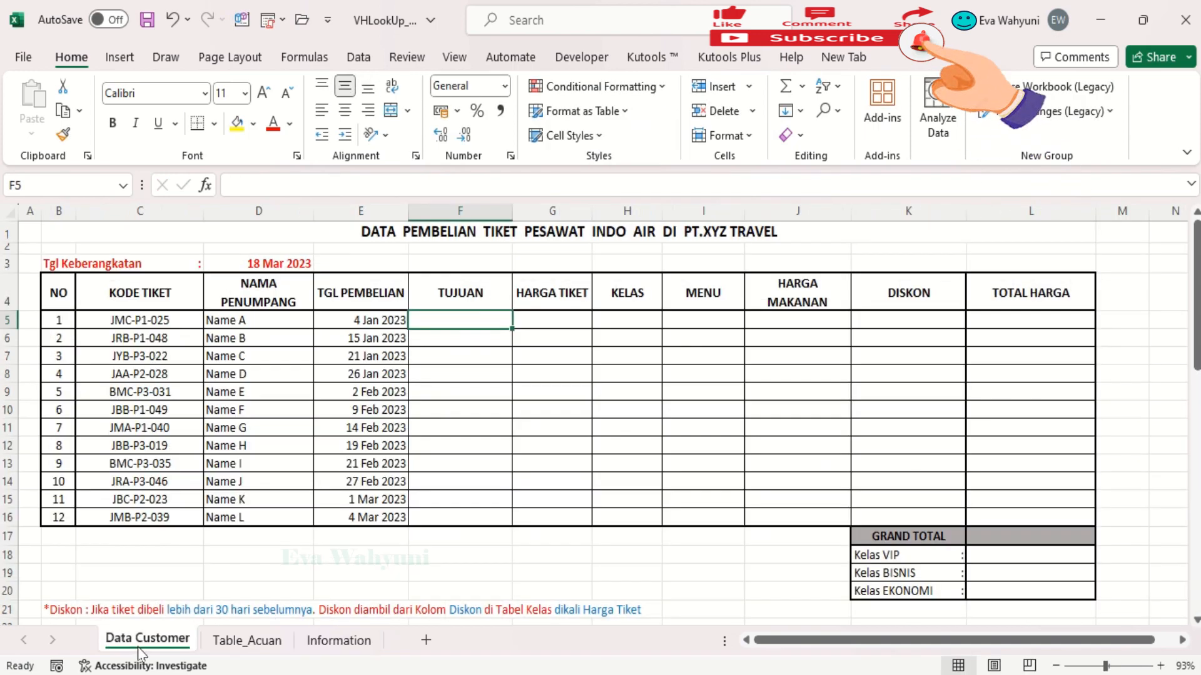
{"action": "left_click", "coordinate": [96, 317]}
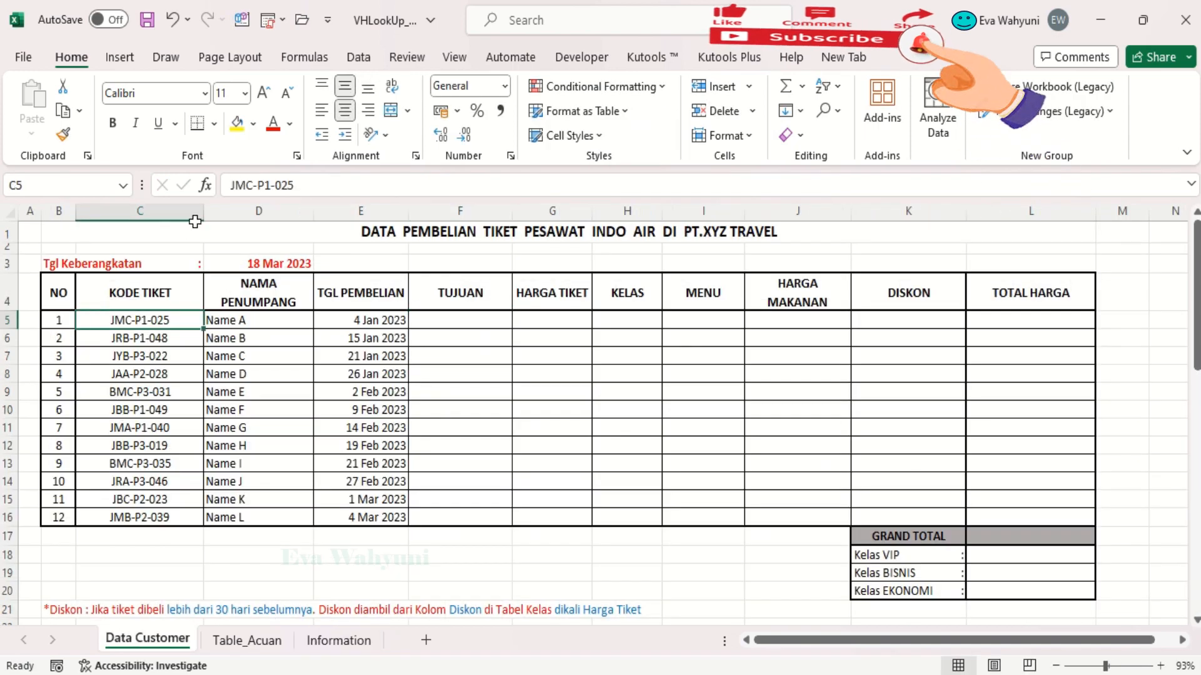
{"action": "left_click", "coordinate": [234, 185]}
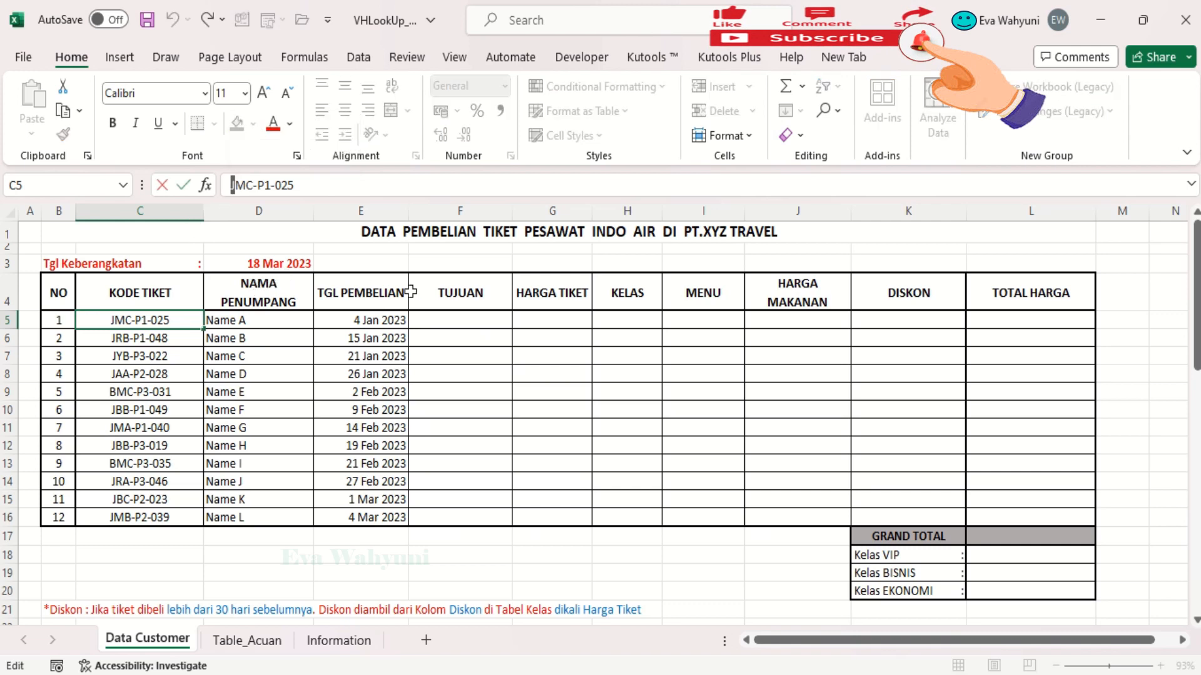
{"action": "key", "text": "Return"}
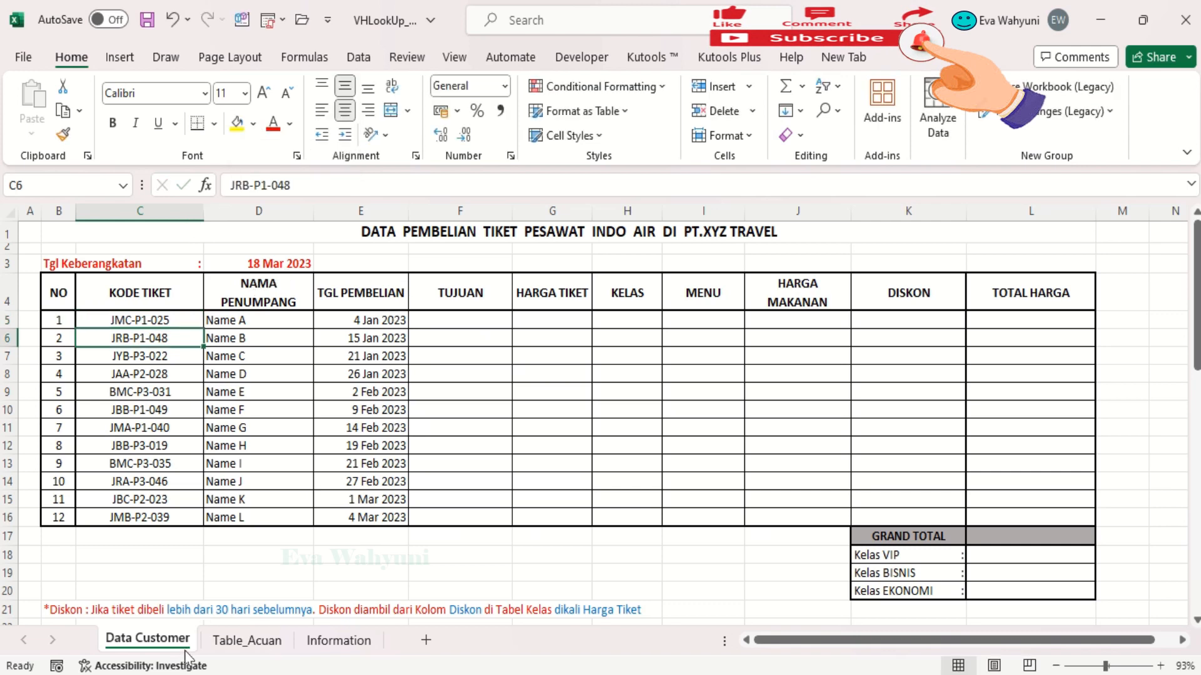
{"action": "left_click", "coordinate": [265, 641]}
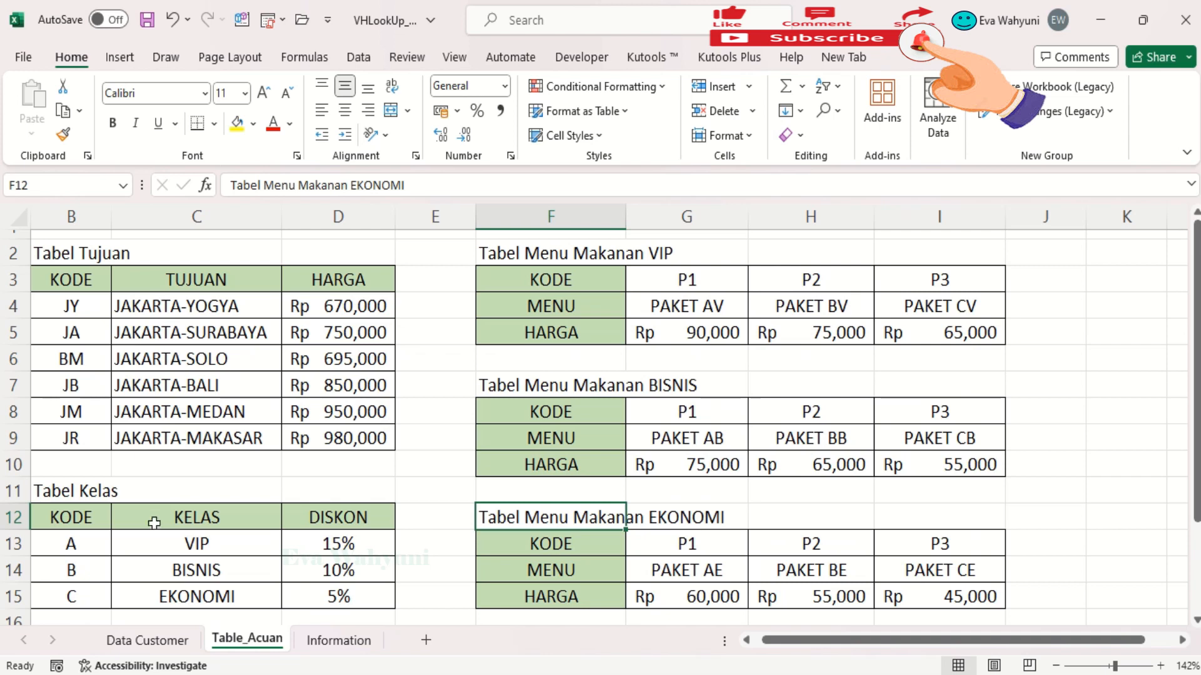
{"action": "left_click", "coordinate": [164, 642]}
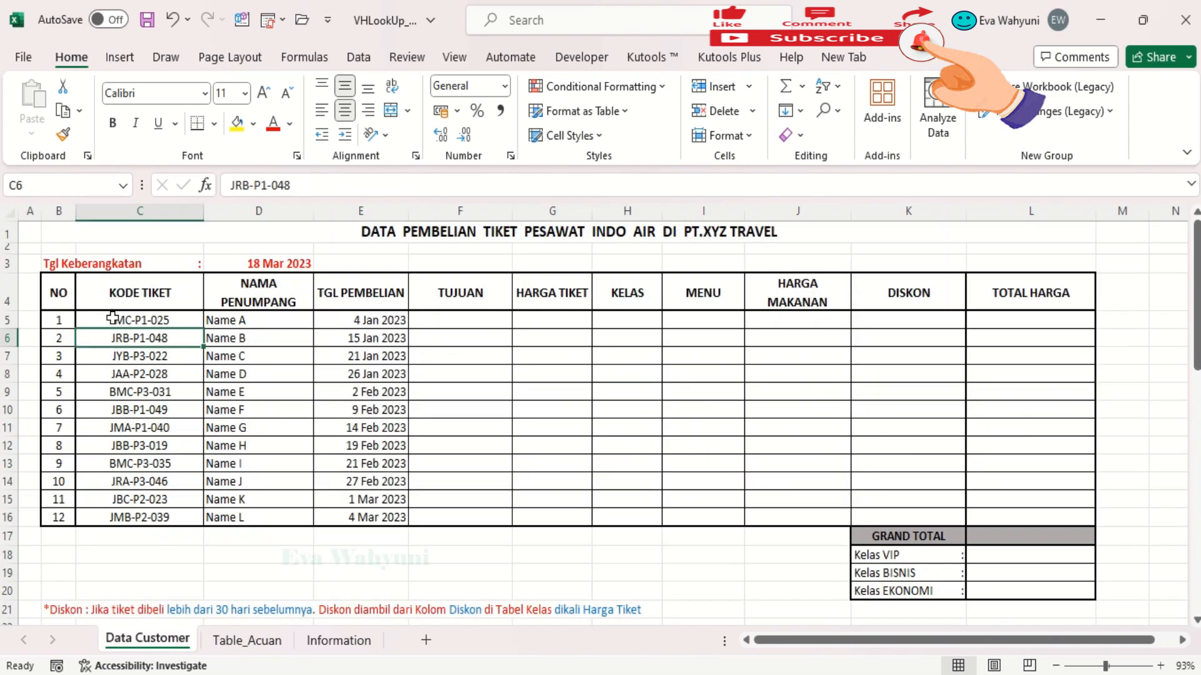
Examine the leading characters of the ticket codes in C5 and C6.
{"action": "left_click", "coordinate": [110, 316]}
{"action": "left_click_drag", "start_coordinate": [231, 185], "coordinate": [259, 188]}
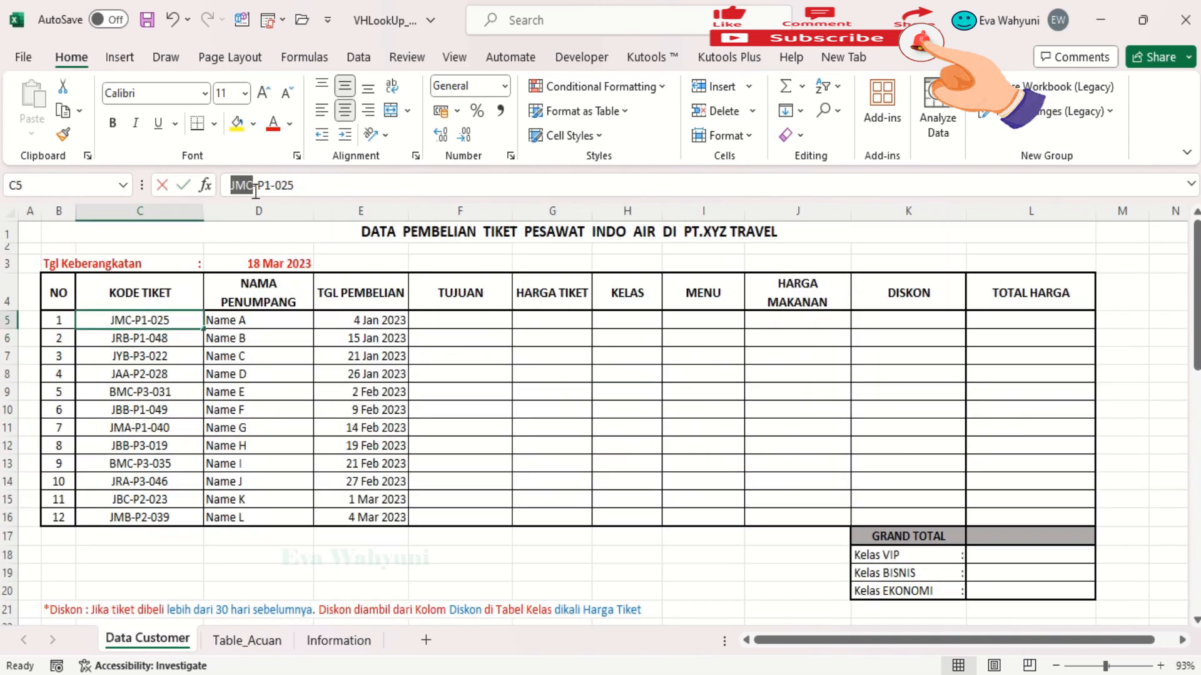
{"action": "left_click", "coordinate": [130, 337]}
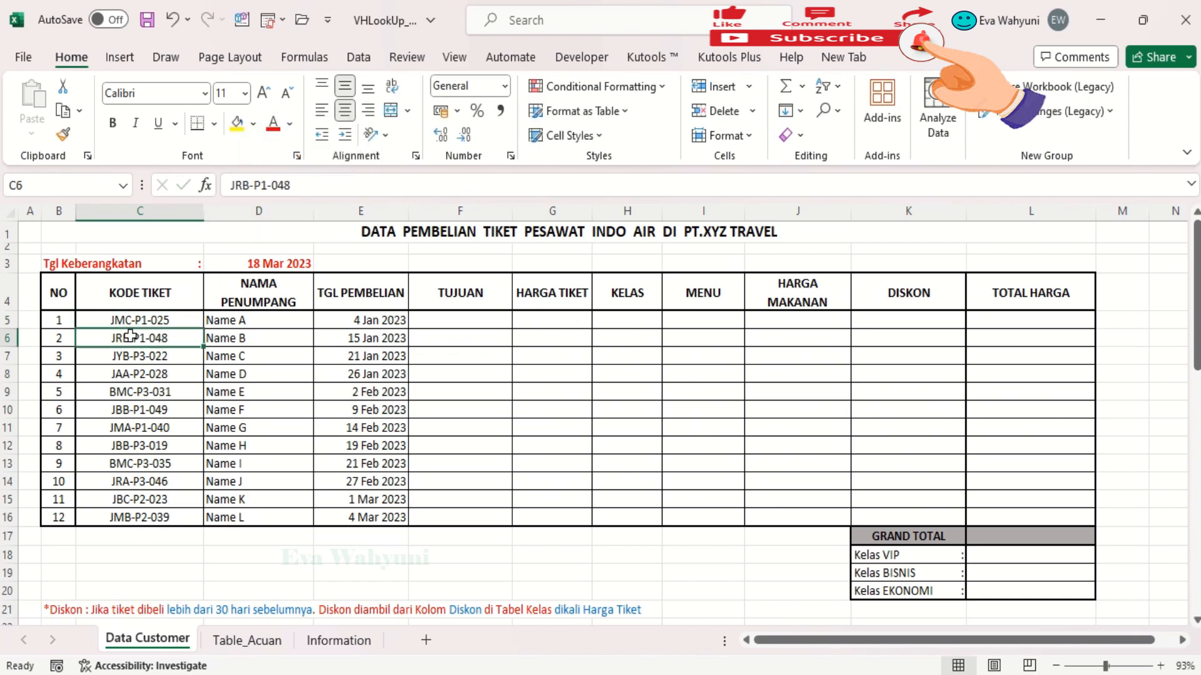
{"action": "left_click_drag", "start_coordinate": [230, 185], "coordinate": [247, 181]}
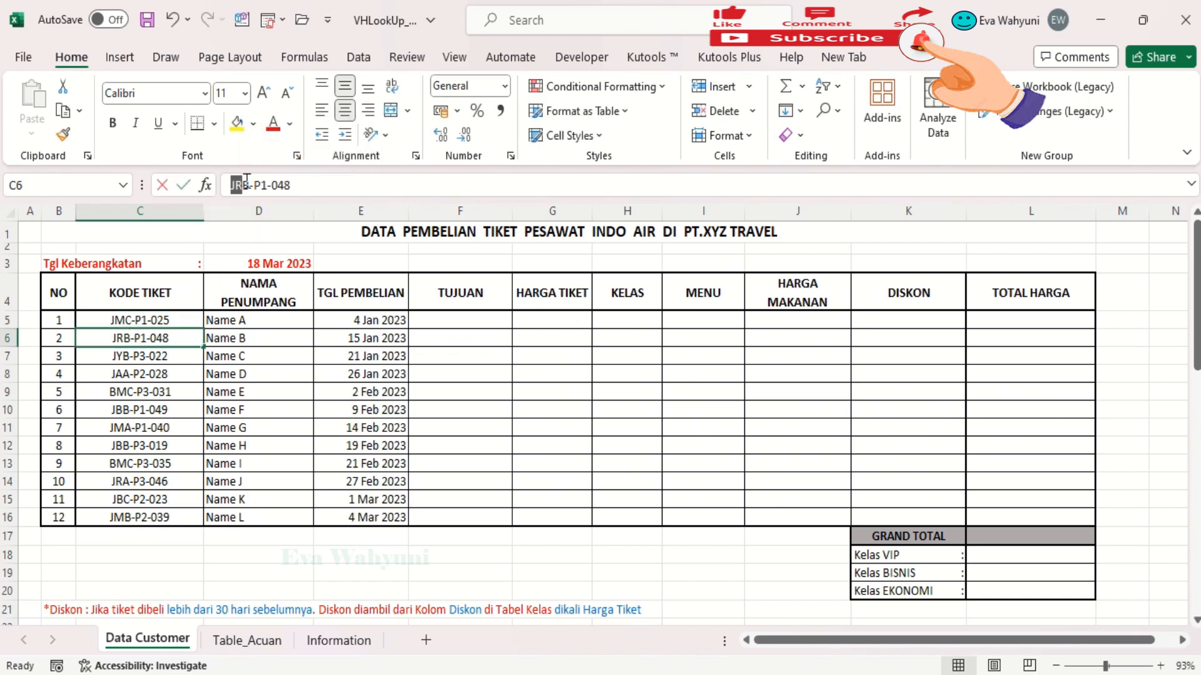
{"action": "key", "text": "Return"}
Examine the destination codes and the TUJUAN column of Tabel Tujuan on the Table_Acuan sheet.
{"action": "left_click", "coordinate": [247, 640]}
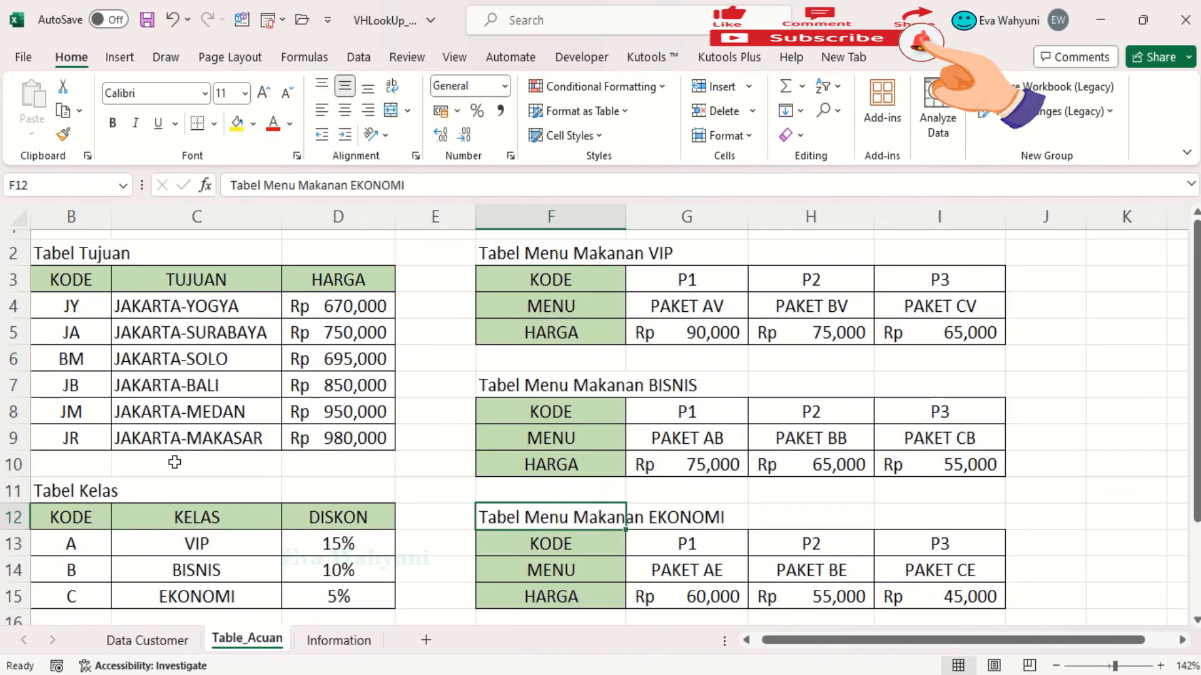
{"action": "left_click", "coordinate": [93, 307]}
{"action": "left_click", "coordinate": [95, 335]}
{"action": "left_click", "coordinate": [96, 360]}
{"action": "left_click", "coordinate": [93, 404]}
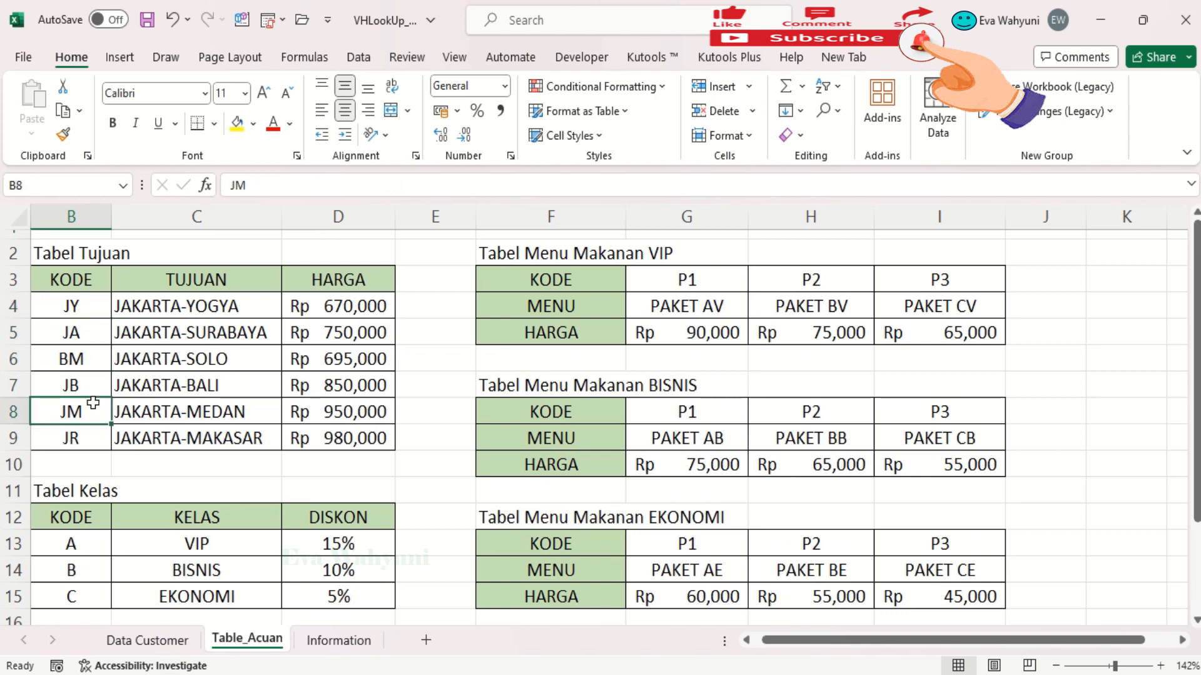
{"action": "left_click", "coordinate": [94, 438]}
{"action": "left_click", "coordinate": [196, 220]}
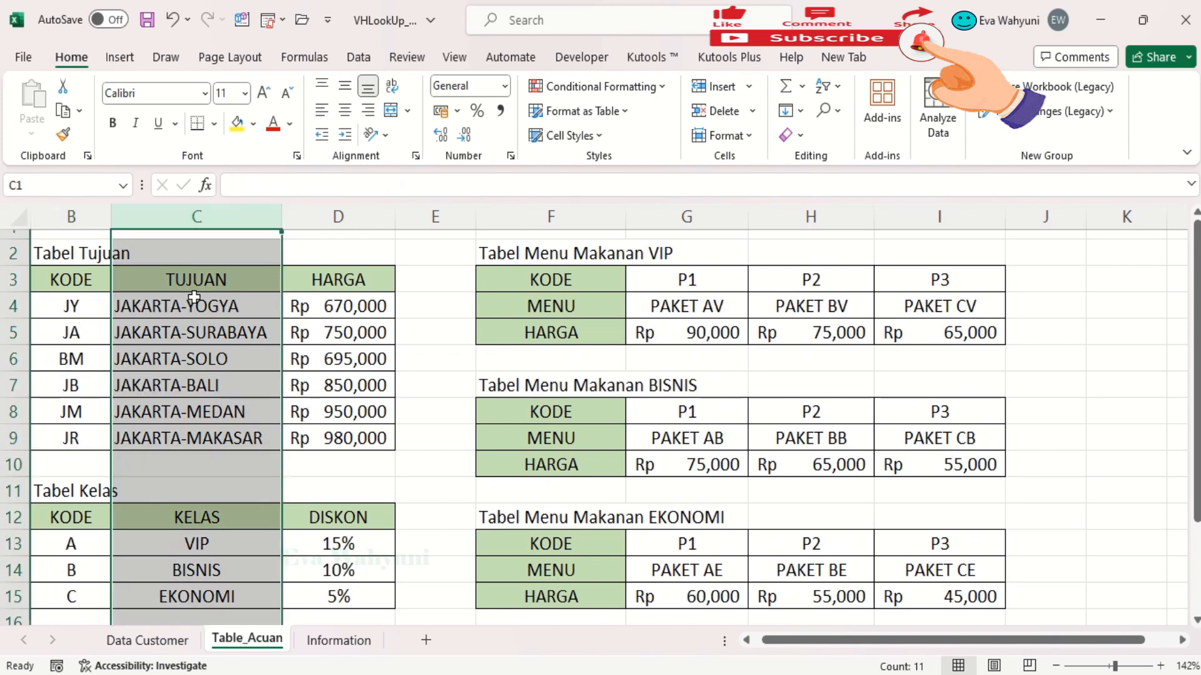
{"action": "left_click", "coordinate": [207, 468]}
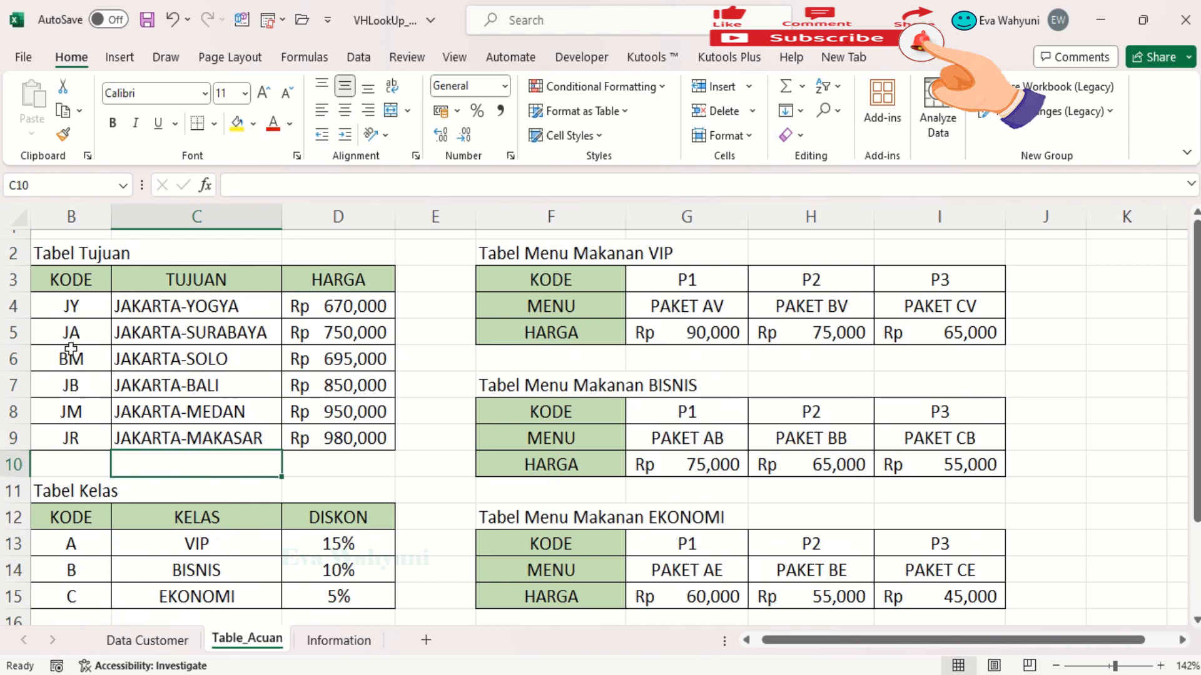
Name the Tabel Tujuan data range B4:D9 as T_Tujuan.
{"action": "left_click_drag", "start_coordinate": [69, 306], "coordinate": [339, 439]}
{"action": "right_click", "coordinate": [218, 438]}
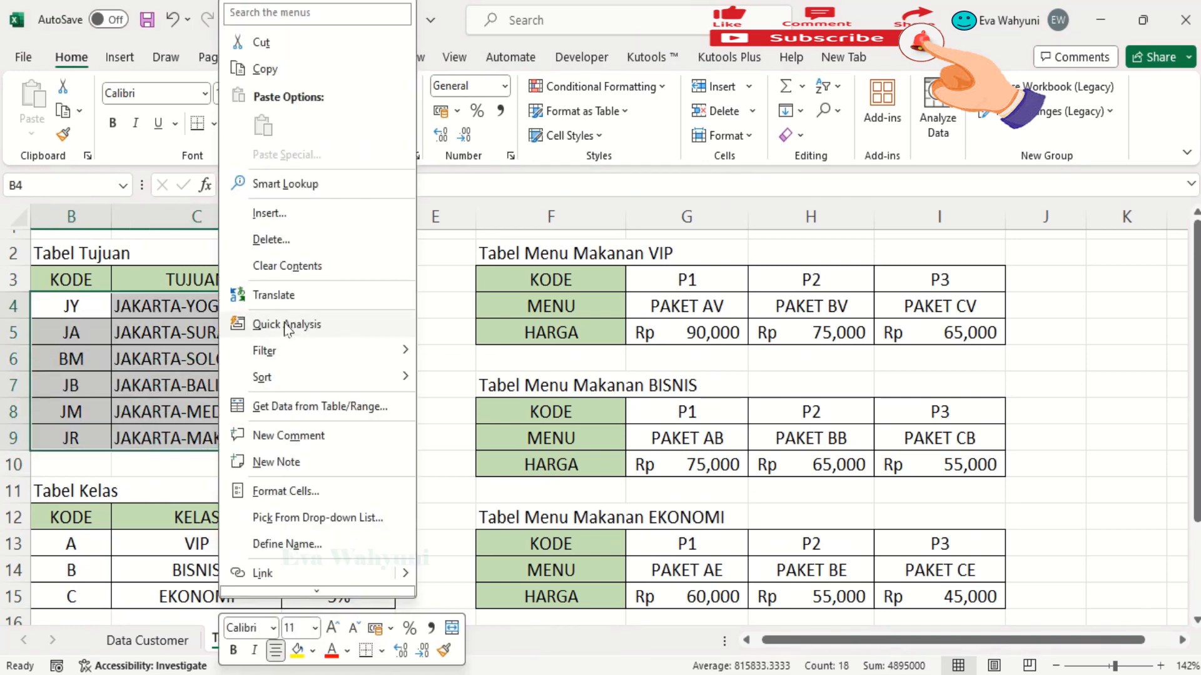
{"action": "left_click", "coordinate": [93, 184]}
{"action": "left_click", "coordinate": [92, 184]}
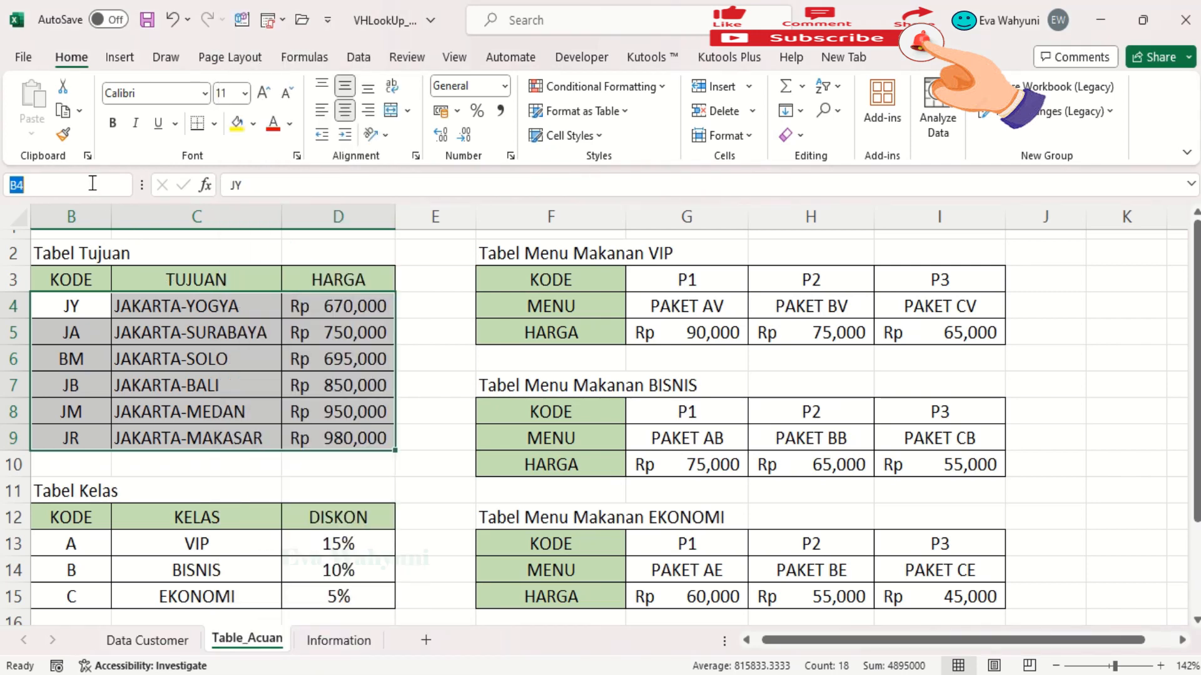
{"action": "type", "text": "T_Tujuan"}
{"action": "left_click", "coordinate": [163, 470]}
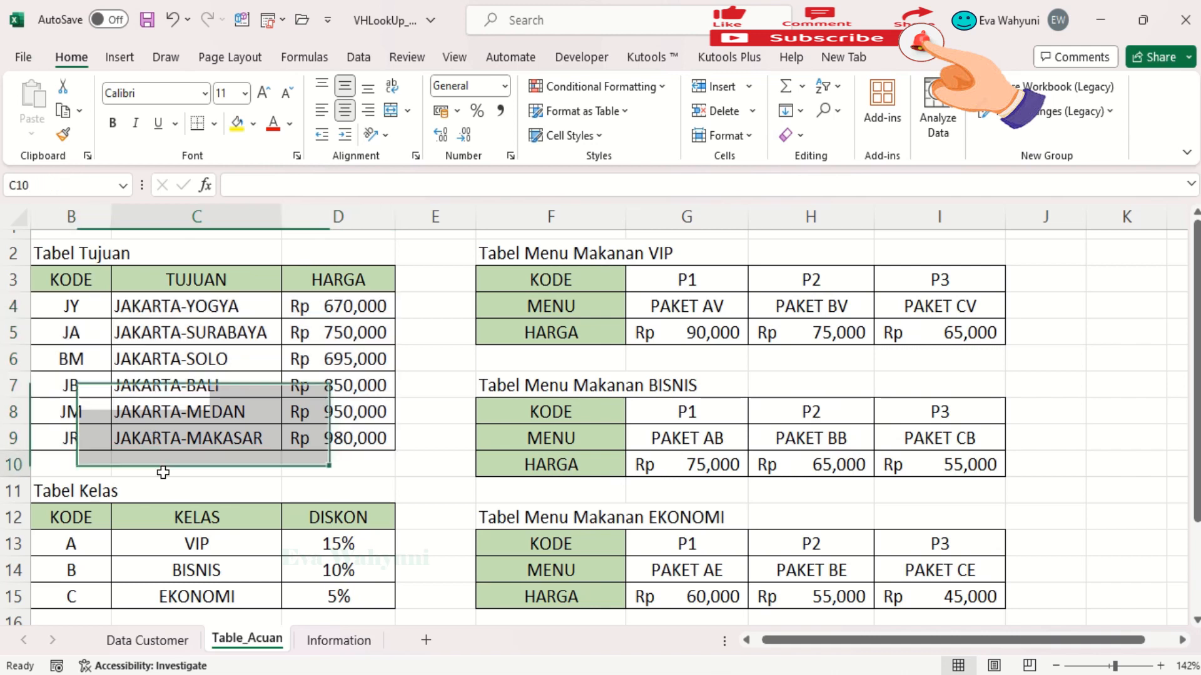
Name the Tabel Kelas data range B13:D15 as T_Kelas.
{"action": "left_click_drag", "start_coordinate": [80, 547], "coordinate": [319, 589]}
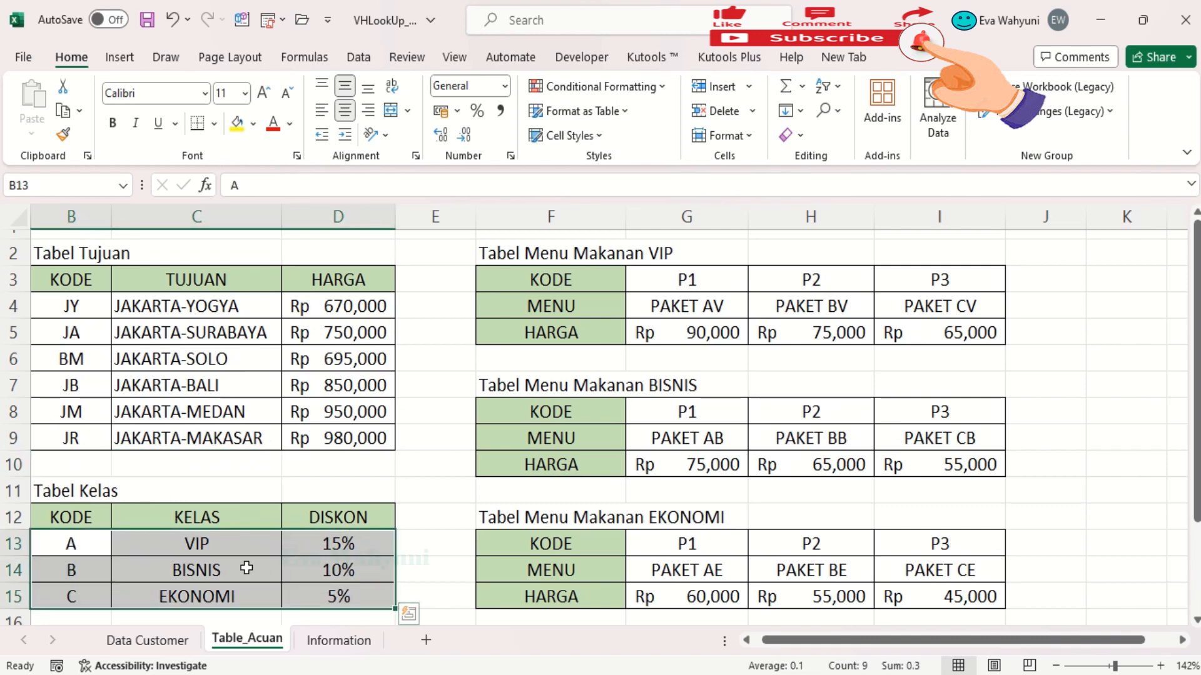
{"action": "left_click", "coordinate": [77, 188]}
{"action": "type", "text": "T_Kelas"}
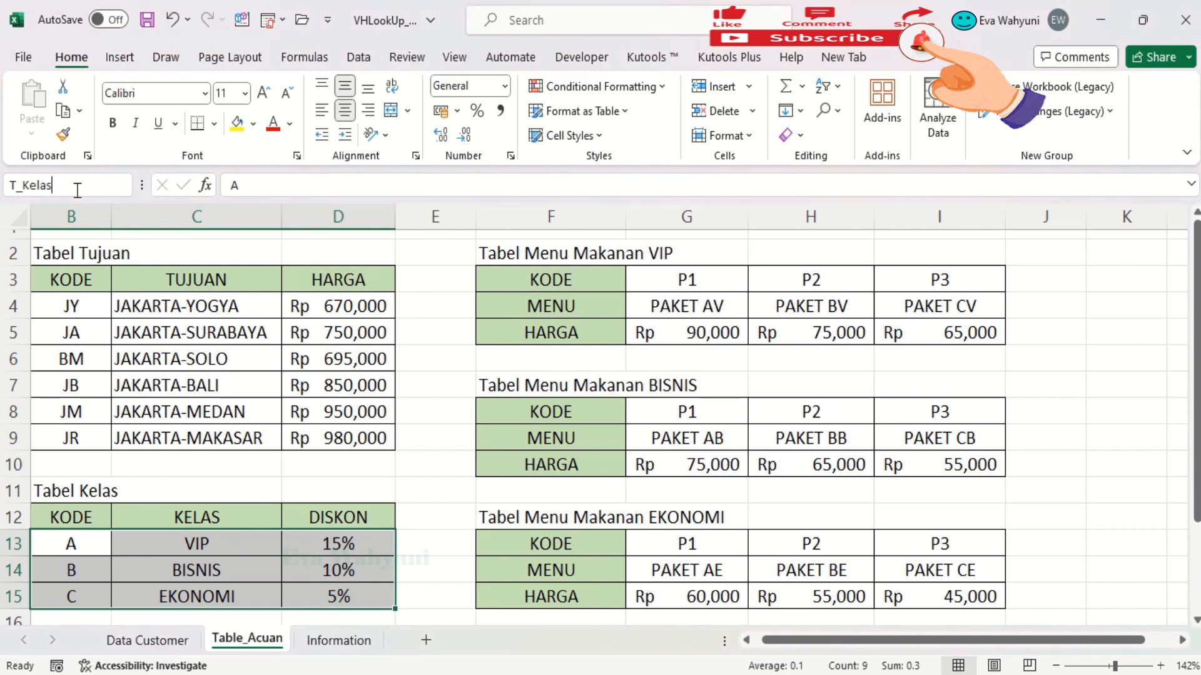
{"action": "key", "text": "Return"}
Name the Tabel Menu Makanan VIP data range G3:I5 as T_Menu_VIP.
{"action": "left_click_drag", "start_coordinate": [694, 272], "coordinate": [921, 332]}
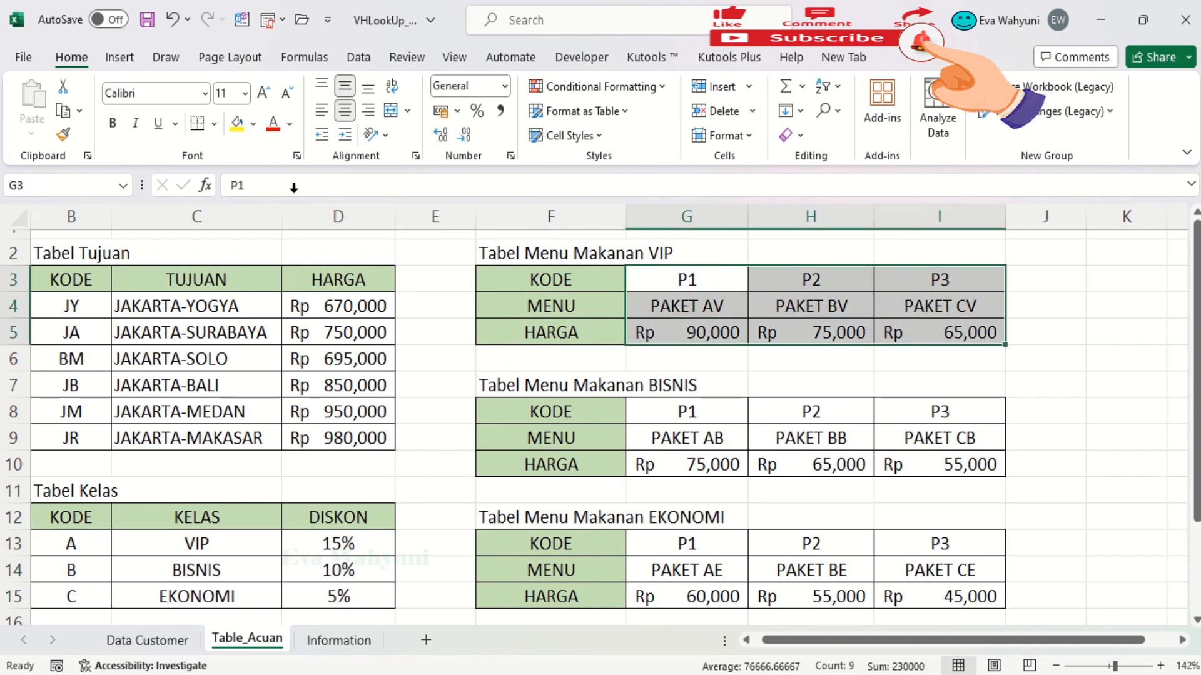
{"action": "left_click", "coordinate": [73, 183]}
{"action": "type", "text": "T_MENu_VIP"}
{"action": "key", "text": "Return"}
Name the Tabel Menu Makanan BISNIS data range G8:I10 as T_Menu_Bisnis.
{"action": "left_click_drag", "start_coordinate": [631, 413], "coordinate": [967, 464]}
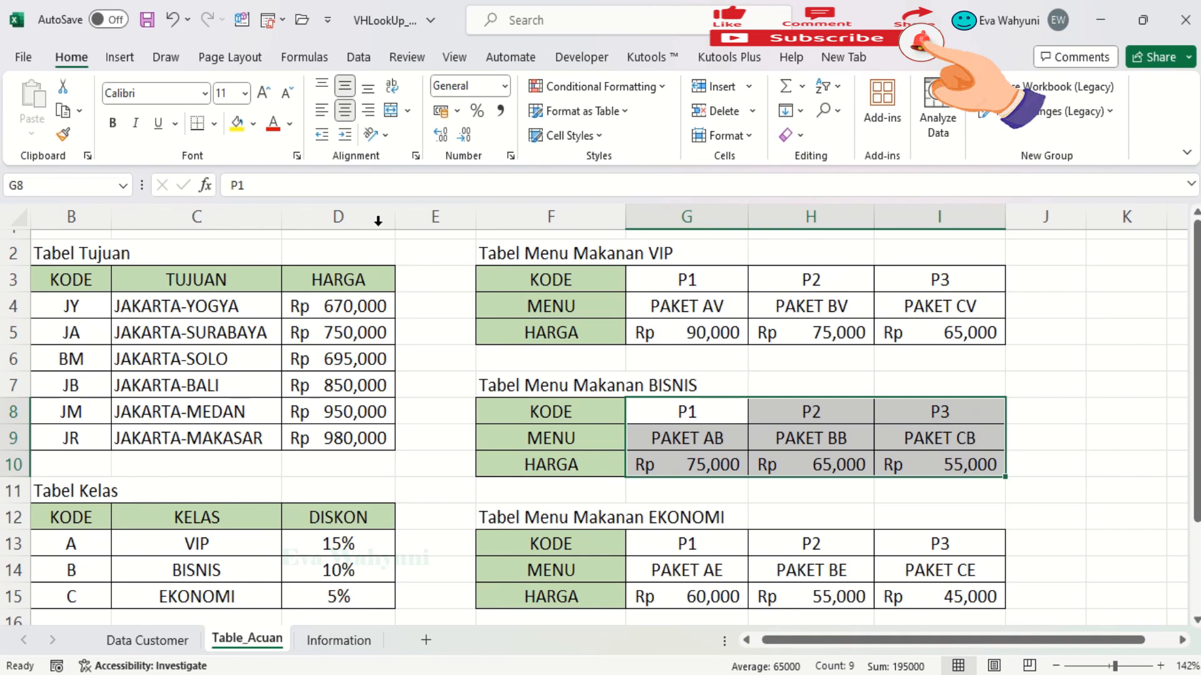
{"action": "left_click", "coordinate": [85, 189]}
{"action": "type", "text": "T_Menu_Bisnis"}
{"action": "key", "text": "Return"}
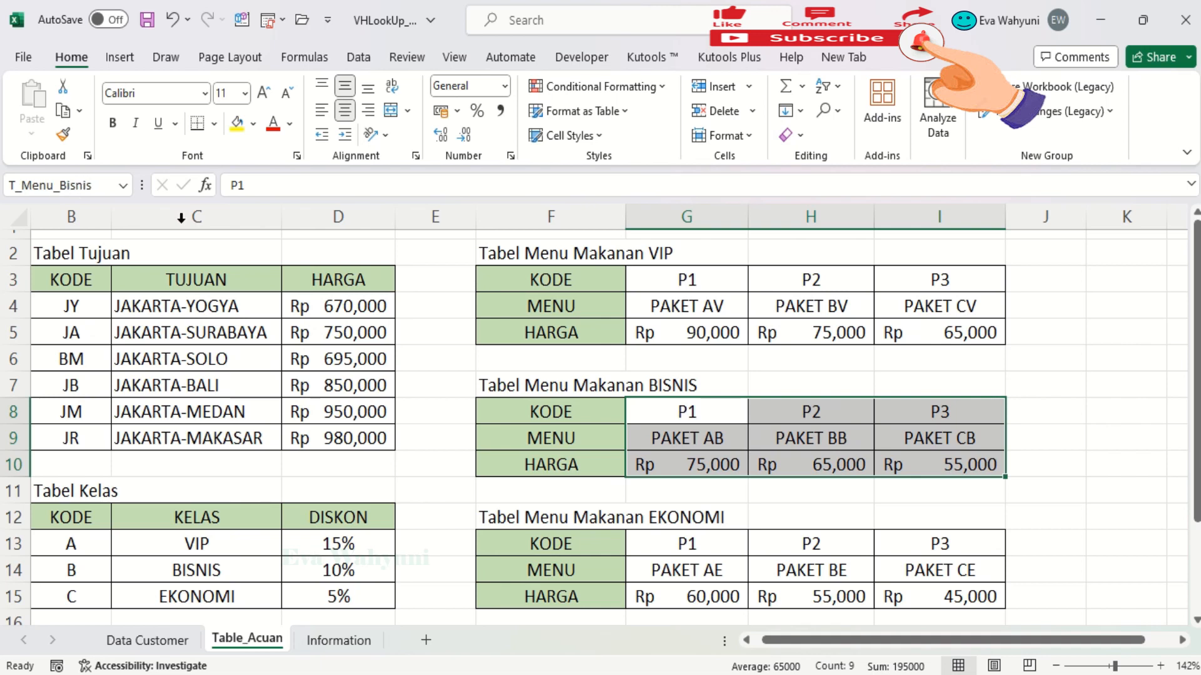
Name the Tabel Menu Makanan EKONOMI data range G13:I15 as T_Menu_Ekonomi.
{"action": "left_click_drag", "start_coordinate": [670, 550], "coordinate": [926, 596]}
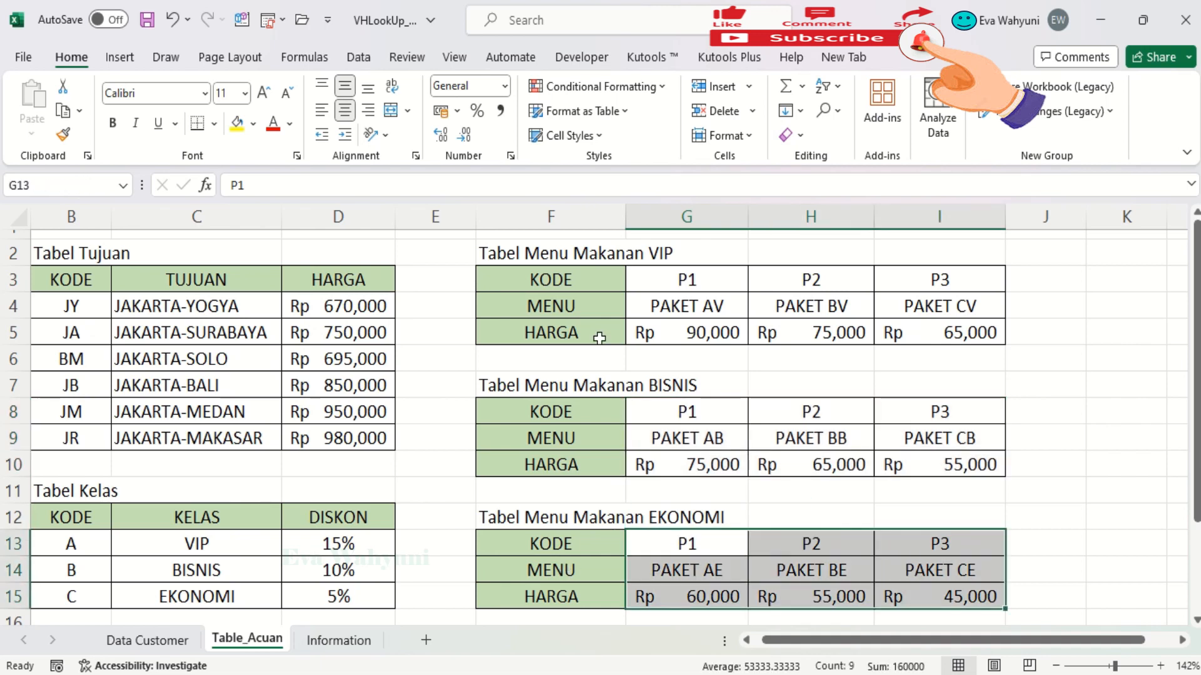
{"action": "left_click", "coordinate": [79, 186]}
{"action": "type", "text": "T"}
{"action": "type", "text": "_Menu_Ekon"}
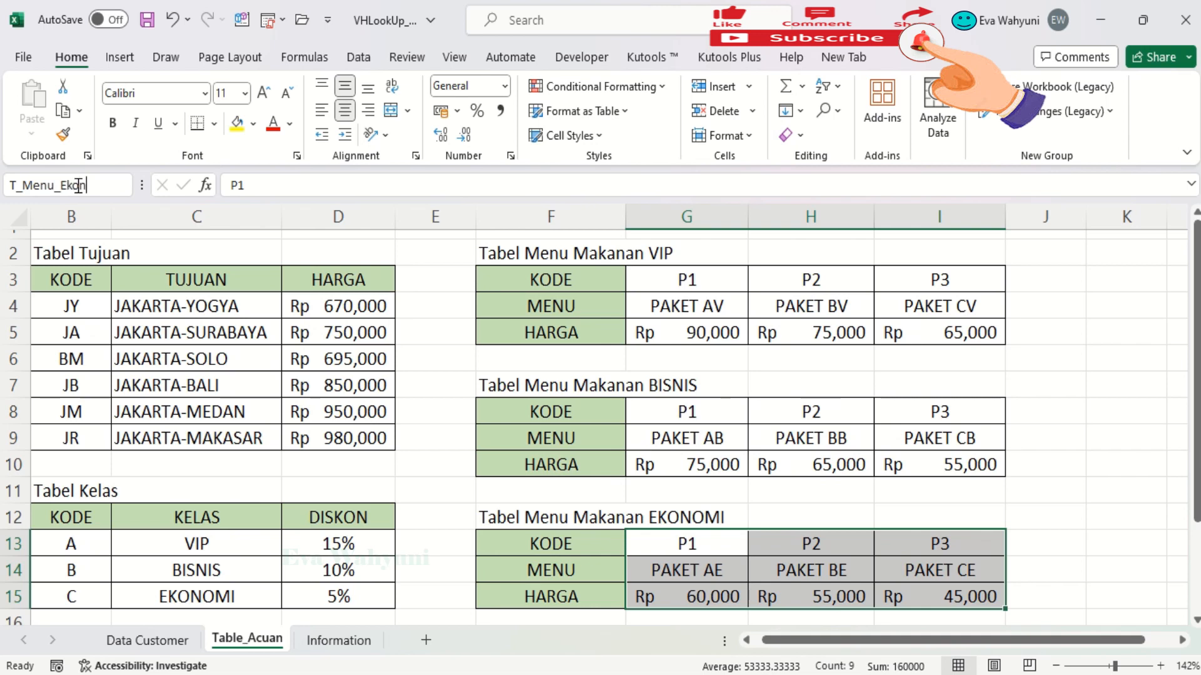
{"action": "type", "text": "omi"}
{"action": "key", "text": "Return"}
Enter =LEFT(C5;2) in F5 of the Data Customer sheet to extract the destination code from the first ticket code.
{"action": "left_click", "coordinate": [146, 641]}
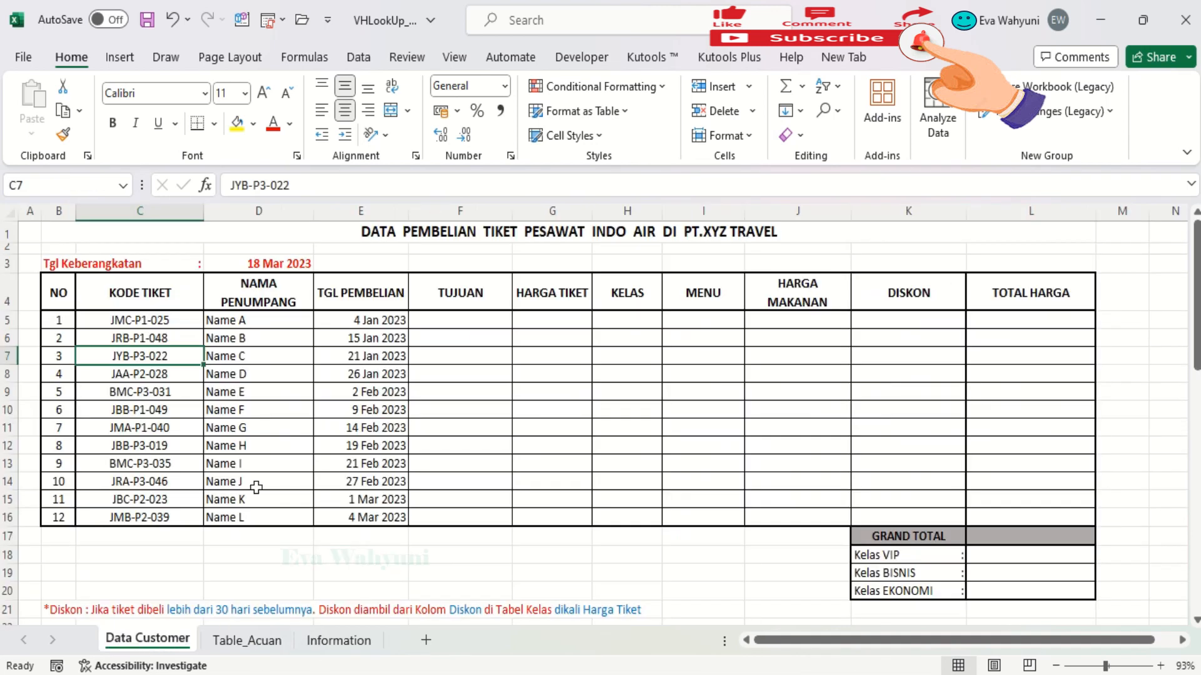
{"action": "left_click", "coordinate": [431, 320]}
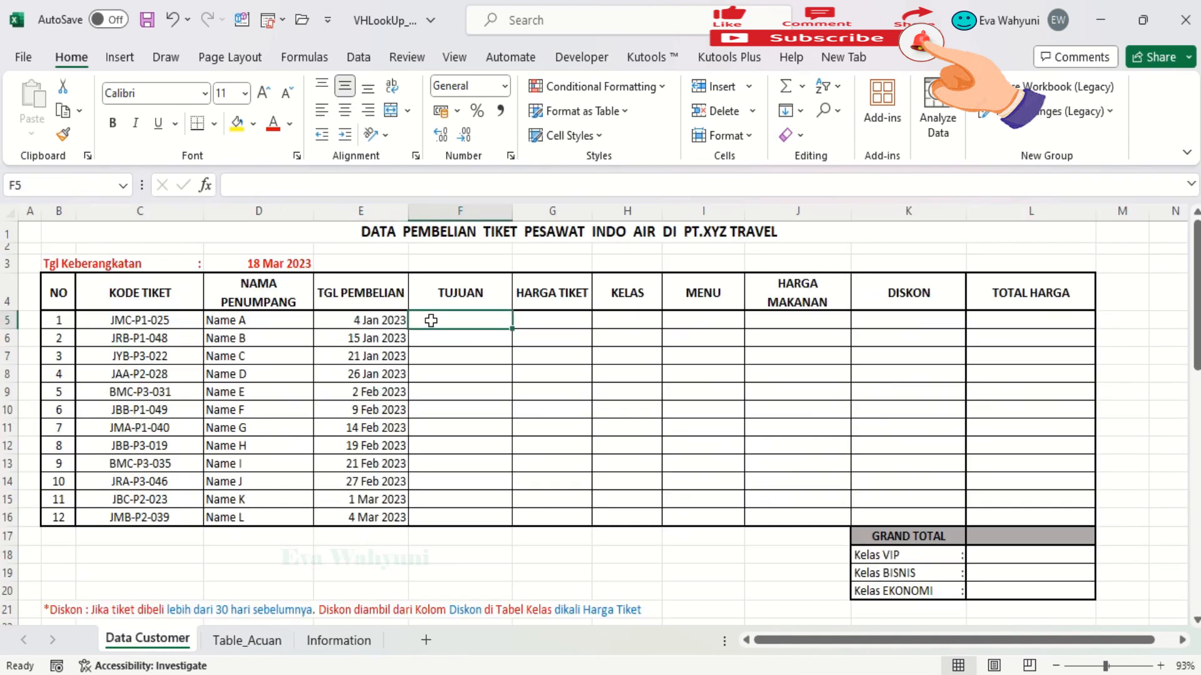
{"action": "left_click", "coordinate": [108, 320]}
{"action": "left_click", "coordinate": [424, 321]}
{"action": "type", "text": "="}
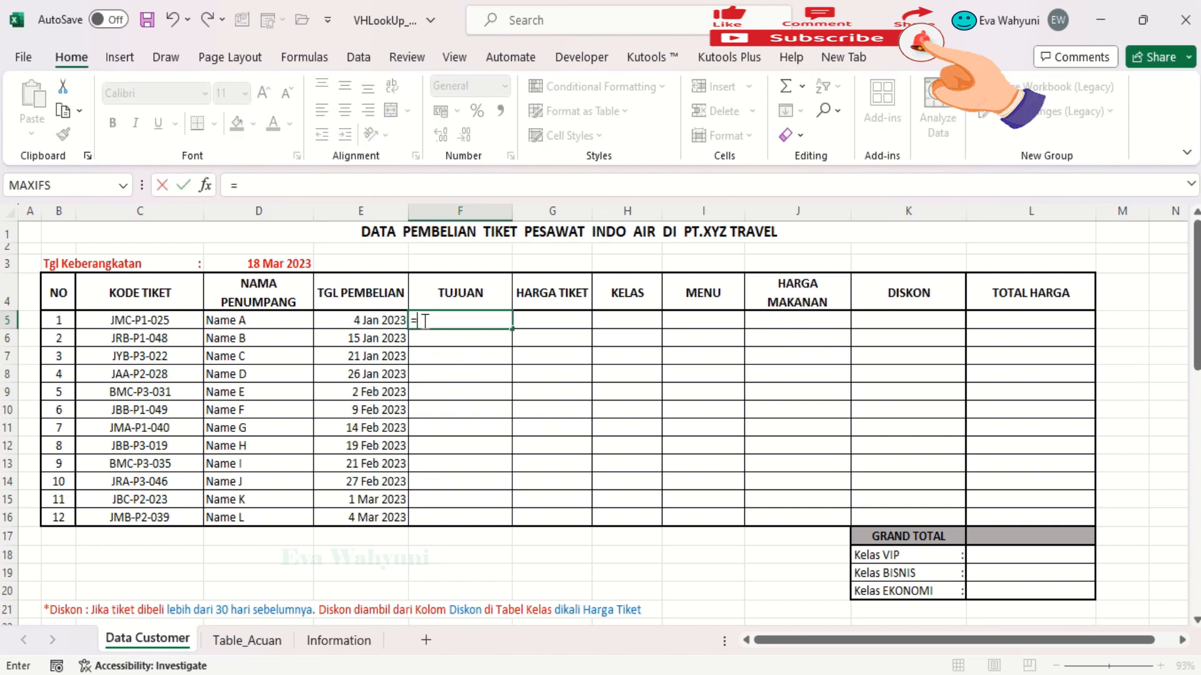
{"action": "type", "text": "LEF"}
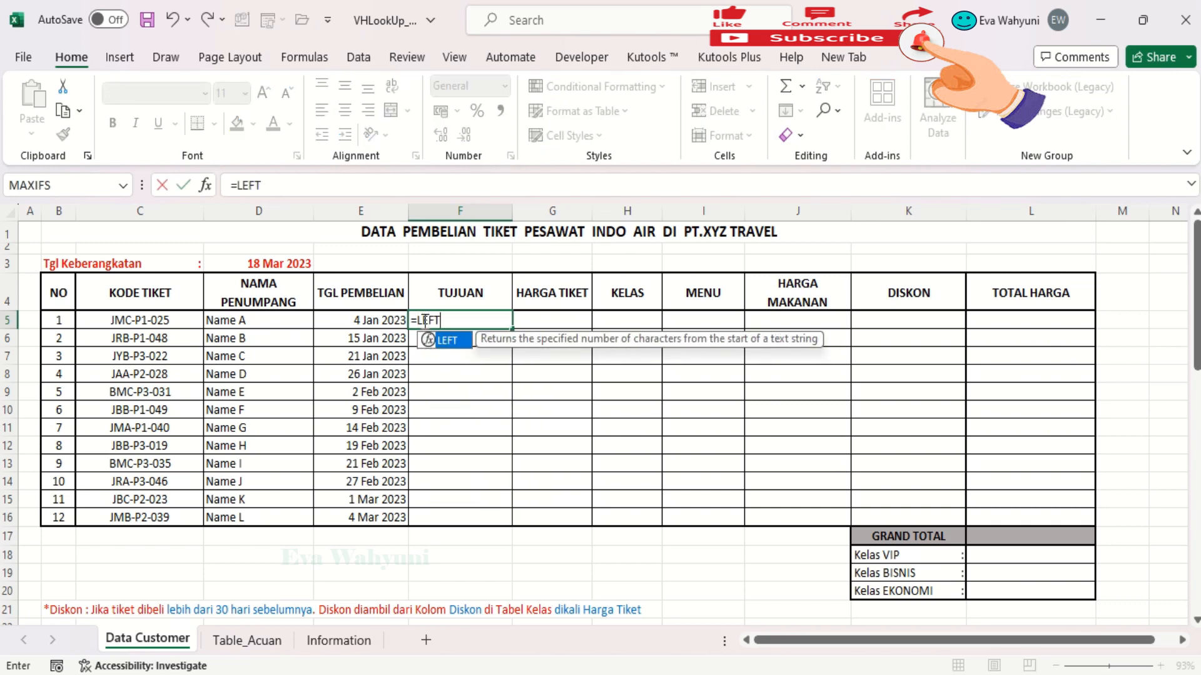
{"action": "type", "text": "T"}
{"action": "double_click", "coordinate": [450, 341]}
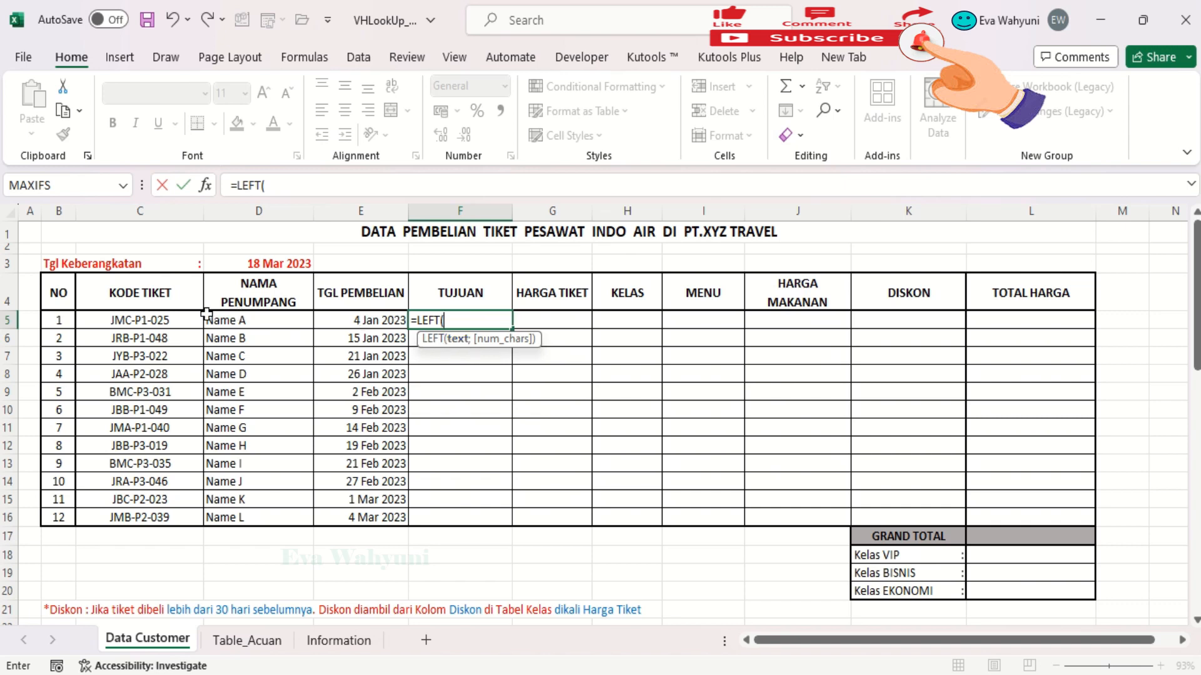
{"action": "left_click", "coordinate": [116, 319]}
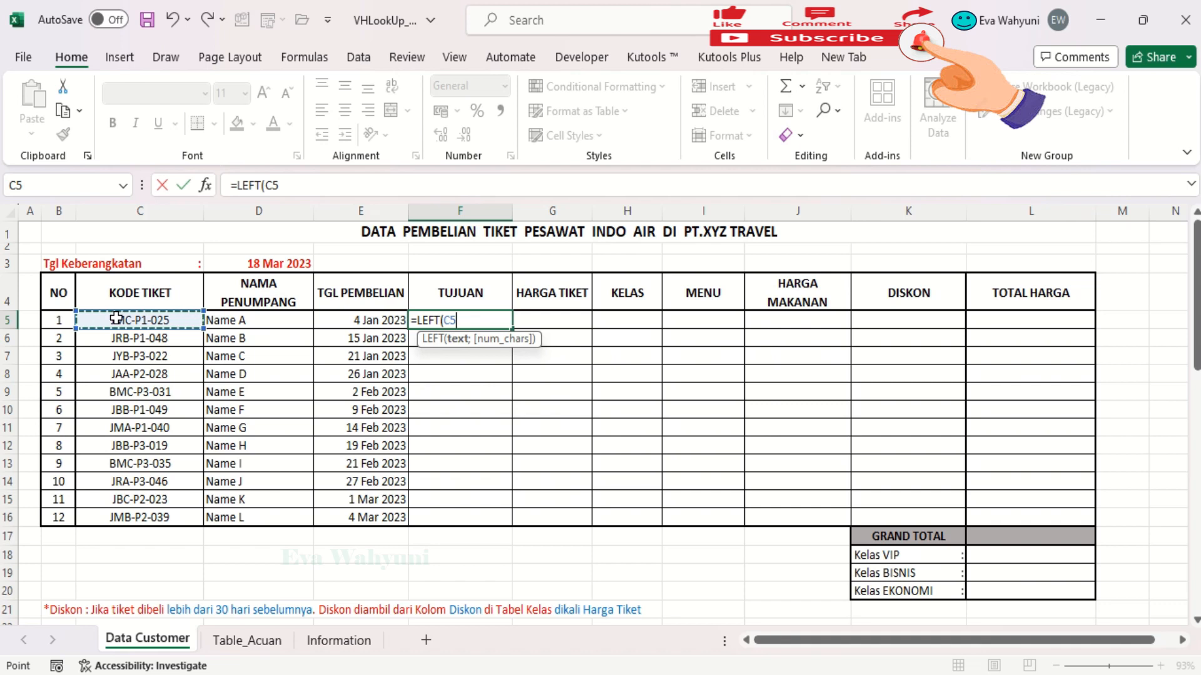
{"action": "type", "text": ";"}
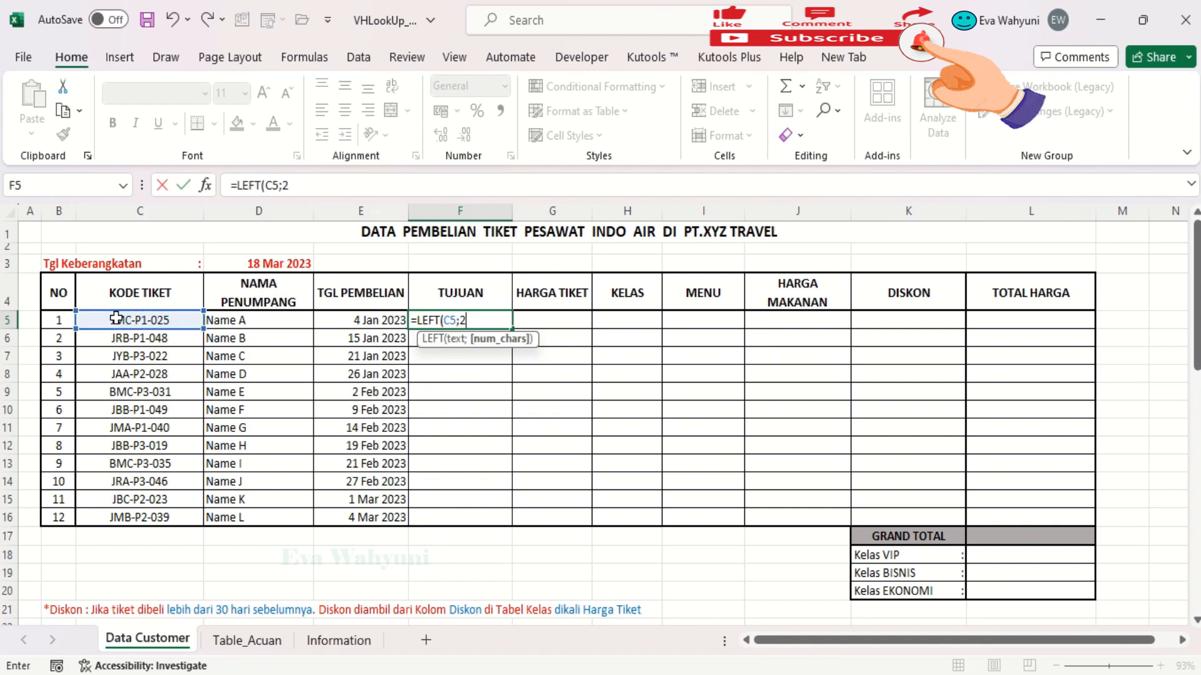
{"action": "type", "text": "2)"}
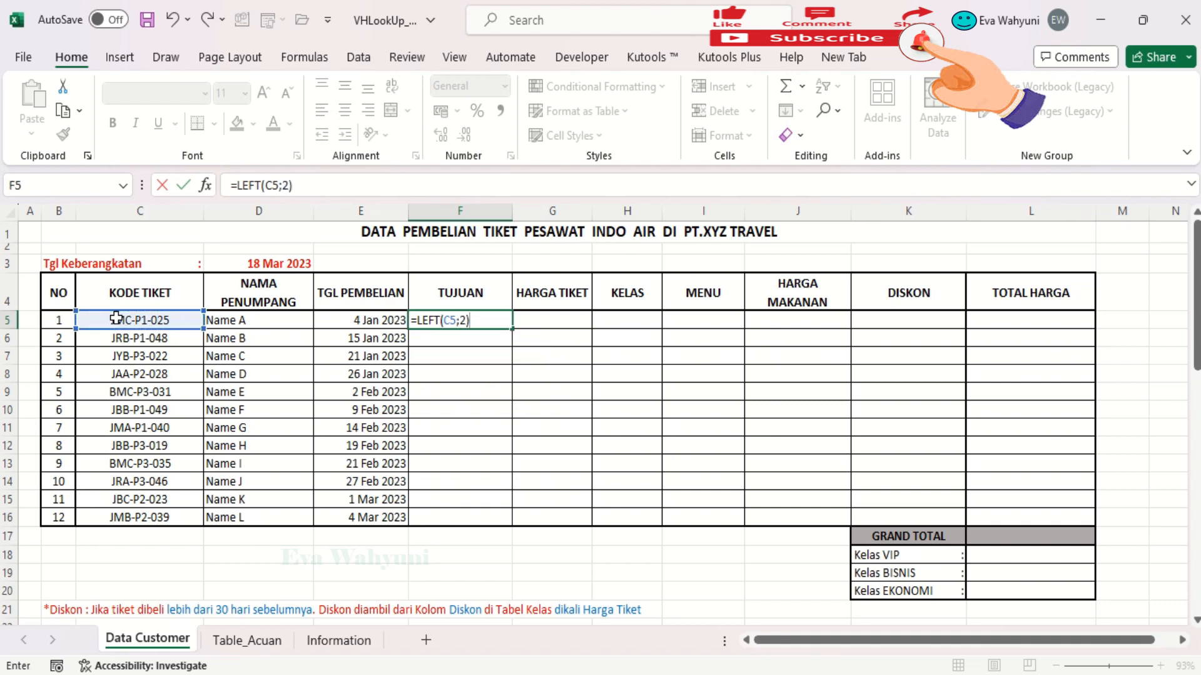
{"action": "key", "text": "Return"}
Copy the LEFT formula from F5 down the TUJUAN column to F16.
{"action": "left_click", "coordinate": [472, 320]}
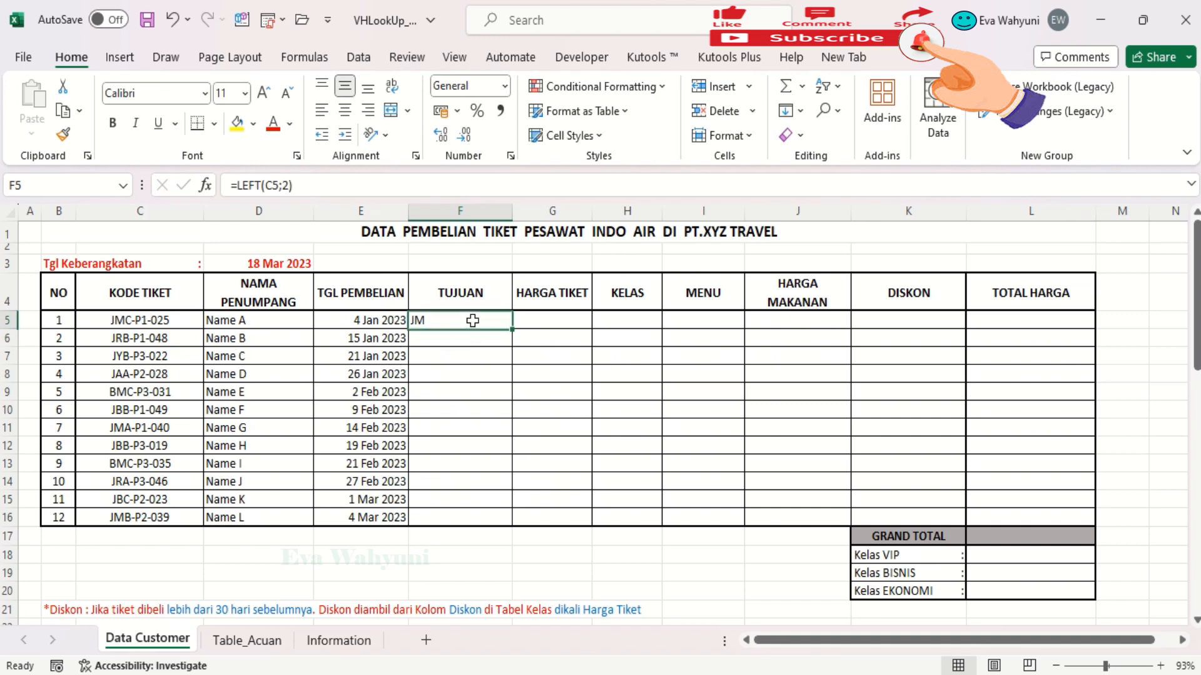
{"action": "left_click_drag", "start_coordinate": [509, 327], "coordinate": [507, 531]}
{"action": "left_click", "coordinate": [472, 459]}
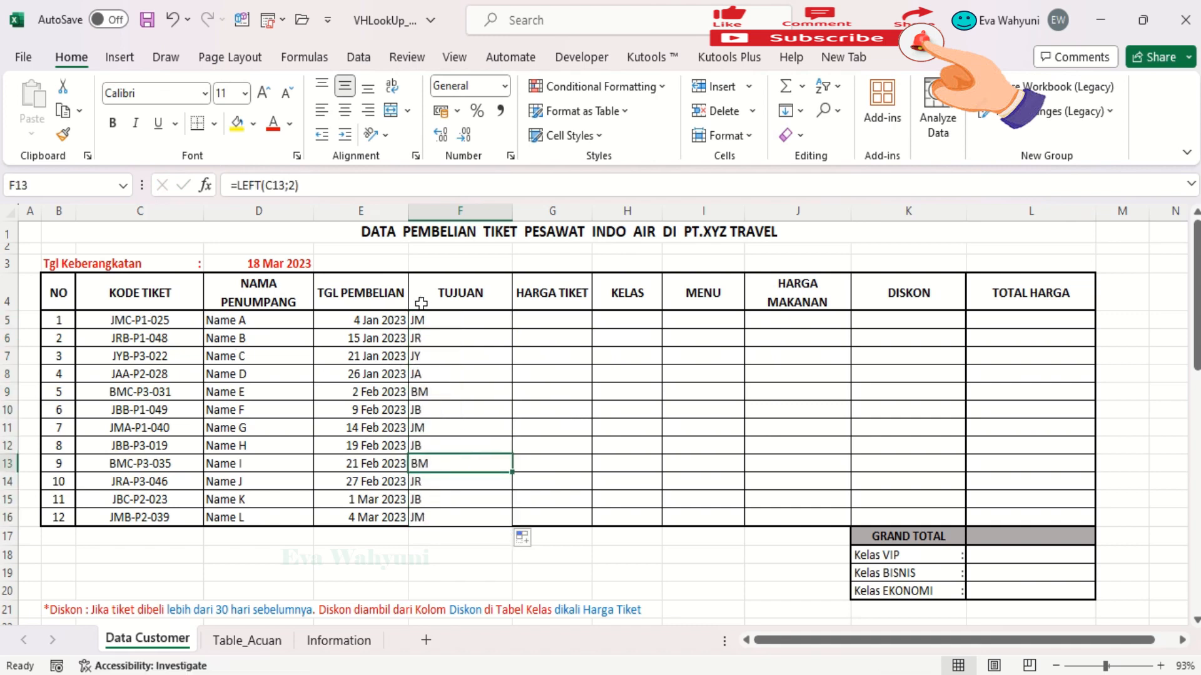
Examine the column order, data range and range name of Tabel Tujuan on the Table_Acuan sheet.
{"action": "left_click", "coordinate": [247, 640]}
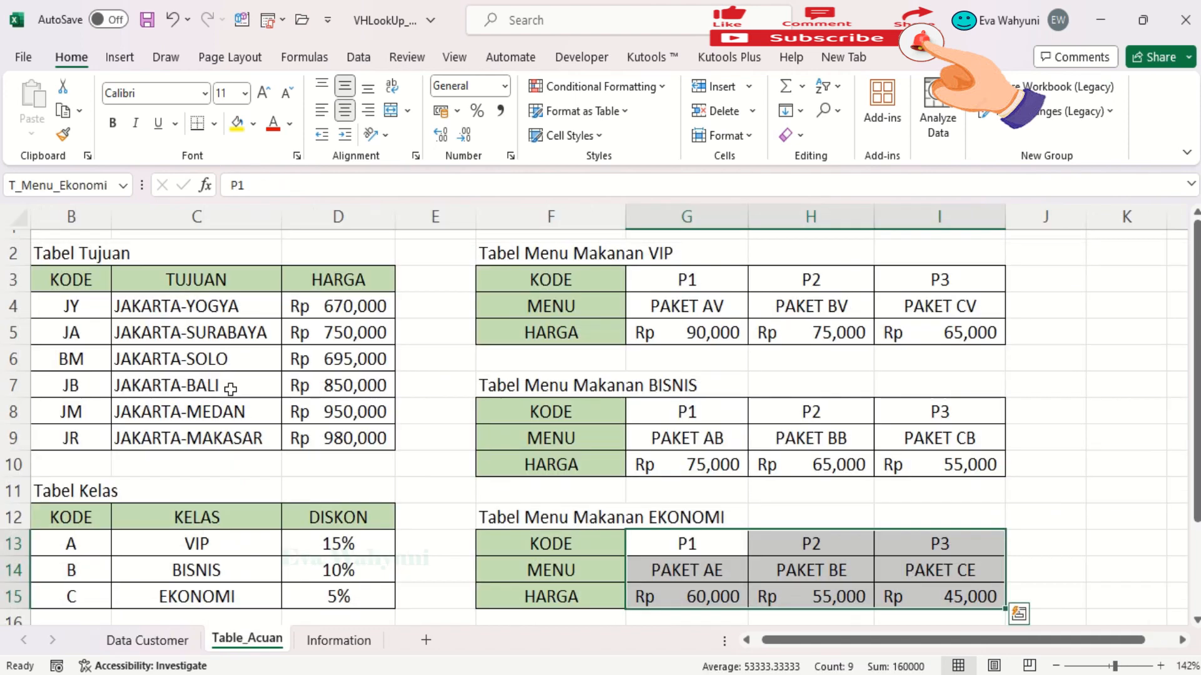
{"action": "left_click", "coordinate": [208, 213]}
{"action": "left_click", "coordinate": [73, 216]}
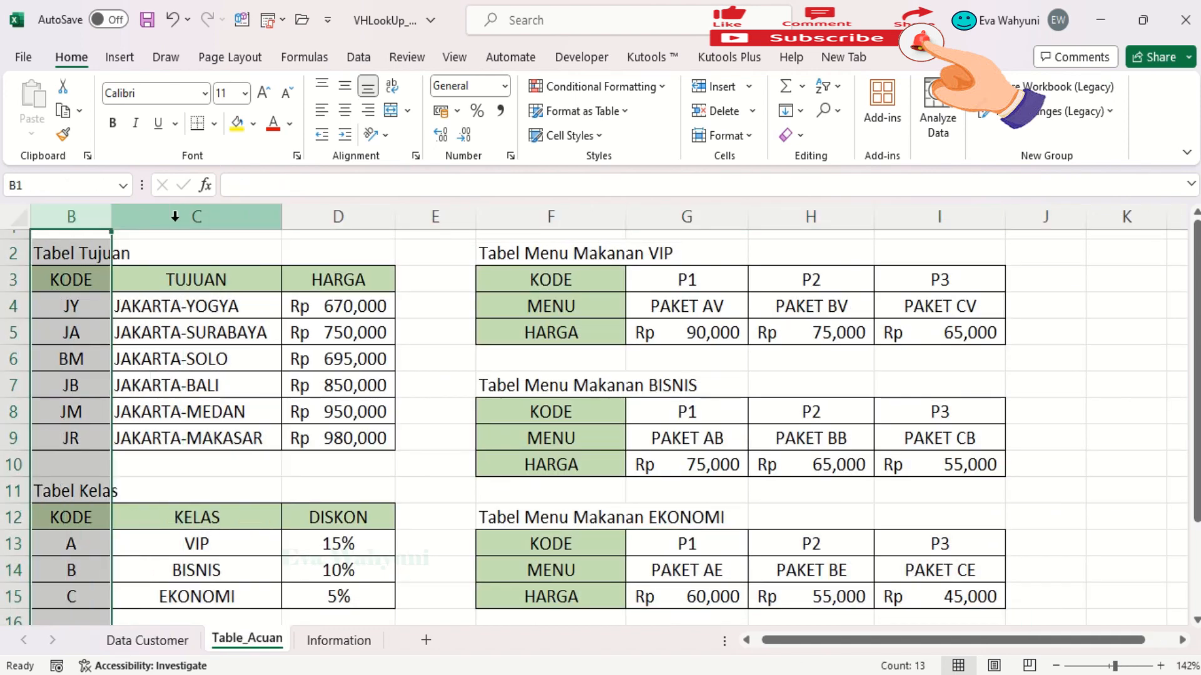
{"action": "left_click", "coordinate": [175, 215]}
{"action": "left_click", "coordinate": [175, 278]}
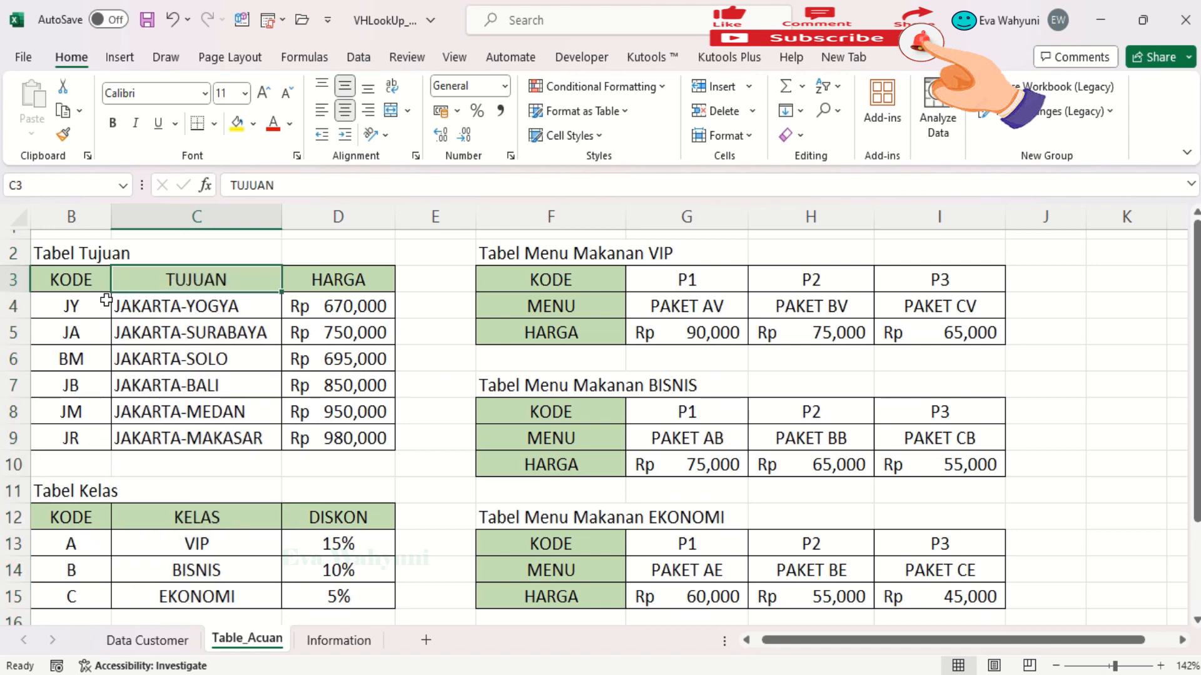
{"action": "left_click_drag", "start_coordinate": [107, 301], "coordinate": [382, 440]}
{"action": "left_click", "coordinate": [436, 356]}
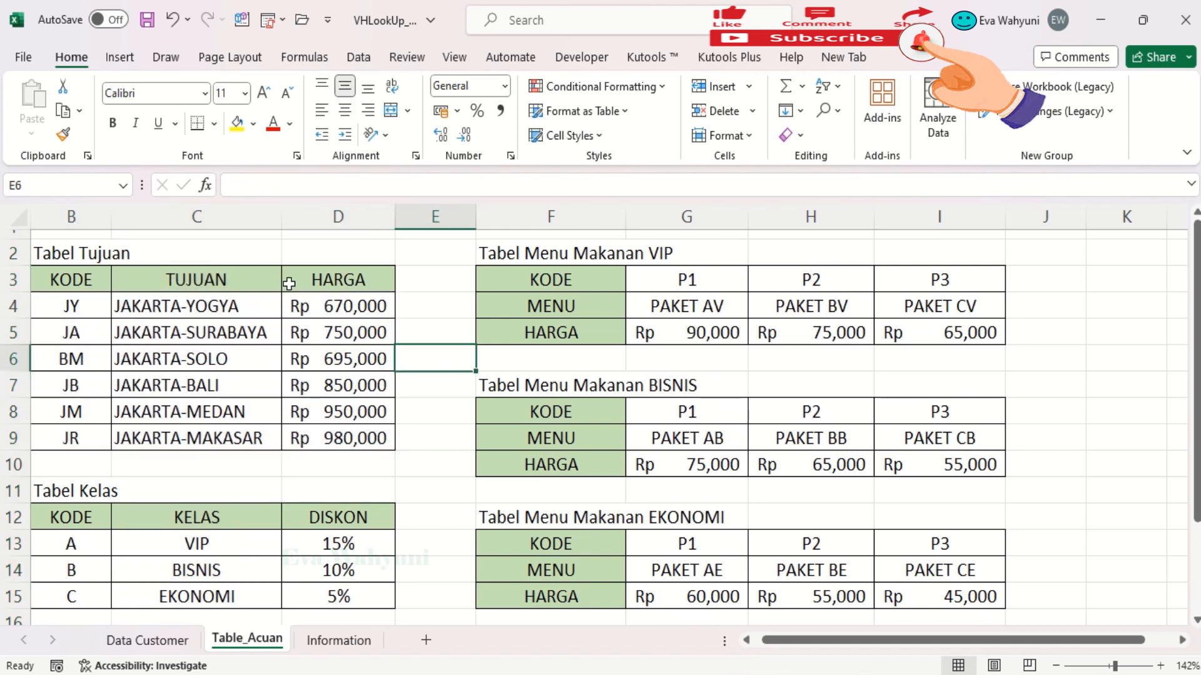
{"action": "left_click_drag", "start_coordinate": [75, 310], "coordinate": [375, 465]}
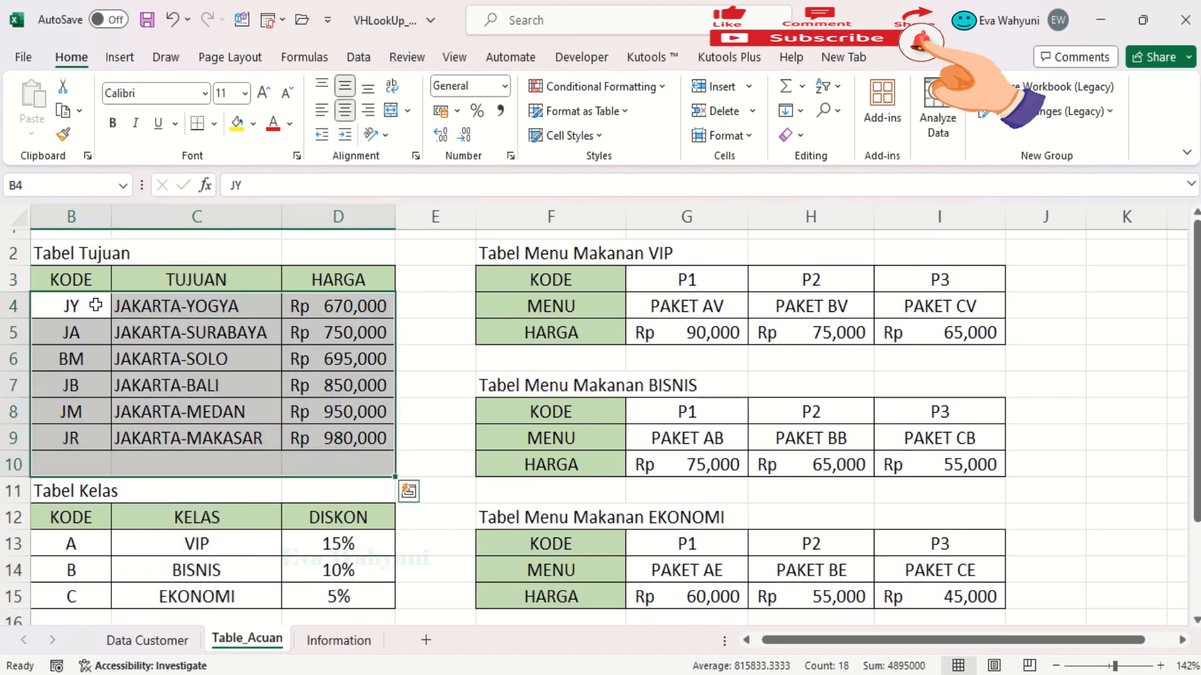
{"action": "left_click_drag", "start_coordinate": [95, 305], "coordinate": [362, 438]}
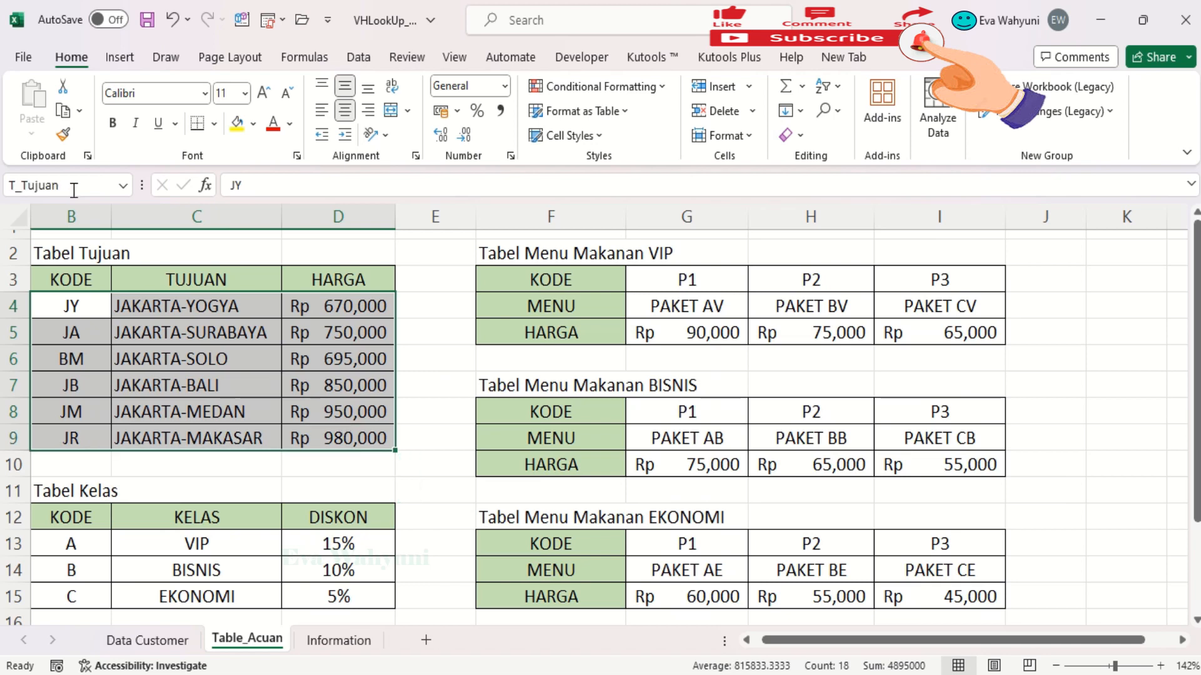
{"action": "left_click_drag", "start_coordinate": [74, 186], "coordinate": [3, 185]}
{"action": "left_click", "coordinate": [186, 639]}
Insert VLOOKUP around the LEFT(C5;2) expression in F5 of Data Customer so the extracted code becomes the lookup value.
{"action": "left_click", "coordinate": [441, 320]}
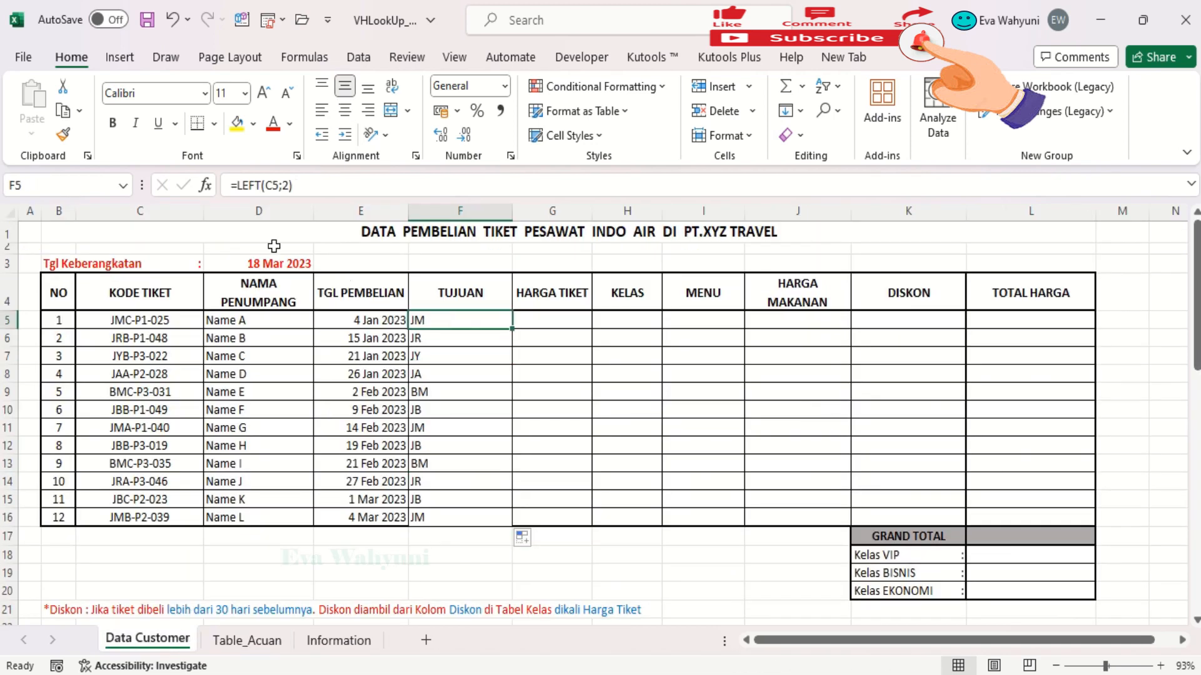
{"action": "left_click", "coordinate": [236, 185]}
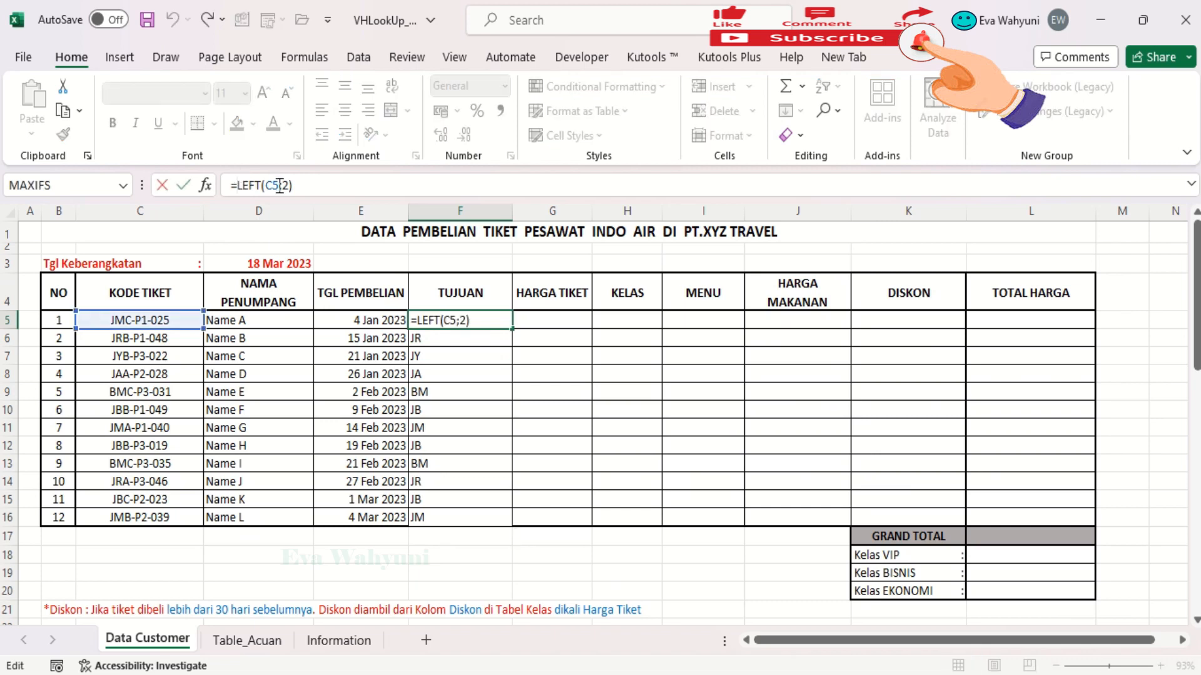
{"action": "type", "text": "=VLO"}
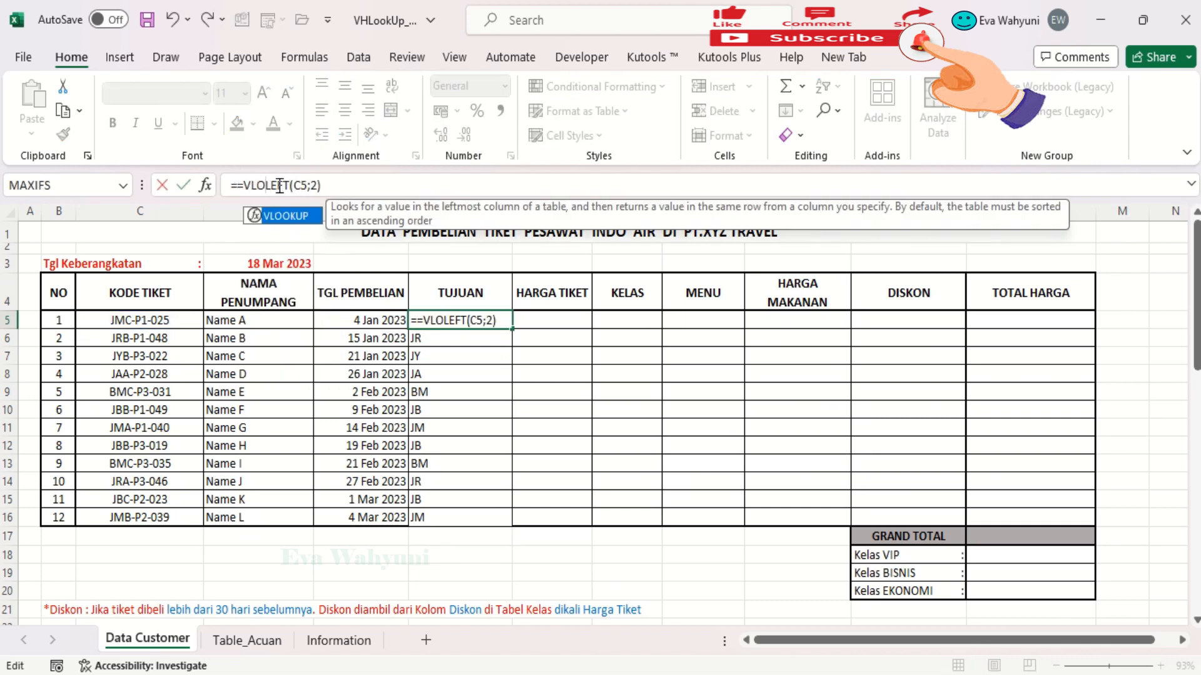
{"action": "type", "text": "O"}
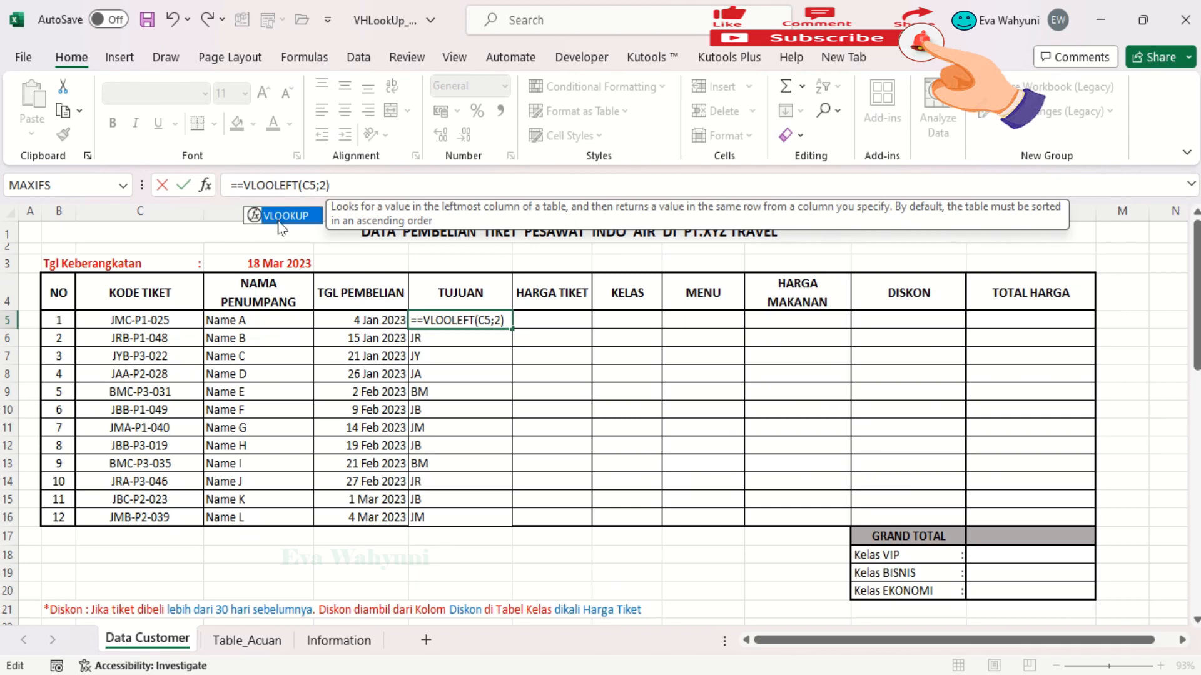
{"action": "double_click", "coordinate": [282, 217]}
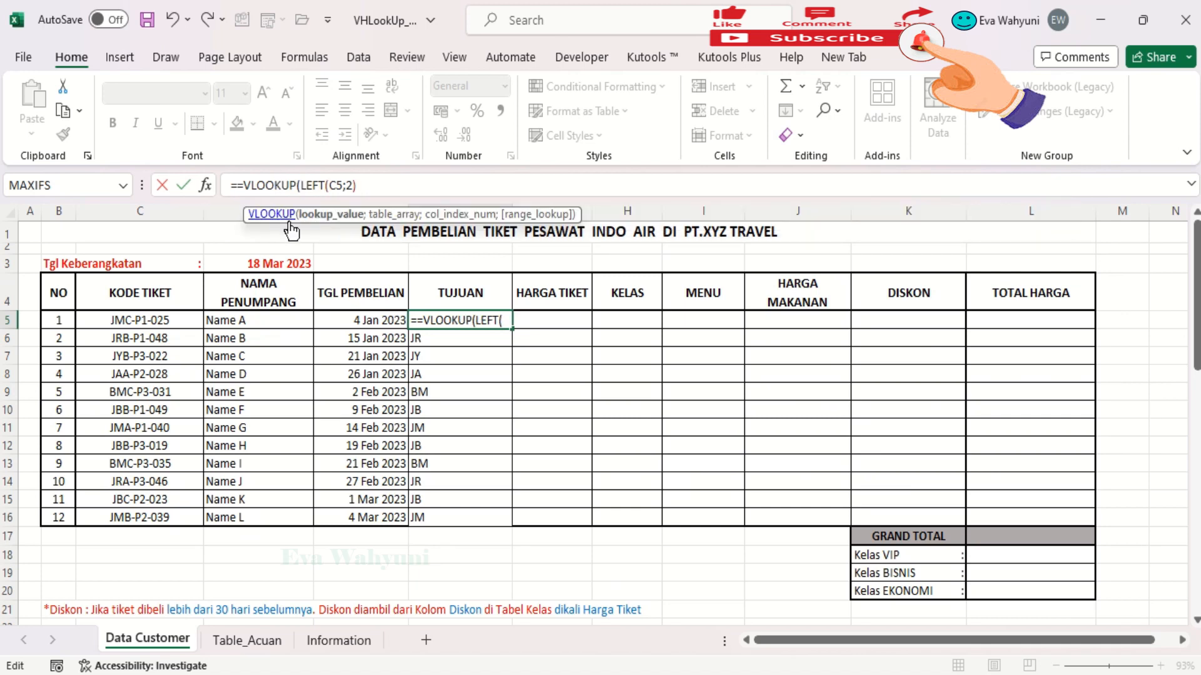
Complete the VLOOKUP formula in F5 with T_Tujuan as the table, column index 2 and FALSE for an exact match.
{"action": "left_click", "coordinate": [408, 183]}
{"action": "type", "text": ";"}
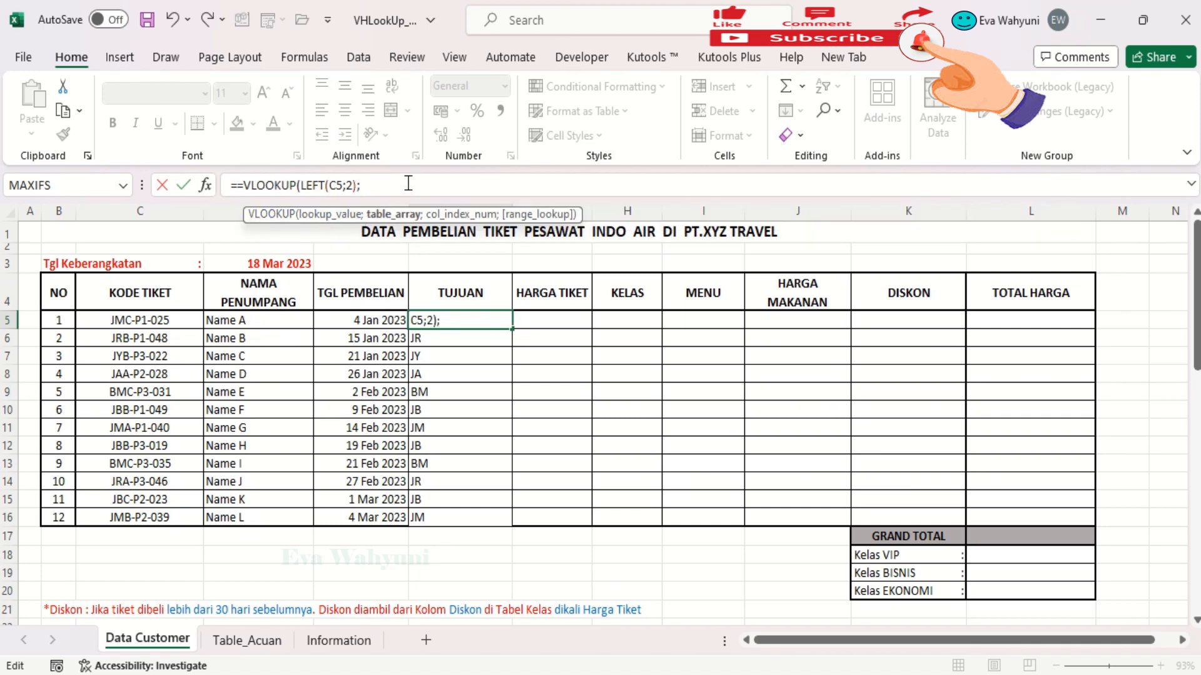
{"action": "type", "text": "T"}
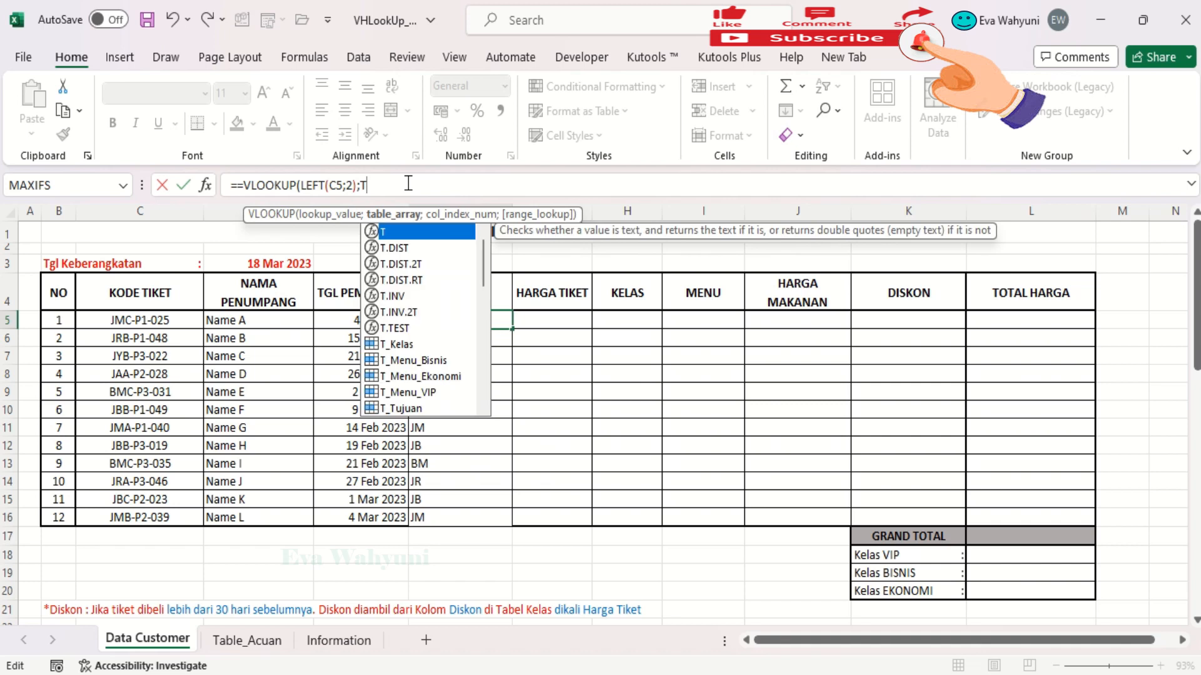
{"action": "double_click", "coordinate": [400, 408]}
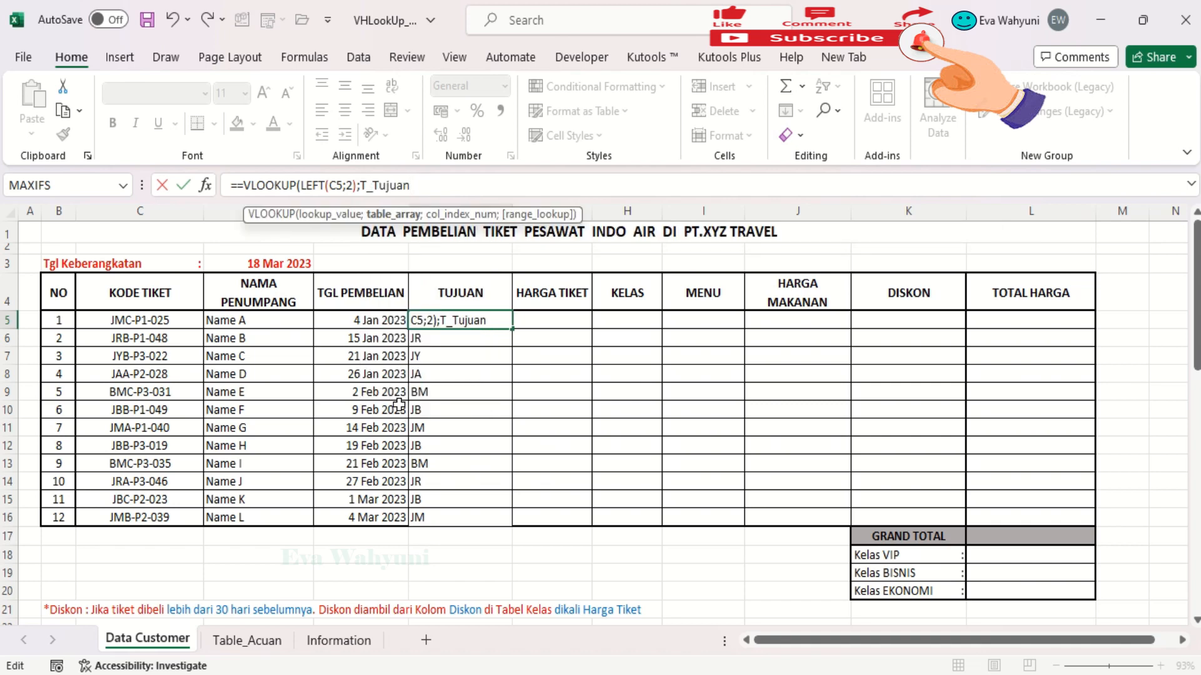
{"action": "type", "text": ";"}
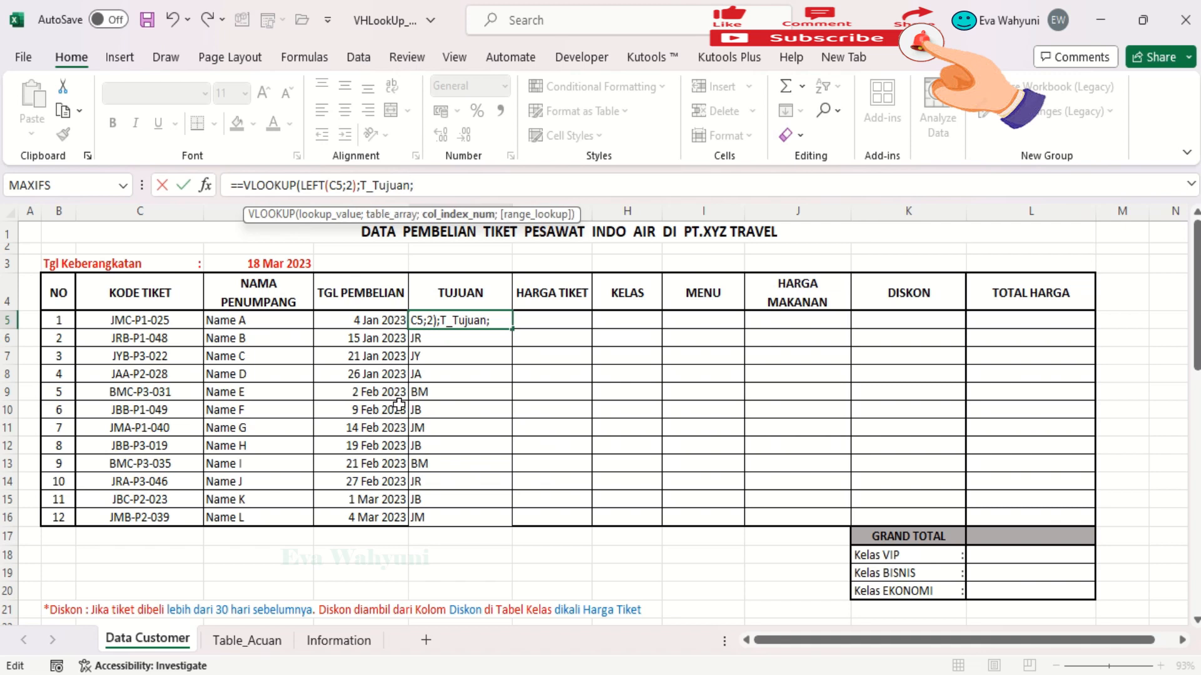
{"action": "type", "text": "2;"}
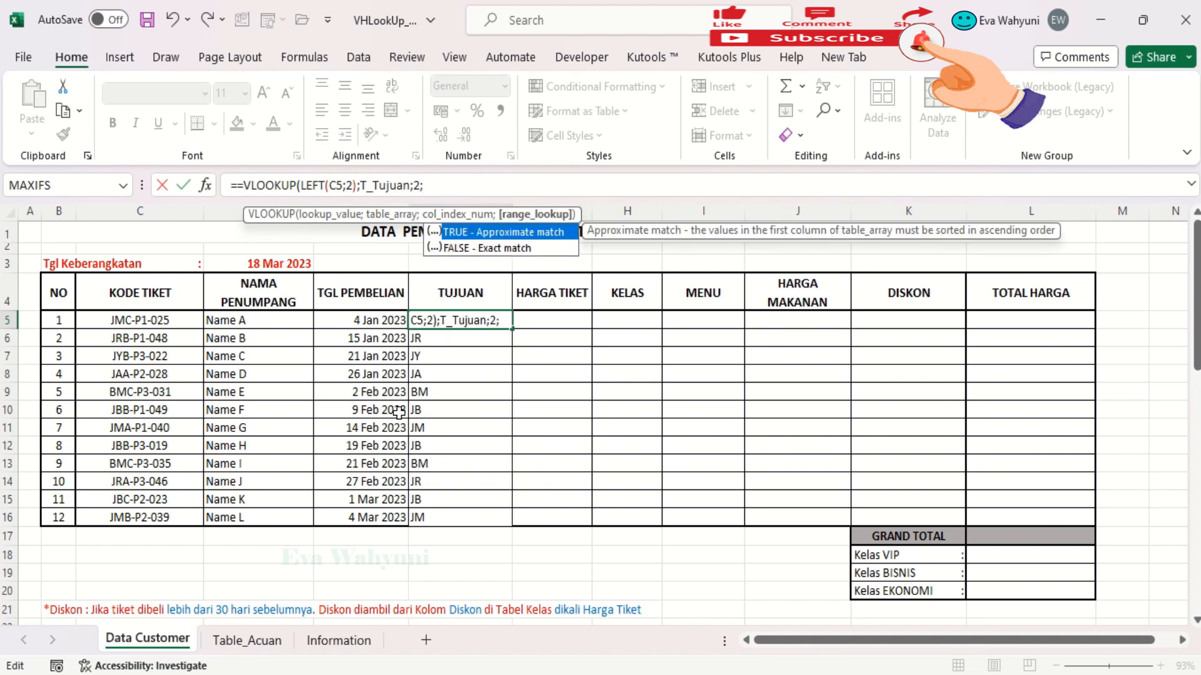
{"action": "double_click", "coordinate": [503, 249]}
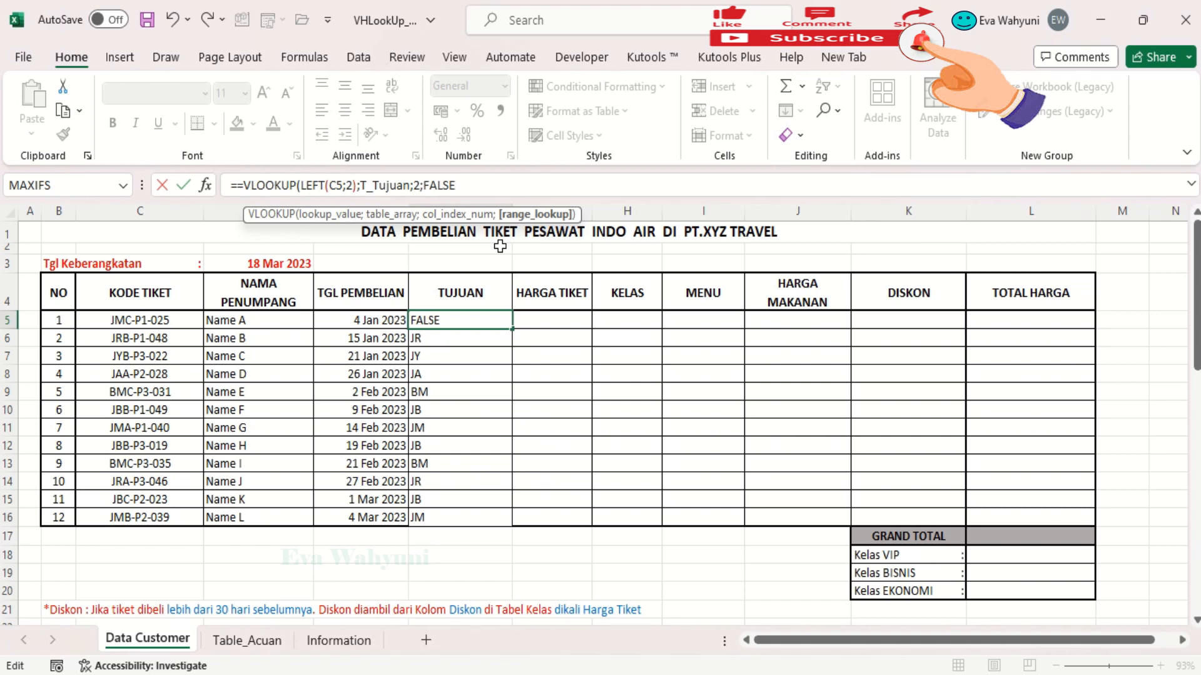
{"action": "type", "text": ")"}
{"action": "key", "text": "Return"}
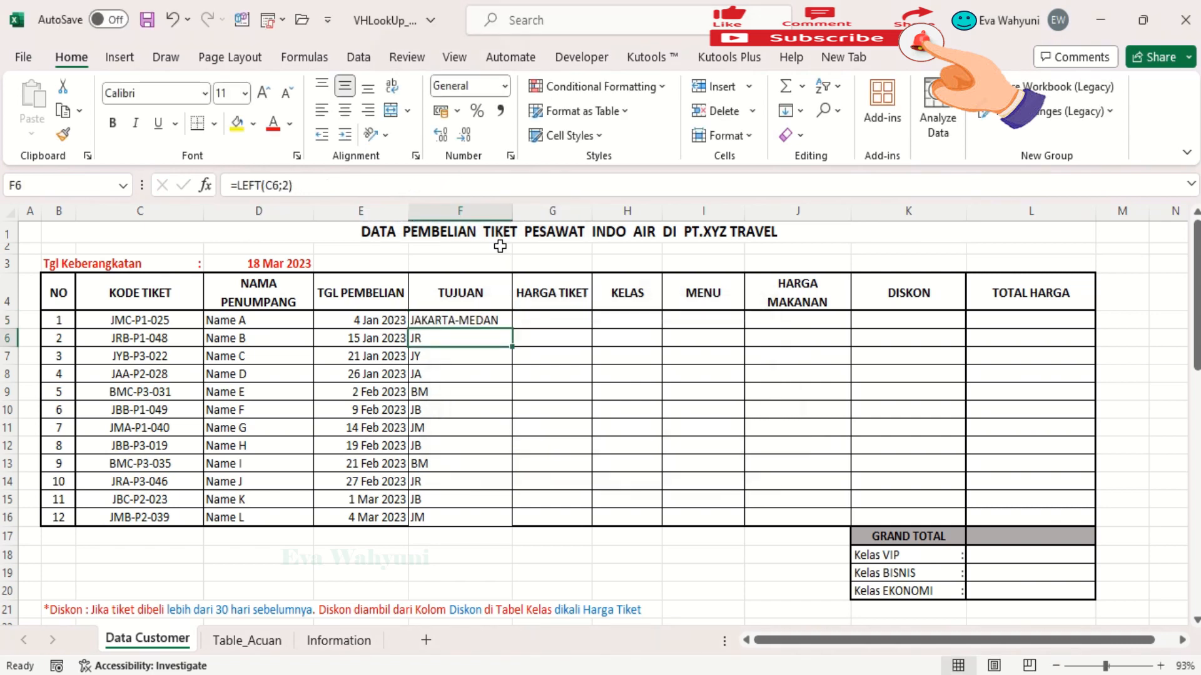
Copy the VLOOKUP formula from F5 down the TUJUAN column to F16.
{"action": "left_click", "coordinate": [491, 319]}
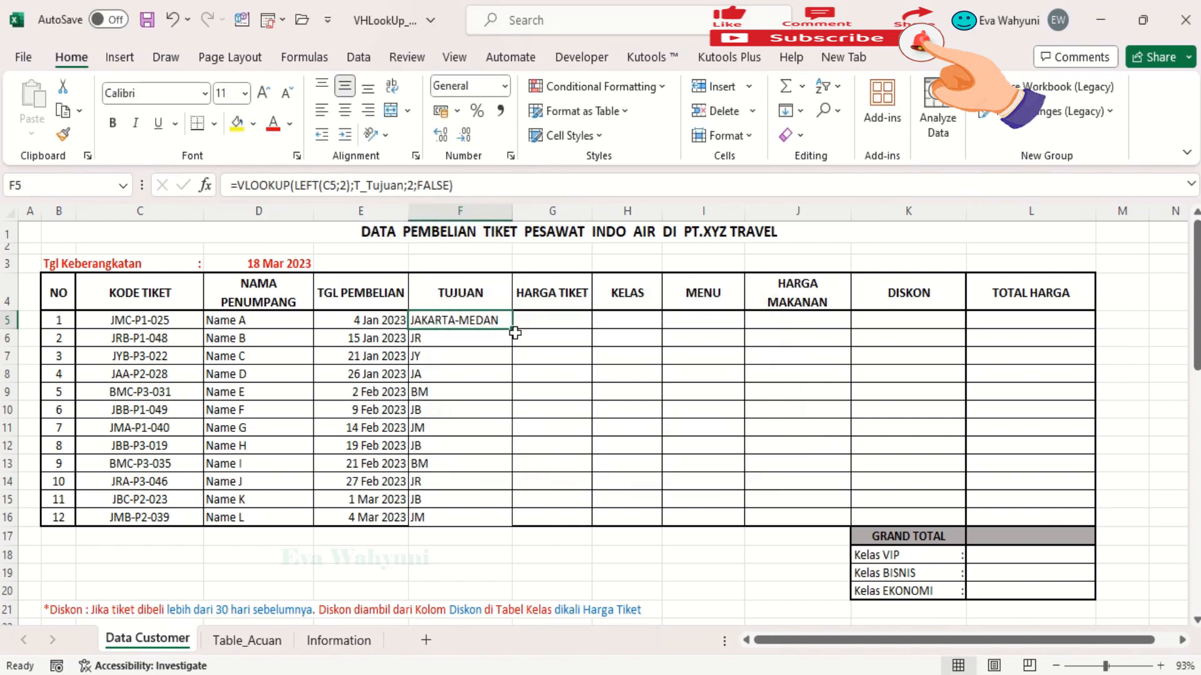
{"action": "double_click", "coordinate": [514, 330]}
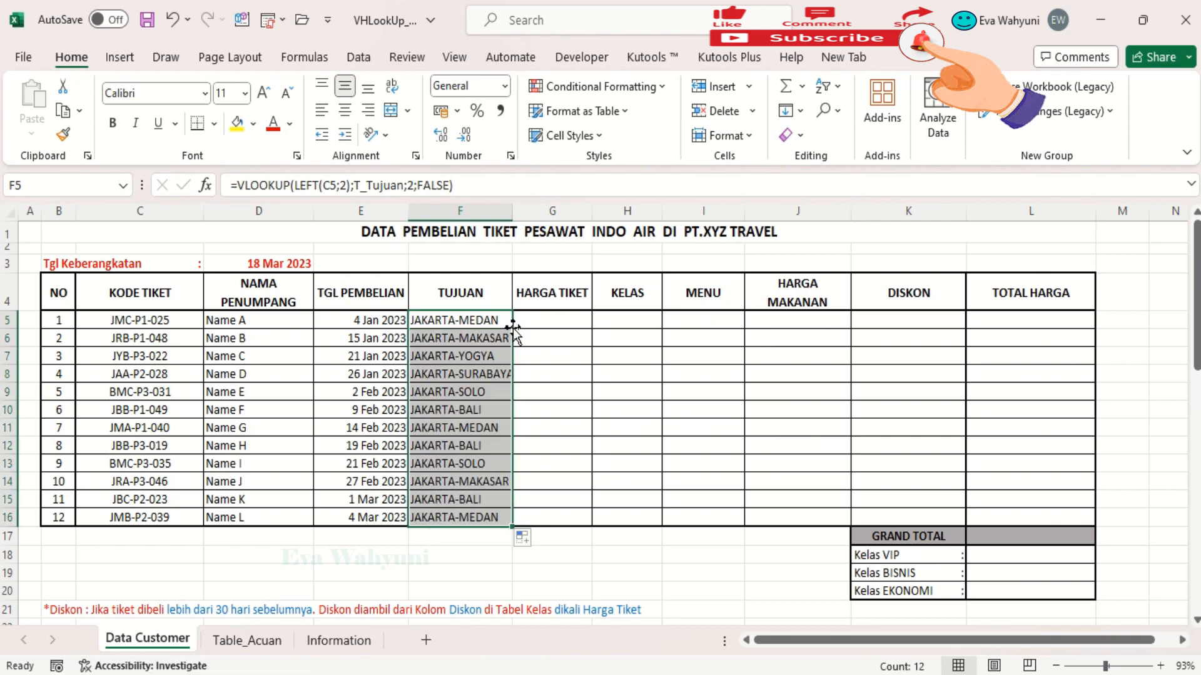
{"action": "left_click", "coordinate": [490, 323]}
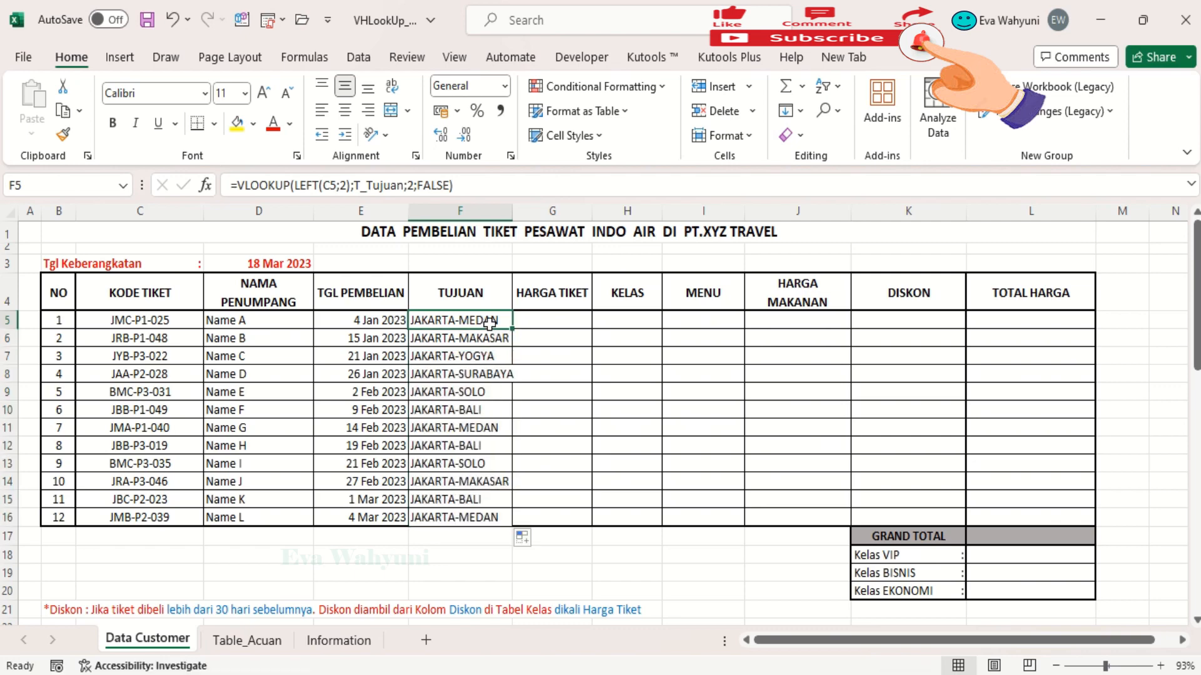
Check the destination in F5 by comparing the ticket code in C5 with the JM row of Tabel Tujuan.
{"action": "left_click", "coordinate": [139, 326]}
{"action": "left_click", "coordinate": [236, 639]}
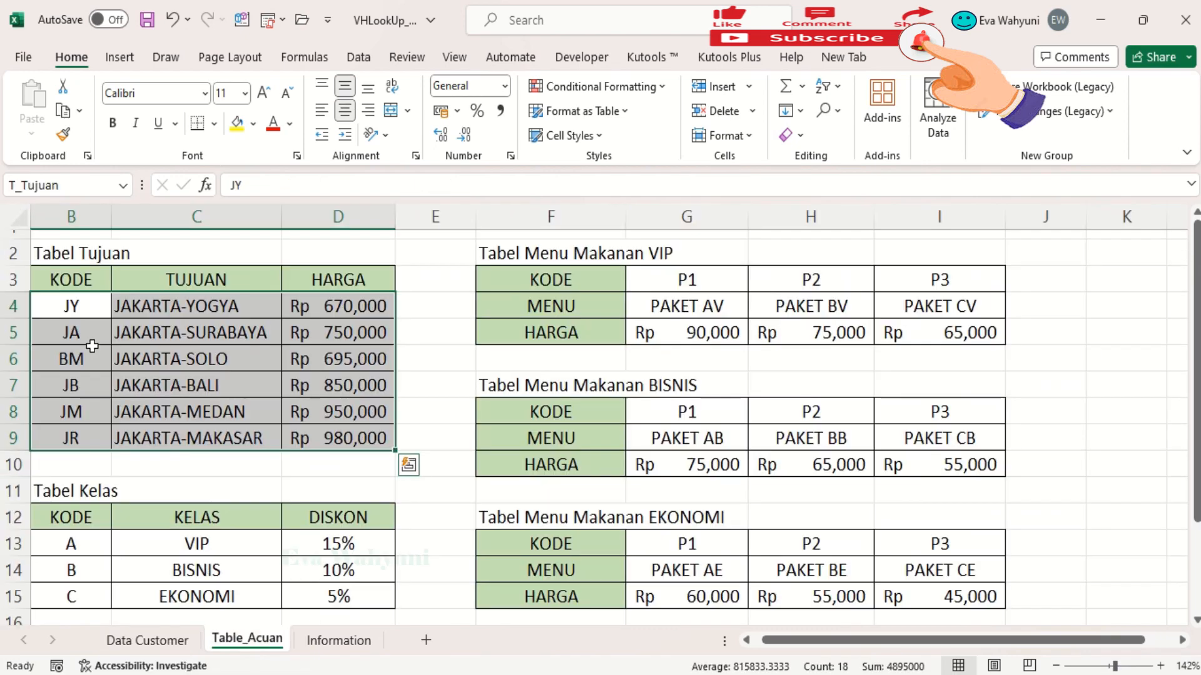
{"action": "left_click", "coordinate": [95, 410]}
{"action": "left_click", "coordinate": [184, 410]}
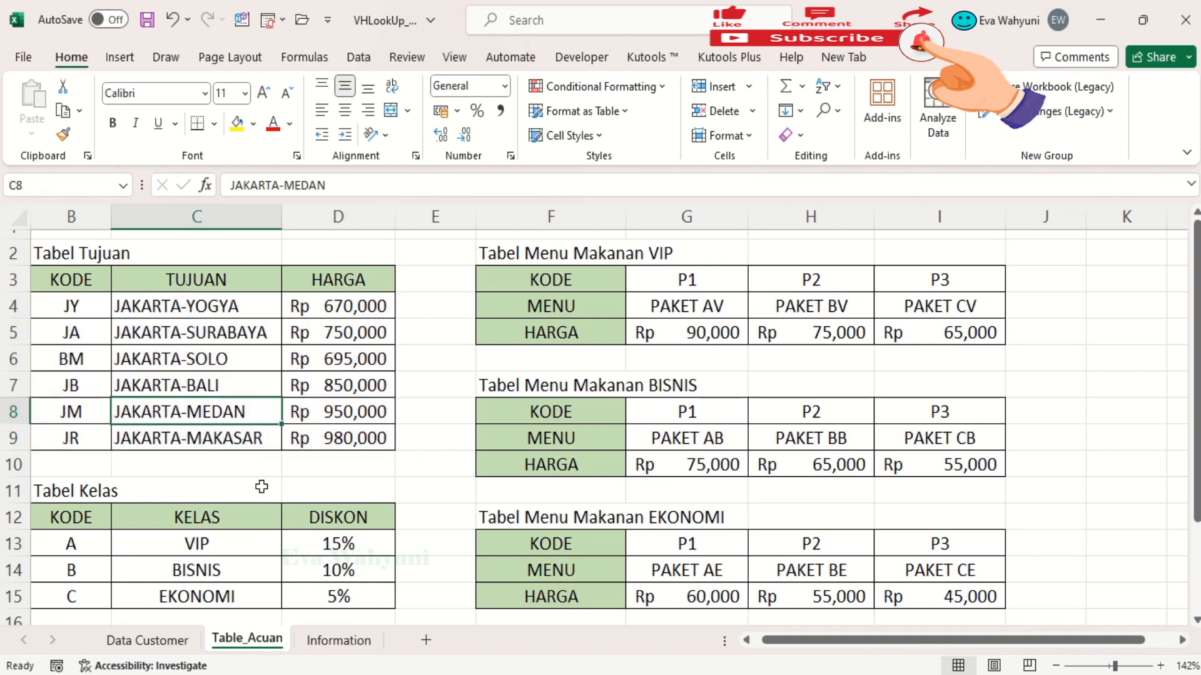
Return to the Data Customer sheet and autofit the width of the TUJUAN column to its contents.
{"action": "left_click", "coordinate": [147, 640]}
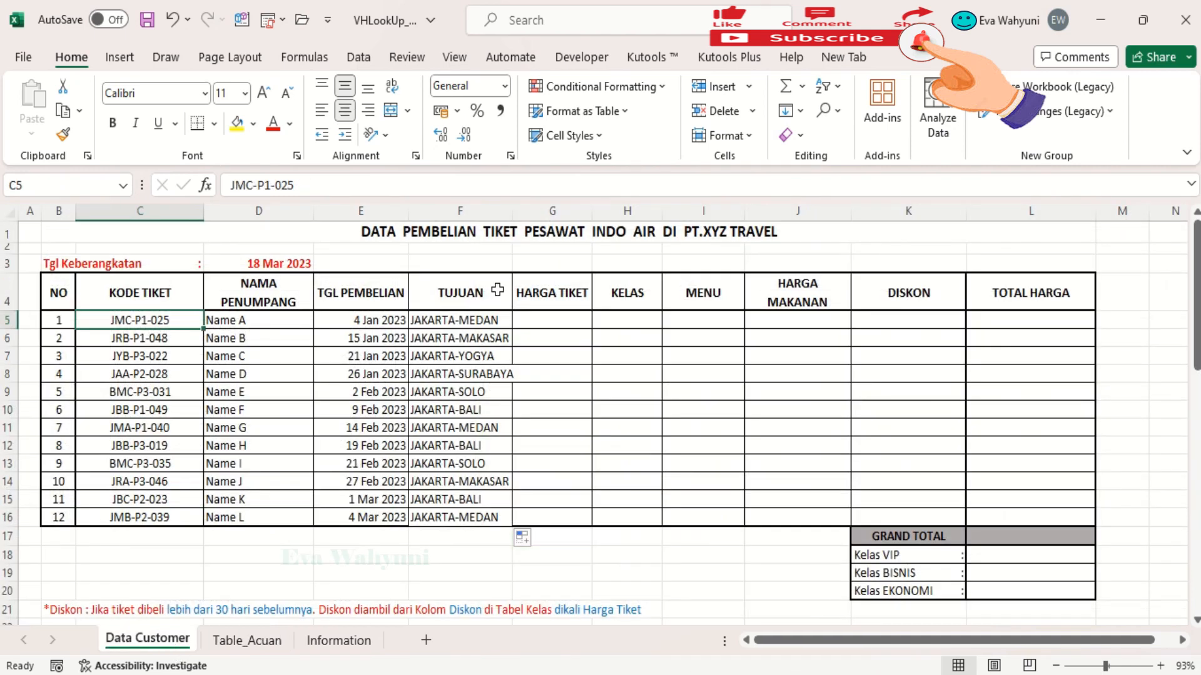
{"action": "double_click", "coordinate": [512, 208]}
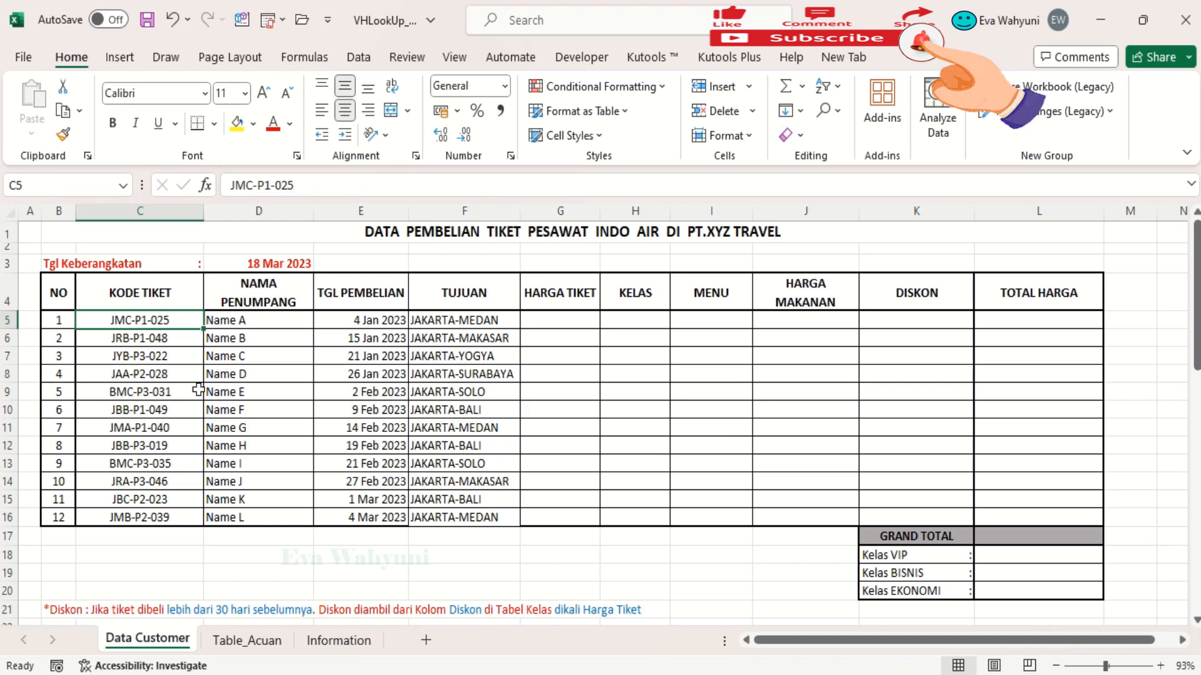
Check the TUJUAN results for the ticket codes in C8 and C11 against the JA and JM rows of Tabel Tujuan.
{"action": "left_click", "coordinate": [115, 372]}
{"action": "left_click", "coordinate": [235, 640]}
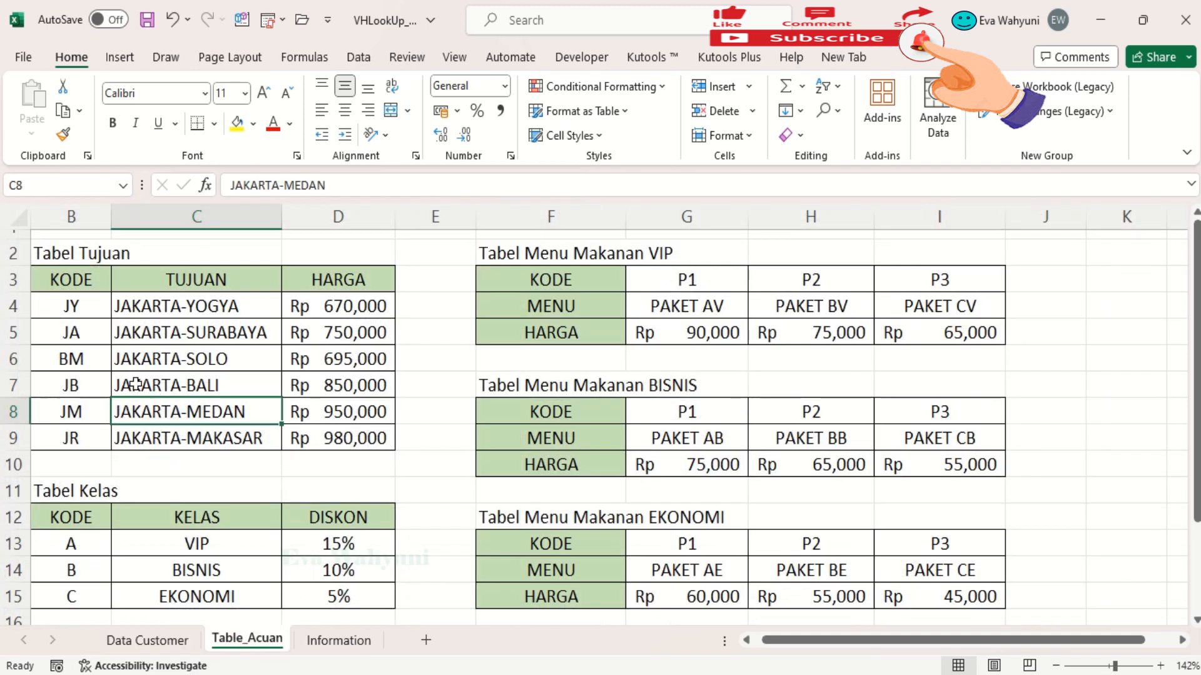
{"action": "left_click", "coordinate": [76, 333]}
{"action": "left_click", "coordinate": [167, 333]}
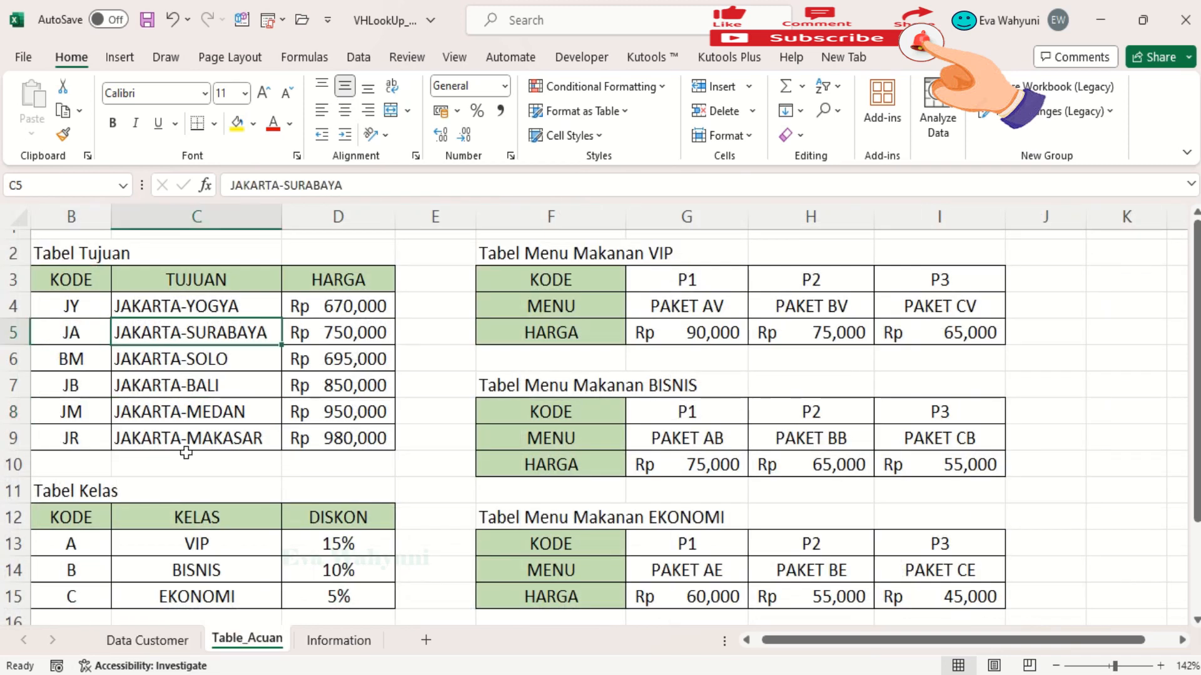
{"action": "left_click", "coordinate": [164, 641]}
{"action": "left_click", "coordinate": [444, 427]}
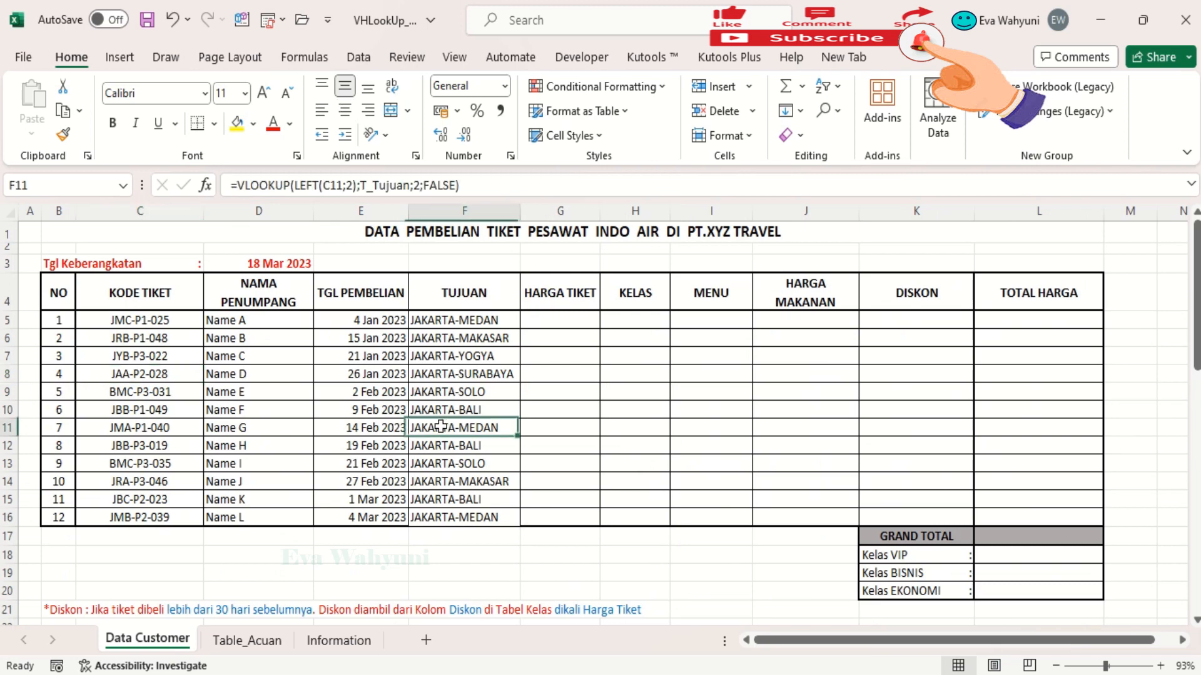
{"action": "left_click", "coordinate": [143, 426]}
{"action": "left_click", "coordinate": [247, 643]}
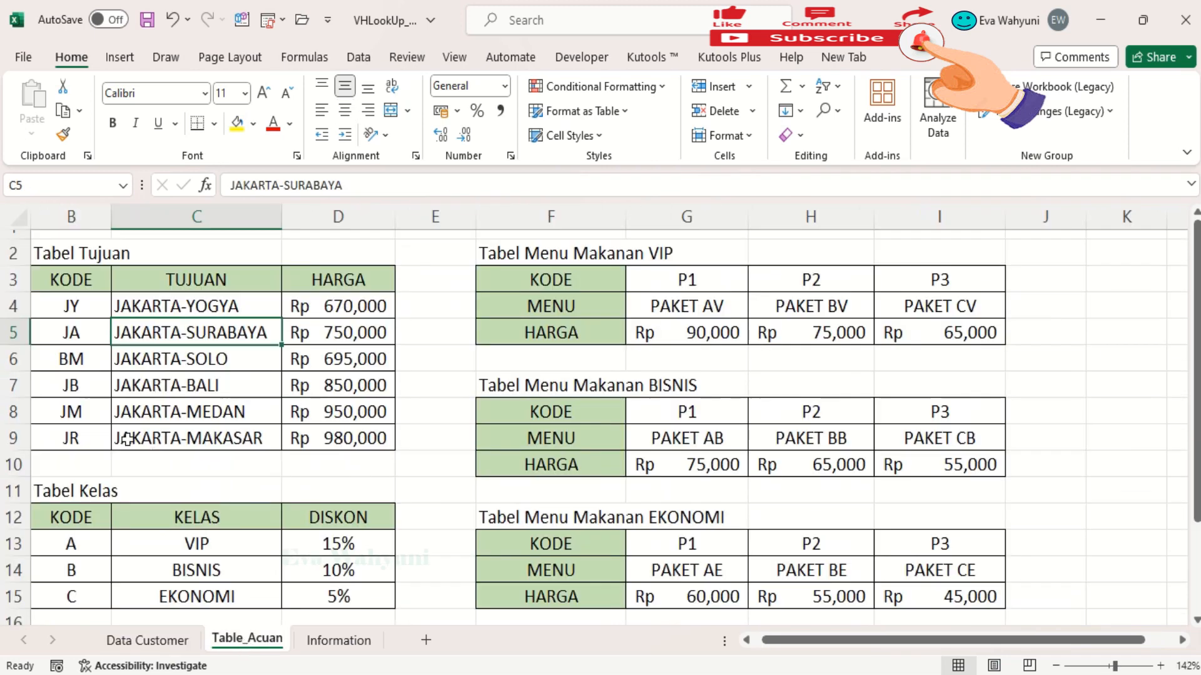
{"action": "left_click", "coordinate": [94, 411]}
{"action": "left_click", "coordinate": [145, 411]}
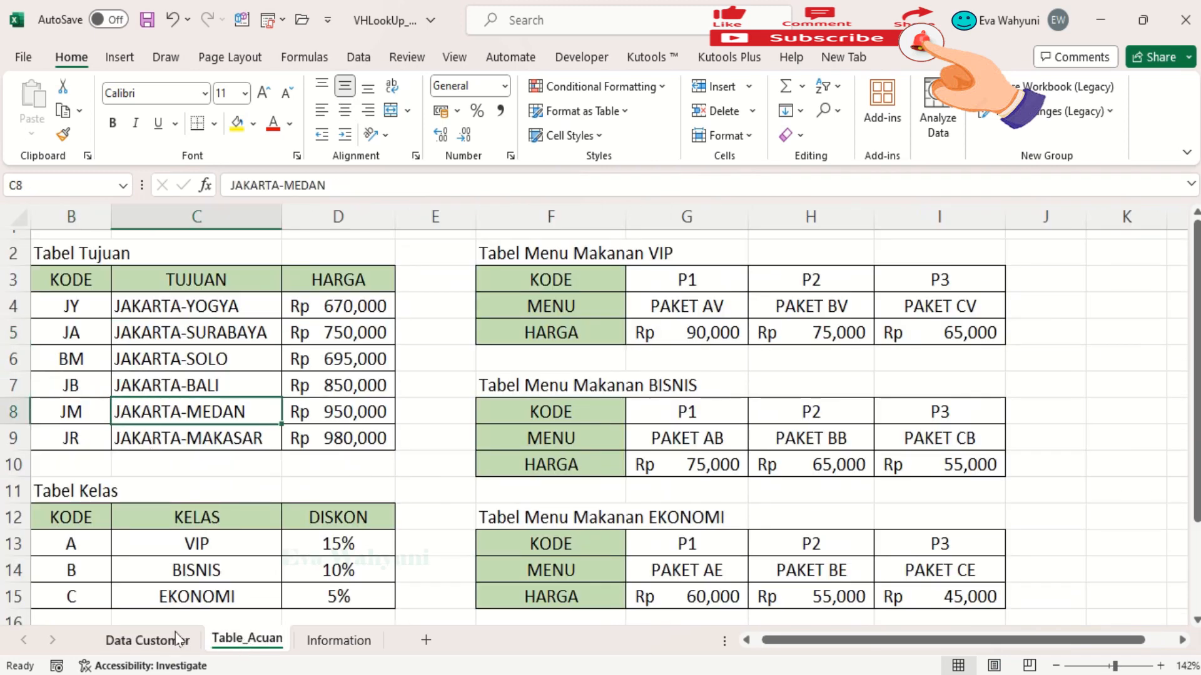
{"action": "left_click", "coordinate": [148, 640]}
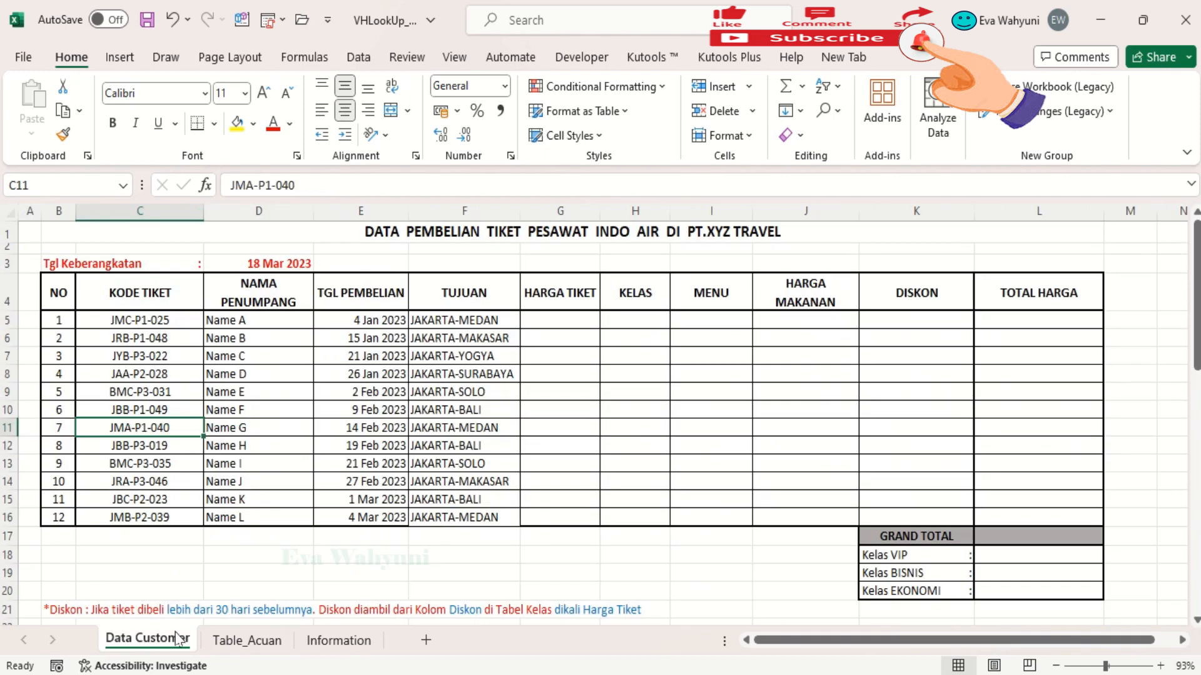
Read the rule for filling the HARGA TIKET column in C10 of the Information sheet.
{"action": "left_click", "coordinate": [583, 326]}
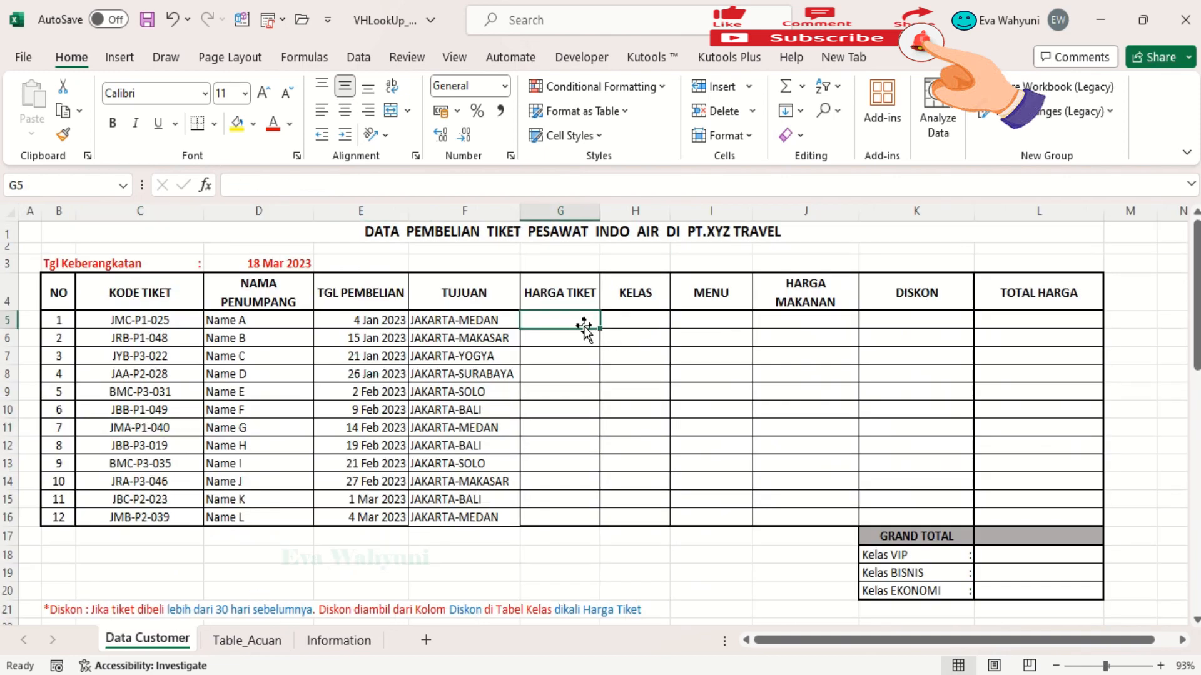
{"action": "left_click", "coordinate": [332, 640]}
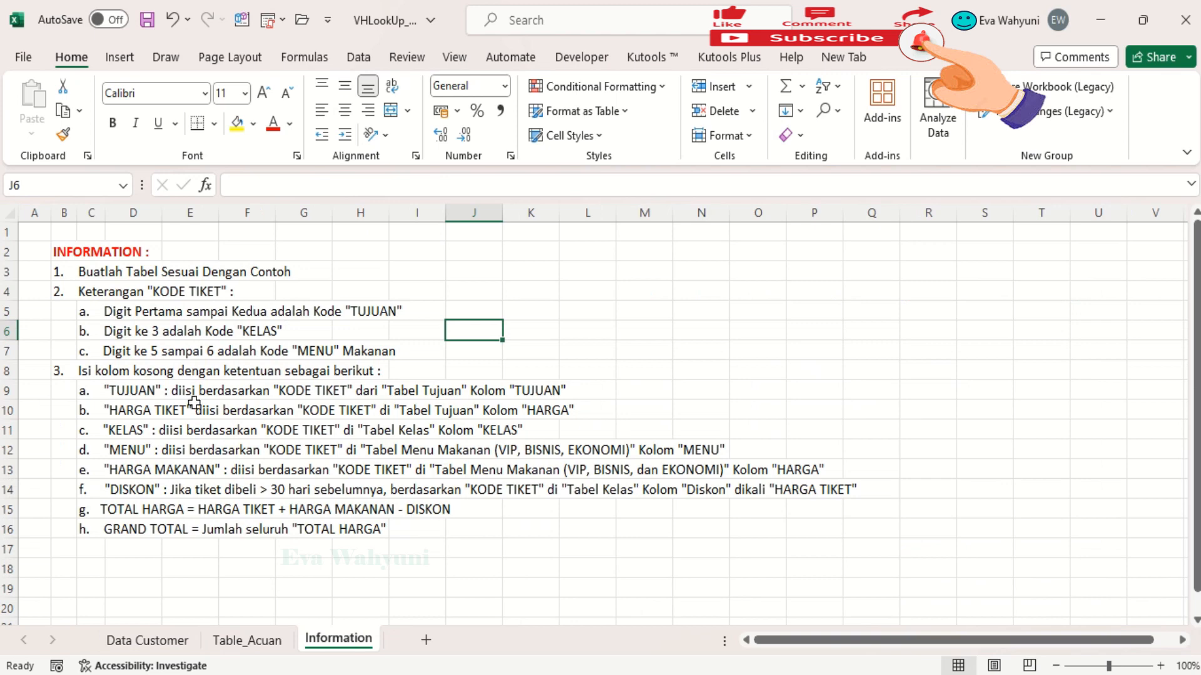
{"action": "left_click", "coordinate": [93, 410]}
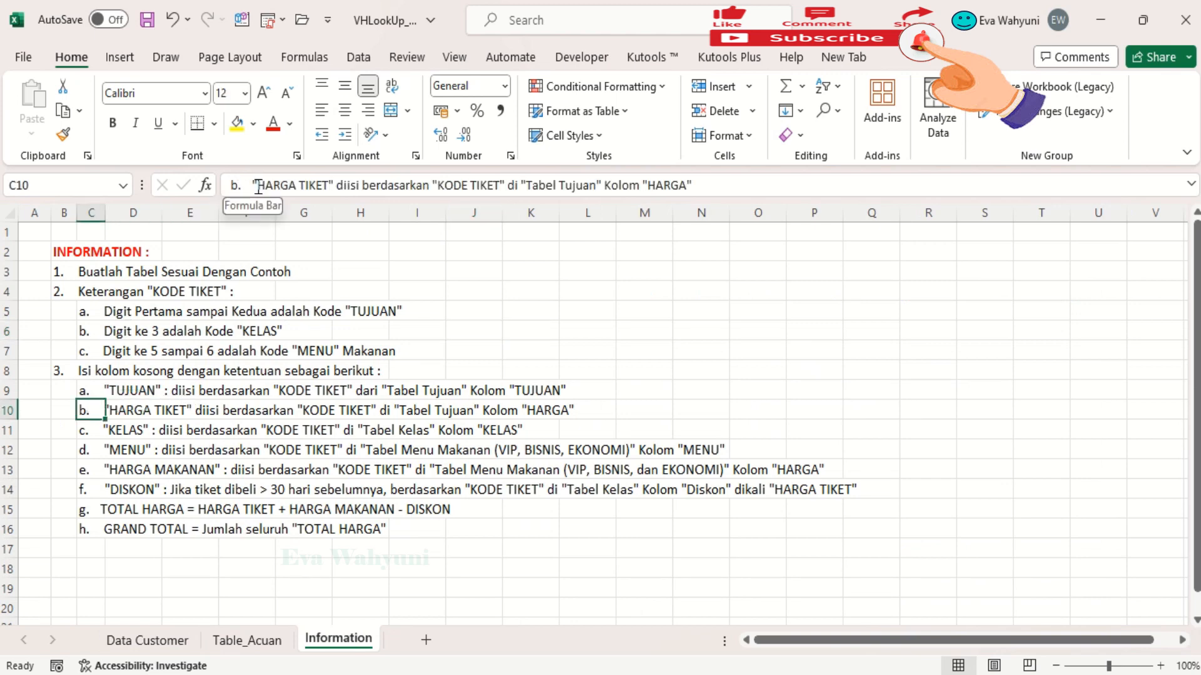
{"action": "left_click_drag", "start_coordinate": [259, 187], "coordinate": [710, 184]}
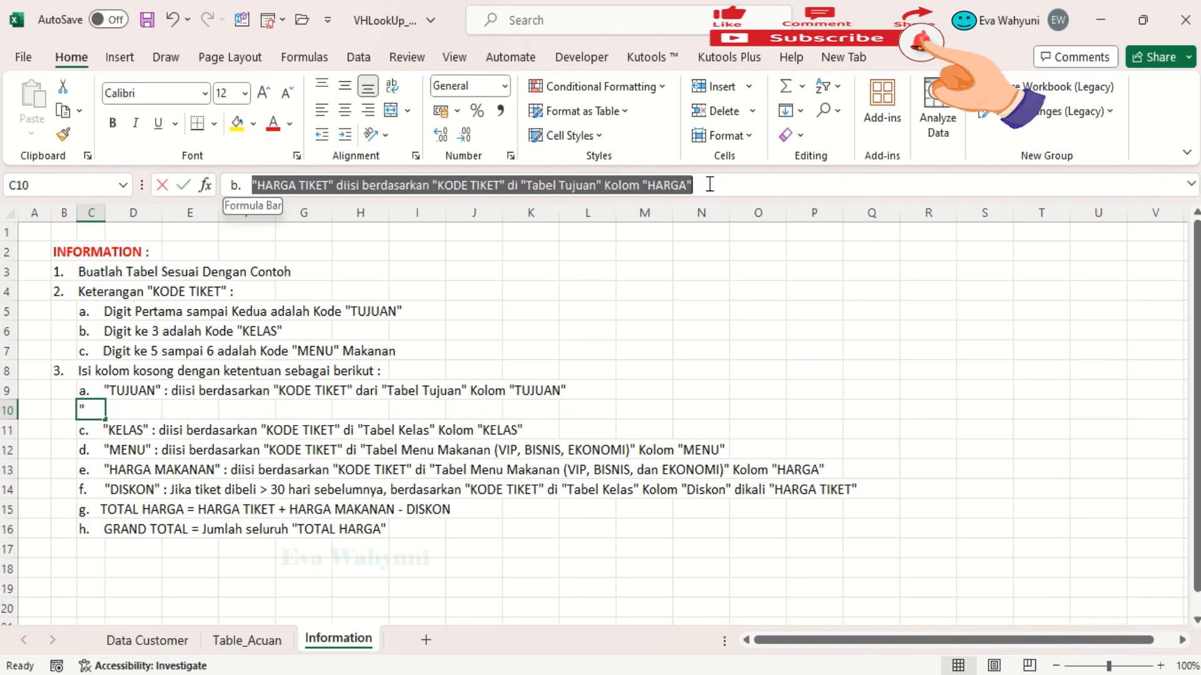
{"action": "key", "text": "Return"}
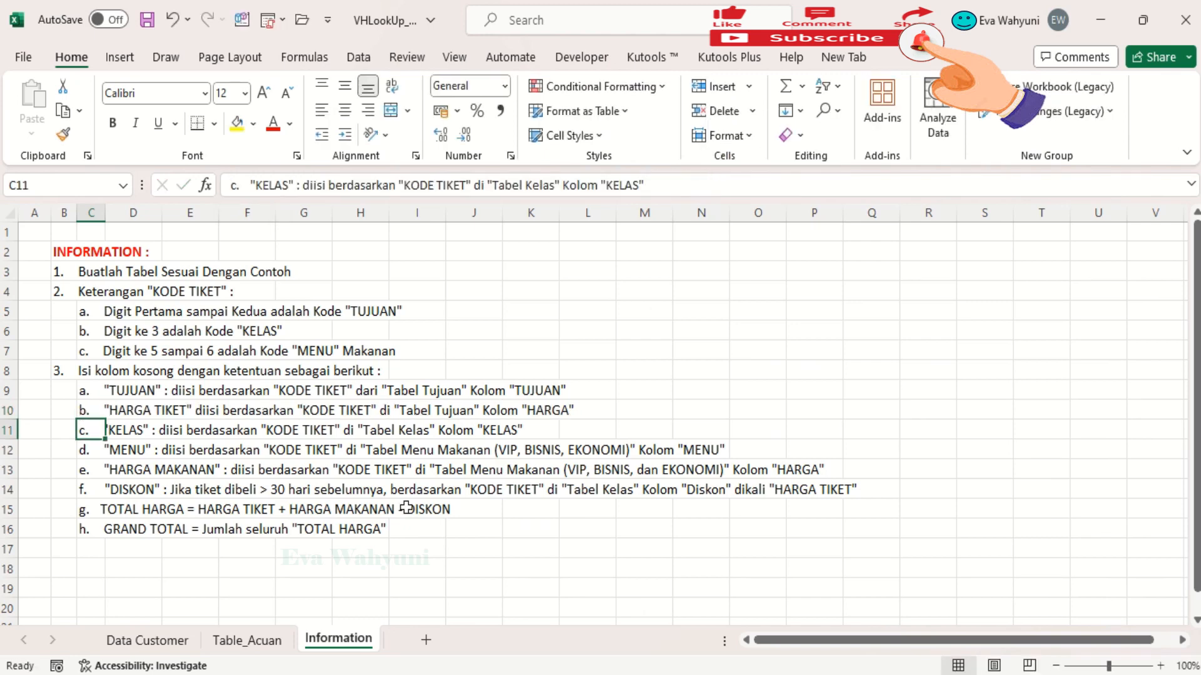
Examine the order of the KODE, TUJUAN and HARGA columns in Tabel Tujuan on the Table_Acuan sheet.
{"action": "left_click", "coordinate": [248, 641]}
{"action": "left_click", "coordinate": [315, 303]}
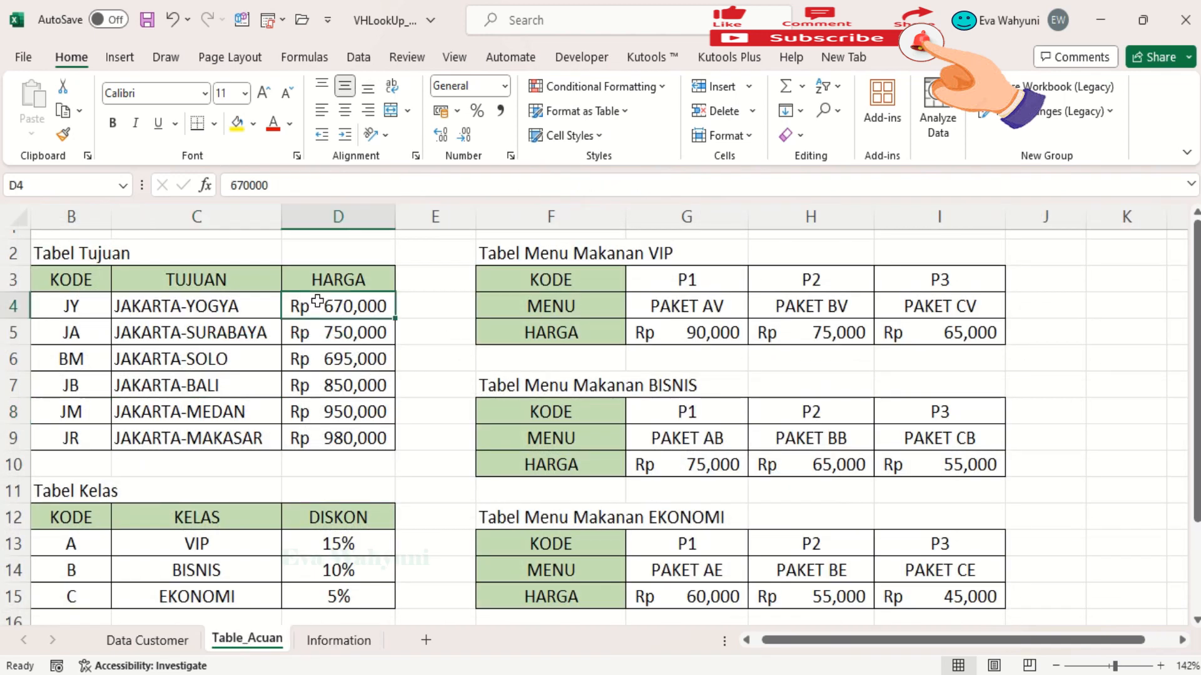
{"action": "left_click", "coordinate": [100, 215]}
{"action": "left_click", "coordinate": [193, 212]}
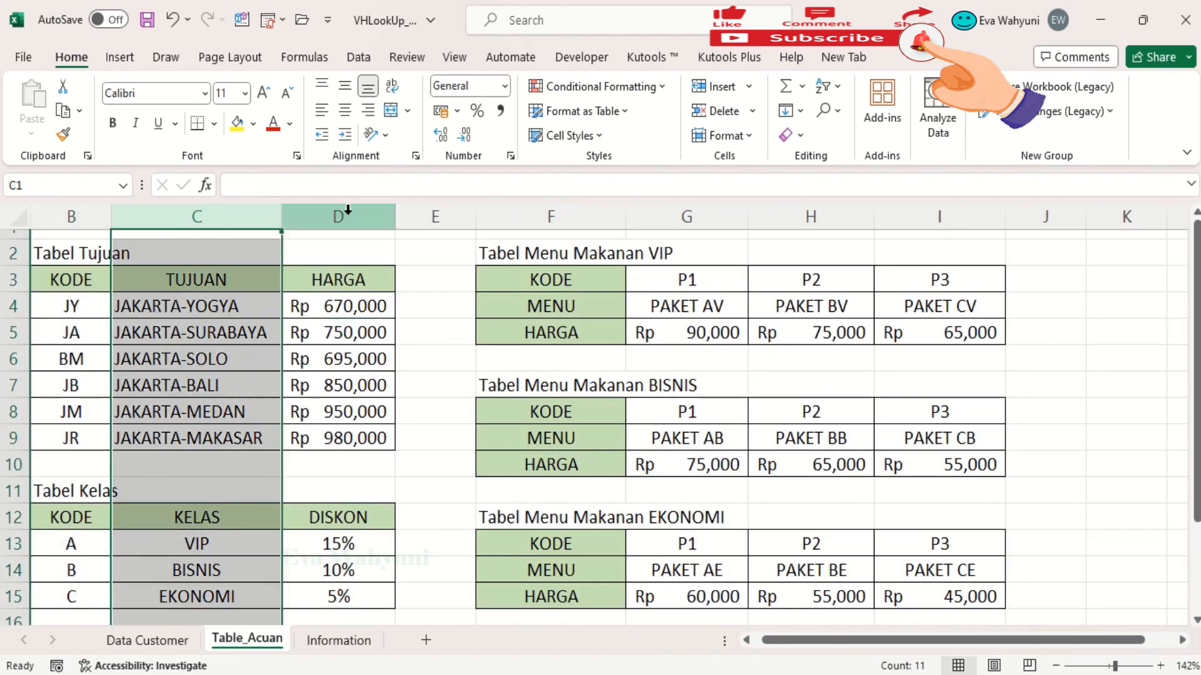
{"action": "left_click", "coordinate": [346, 213]}
{"action": "left_click", "coordinate": [352, 307]}
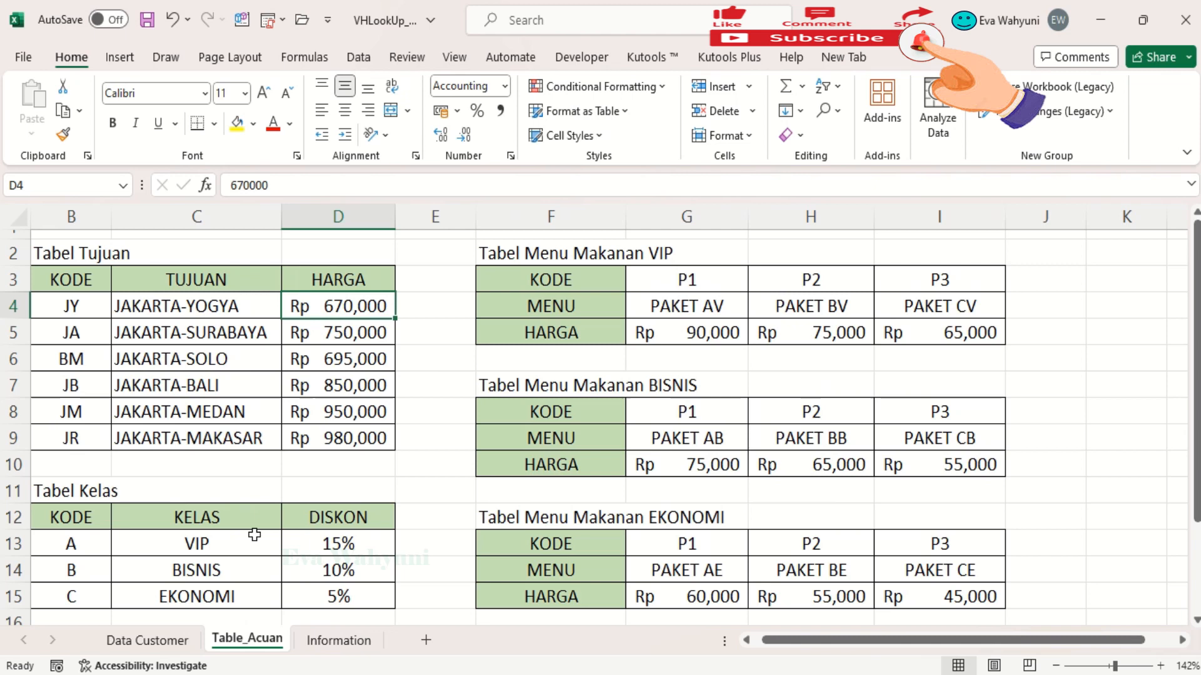
Enter =LEFT(C5;2) in G5 of Data Customer to extract the destination code for HARGA TIKET.
{"action": "left_click", "coordinate": [184, 642]}
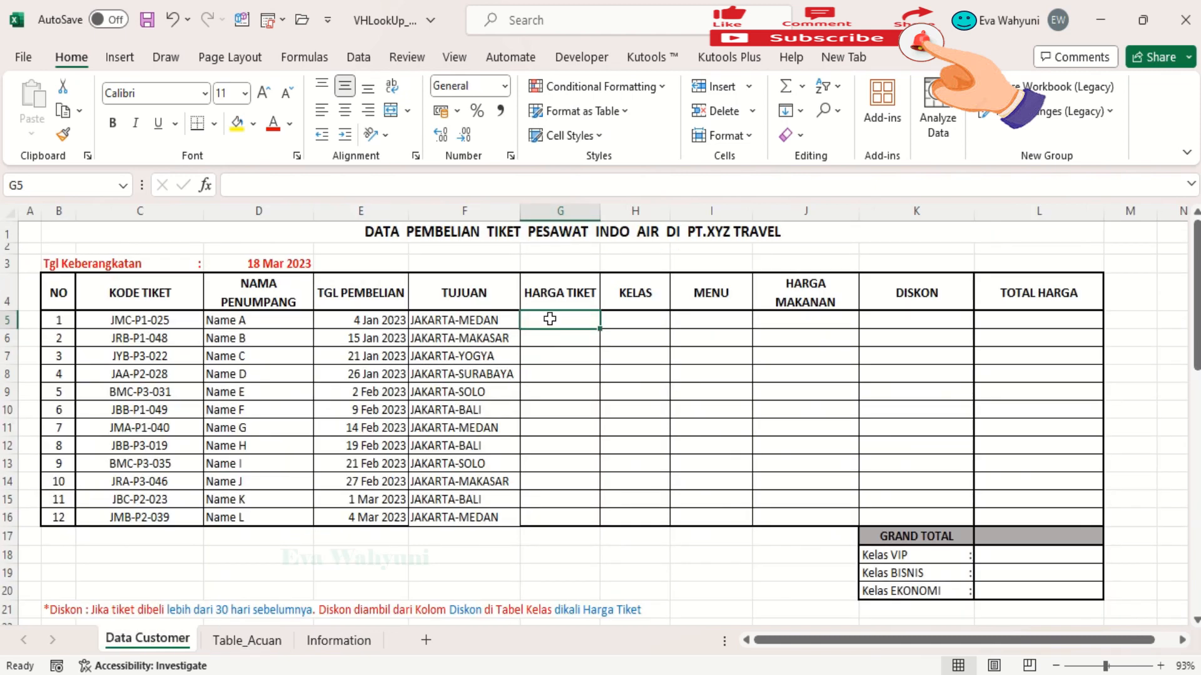
{"action": "type", "text": "=LEFT"}
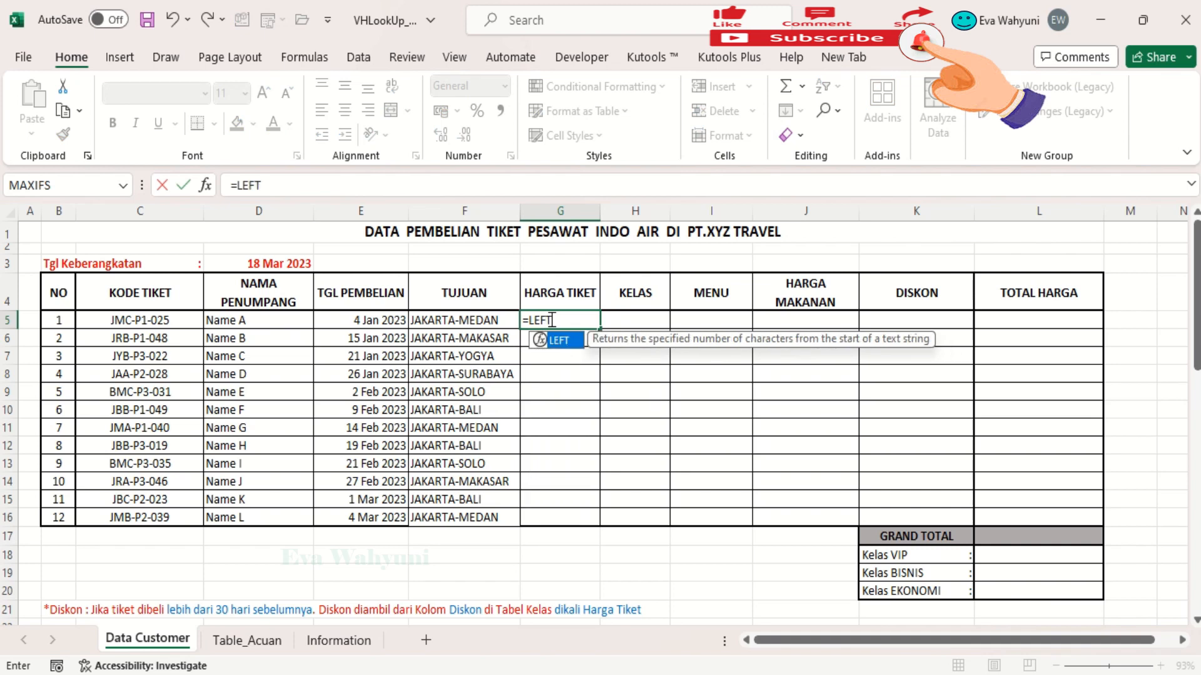
{"action": "type", "text": "("}
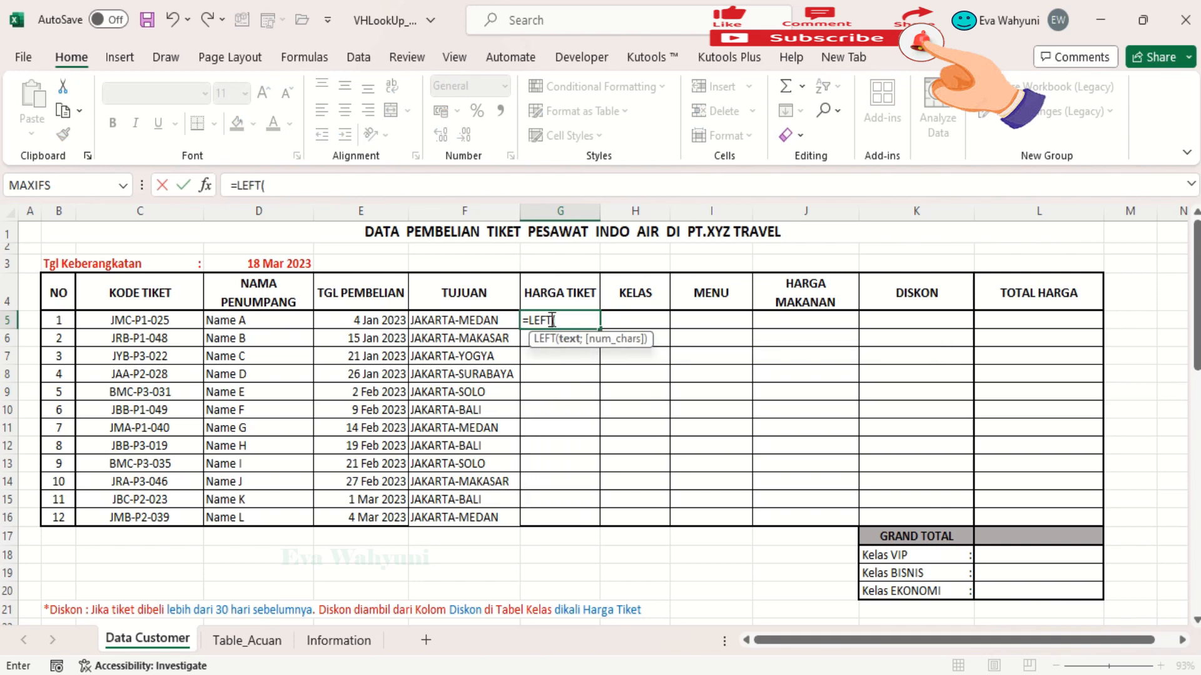
{"action": "left_click", "coordinate": [186, 323]}
{"action": "type", "text": ";"}
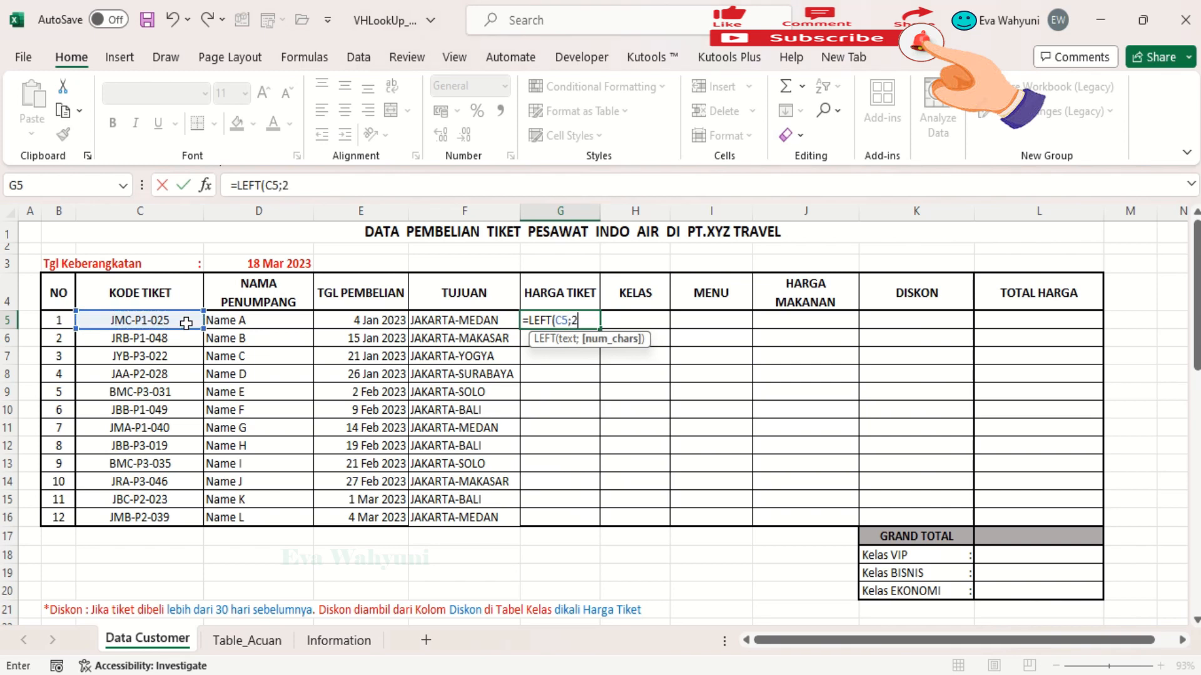
{"action": "type", "text": "2"}
{"action": "key", "text": "Return"}
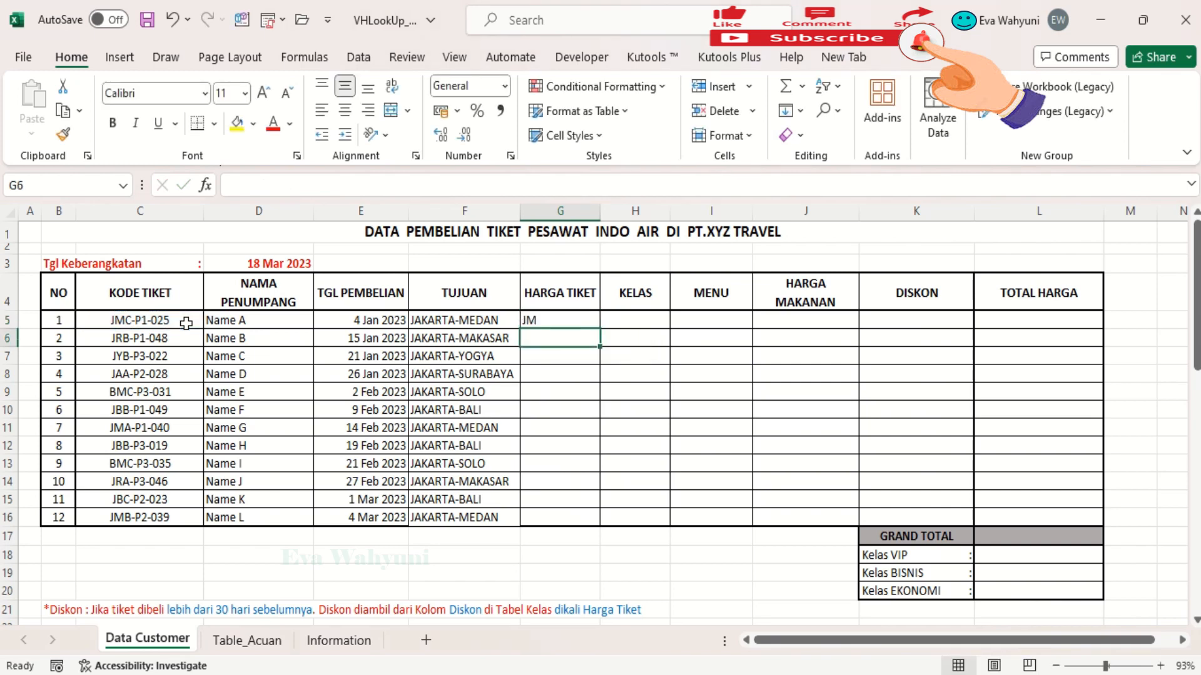
Copy the LEFT formula from G5 down the HARGA TIKET column to G16.
{"action": "left_click", "coordinate": [562, 317]}
{"action": "left_click_drag", "start_coordinate": [600, 328], "coordinate": [598, 524]}
{"action": "left_click", "coordinate": [554, 325]}
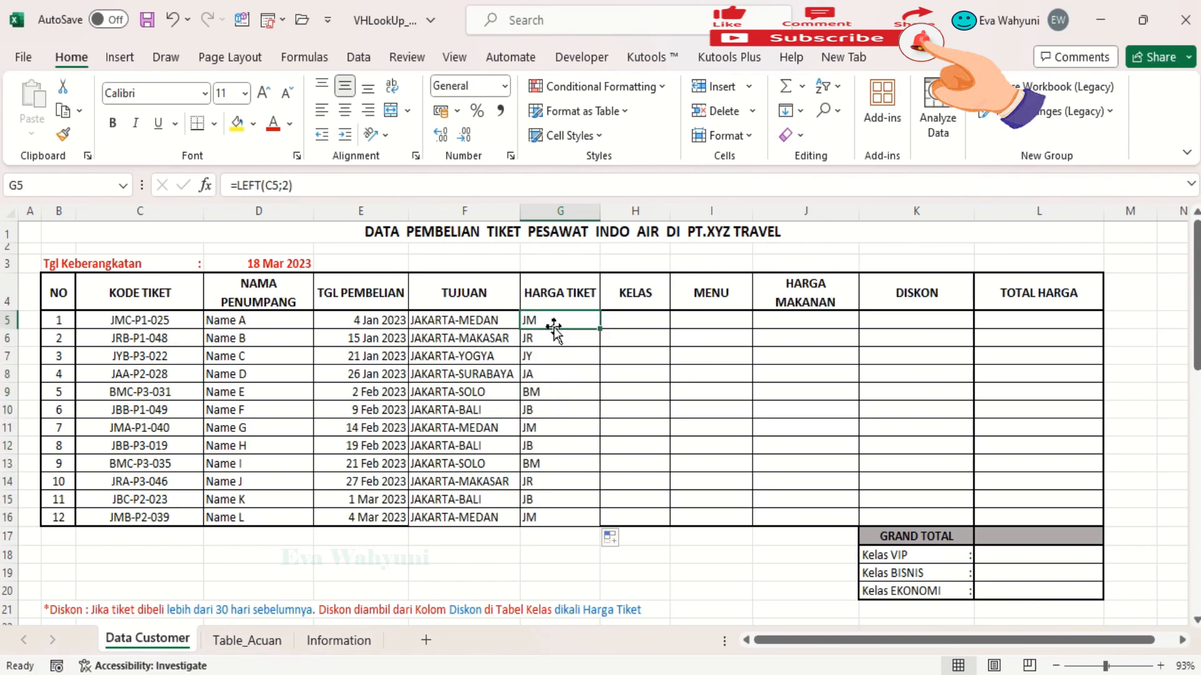
Count across the columns of Tabel Tujuan to find the HARGA column's index, and return to Data Customer.
{"action": "left_click", "coordinate": [247, 641]}
{"action": "left_click", "coordinate": [79, 212]}
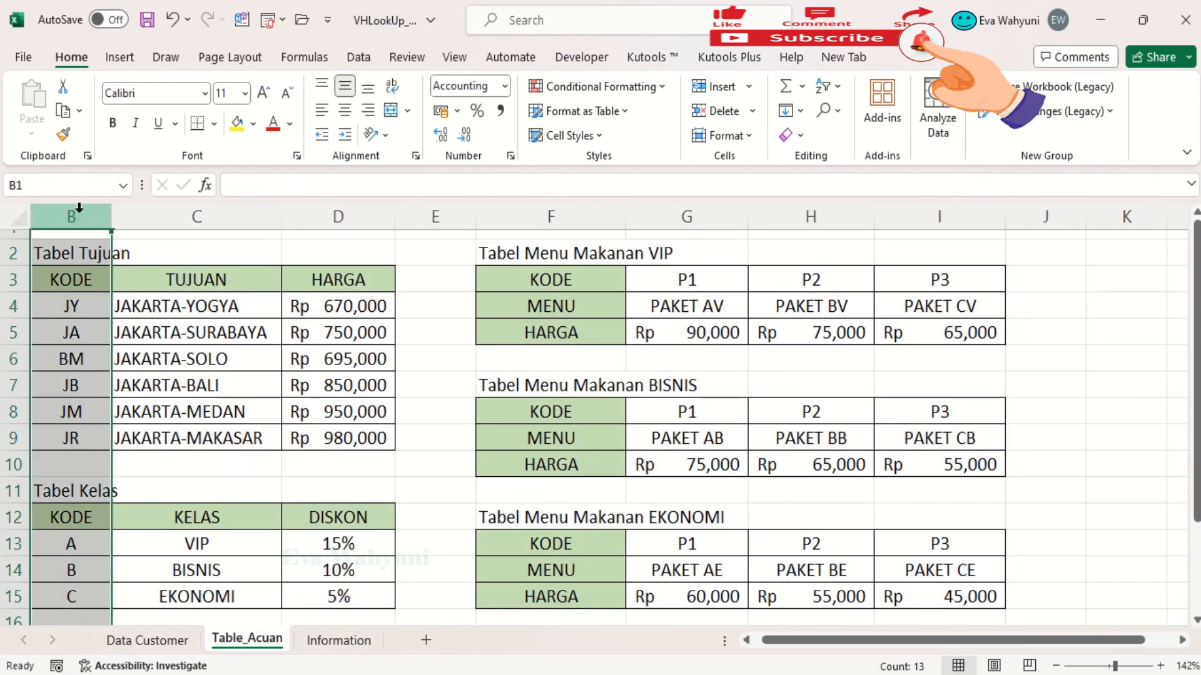
{"action": "left_click", "coordinate": [188, 215]}
{"action": "left_click", "coordinate": [338, 215]}
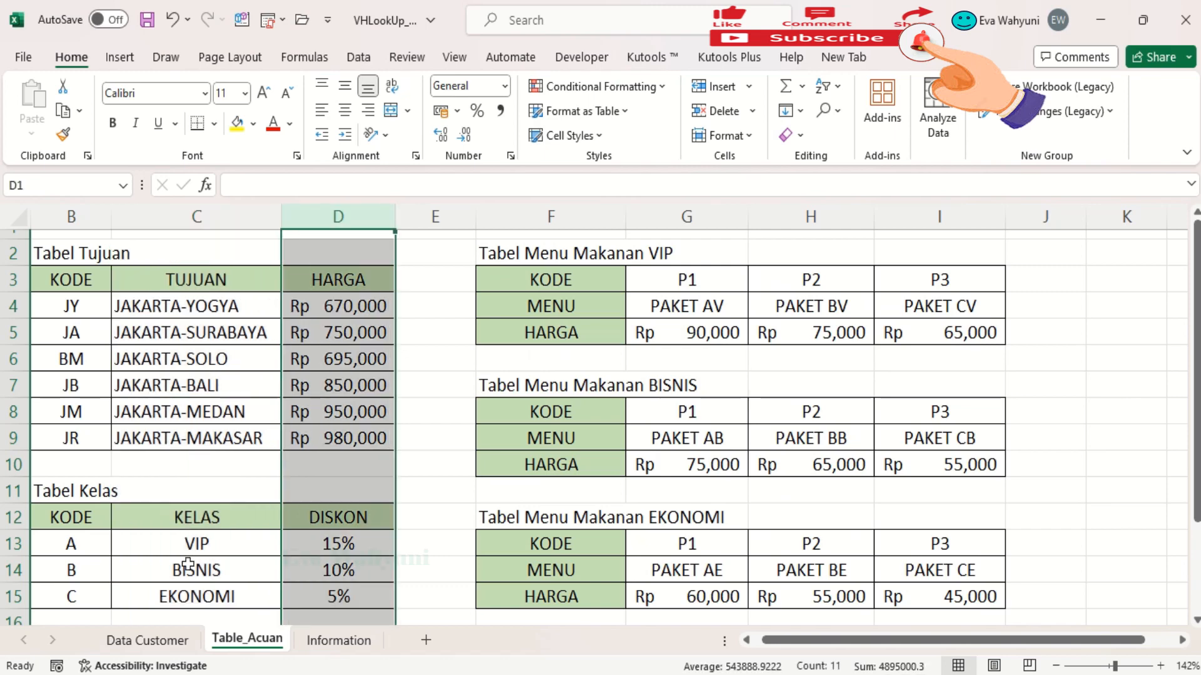
{"action": "left_click", "coordinate": [150, 640]}
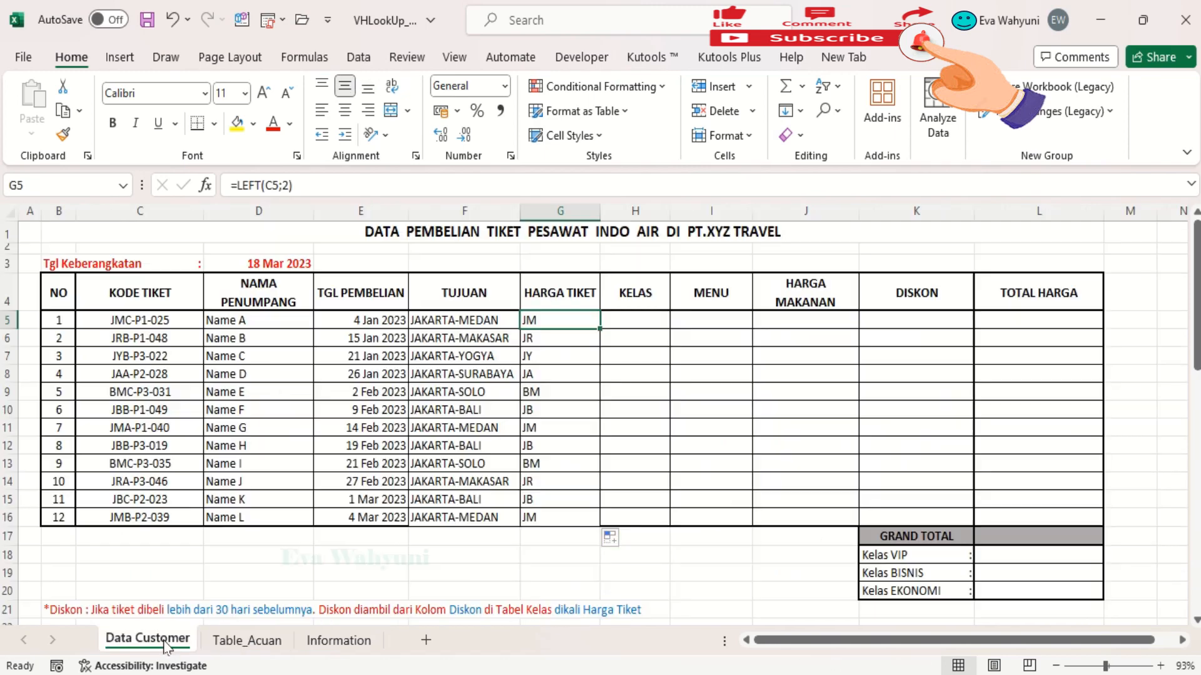
Expand G5's formula to =VLOOKUP(LEFT(C5;2);T_Tujuan;3;FALSE) and copy it down the HARGA TIKET column to G16.
{"action": "left_click", "coordinate": [238, 185]}
{"action": "type", "text": "V"}
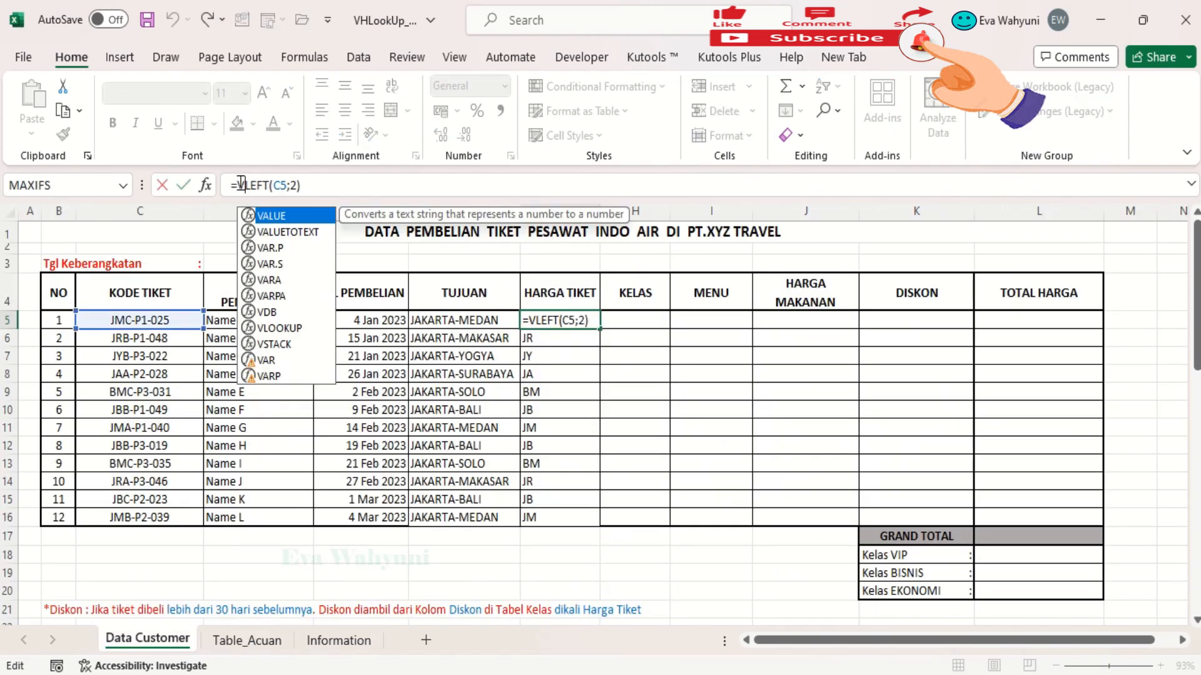
{"action": "type", "text": "LOOK"}
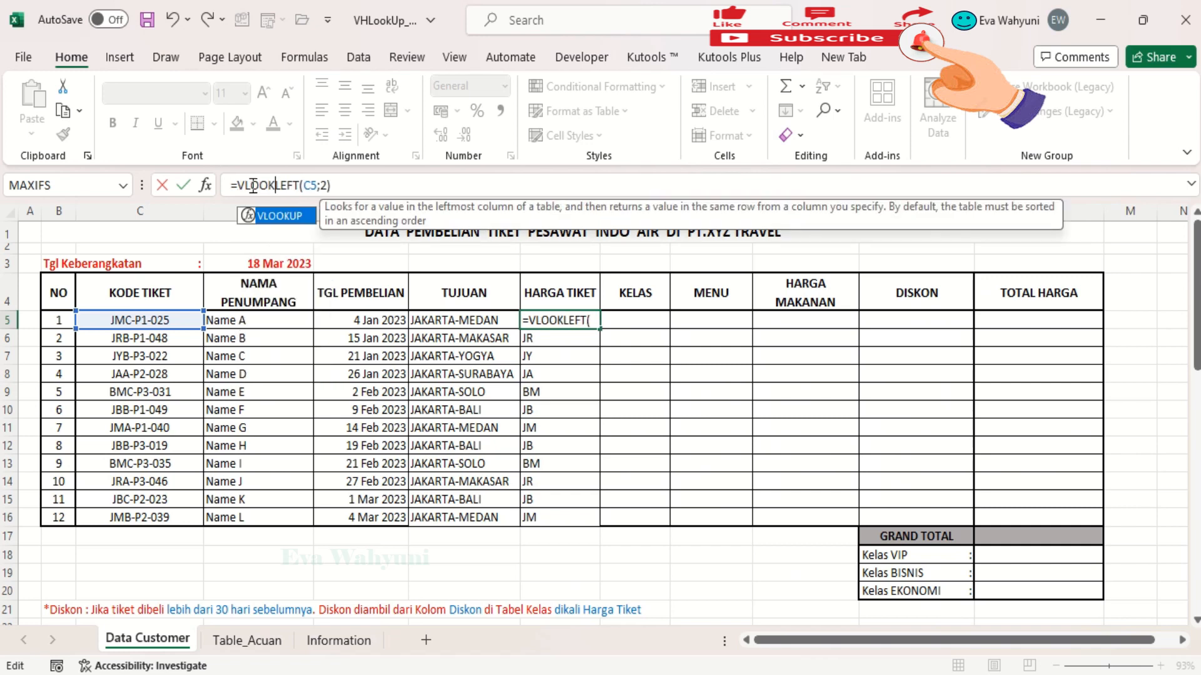
{"action": "key", "text": "Tab"}
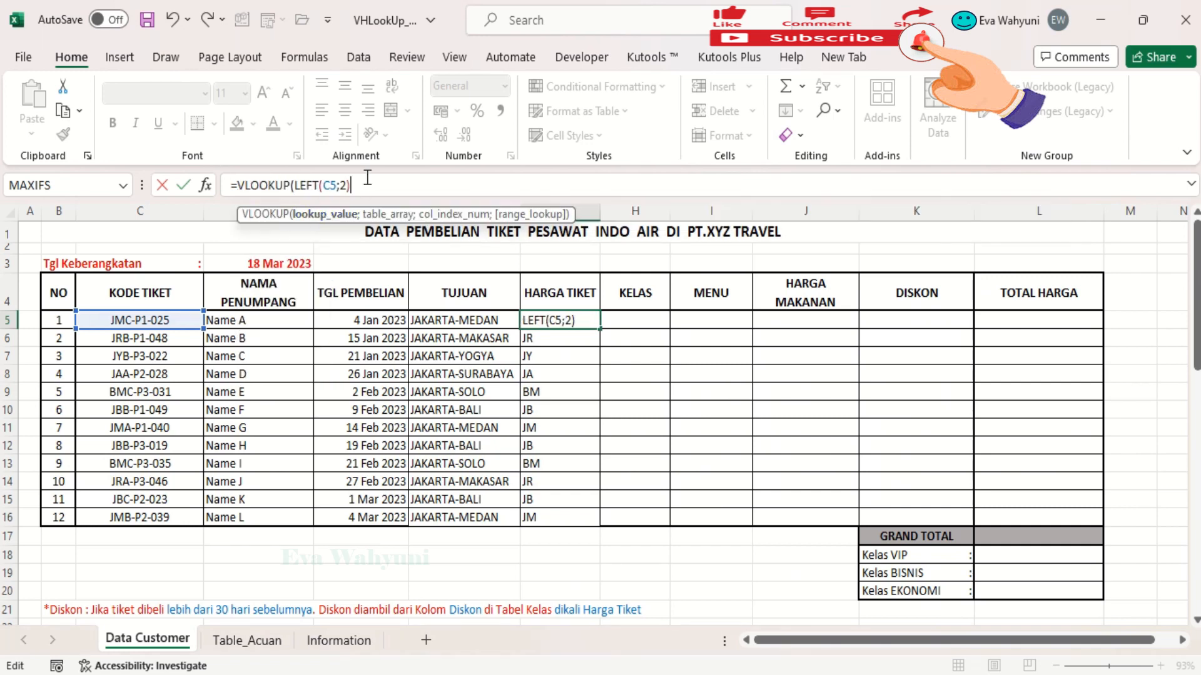
{"action": "type", "text": ";T"}
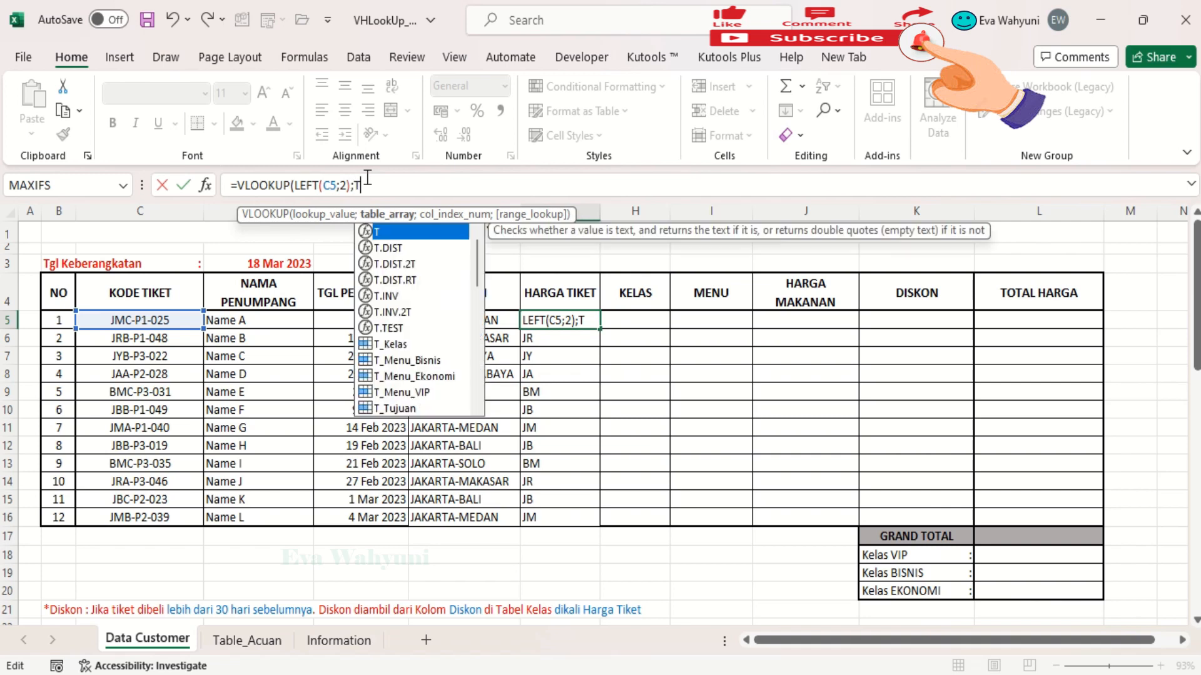
{"action": "double_click", "coordinate": [400, 410]}
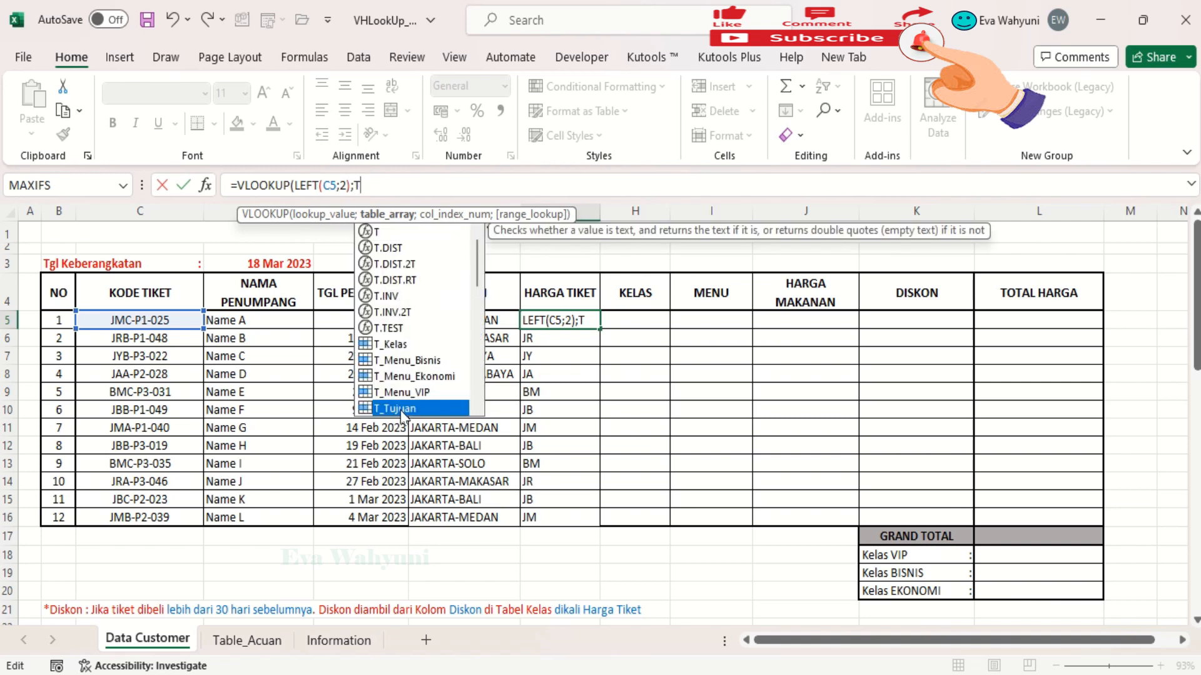
{"action": "type", "text": ";"}
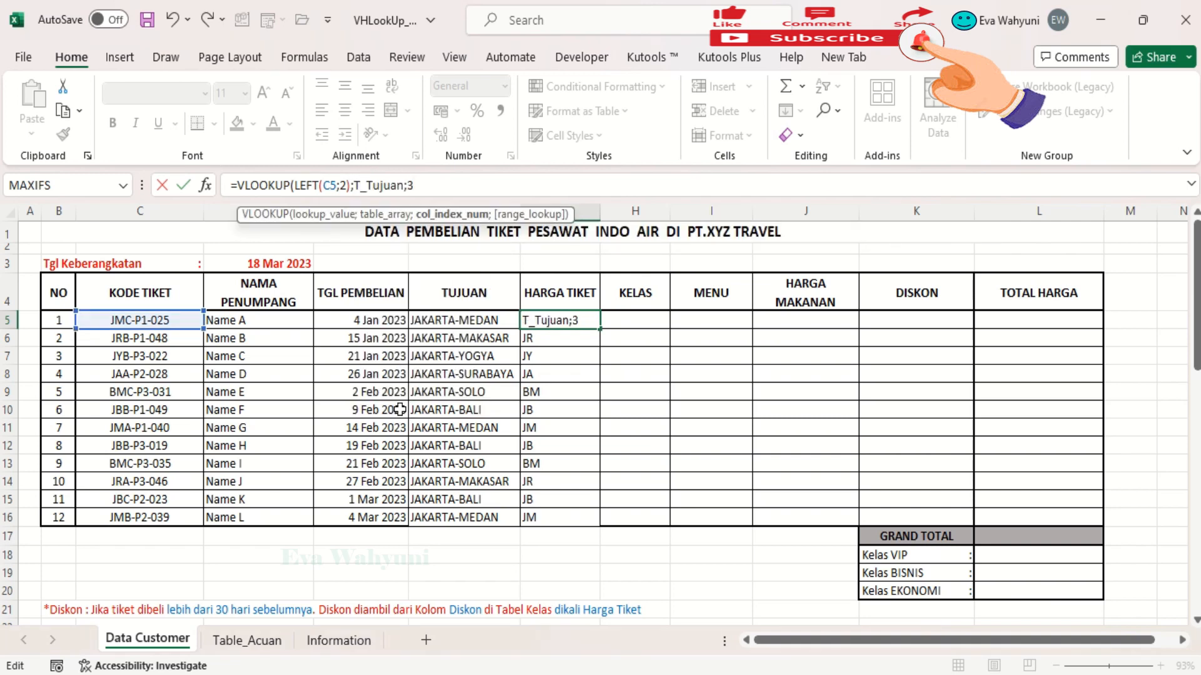
{"action": "type", "text": "3;"}
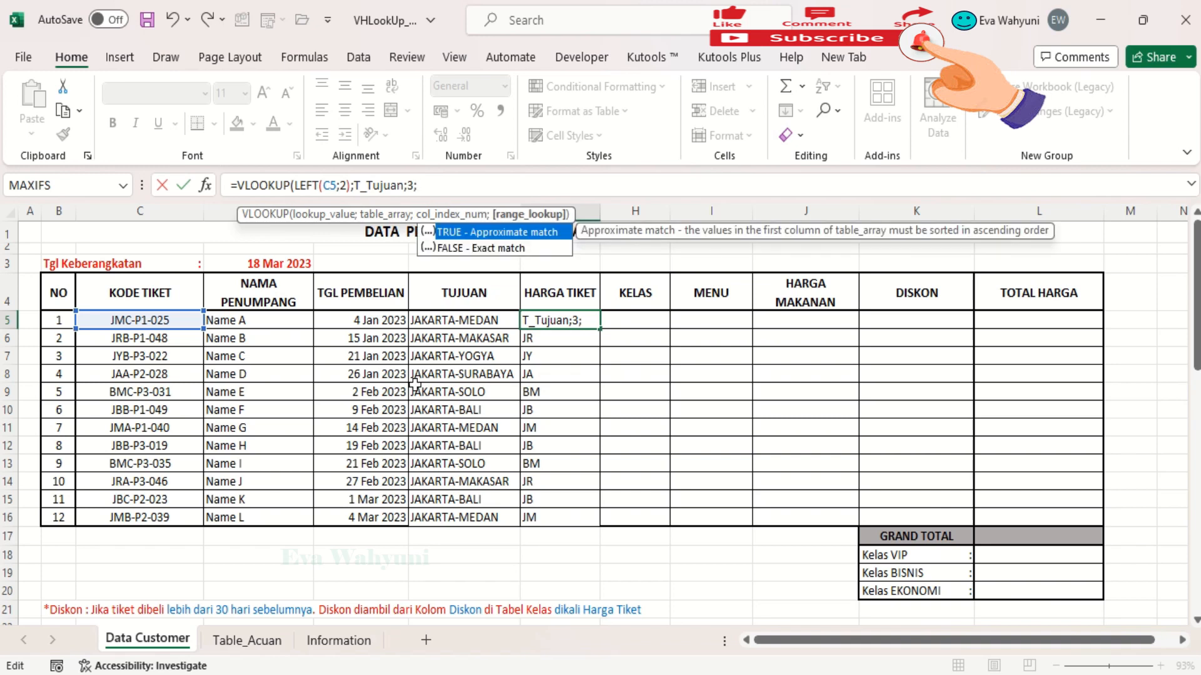
{"action": "double_click", "coordinate": [471, 253]}
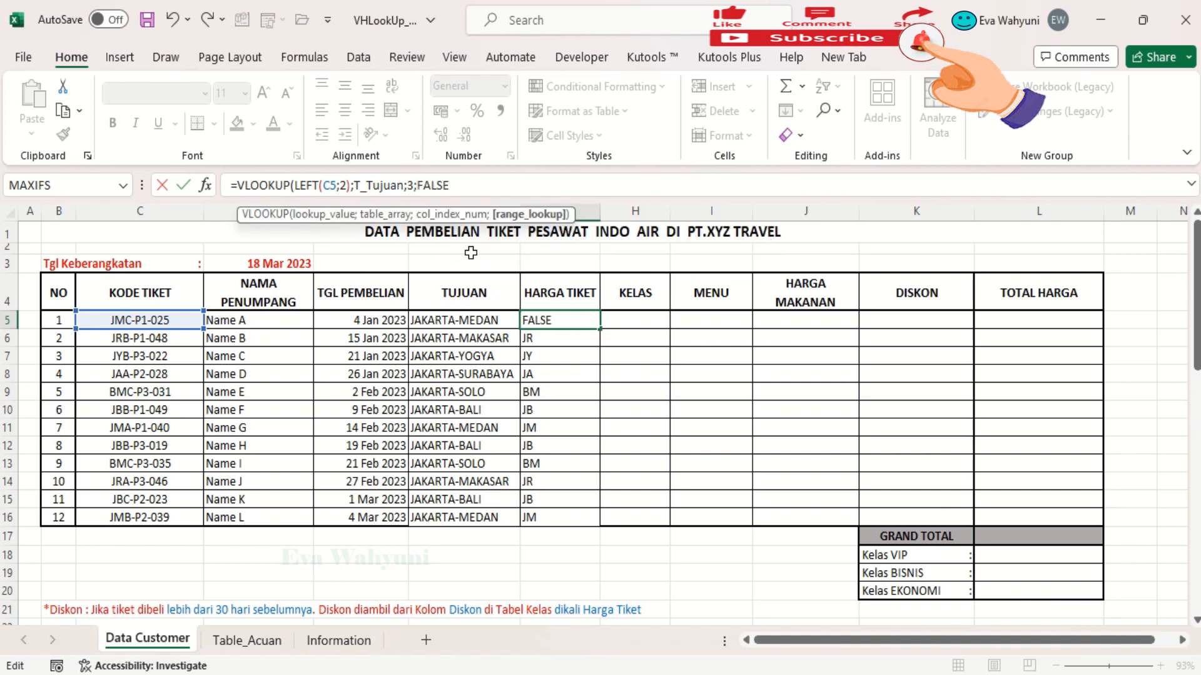
{"action": "key", "text": "Return"}
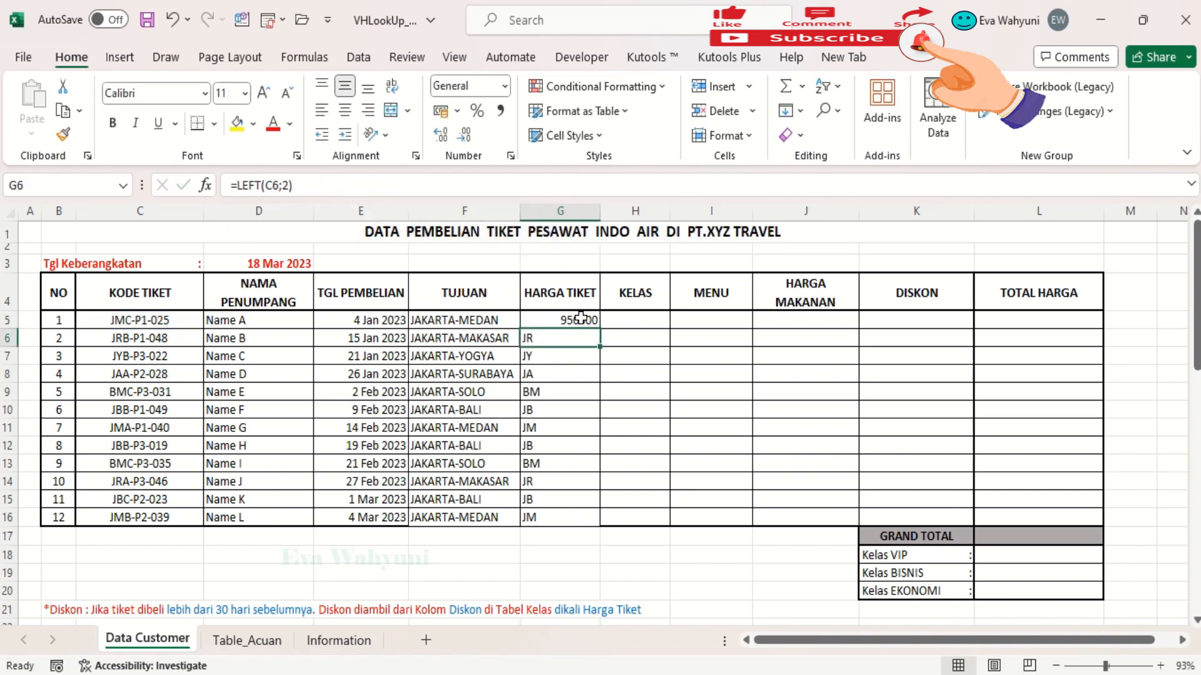
{"action": "left_click", "coordinate": [580, 318]}
{"action": "double_click", "coordinate": [601, 330]}
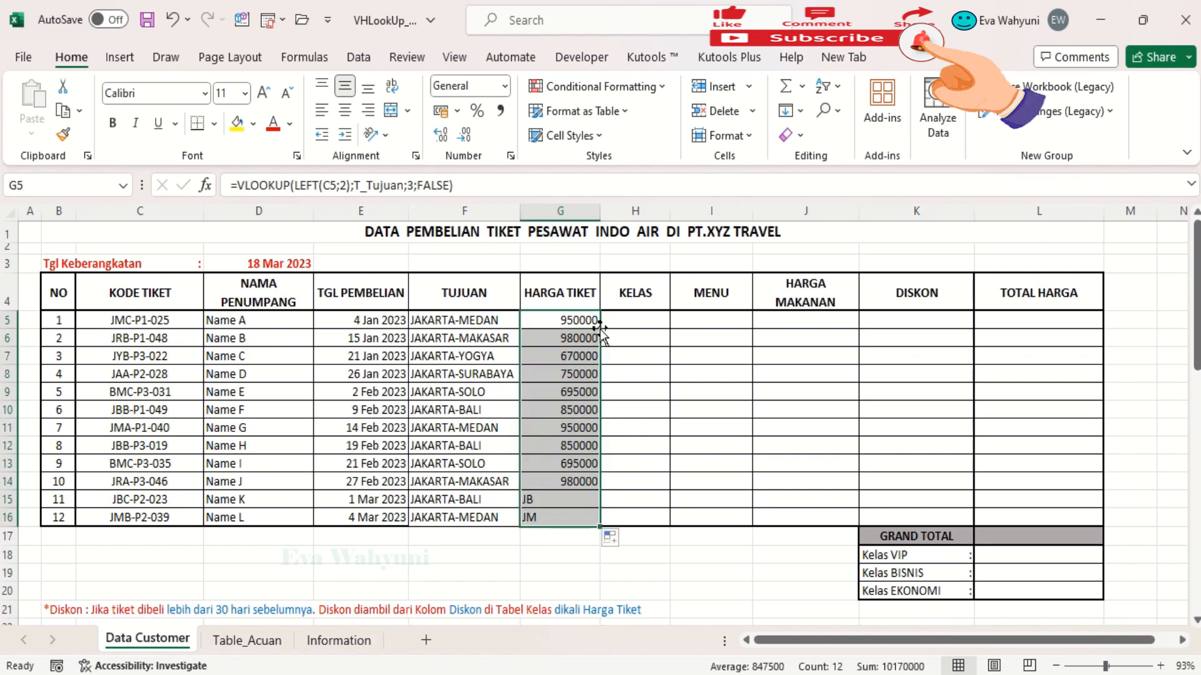
Check the JAKARTA-MEDAN and JAKARTA-SOLO ticket prices in Data Customer against Tabel Tujuan on the Table_Acuan sheet.
{"action": "left_click", "coordinate": [537, 321]}
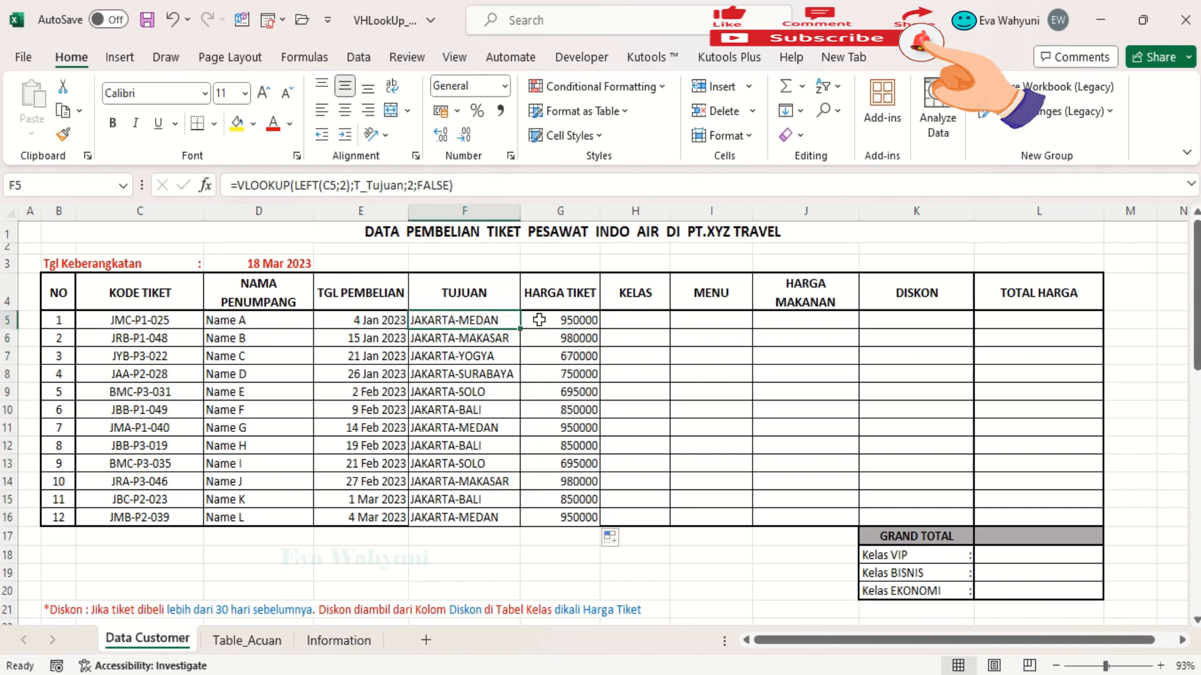
{"action": "left_click", "coordinate": [254, 646]}
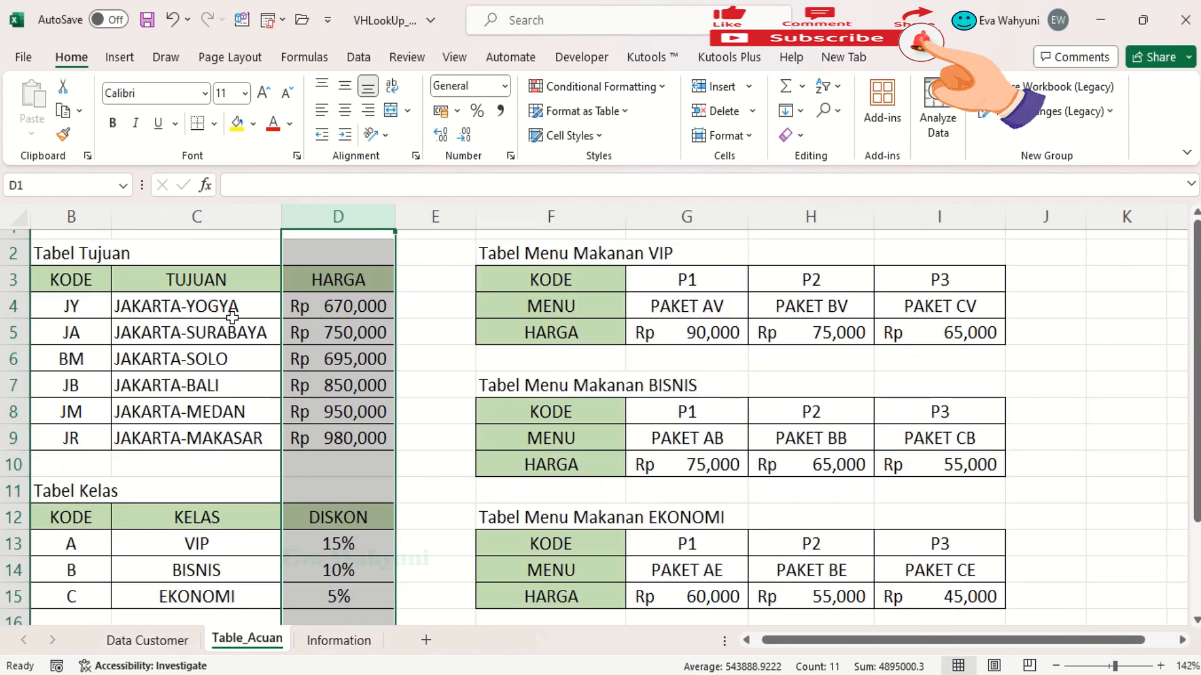
{"action": "left_click", "coordinate": [232, 405]}
{"action": "left_click", "coordinate": [300, 412]}
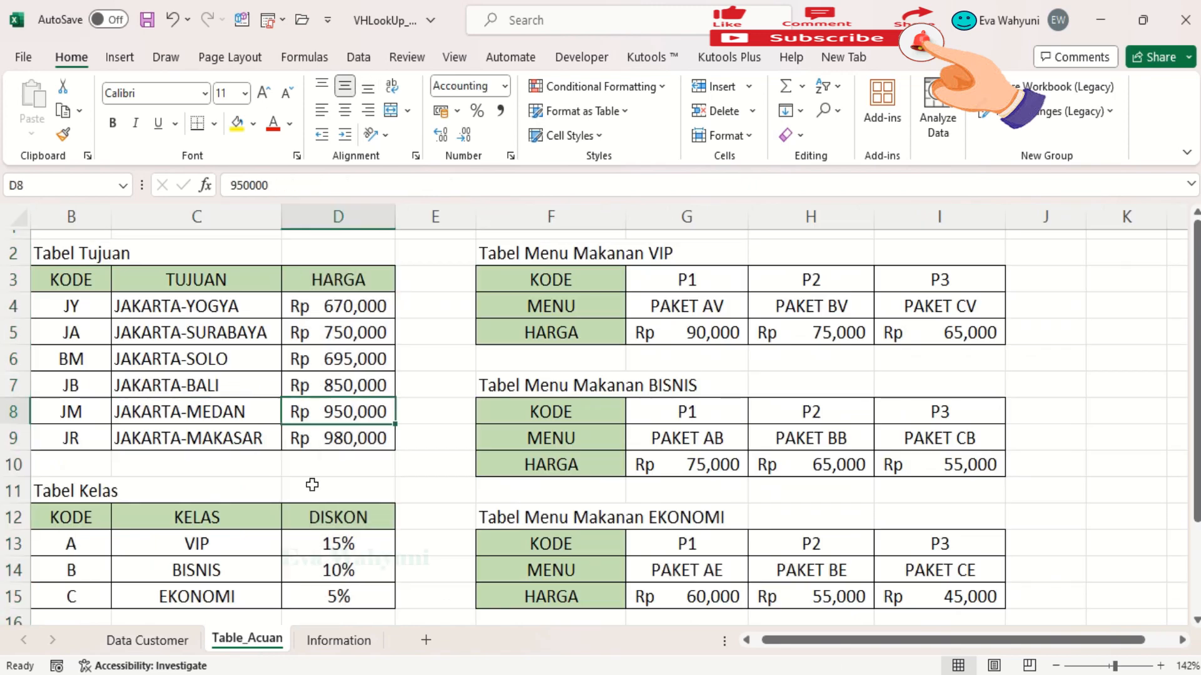
{"action": "left_click", "coordinate": [182, 647]}
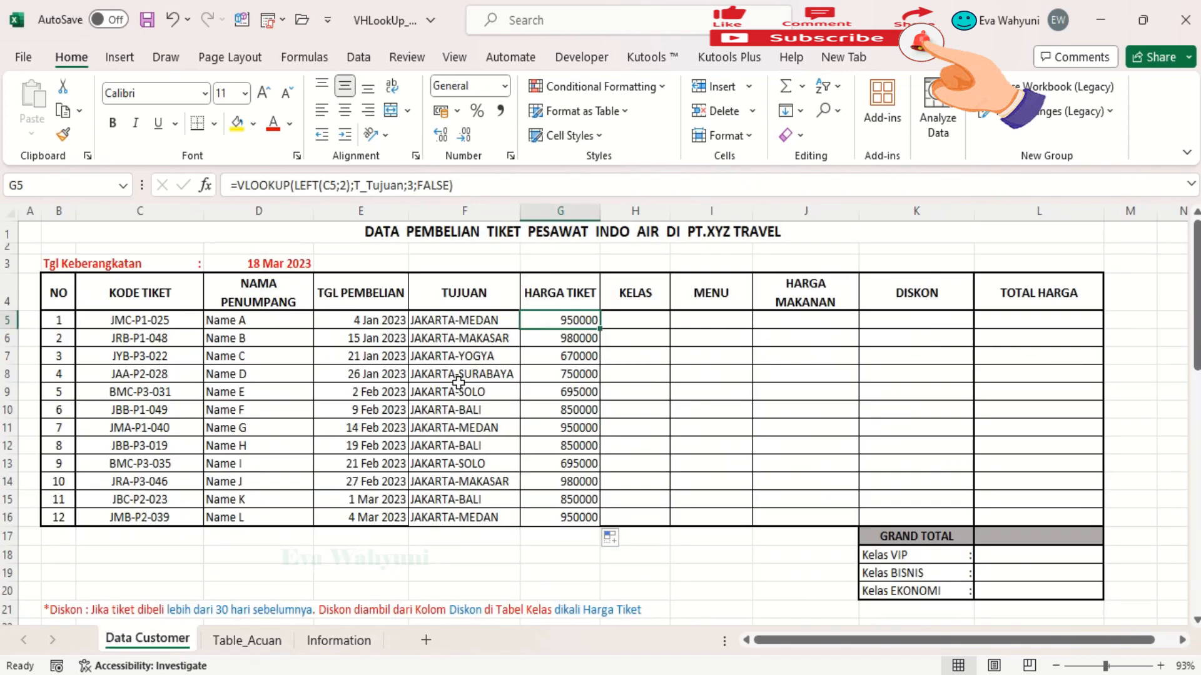
{"action": "left_click", "coordinate": [267, 641]}
{"action": "left_click", "coordinate": [215, 363]}
{"action": "left_click", "coordinate": [341, 360]}
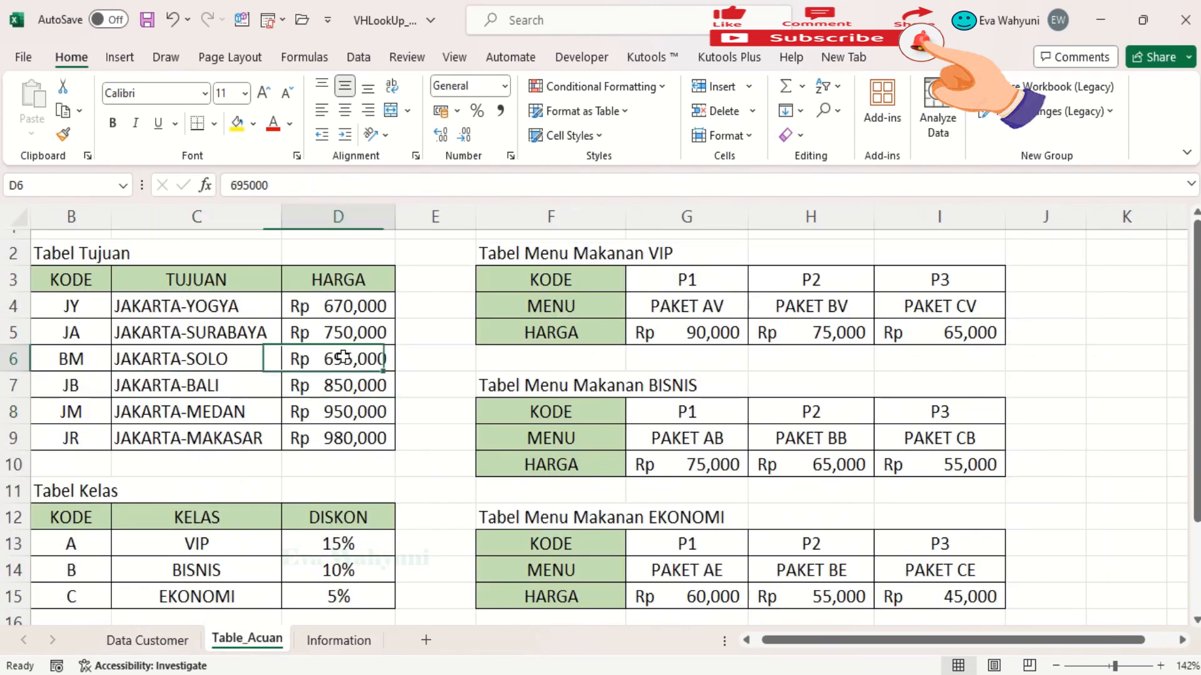
{"action": "left_click", "coordinate": [261, 361]}
{"action": "left_click", "coordinate": [181, 639]}
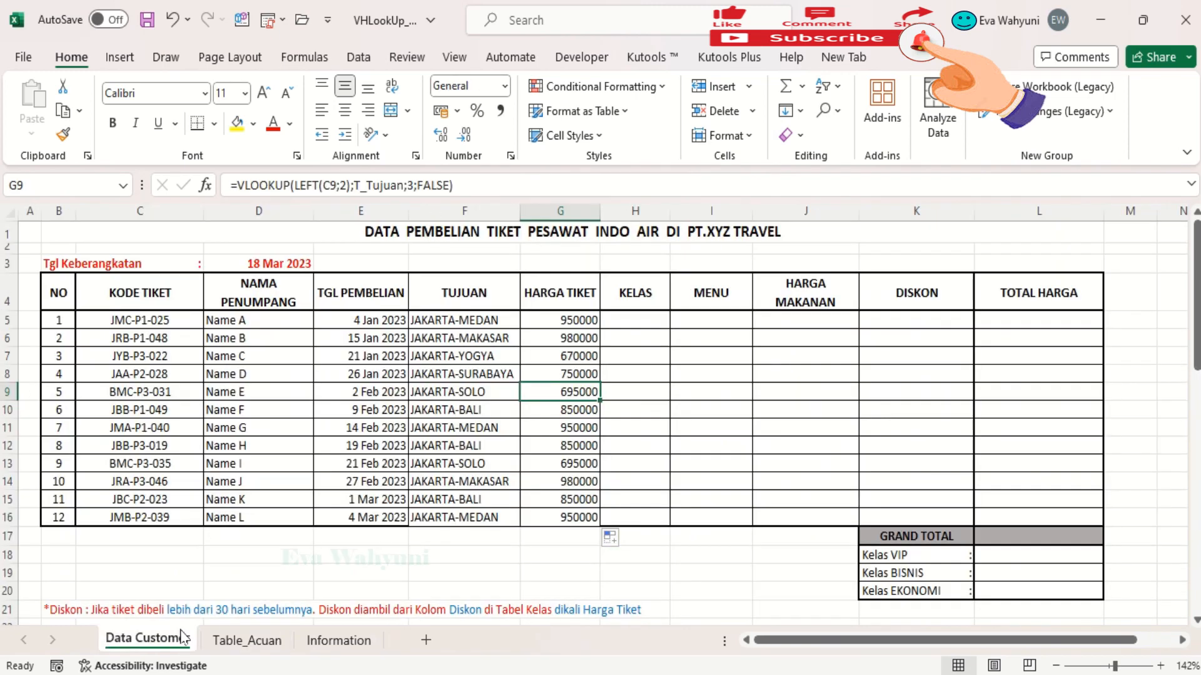
Clear the contents of the HARGA TIKET cells G5:G16 in Data Customer.
{"action": "left_click", "coordinate": [565, 319]}
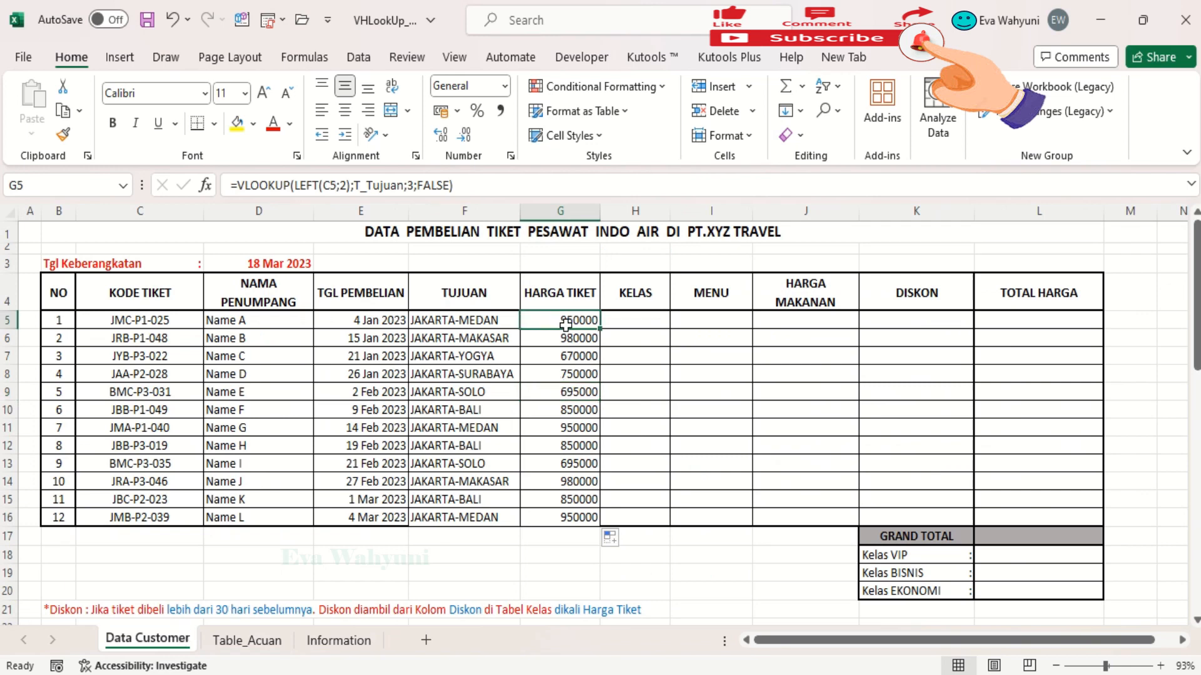
{"action": "left_click_drag", "start_coordinate": [566, 324], "coordinate": [565, 512]}
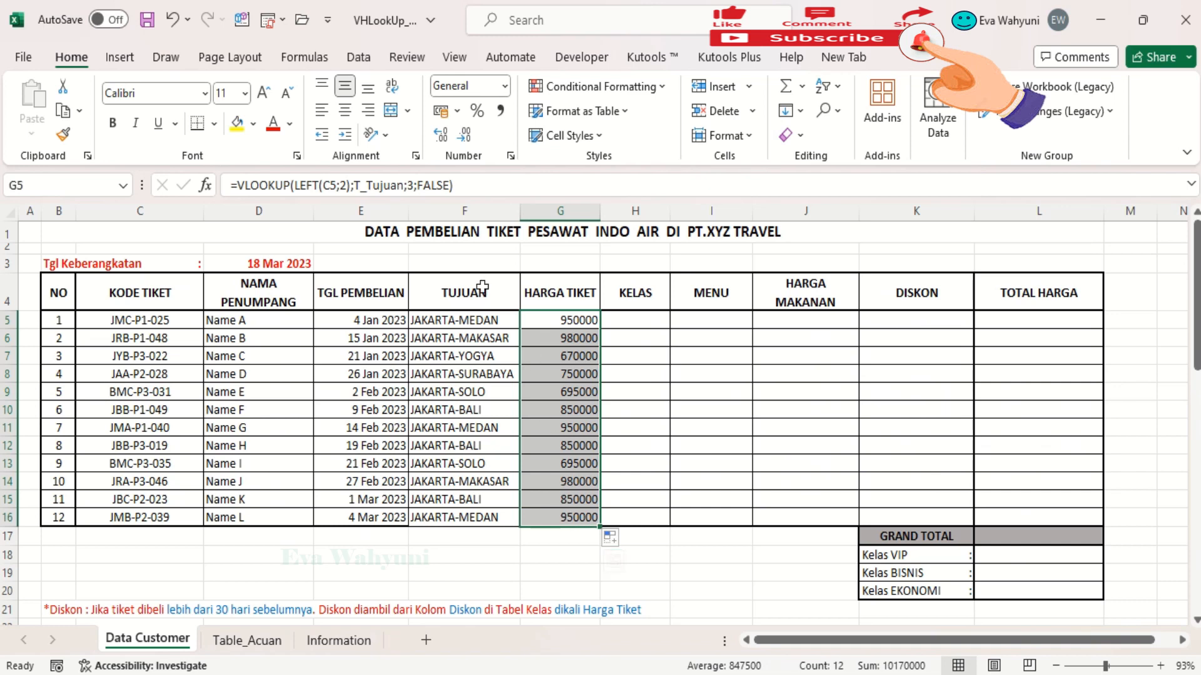
{"action": "right_click", "coordinate": [556, 355]}
{"action": "left_click", "coordinate": [627, 265]}
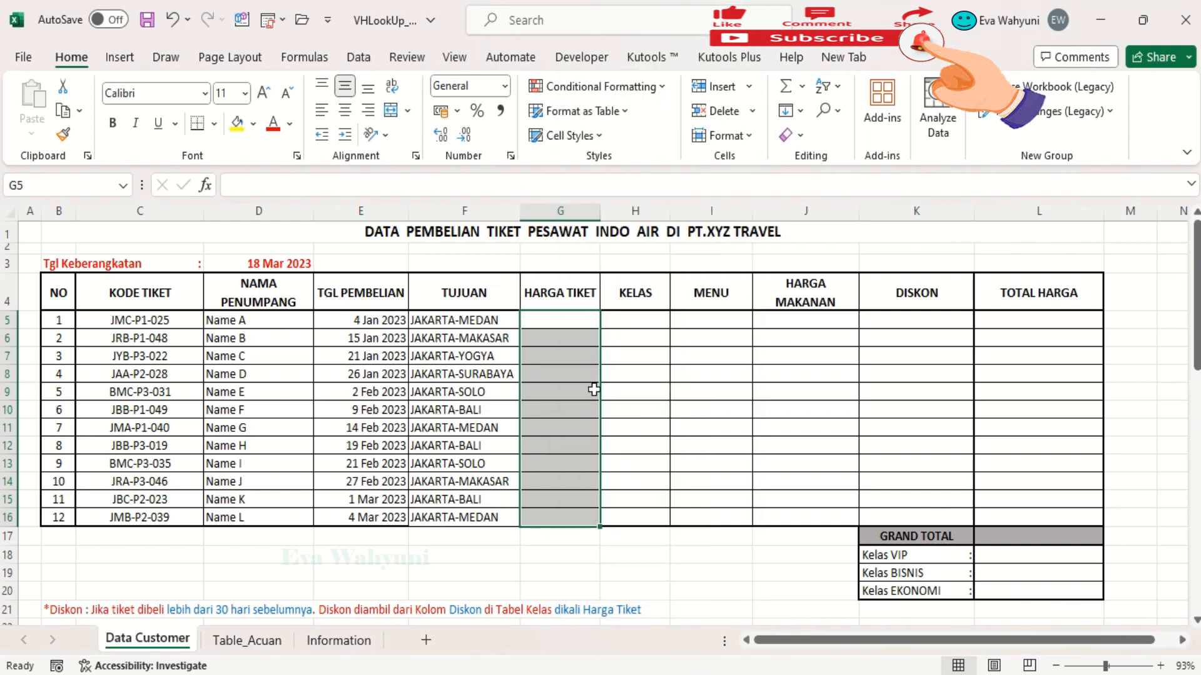
Copy the full VLOOKUP formula text from TUJUAN cell F5 and paste it into G5 with its C5 reference intact.
{"action": "left_click", "coordinate": [481, 319]}
{"action": "left_click_drag", "start_coordinate": [481, 186], "coordinate": [123, 185]}
{"action": "key", "text": "ctrl+c"}
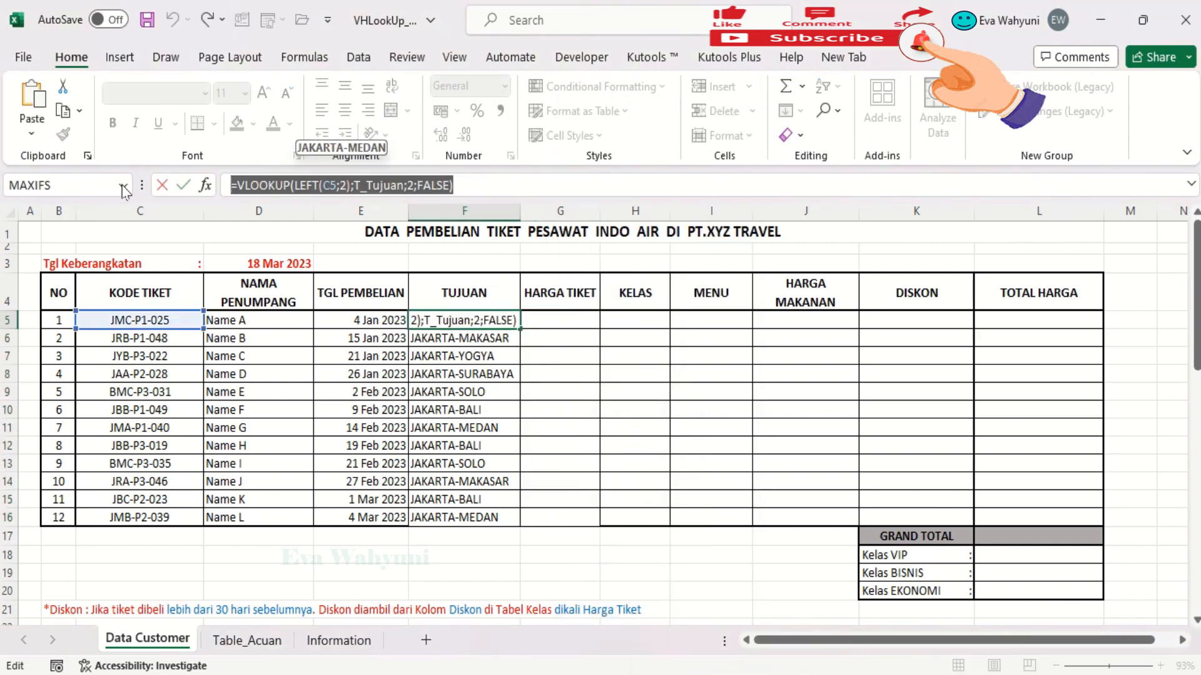
{"action": "key", "text": "Return"}
{"action": "left_click", "coordinate": [548, 324]}
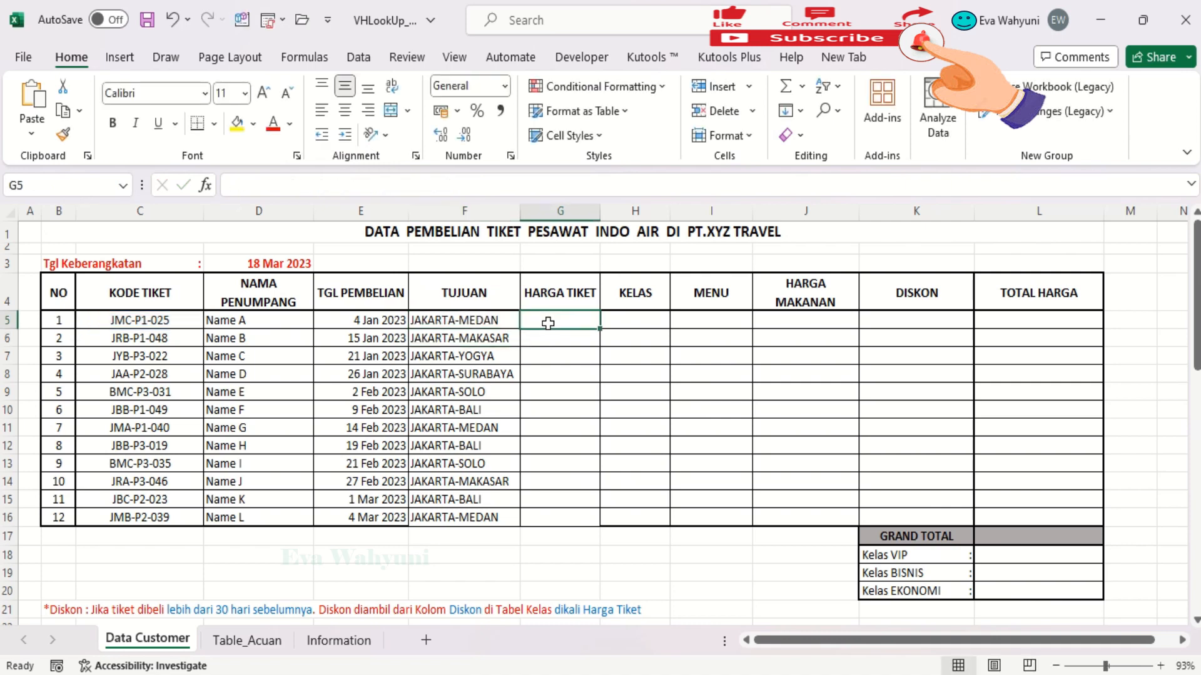
{"action": "key", "text": "ctrl+v"}
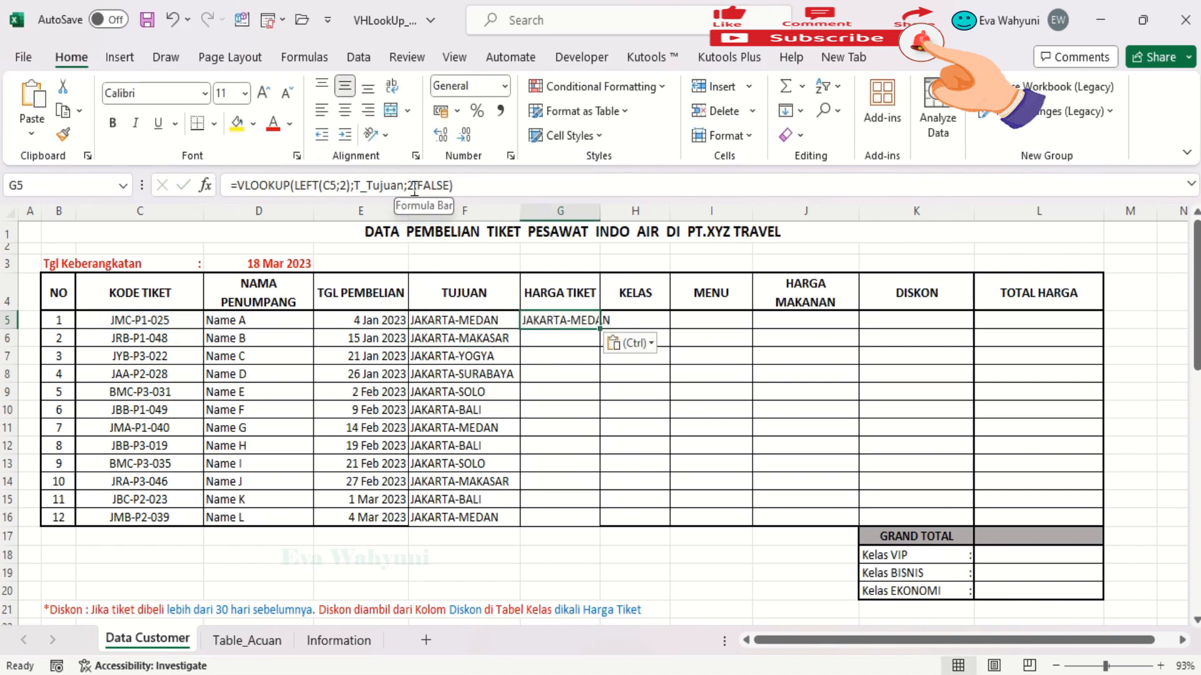
Set the column index in G5's VLOOKUP formula to 3.
{"action": "left_click", "coordinate": [411, 181]}
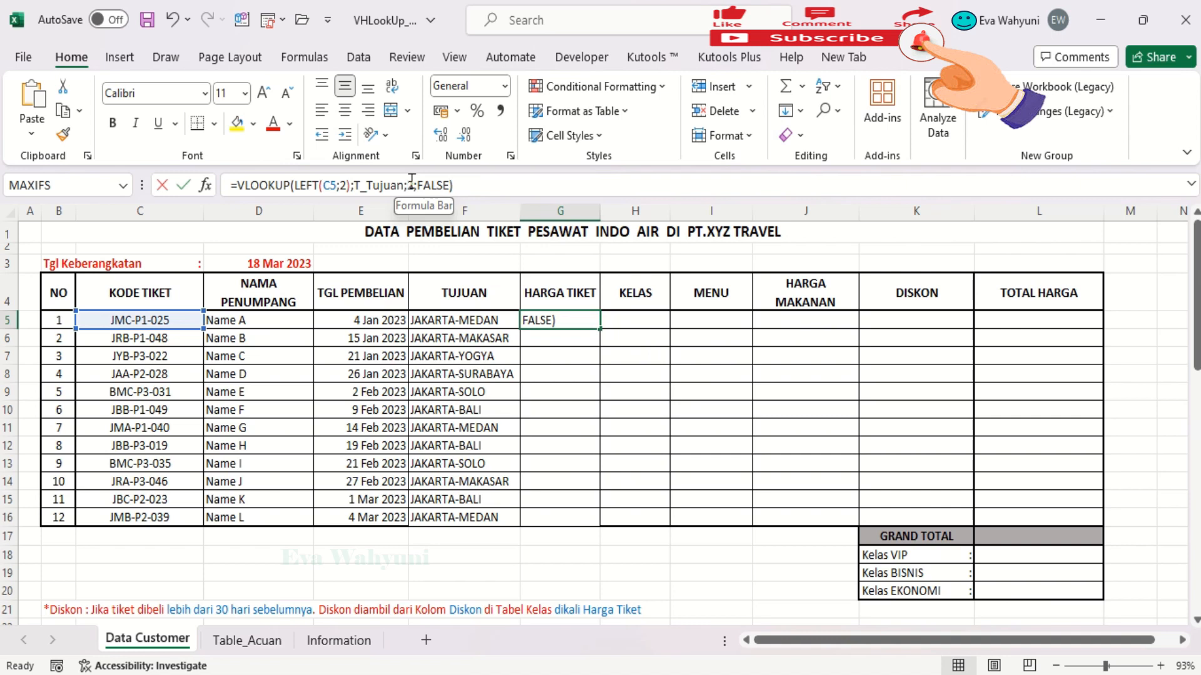
{"action": "type", "text": "3"}
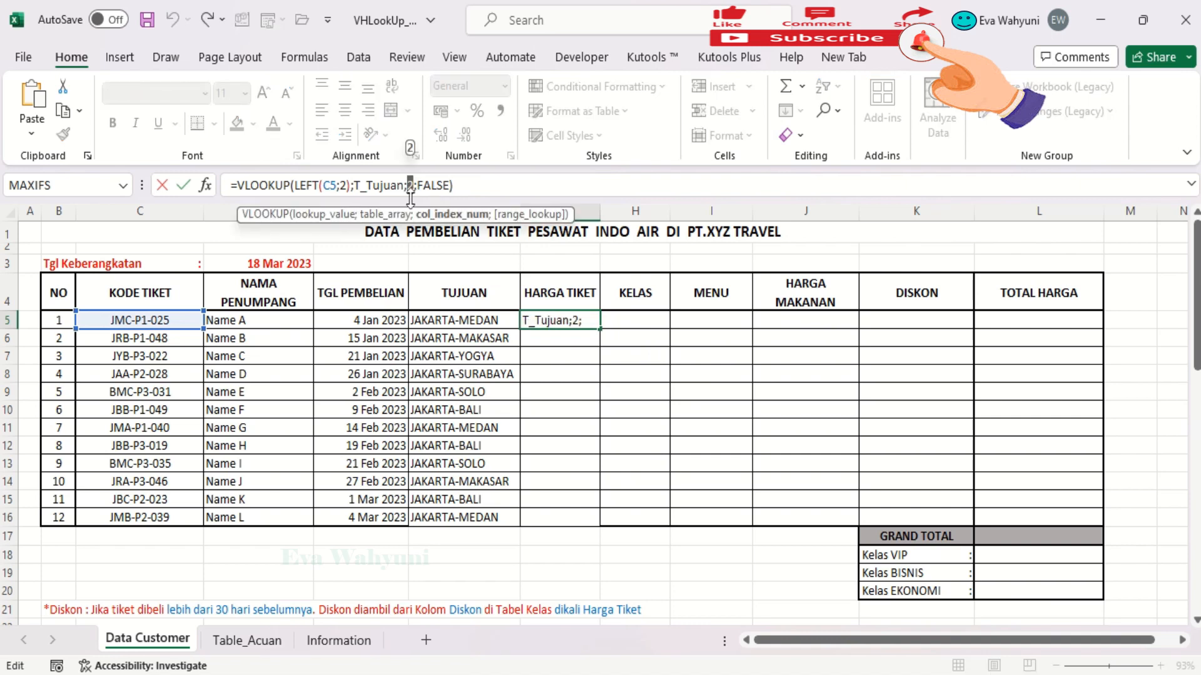
{"action": "key", "text": "Return"}
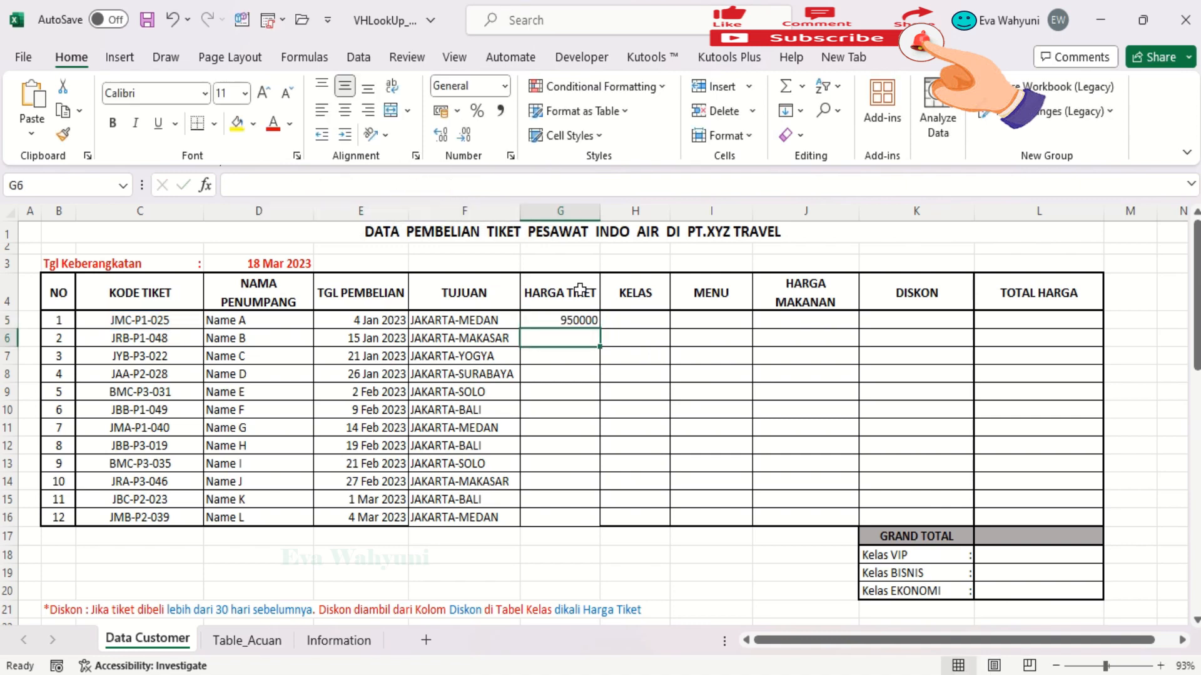
Copy the VLOOKUP formula from G5 down the HARGA TIKET column to G16.
{"action": "left_click", "coordinate": [581, 320]}
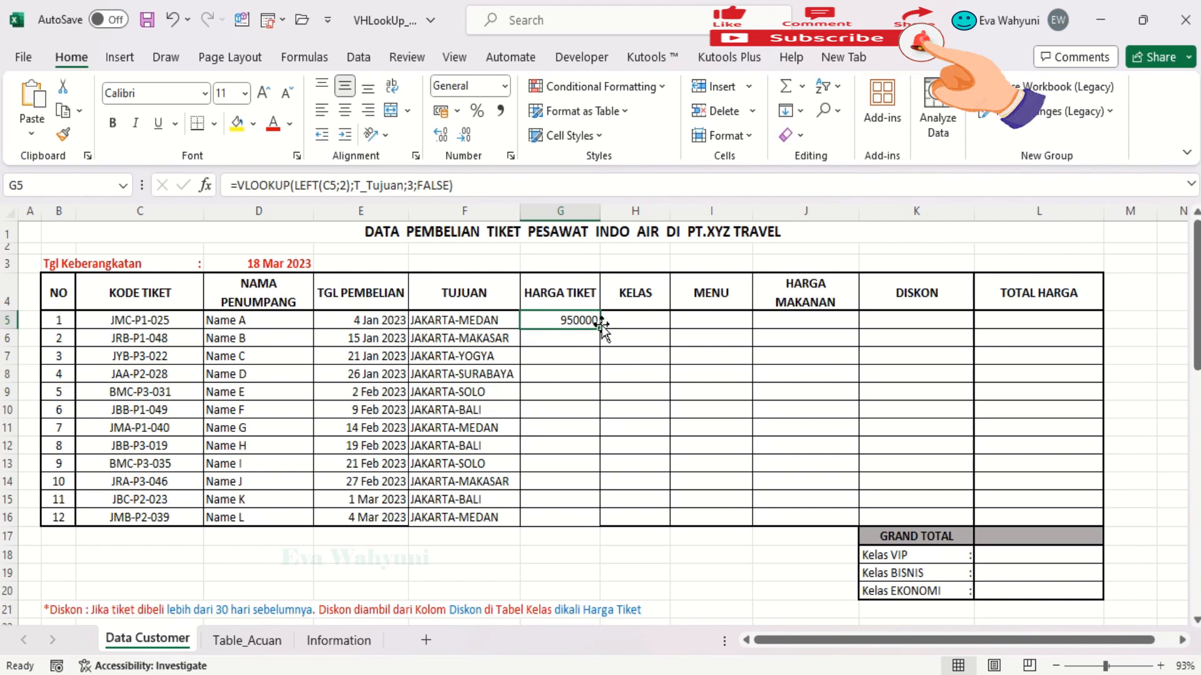
{"action": "double_click", "coordinate": [600, 327]}
{"action": "key", "text": "ctrl+z"}
{"action": "left_click_drag", "start_coordinate": [602, 332], "coordinate": [603, 519]}
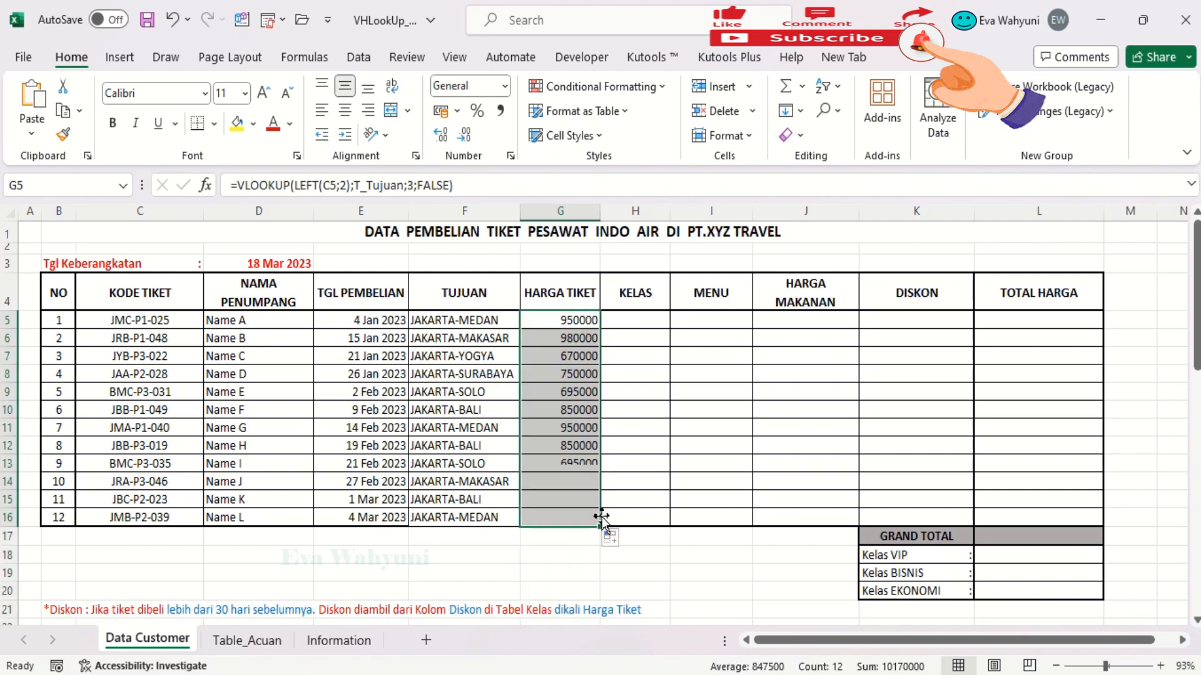
Compare the JAKARTA-MEDAN and JAKARTA-SURABAYA prices in HARGA TIKET with the HARGA column of Tabel Tujuan, and return to Data Customer.
{"action": "left_click", "coordinate": [568, 387]}
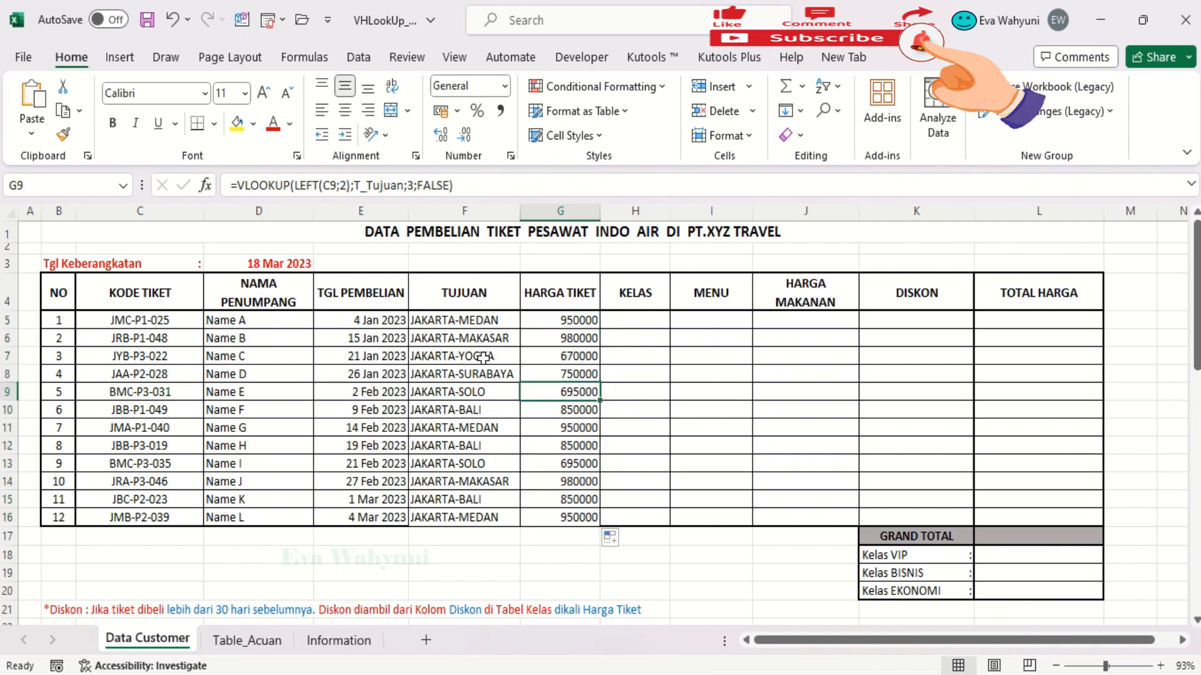
{"action": "left_click", "coordinate": [560, 320]}
{"action": "left_click", "coordinate": [276, 641]}
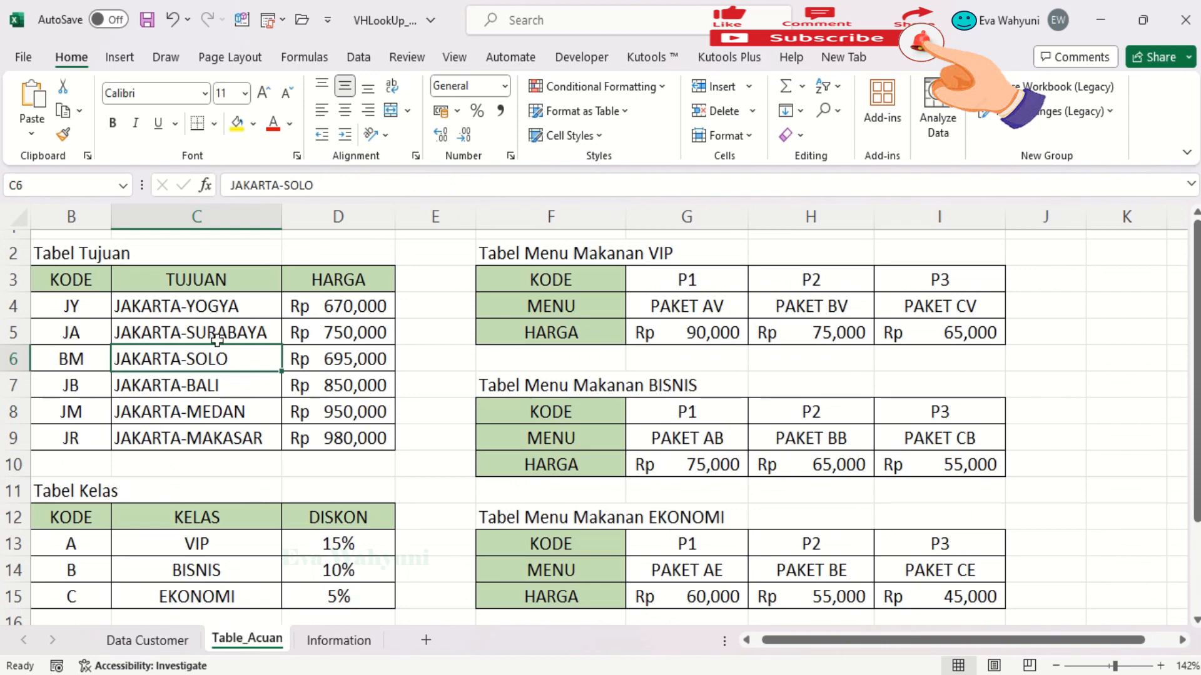
{"action": "left_click", "coordinate": [269, 411]}
{"action": "left_click", "coordinate": [300, 412]}
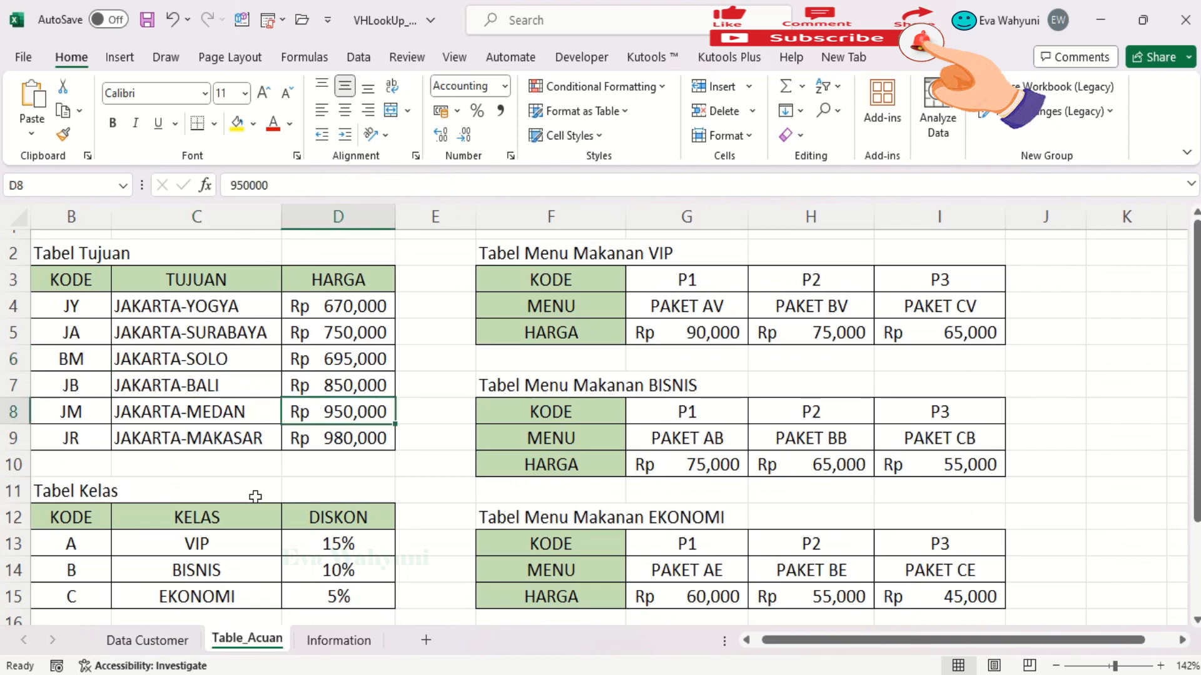
{"action": "left_click", "coordinate": [150, 641]}
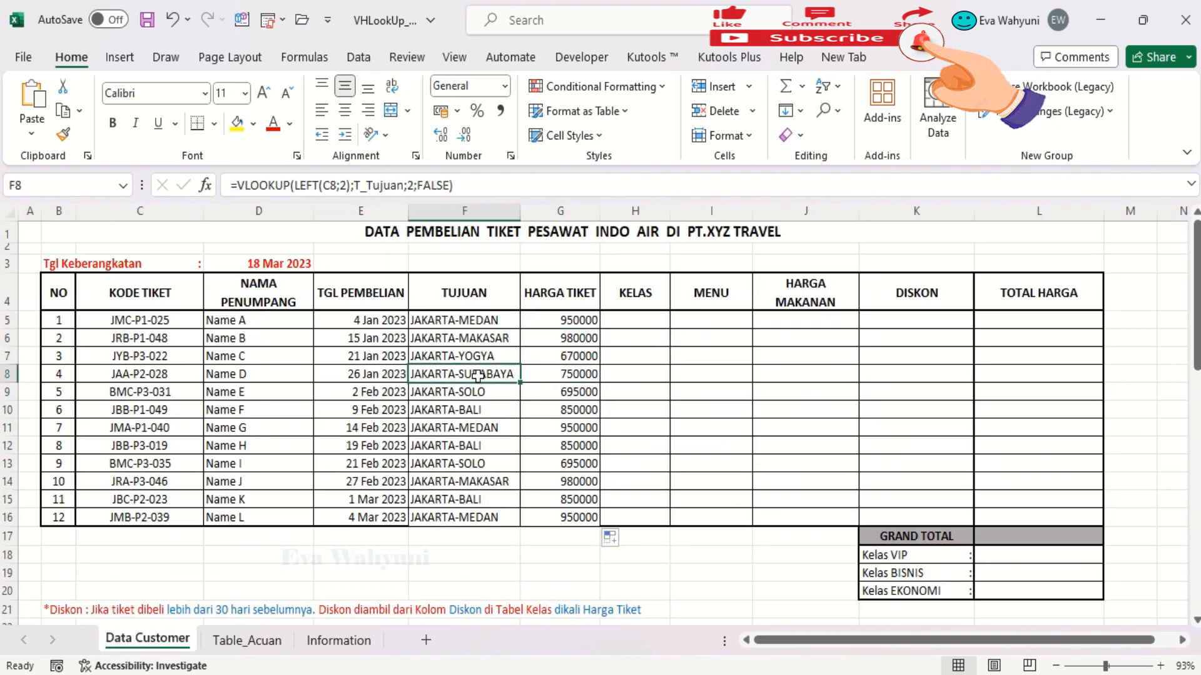
{"action": "left_click", "coordinate": [240, 643]}
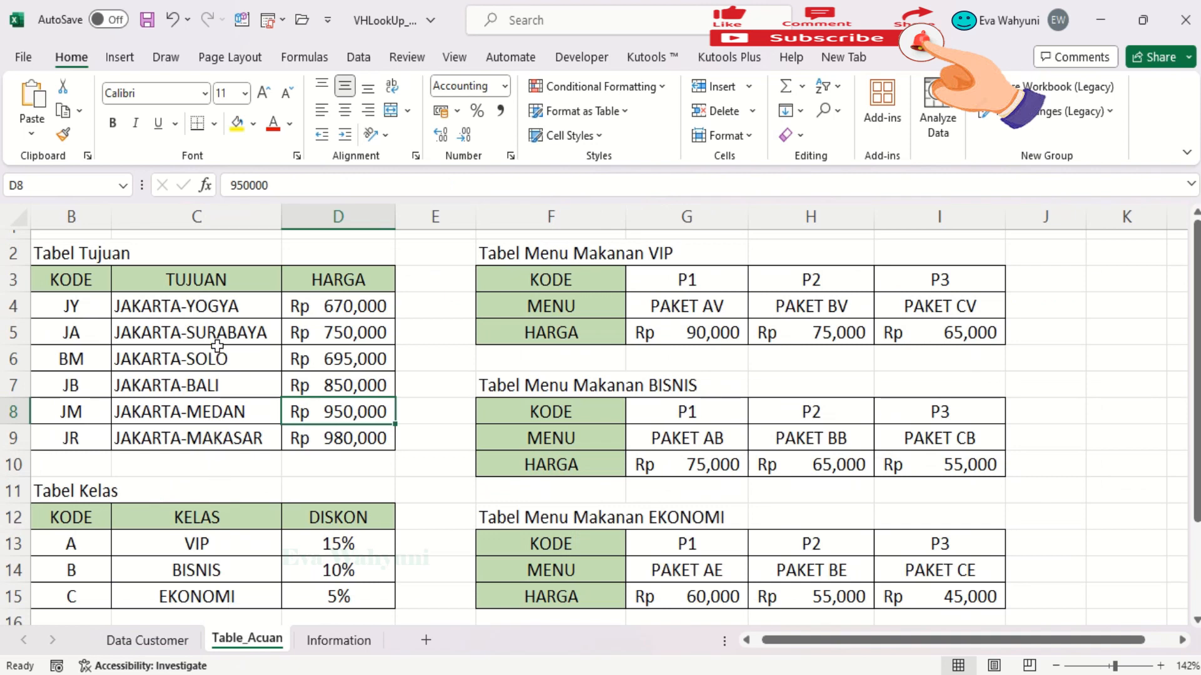
{"action": "left_click", "coordinate": [217, 334]}
{"action": "left_click", "coordinate": [329, 332]}
{"action": "left_click", "coordinate": [173, 650]}
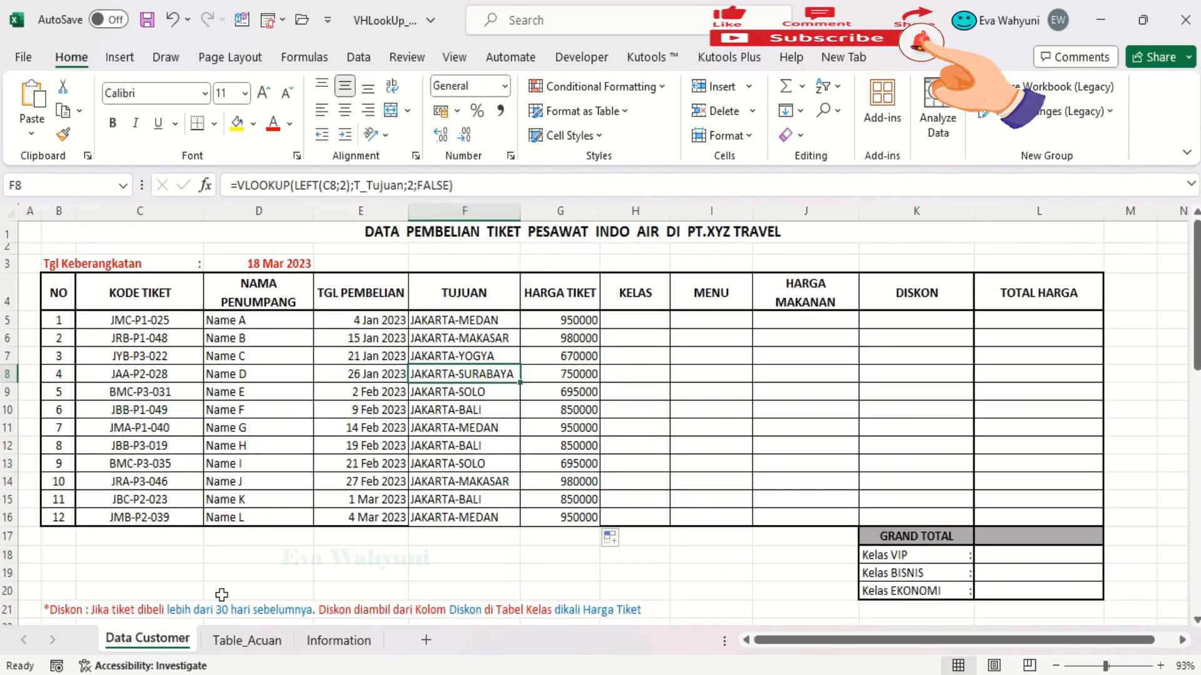
Format the HARGA TIKET values in G5:G16 as Accounting with the Rp symbol and 0 decimal places.
{"action": "left_click_drag", "start_coordinate": [574, 319], "coordinate": [572, 518]}
{"action": "right_click", "coordinate": [577, 465]}
{"action": "left_click", "coordinate": [639, 463]}
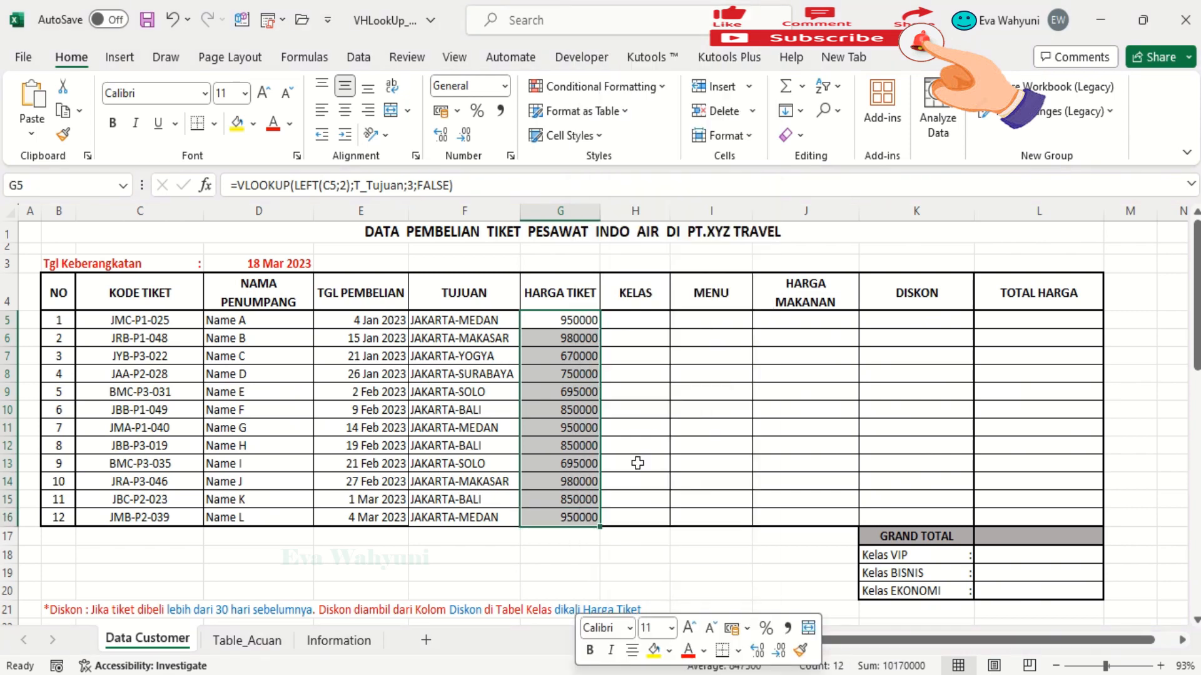
{"action": "left_click", "coordinate": [454, 326]}
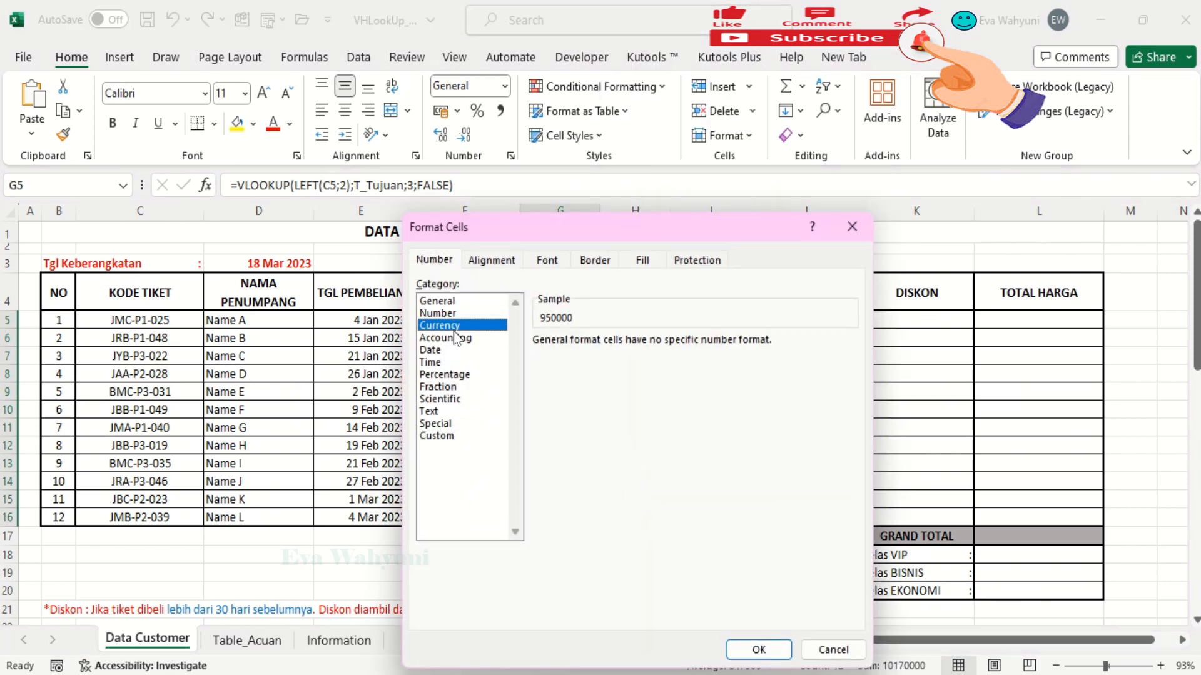
{"action": "left_click", "coordinate": [456, 337]}
{"action": "left_click", "coordinate": [654, 345]}
{"action": "left_click", "coordinate": [654, 346]}
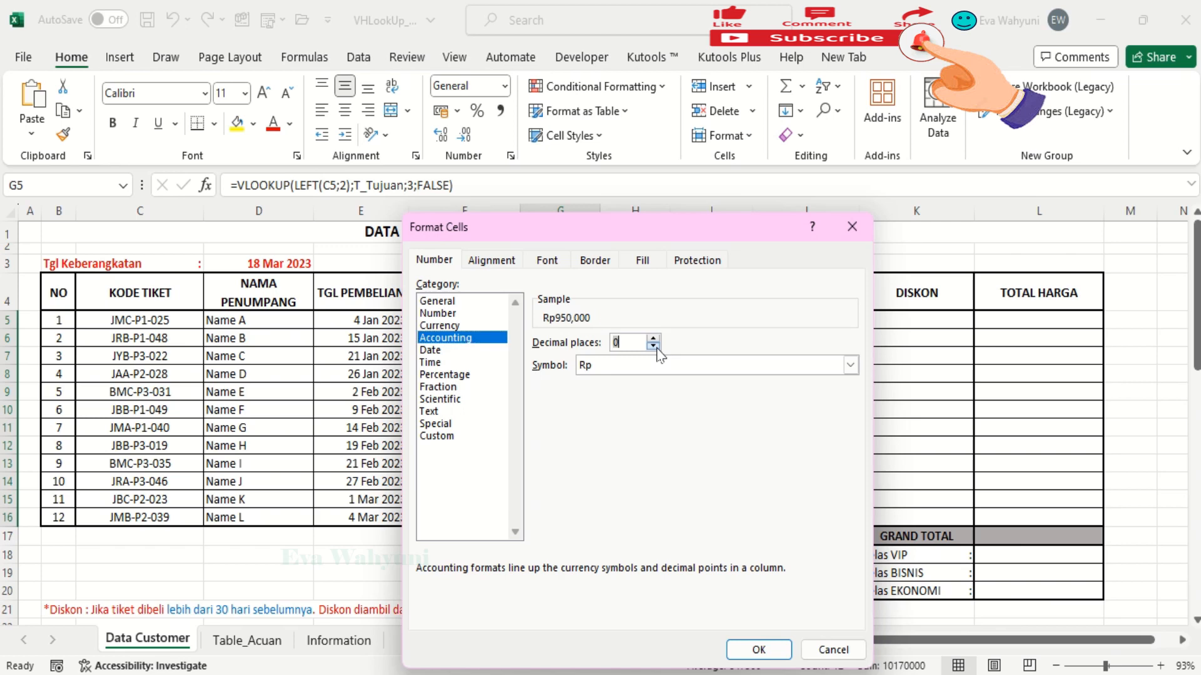
{"action": "left_click", "coordinate": [758, 650]}
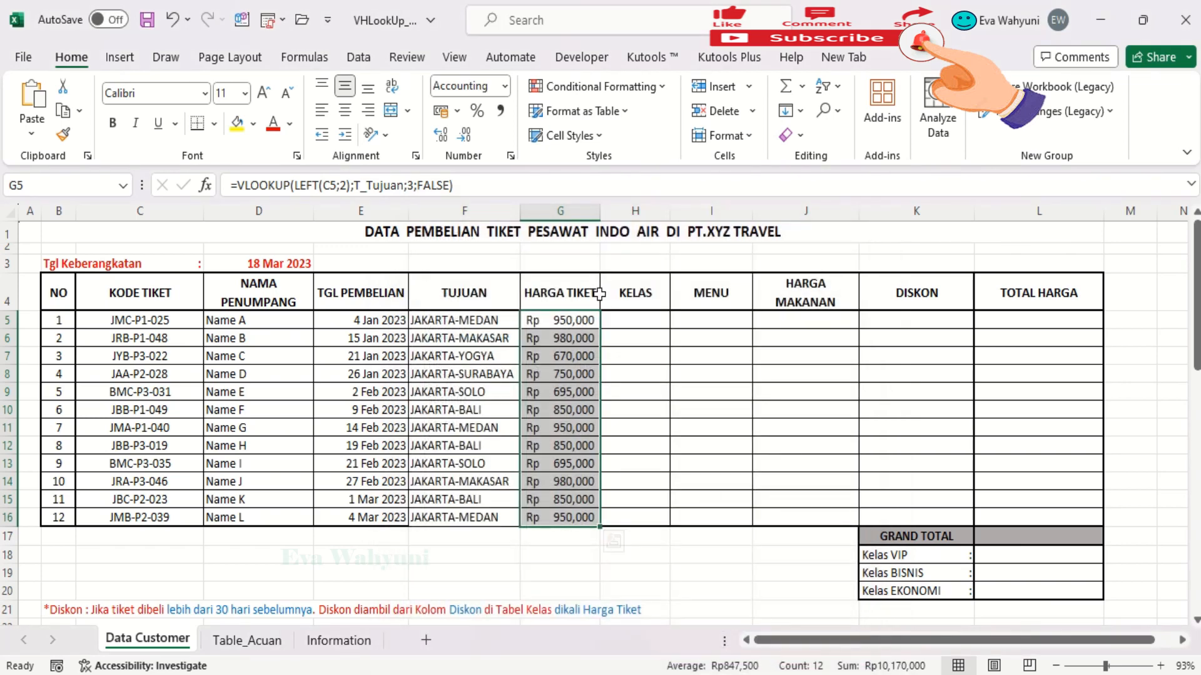
Read the rule for filling the KELAS column in cell C11 of the Information sheet.
{"action": "left_click", "coordinate": [634, 320]}
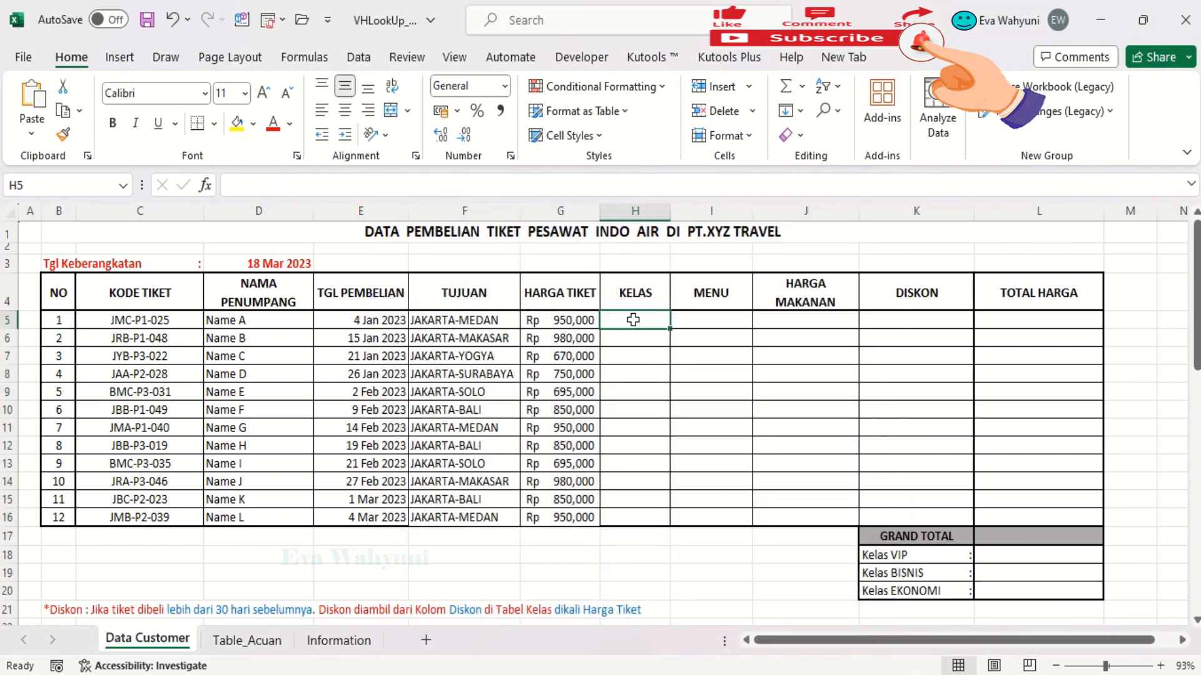
{"action": "left_click", "coordinate": [338, 640]}
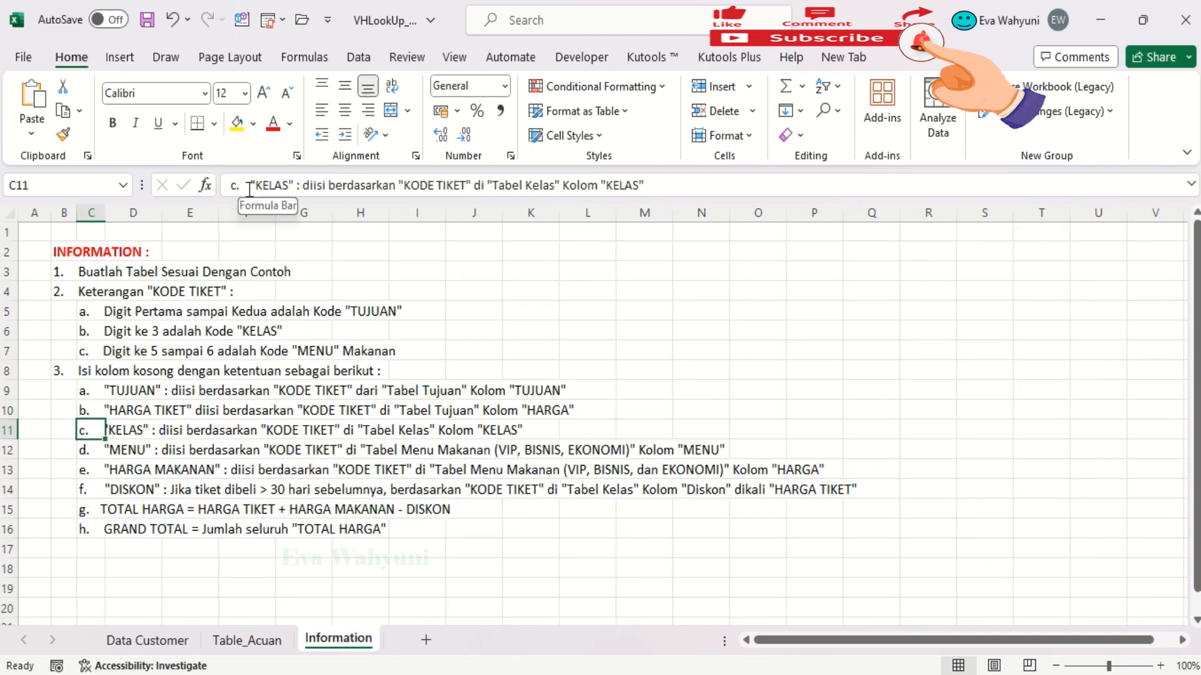
{"action": "left_click_drag", "start_coordinate": [249, 186], "coordinate": [659, 186]}
{"action": "left_click", "coordinate": [658, 186]}
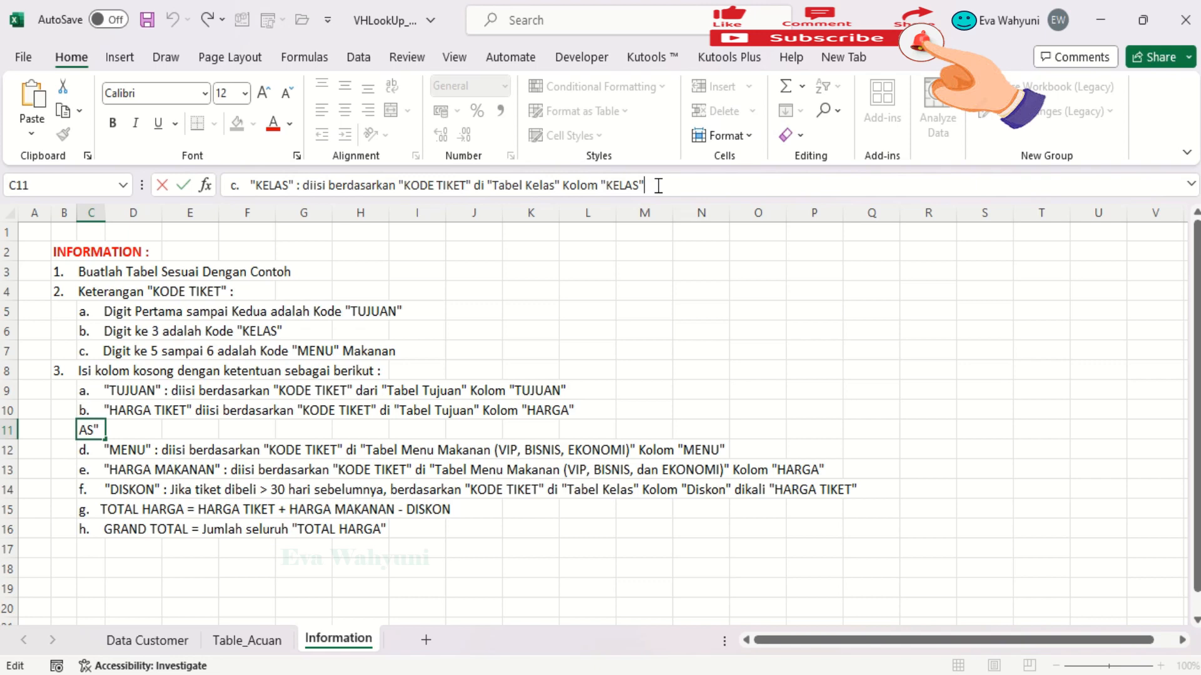
{"action": "key", "text": "Return"}
Check the range name of Tabel Kelas B13:D15 and its KELAS column in Table_Acuan, and return to Data Customer.
{"action": "left_click", "coordinate": [261, 636]}
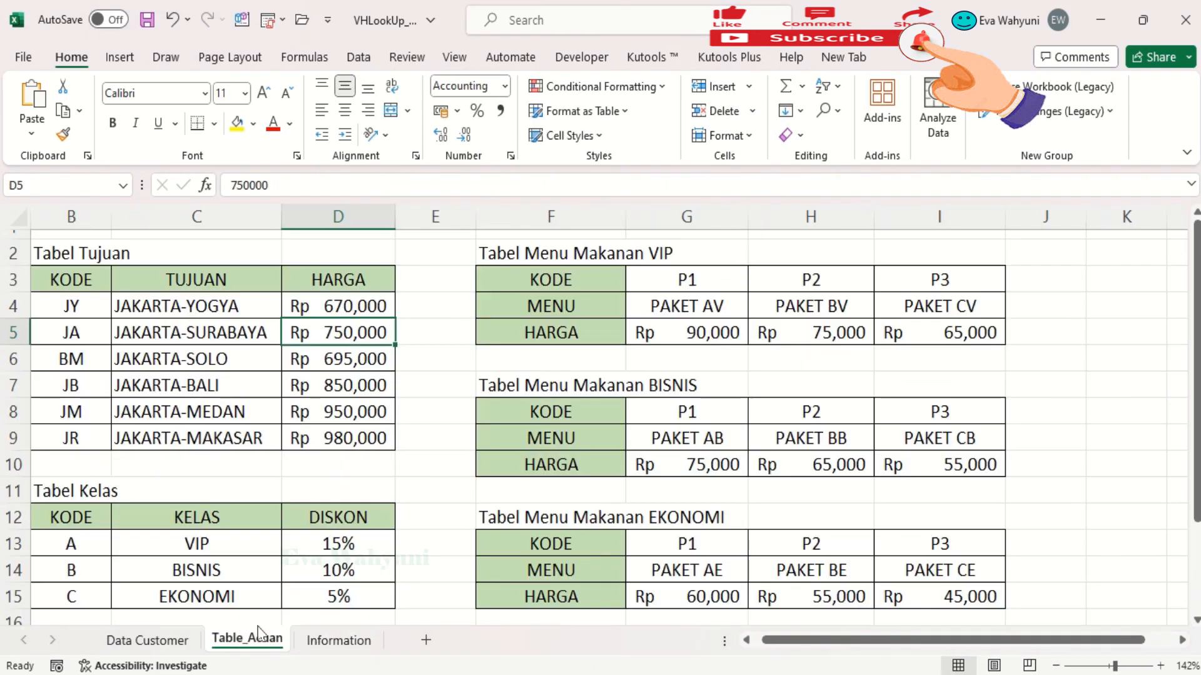
{"action": "left_click_drag", "start_coordinate": [70, 542], "coordinate": [338, 595]}
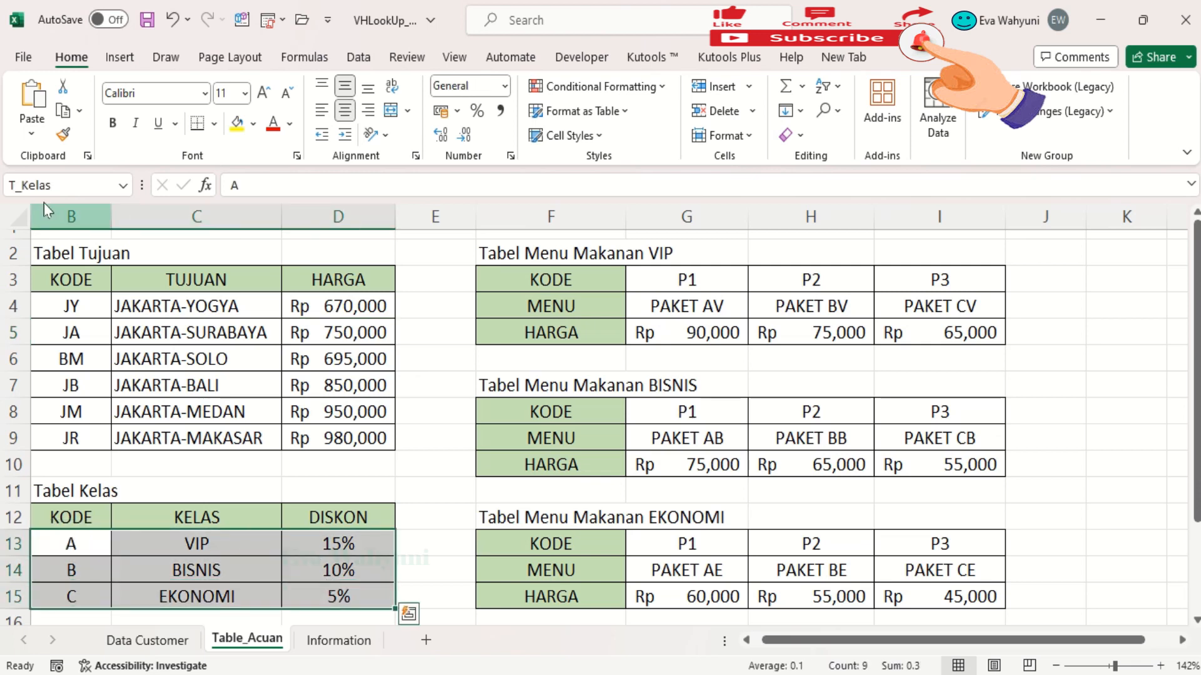
{"action": "left_click", "coordinate": [73, 180]}
{"action": "key", "text": "Return"}
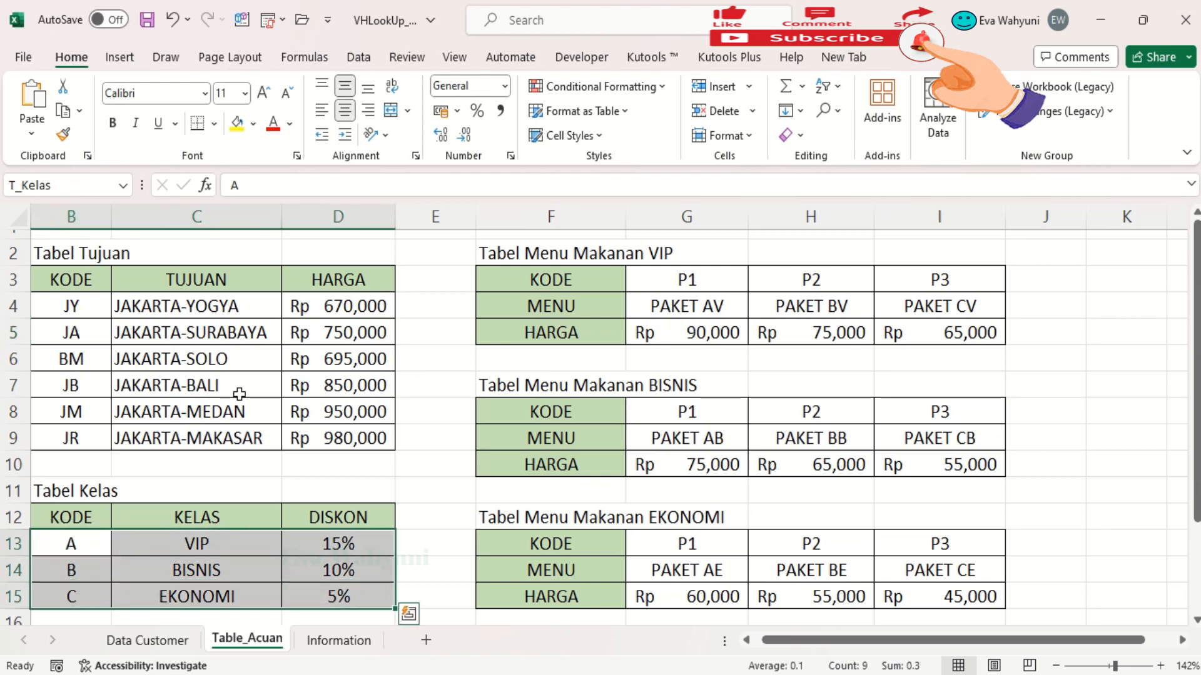
{"action": "left_click", "coordinate": [268, 486]}
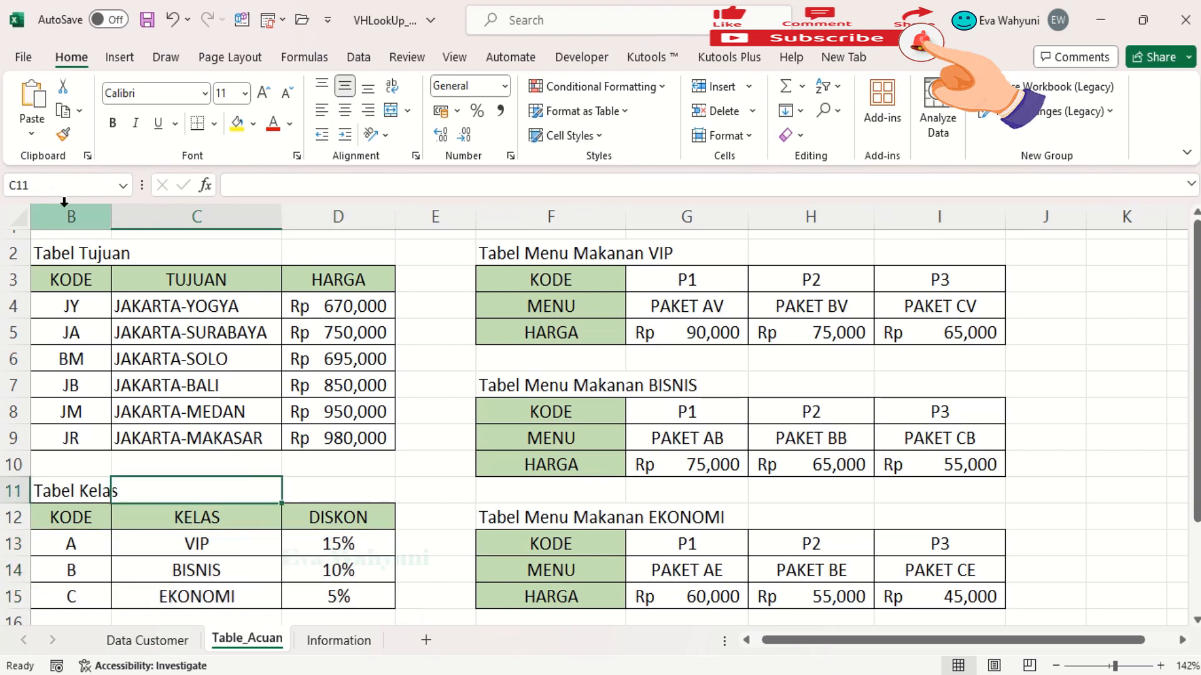
{"action": "left_click", "coordinate": [64, 209]}
{"action": "left_click", "coordinate": [196, 217]}
{"action": "left_click_drag", "start_coordinate": [182, 519], "coordinate": [185, 597]}
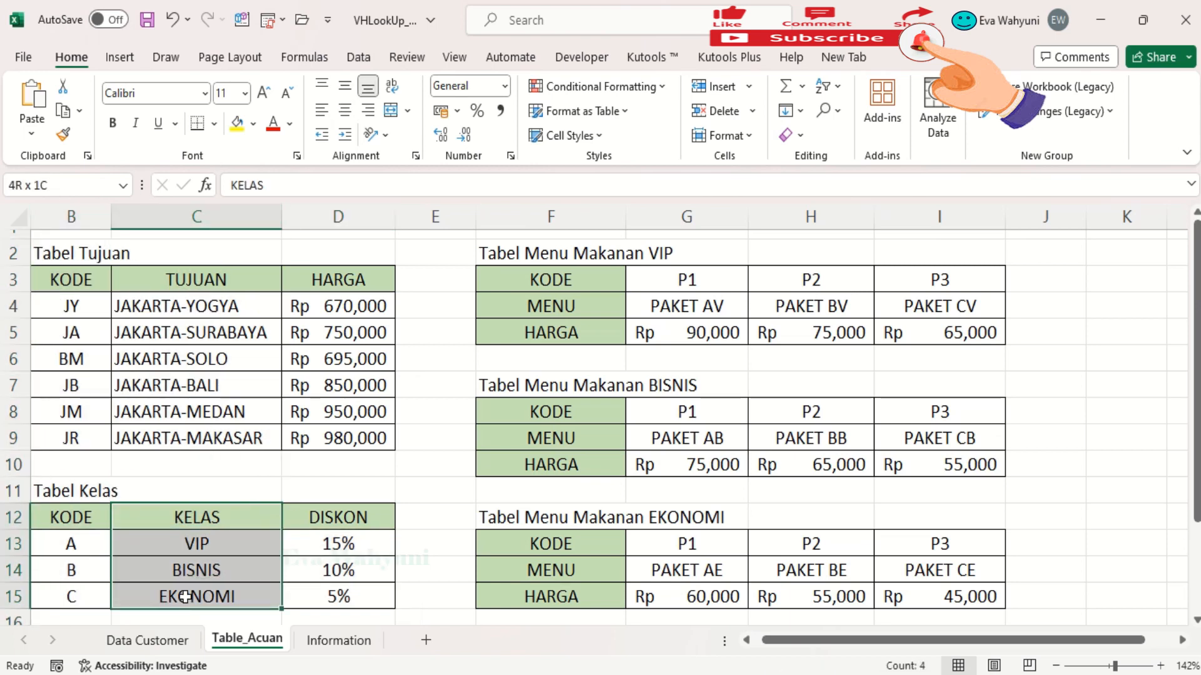
{"action": "left_click", "coordinate": [187, 466]}
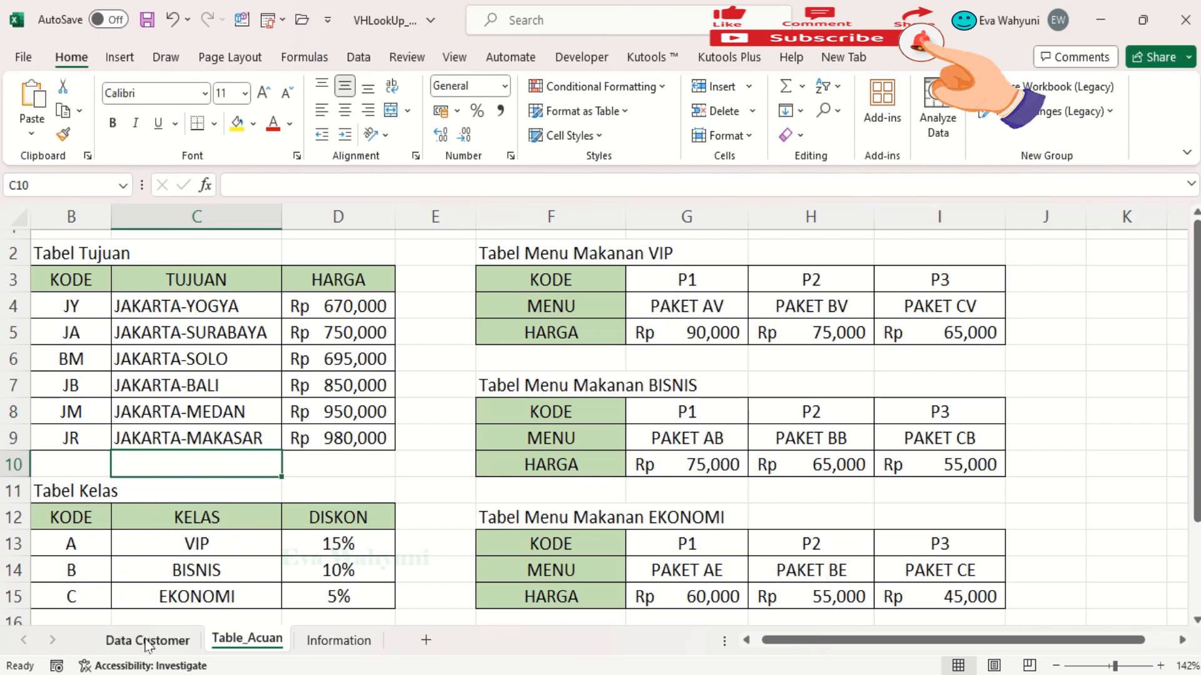
{"action": "left_click", "coordinate": [147, 642]}
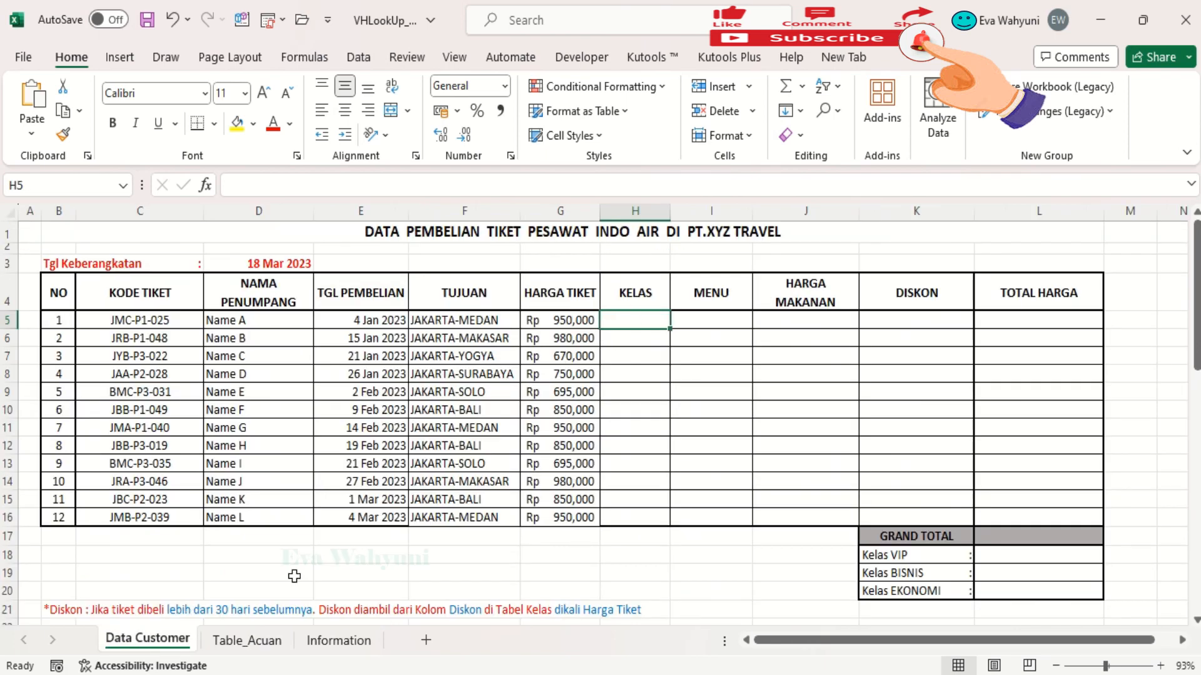
Compare the Tabel Kelas codes in Table_Acuan with the third character of the ticket code in Data Customer cell C5.
{"action": "left_click", "coordinate": [247, 641]}
{"action": "left_click", "coordinate": [88, 549]}
{"action": "left_click_drag", "start_coordinate": [88, 549], "coordinate": [66, 592]}
{"action": "left_click", "coordinate": [67, 592]}
{"action": "left_click", "coordinate": [148, 641]}
{"action": "left_click", "coordinate": [119, 323]}
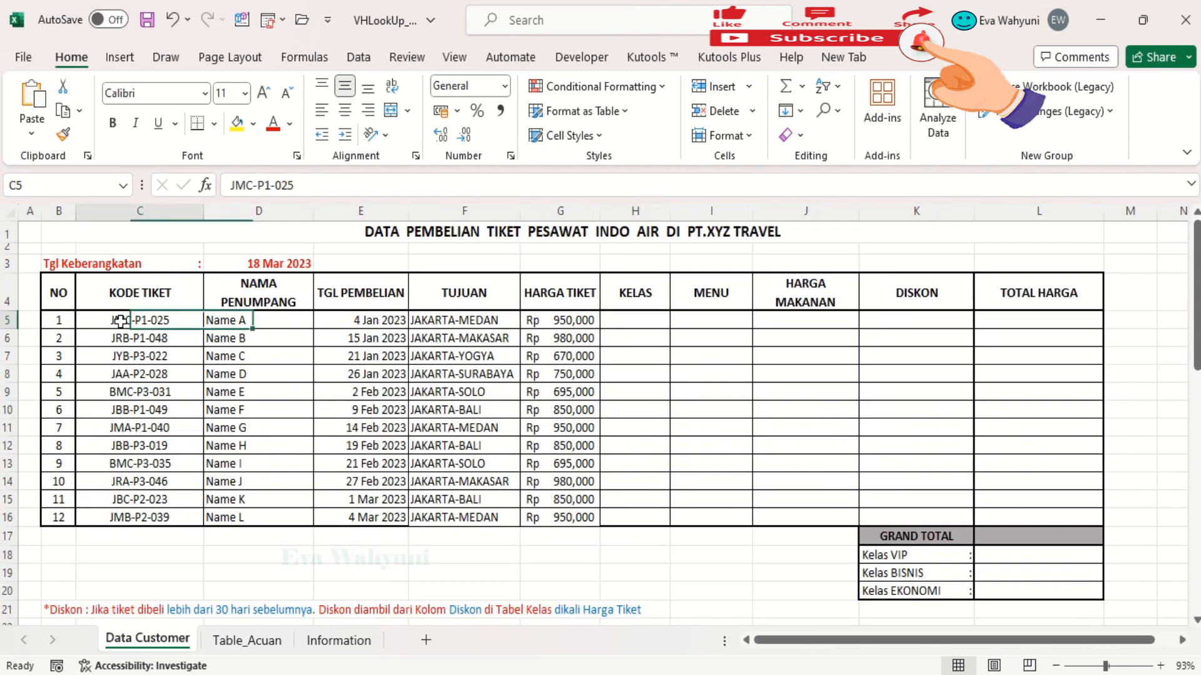
{"action": "left_click", "coordinate": [247, 186]}
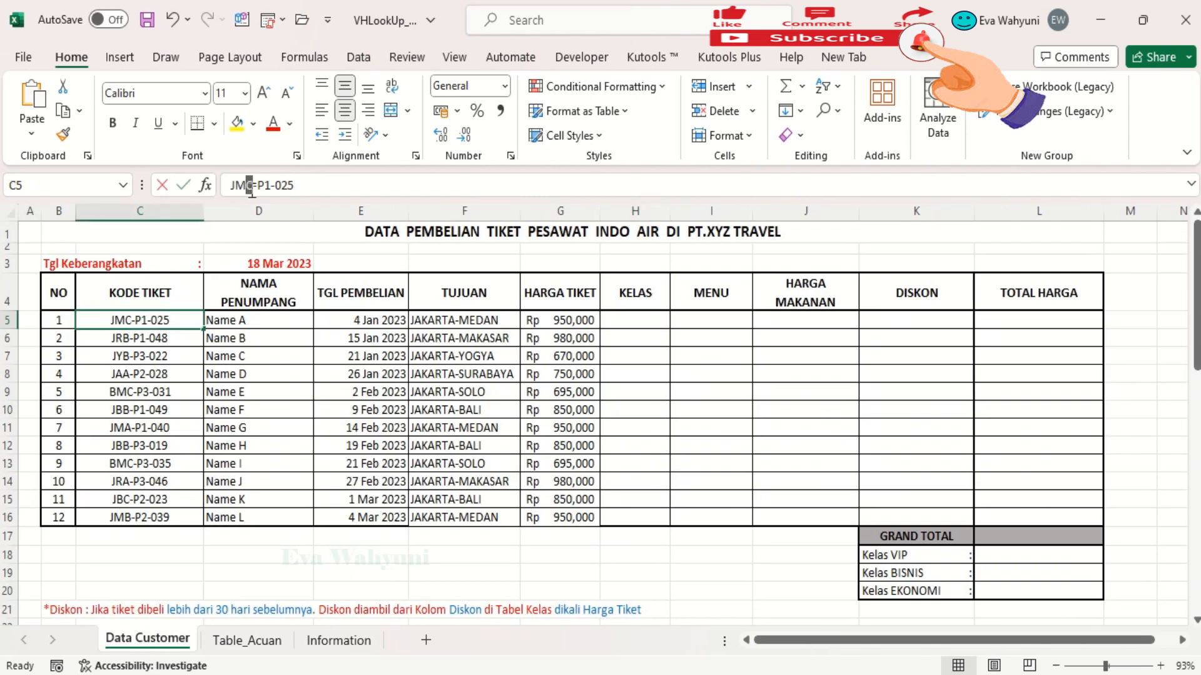
{"action": "key", "text": "Return"}
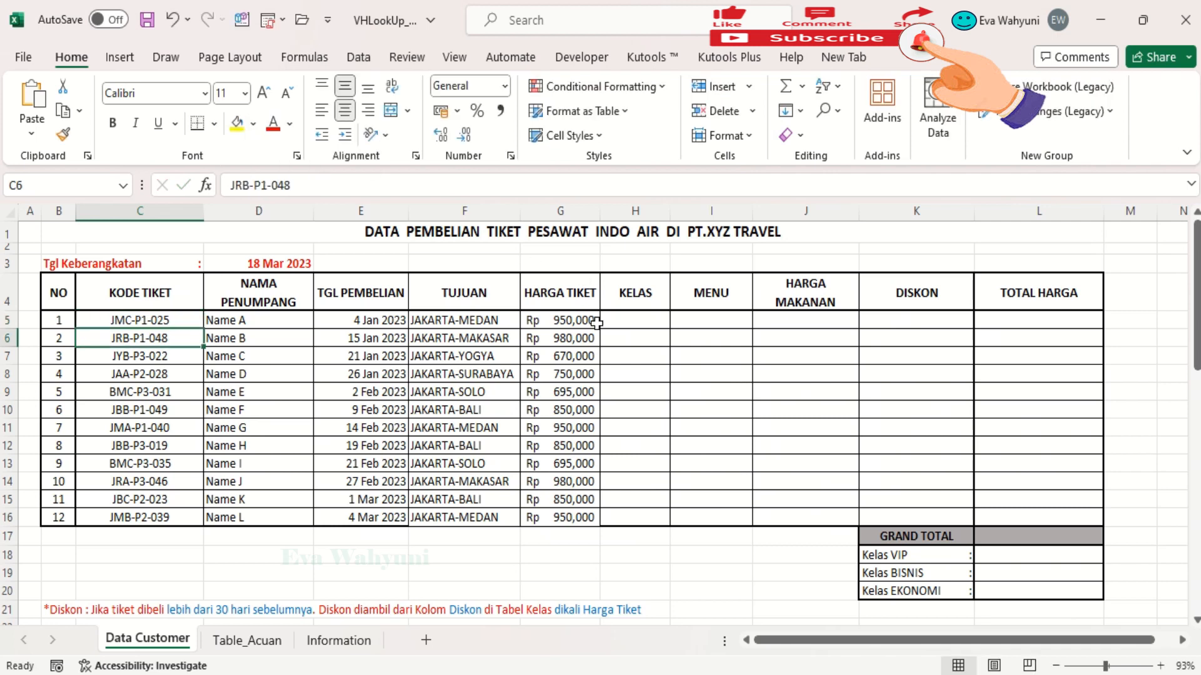
Enter =MID(C5;3;1) in KELAS cell H5 and copy the formula down to H16.
{"action": "left_click", "coordinate": [623, 320]}
{"action": "type", "text": "=MID("}
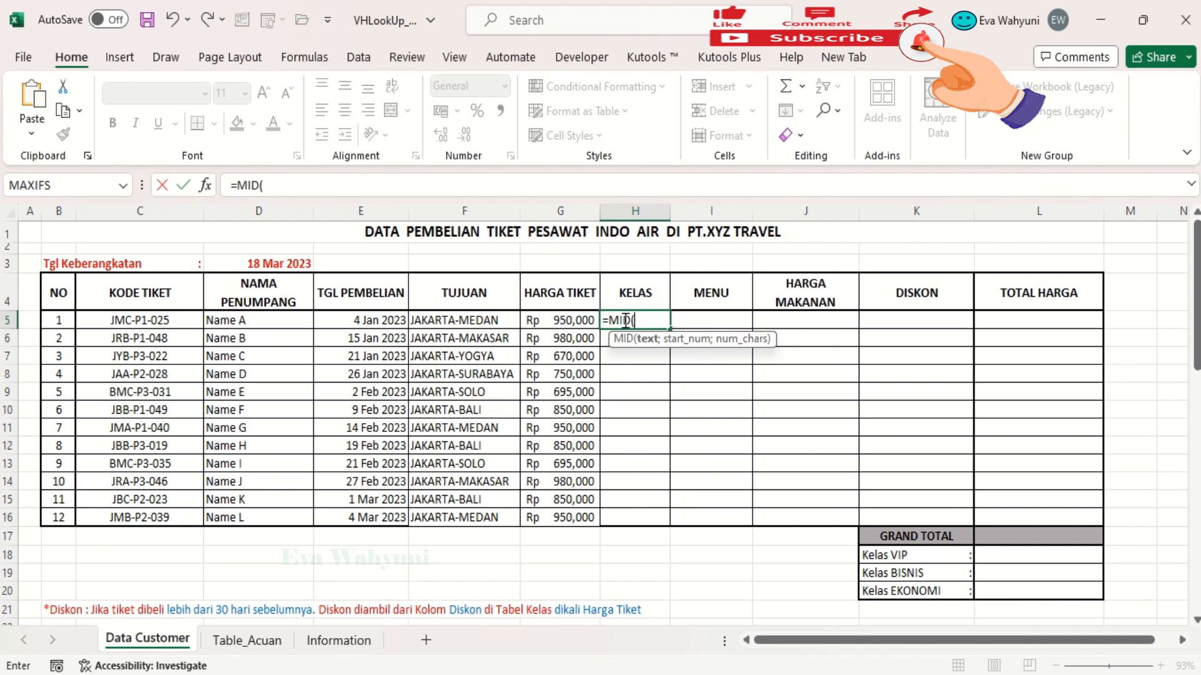
{"action": "left_click", "coordinate": [169, 320]}
{"action": "type", "text": ";"}
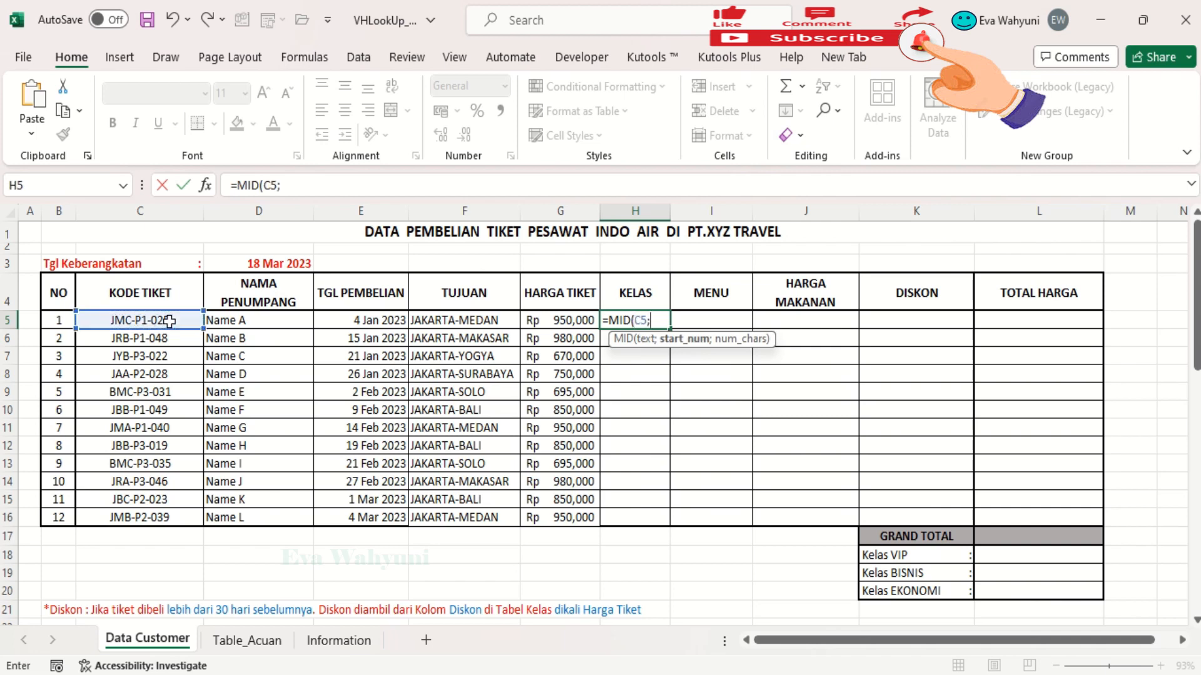
{"action": "type", "text": "3;1"}
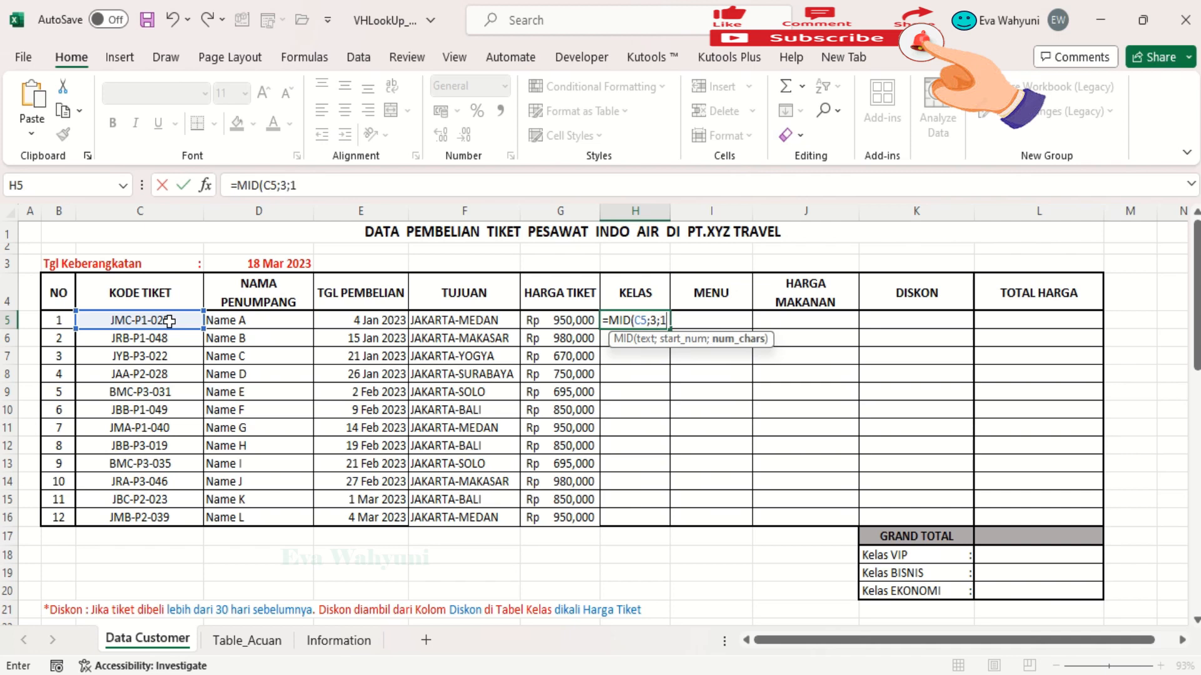
{"action": "key", "text": "ctrl+Return"}
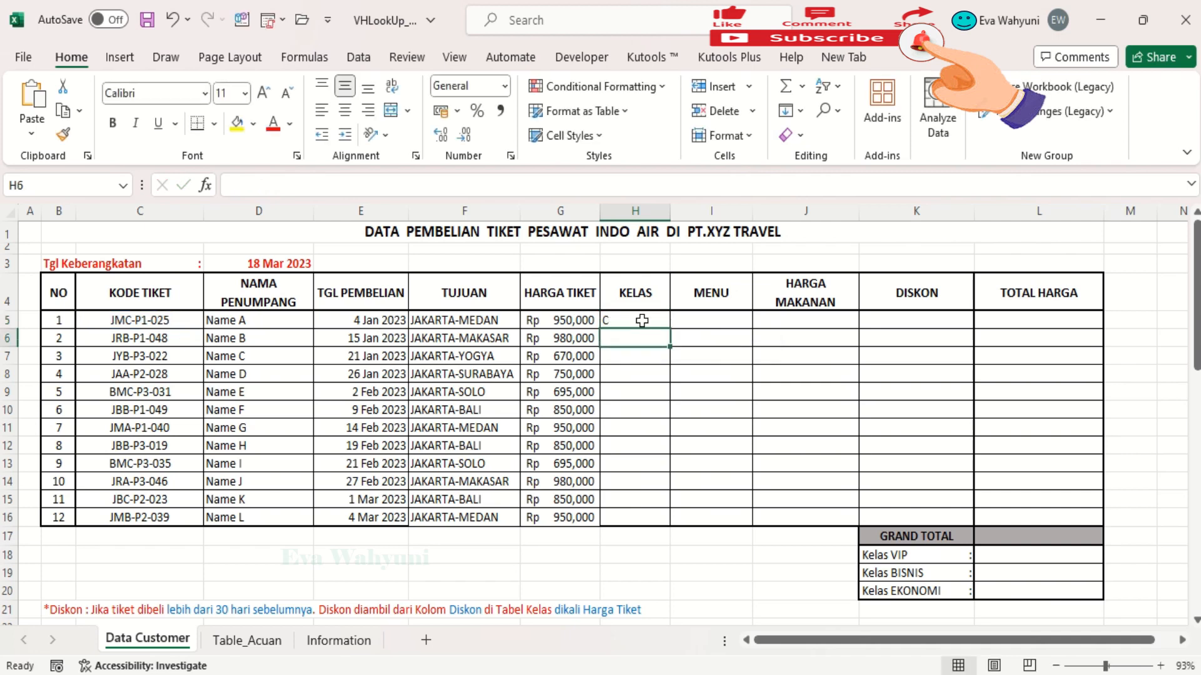
{"action": "left_click_drag", "start_coordinate": [673, 328], "coordinate": [674, 527]}
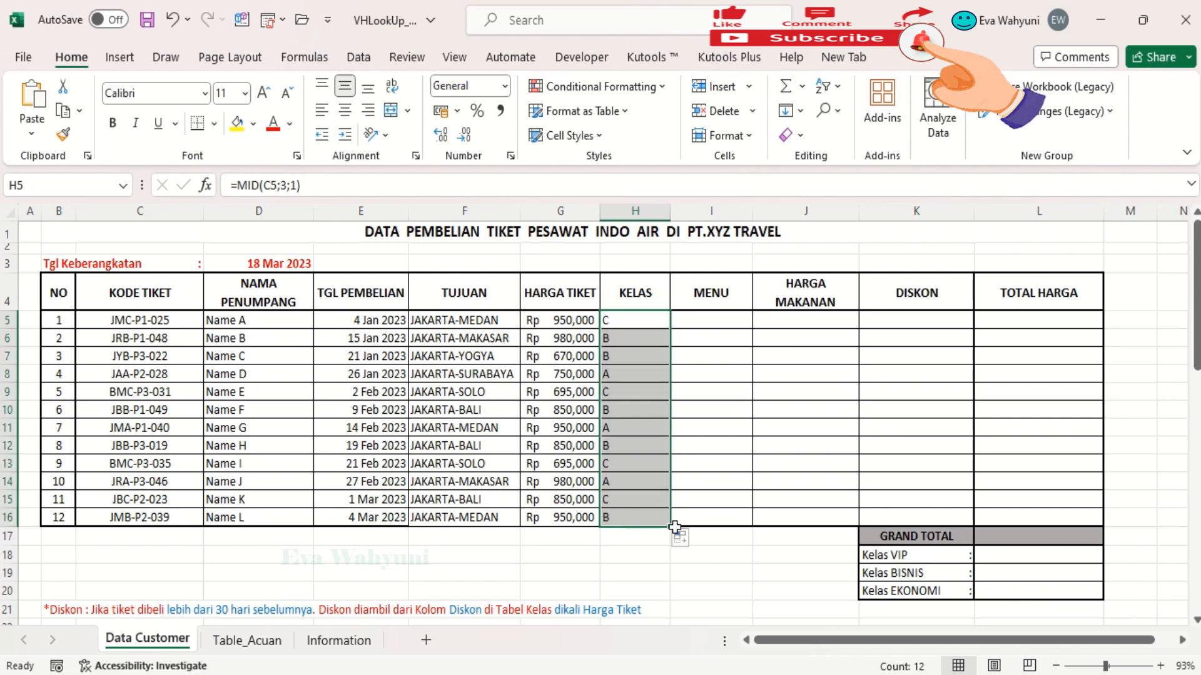
Check which classes codes A and B stand for in Tabel Kelas on Table_Acuan, and return to Data Customer.
{"action": "left_click", "coordinate": [247, 639]}
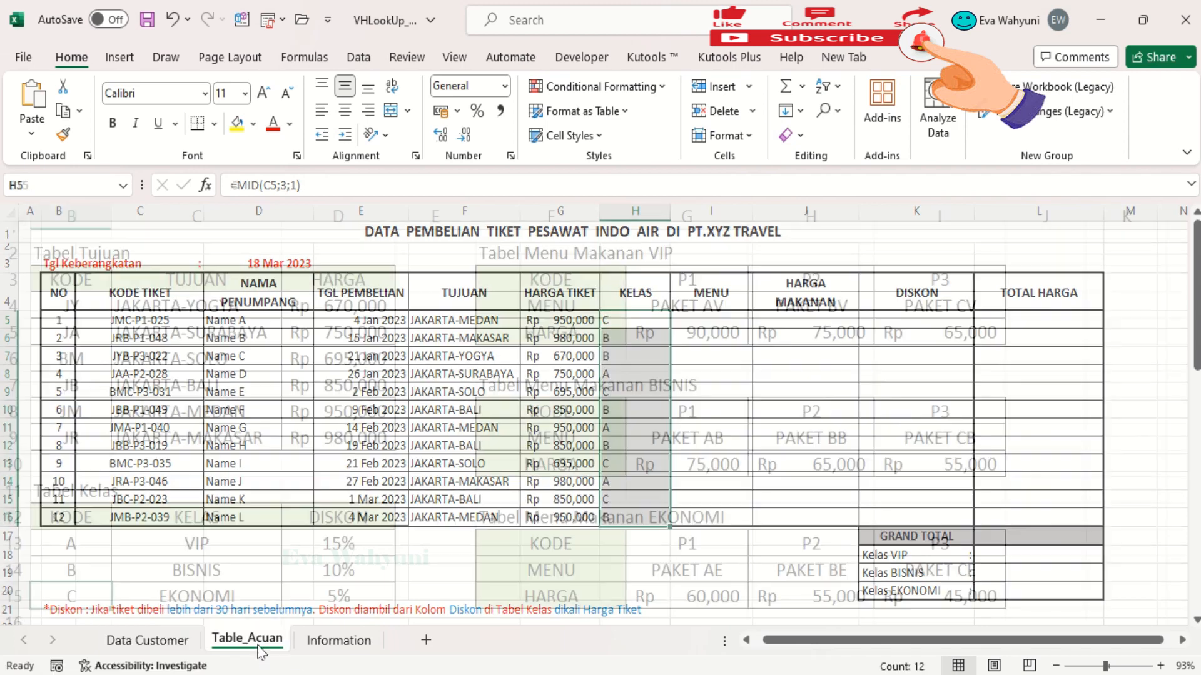
{"action": "left_click", "coordinate": [73, 544]}
{"action": "left_click", "coordinate": [147, 544]}
{"action": "left_click", "coordinate": [94, 568]}
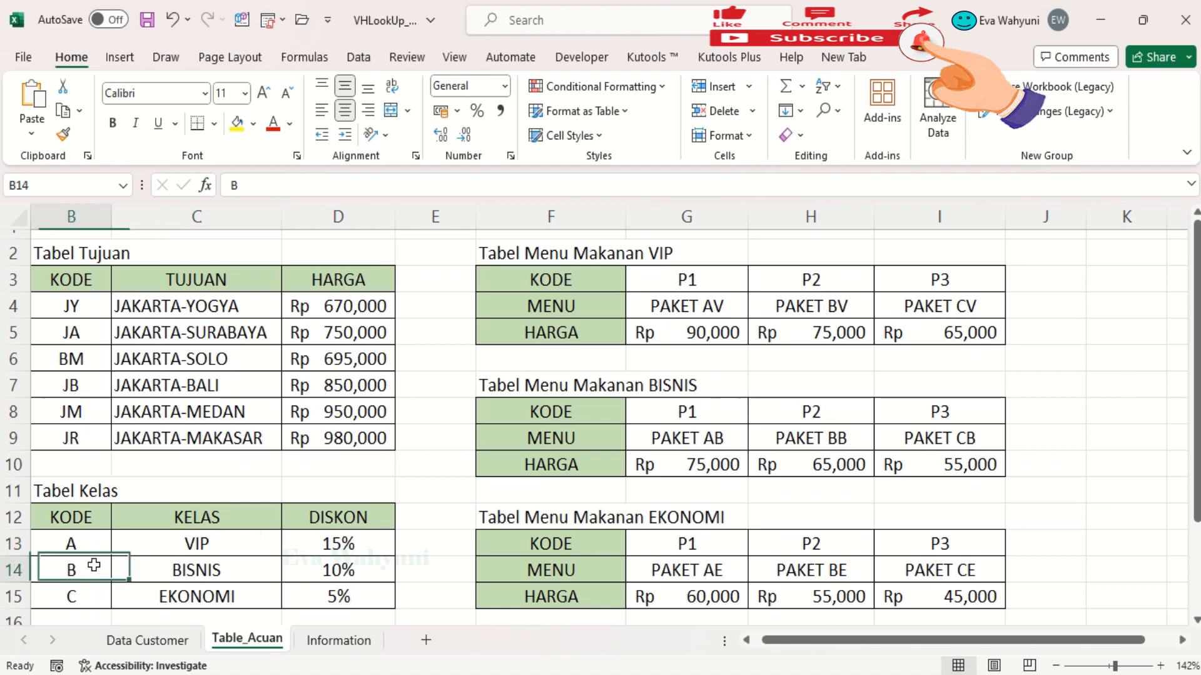
{"action": "left_click", "coordinate": [148, 571]}
{"action": "left_click", "coordinate": [163, 641]}
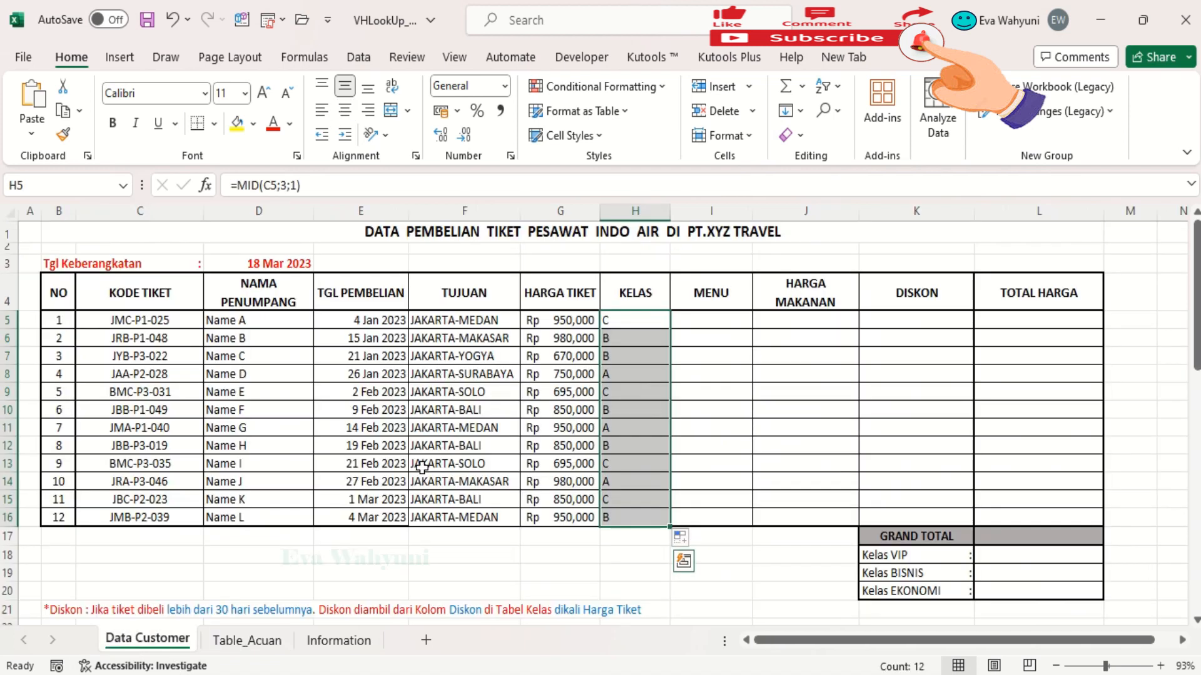
Wrap the MID formula in H5 in a lookup so it reads =VLOOKUP(MID(C5;3;1);T_Kelas;2;FALSE).
{"action": "left_click", "coordinate": [639, 315]}
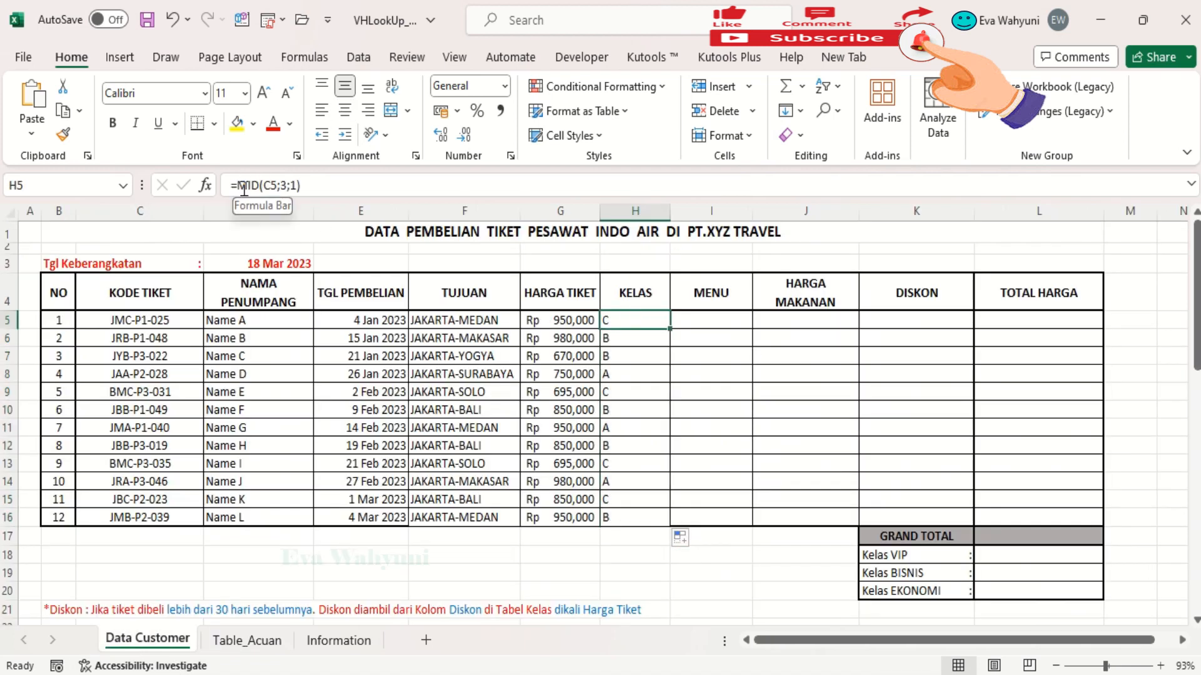
{"action": "left_click", "coordinate": [239, 187]}
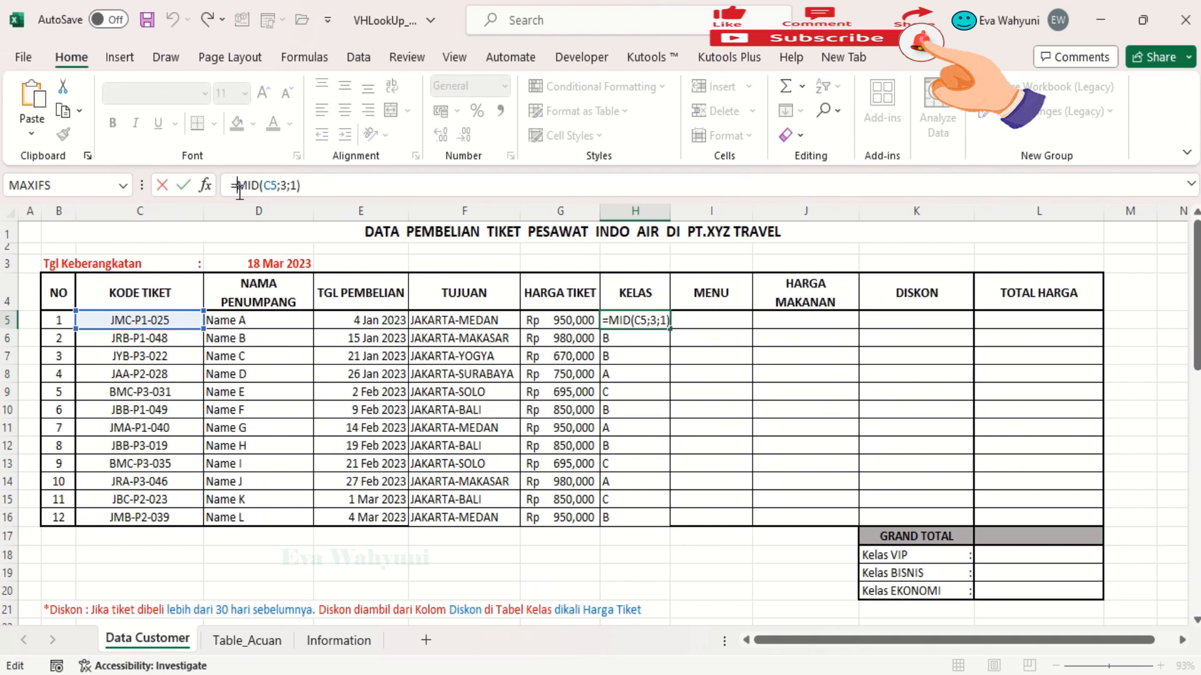
{"action": "type", "text": "VLoo"}
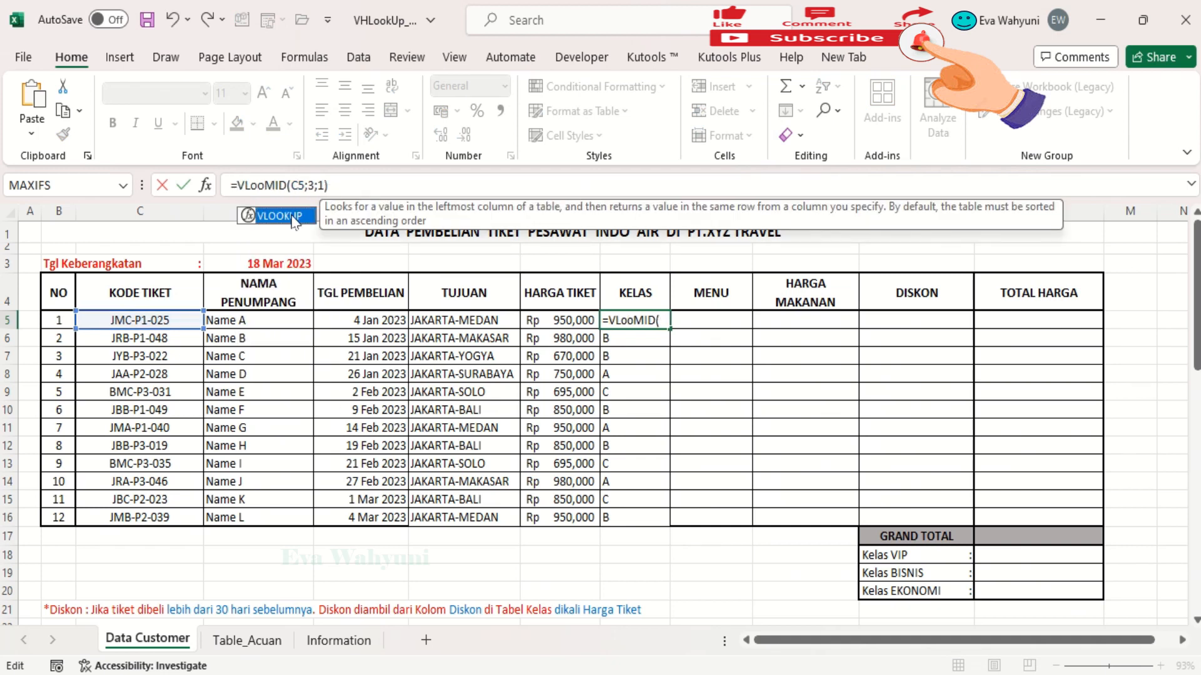
{"action": "key", "text": "Tab"}
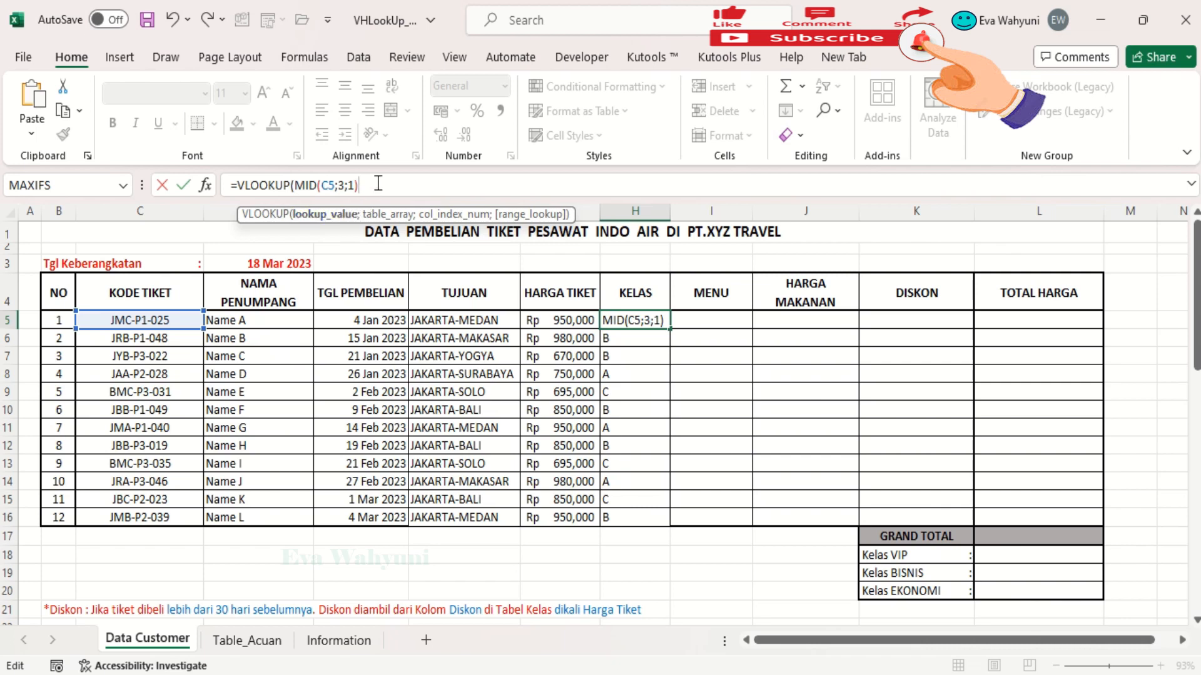
{"action": "type", "text": ";"}
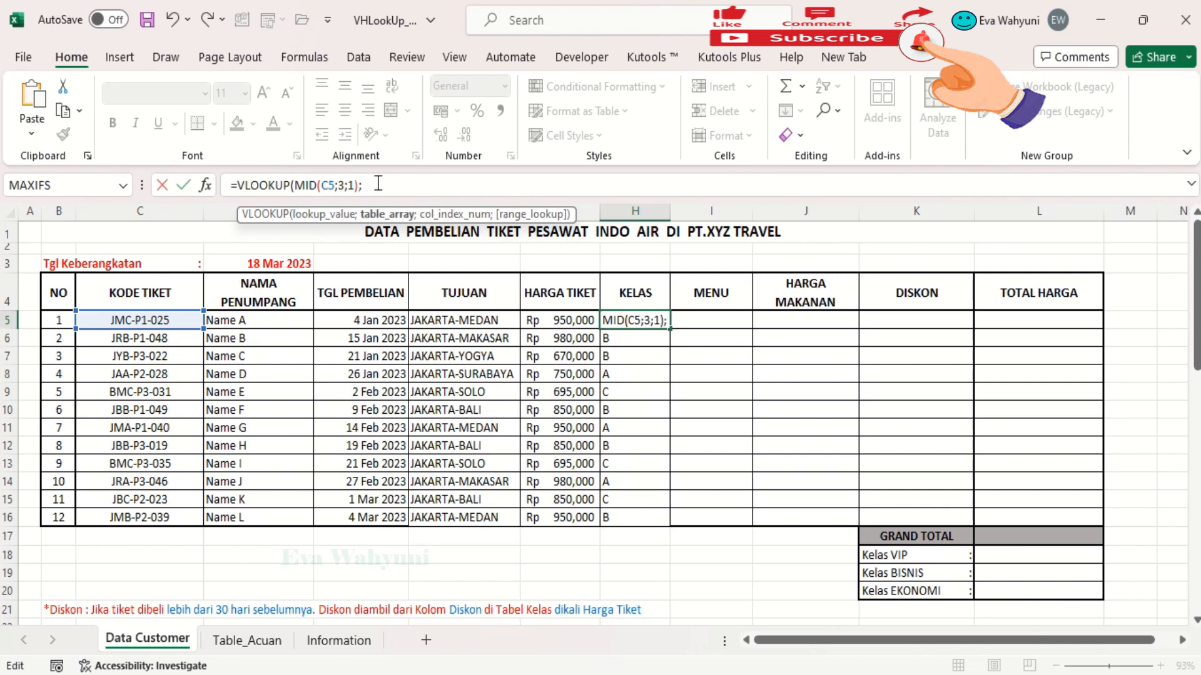
{"action": "type", "text": "T"}
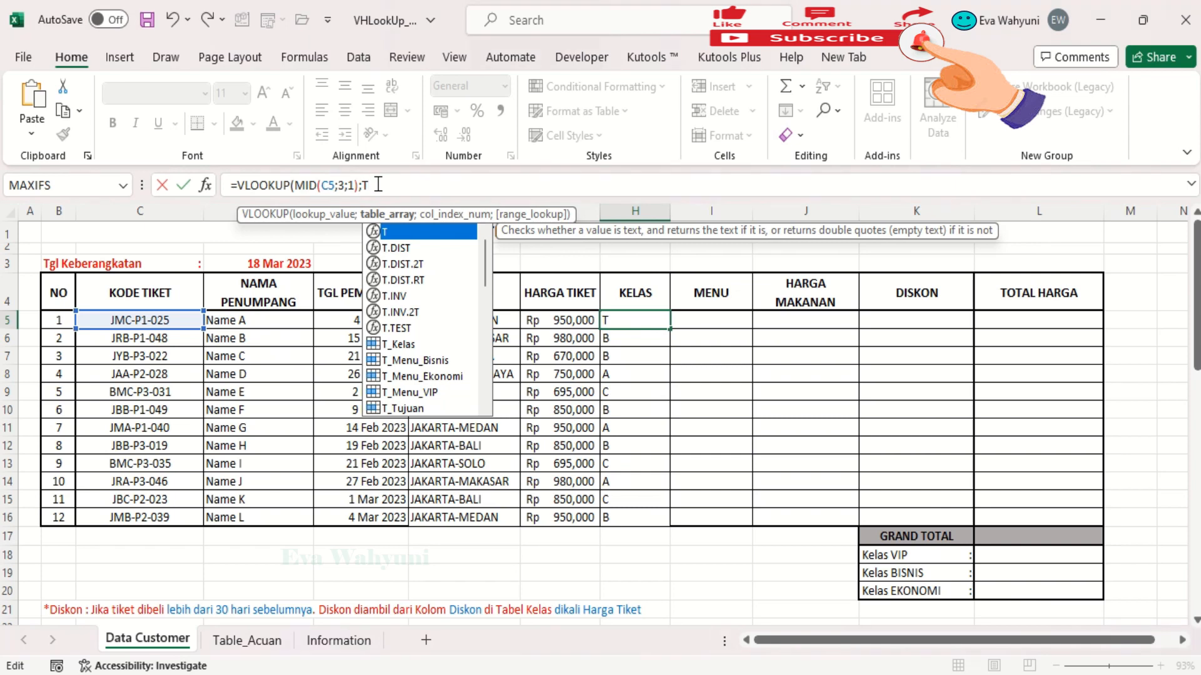
{"action": "double_click", "coordinate": [405, 344]}
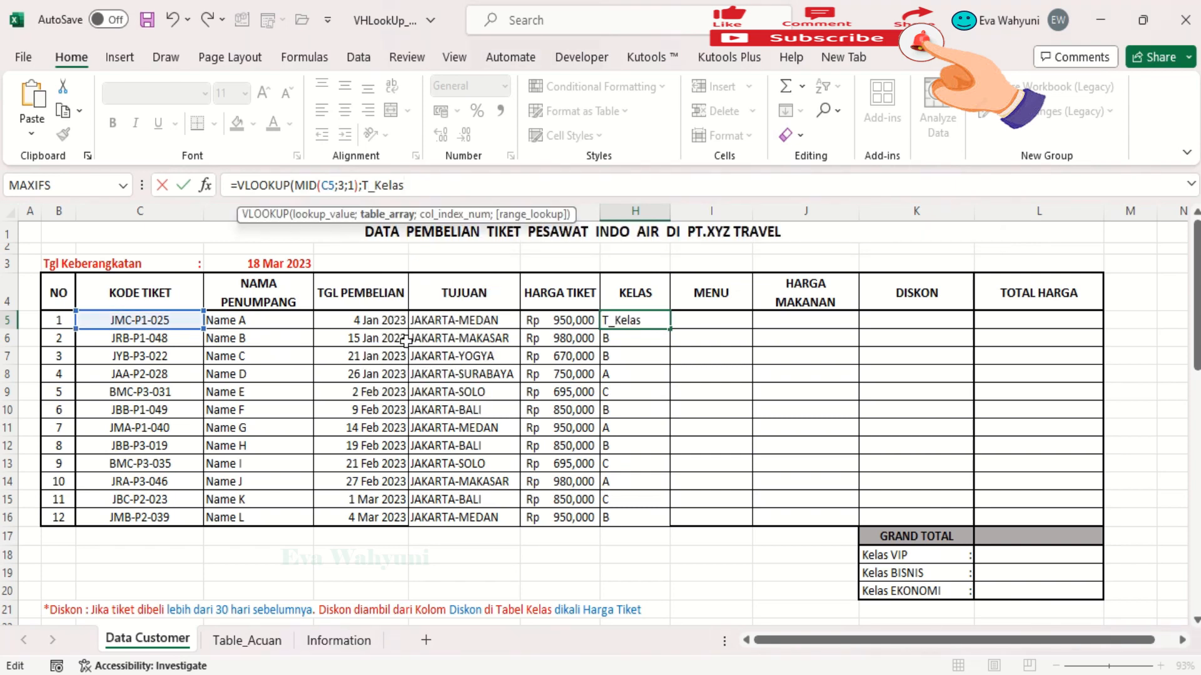
{"action": "type", "text": ";2"}
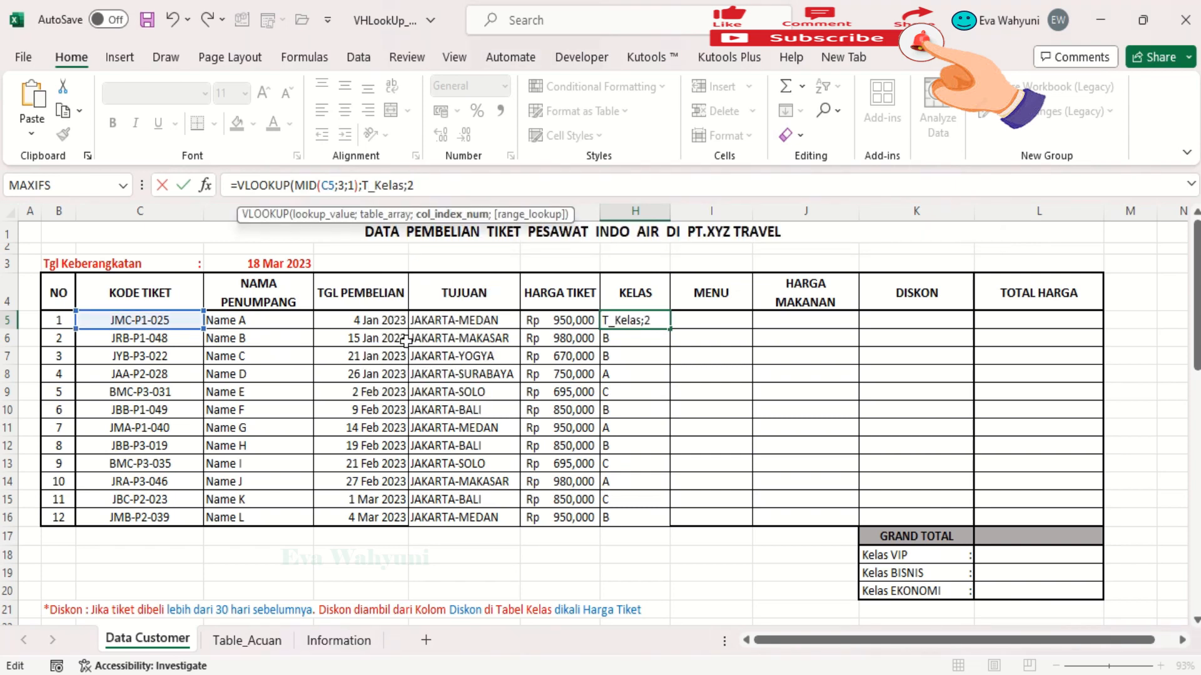
{"action": "type", "text": ";"}
{"action": "double_click", "coordinate": [524, 253]}
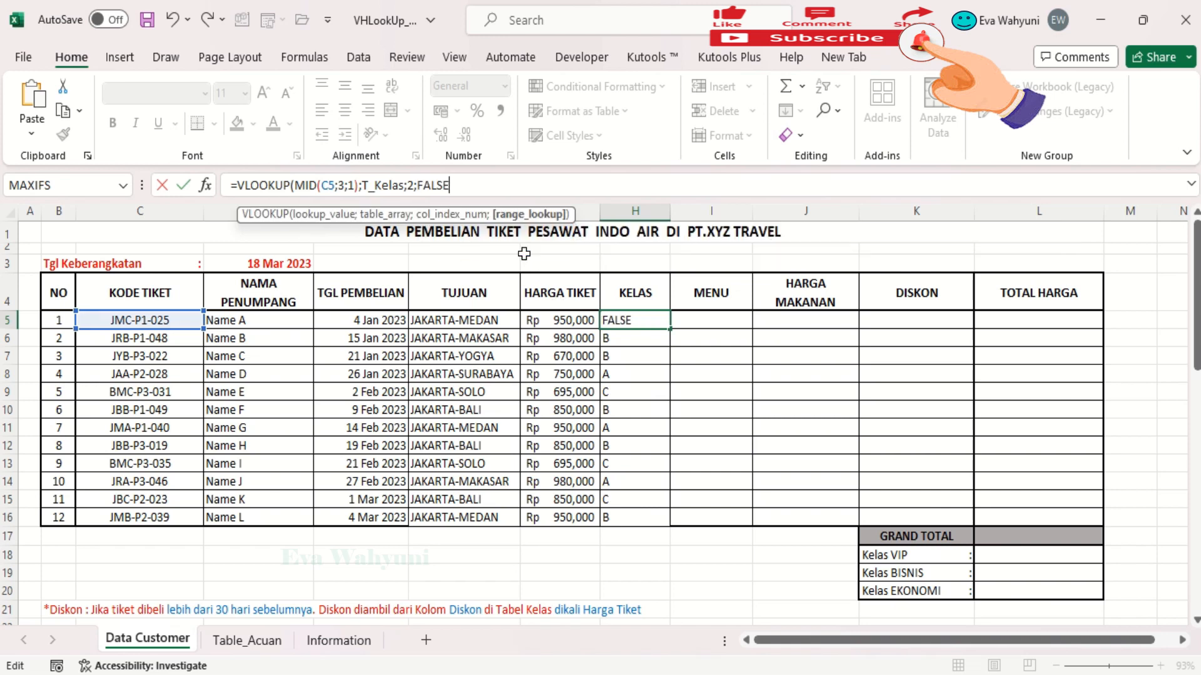
{"action": "key", "text": "Return"}
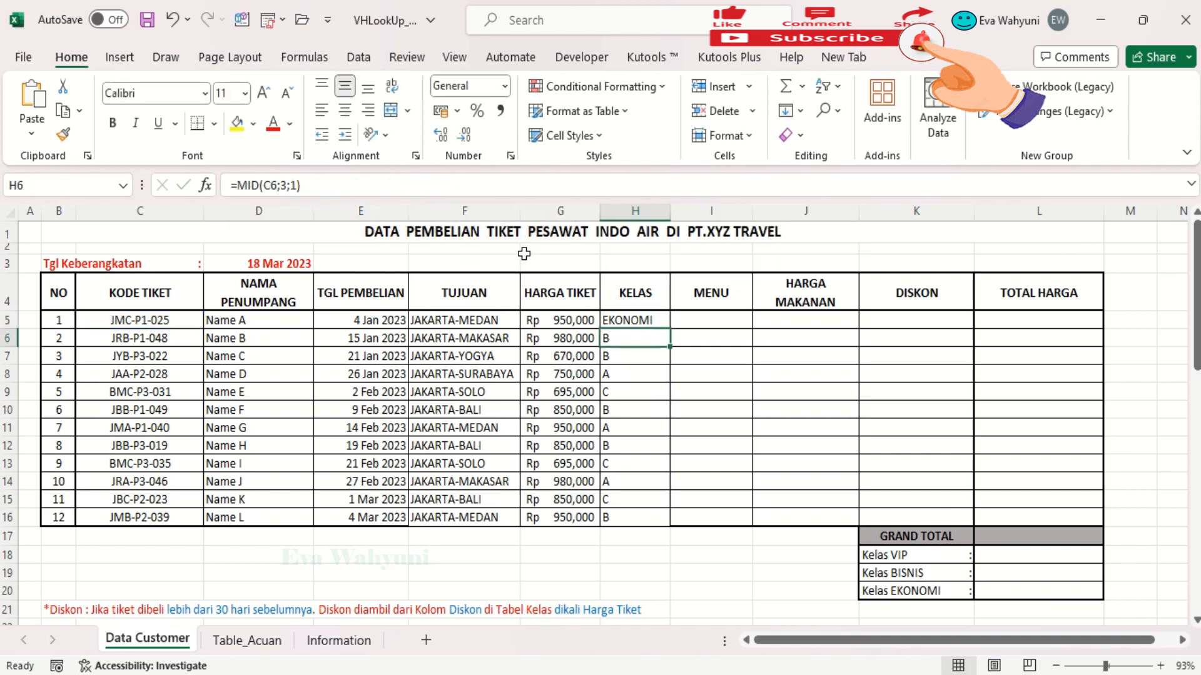
Copy the class lookup formula in KELAS cell H5 down to H16.
{"action": "left_click", "coordinate": [650, 319]}
{"action": "left_click_drag", "start_coordinate": [672, 331], "coordinate": [670, 525]}
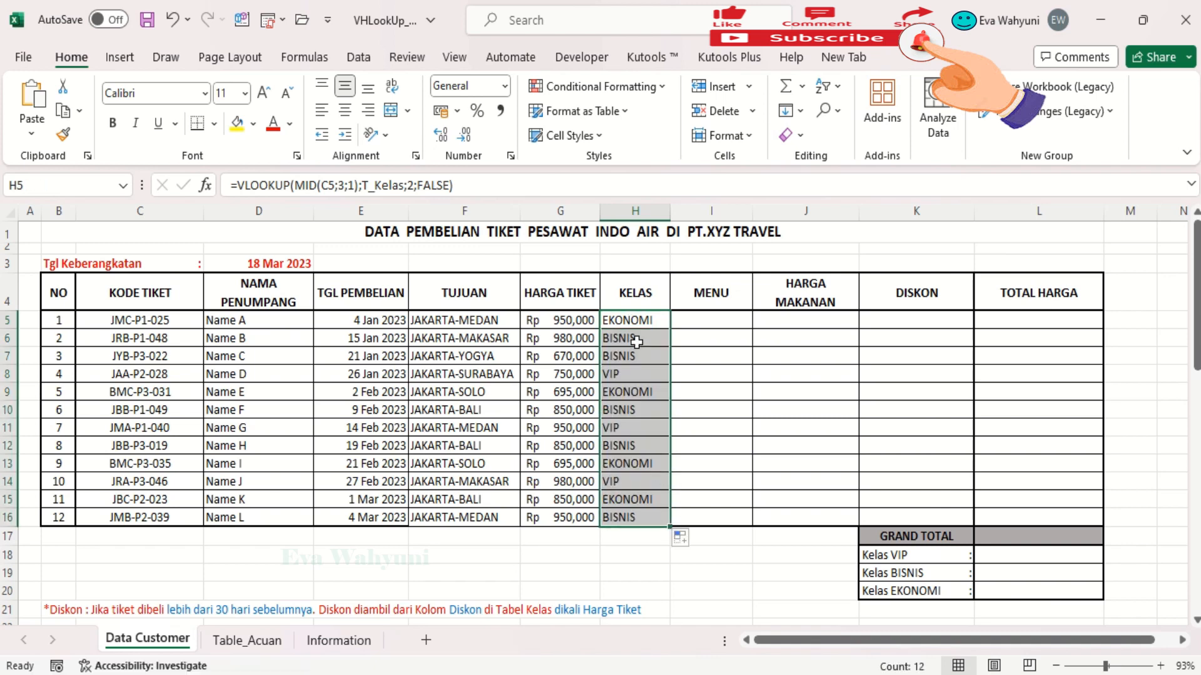
{"action": "left_click", "coordinate": [630, 322]}
Read the rule for filling the MENU column on the Information sheet.
{"action": "key", "text": "Right"}
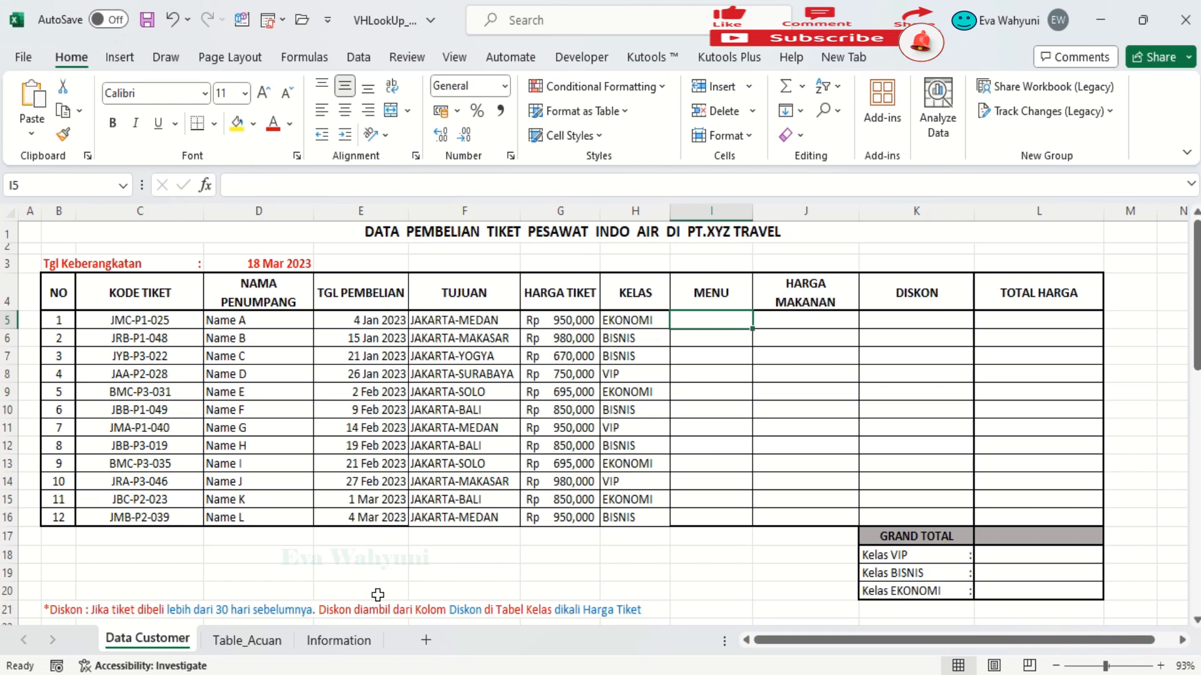
{"action": "left_click", "coordinate": [249, 641]}
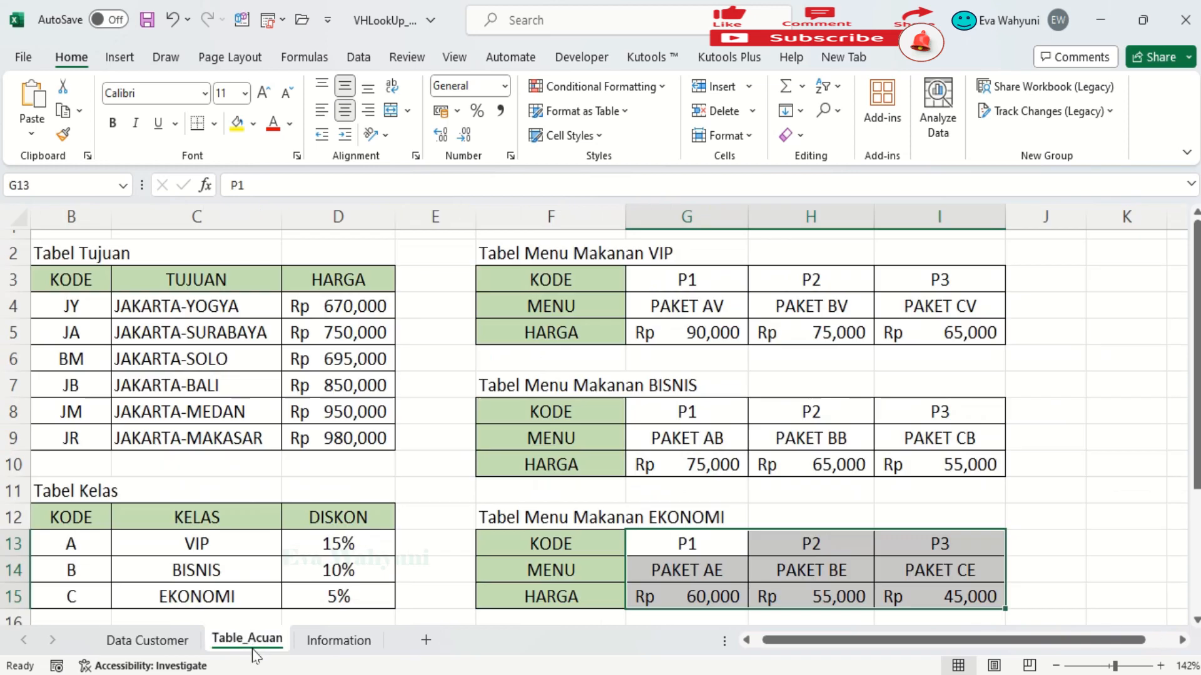
{"action": "left_click", "coordinate": [338, 639]}
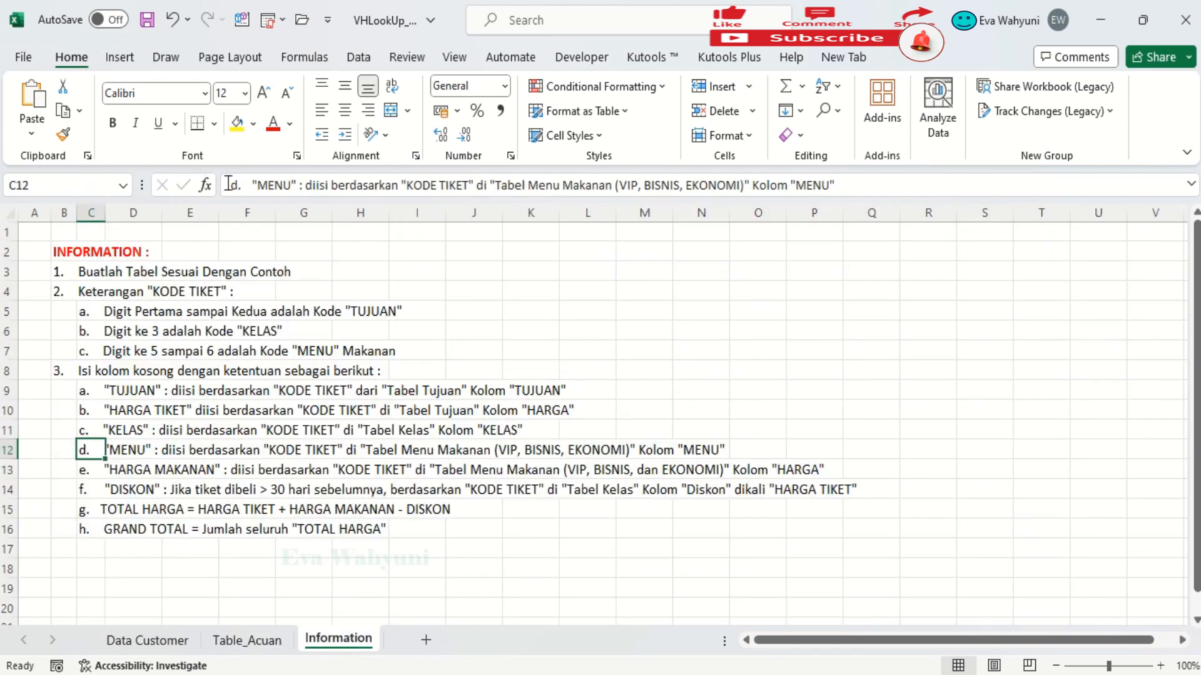
{"action": "left_click_drag", "start_coordinate": [250, 183], "coordinate": [847, 182]}
{"action": "left_click", "coordinate": [726, 344]}
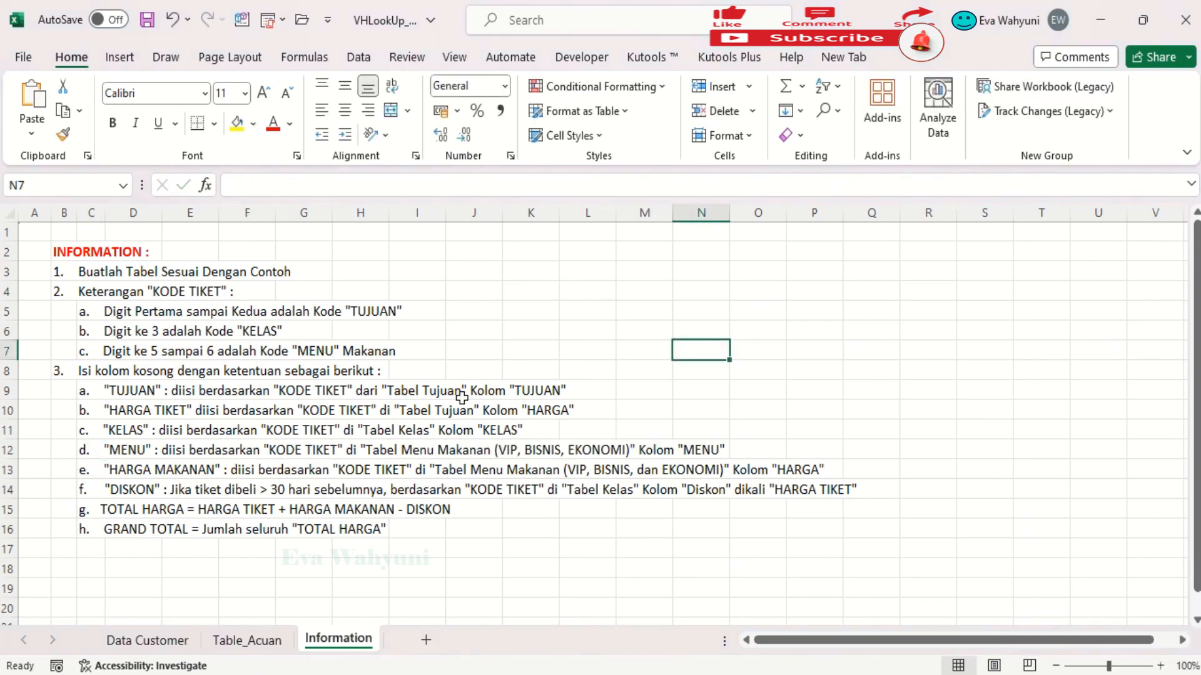
Check the range names assigned to the VIP, BISNIS and EKONOMI food menu tables on Table_Acuan.
{"action": "left_click", "coordinate": [245, 640]}
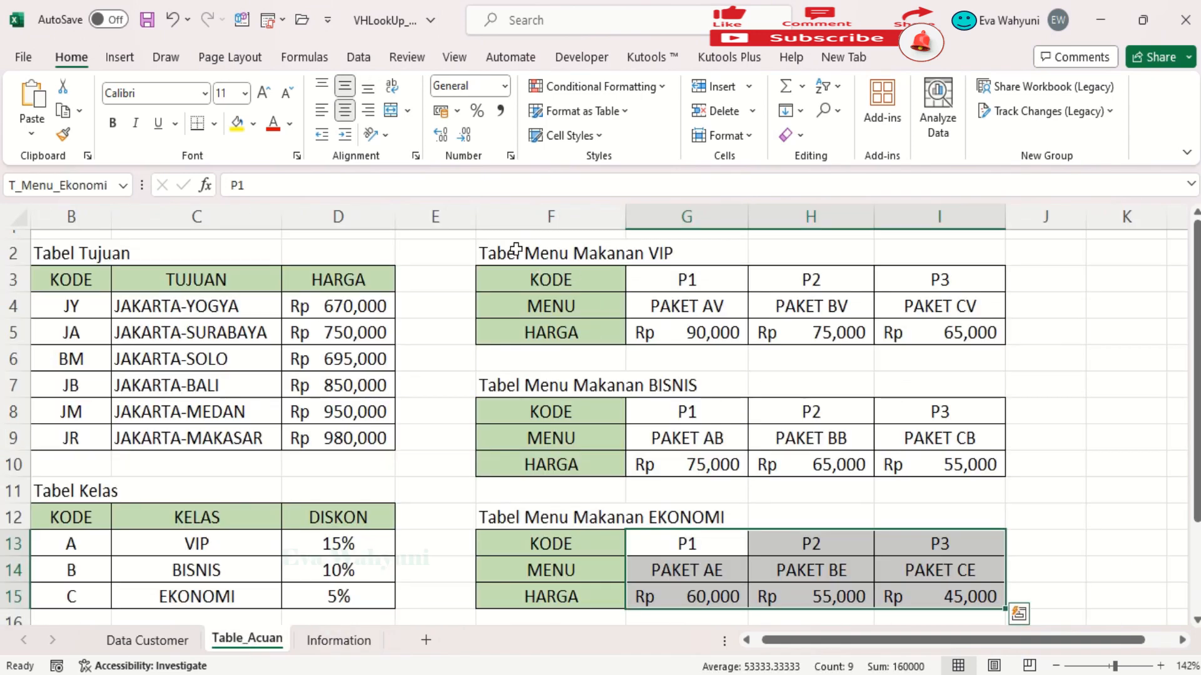
{"action": "left_click", "coordinate": [582, 260]}
{"action": "left_click_drag", "start_coordinate": [679, 275], "coordinate": [936, 325]}
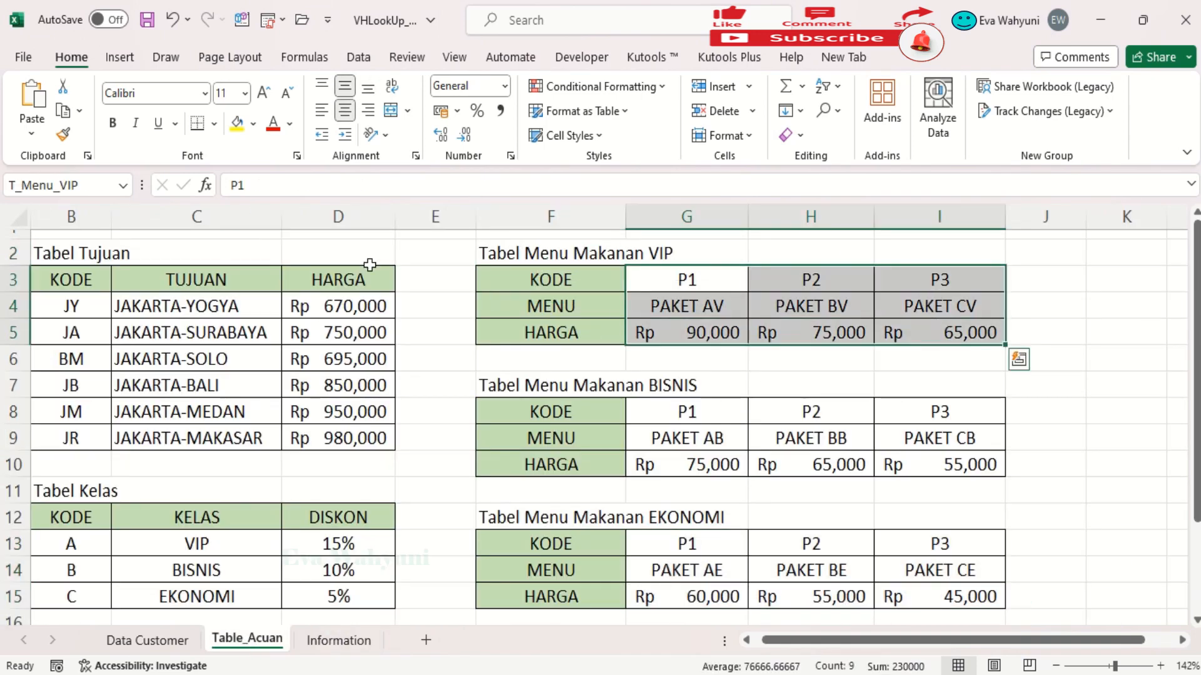
{"action": "left_click", "coordinate": [84, 186]}
{"action": "left_click_drag", "start_coordinate": [669, 407], "coordinate": [919, 462]}
{"action": "left_click", "coordinate": [21, 181]}
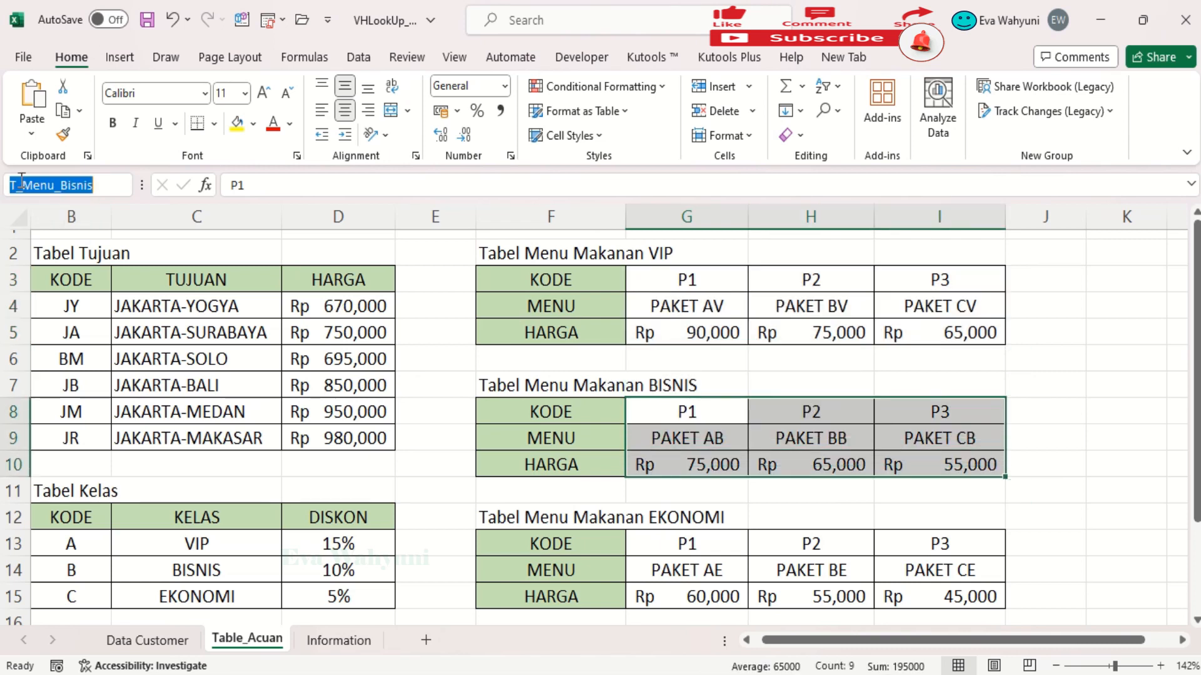
{"action": "left_click_drag", "start_coordinate": [692, 541], "coordinate": [926, 602]}
{"action": "left_click", "coordinate": [63, 185]}
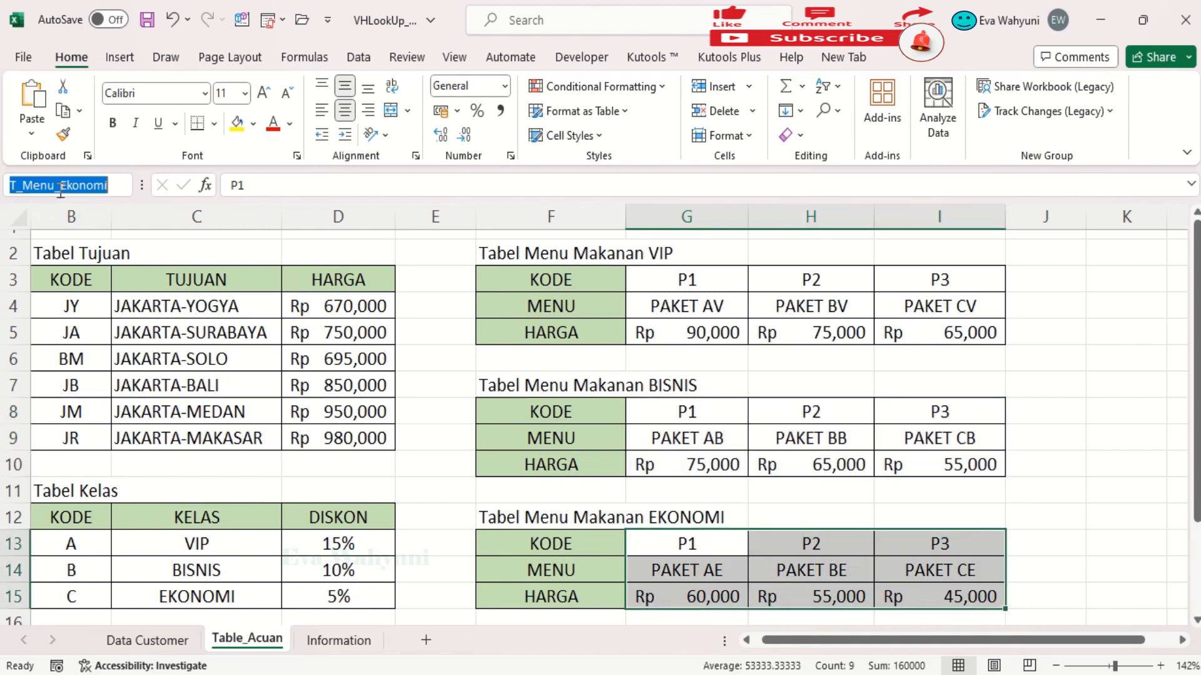
{"action": "left_click", "coordinate": [410, 386]}
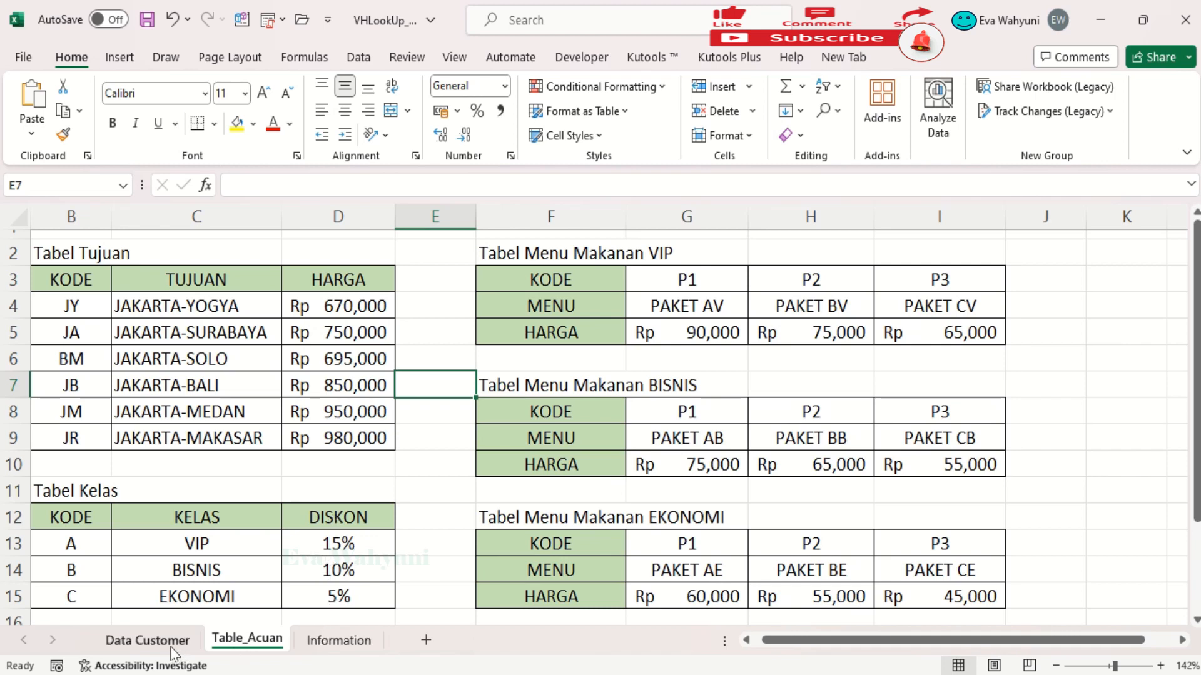
Compare the menu codes and package names across the three food menu tables on Table_Acuan.
{"action": "left_click", "coordinate": [701, 276]}
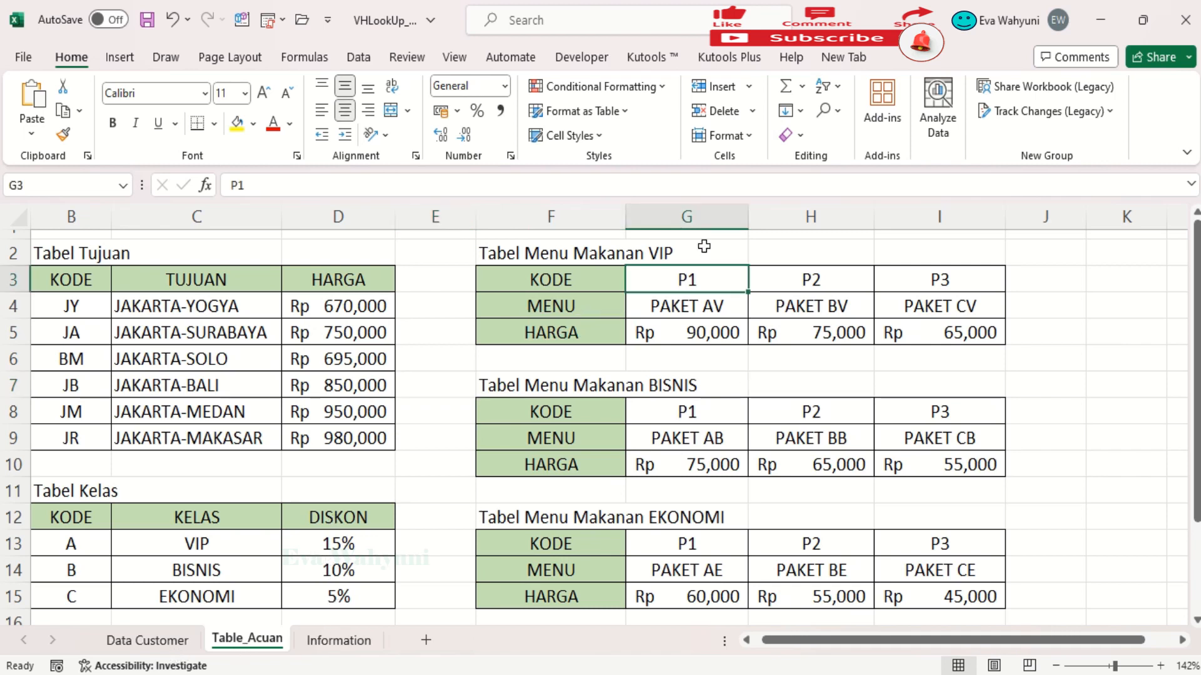
{"action": "left_click", "coordinate": [774, 277]}
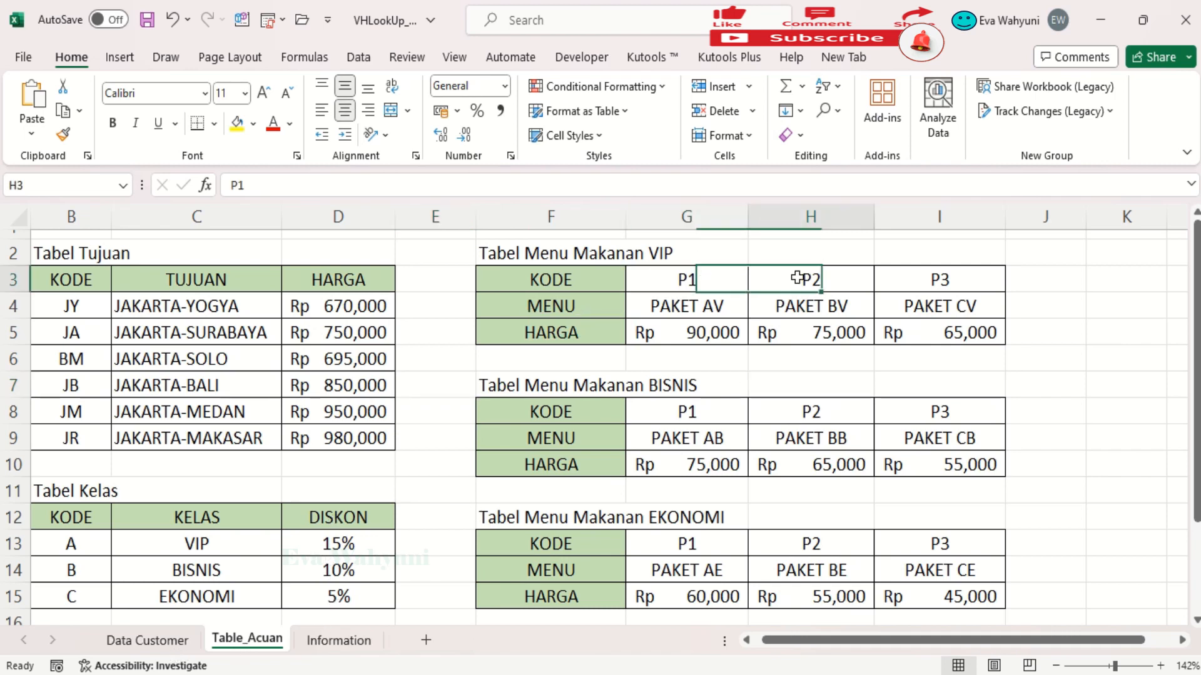
{"action": "left_click", "coordinate": [972, 280]}
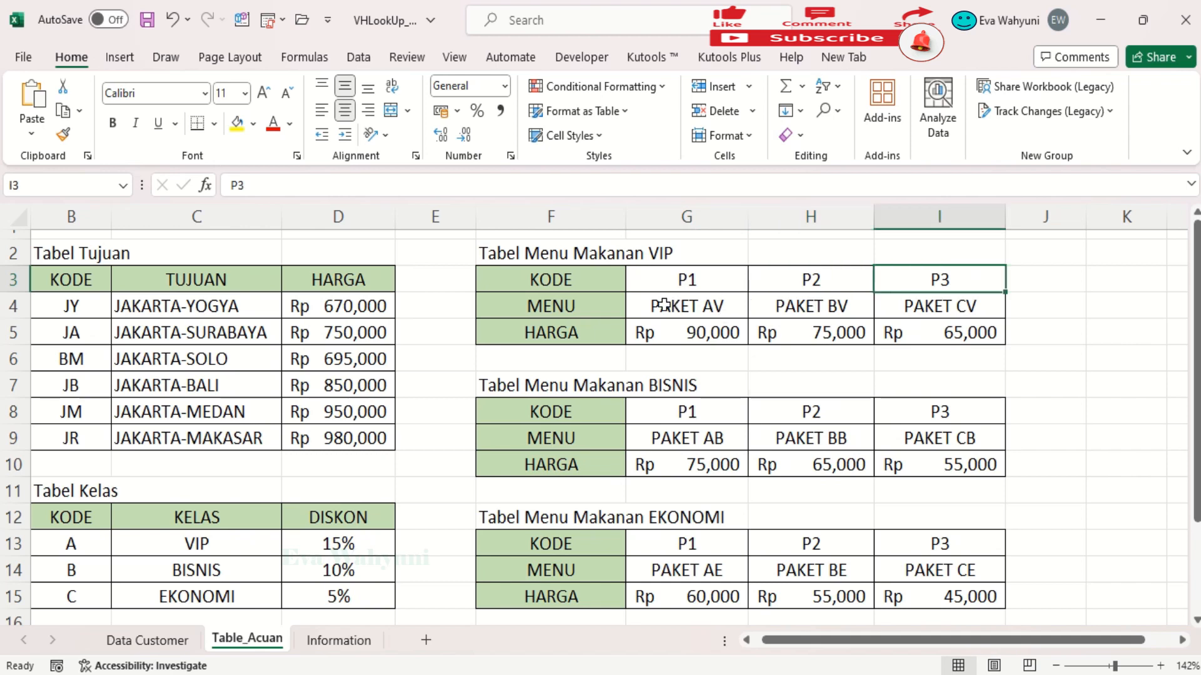
{"action": "left_click_drag", "start_coordinate": [664, 304], "coordinate": [927, 275]}
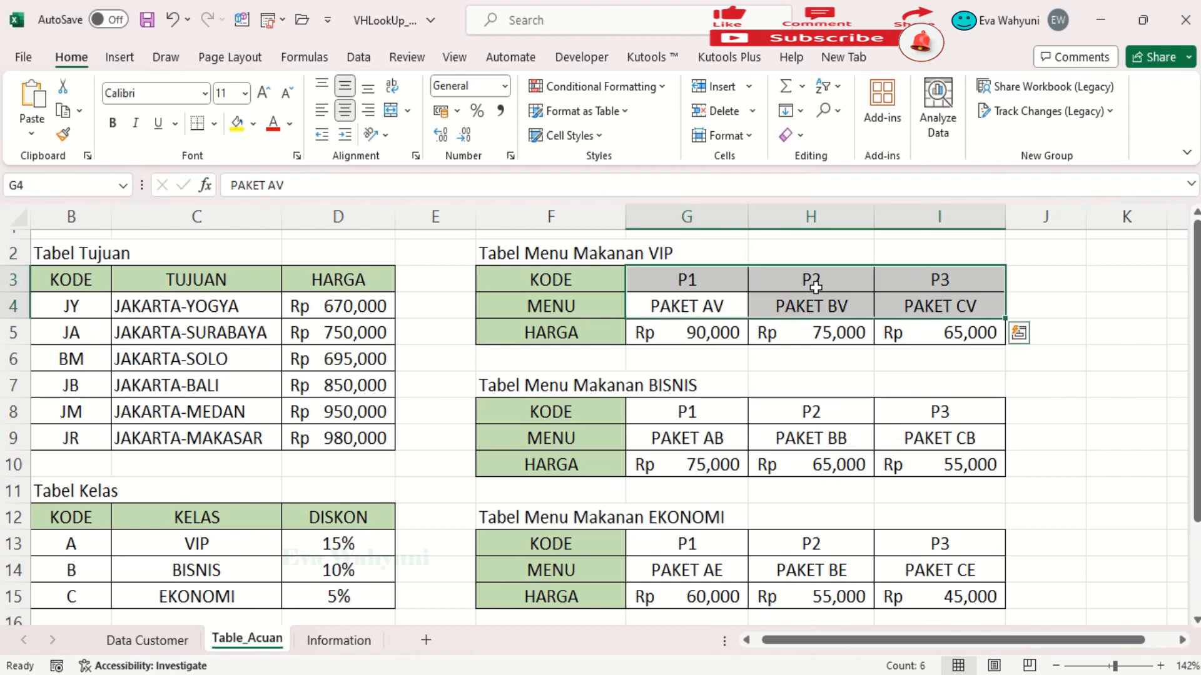
{"action": "left_click", "coordinate": [691, 245]}
{"action": "left_click_drag", "start_coordinate": [682, 418], "coordinate": [901, 445]}
{"action": "left_click_drag", "start_coordinate": [663, 539], "coordinate": [926, 567]}
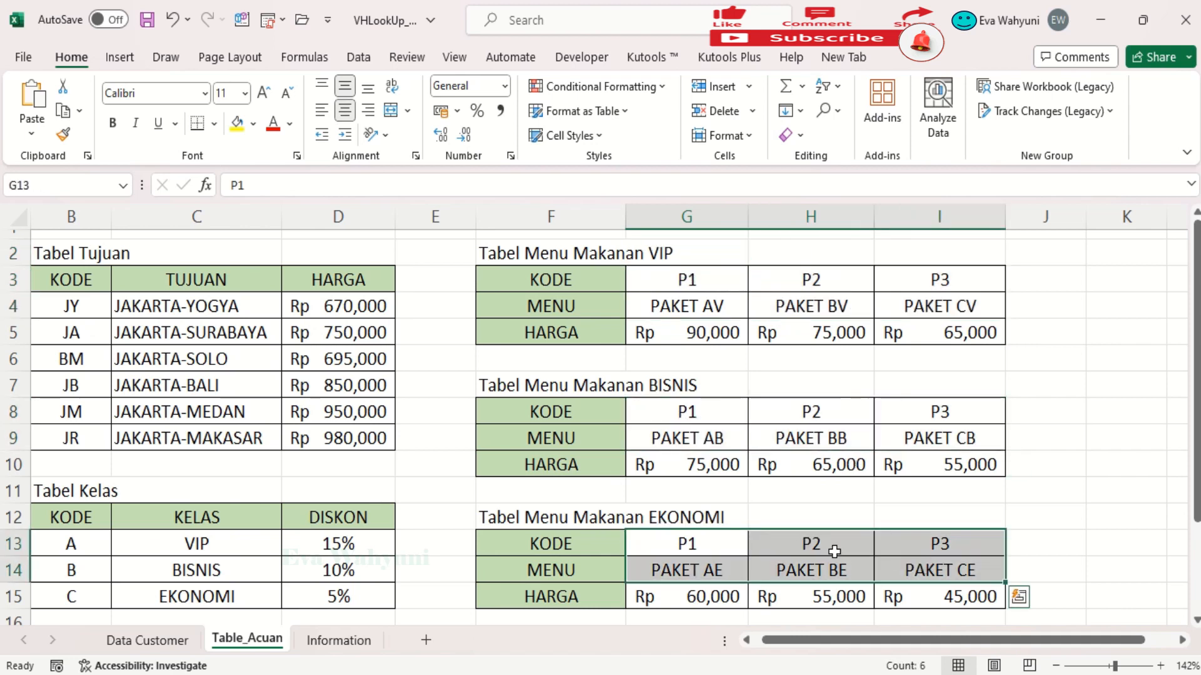
{"action": "left_click", "coordinate": [702, 548]}
{"action": "left_click", "coordinate": [700, 333]}
{"action": "left_click", "coordinate": [700, 282]}
{"action": "left_click", "coordinate": [778, 282]}
{"action": "left_click", "coordinate": [919, 282]}
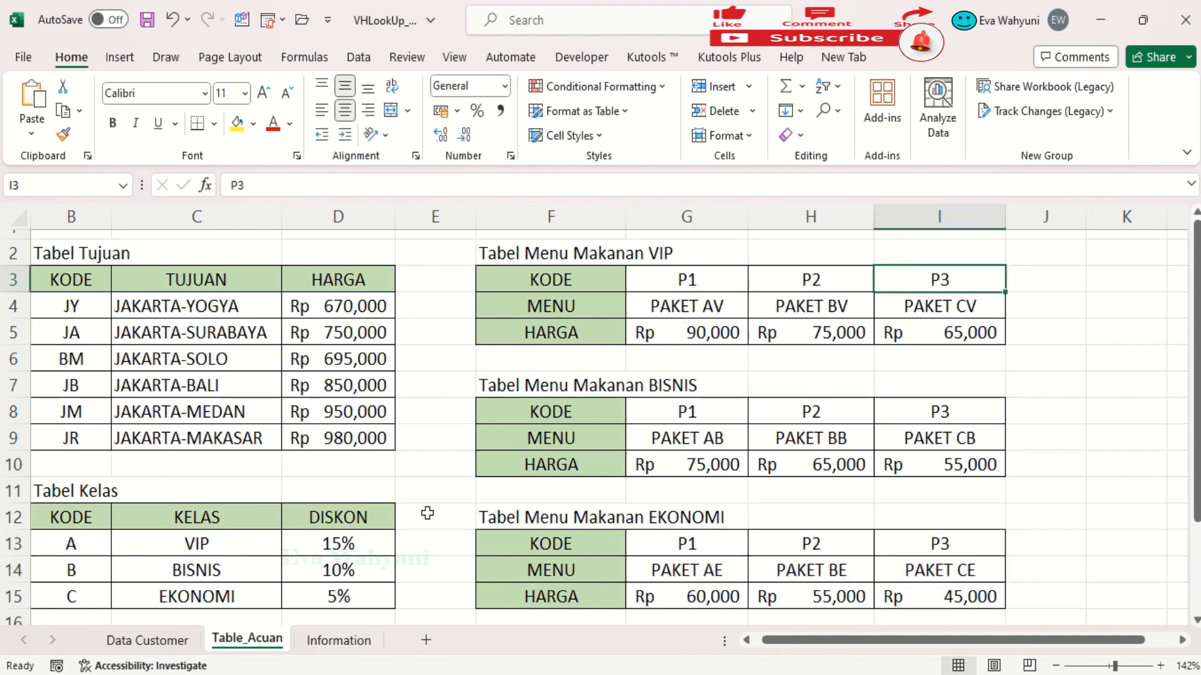
Match the menu code and class of the first ticket with Tabel Menu Makanan EKONOMI, and return to Data Customer.
{"action": "left_click", "coordinate": [148, 640]}
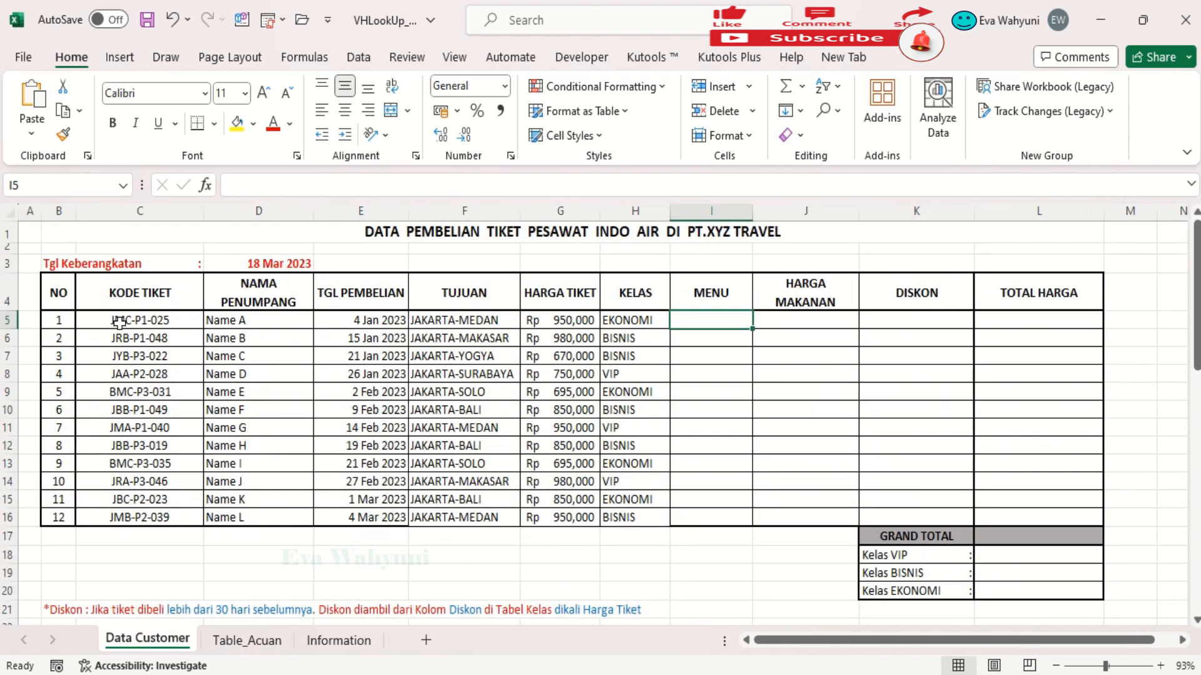
{"action": "left_click", "coordinate": [144, 320]}
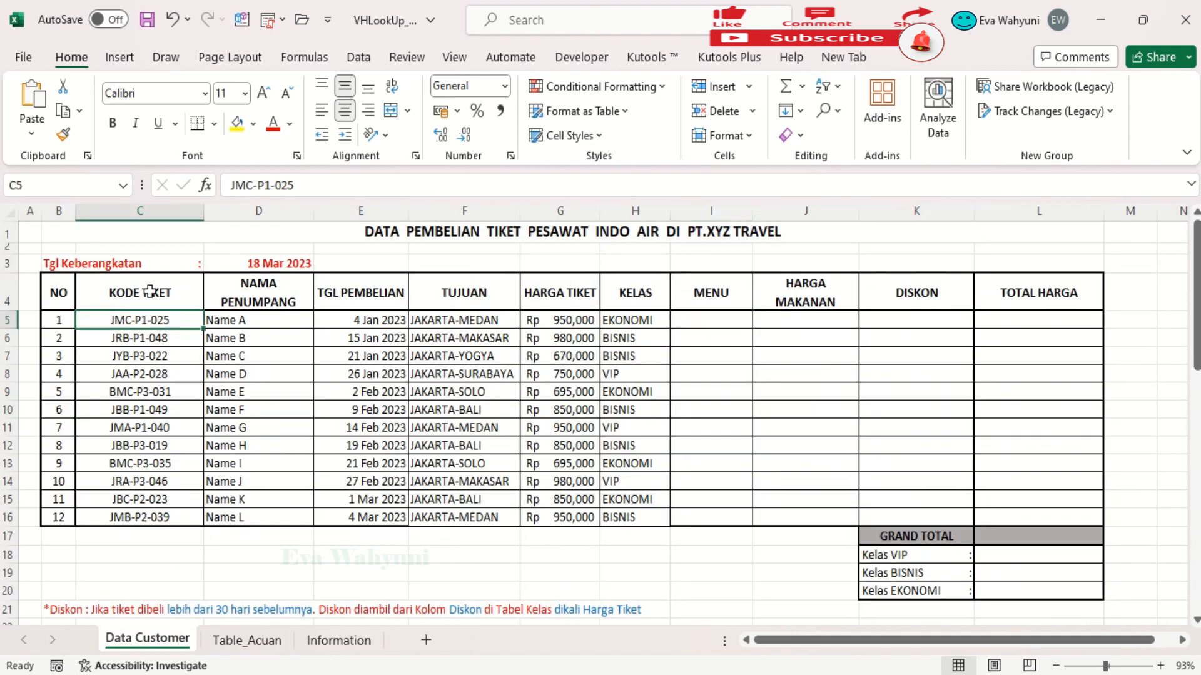
{"action": "double_click", "coordinate": [267, 186]}
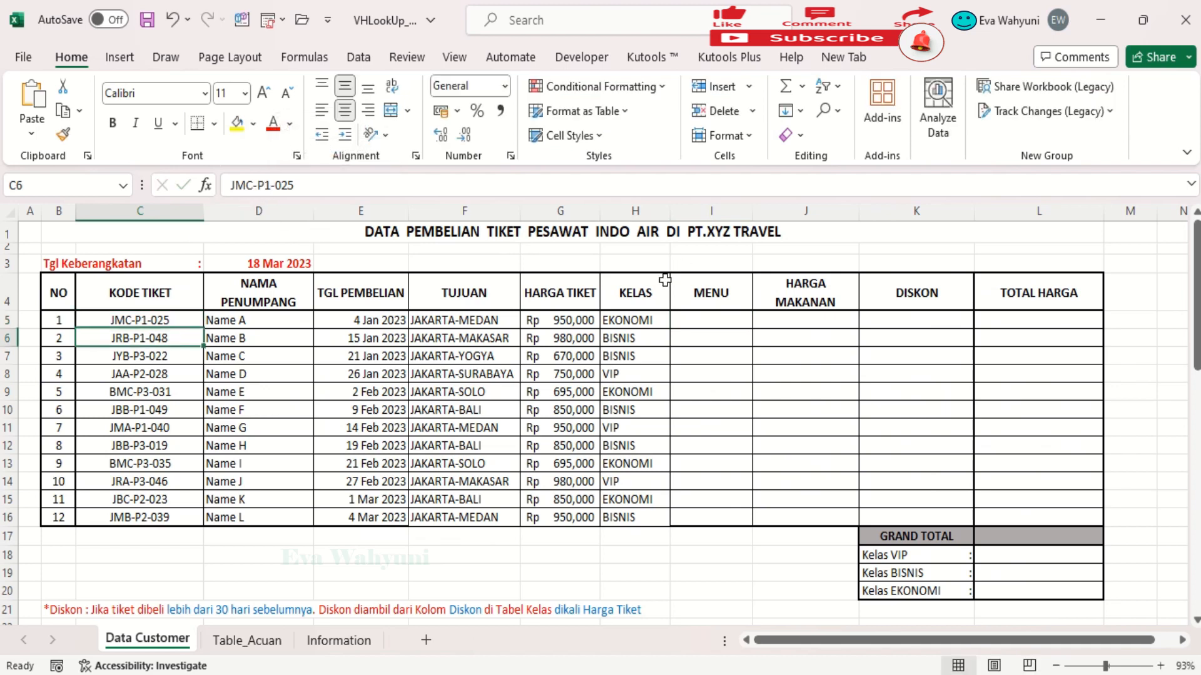
{"action": "left_click", "coordinate": [633, 322]}
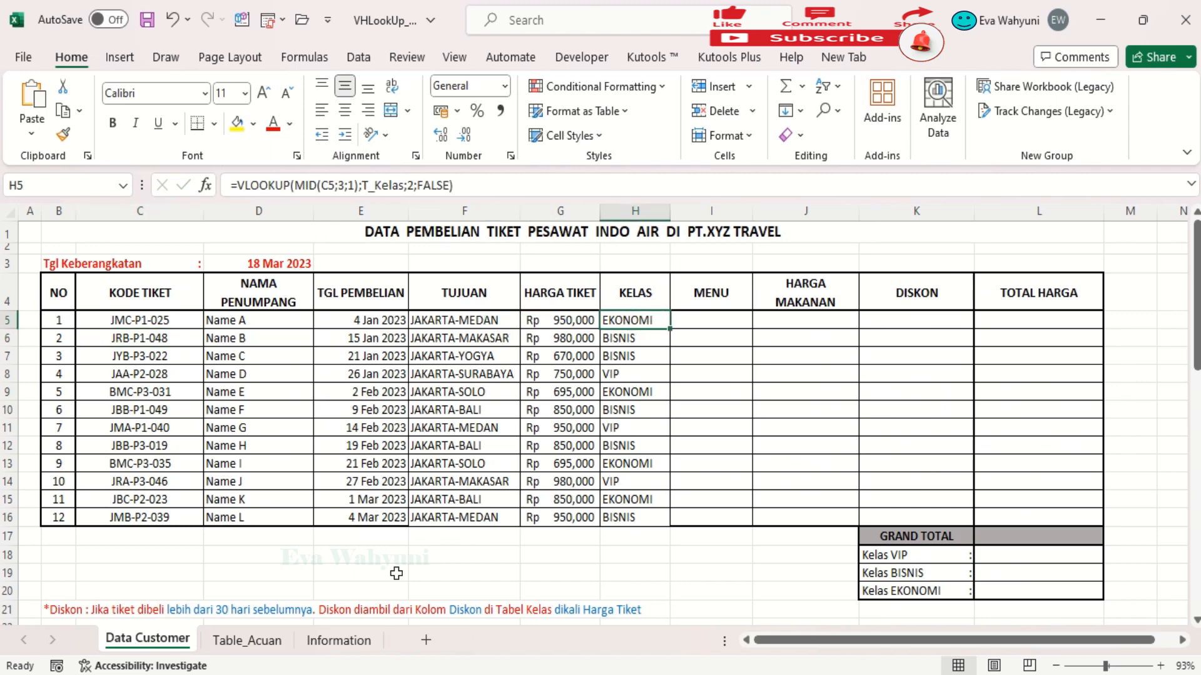
{"action": "left_click", "coordinate": [277, 642]}
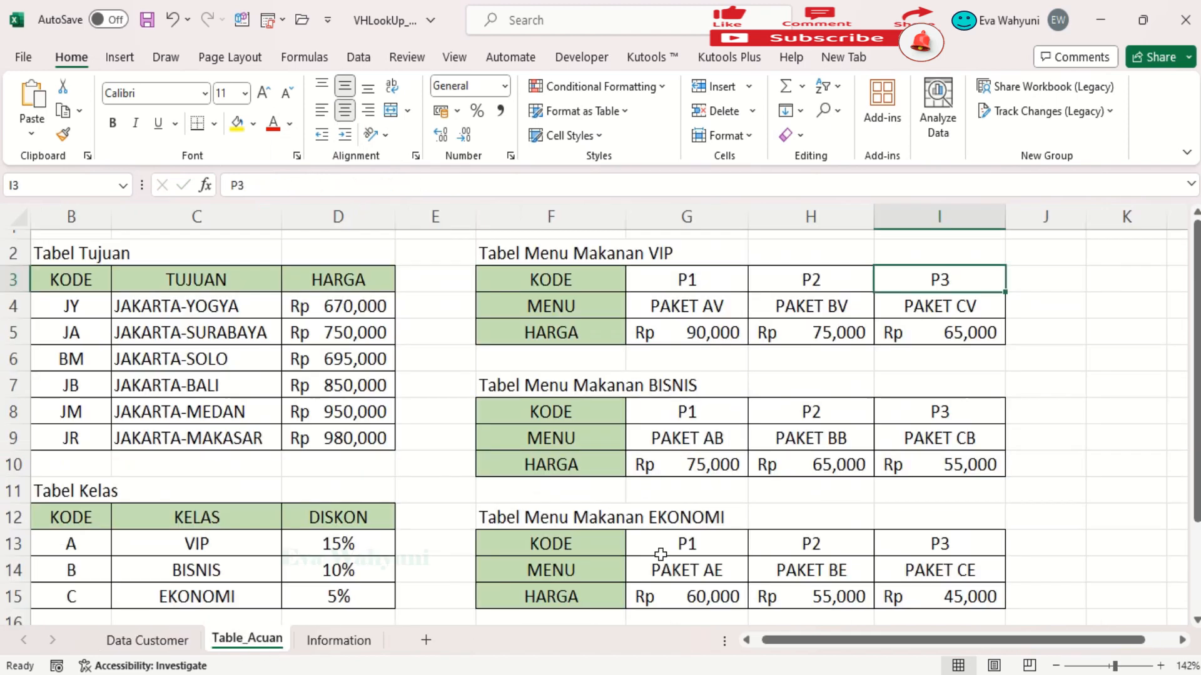
{"action": "left_click", "coordinate": [687, 543]}
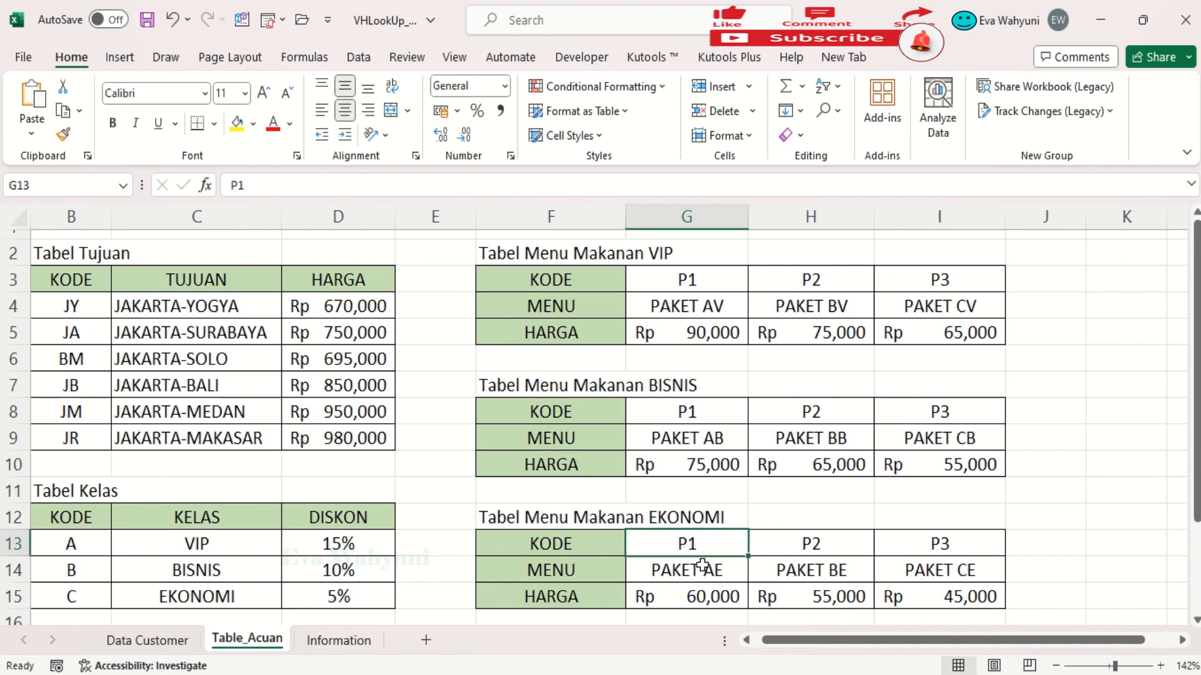
{"action": "left_click", "coordinate": [703, 569]}
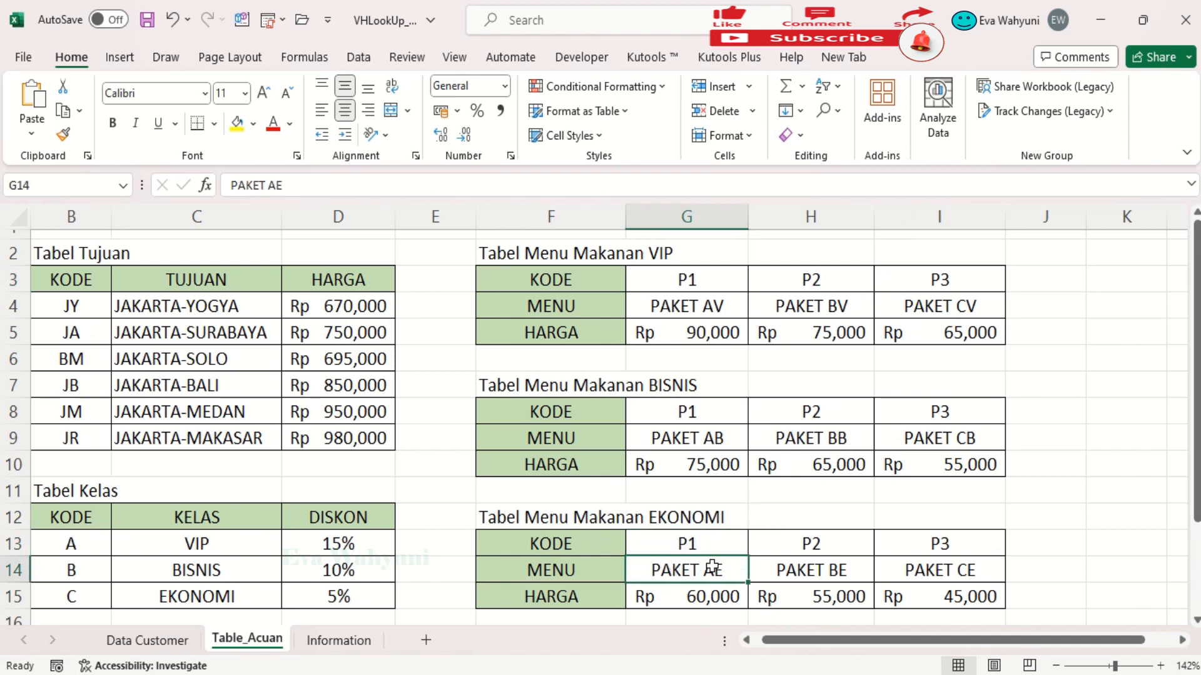
{"action": "left_click_drag", "start_coordinate": [332, 193], "coordinate": [201, 199]}
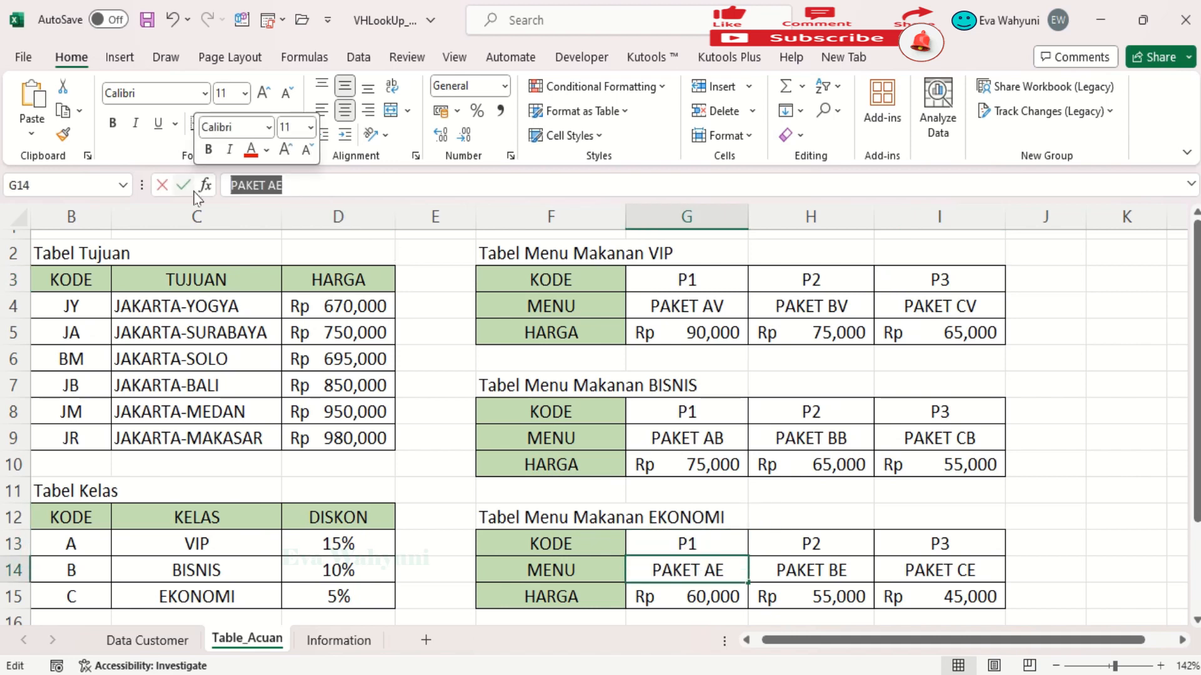
{"action": "key", "text": "Return"}
{"action": "left_click", "coordinate": [147, 640]}
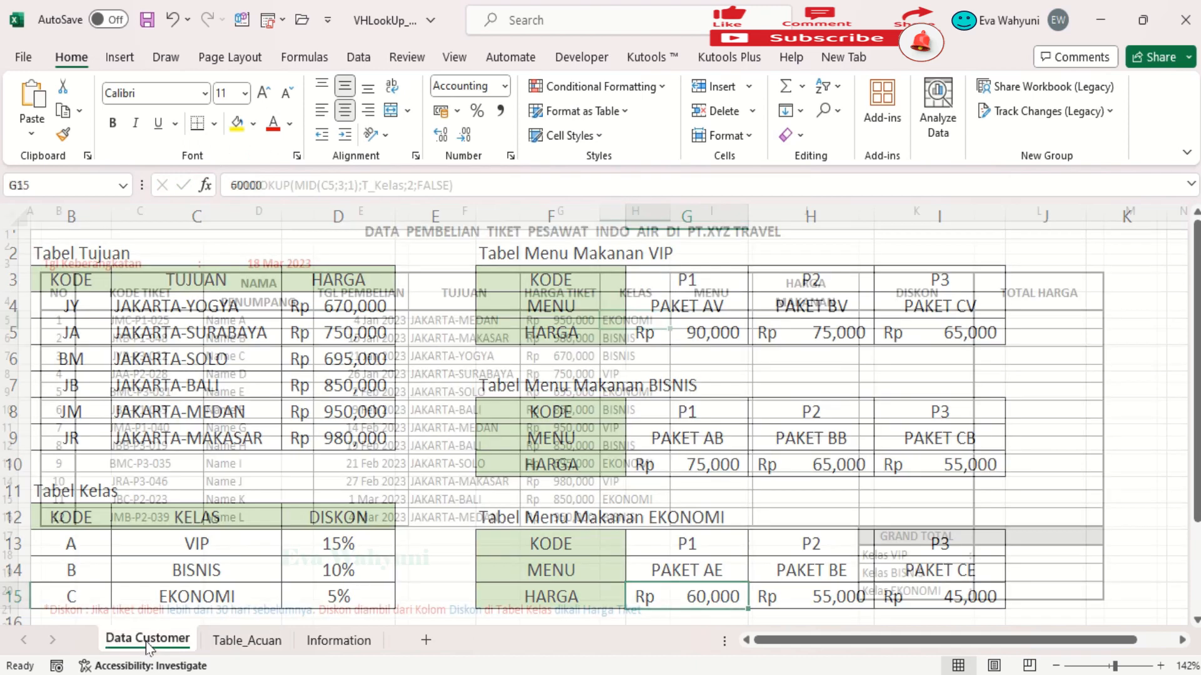
Try to enter =MID(C5;5;5;2) in MENU cell I5 to extract the menu code.
{"action": "left_click", "coordinate": [692, 327]}
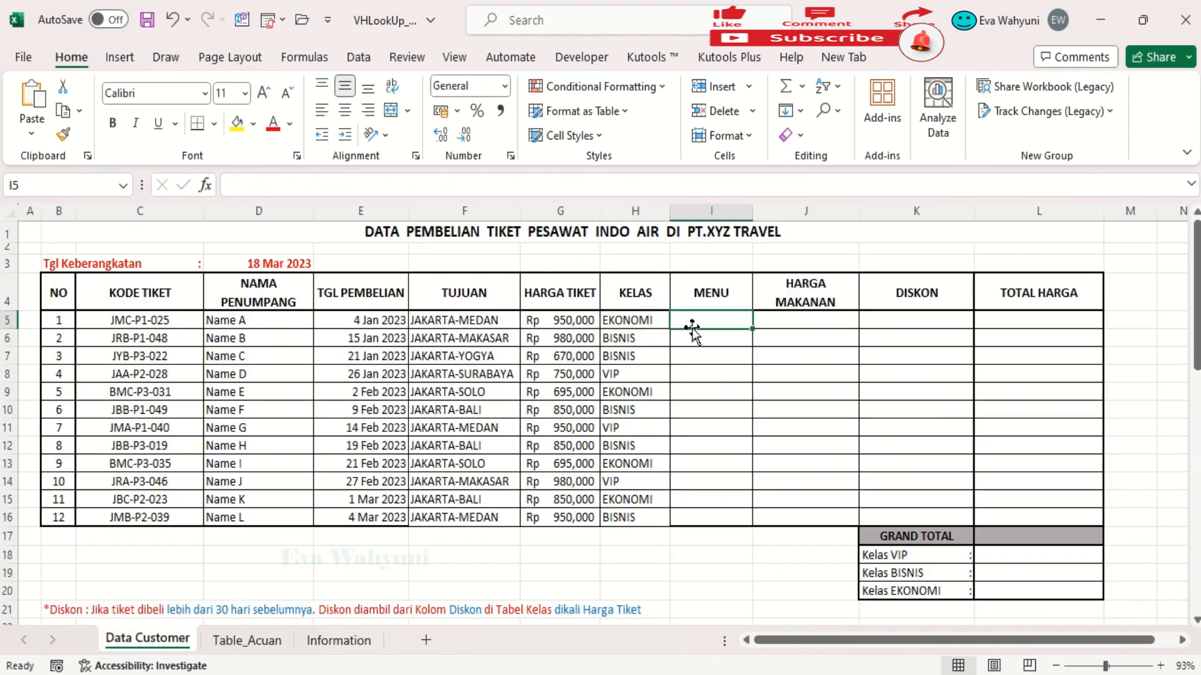
{"action": "type", "text": "=MID("}
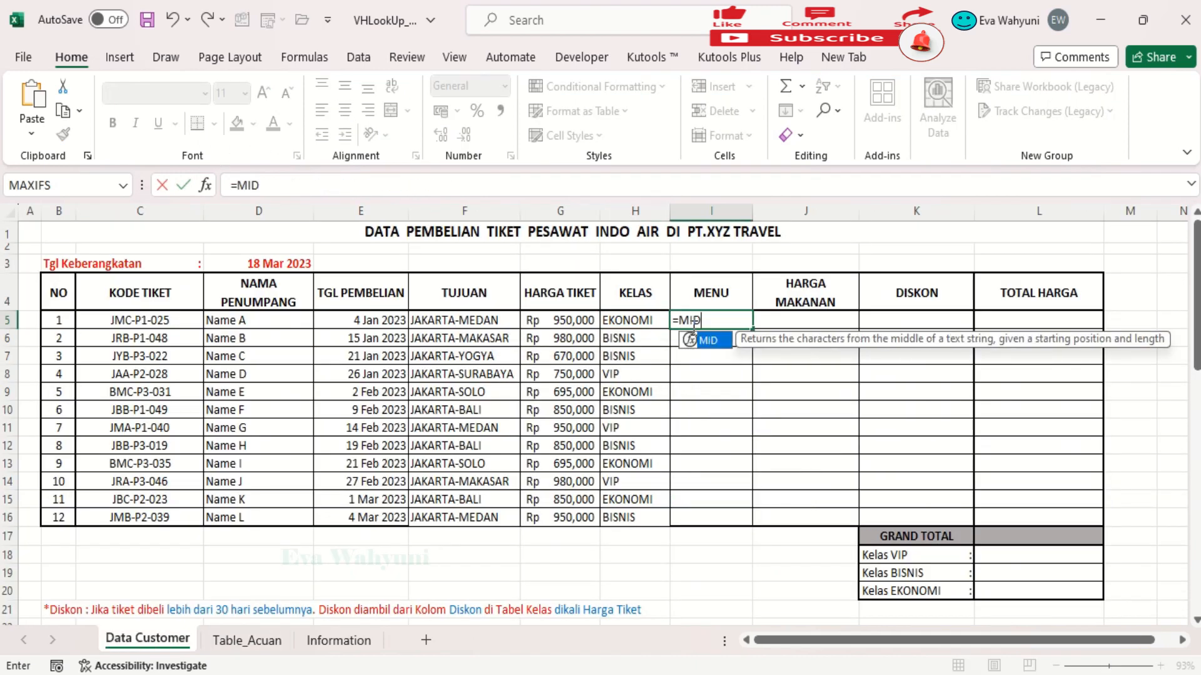
{"action": "left_click", "coordinate": [181, 321]}
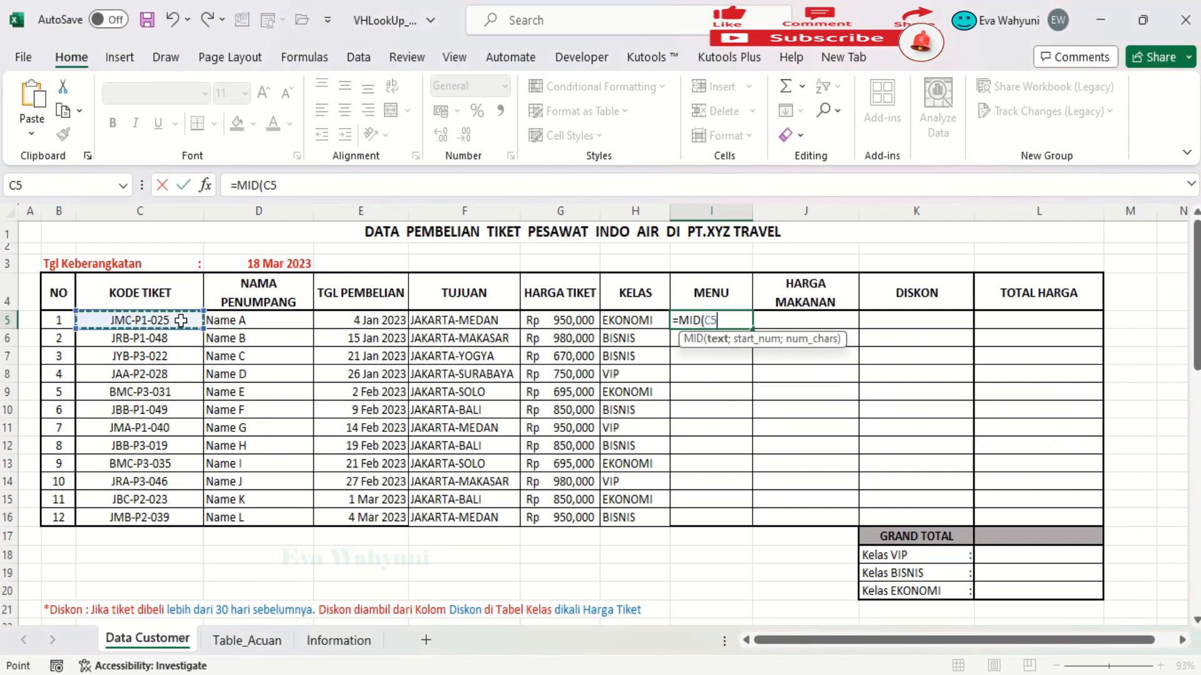
{"action": "type", "text": ";"}
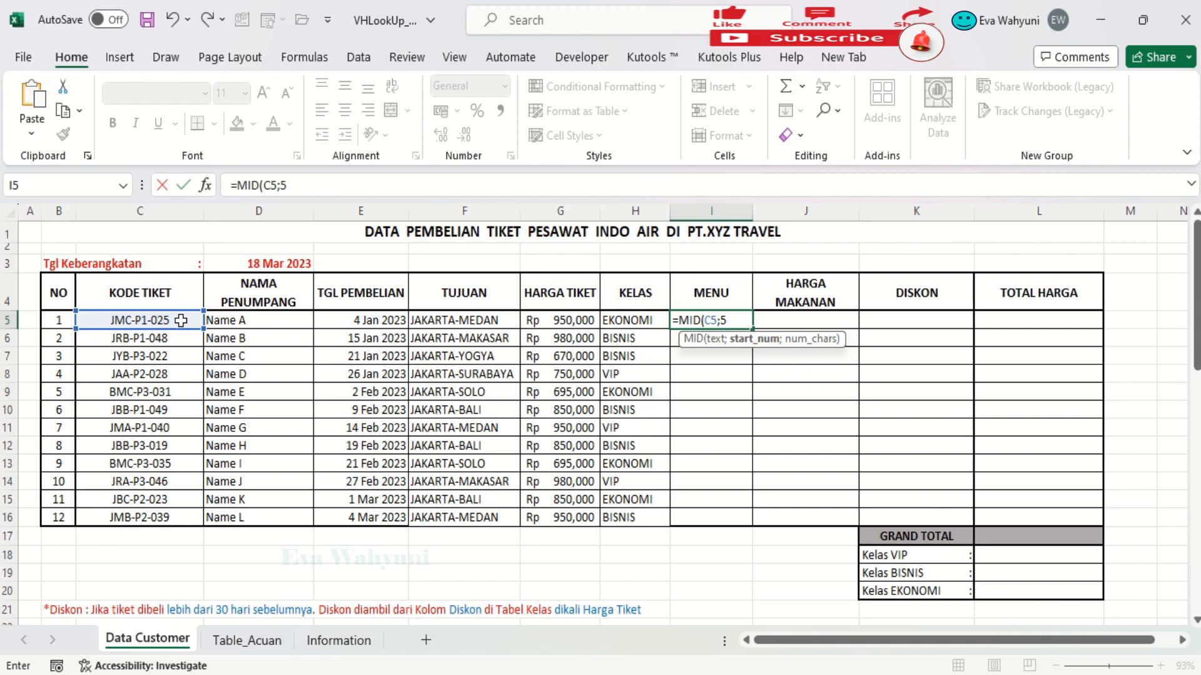
{"action": "type", "text": "5;5"}
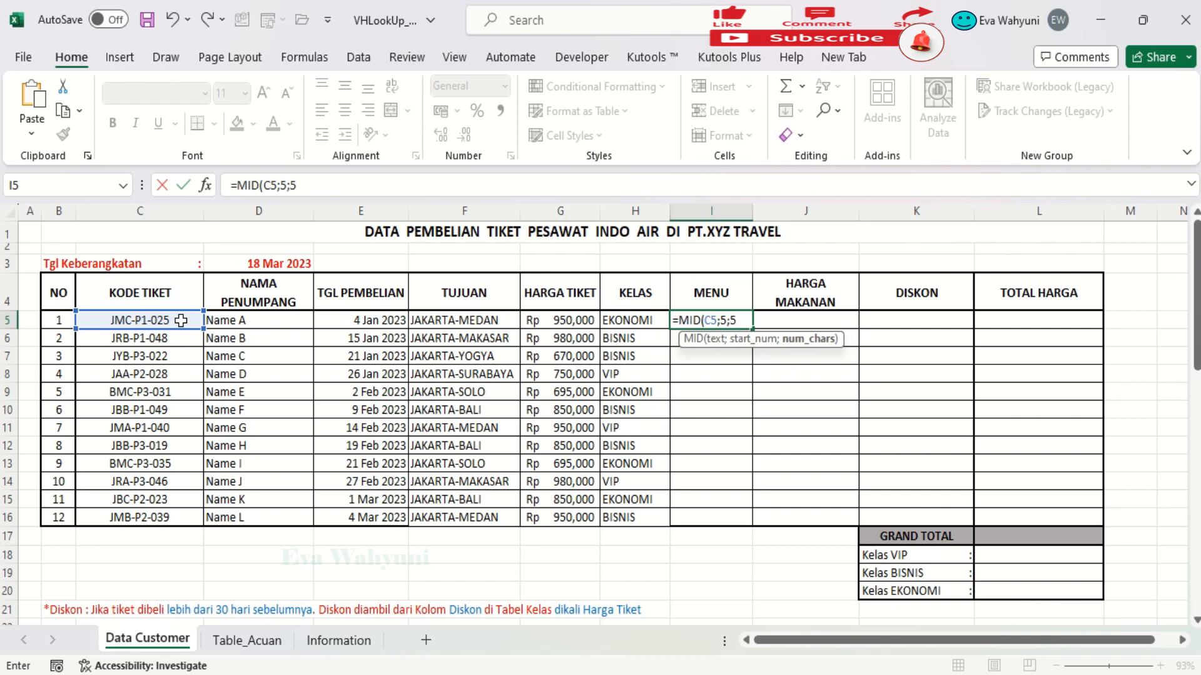
{"action": "type", "text": ";2"}
{"action": "key", "text": "Return"}
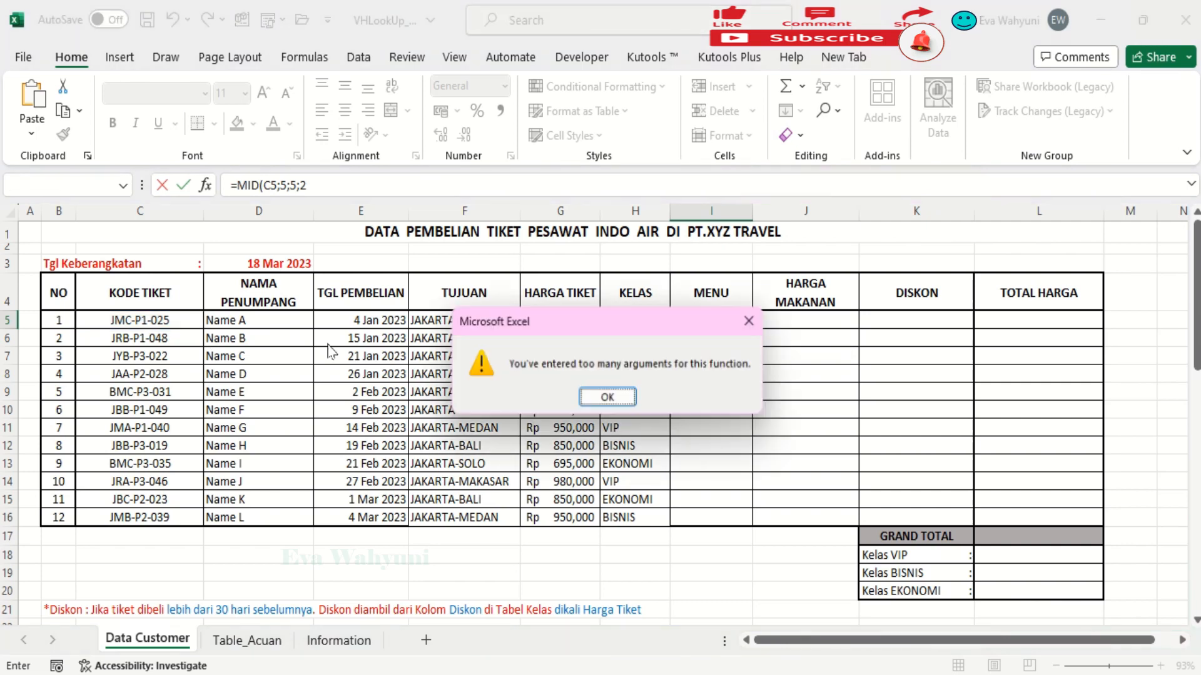
{"action": "left_click", "coordinate": [749, 320]}
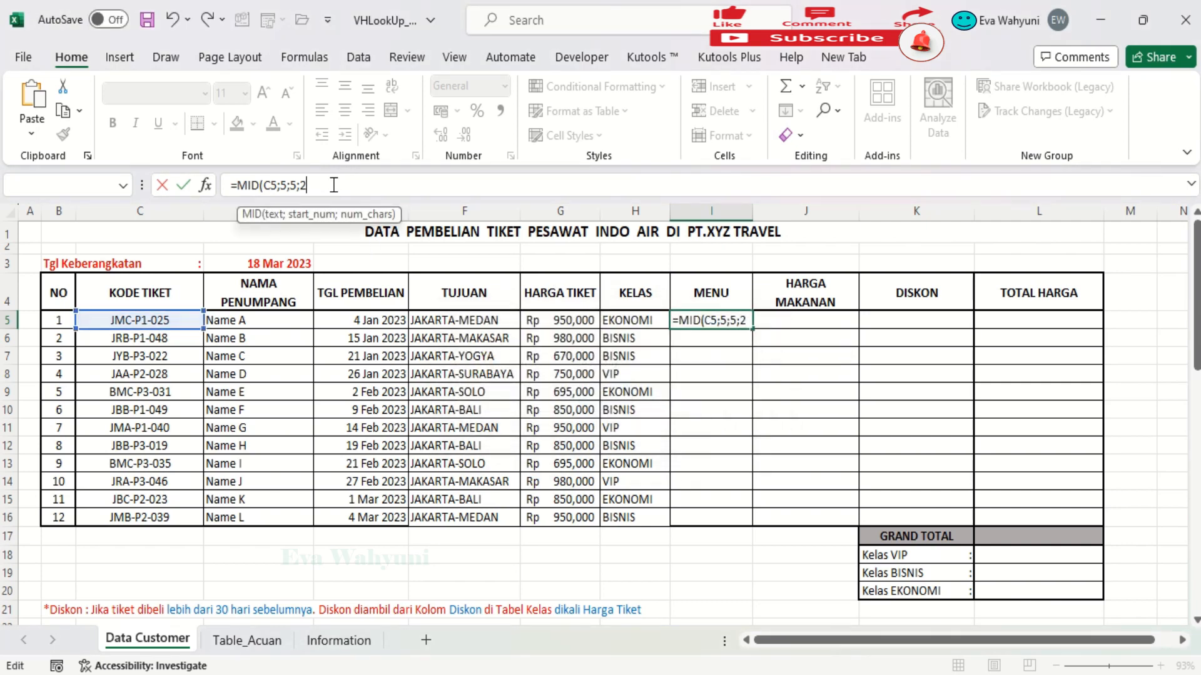
Correct the formula in I5 to =MID(C5;5;2) and copy it down to I16.
{"action": "key", "text": "BackSpace"}
{"action": "key", "text": "BackSpace"}
{"action": "type", "text": "2)"}
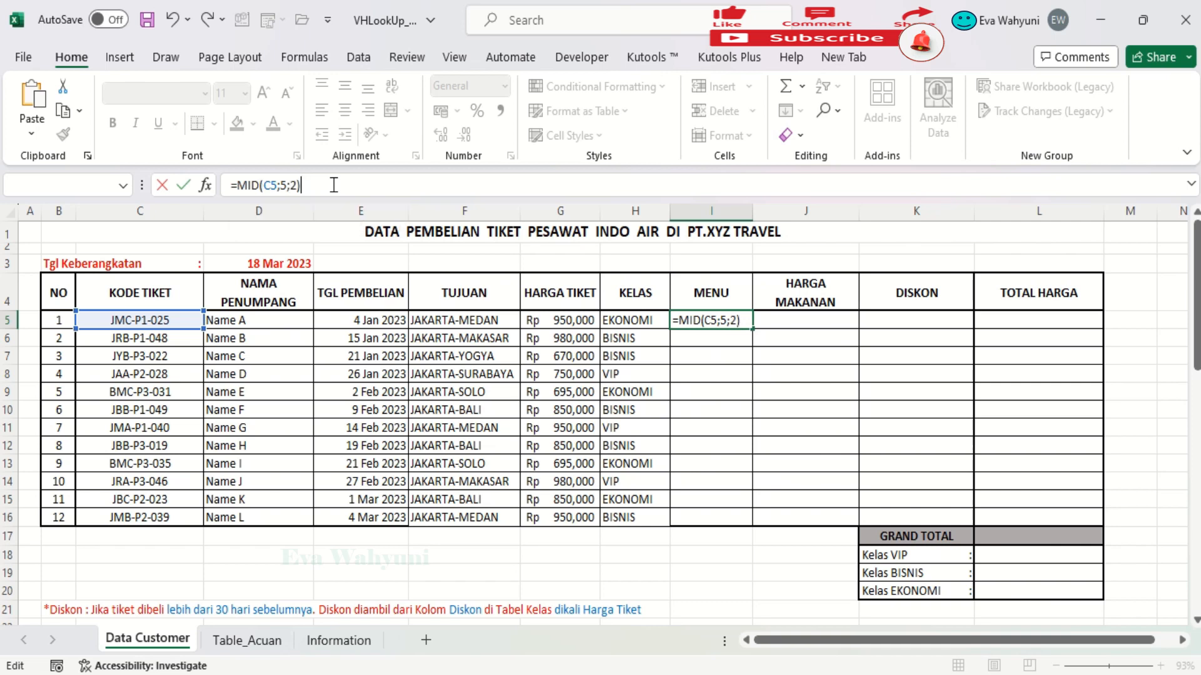
{"action": "key", "text": "Return"}
{"action": "left_click", "coordinate": [719, 320]}
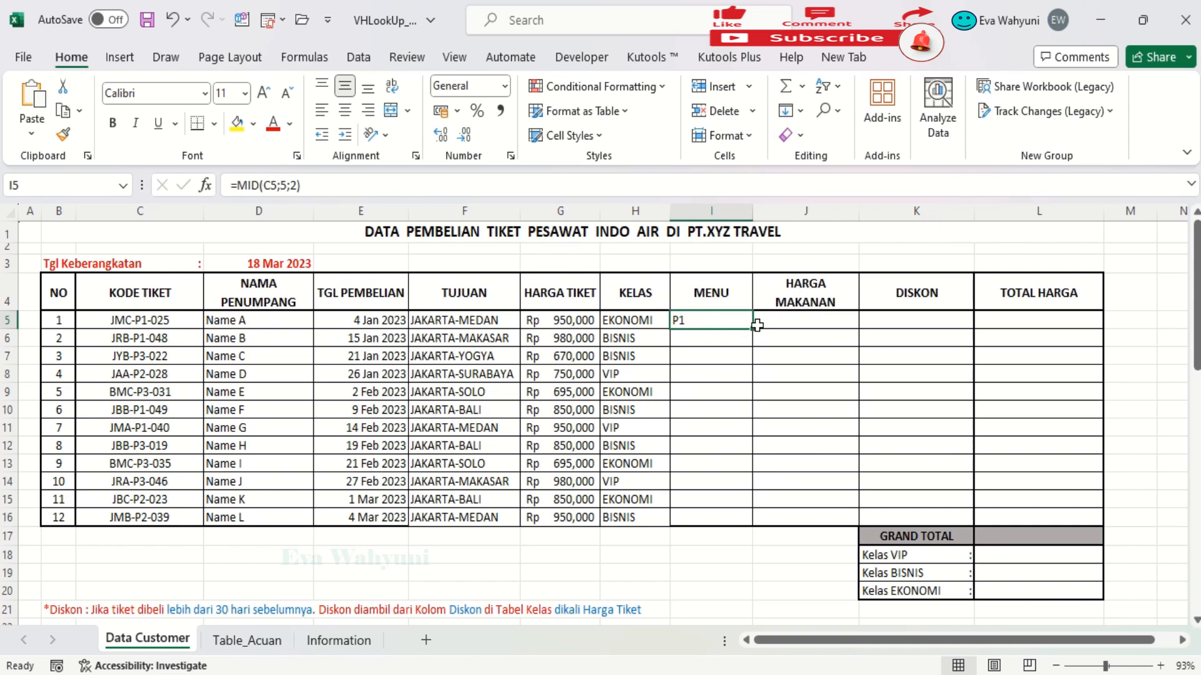
{"action": "left_click_drag", "start_coordinate": [757, 327], "coordinate": [754, 529]}
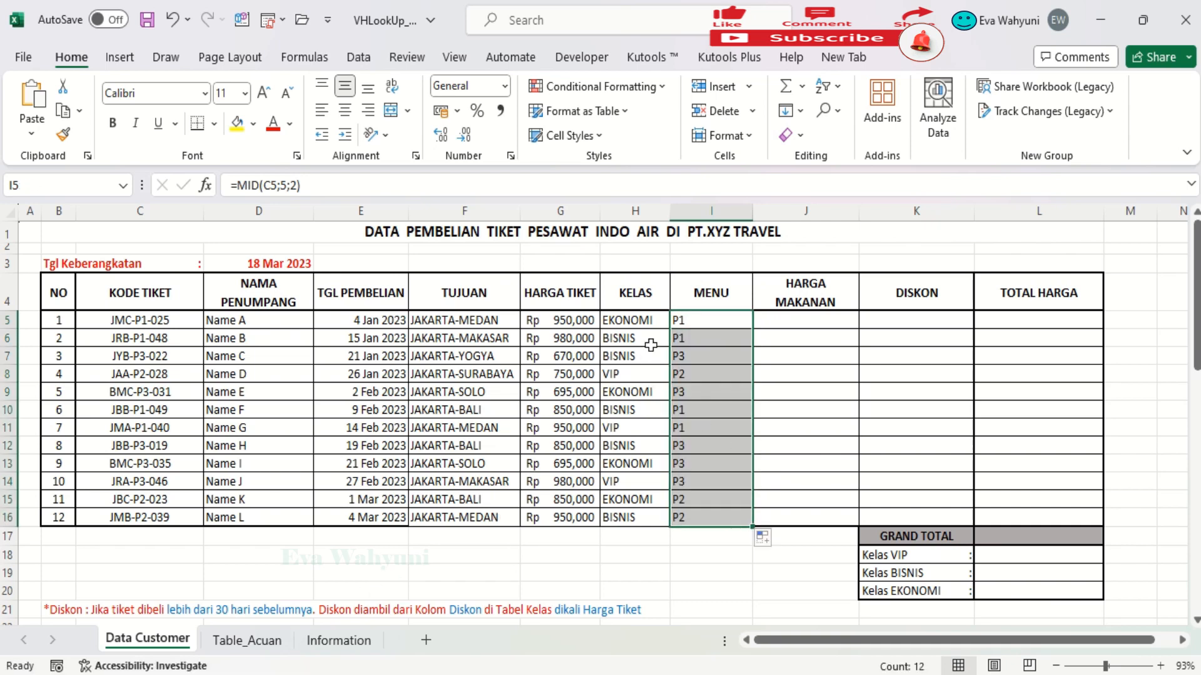
Check the first ticket's class and menu code against the P1 package in Tabel Menu Makanan EKONOMI, and return to Data Customer.
{"action": "left_click", "coordinate": [687, 318]}
{"action": "left_click", "coordinate": [639, 320]}
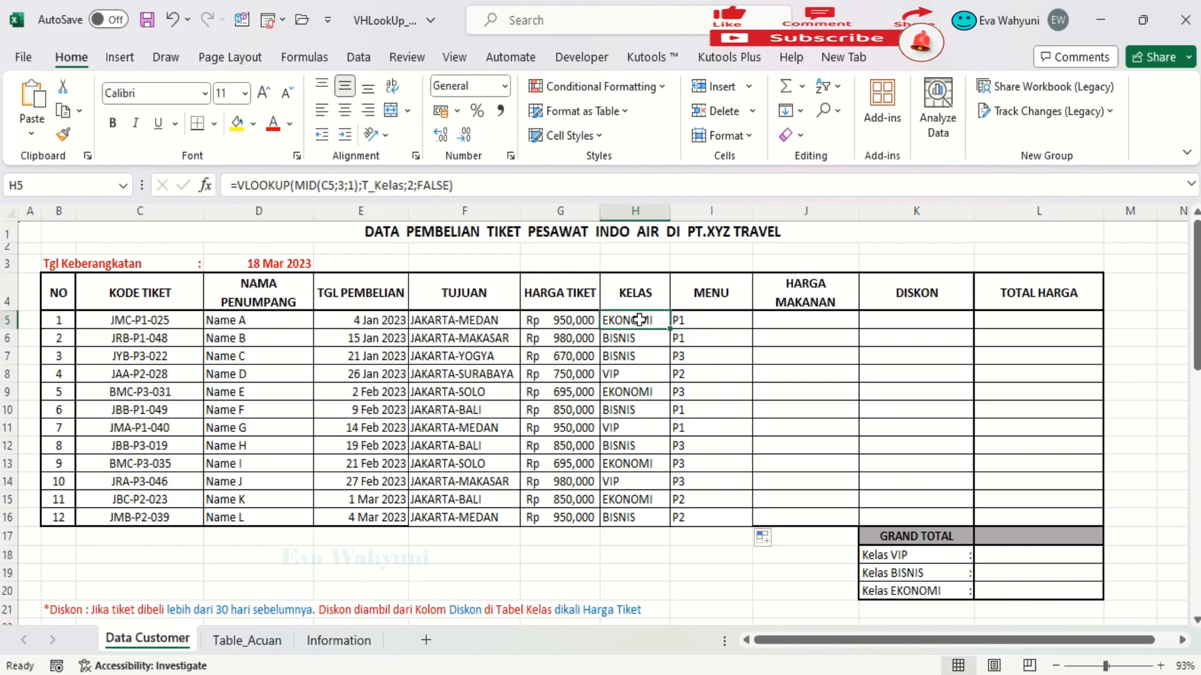
{"action": "left_click", "coordinate": [691, 320]}
{"action": "left_click", "coordinate": [640, 320]}
{"action": "left_click", "coordinate": [283, 643]}
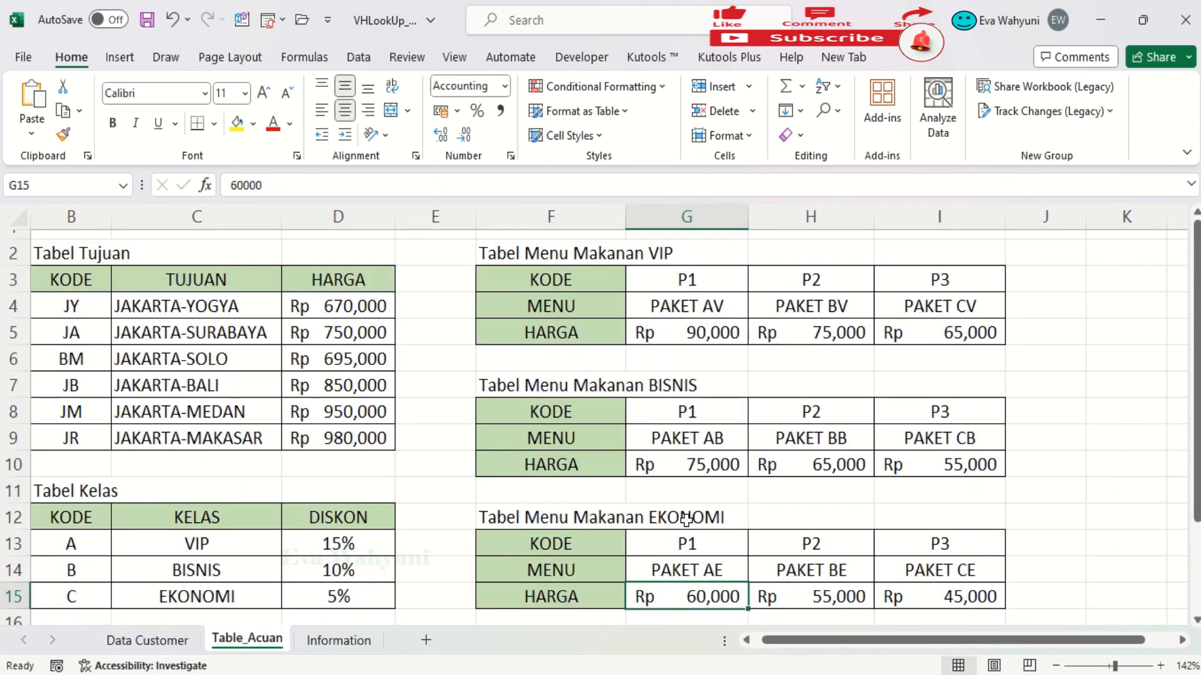
{"action": "left_click", "coordinate": [691, 541]}
{"action": "left_click", "coordinate": [666, 496]}
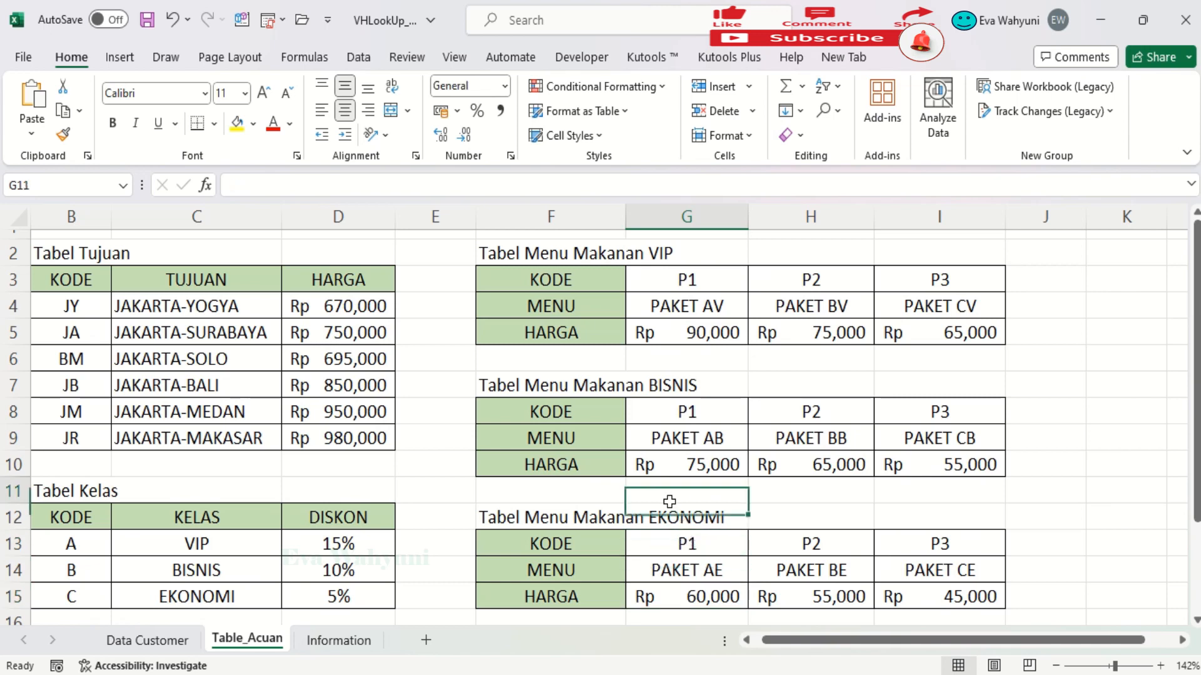
{"action": "left_click", "coordinate": [572, 524]}
{"action": "left_click", "coordinate": [663, 541]}
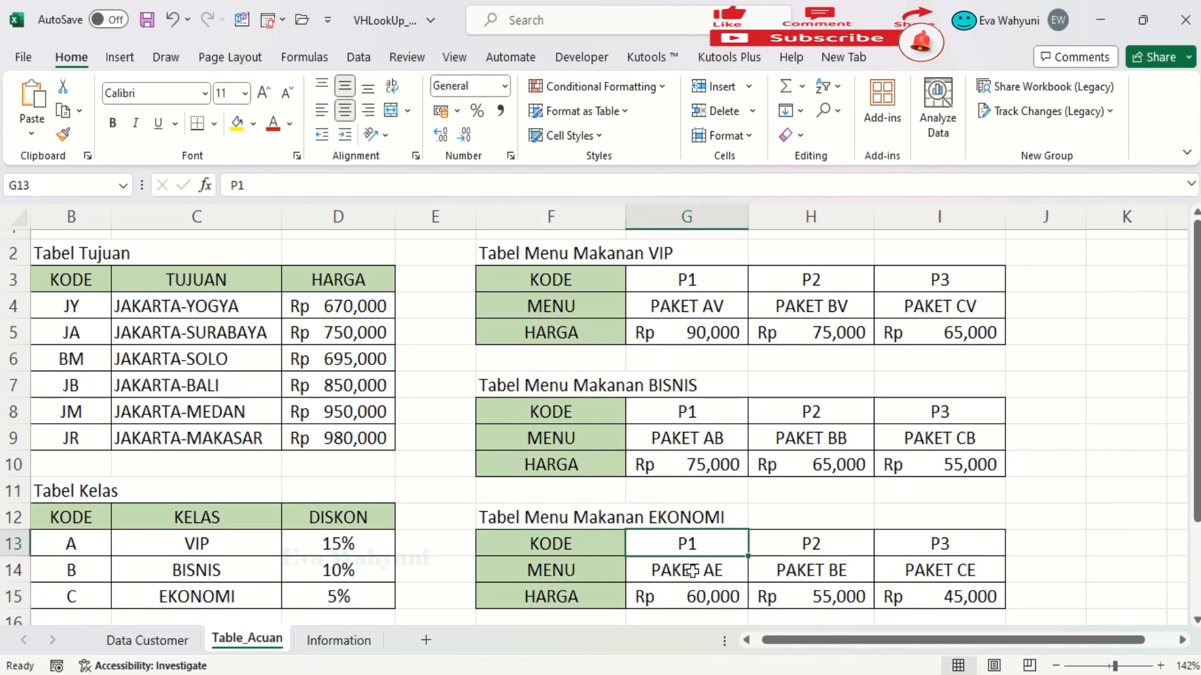
{"action": "left_click", "coordinate": [673, 572]}
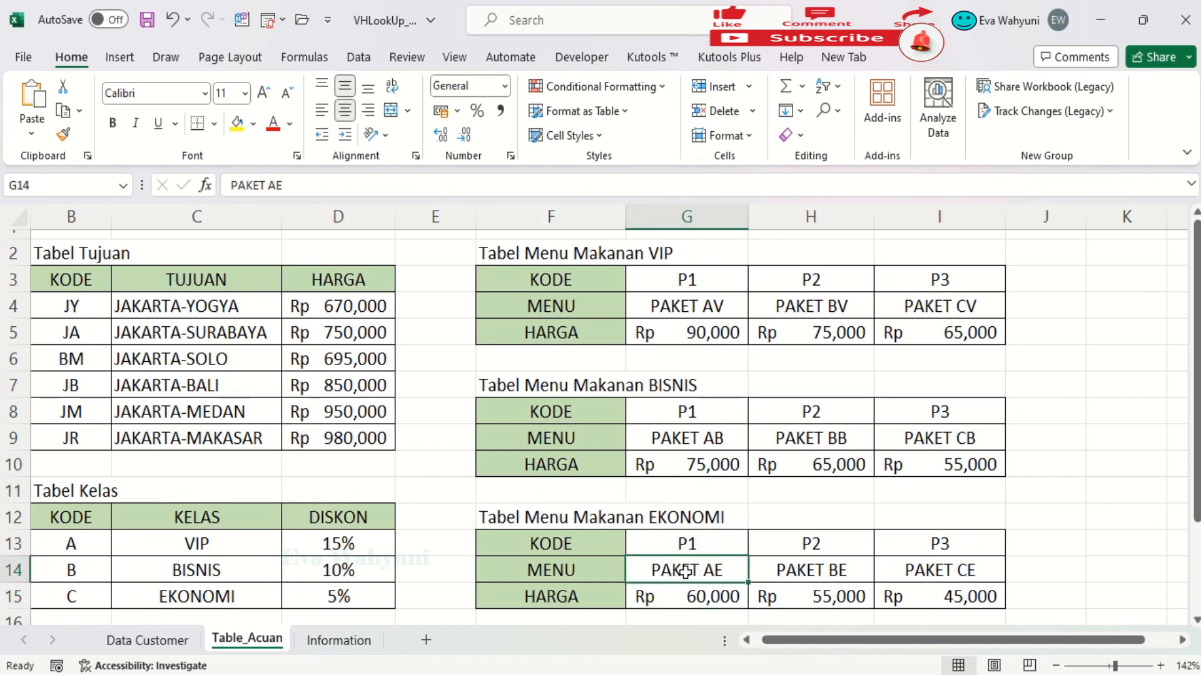
{"action": "left_click", "coordinate": [178, 643]}
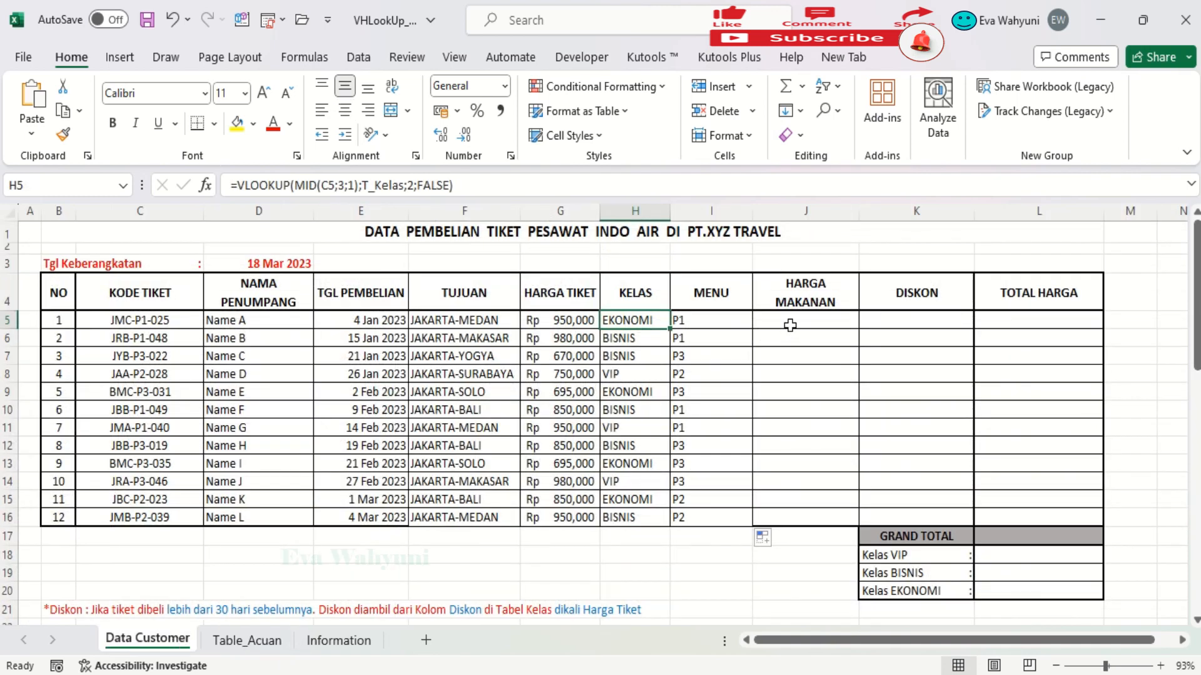
Wrap the MID formula in MENU cell I5 in an HLOOKUP function, using MID(C5;5;2) as the lookup value.
{"action": "left_click", "coordinate": [703, 320]}
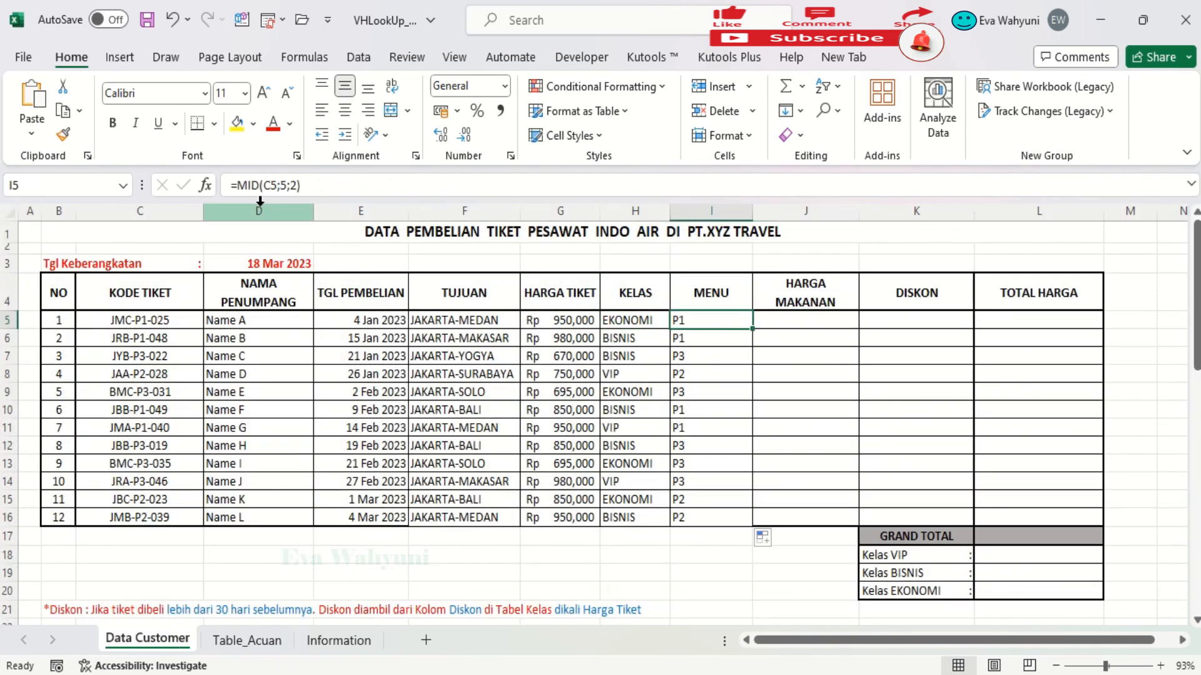
{"action": "left_click", "coordinate": [238, 185]}
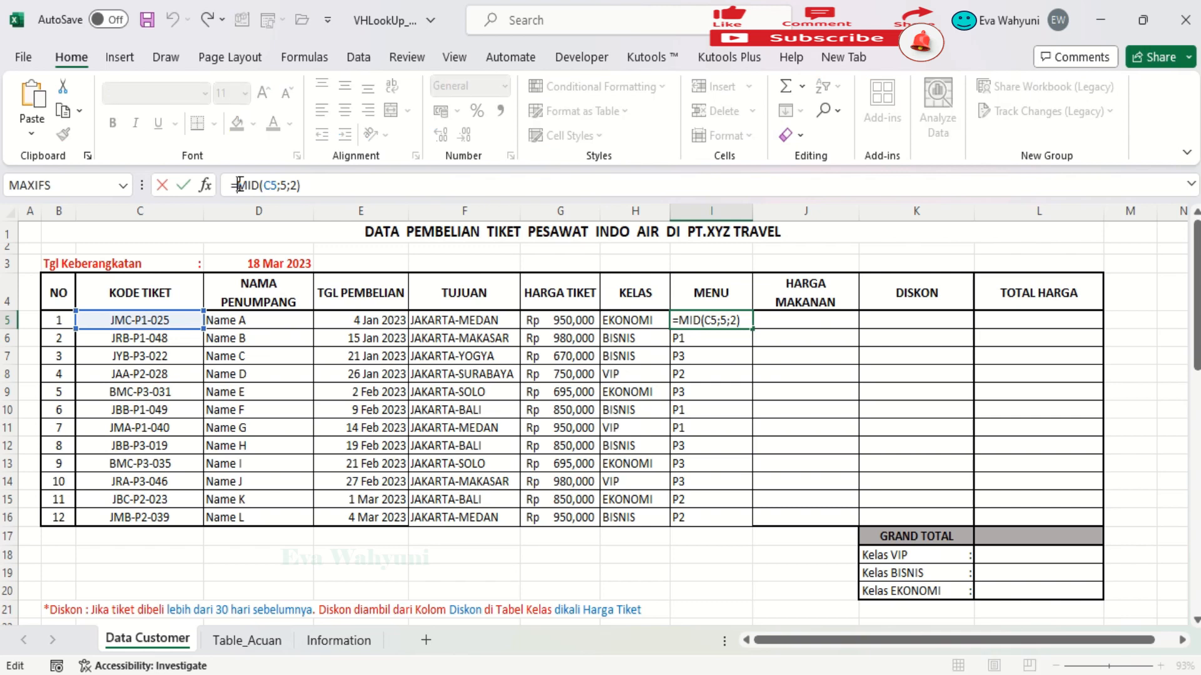
{"action": "type", "text": "="}
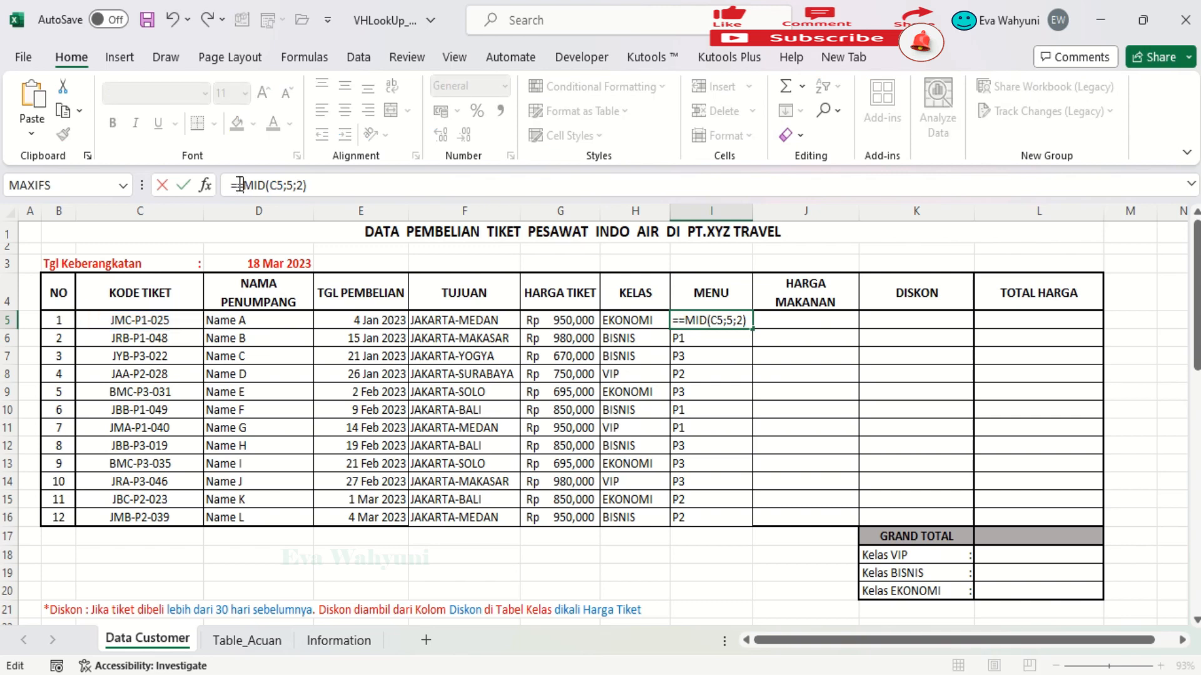
{"action": "type", "text": "V"}
{"action": "key", "text": "BackSpace"}
{"action": "type", "text": "HL"}
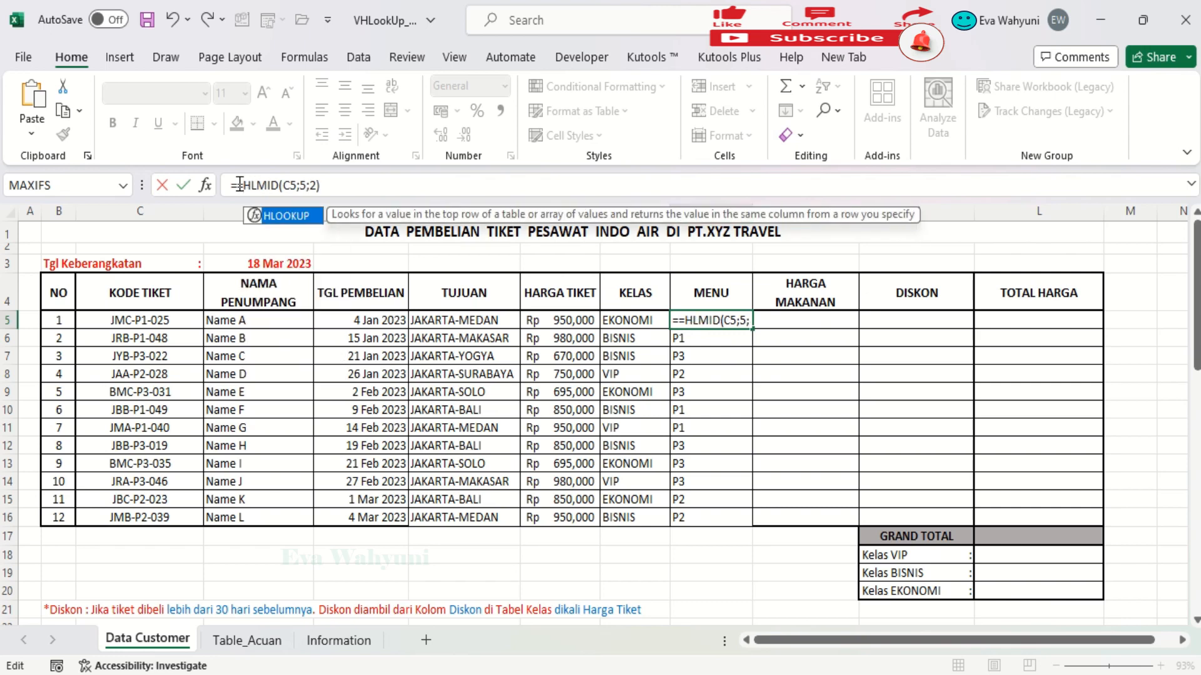
{"action": "type", "text": "OO"}
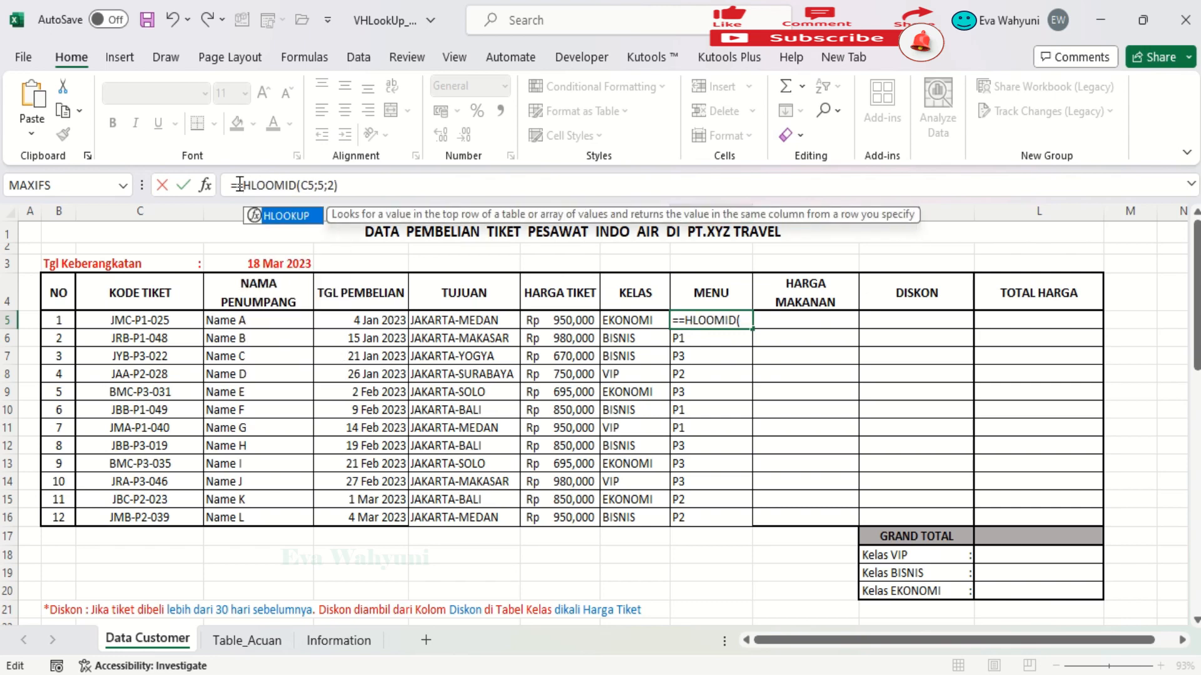
{"action": "double_click", "coordinate": [287, 219]}
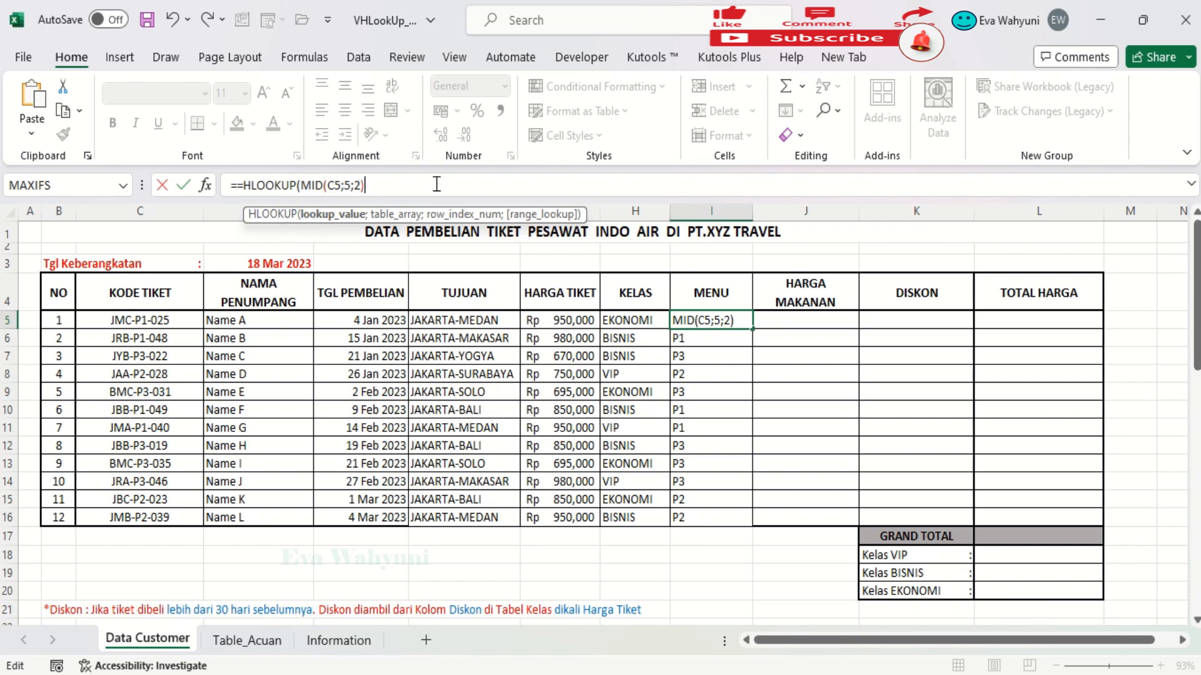
Complete the formula in I5 as =HLOOKUP(MID(C5;5;2);T_Menu_Ekonomi;2), accept the typo correction, and copy it down to I16.
{"action": "type", "text": ";"}
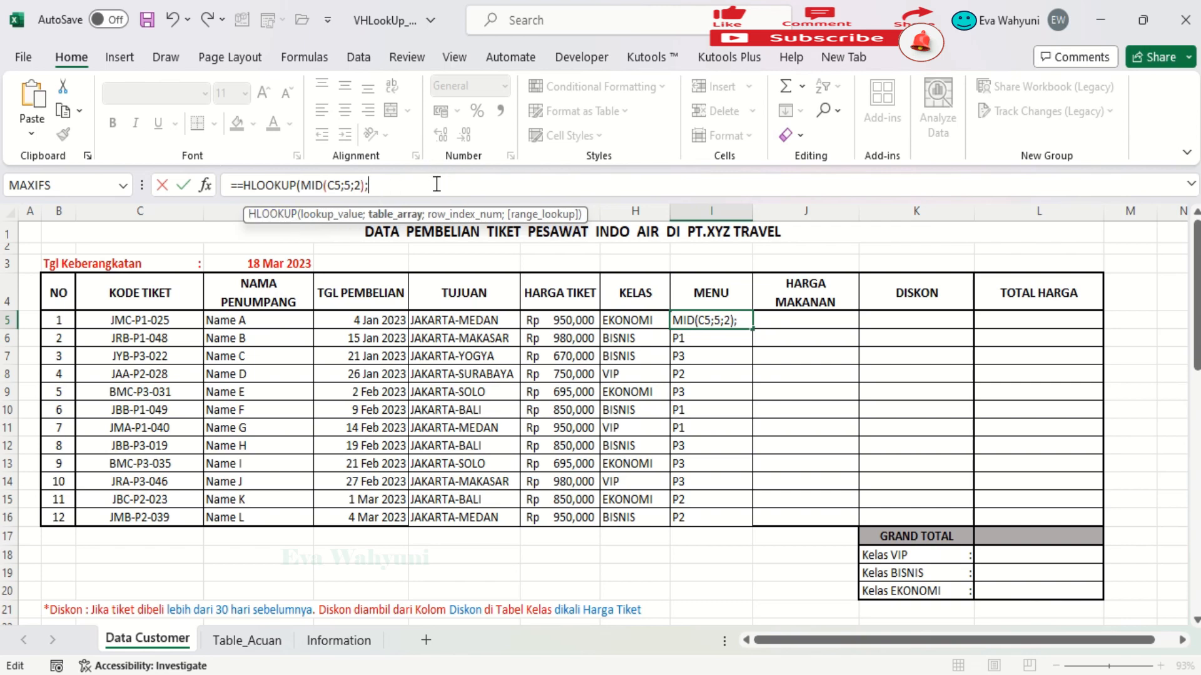
{"action": "type", "text": "T"}
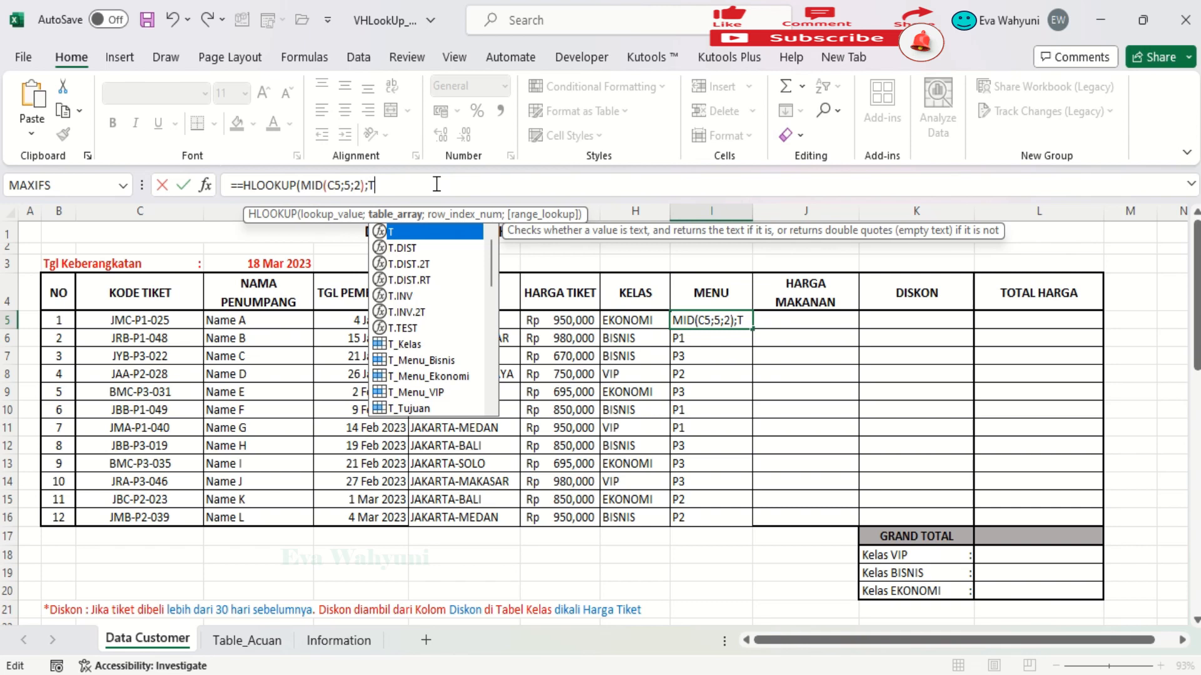
{"action": "double_click", "coordinate": [448, 376]}
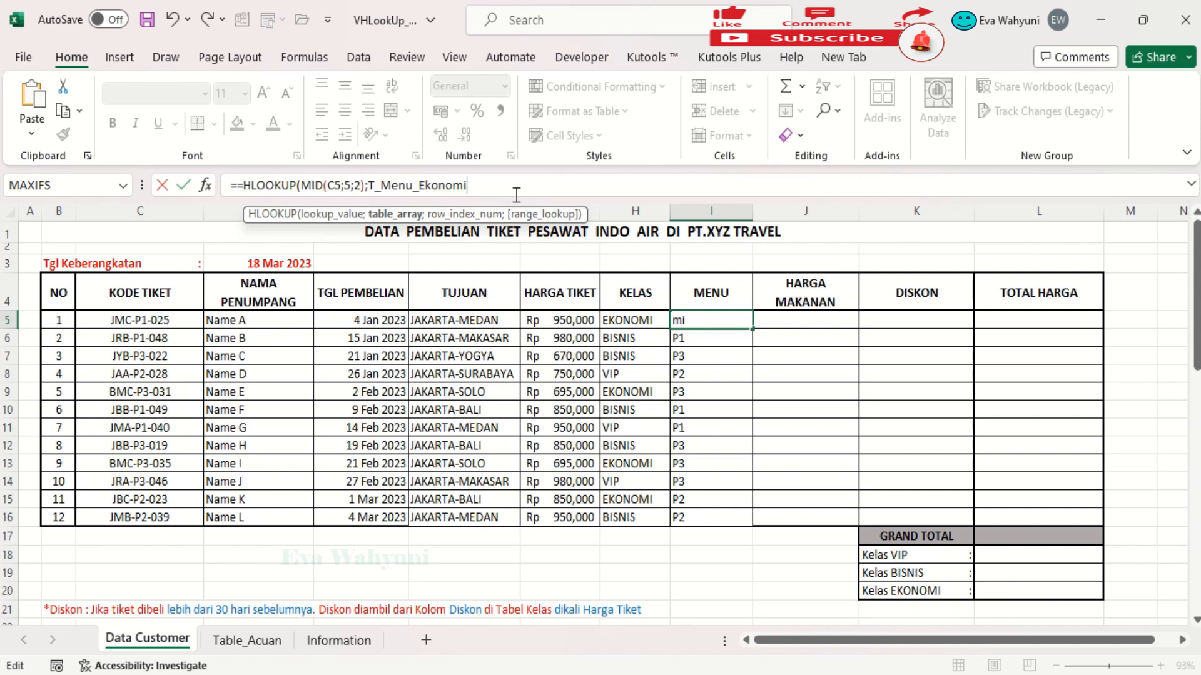
{"action": "type", "text": ";"}
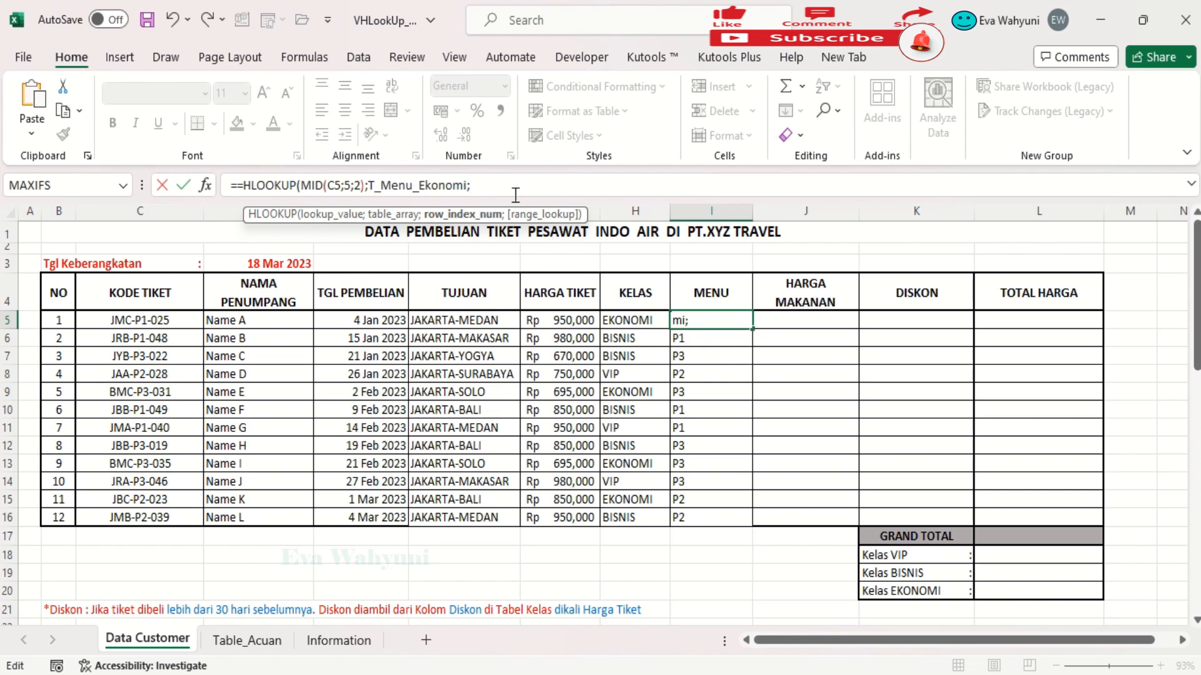
{"action": "type", "text": "2)"}
{"action": "key", "text": "Return"}
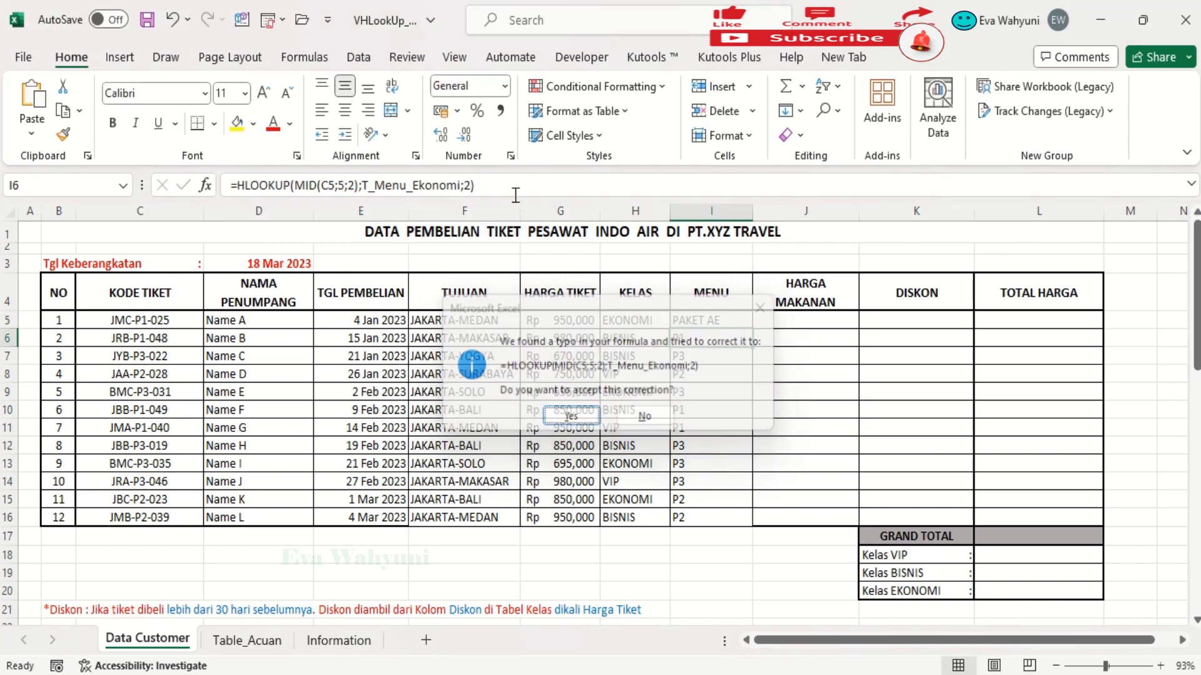
{"action": "left_click", "coordinate": [716, 318]}
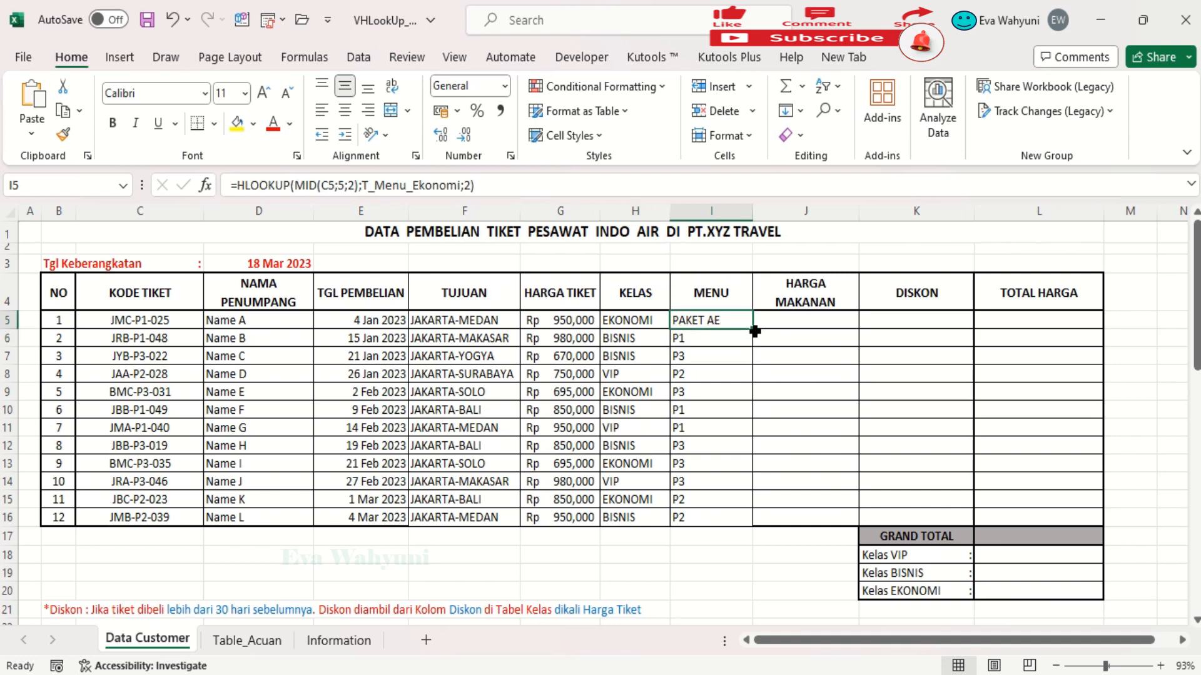
{"action": "left_click_drag", "start_coordinate": [752, 328], "coordinate": [758, 526]}
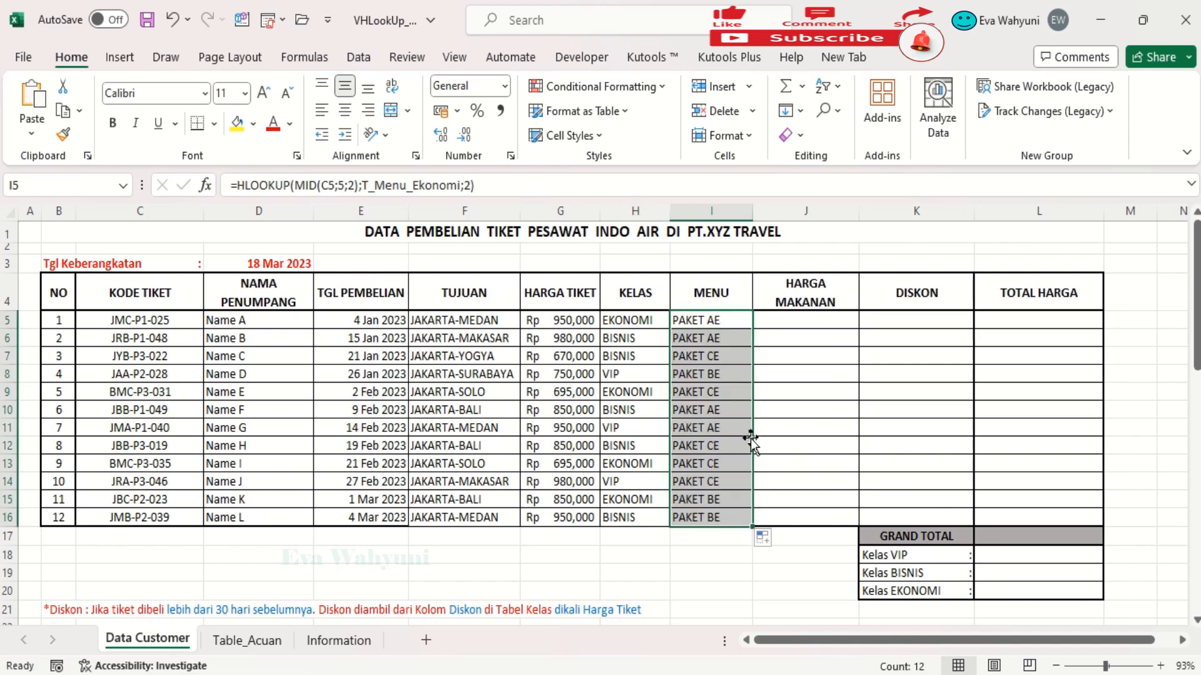
Compare the filled MENU names with the P2 and P3 packages in Tabel Menu Makanan EKONOMI on Table_Acuan.
{"action": "left_click", "coordinate": [247, 639]}
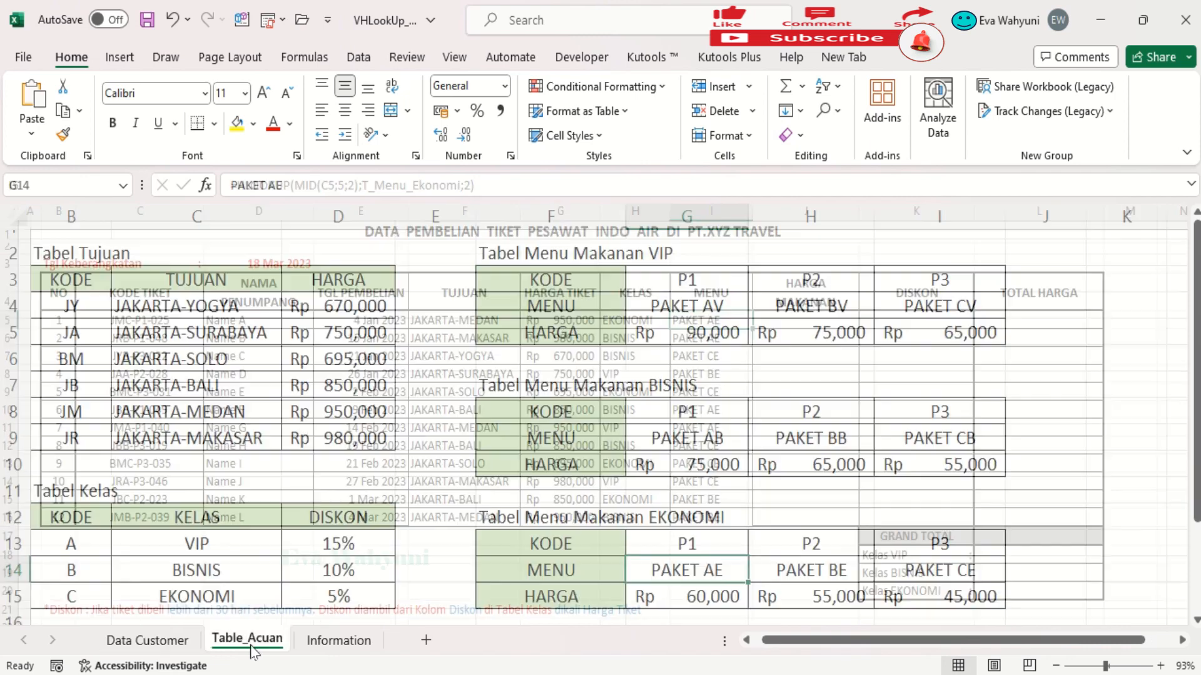
{"action": "left_click", "coordinate": [785, 569]}
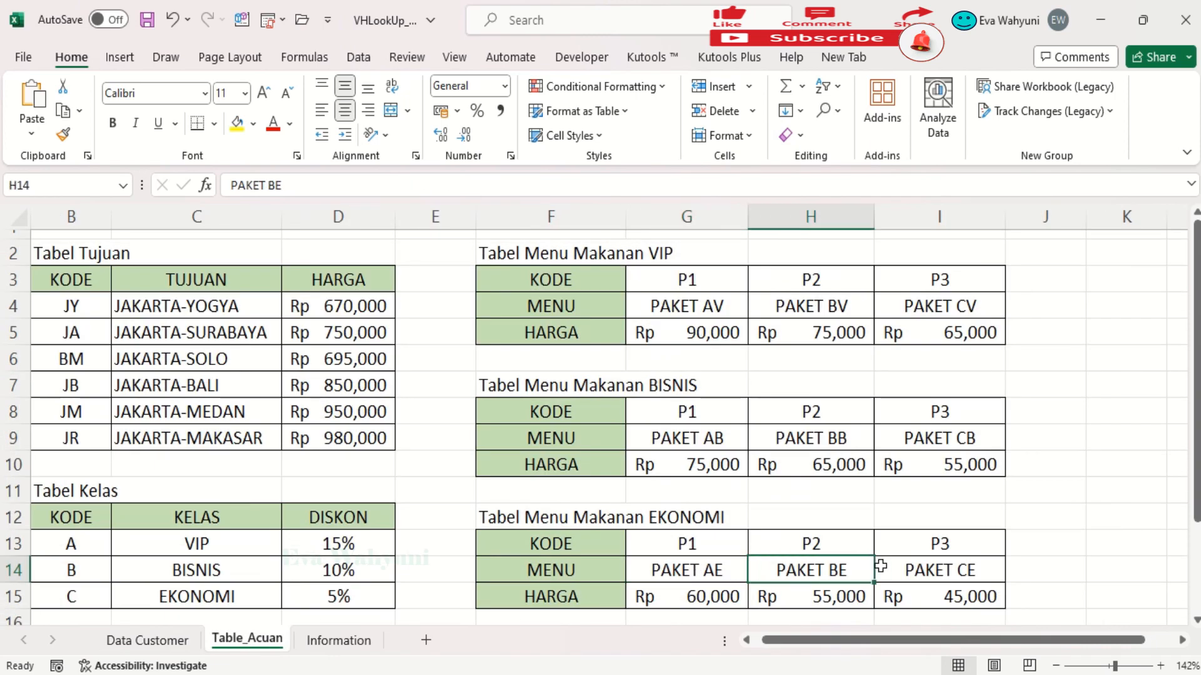
{"action": "left_click", "coordinate": [920, 566]}
{"action": "left_click", "coordinate": [150, 638]}
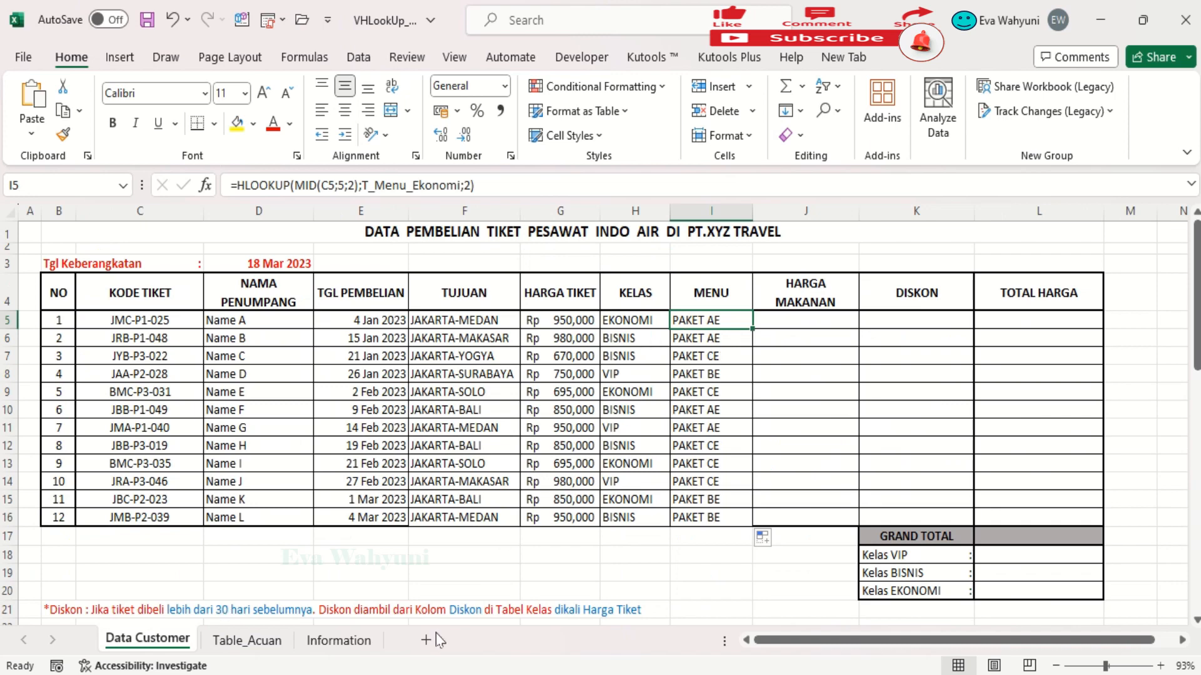
{"action": "left_click", "coordinate": [245, 641]}
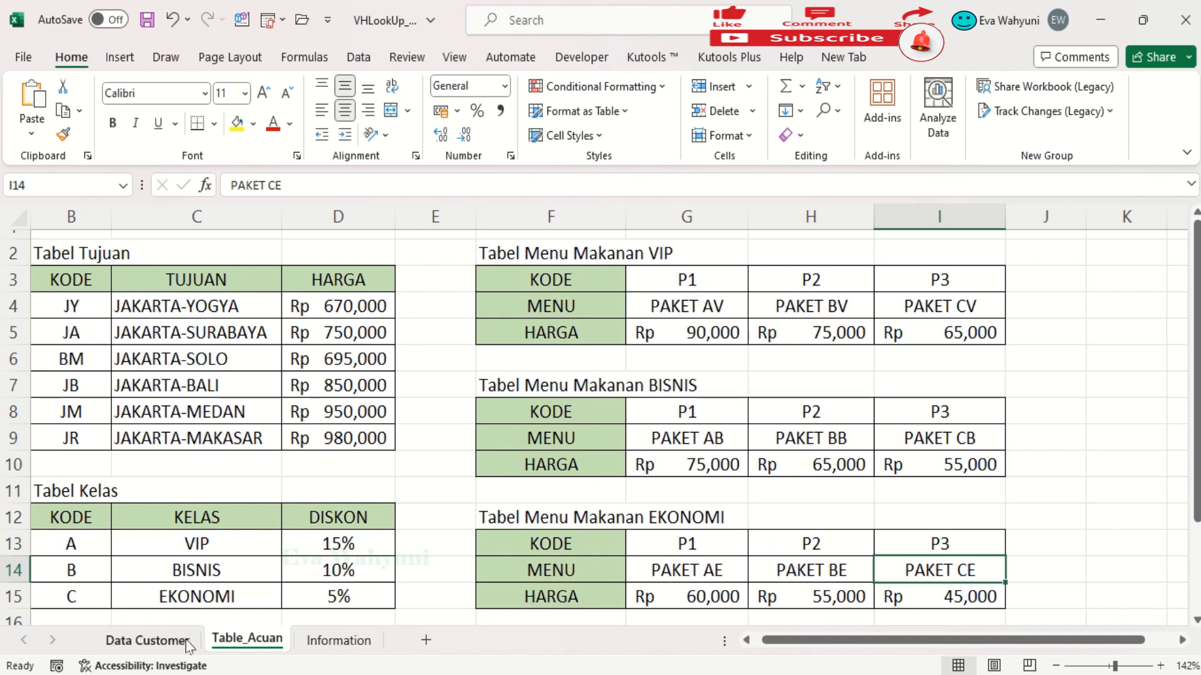
{"action": "left_click", "coordinate": [147, 640]}
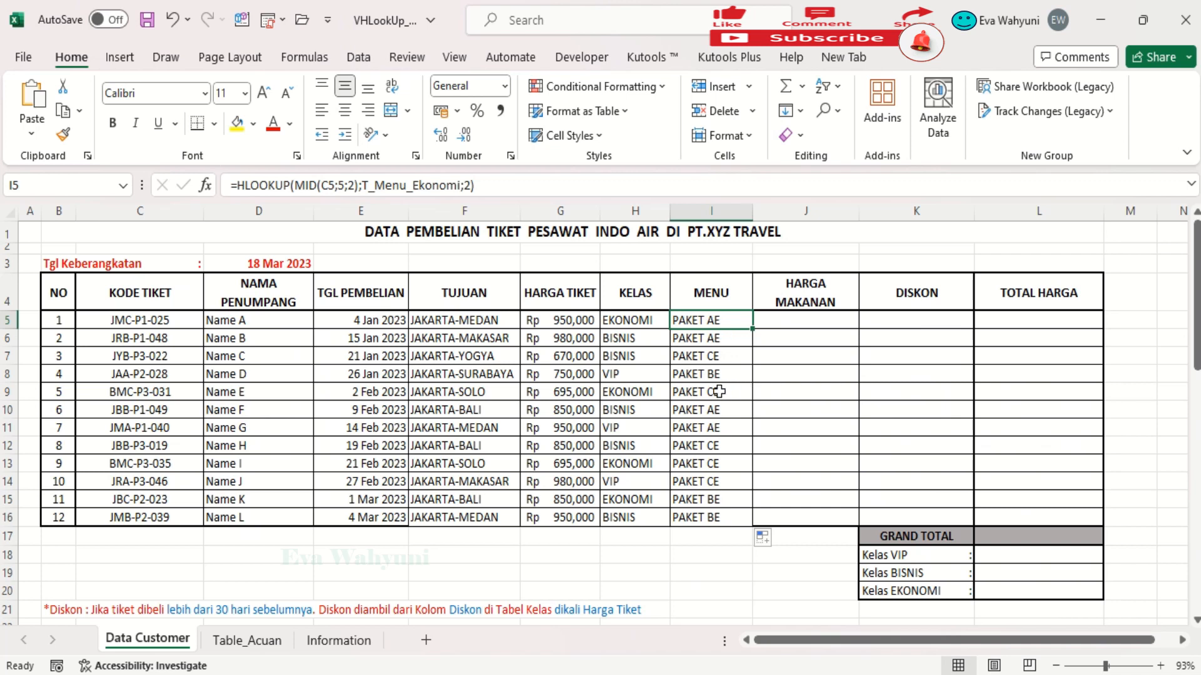
Examine the KELAS and MENU entries of the BISNIS and VIP tickets in rows 6 to 8.
{"action": "left_click", "coordinate": [706, 340]}
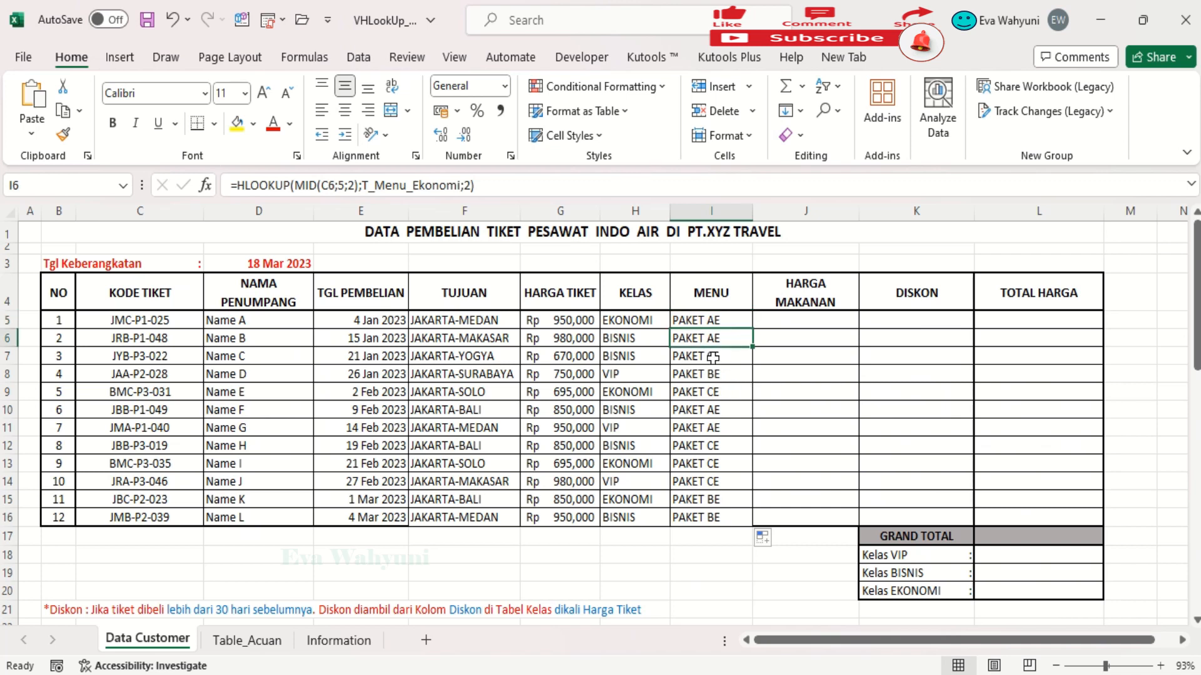
{"action": "left_click", "coordinate": [713, 358]}
{"action": "left_click", "coordinate": [712, 339]}
{"action": "left_click", "coordinate": [632, 339]}
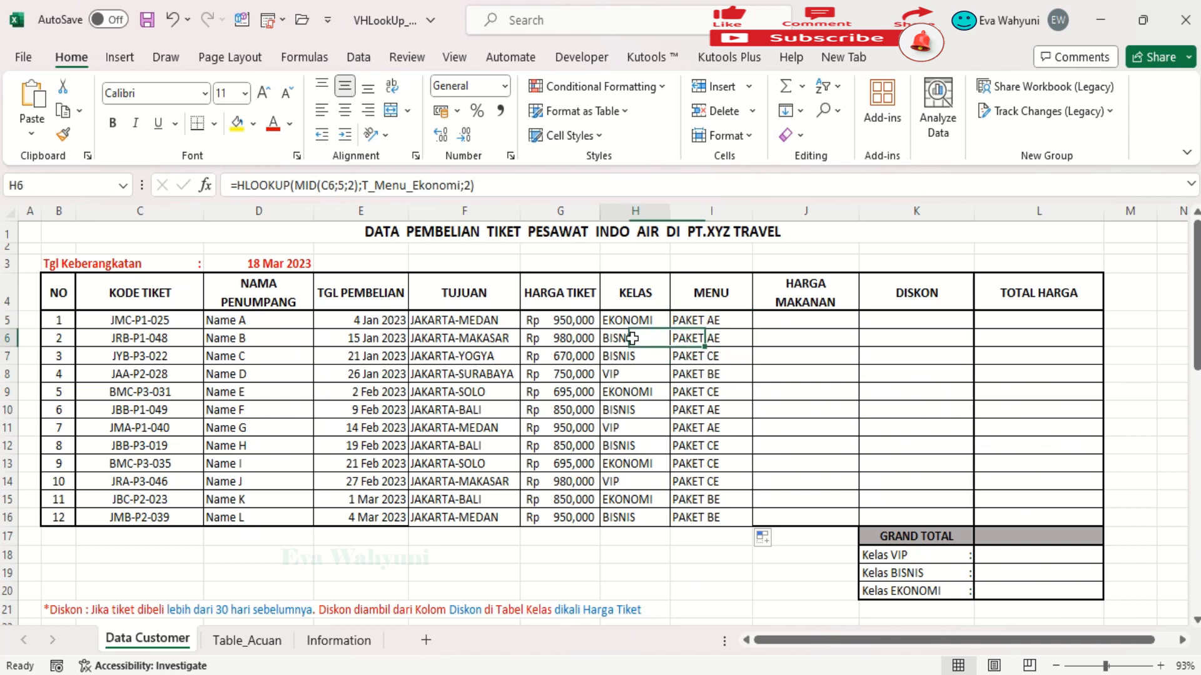
{"action": "left_click_drag", "start_coordinate": [632, 338], "coordinate": [708, 358]}
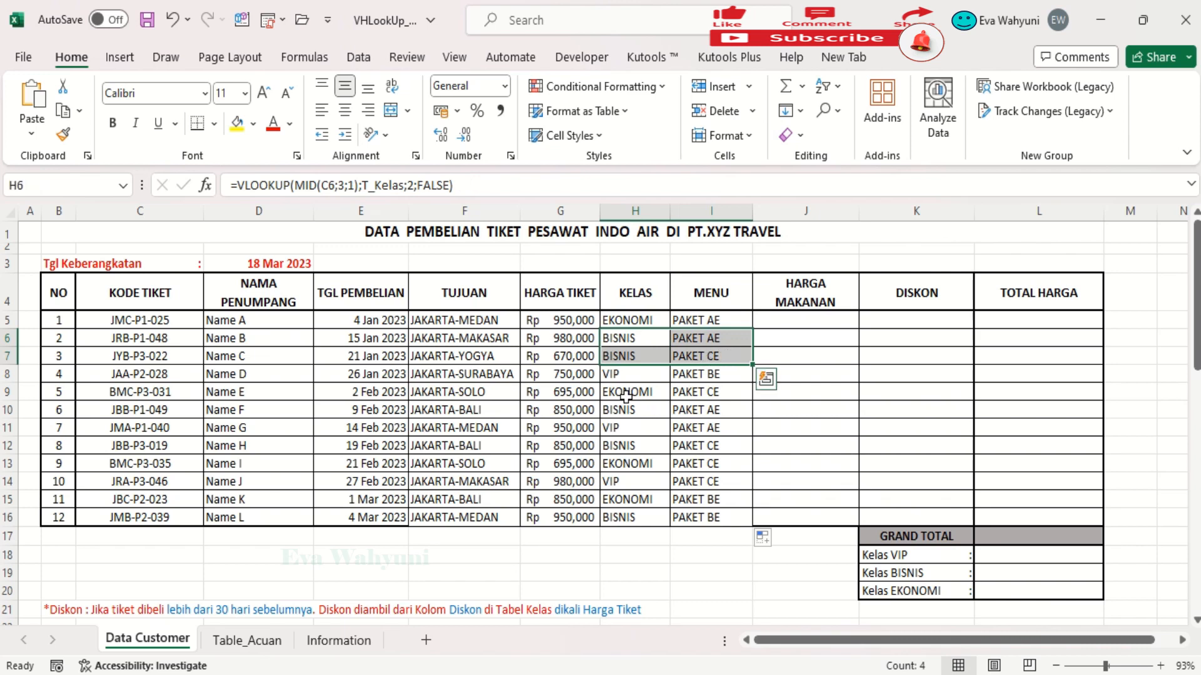
{"action": "left_click_drag", "start_coordinate": [616, 374], "coordinate": [719, 338]}
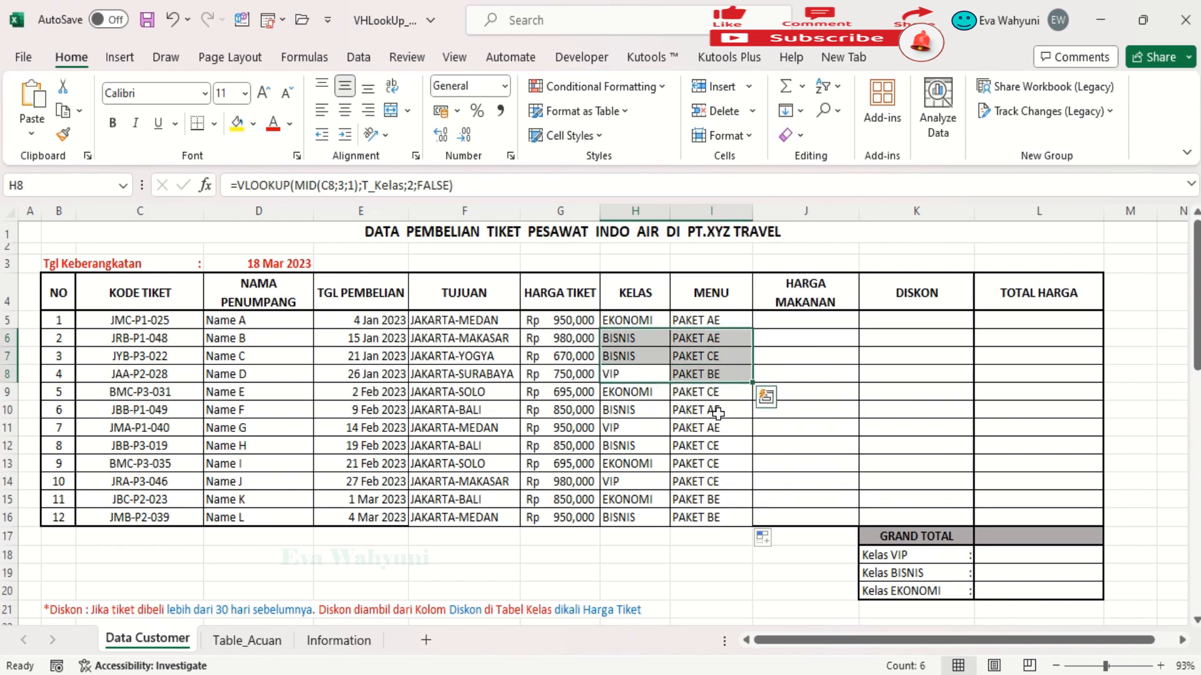
{"action": "left_click", "coordinate": [634, 375]}
{"action": "left_click", "coordinate": [651, 338]}
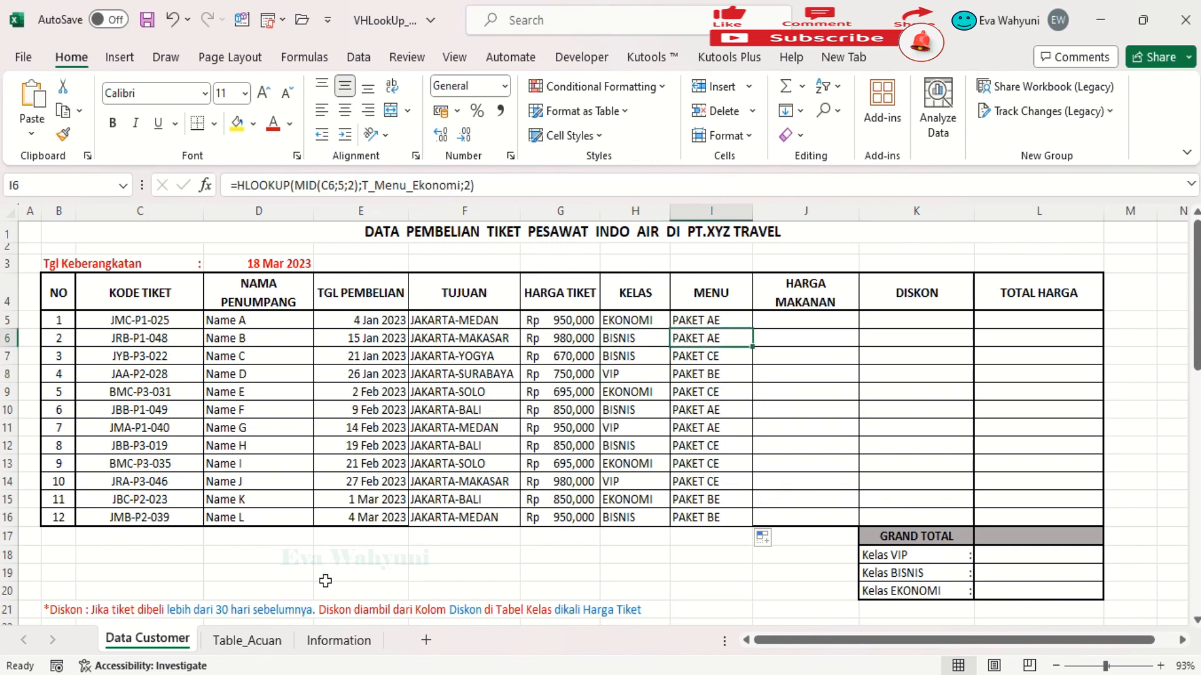
Review the P1, P2 and P3 package names in Tabel Menu Makanan BISNIS on Table_Acuan.
{"action": "left_click", "coordinate": [247, 641]}
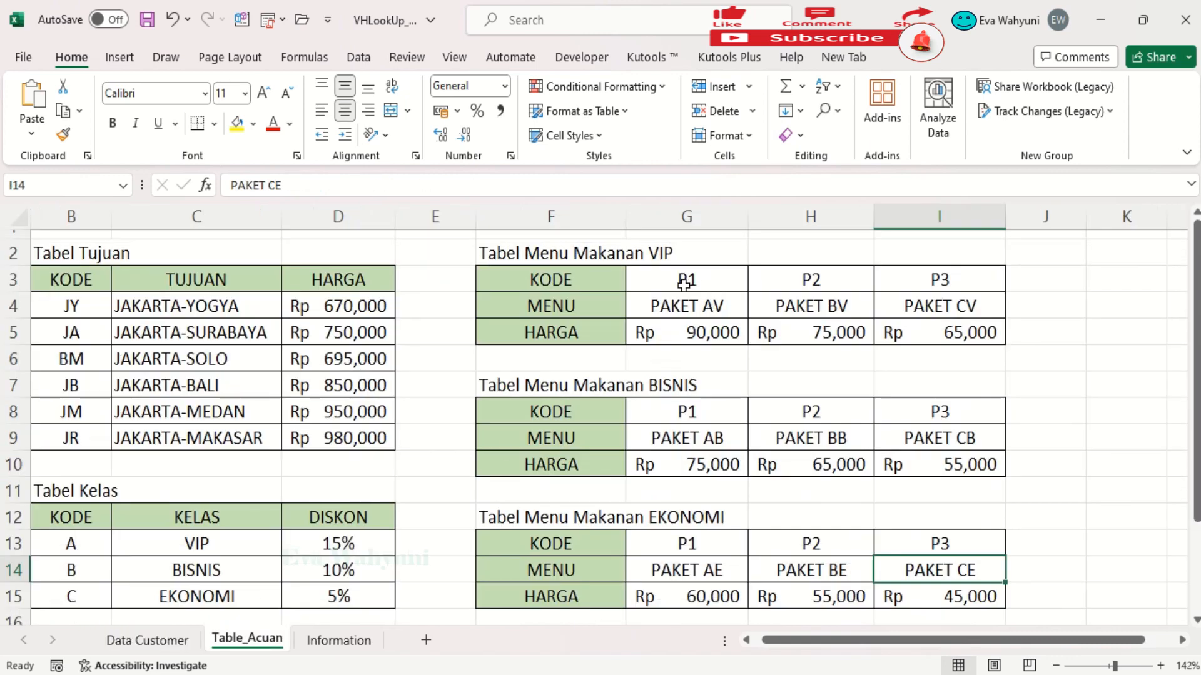
{"action": "left_click", "coordinate": [684, 431]}
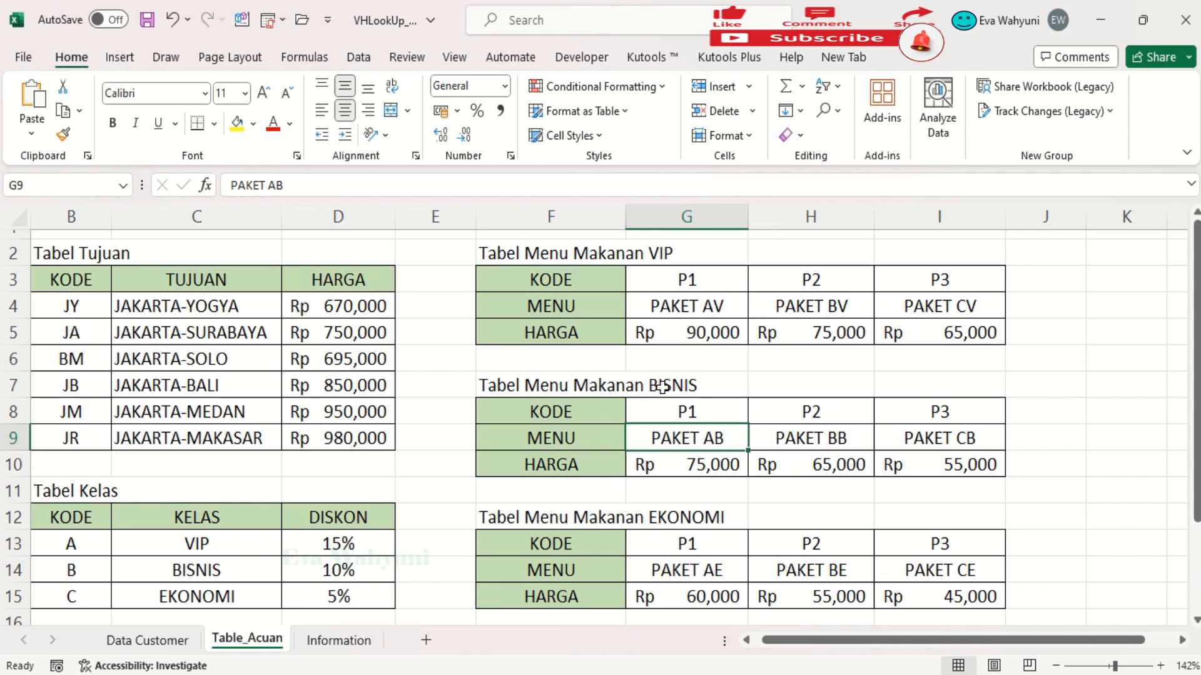
{"action": "key", "text": "Right"}
{"action": "key", "text": "Right"}
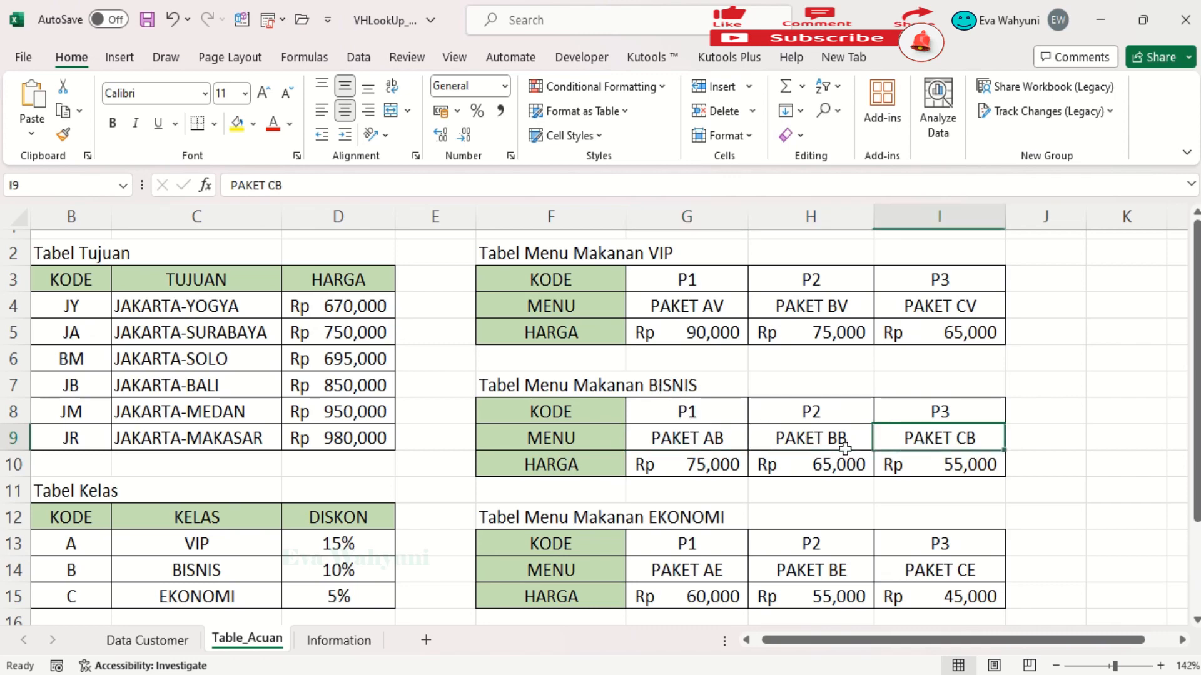
On the Data Customer sheet, open an IF function in front of the existing HLOOKUP in the I5 formula.
{"action": "left_click", "coordinate": [162, 639]}
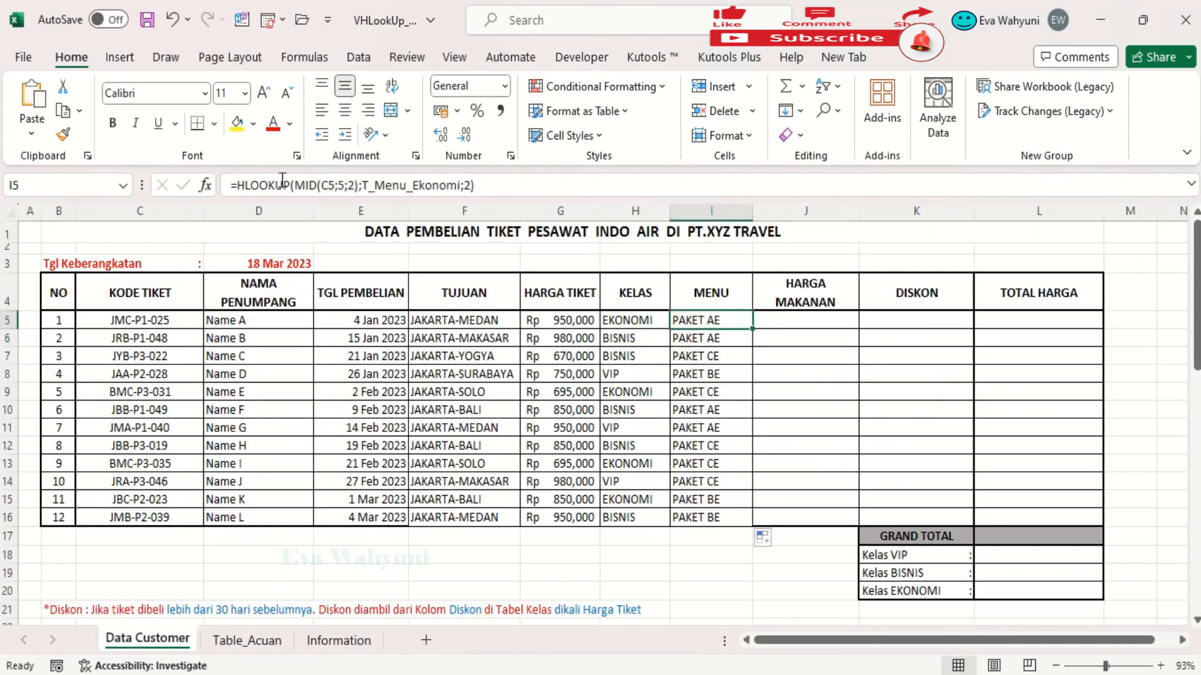
{"action": "left_click", "coordinate": [236, 185]}
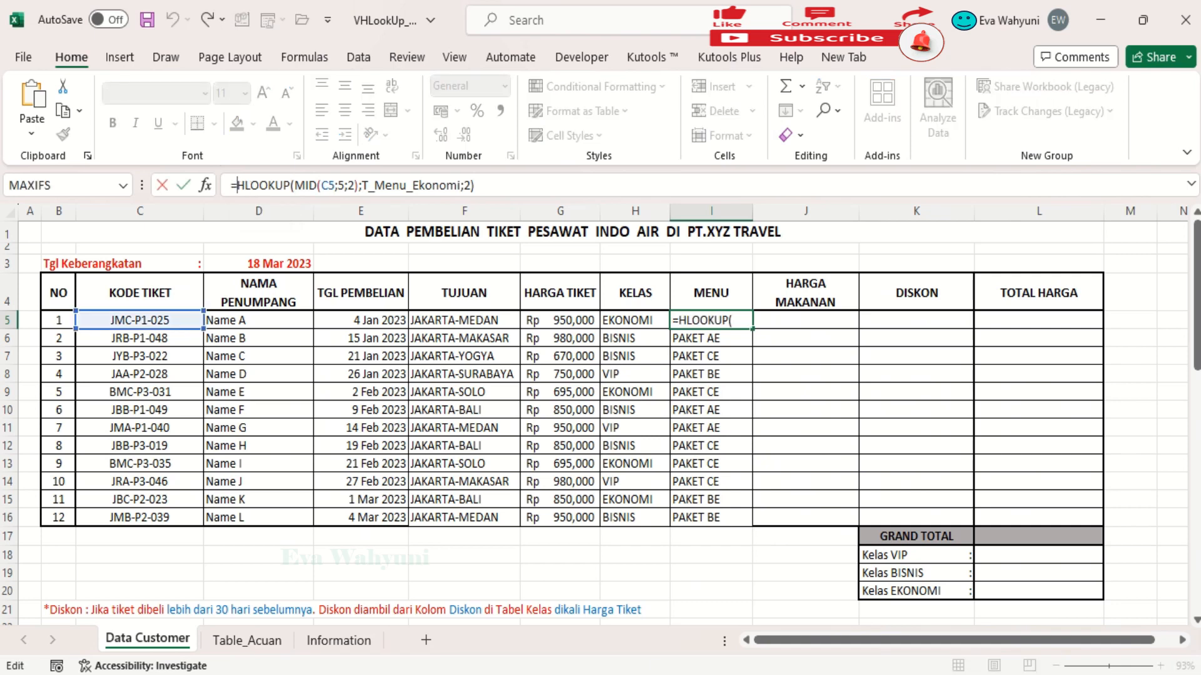
{"action": "type", "text": "IF"}
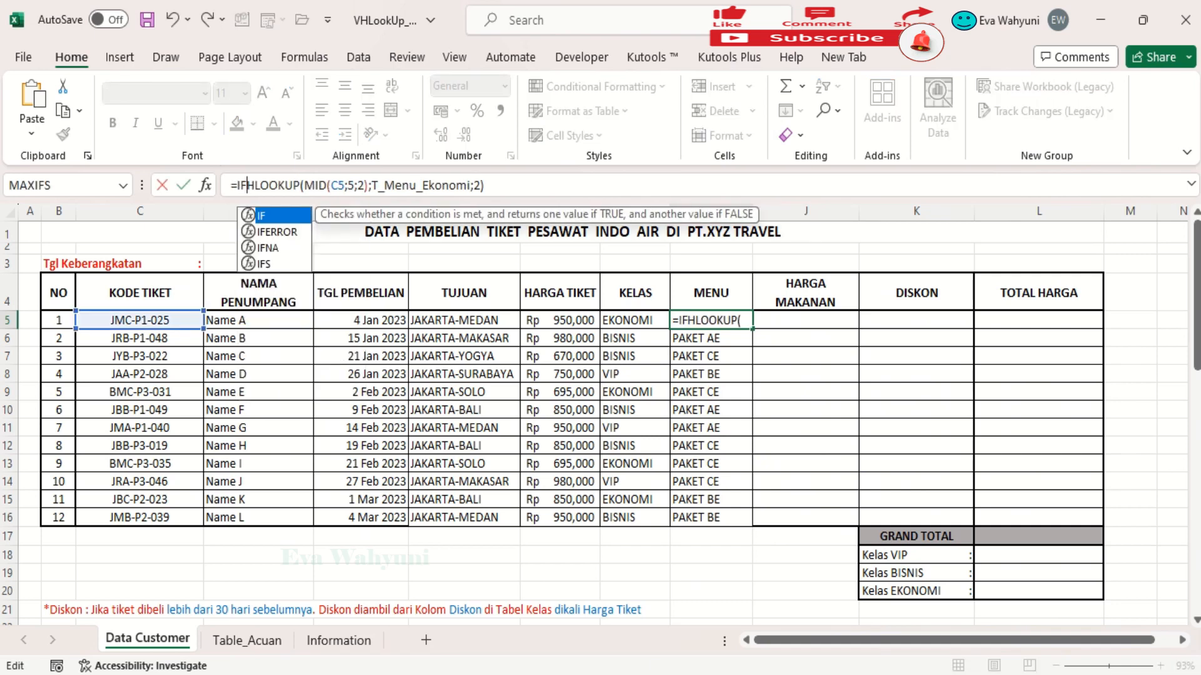
{"action": "type", "text": "("}
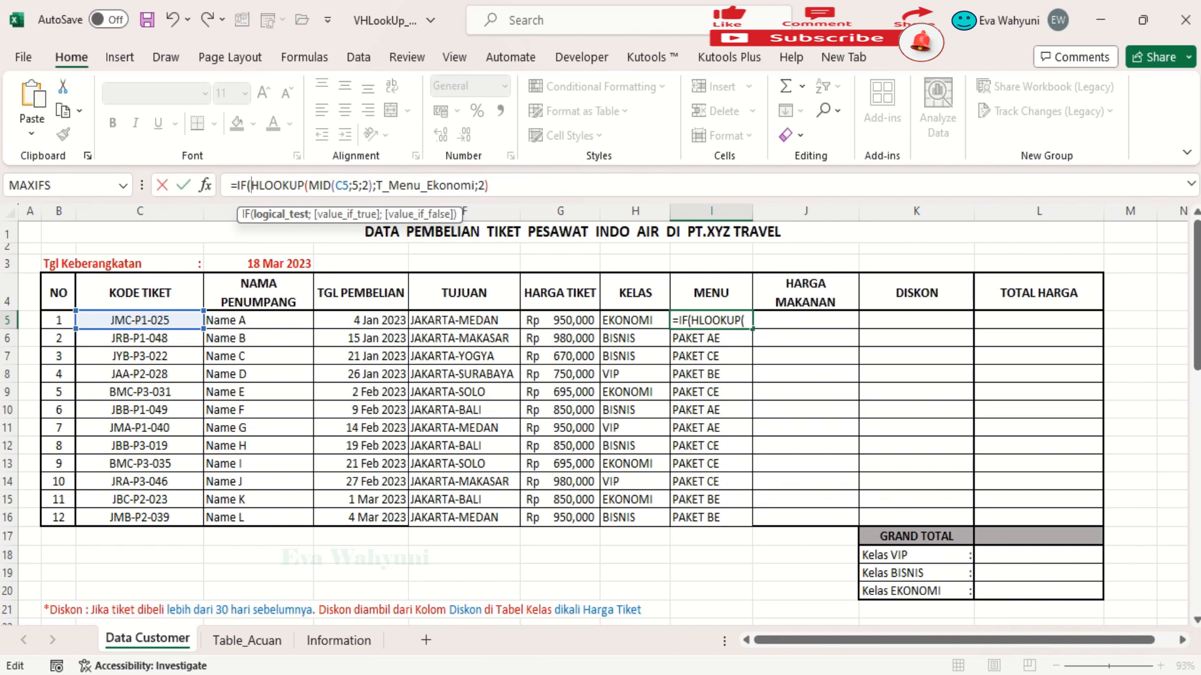
{"action": "type", "text": "("}
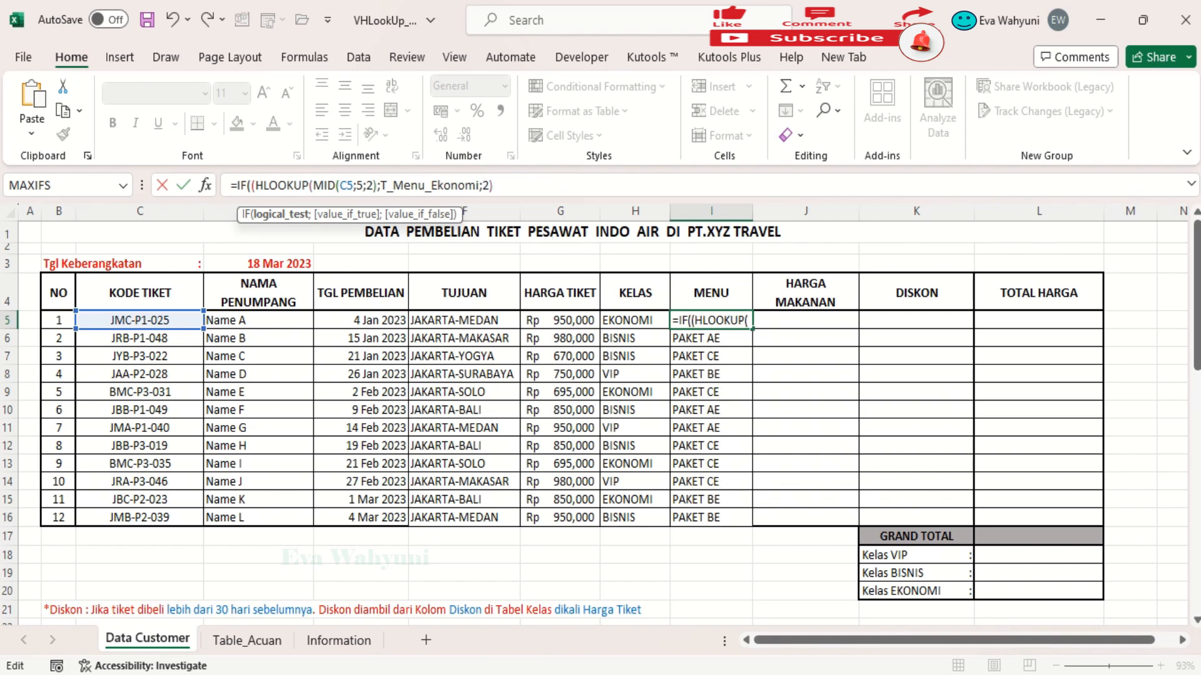
{"action": "left_click", "coordinate": [616, 320]}
{"action": "key", "text": "BackSpace"}
{"action": "key", "text": "BackSpace"}
{"action": "key", "text": "BackSpace"}
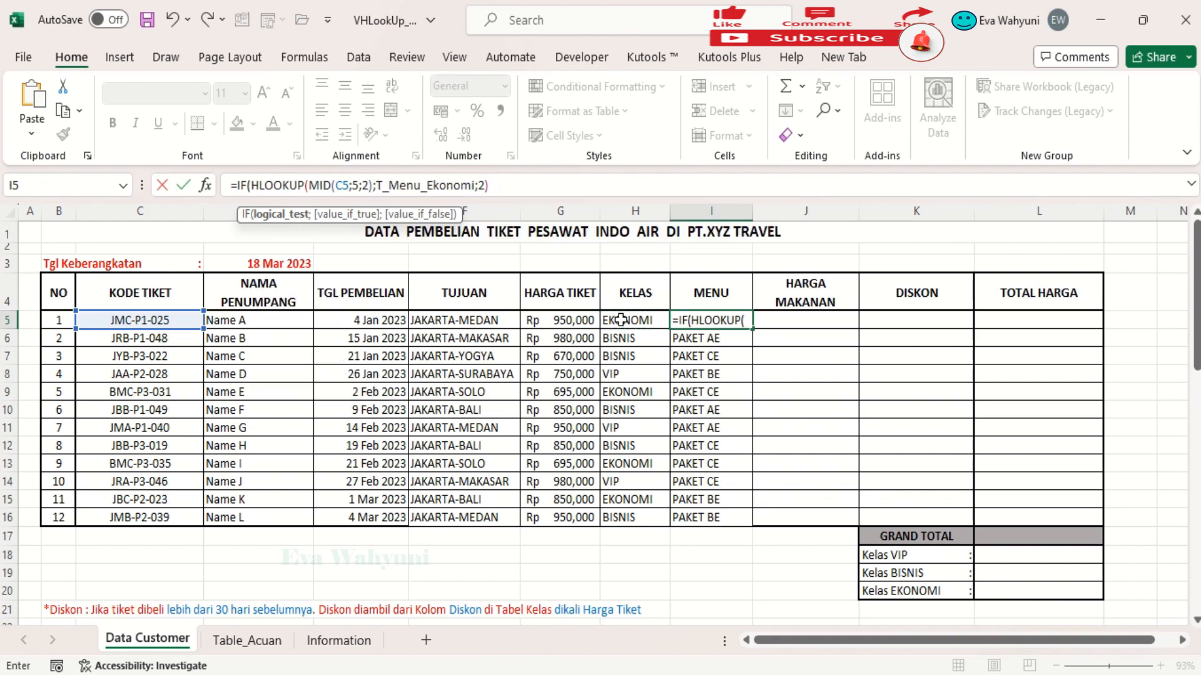
Set the IF test in I5 to H5="VIP" and separate it from the HLOOKUP so the lookup becomes the true value.
{"action": "left_click", "coordinate": [619, 320]}
{"action": "type", "text": "="}
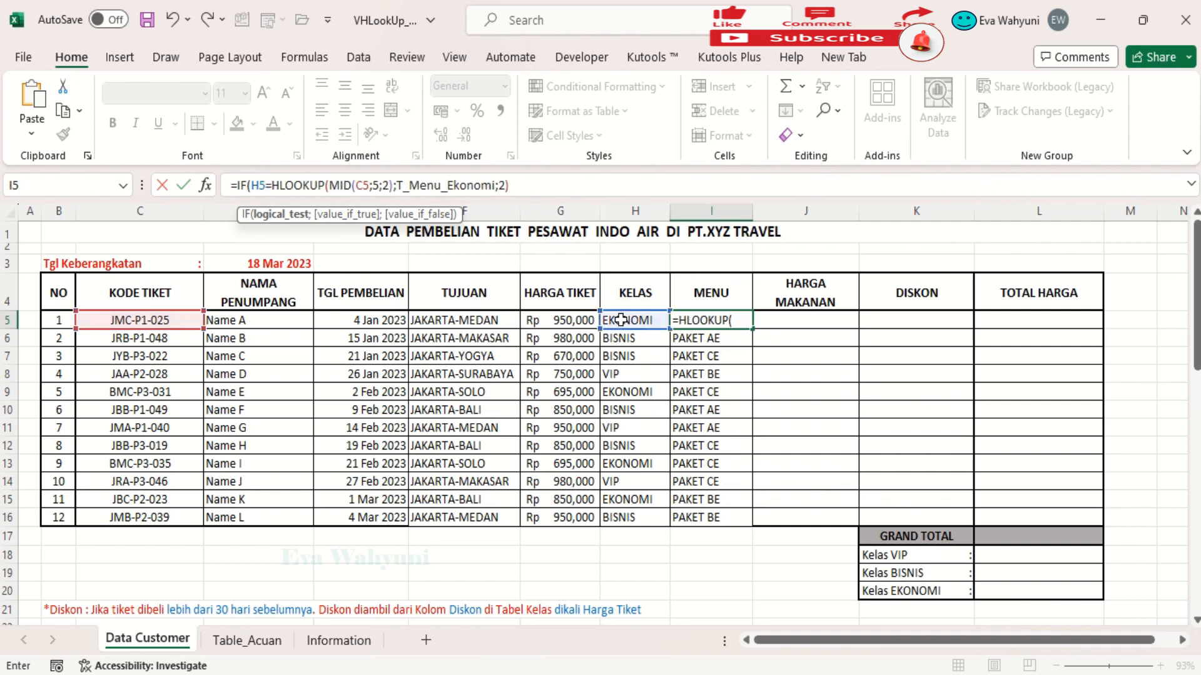
{"action": "type", "text": "\""}
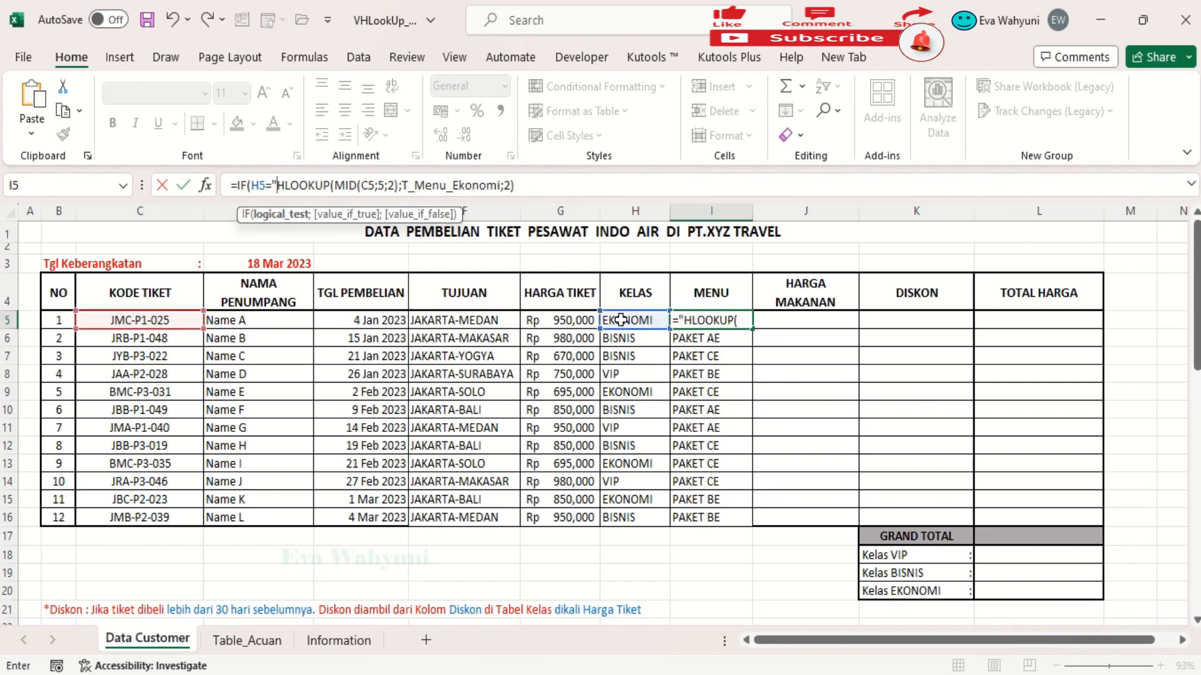
{"action": "type", "text": "VI"}
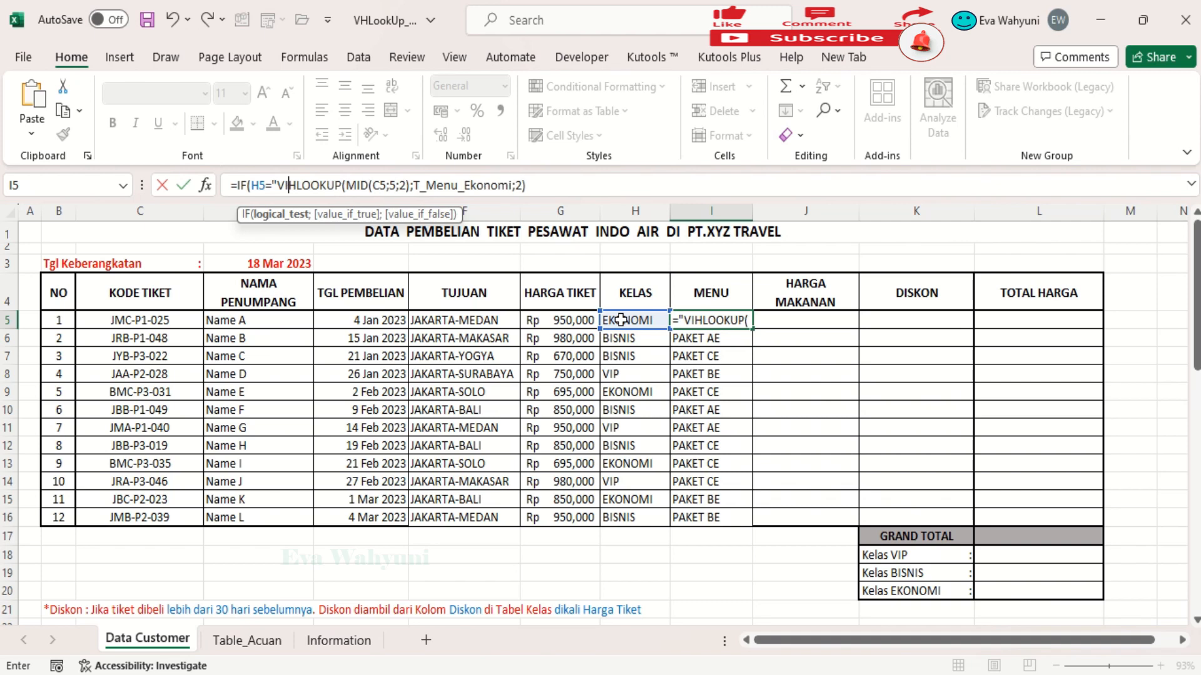
{"action": "type", "text": "P"}
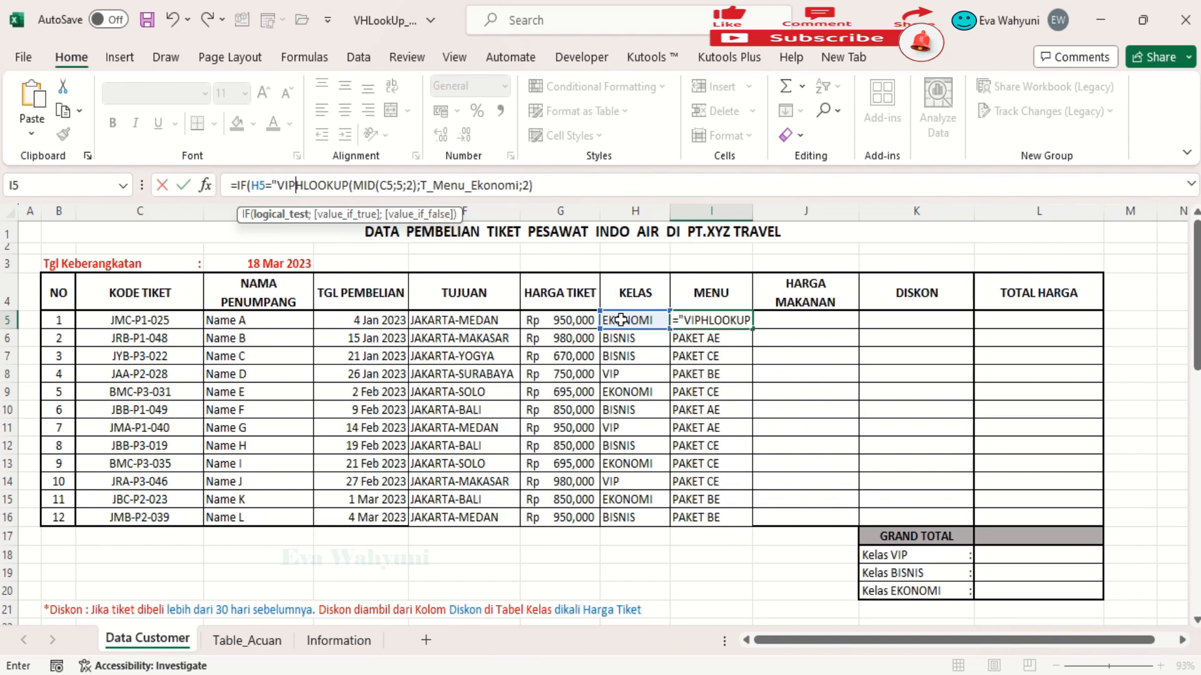
{"action": "type", "text": "\""}
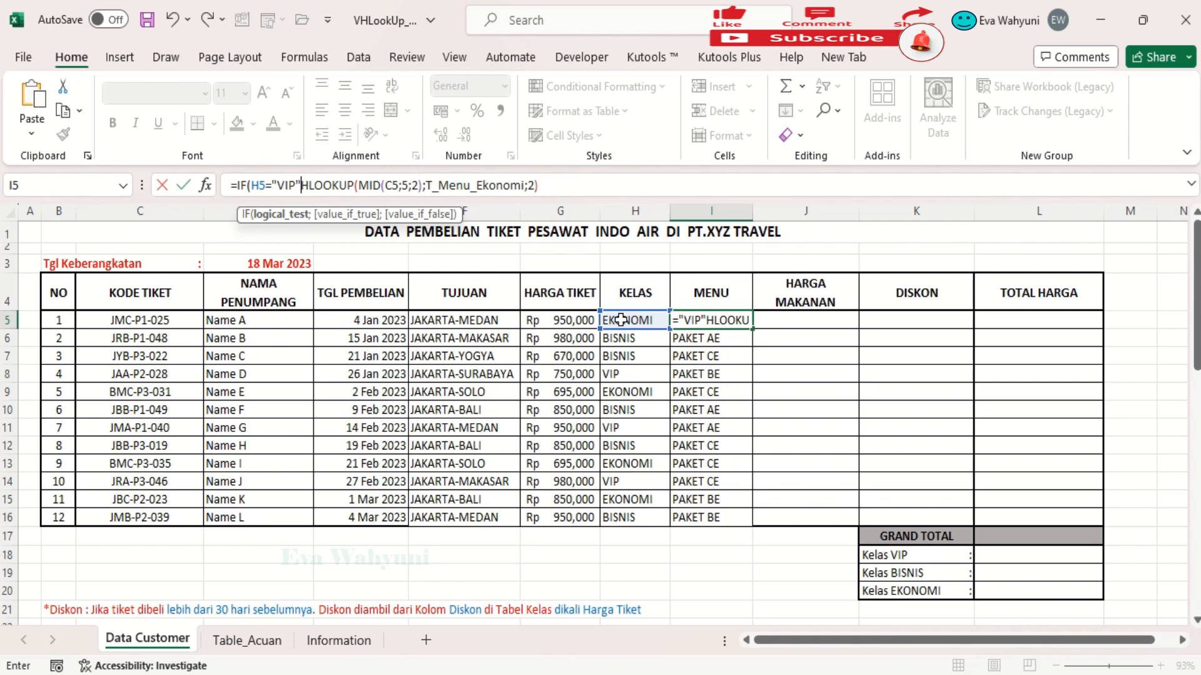
{"action": "type", "text": ";"}
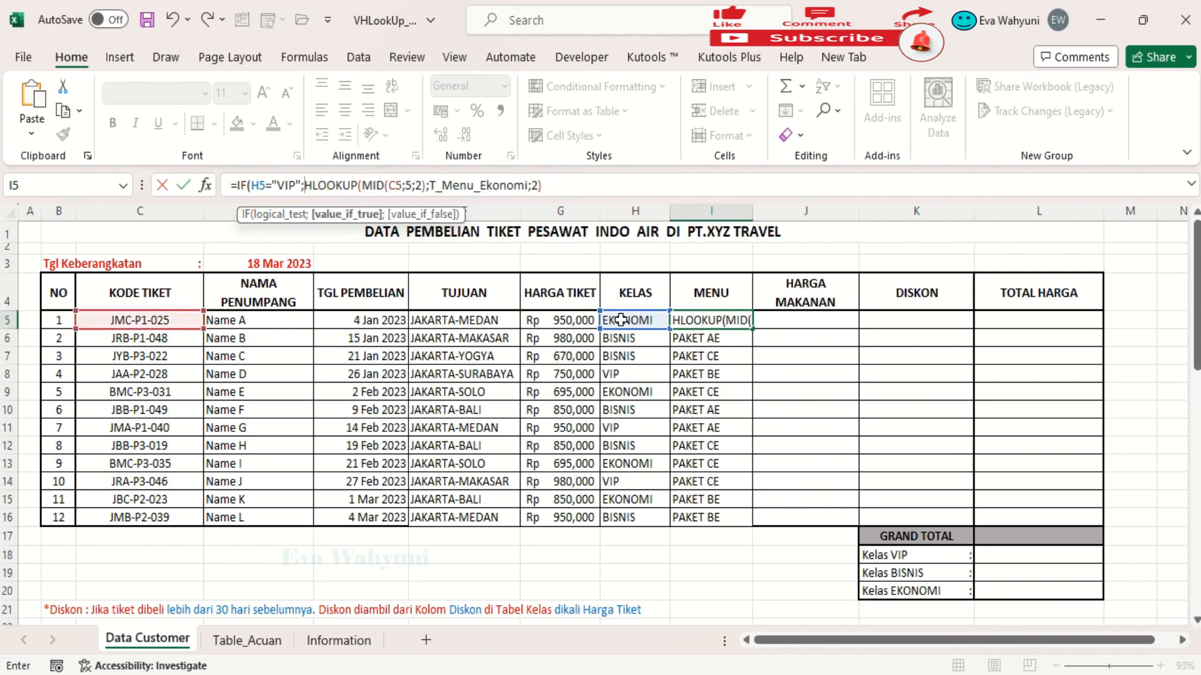
{"action": "type", "text": "H"}
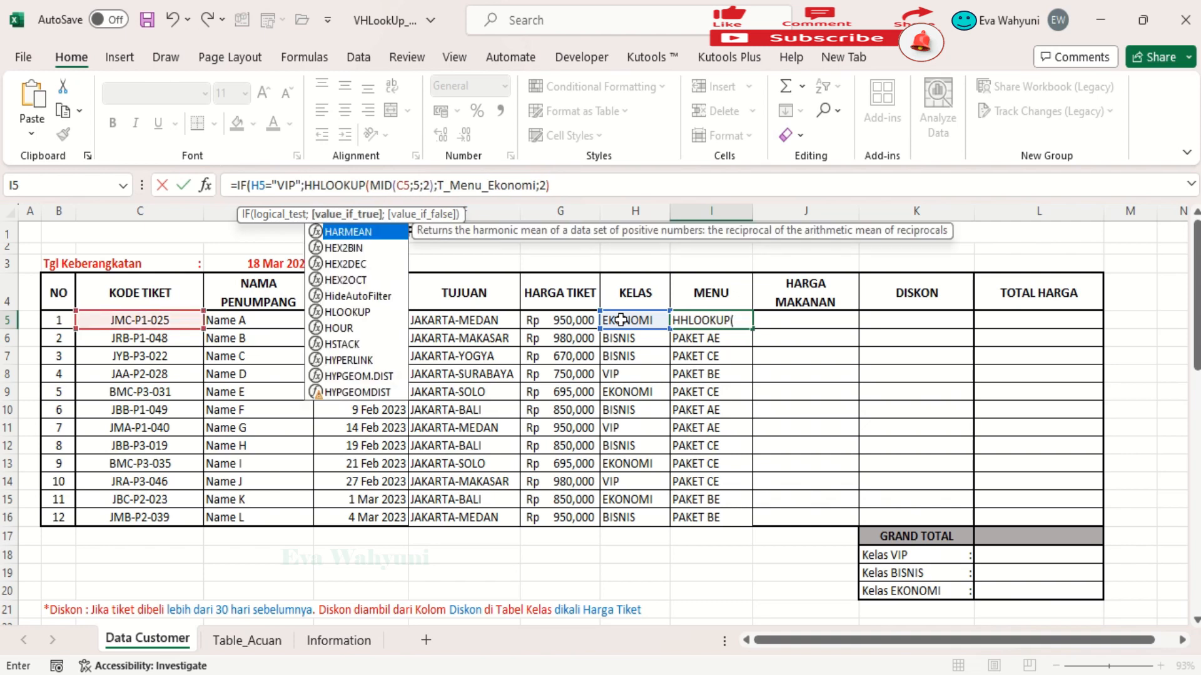
{"action": "key", "text": "BackSpace"}
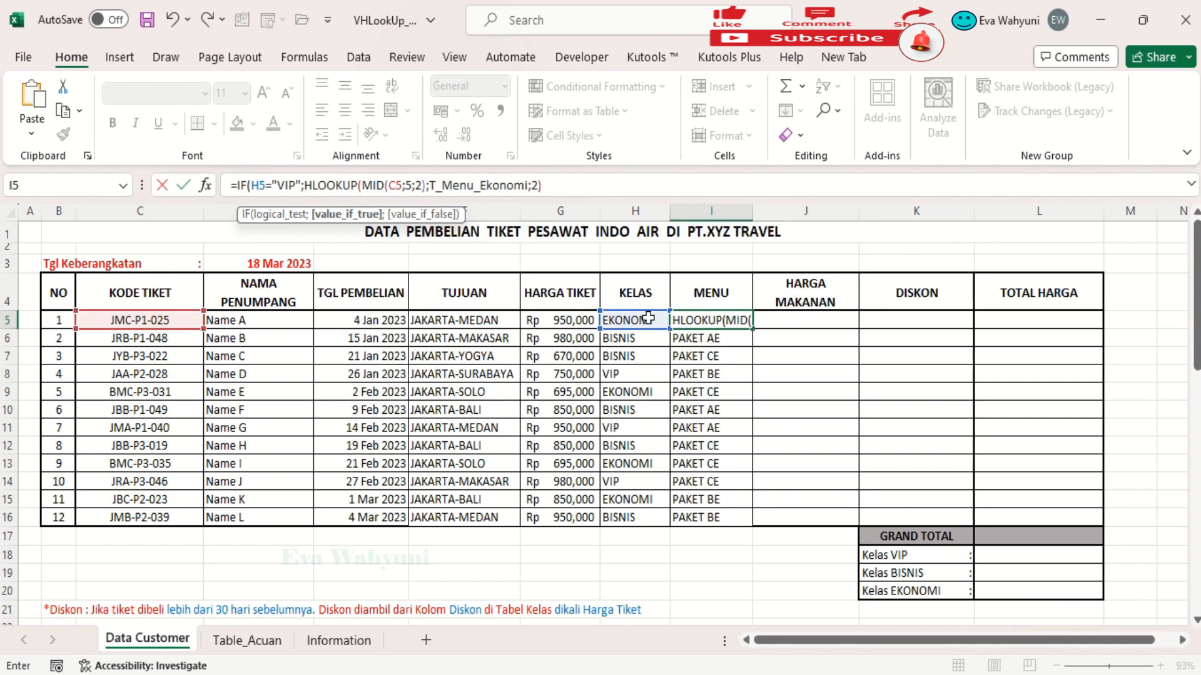
Finish the I5 formula with 0 as the IF's false value and copy it down to I16.
{"action": "left_click", "coordinate": [584, 181]}
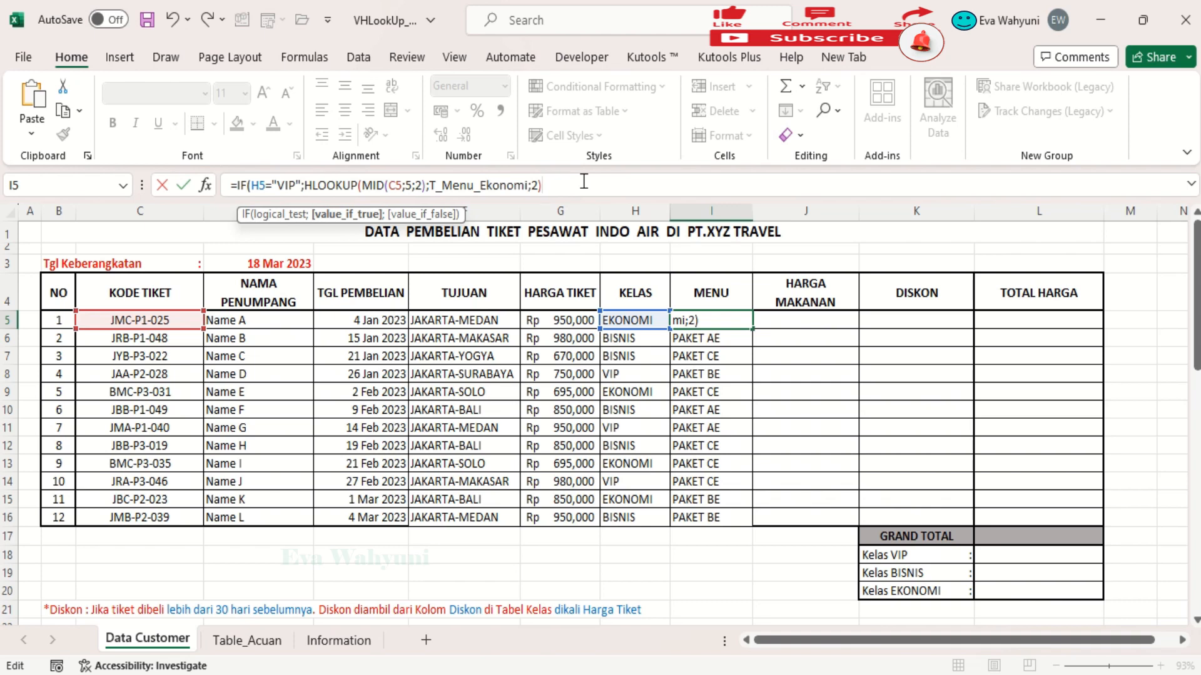
{"action": "type", "text": ";0"}
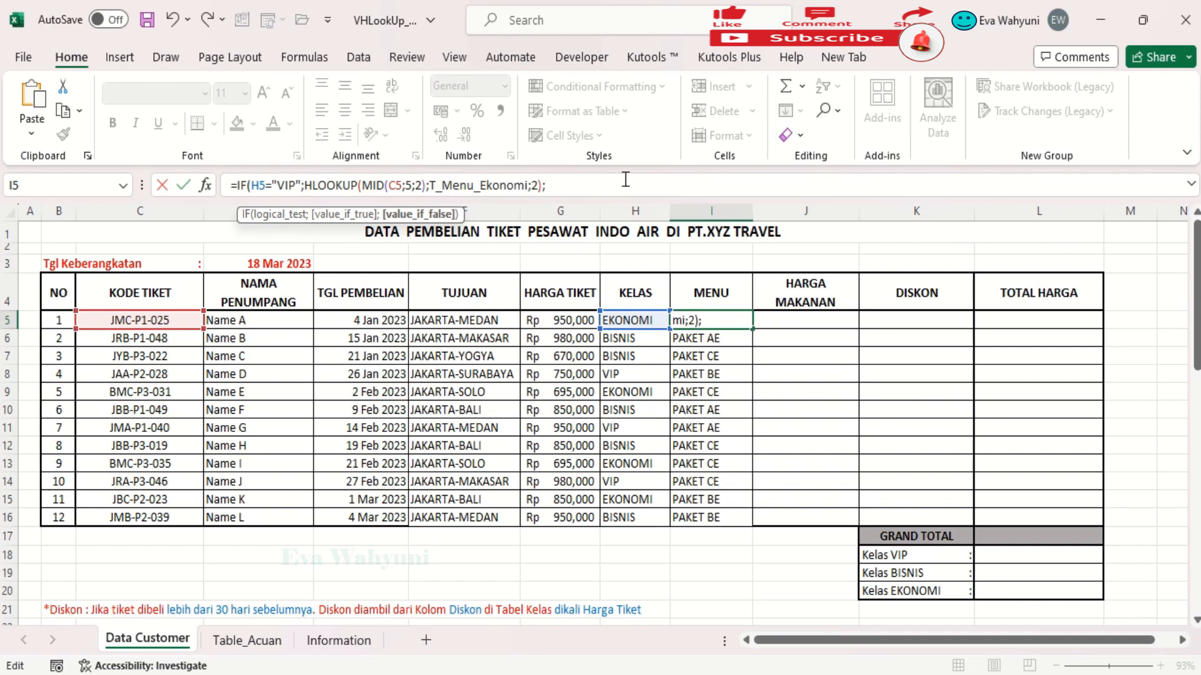
{"action": "type", "text": "0)"}
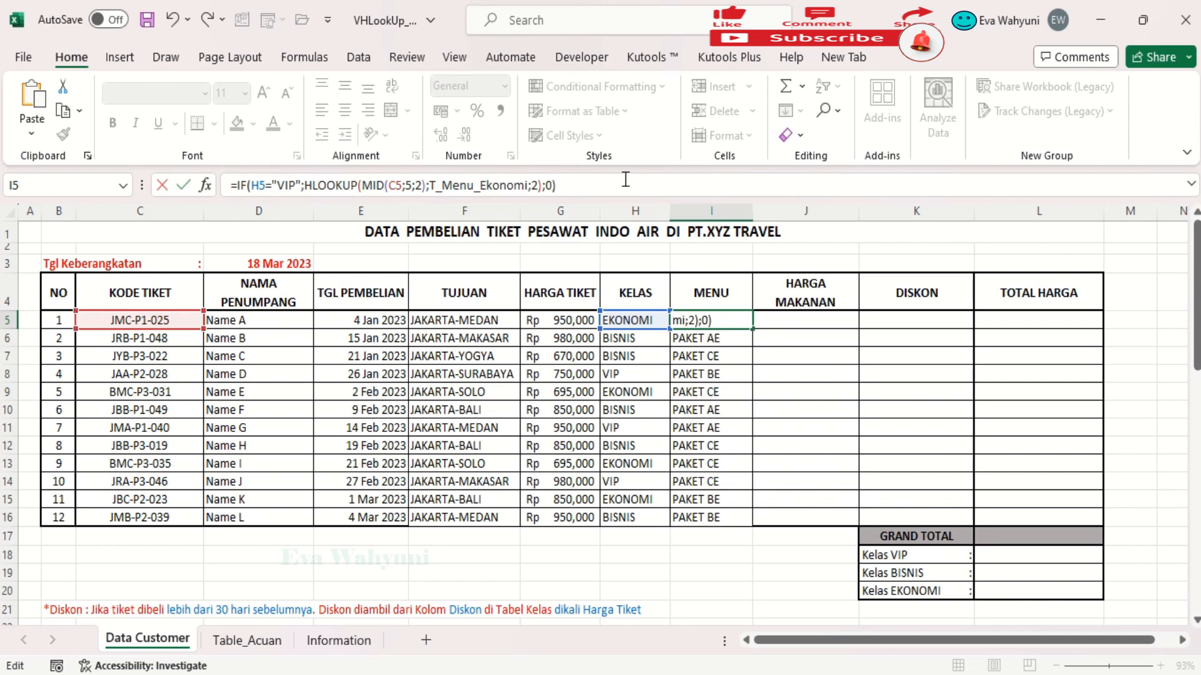
{"action": "key", "text": "Return"}
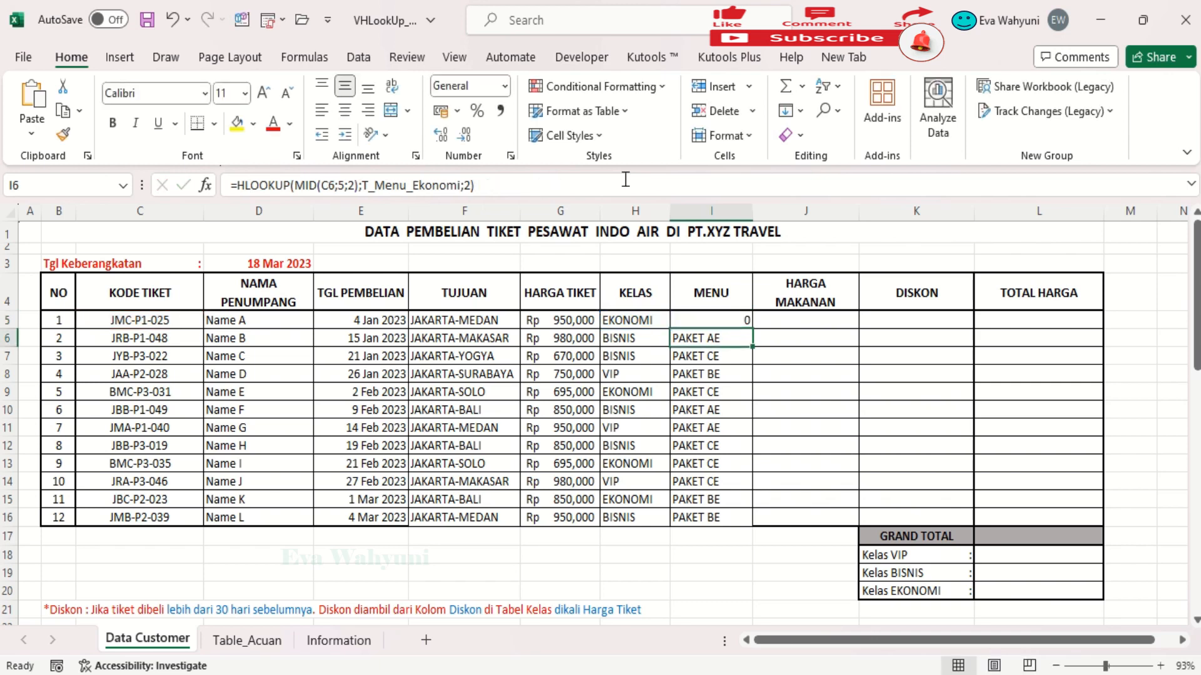
{"action": "left_click", "coordinate": [746, 323]}
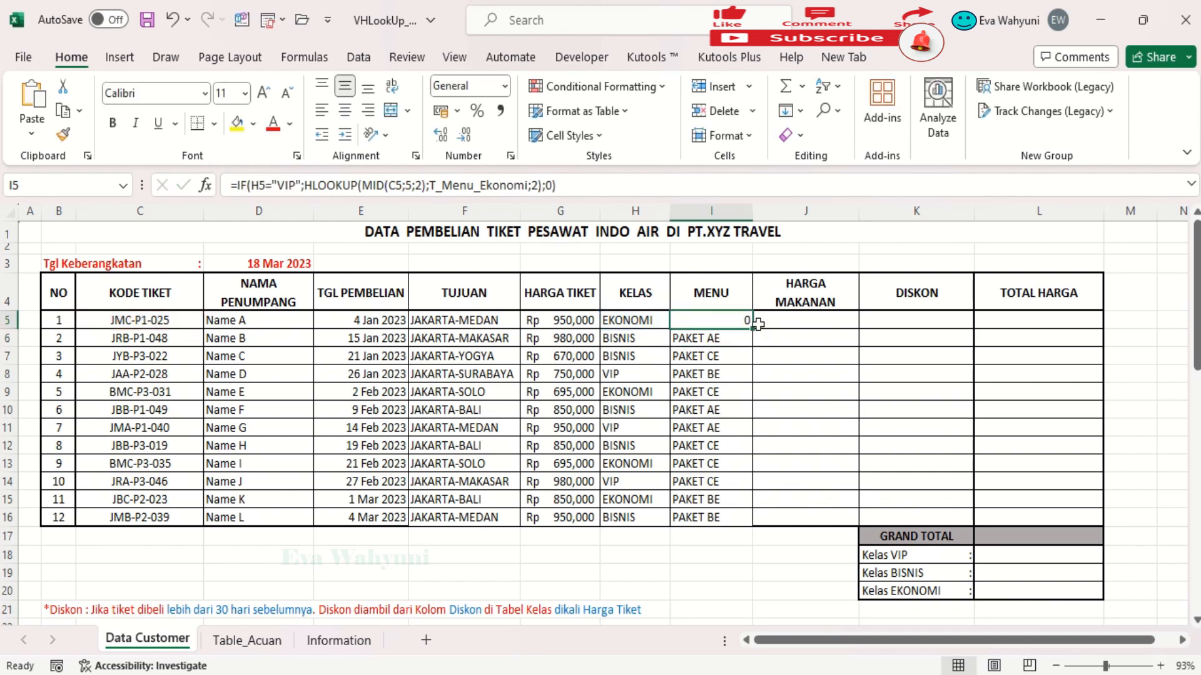
{"action": "left_click_drag", "start_coordinate": [752, 328], "coordinate": [743, 526]}
Compare the MENU results with the KELAS entries of the VIP tickets in rows 8, 11 and 14 and the BISNIS ticket in row 6.
{"action": "left_click", "coordinate": [661, 371]}
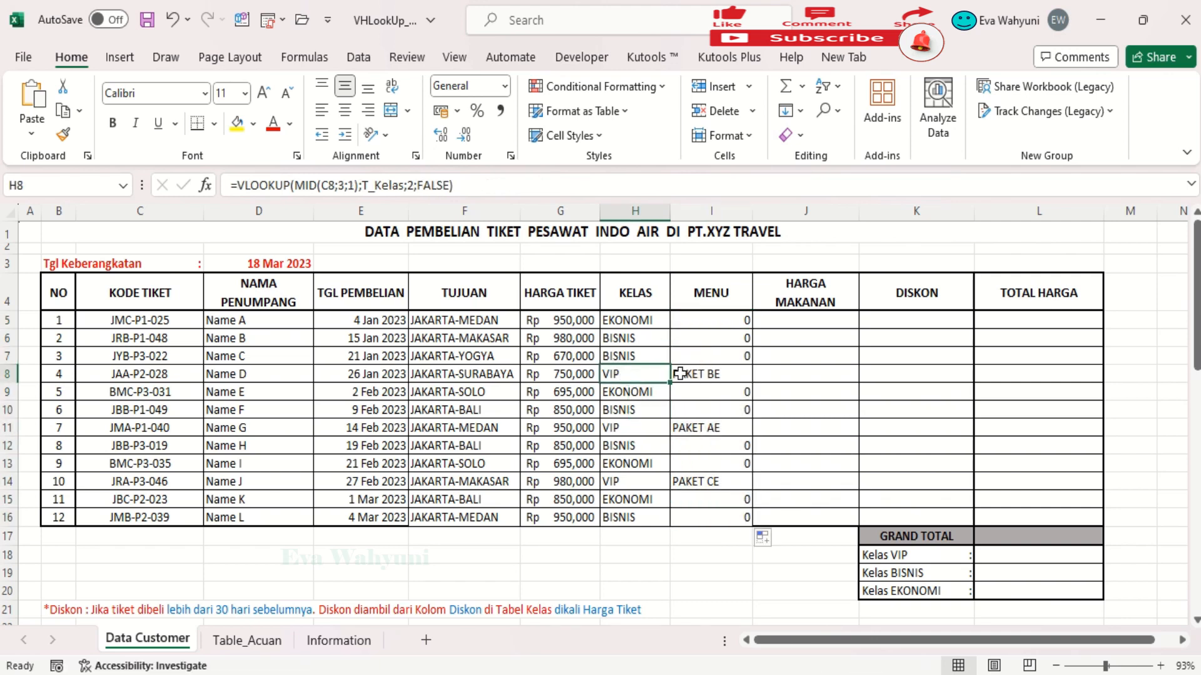
{"action": "left_click", "coordinate": [680, 373]}
{"action": "left_click", "coordinate": [633, 375]}
{"action": "left_click", "coordinate": [644, 427]}
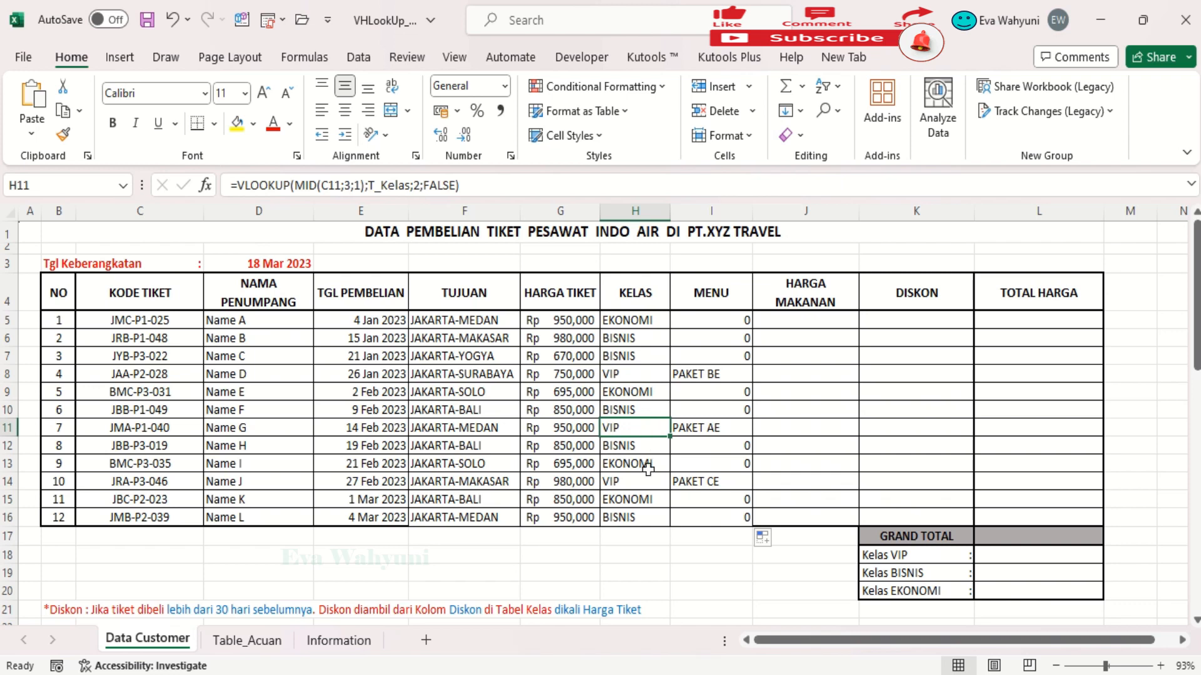
{"action": "left_click", "coordinate": [645, 482]}
{"action": "left_click", "coordinate": [633, 342]}
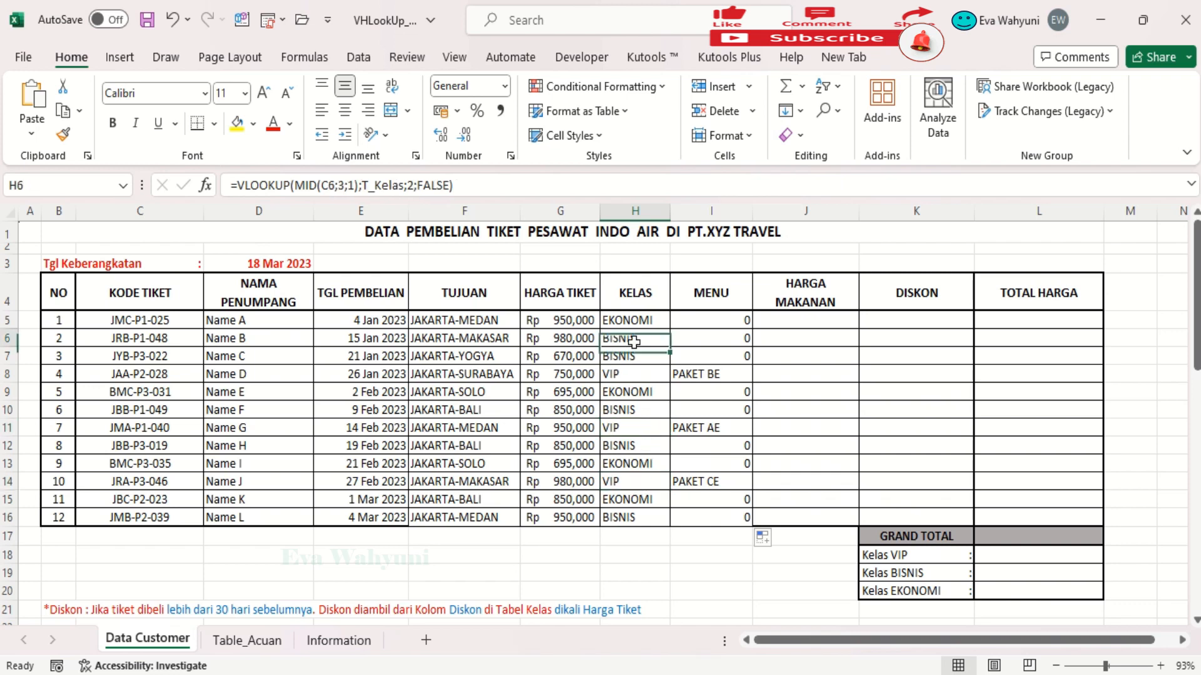
Nest a second IF before the final 0 in I5, containing a copy of the H5="VIP" test and its HLOOKUP.
{"action": "left_click", "coordinate": [693, 322]}
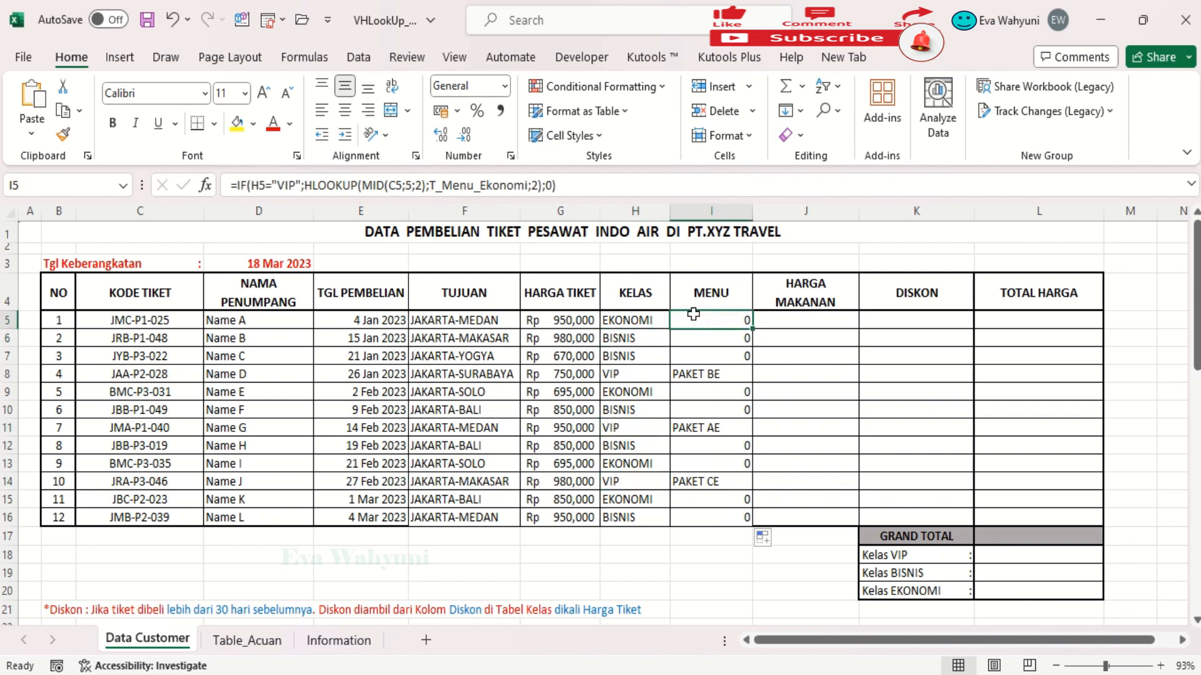
{"action": "left_click", "coordinate": [551, 186]}
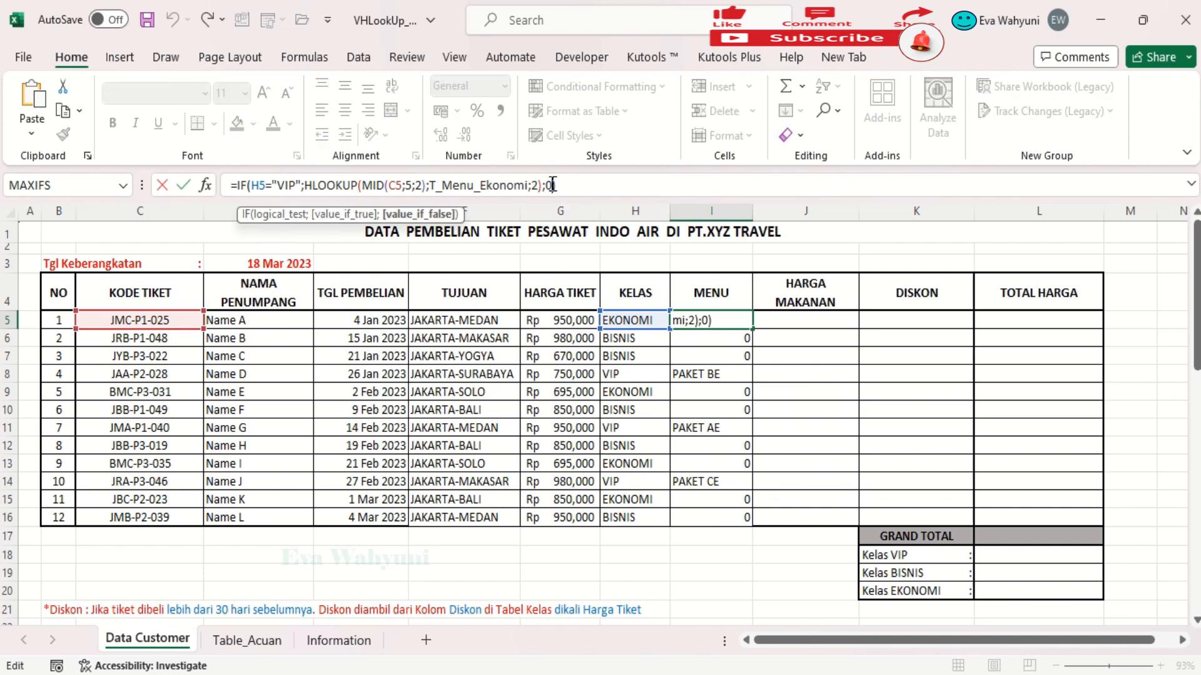
{"action": "left_click", "coordinate": [542, 185]}
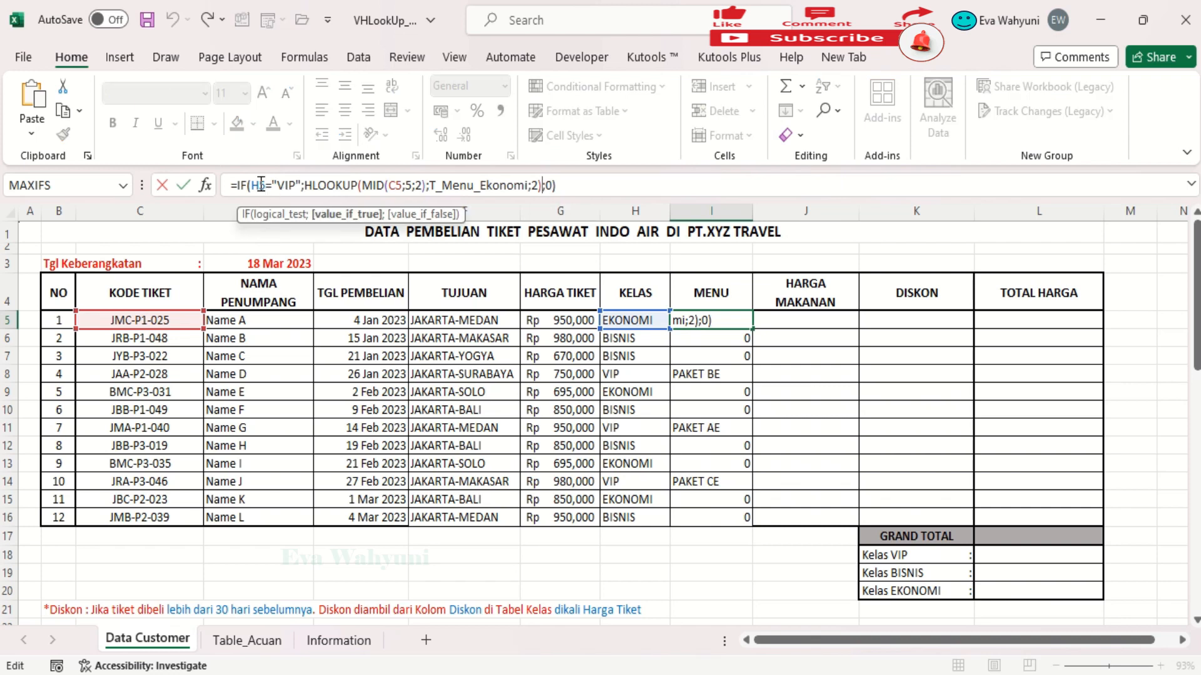
{"action": "left_click_drag", "start_coordinate": [252, 185], "coordinate": [540, 181]}
{"action": "key", "text": "ctrl+c"}
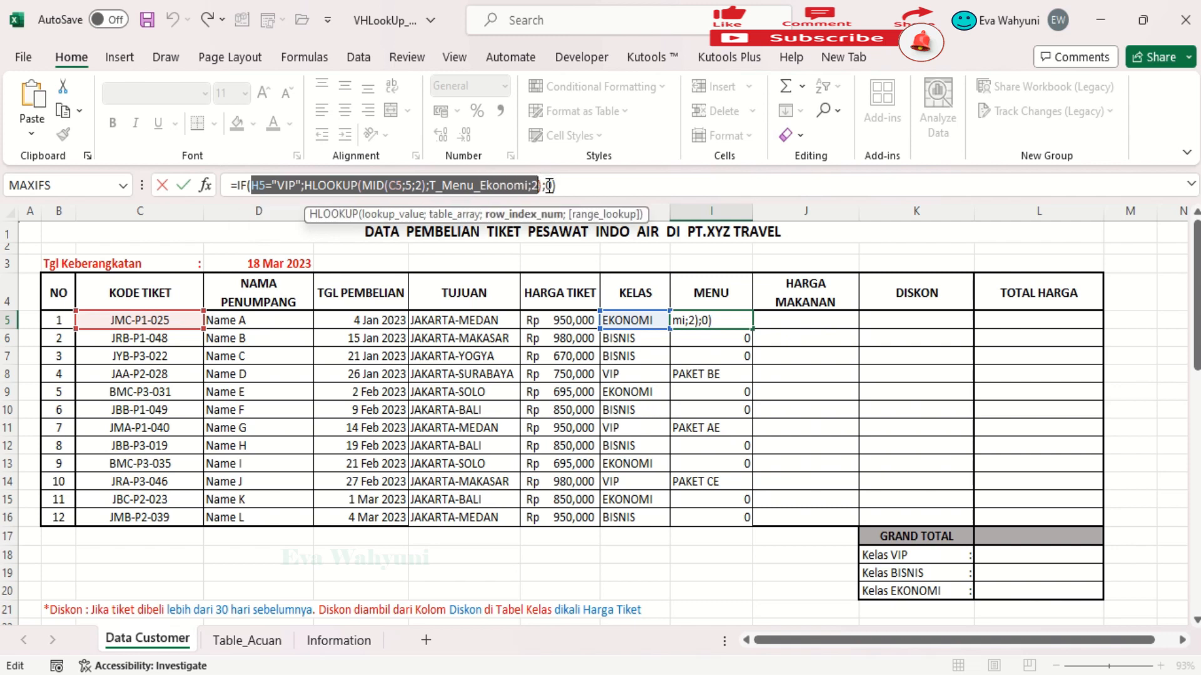
{"action": "left_click", "coordinate": [549, 186]}
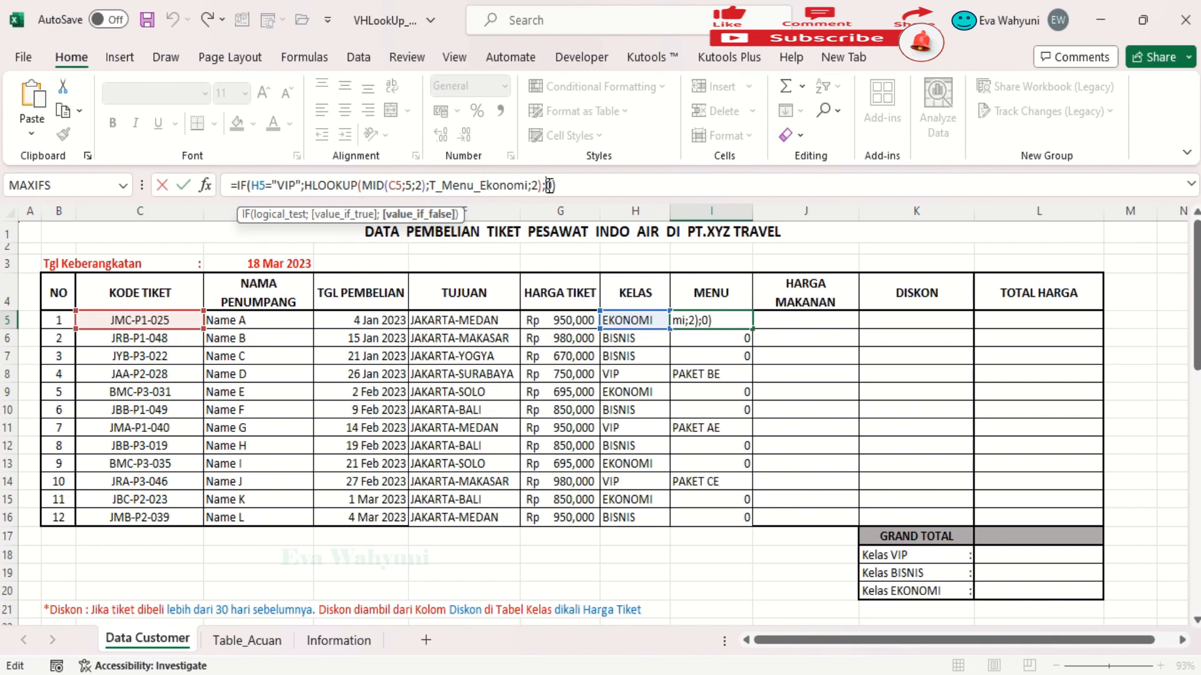
{"action": "type", "text": "IF"}
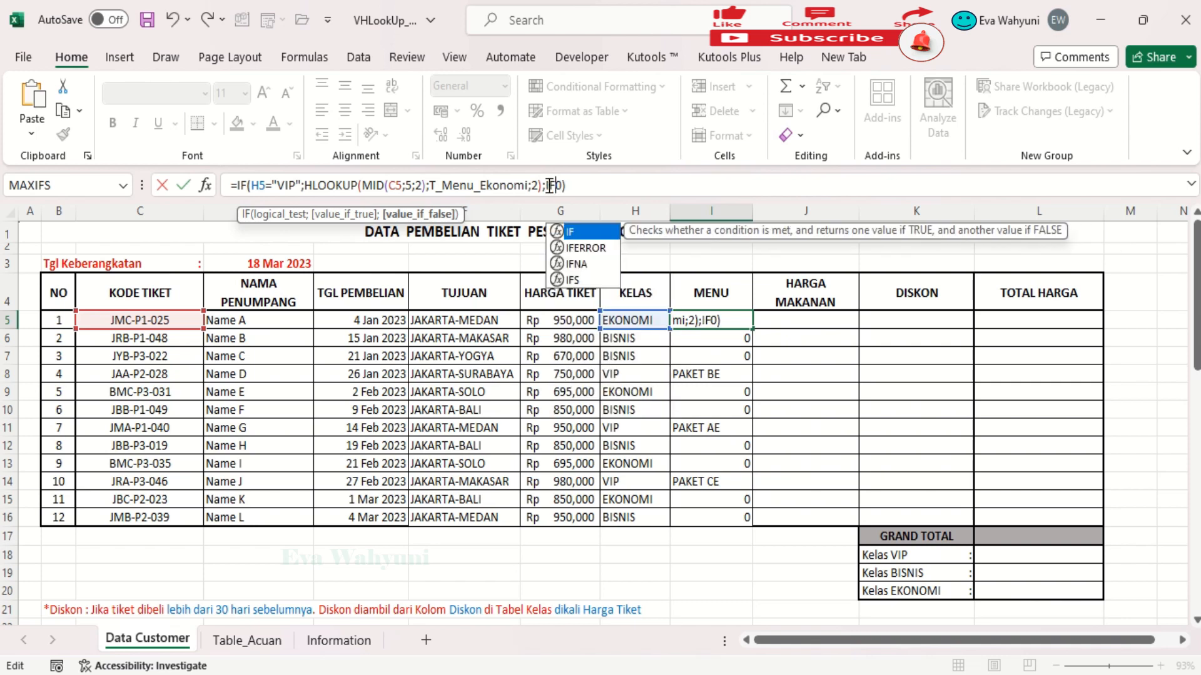
{"action": "type", "text": "("}
{"action": "key", "text": "ctrl+v"}
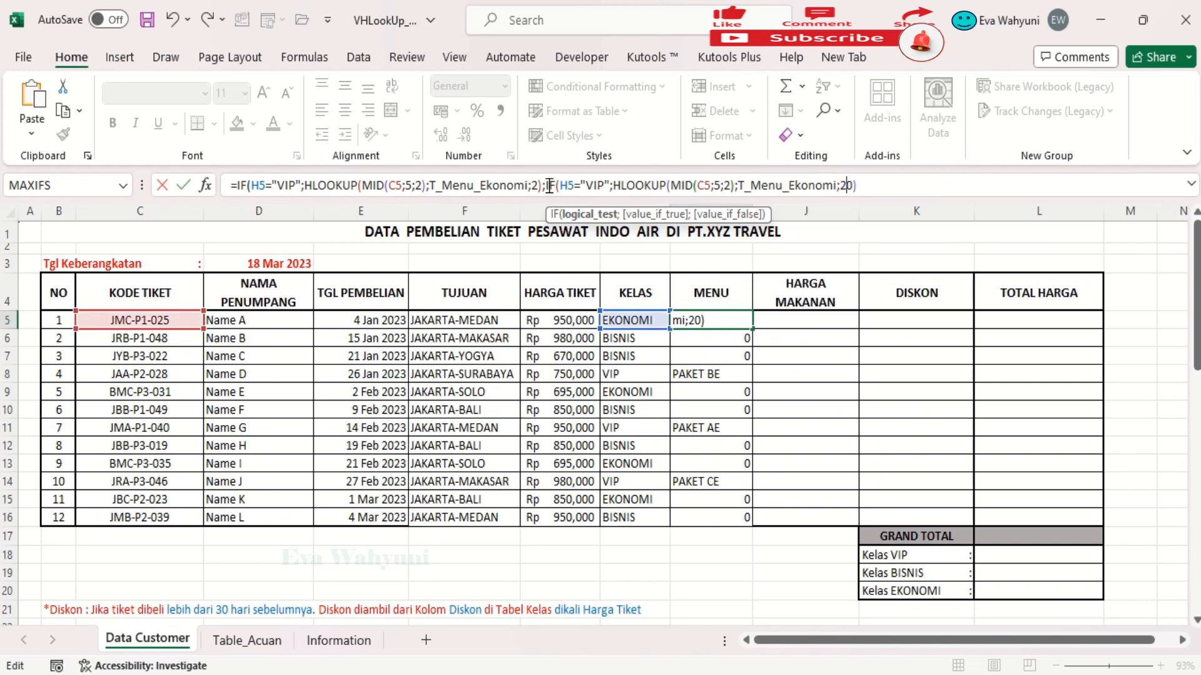
{"action": "type", "text": ")"}
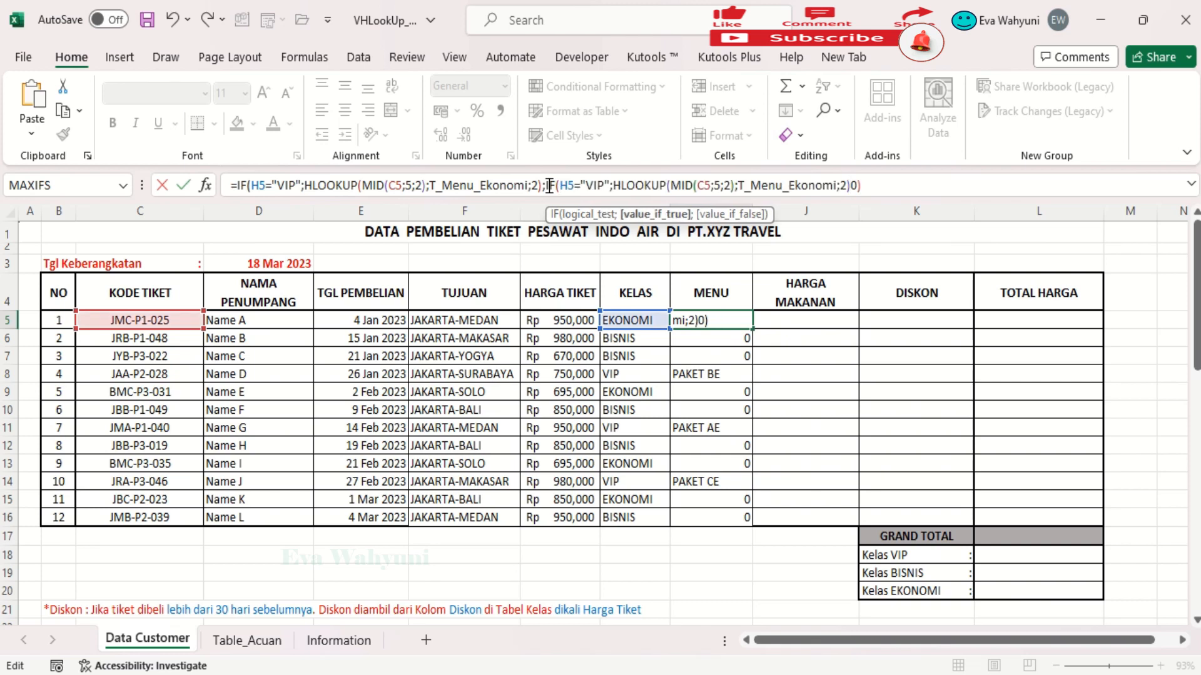
Change the class tested by the nested IF in the I5 formula to "BISNIS".
{"action": "left_click", "coordinate": [610, 185]}
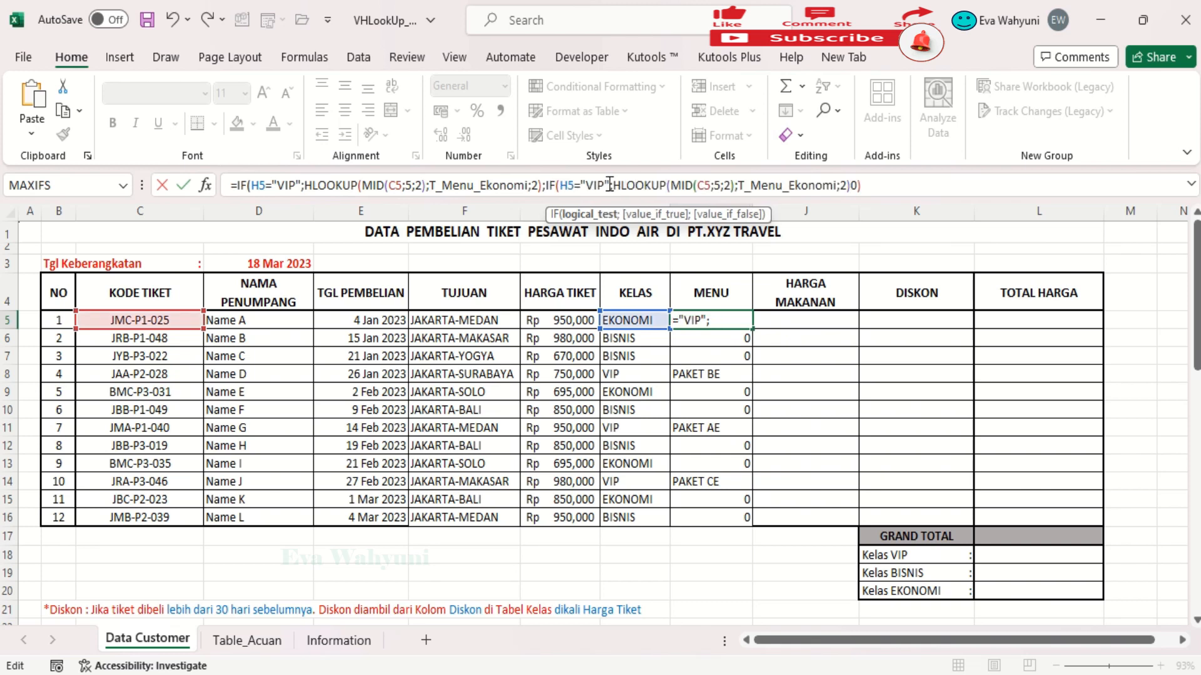
{"action": "key", "text": "BackSpace"}
{"action": "key", "text": "BackSpace"}
{"action": "key", "text": "BackSpace"}
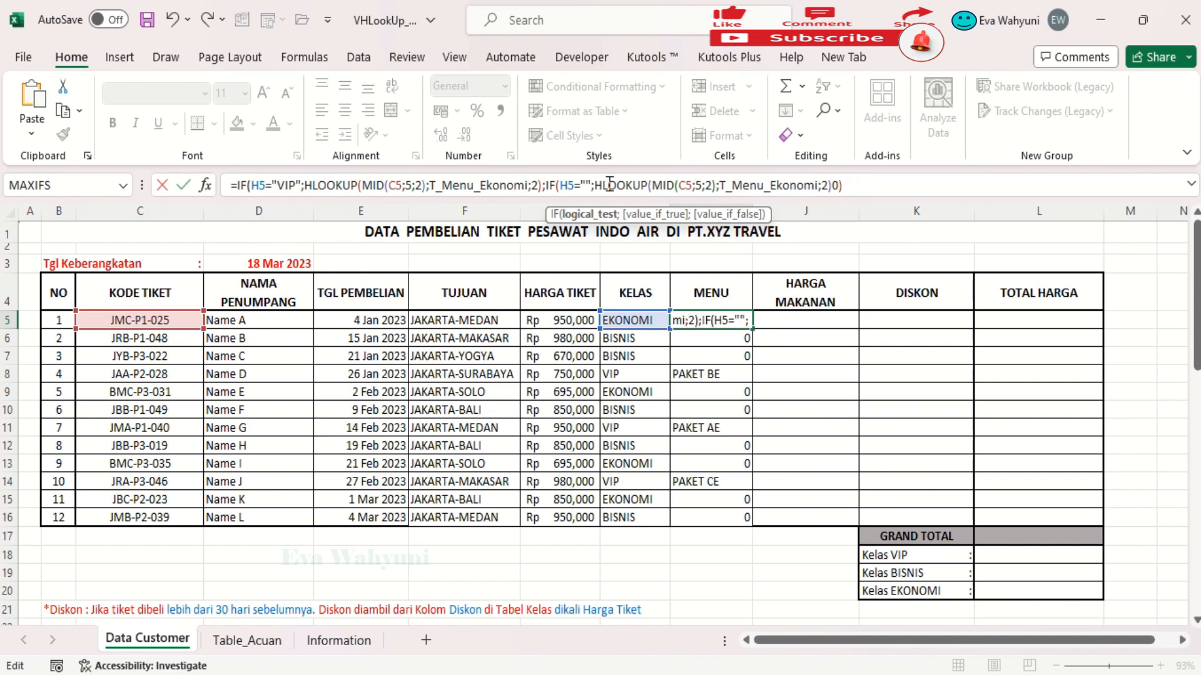
{"action": "type", "text": "BISNIS"}
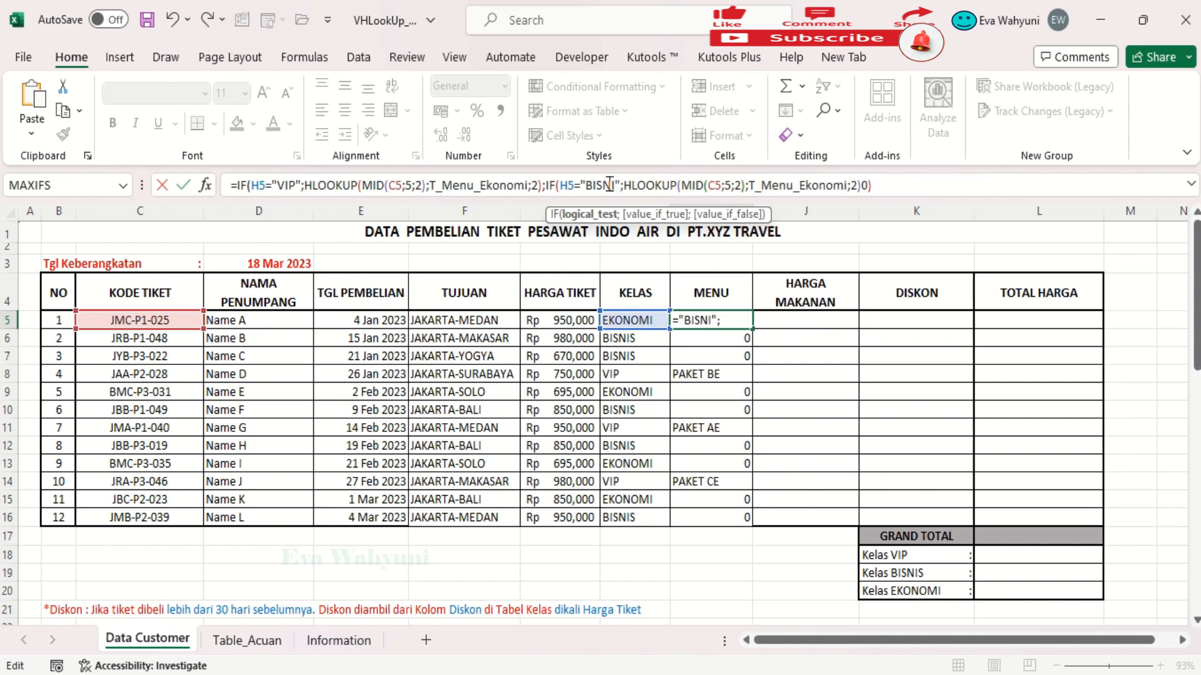
Change the lookup table in the BISNIS HLOOKUP of the I5 formula to T_Menu_Bisnis.
{"action": "left_click", "coordinate": [852, 184]}
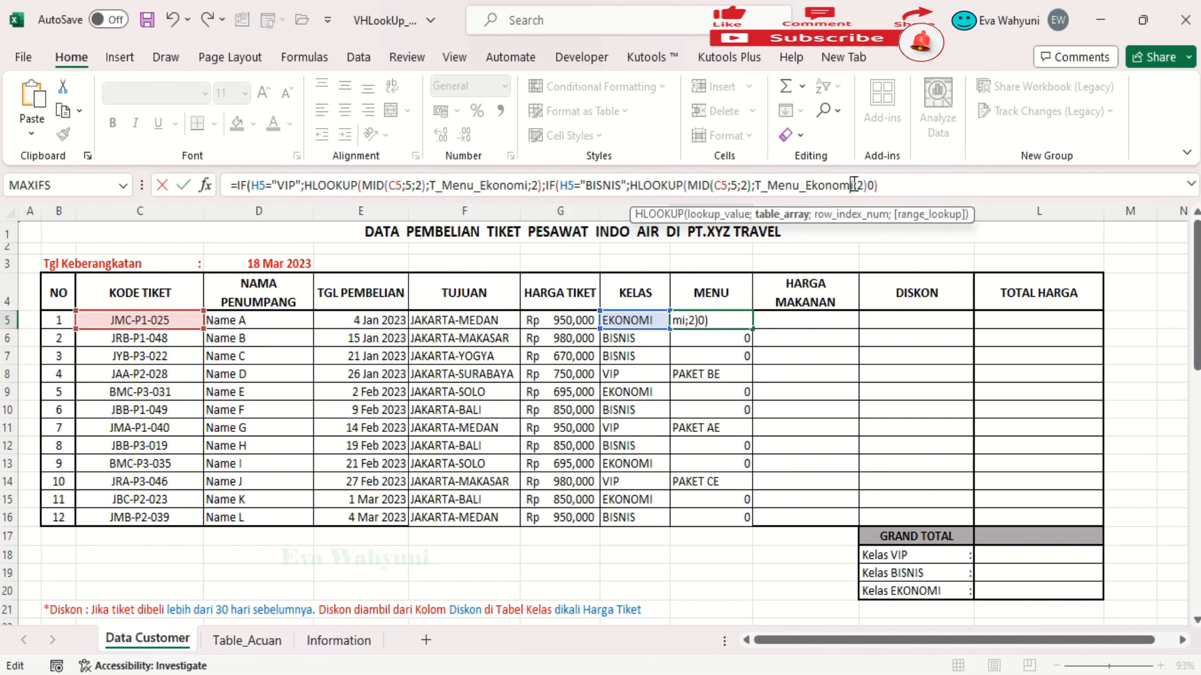
{"action": "key", "text": "BackSpace"}
{"action": "key", "text": "BackSpace"}
{"action": "key", "text": "BackSpace"}
{"action": "key", "text": "BackSpace"}
{"action": "key", "text": "BackSpace"}
{"action": "key", "text": "BackSpace"}
{"action": "key", "text": "BackSpace"}
{"action": "key", "text": "BackSpace"}
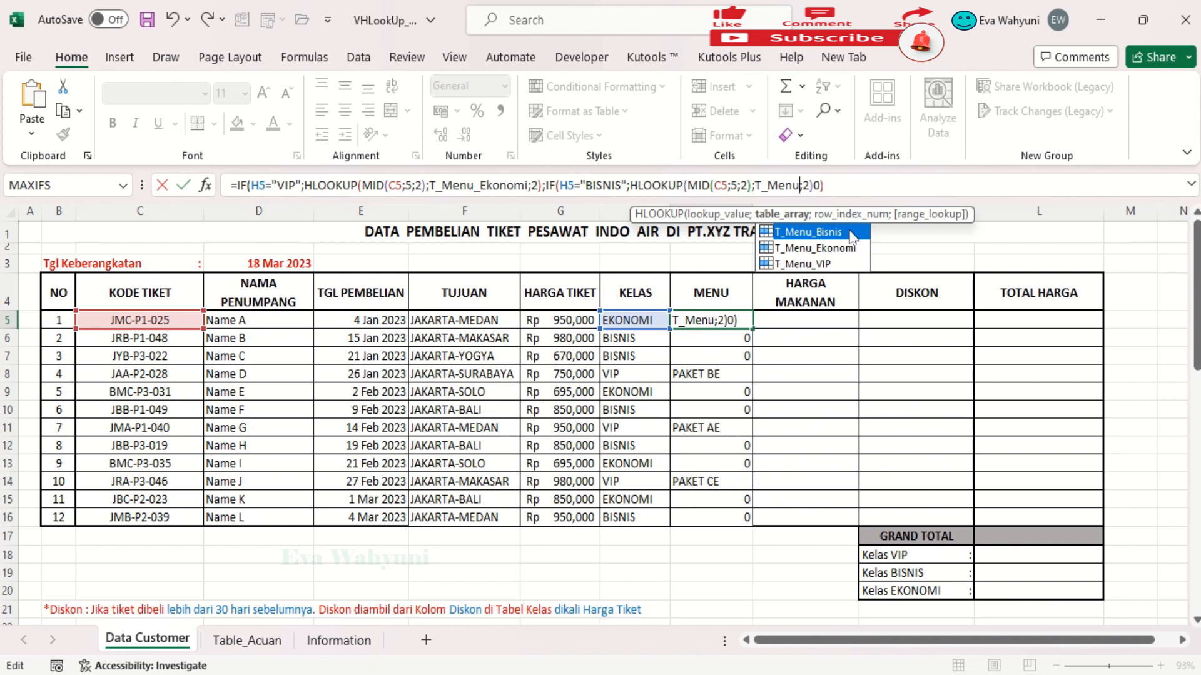
{"action": "key", "text": "Tab"}
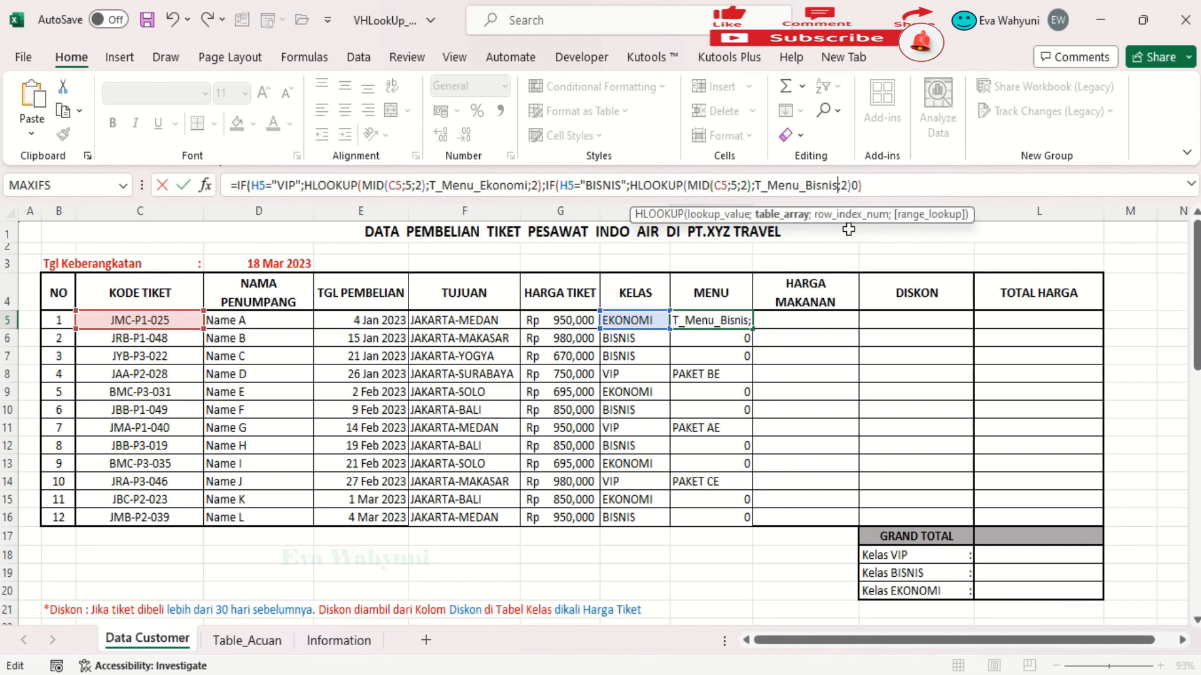
Make 0 the nested IF's false value in I5, complete the formula and copy it down to I16.
{"action": "left_click", "coordinate": [850, 187]}
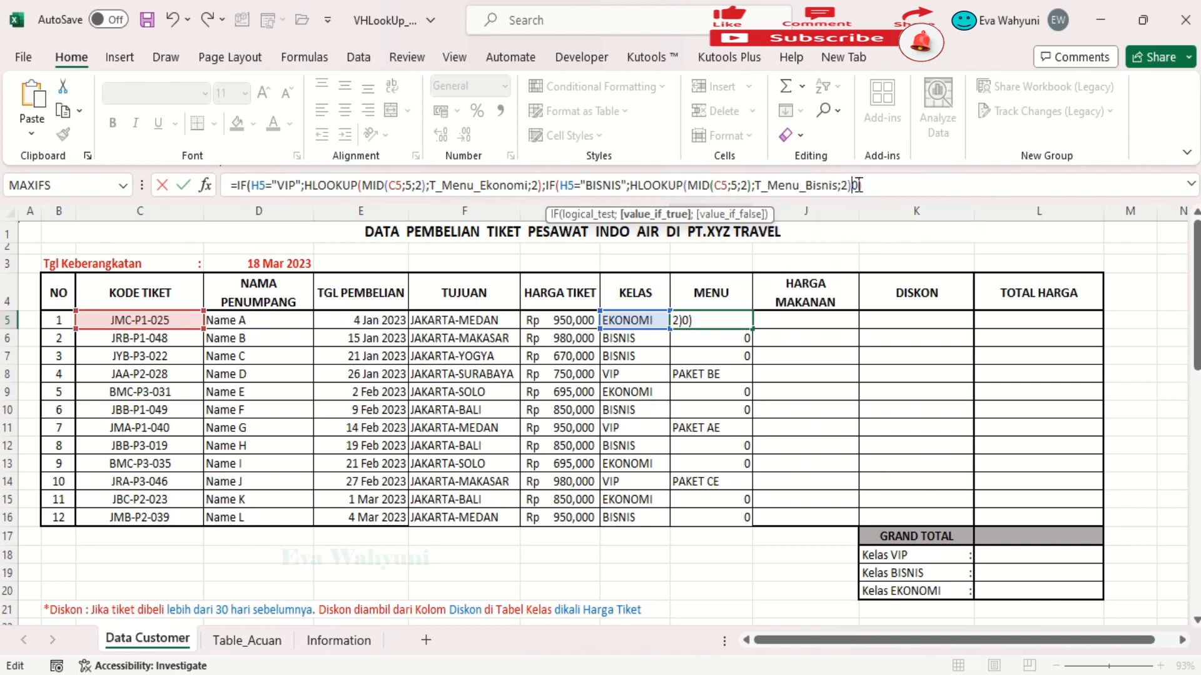
{"action": "type", "text": ";"}
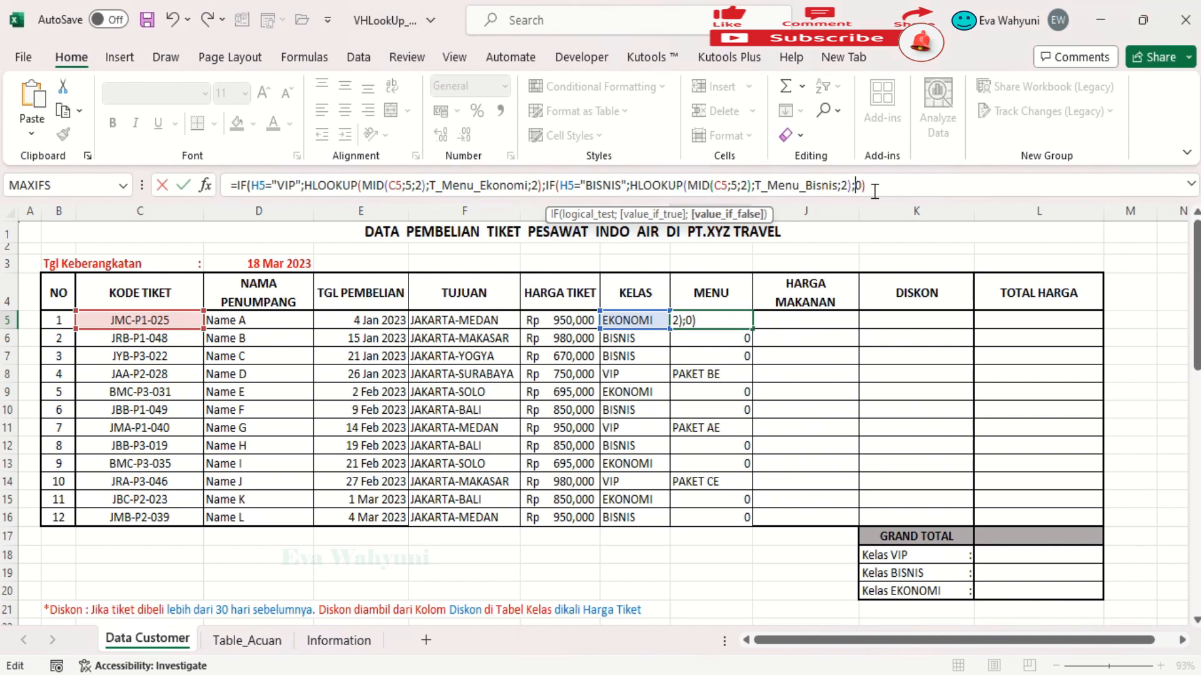
{"action": "key", "text": "Return"}
{"action": "key", "text": "Return"}
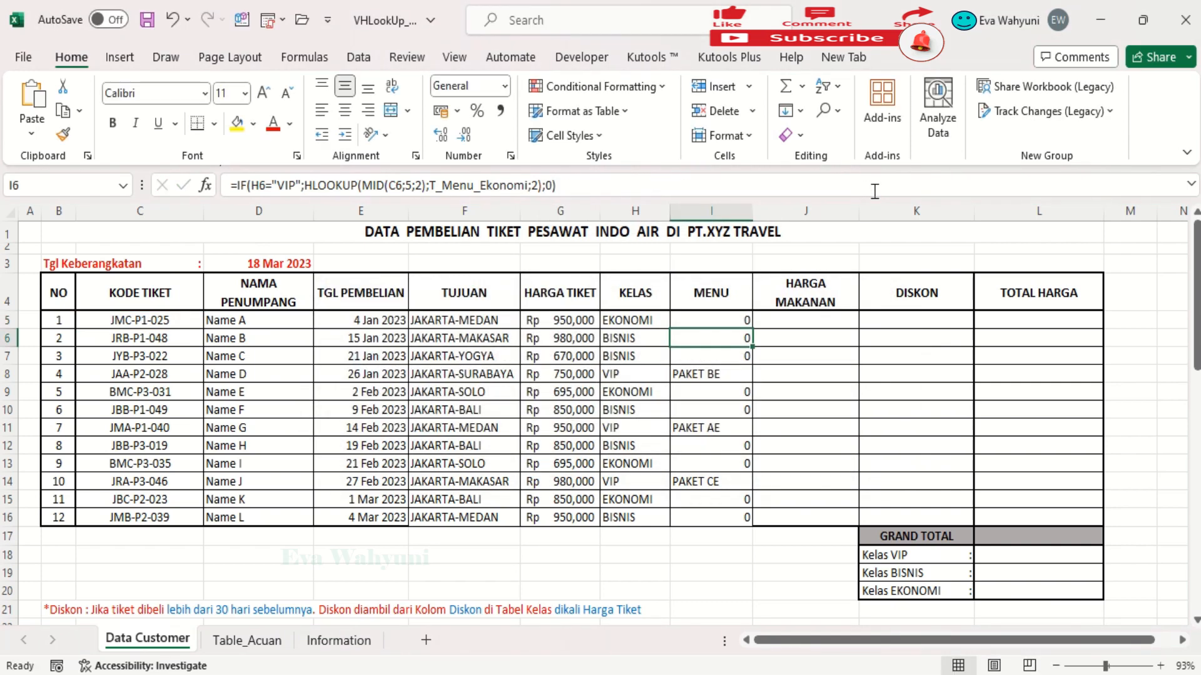
{"action": "left_click", "coordinate": [735, 322]}
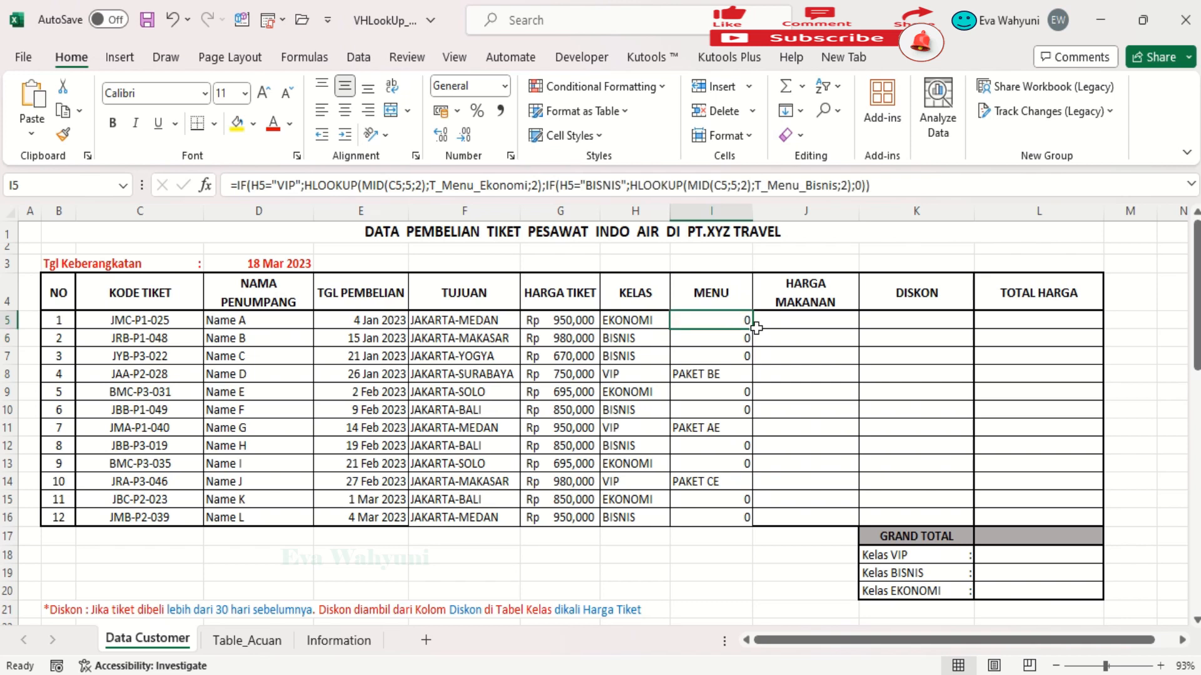
{"action": "left_click_drag", "start_coordinate": [752, 330], "coordinate": [744, 518]}
Compare the MENU results with the KELAS entries of the BISNIS tickets in rows 6, 10, 12 and 16 and the EKONOMI ticket in row 5.
{"action": "left_click", "coordinate": [629, 353]}
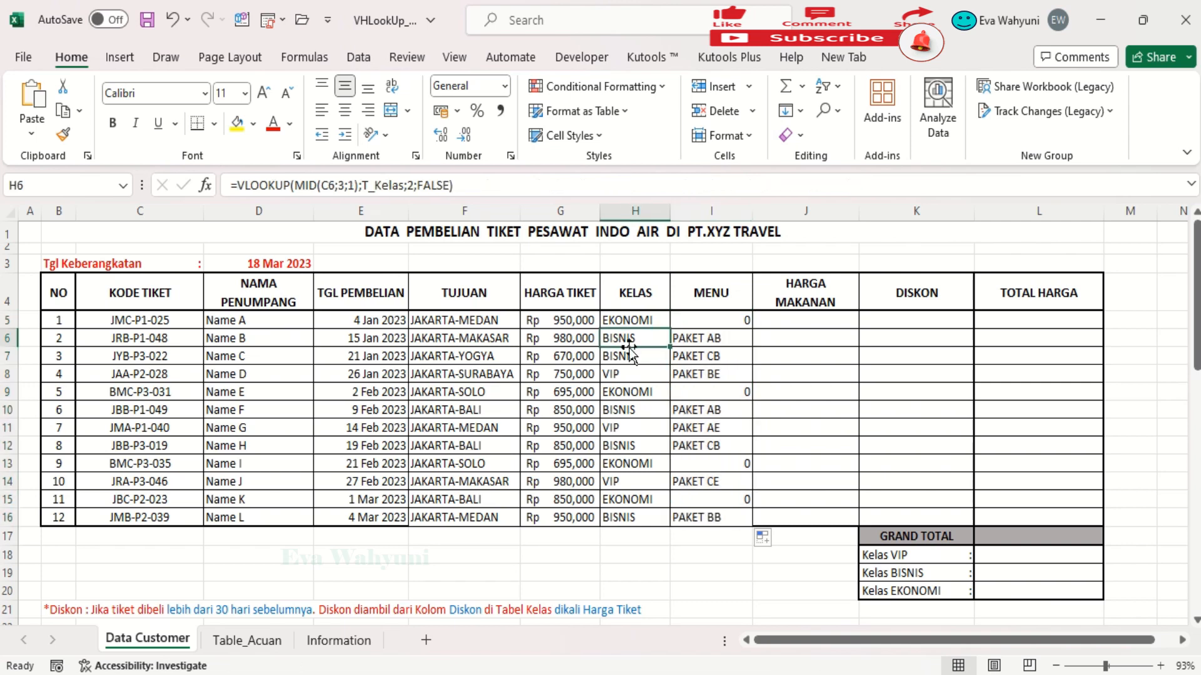
{"action": "left_click", "coordinate": [629, 410]}
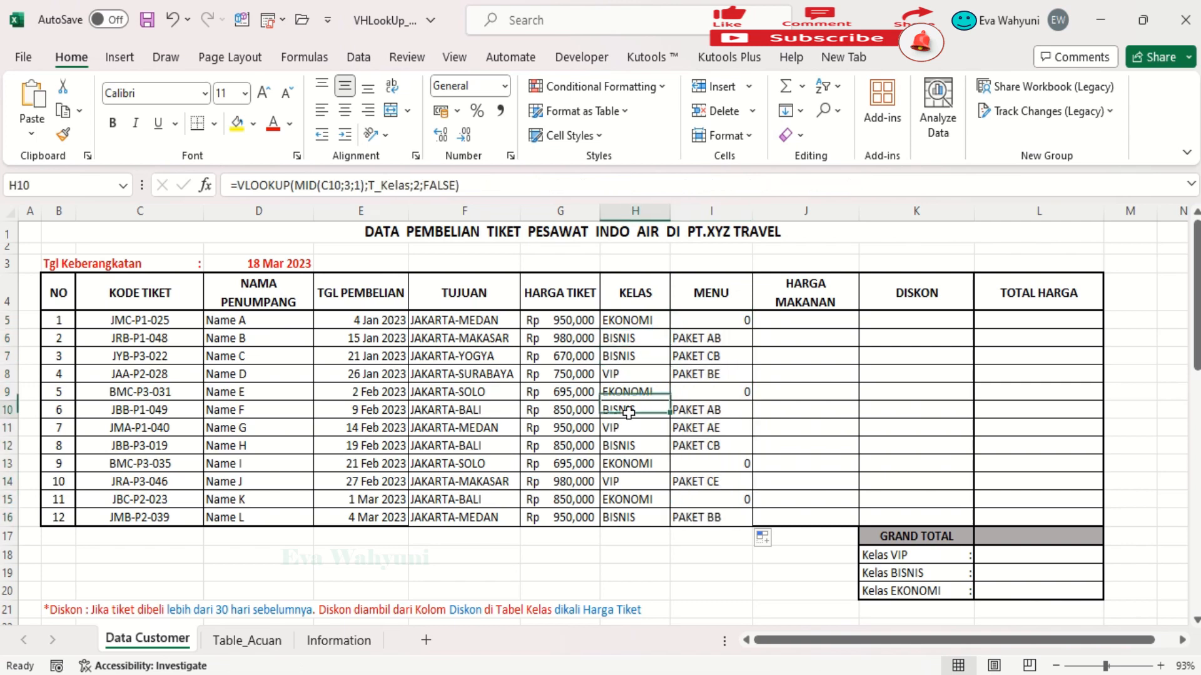
{"action": "left_click", "coordinate": [639, 446]}
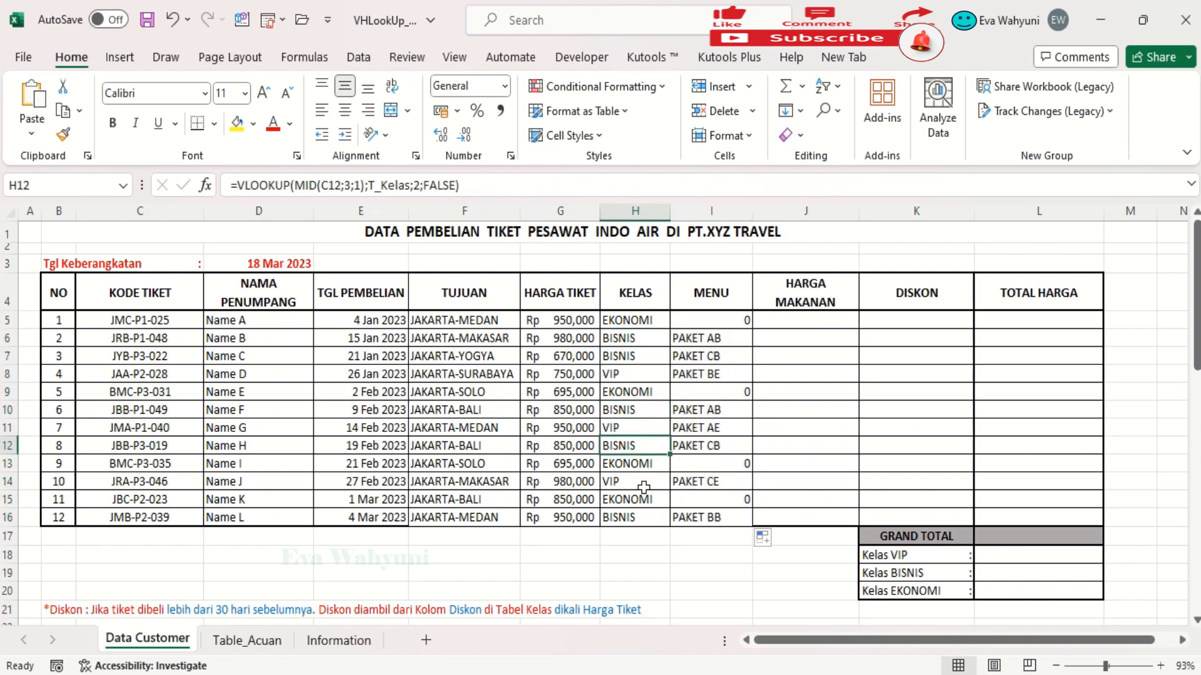
{"action": "left_click", "coordinate": [641, 517]}
{"action": "left_click", "coordinate": [643, 320]}
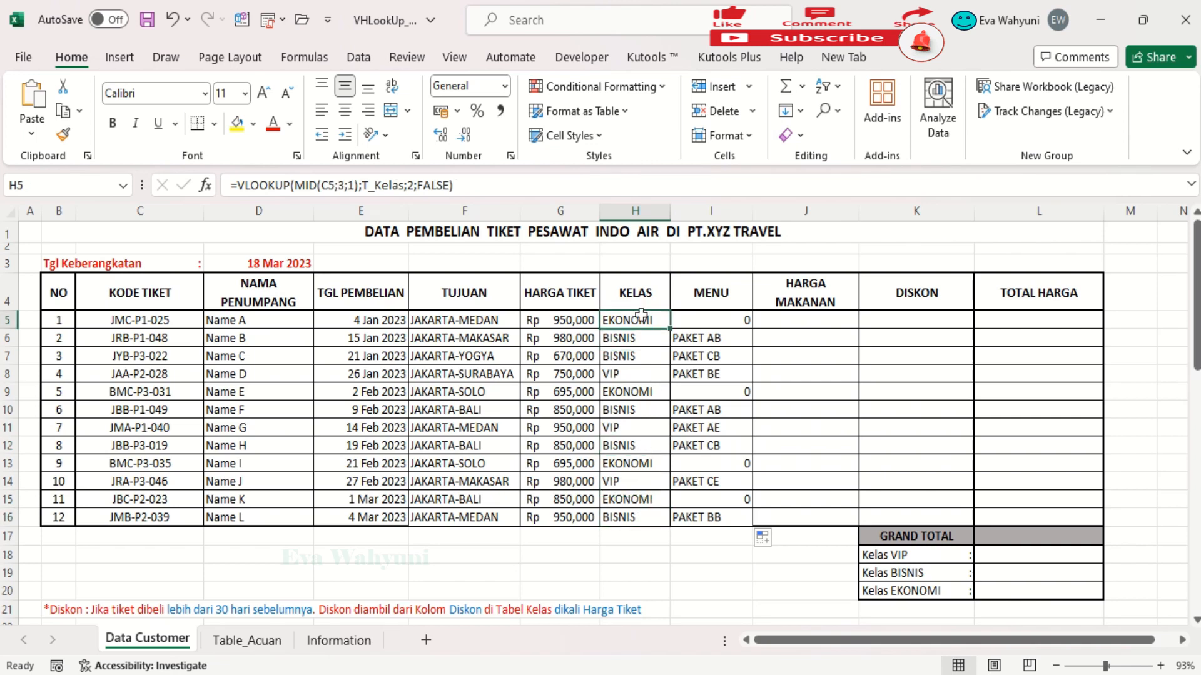
Nest a third IF before the final 0 in I5, containing a copy of the H5="VIP" test and its T_Menu_Ekonomi HLOOKUP.
{"action": "left_click", "coordinate": [716, 323]}
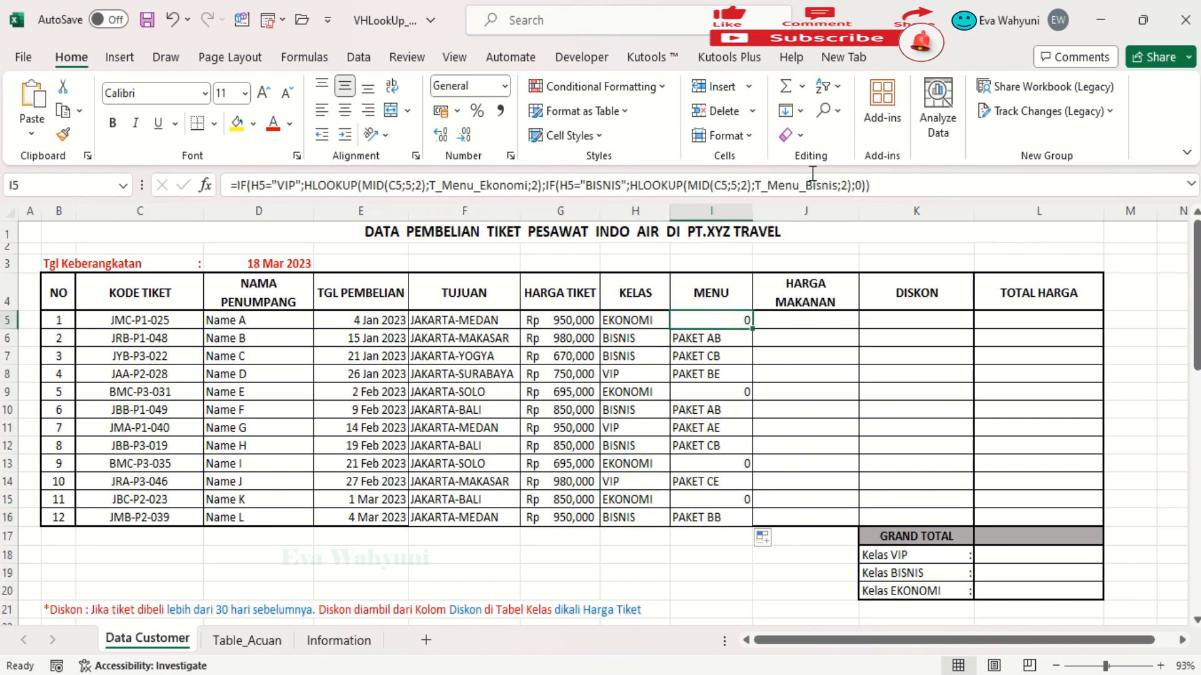
{"action": "left_click", "coordinate": [856, 185]}
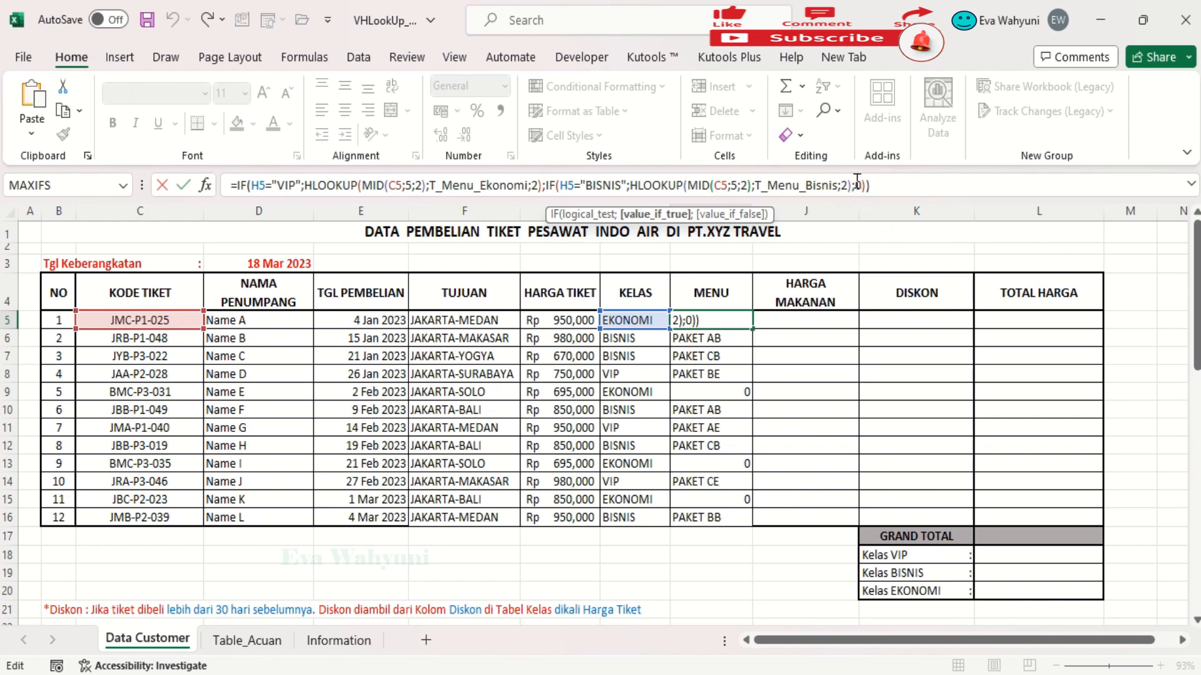
{"action": "type", "text": "IF"}
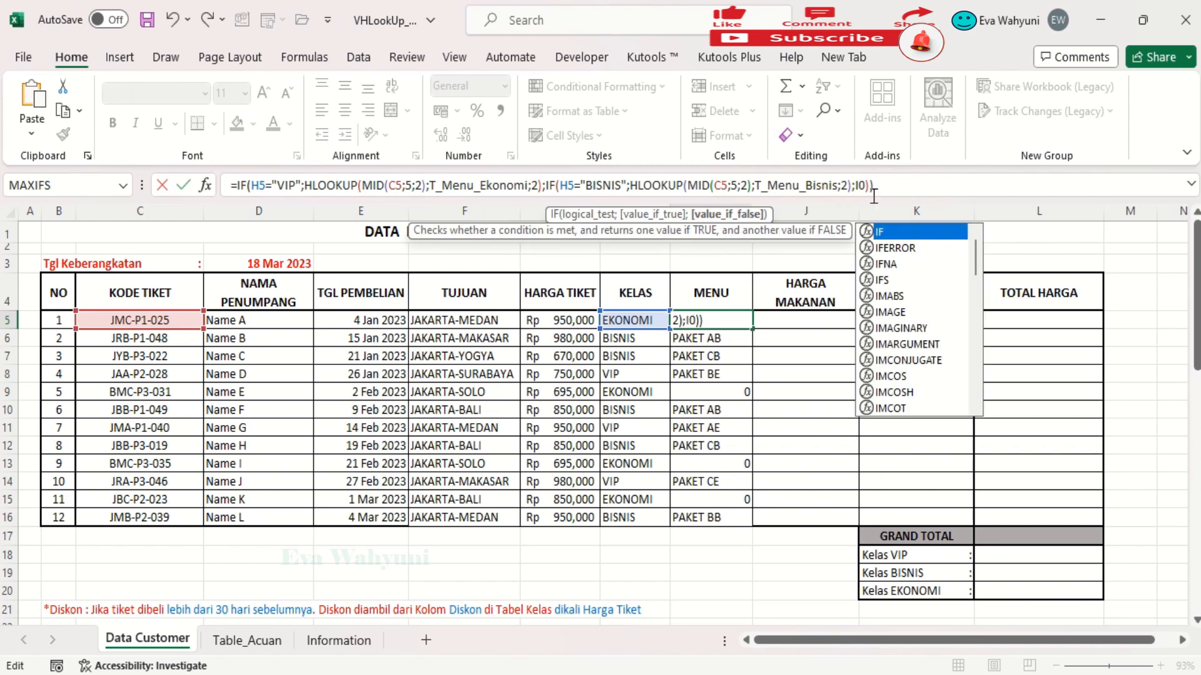
{"action": "type", "text": "("}
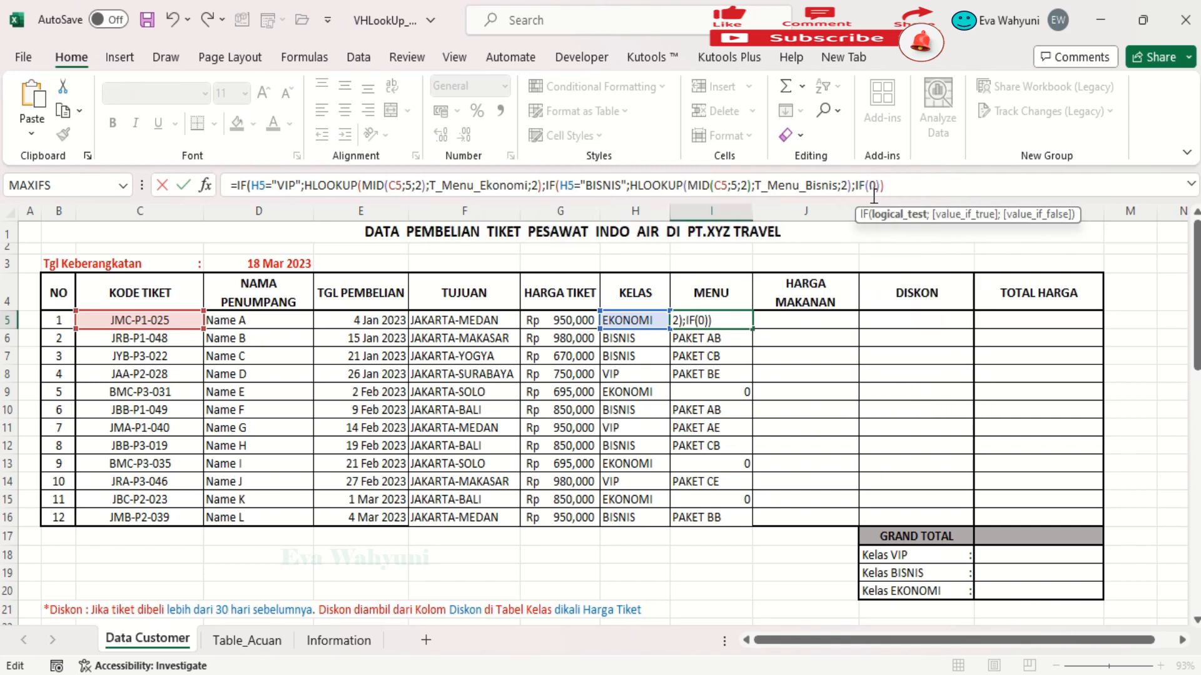
{"action": "type", "text": "H5=\"VIP\";HLOOKUP(MID(C5;5;2);T_Menu_Ekonomi;2"}
{"action": "type", "text": ")"}
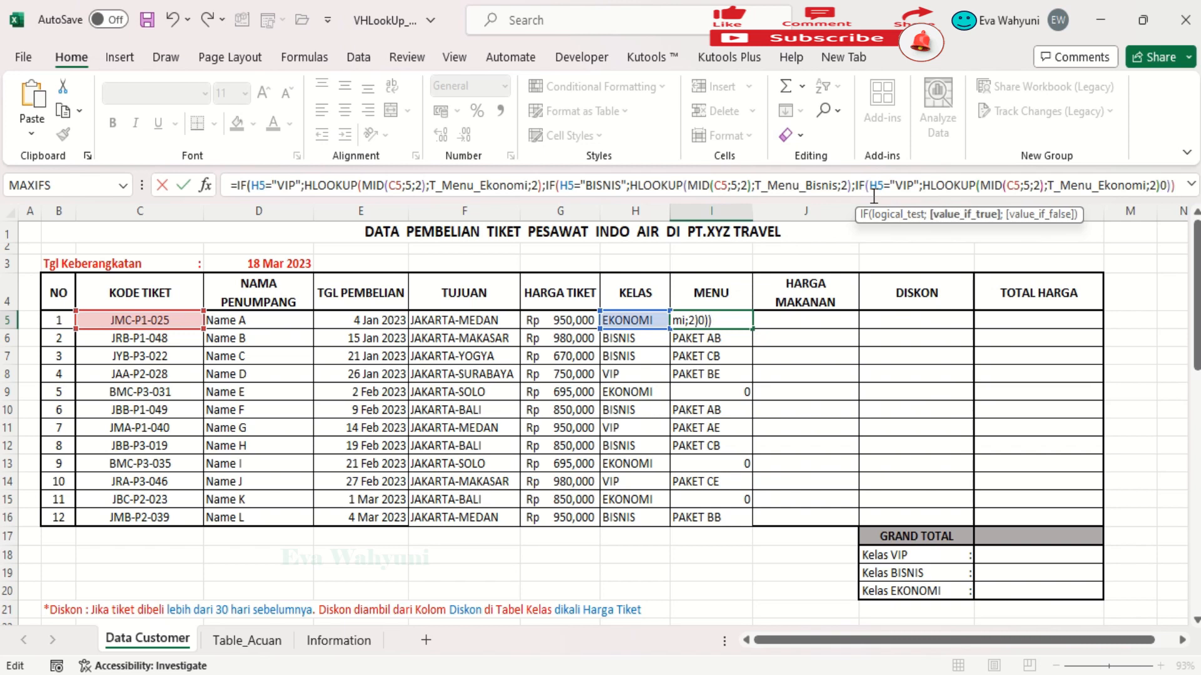
{"action": "type", "text": ";"}
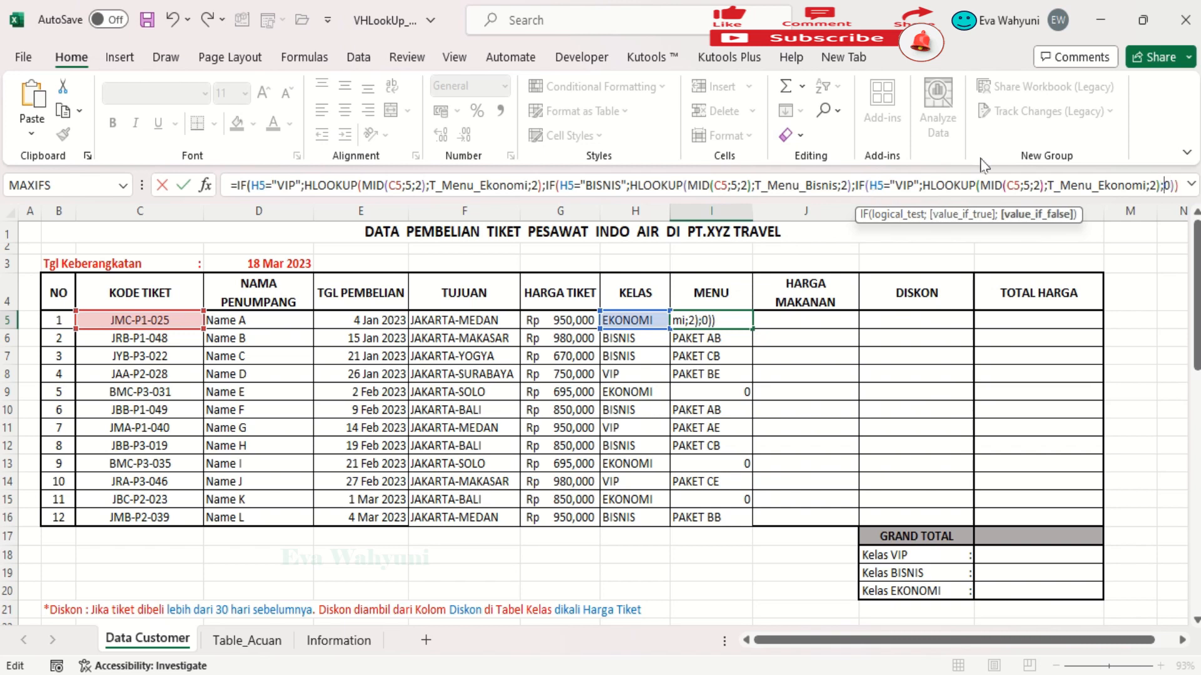
Change the class tested by the third IF in the I5 formula to "EKONOMI".
{"action": "left_click", "coordinate": [917, 181]}
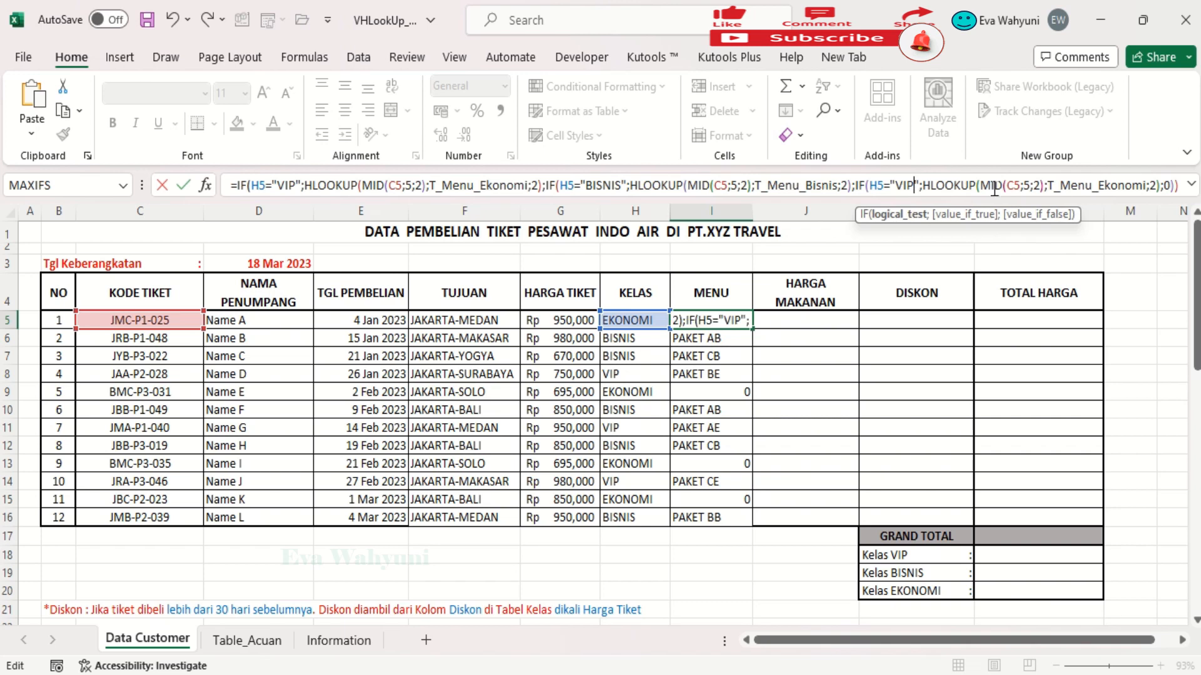
{"action": "key", "text": "BackSpace"}
{"action": "key", "text": "BackSpace"}
{"action": "key", "text": "BackSpace"}
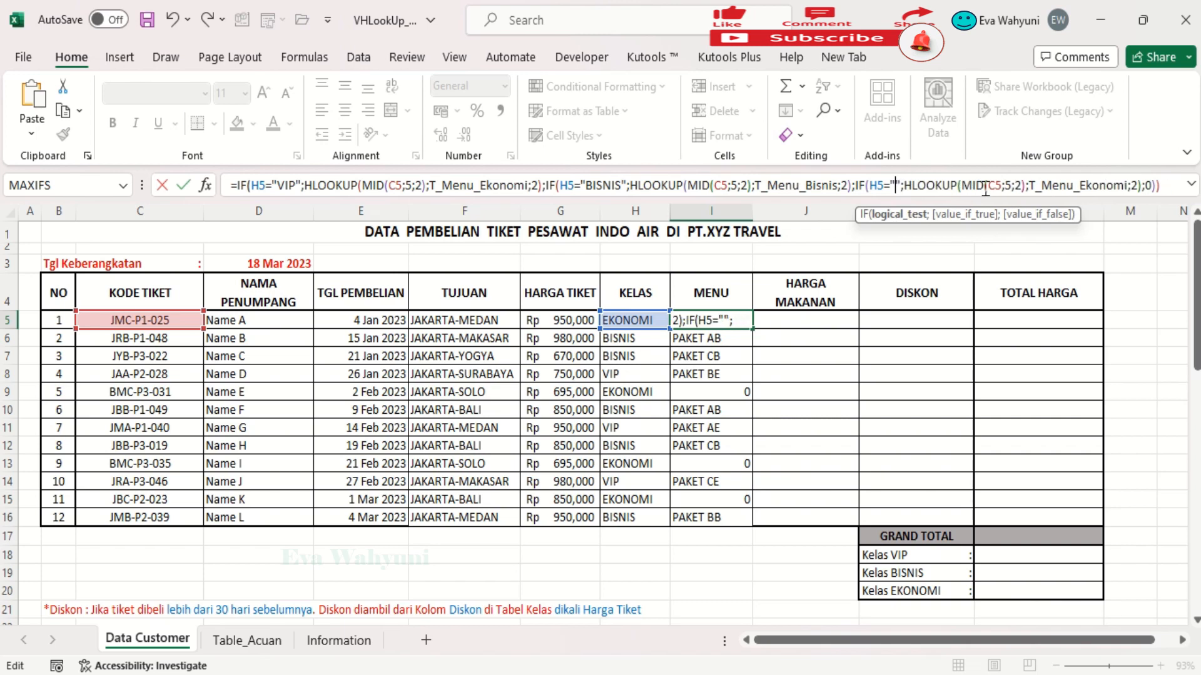
{"action": "type", "text": "EKONOM"}
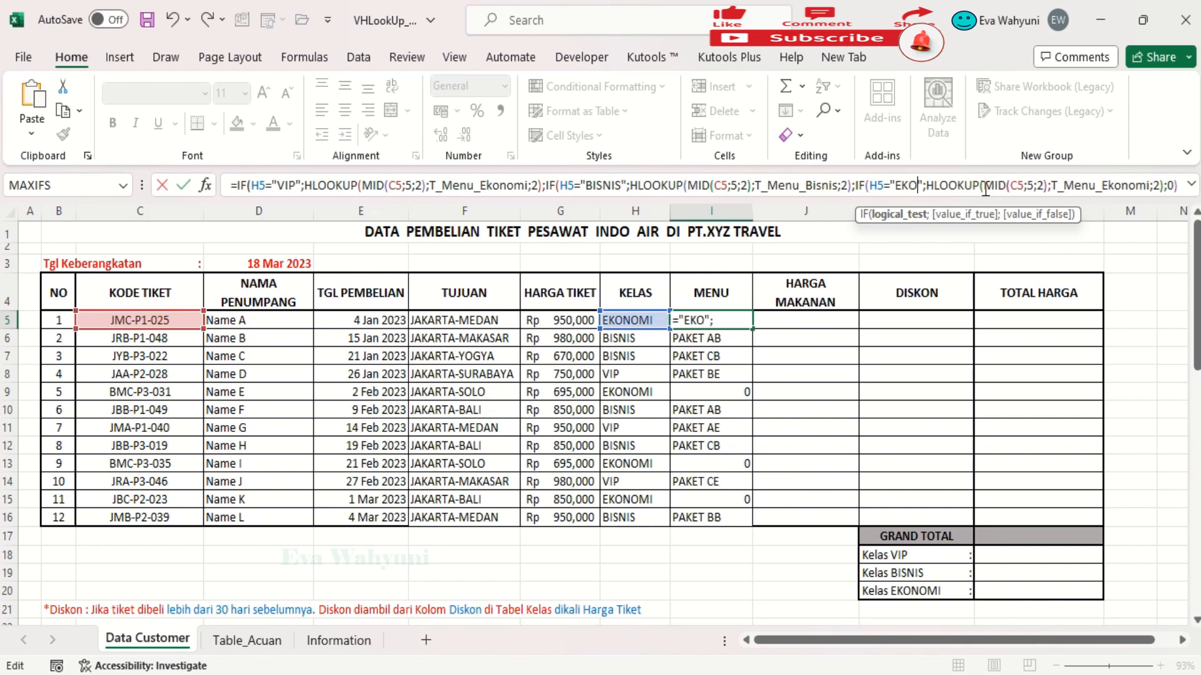
Complete the third IF condition in the I5 formula as "EKONOMI" and re-enter its HLOOKUP arguments as T_Menu_Ekonomi;2);0)).
{"action": "type", "text": "I"}
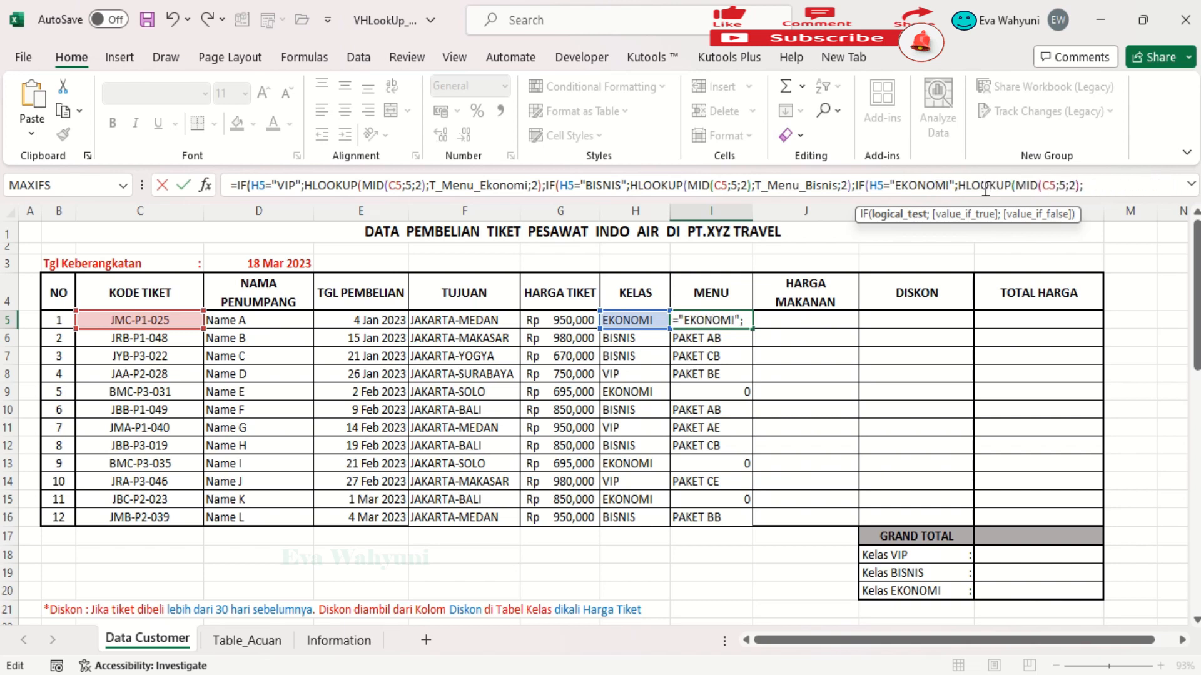
{"action": "left_click", "coordinate": [1084, 183]}
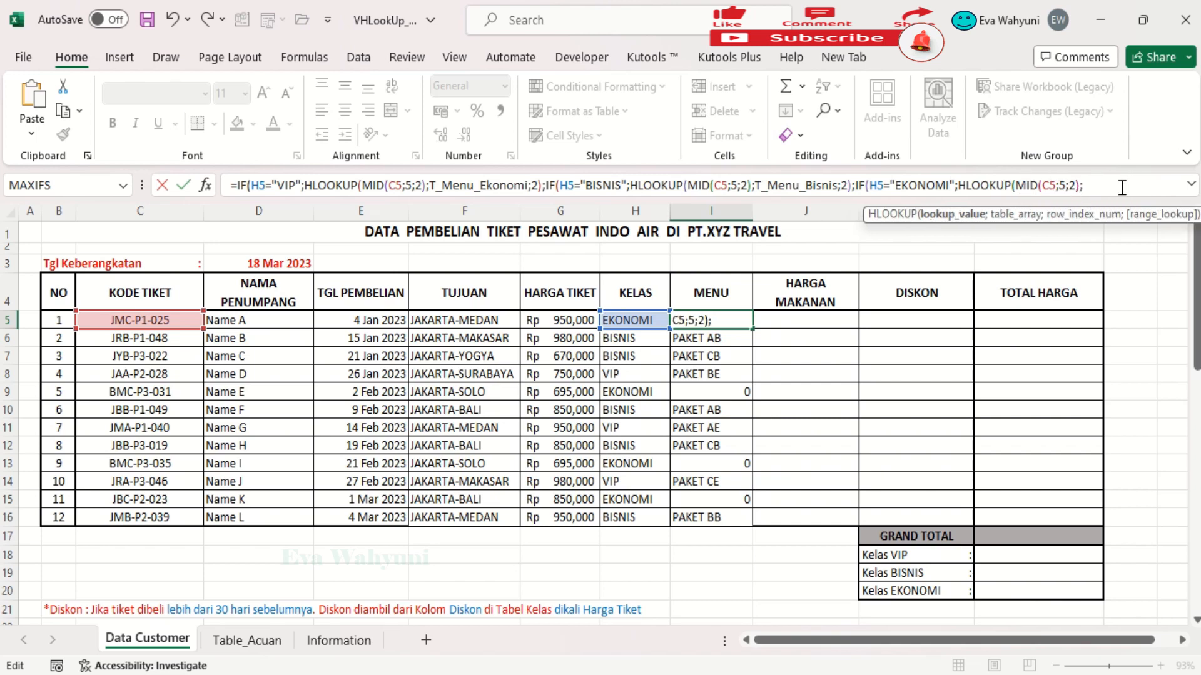
{"action": "type", "text": ";"}
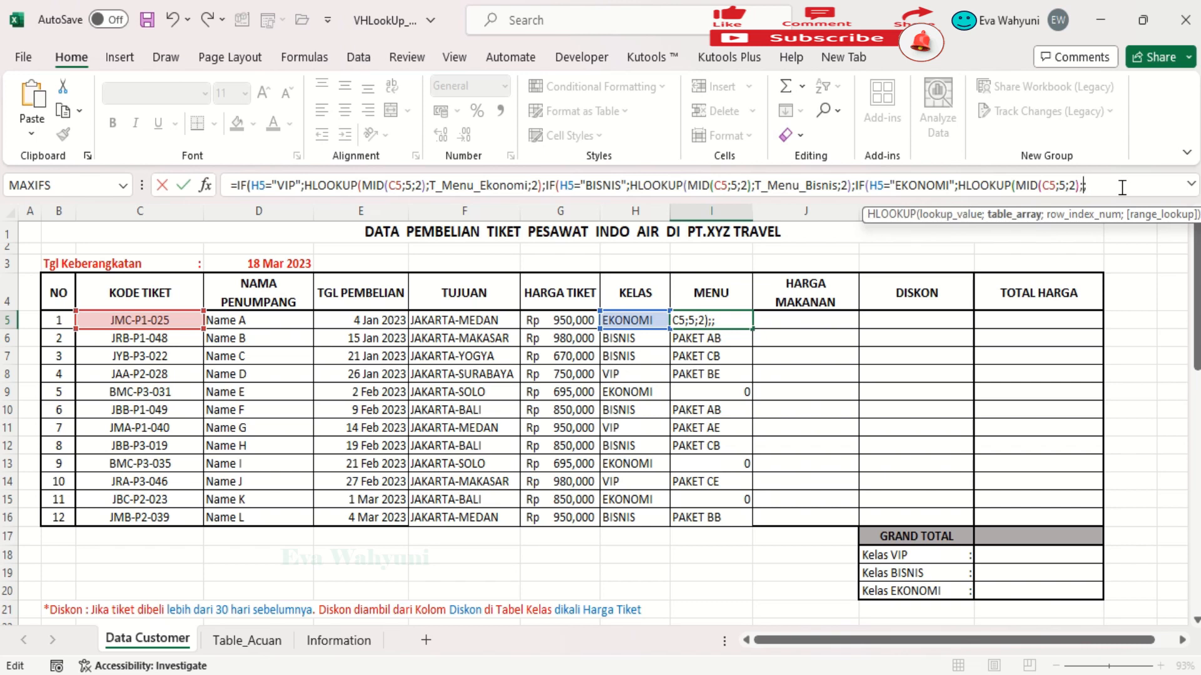
{"action": "type", "text": "T"}
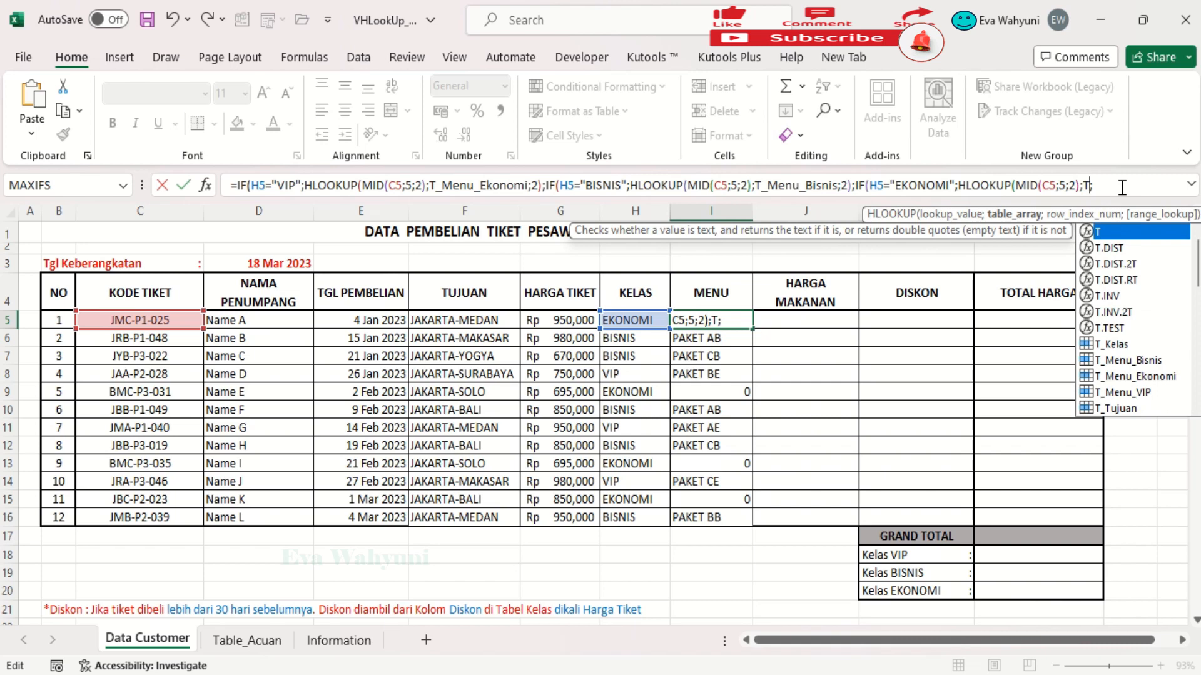
{"action": "double_click", "coordinate": [1171, 377]}
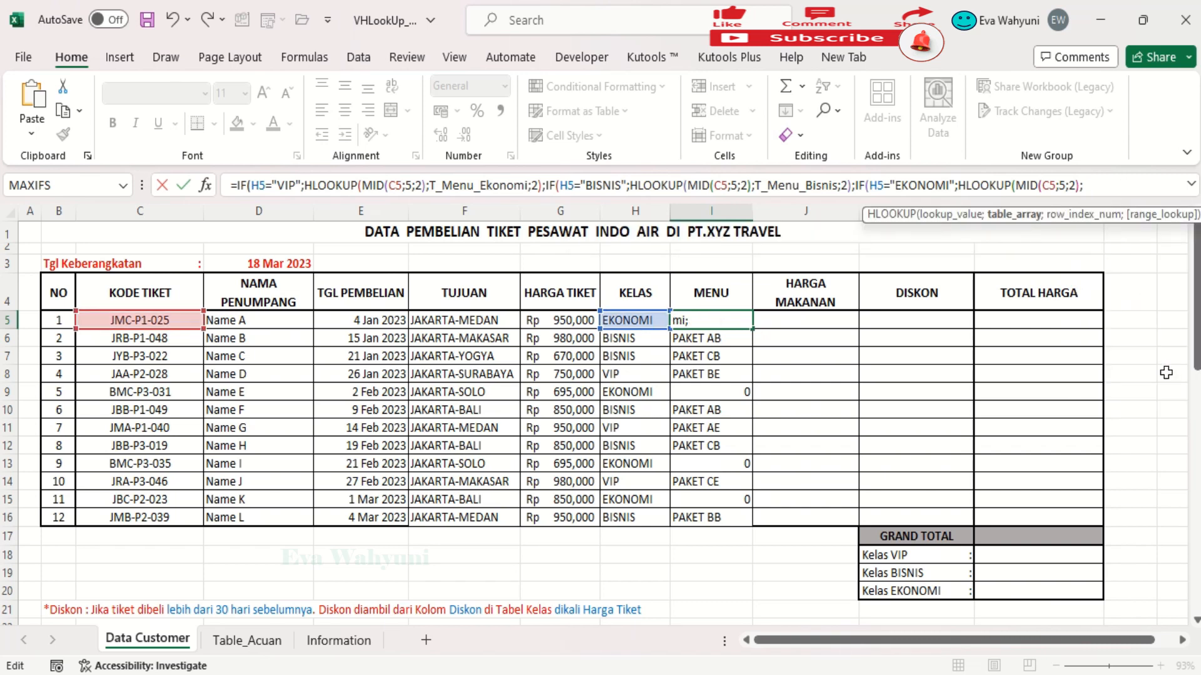
{"action": "type", "text": "2);0))"}
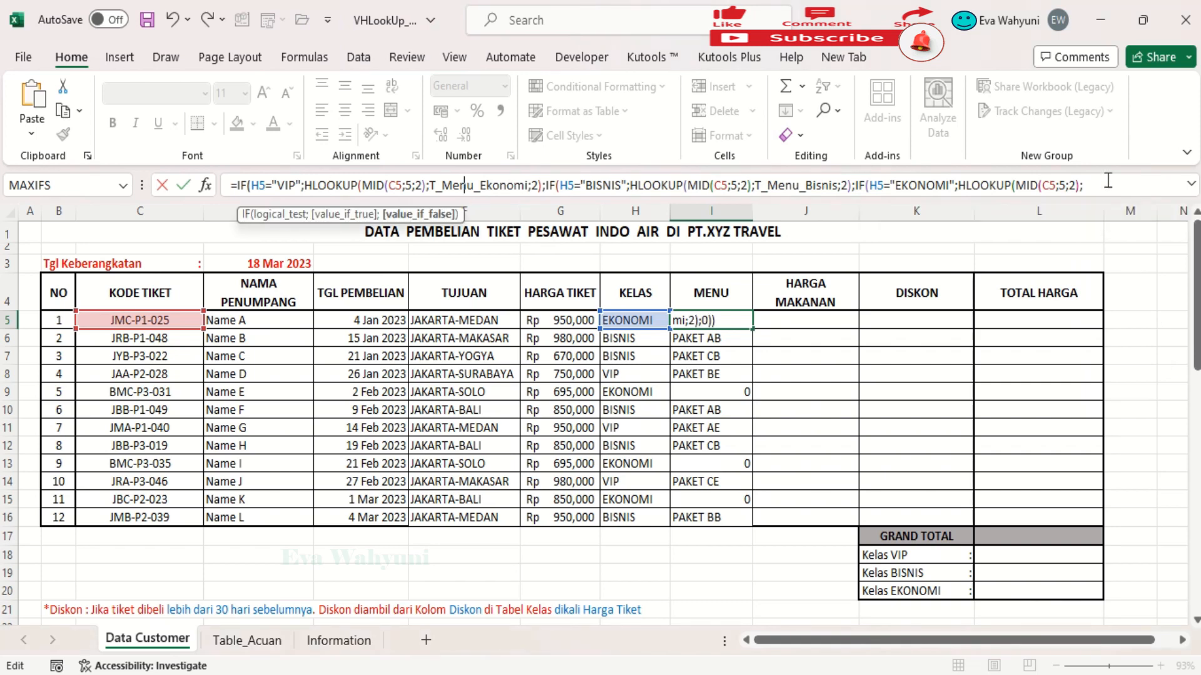
Clear the ending of the I5 formula after the third HLOOKUP's MID(C5;5;2) argument so its table name can be re-entered.
{"action": "key", "text": "ctrl+z"}
{"action": "key", "text": "ctrl+z"}
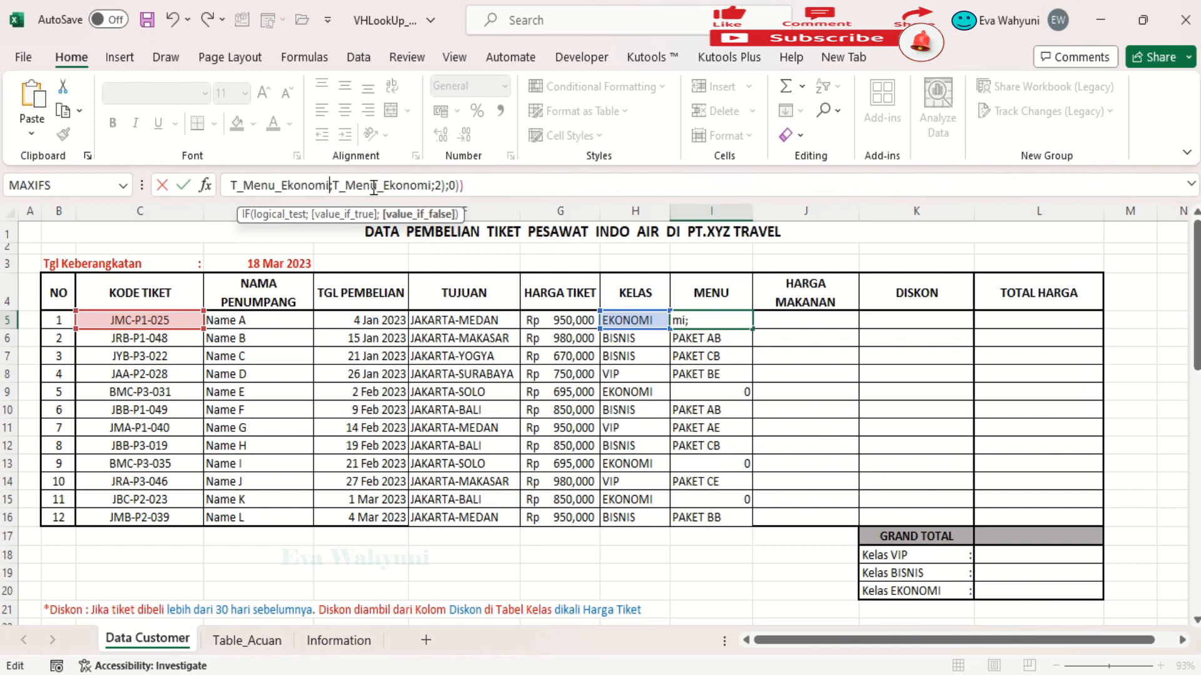
{"action": "key", "text": "ctrl+z"}
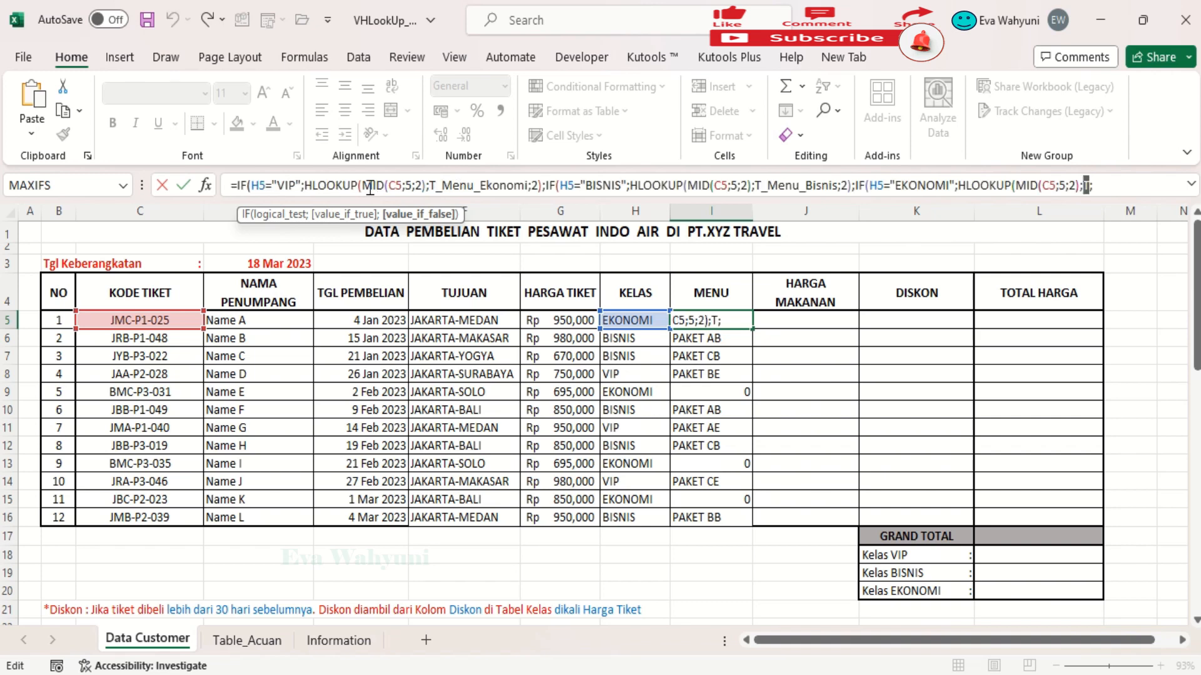
{"action": "key", "text": "ctrl+y"}
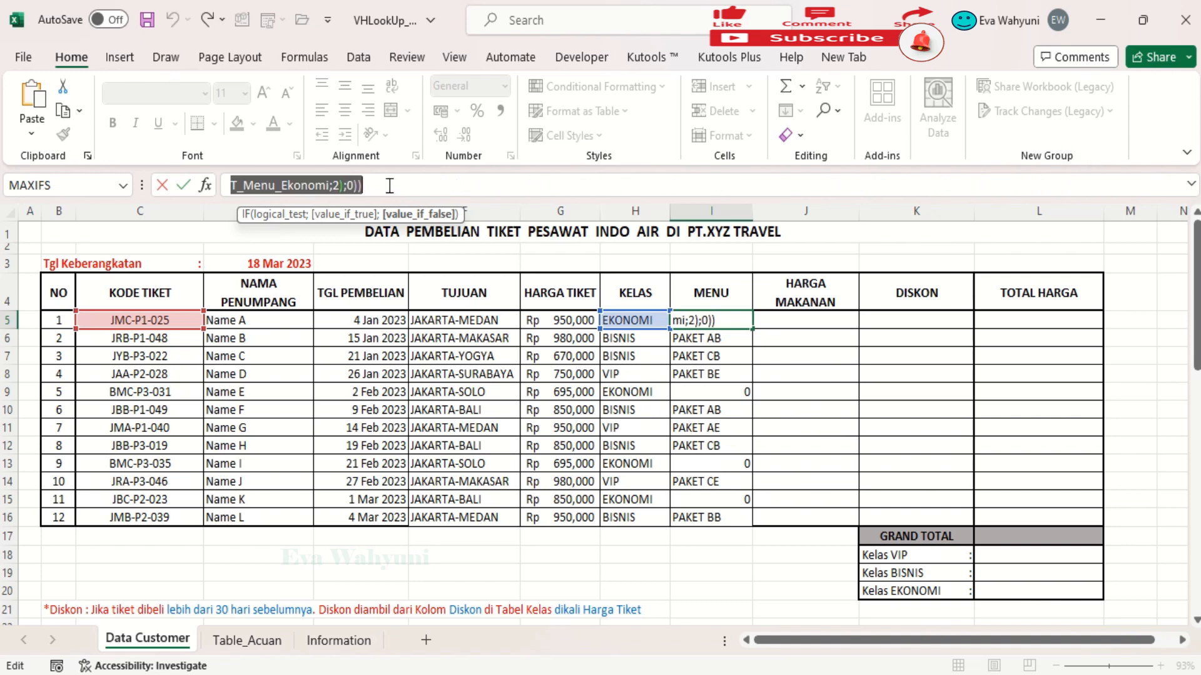
{"action": "key", "text": "Return"}
{"action": "key", "text": "Return"}
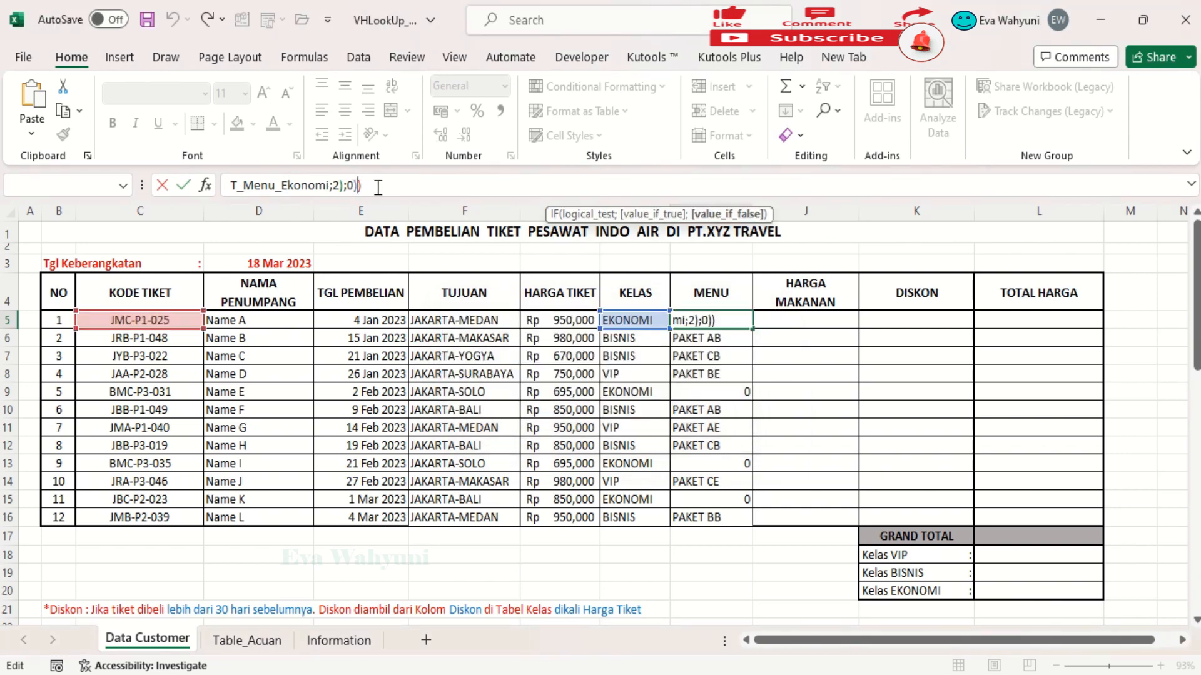
{"action": "left_click_drag", "start_coordinate": [379, 187], "coordinate": [210, 187]}
{"action": "key", "text": "BackSpace"}
{"action": "key", "text": "BackSpace"}
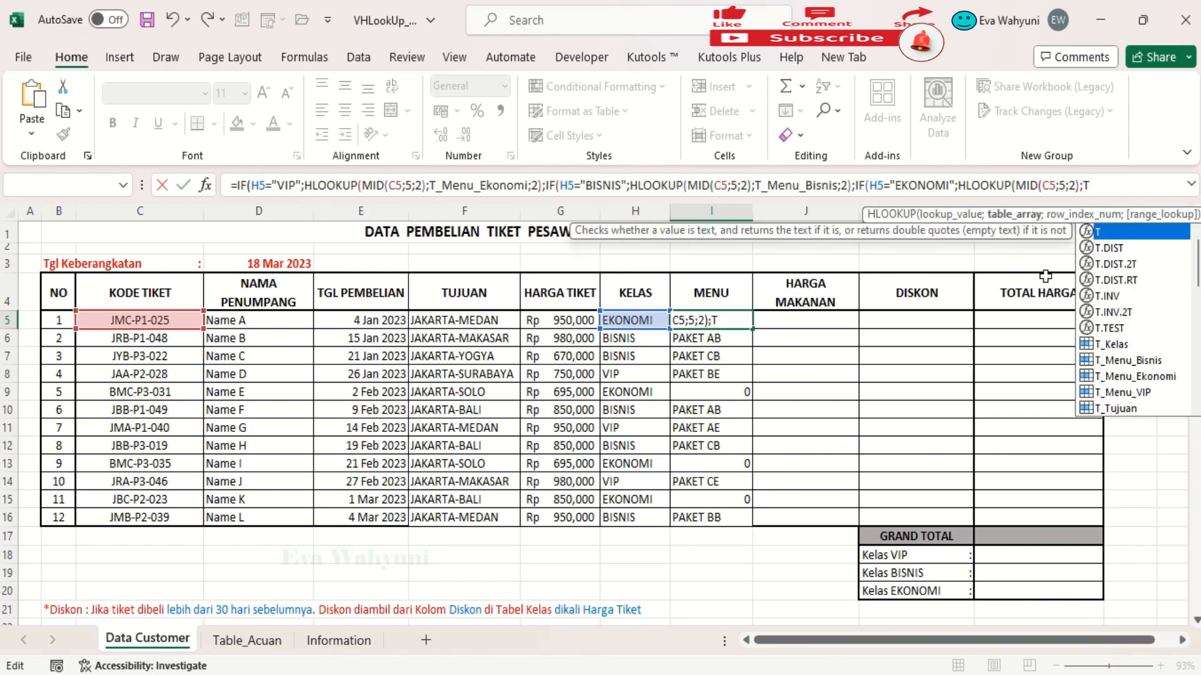
Finish the I5 formula with T_Menu_Ekonomi;2);0))) and fill it down the MENU column through I16.
{"action": "double_click", "coordinate": [1155, 376]}
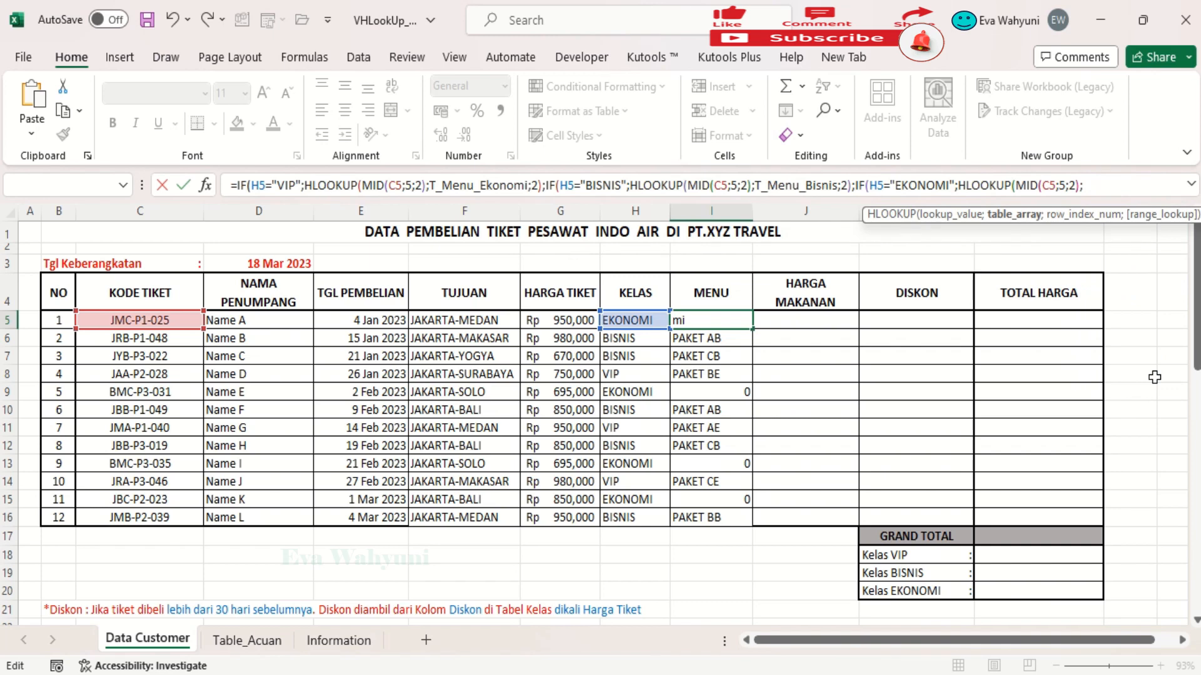
{"action": "type", "text": ";"}
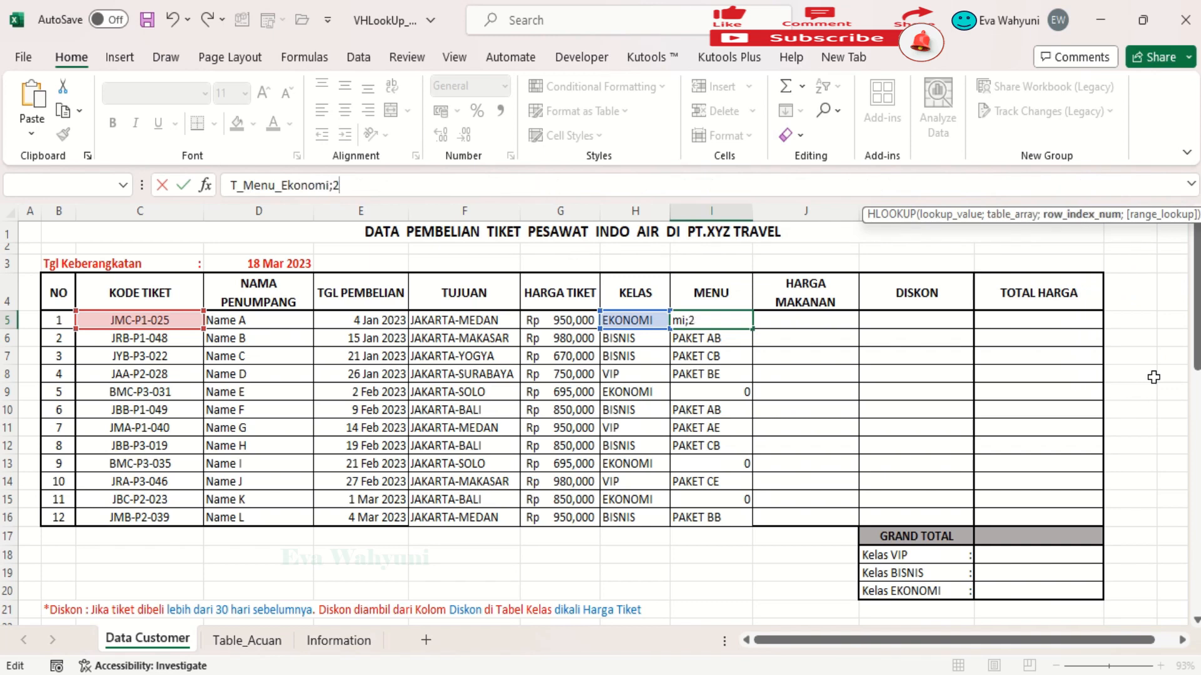
{"action": "type", "text": "2)"}
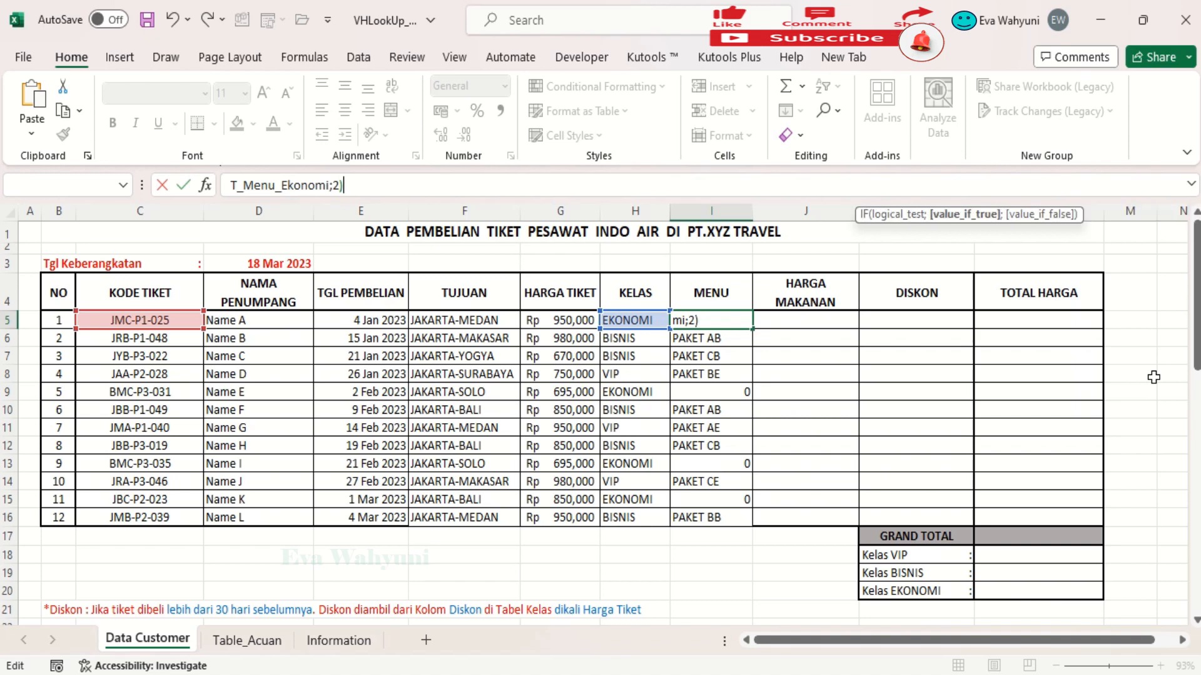
{"action": "type", "text": ";"}
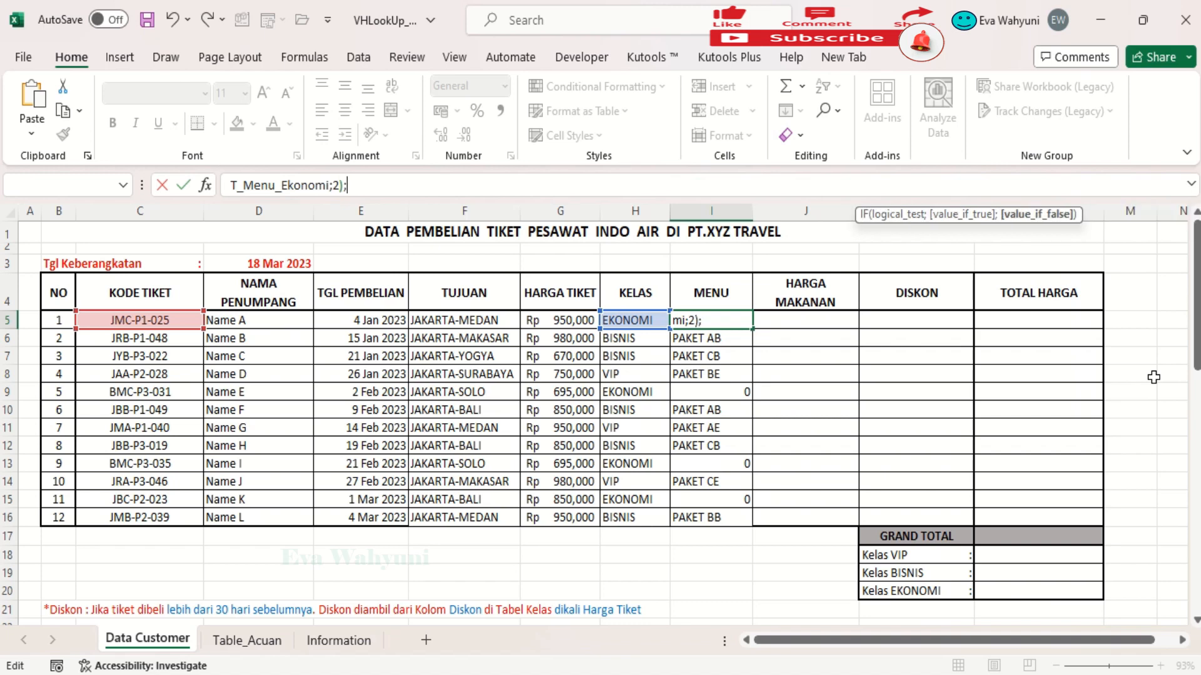
{"action": "type", "text": "0)"}
{"action": "key", "text": "Return"}
{"action": "key", "text": "Return"}
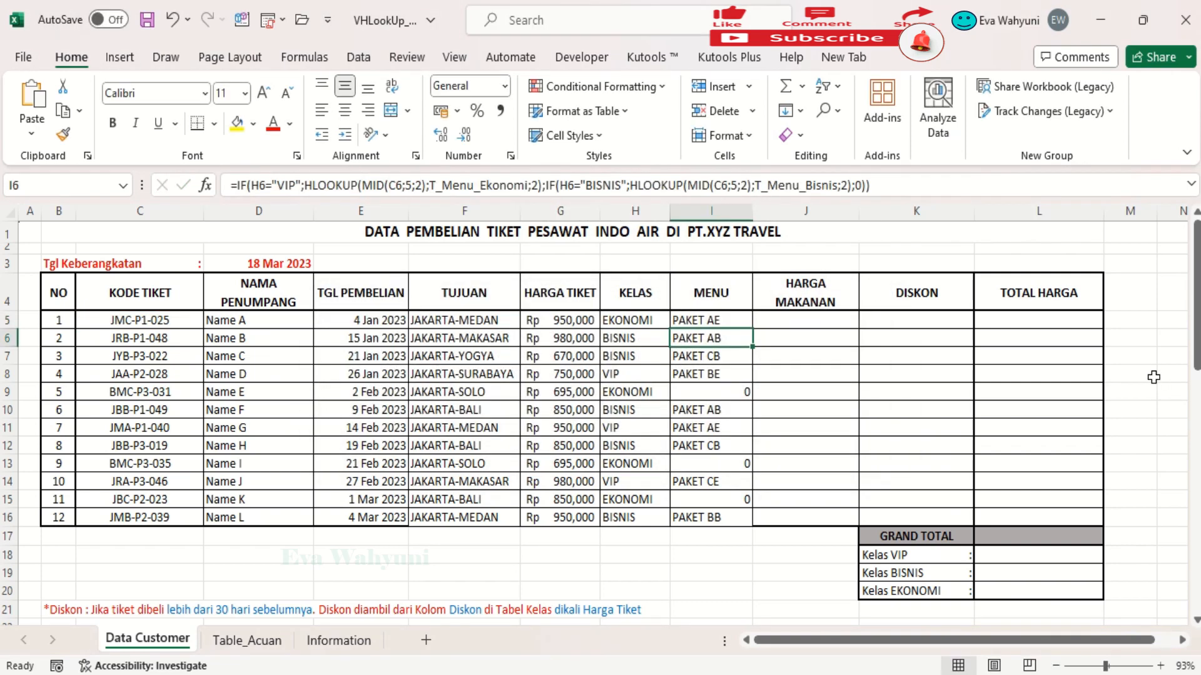
{"action": "left_click", "coordinate": [738, 318]}
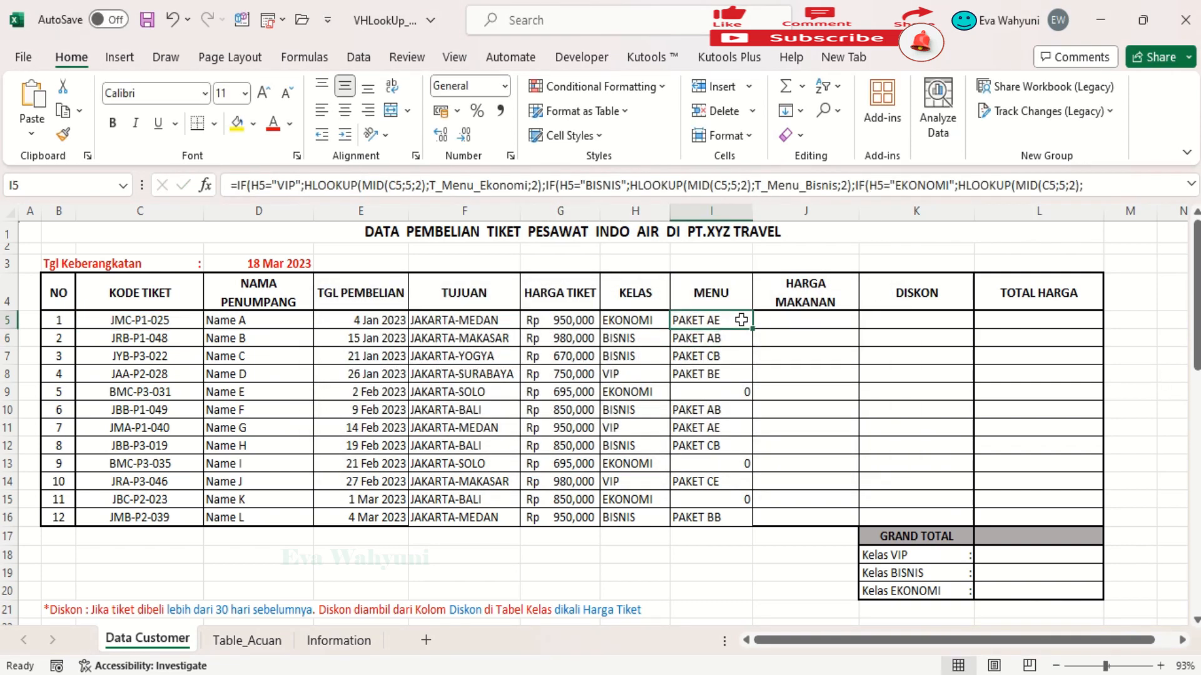
{"action": "left_click_drag", "start_coordinate": [750, 329], "coordinate": [746, 518]}
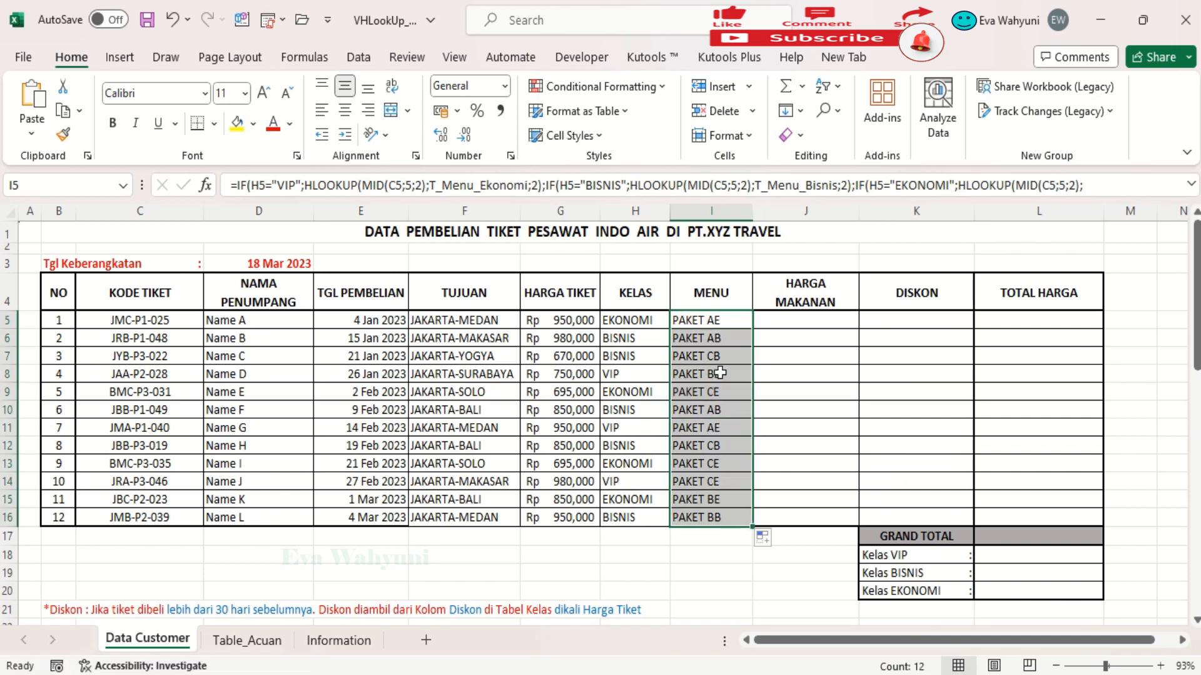
Compare the class and menu in row 5 with the P1 package in the EKONOMI menu table on Table_Acuan.
{"action": "left_click", "coordinate": [654, 318]}
{"action": "left_click", "coordinate": [697, 320]}
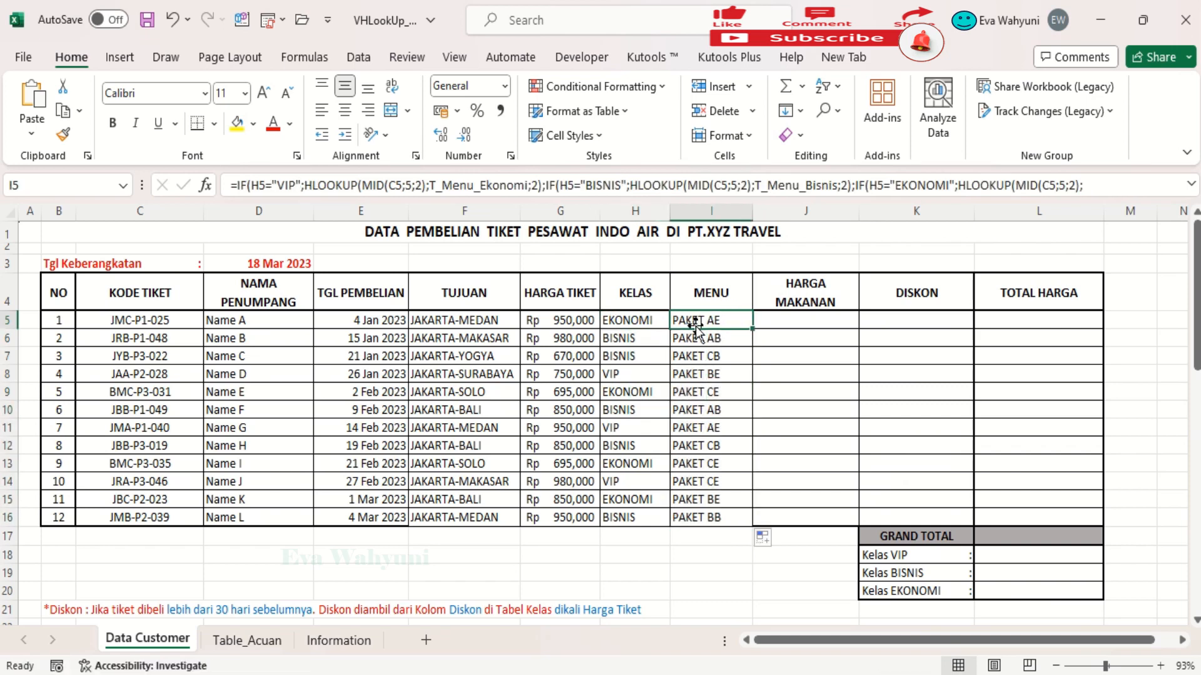
{"action": "left_click", "coordinate": [271, 644]}
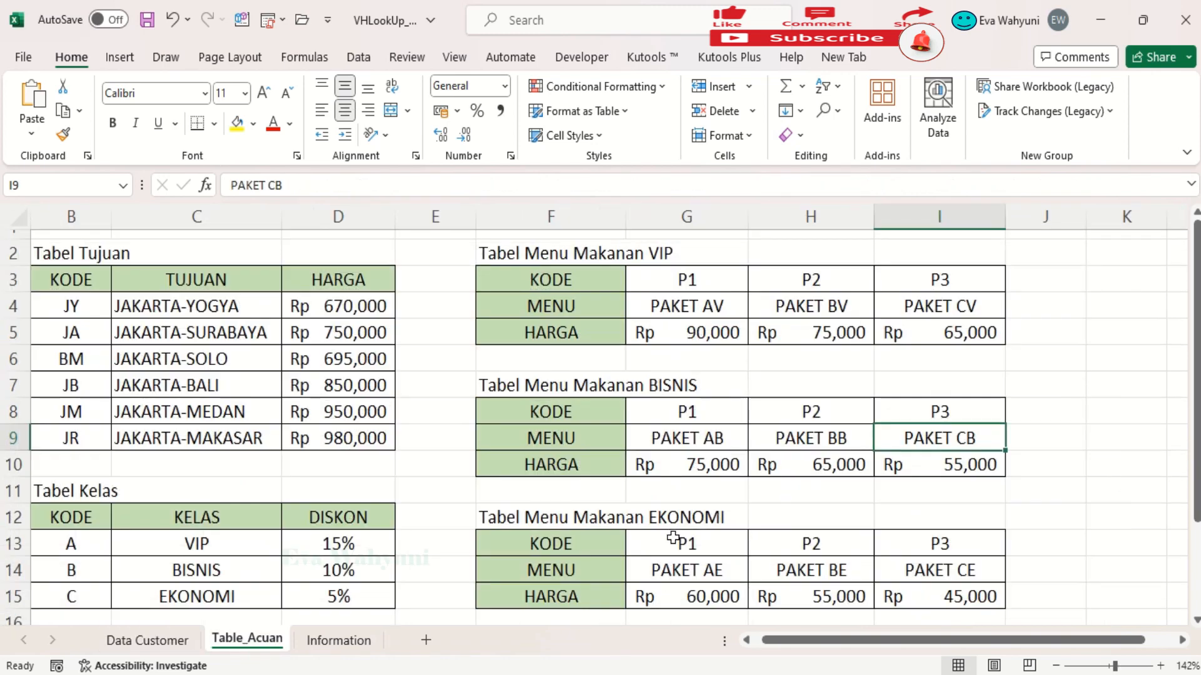
{"action": "left_click", "coordinate": [676, 550]}
{"action": "left_click", "coordinate": [685, 570]}
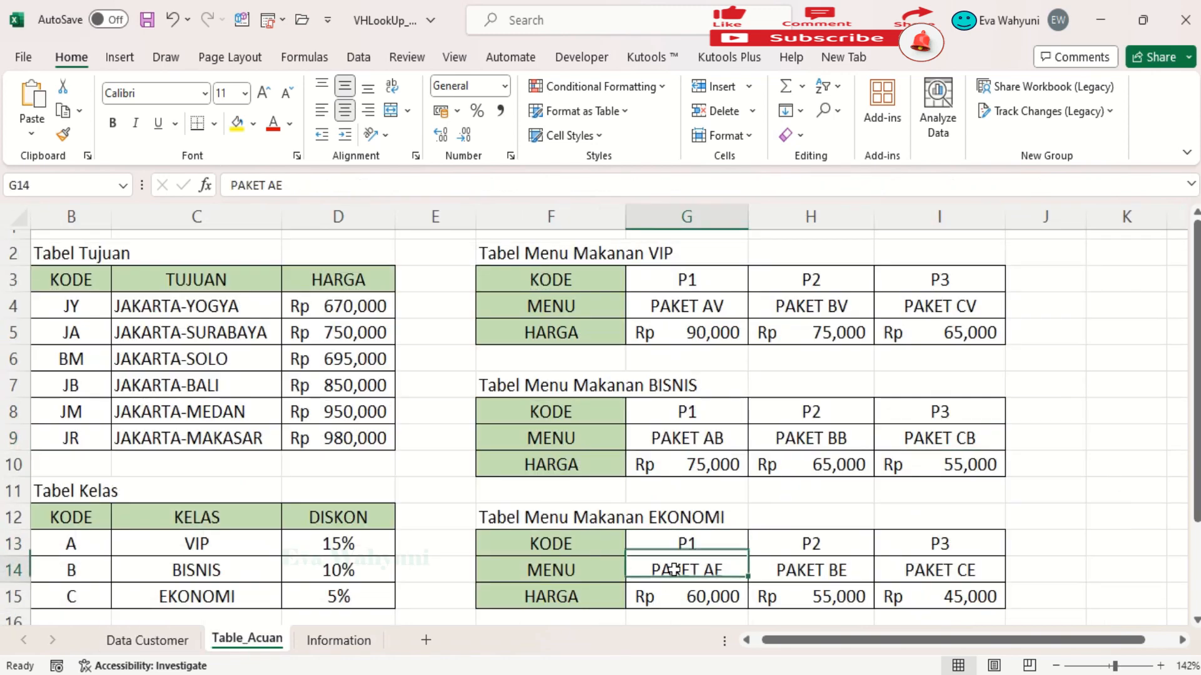
Compare the class and menu in row 6 of Data Customer with the P1 package in Table_Acuan's BISNIS menu table.
{"action": "left_click", "coordinate": [151, 640]}
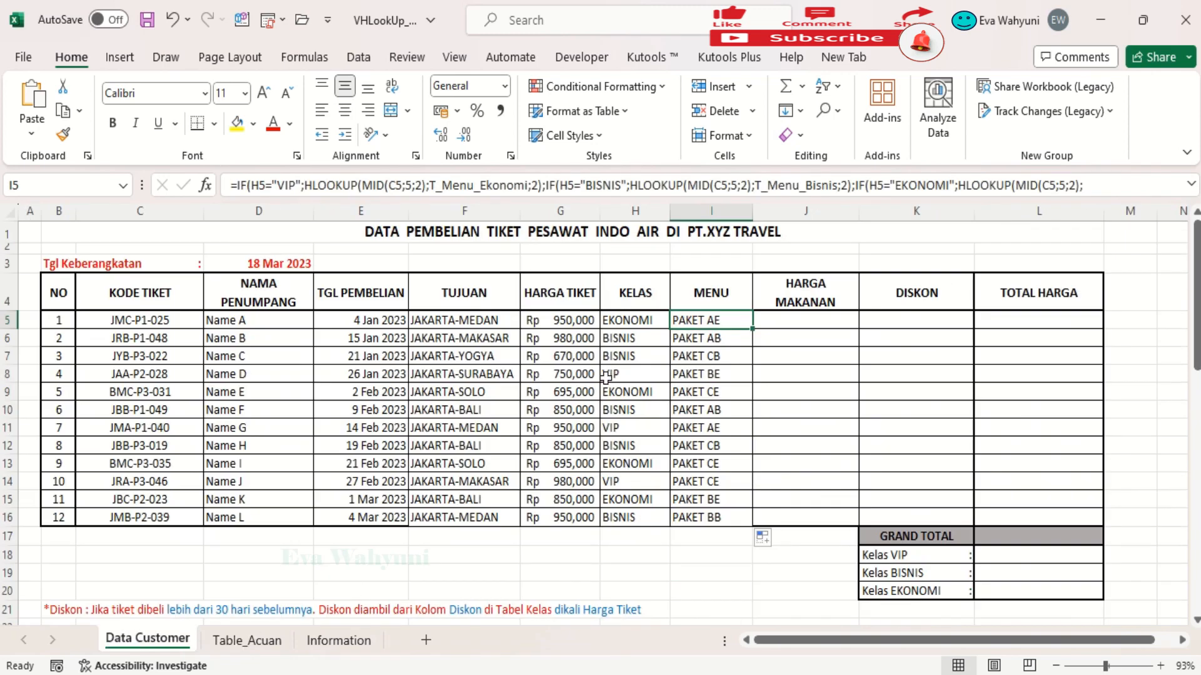
{"action": "left_click", "coordinate": [619, 341]}
{"action": "left_click", "coordinate": [708, 339]}
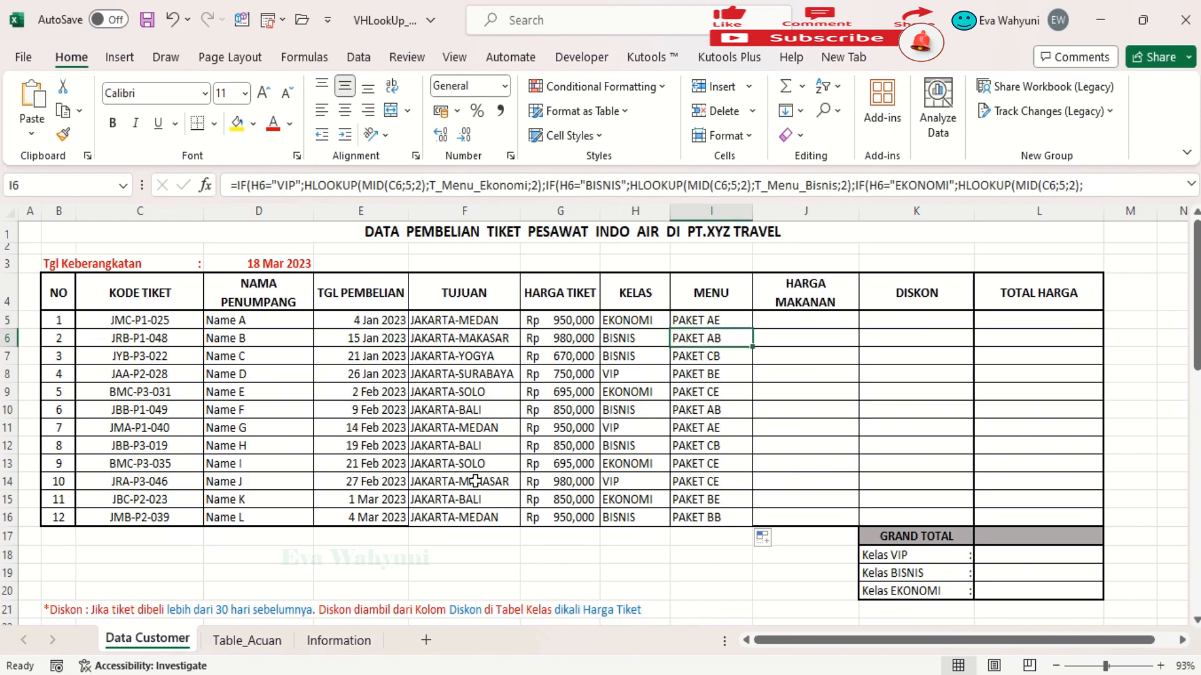
{"action": "left_click", "coordinate": [250, 641]}
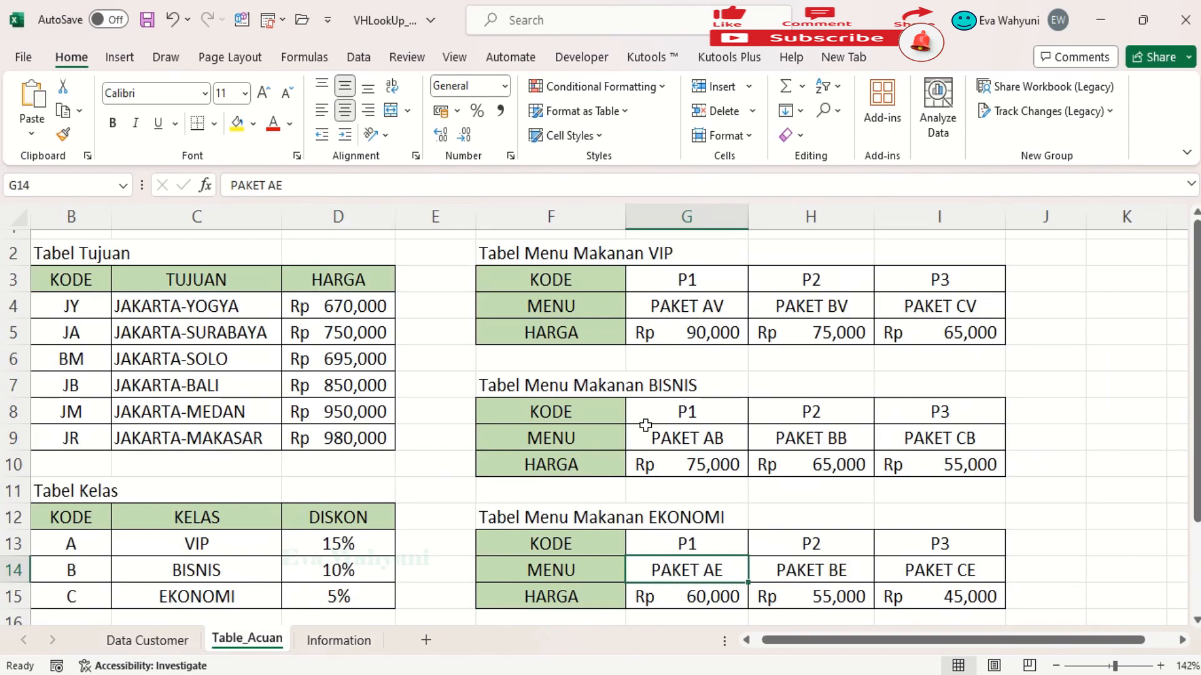
{"action": "left_click", "coordinate": [634, 384]}
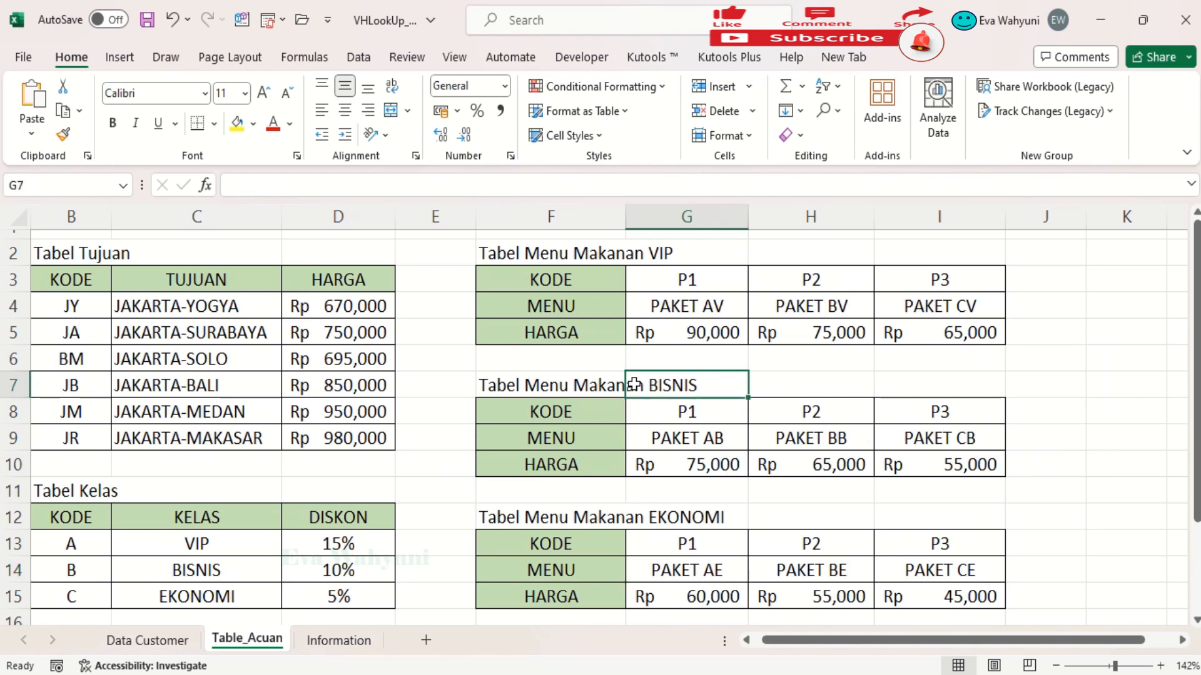
{"action": "left_click", "coordinate": [571, 384]}
{"action": "left_click", "coordinate": [670, 446]}
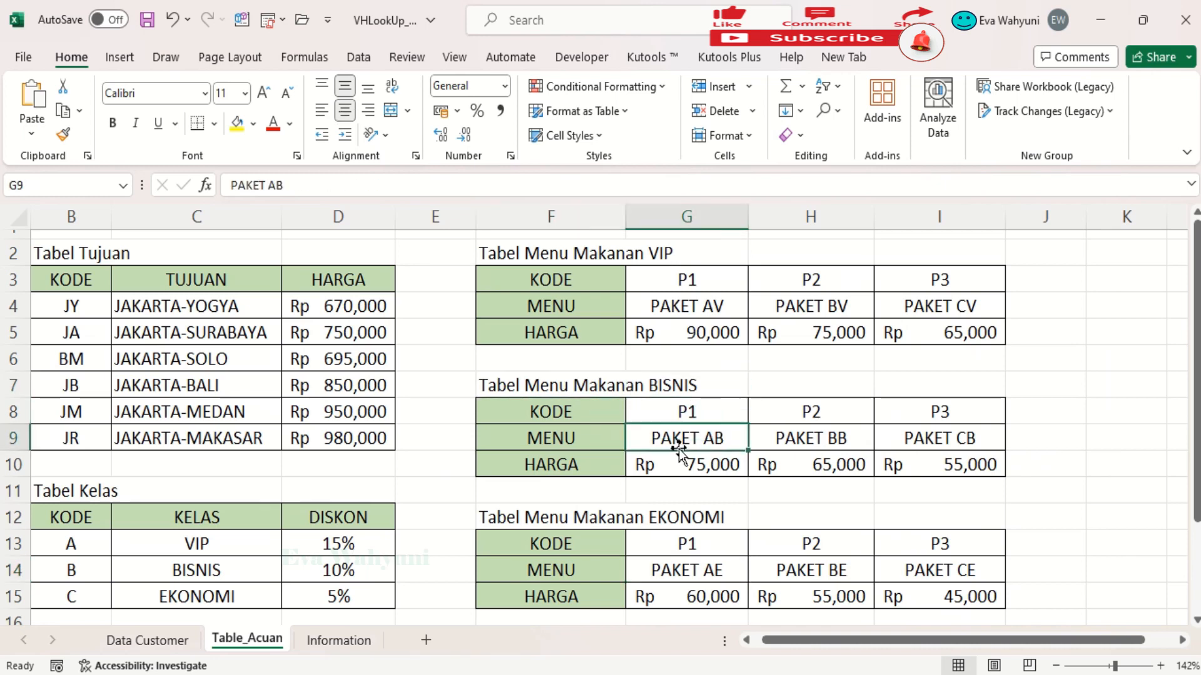
Compare the VIP class and menu in row 8 of Data Customer with the VIP menu table on Table_Acuan.
{"action": "left_click", "coordinate": [178, 644]}
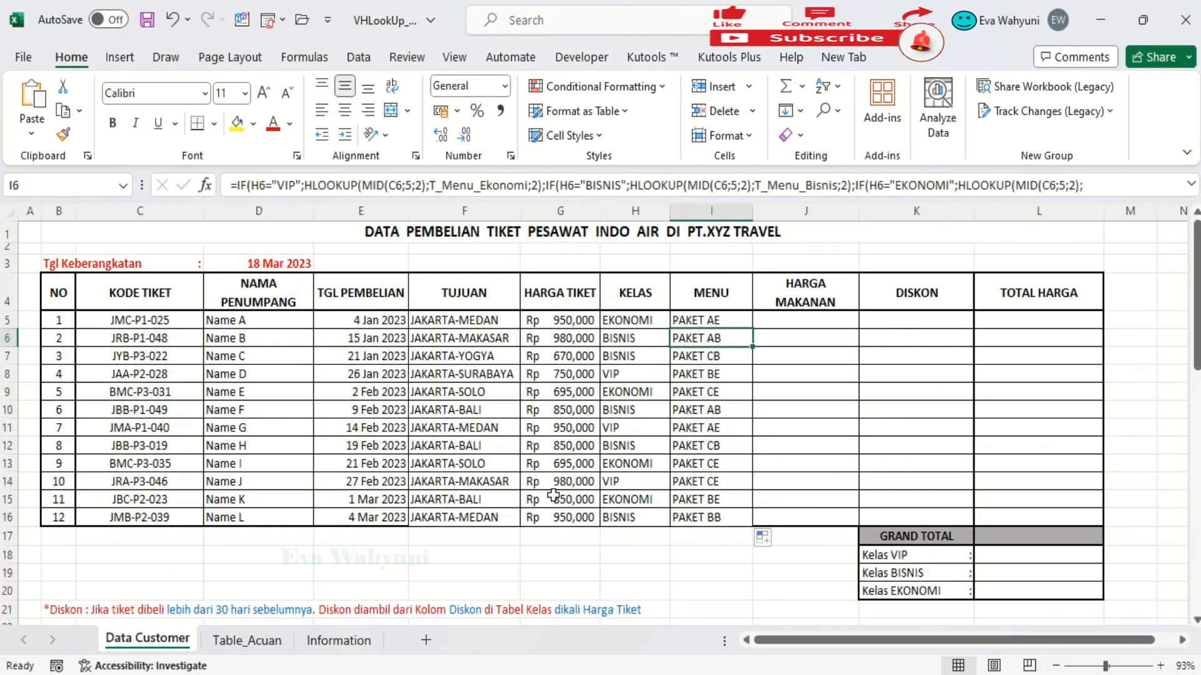
{"action": "left_click", "coordinate": [628, 373]}
{"action": "left_click", "coordinate": [682, 375]}
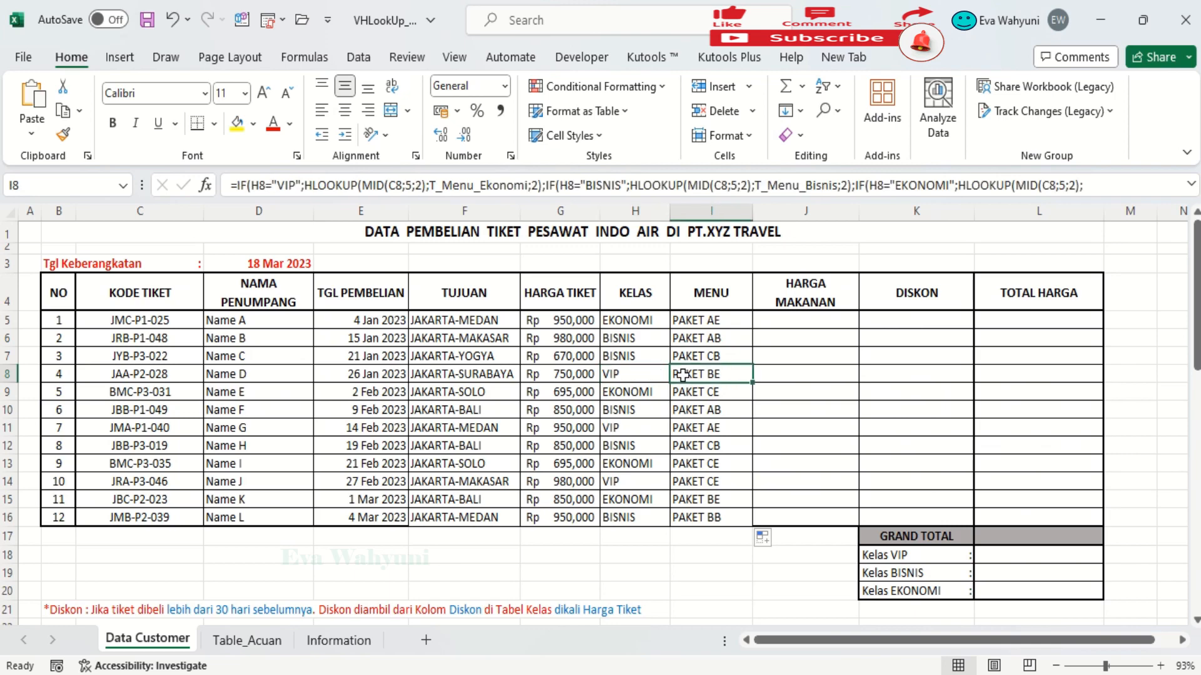
{"action": "left_click", "coordinate": [247, 641]}
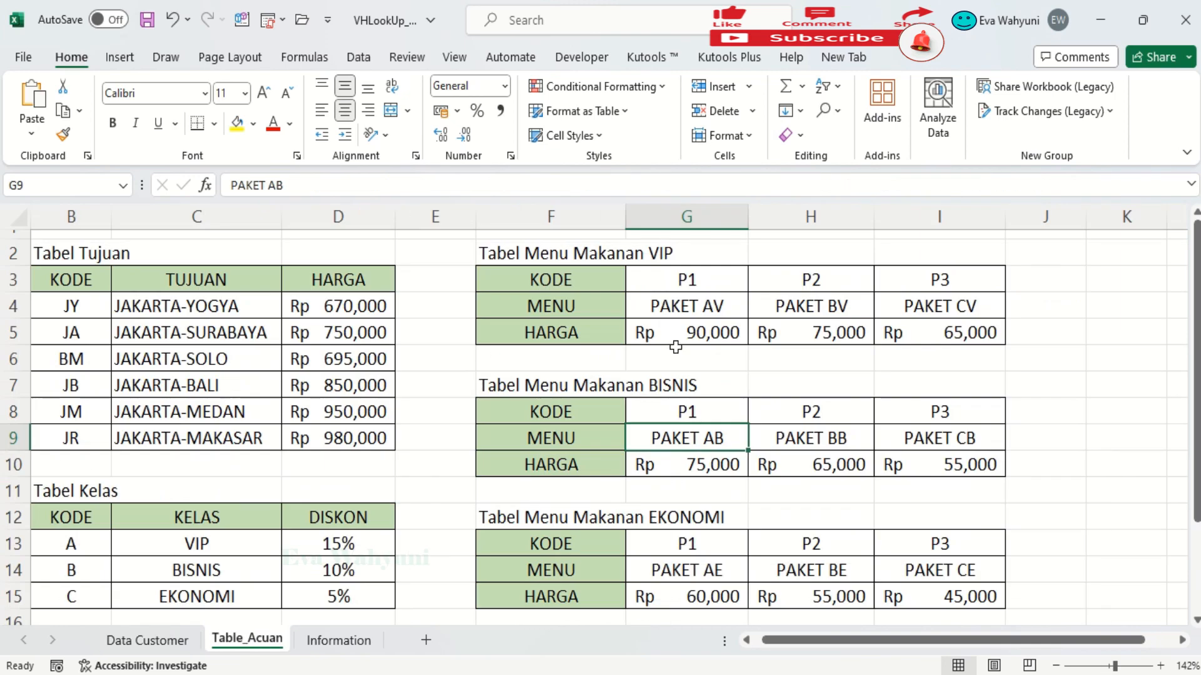
{"action": "left_click", "coordinate": [513, 252]}
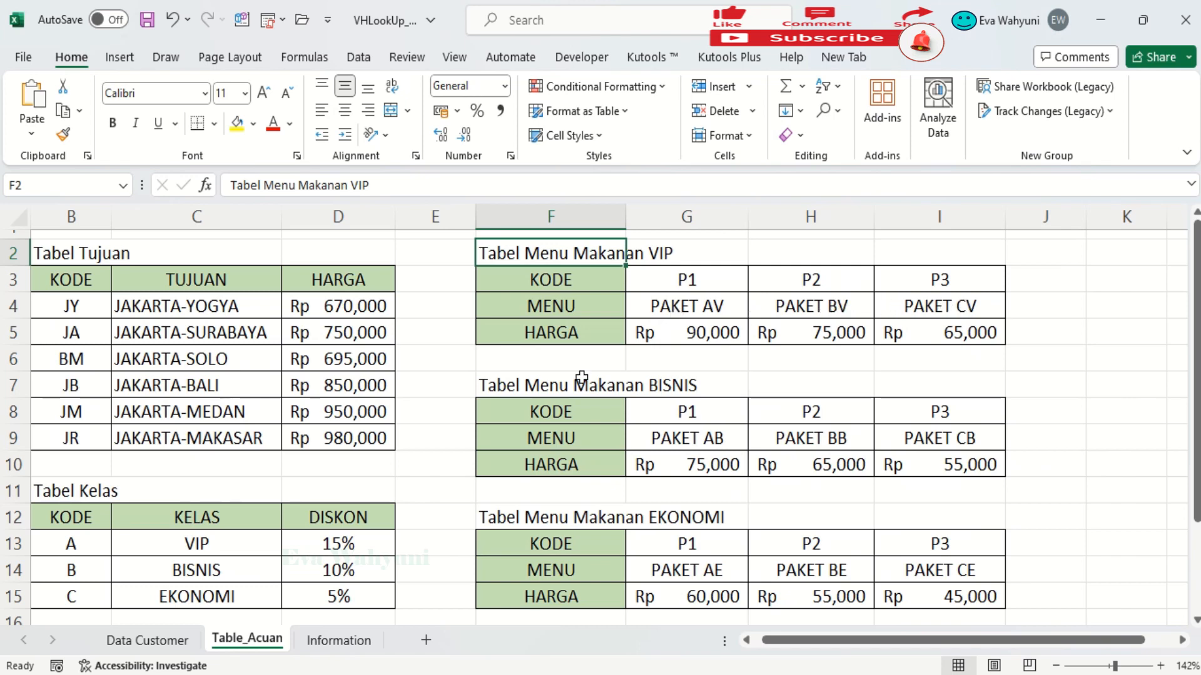
Return to Data Customer and review the I5 formula from the VIP branch's table argument to its end.
{"action": "left_click", "coordinate": [170, 643]}
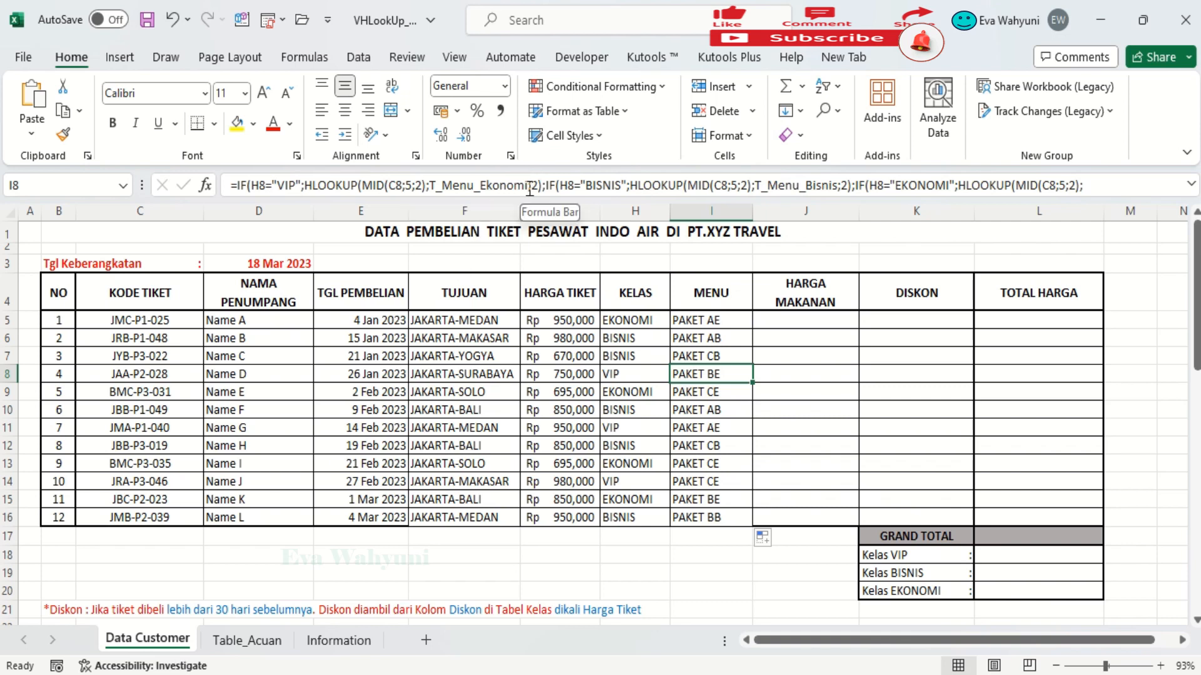
{"action": "left_click", "coordinate": [683, 320]}
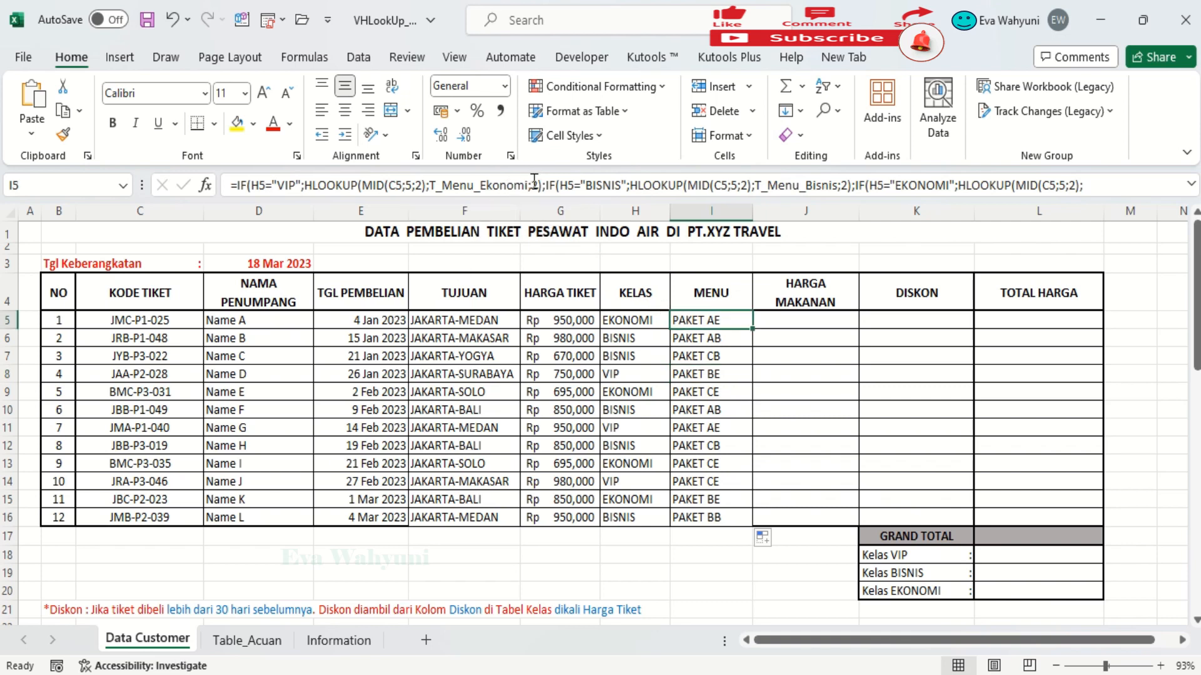
{"action": "left_click", "coordinate": [527, 184]}
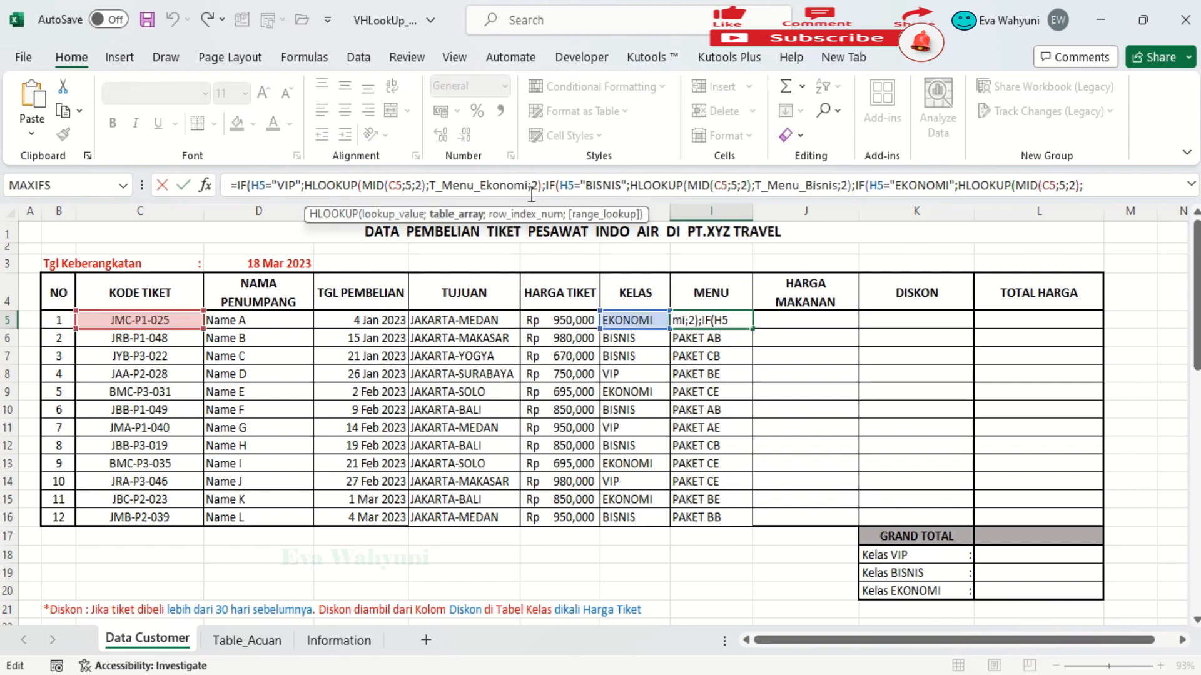
{"action": "key", "text": "End"}
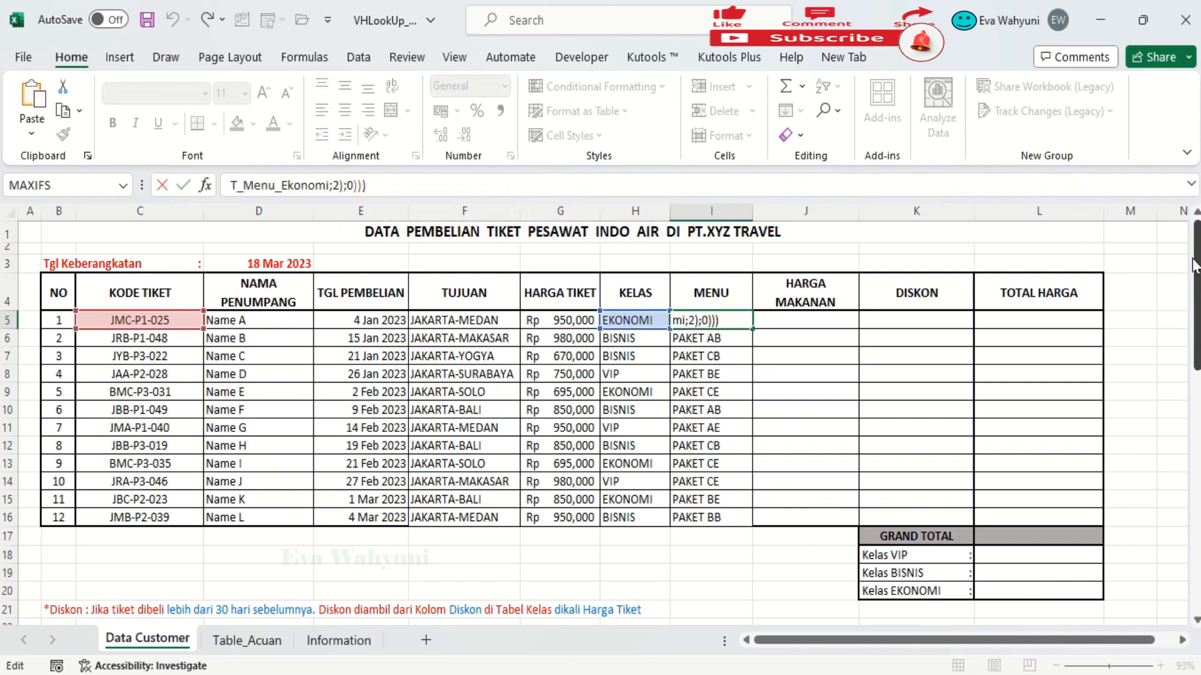
{"action": "key", "text": "Return"}
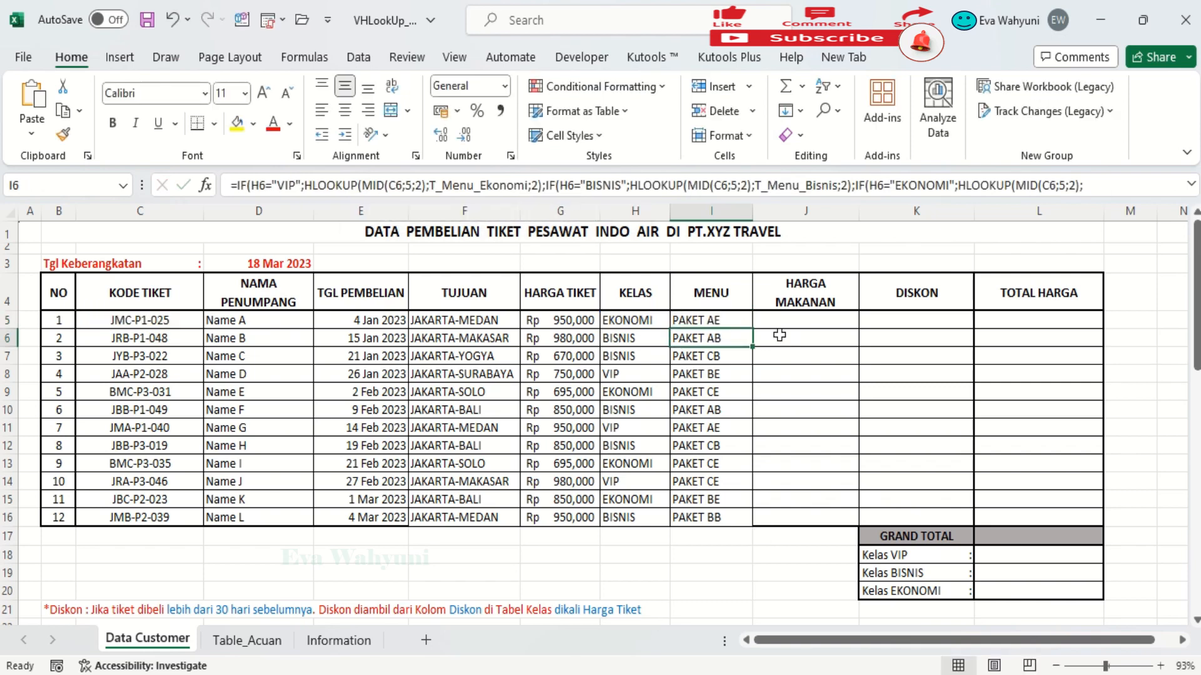
Set the VIP branch's lookup table in the I5 formula to T_Menu_VIP and fill the formula down to I16.
{"action": "left_click", "coordinate": [739, 318]}
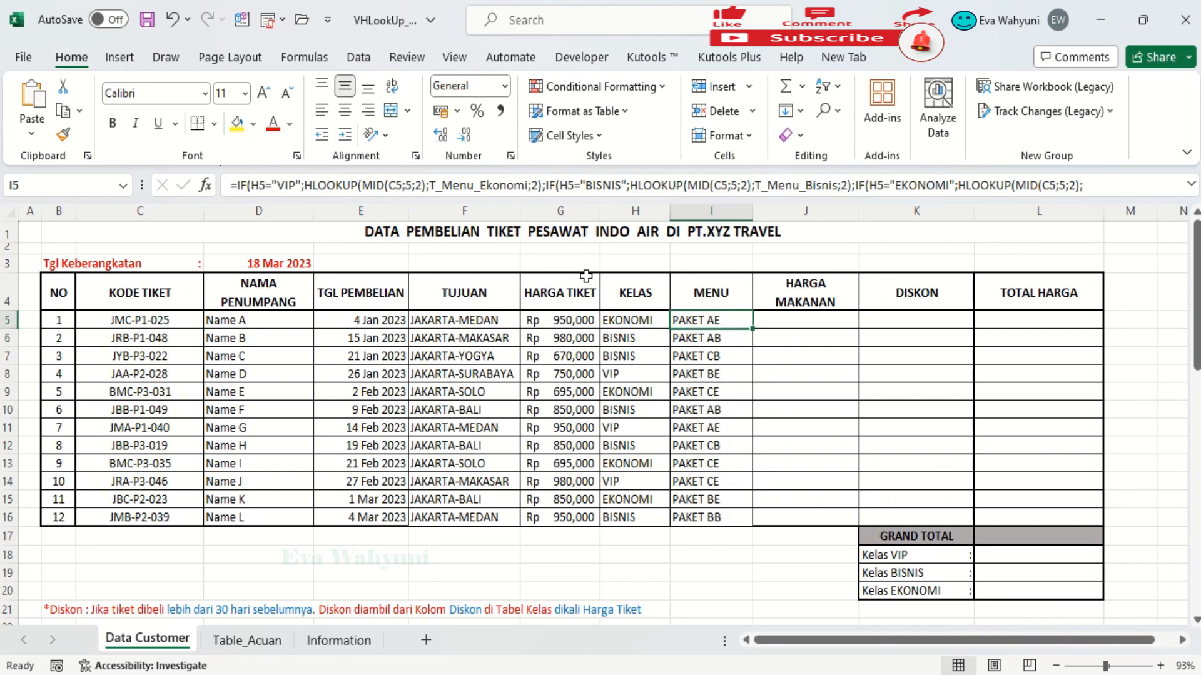
{"action": "left_click", "coordinate": [528, 183]}
{"action": "key", "text": "BackSpace"}
{"action": "key", "text": "BackSpace"}
{"action": "key", "text": "BackSpace"}
{"action": "key", "text": "BackSpace"}
{"action": "key", "text": "BackSpace"}
{"action": "key", "text": "BackSpace"}
{"action": "key", "text": "BackSpace"}
{"action": "key", "text": "BackSpace"}
{"action": "key", "text": "BackSpace"}
{"action": "key", "text": "BackSpace"}
{"action": "key", "text": "BackSpace"}
{"action": "key", "text": "BackSpace"}
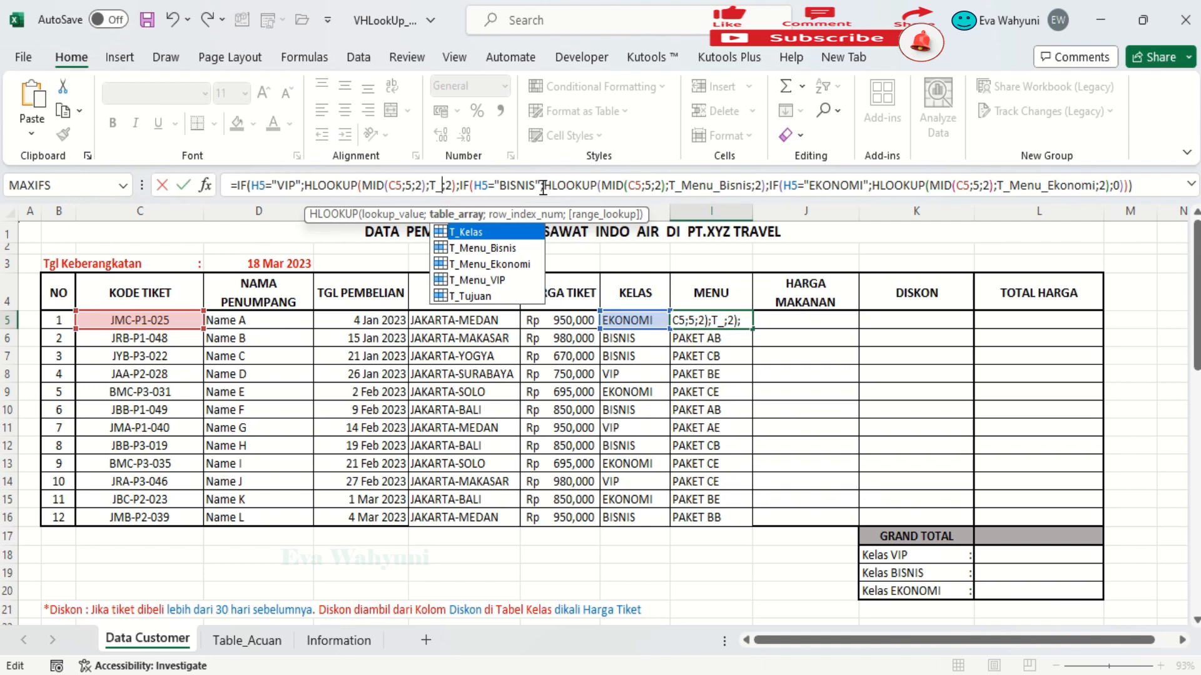
{"action": "double_click", "coordinate": [491, 279]}
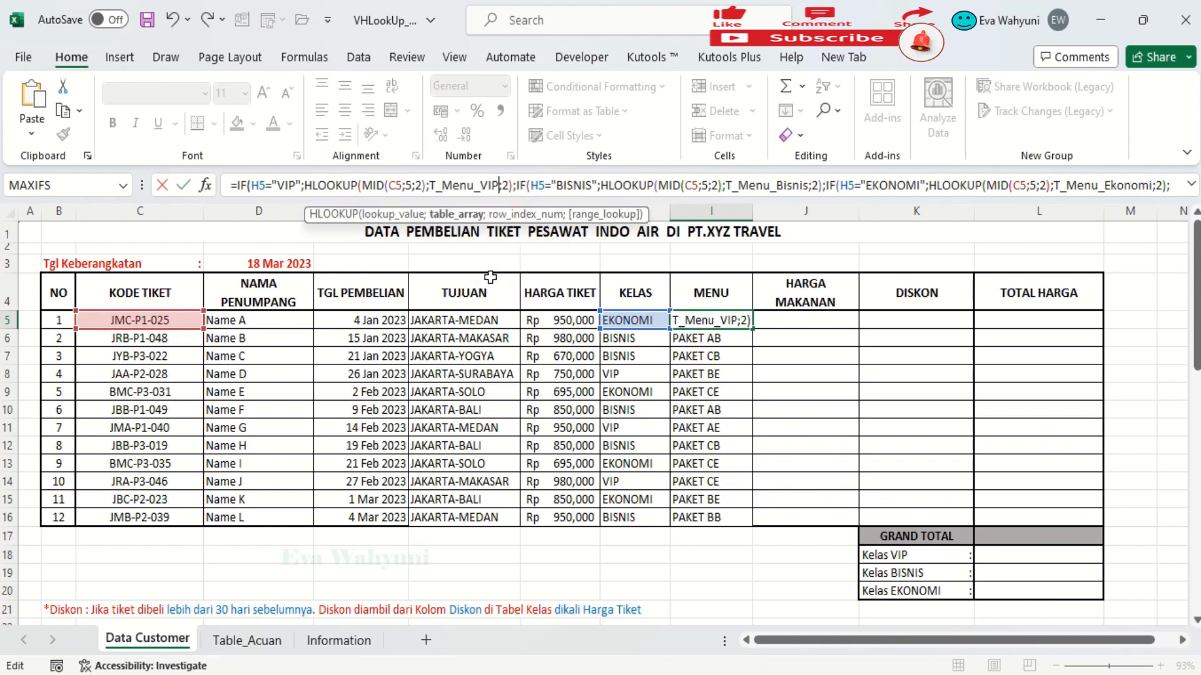
{"action": "key", "text": "Return"}
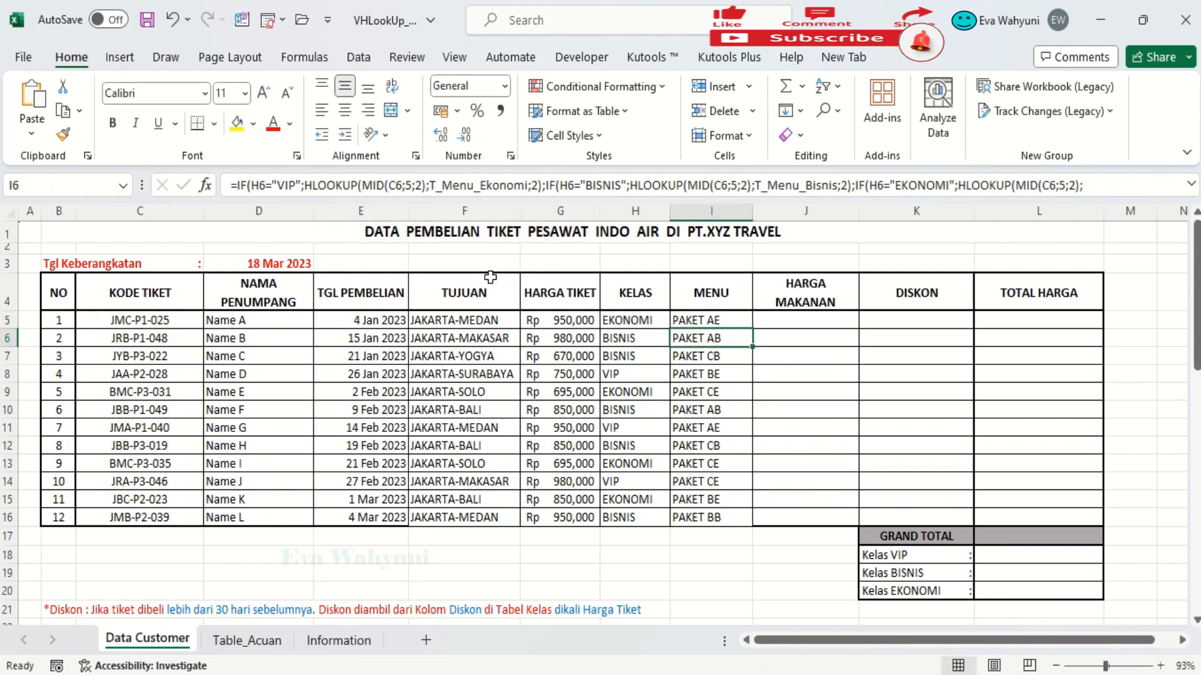
{"action": "left_click", "coordinate": [730, 318]}
{"action": "left_click_drag", "start_coordinate": [752, 328], "coordinate": [741, 511]}
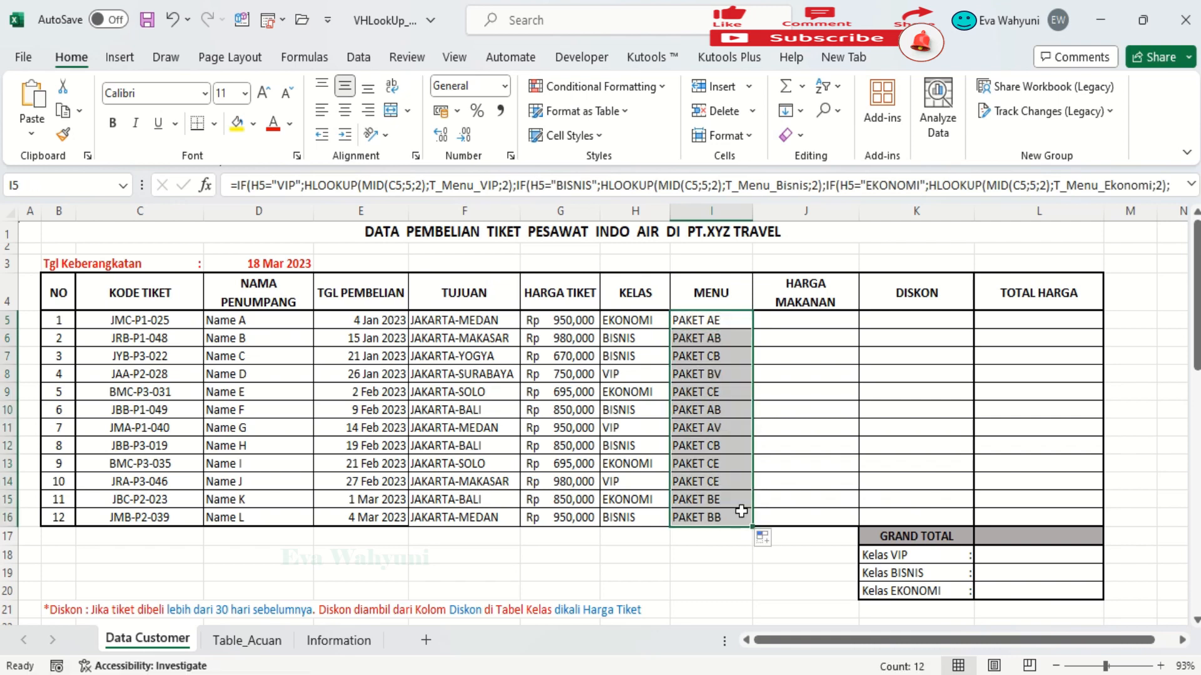
Compare the VIP class and menu in row 8 with the P2 package in Table_Acuan's VIP menu table.
{"action": "left_click", "coordinate": [620, 375]}
{"action": "left_click", "coordinate": [689, 375]}
{"action": "left_click", "coordinate": [287, 641]}
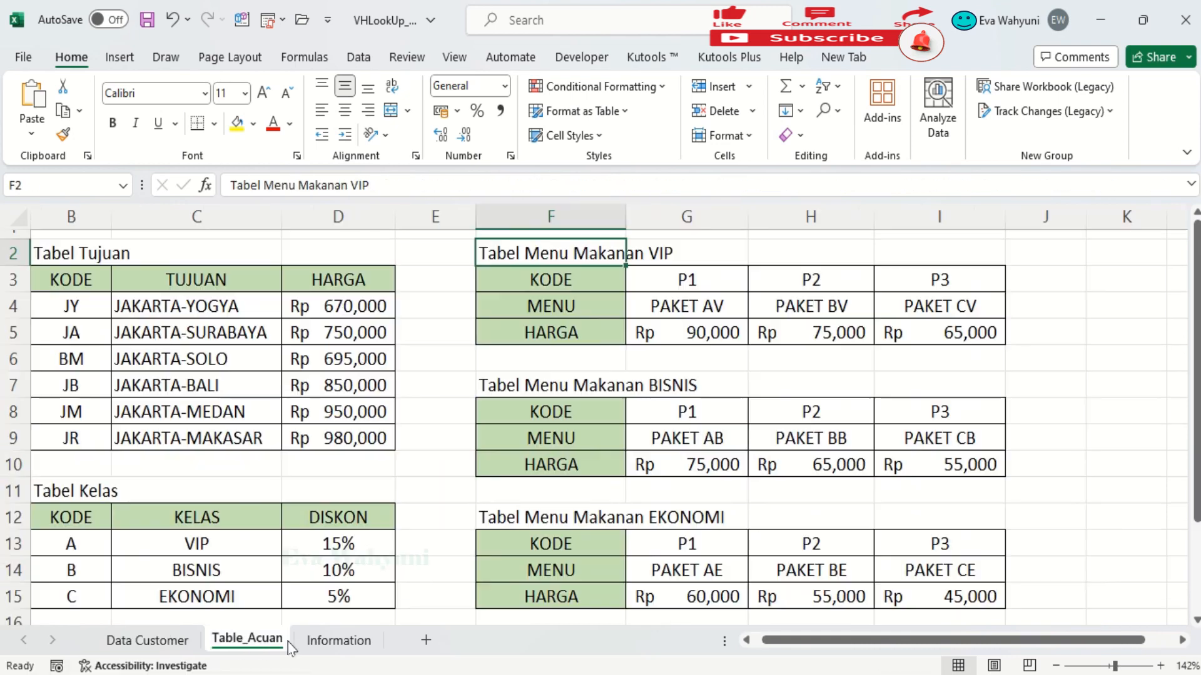
{"action": "left_click", "coordinate": [846, 304]}
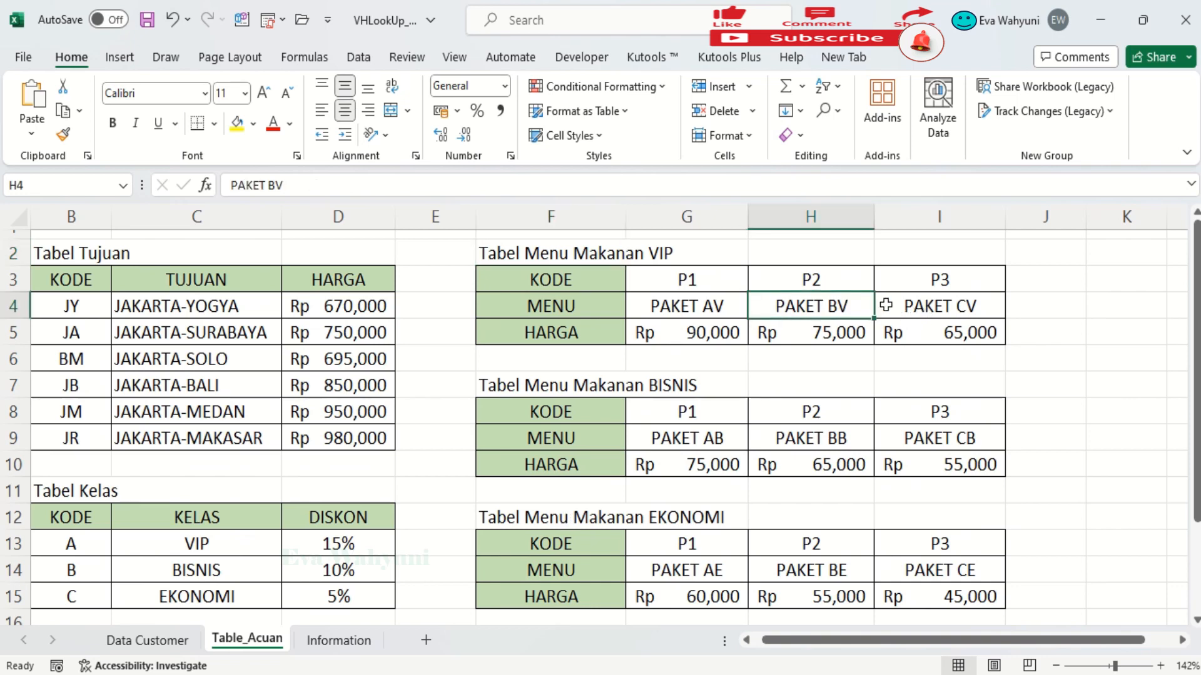
{"action": "left_click", "coordinate": [173, 639]}
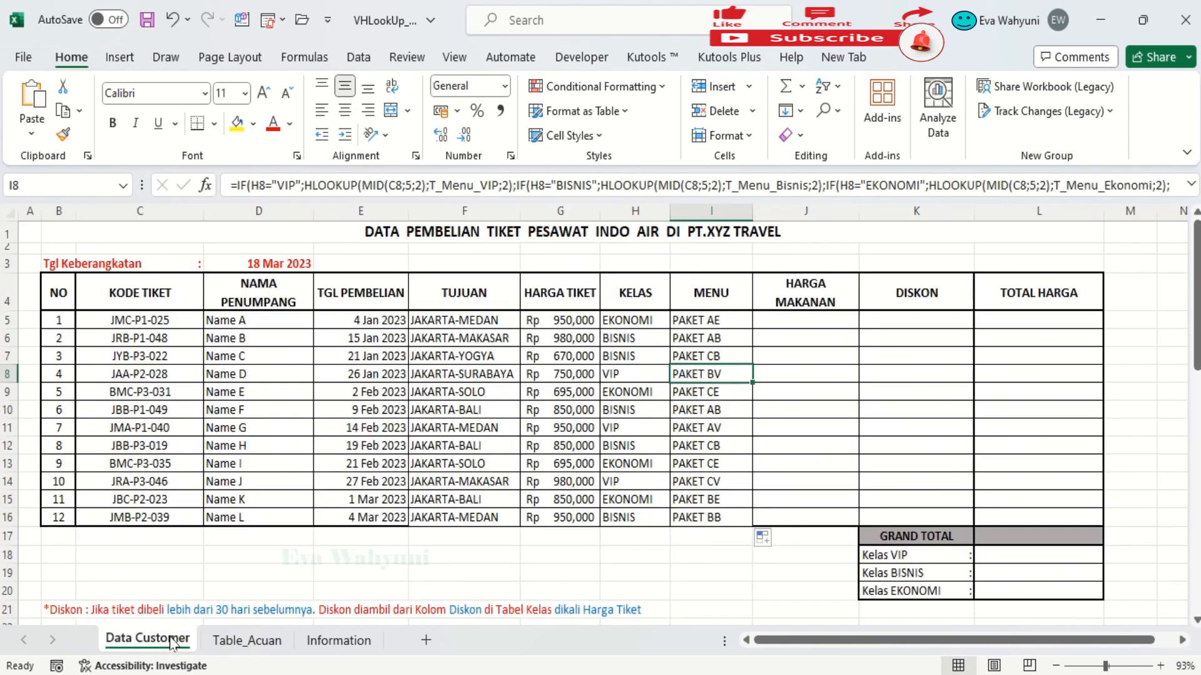
{"action": "left_click", "coordinate": [726, 317]}
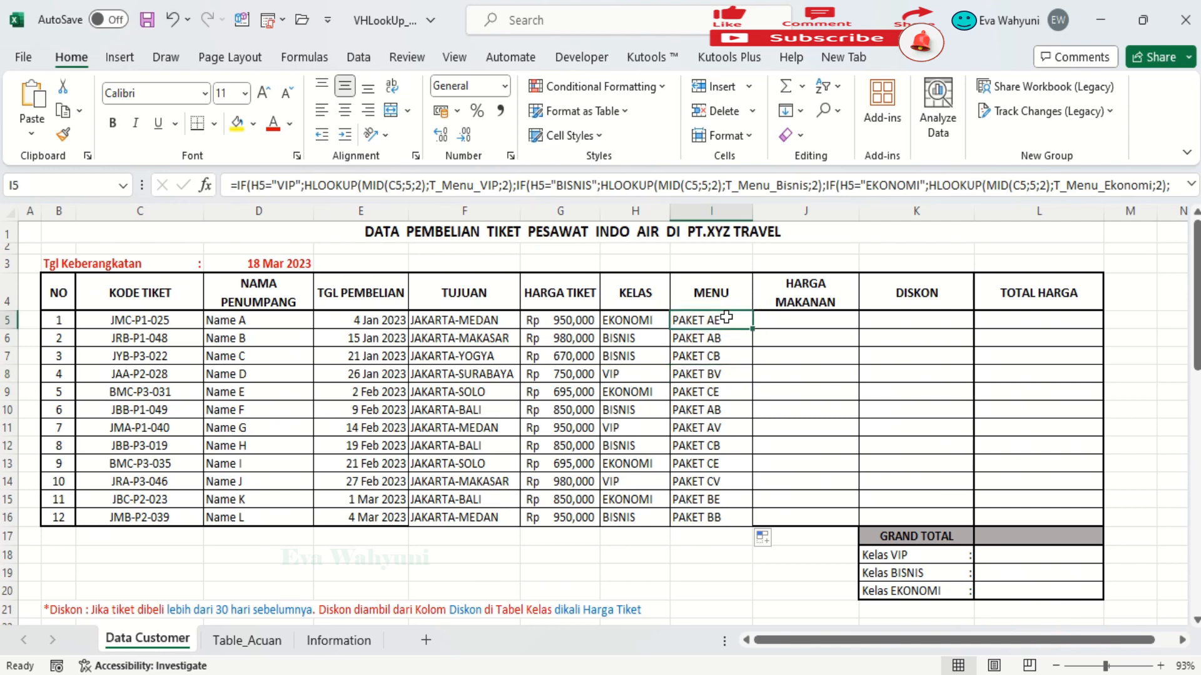
{"action": "left_click", "coordinate": [791, 318]}
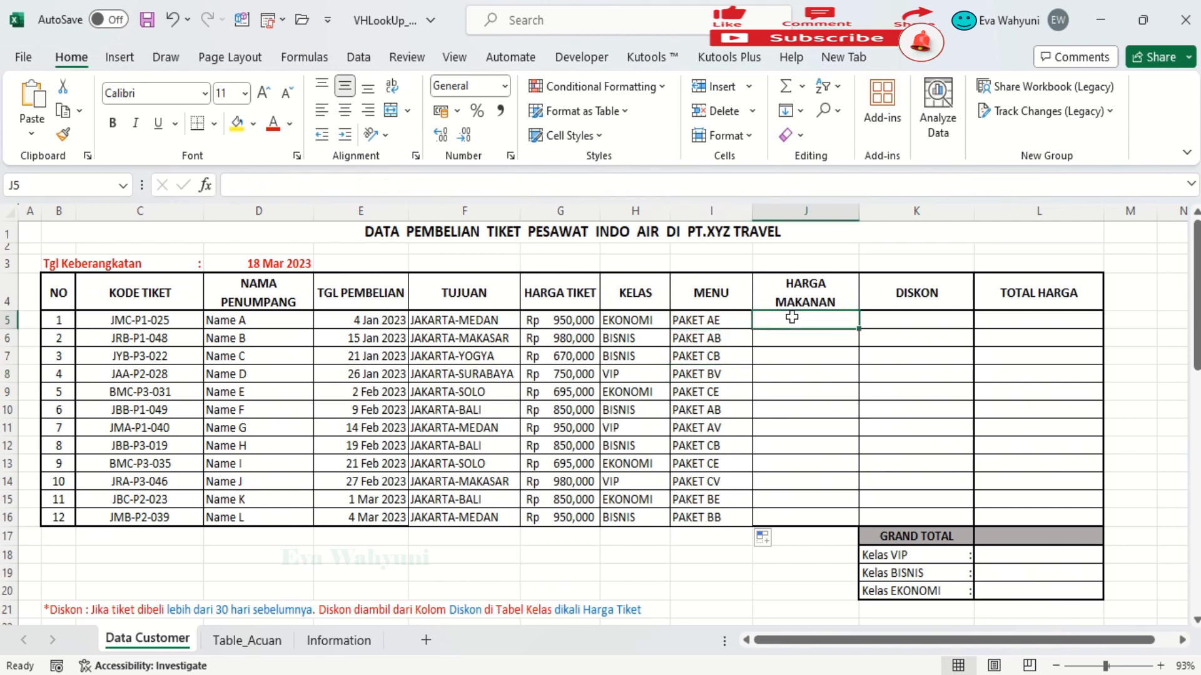
{"action": "left_click", "coordinate": [735, 320]}
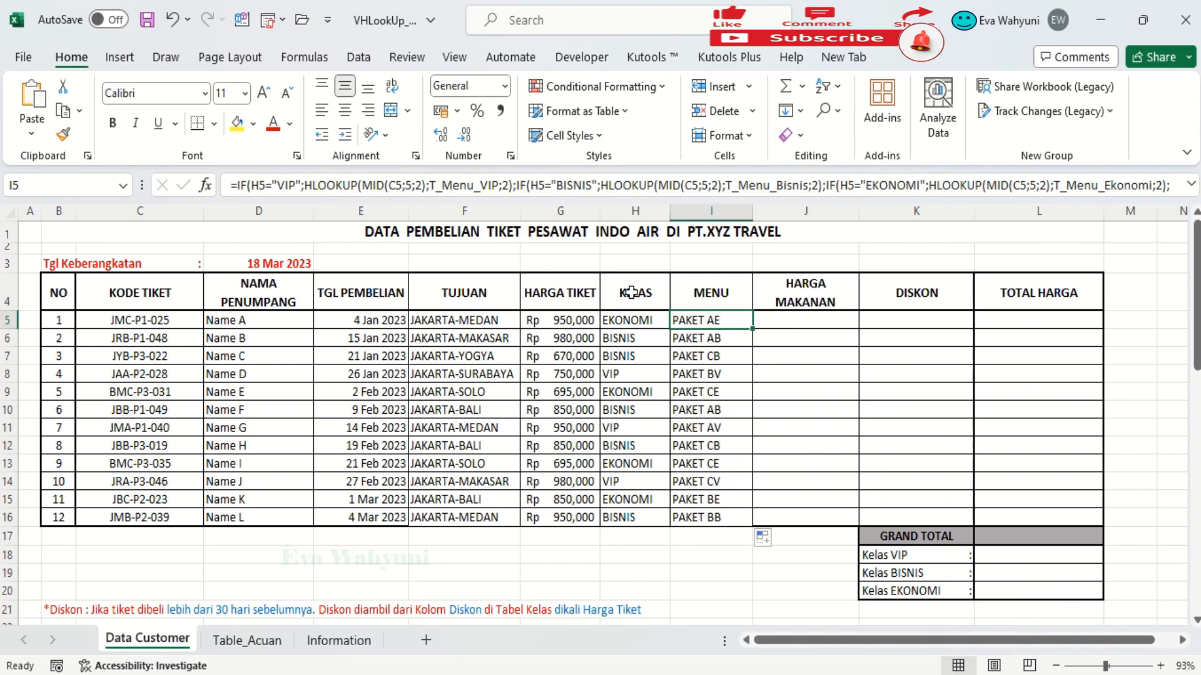
{"action": "left_click_drag", "start_coordinate": [227, 185], "coordinate": [1175, 187]}
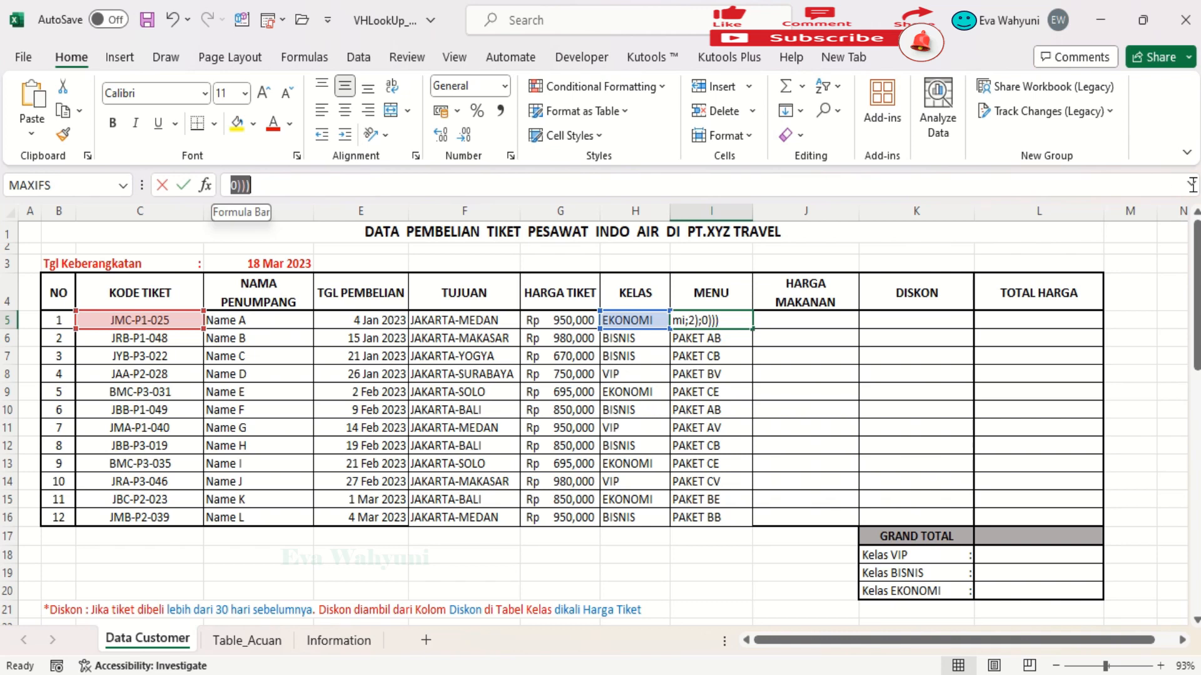
{"action": "key", "text": "Escape"}
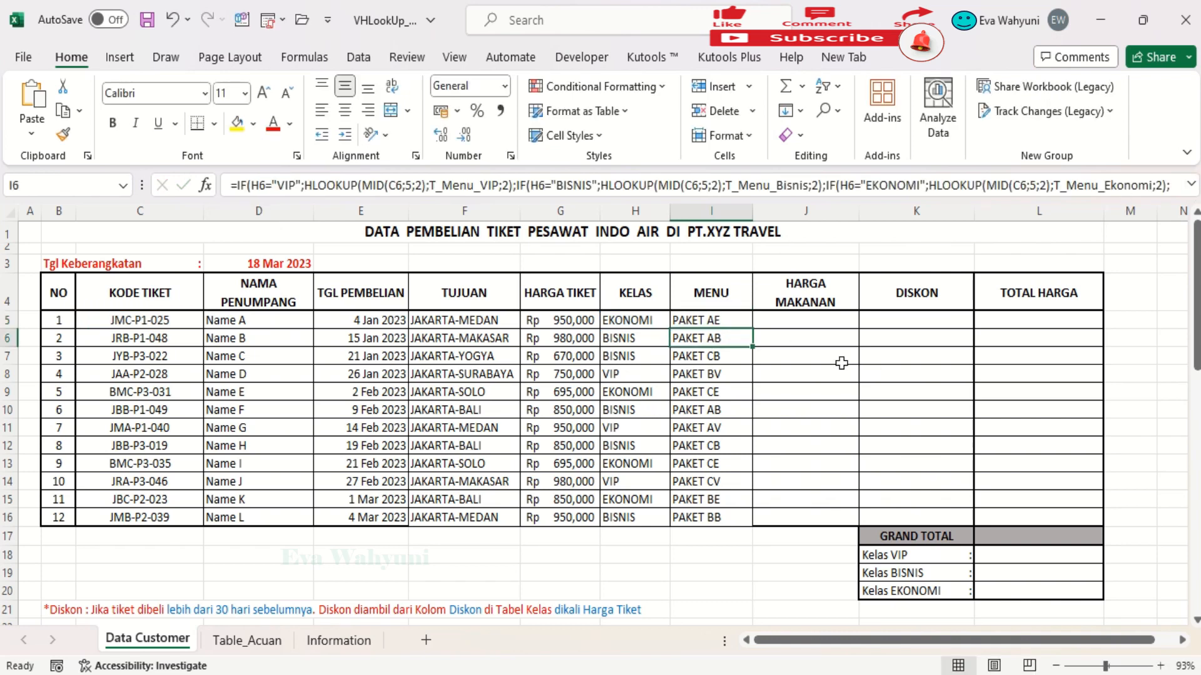
{"action": "left_click", "coordinate": [812, 324]}
{"action": "scroll", "coordinate": [812, 324], "scroll_direction": "right", "scroll_amount": 1}
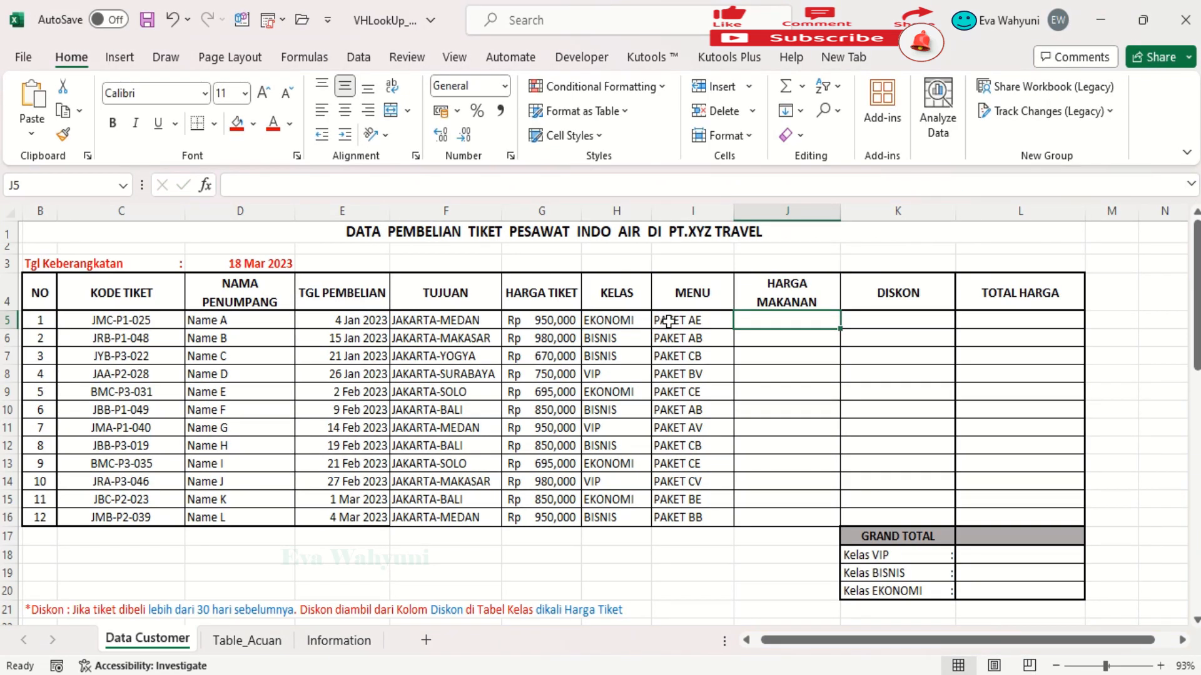
Review the I5 formula from the EKONOMI branch to its closing brackets, including the FALSE match arguments.
{"action": "left_click", "coordinate": [659, 321]}
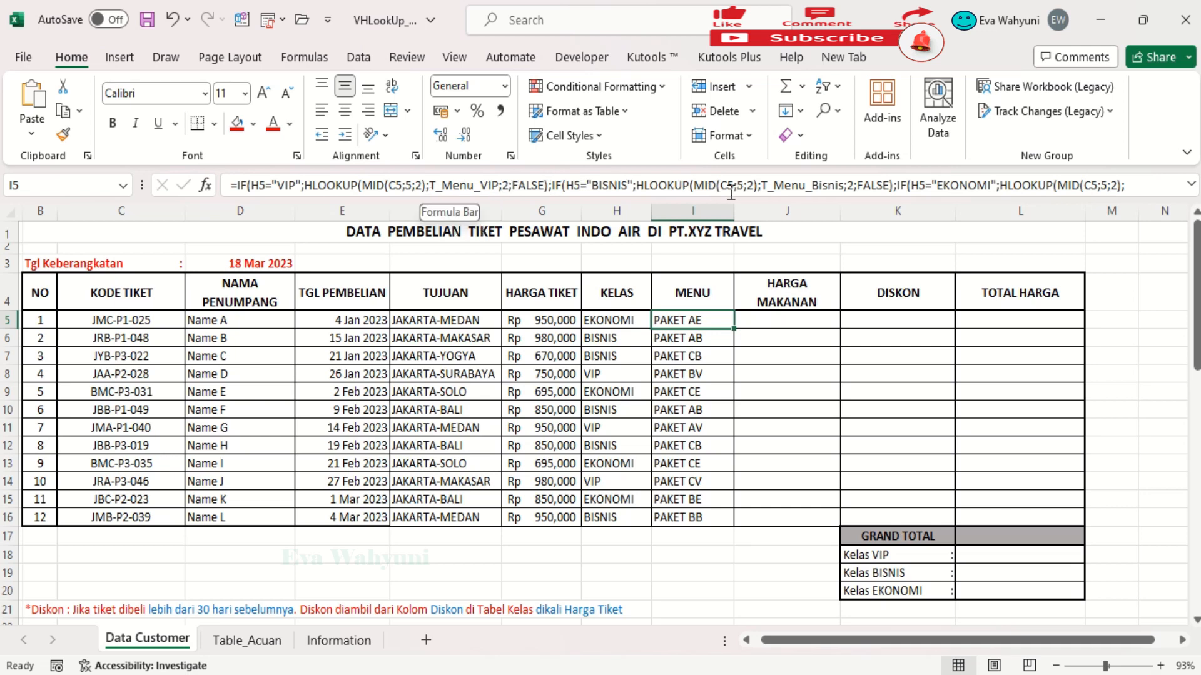
{"action": "left_click", "coordinate": [991, 183]}
{"action": "key", "text": "Right"}
{"action": "key", "text": "Right"}
{"action": "key", "text": "Right"}
{"action": "key", "text": "Right"}
{"action": "key", "text": "Right"}
{"action": "key", "text": "Right"}
{"action": "key", "text": "Right"}
{"action": "key", "text": "Right"}
{"action": "key", "text": "Right"}
{"action": "key", "text": "Right"}
{"action": "key", "text": "Right"}
{"action": "key", "text": "Right"}
{"action": "key", "text": "Right"}
{"action": "key", "text": "Right"}
{"action": "key", "text": "Right"}
{"action": "key", "text": "Right"}
{"action": "key", "text": "Right"}
{"action": "key", "text": "Right"}
{"action": "key", "text": "Right"}
{"action": "key", "text": "Right"}
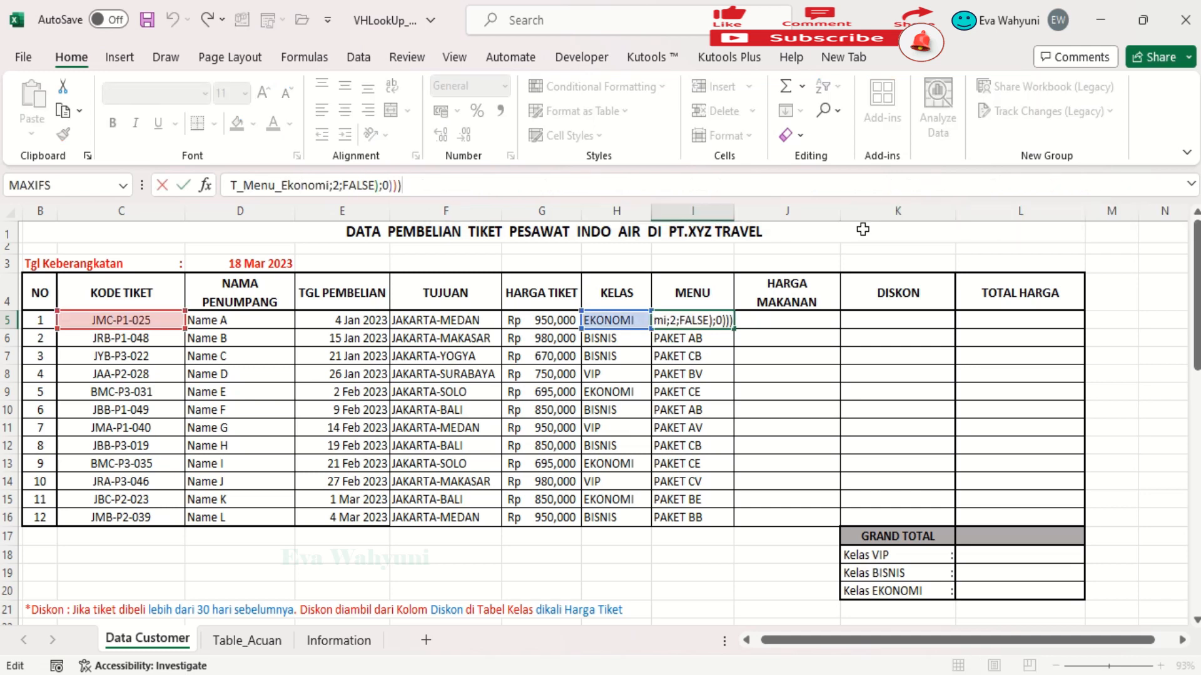
{"action": "key", "text": "ctrl+Return"}
Examine the HARGA rows of the VIP, BISNIS and EKONOMI menu tables on Table_Acuan.
{"action": "left_click", "coordinate": [773, 322]}
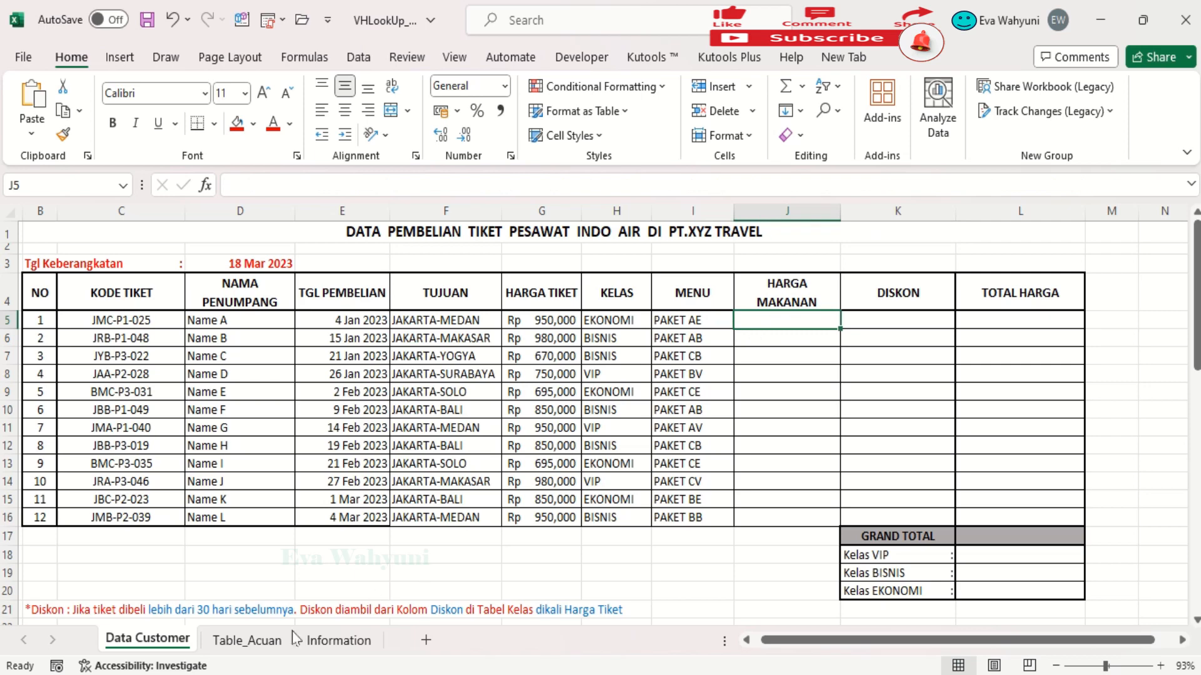
{"action": "left_click", "coordinate": [247, 639]}
{"action": "left_click", "coordinate": [700, 440]}
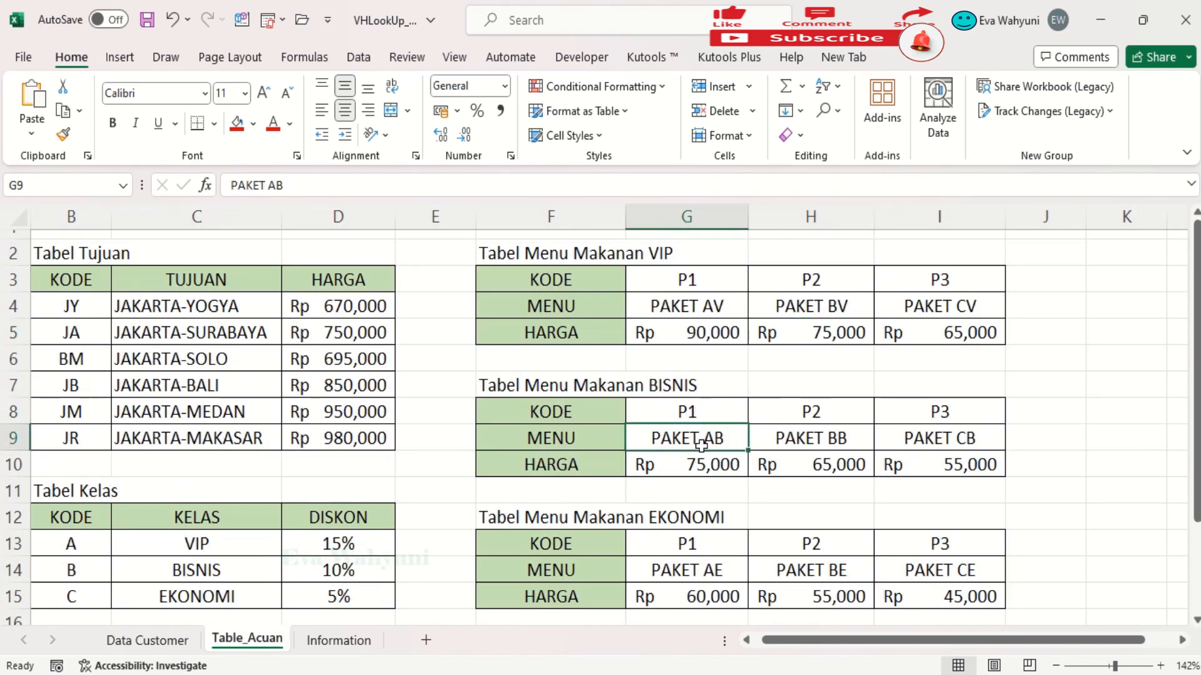
{"action": "left_click", "coordinate": [699, 466]}
{"action": "left_click", "coordinate": [789, 465]}
{"action": "left_click", "coordinate": [911, 463]}
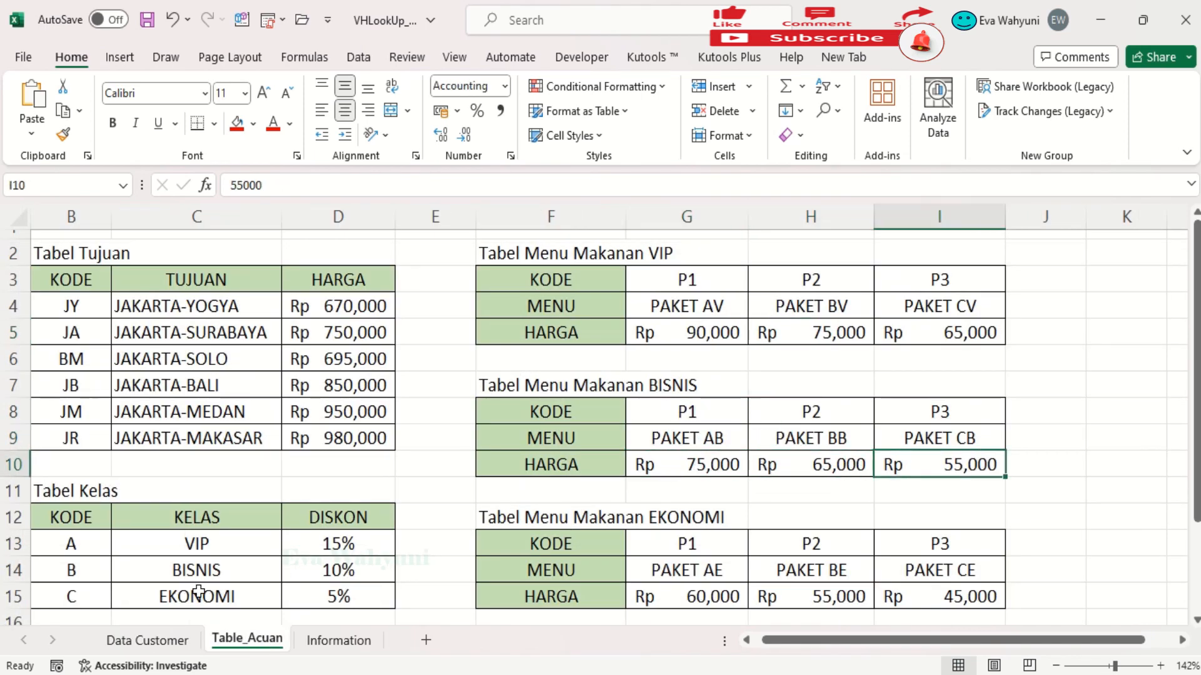
{"action": "left_click_drag", "start_coordinate": [572, 341], "coordinate": [954, 335]}
{"action": "left_click_drag", "start_coordinate": [584, 477], "coordinate": [975, 465]}
{"action": "left_click_drag", "start_coordinate": [601, 599], "coordinate": [912, 599]}
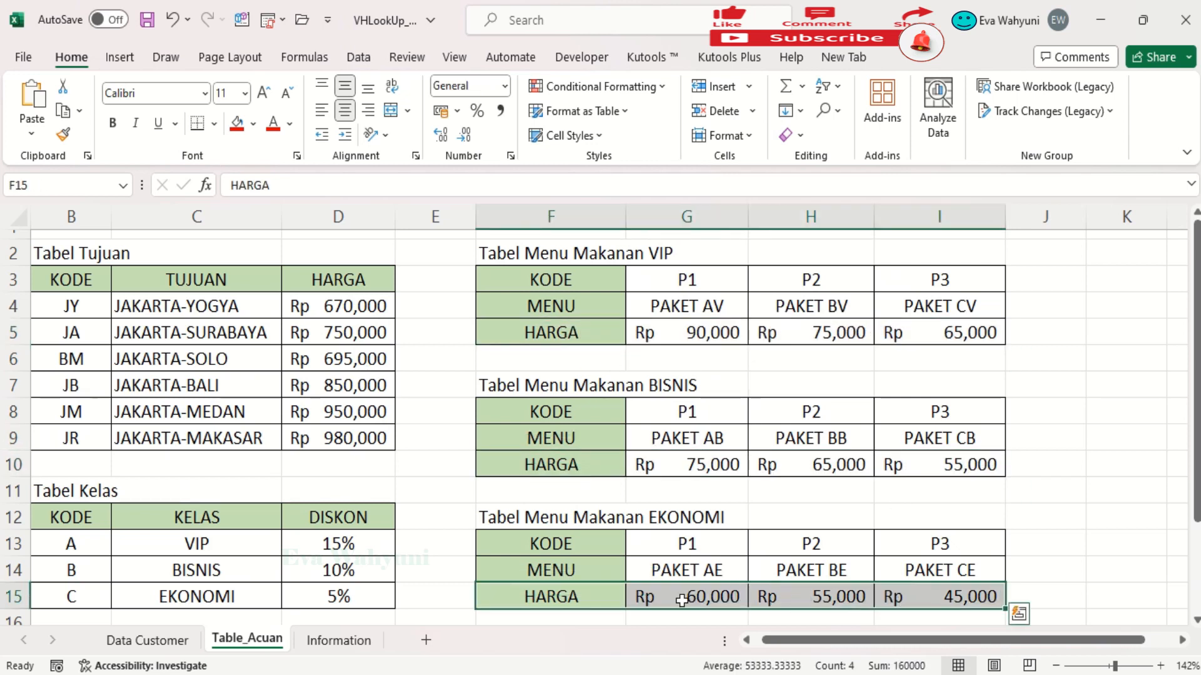
Copy the full formula text of I5 on Data Customer into the HARGA MAKANAN cell J5, keeping its references as they are.
{"action": "left_click", "coordinate": [167, 643]}
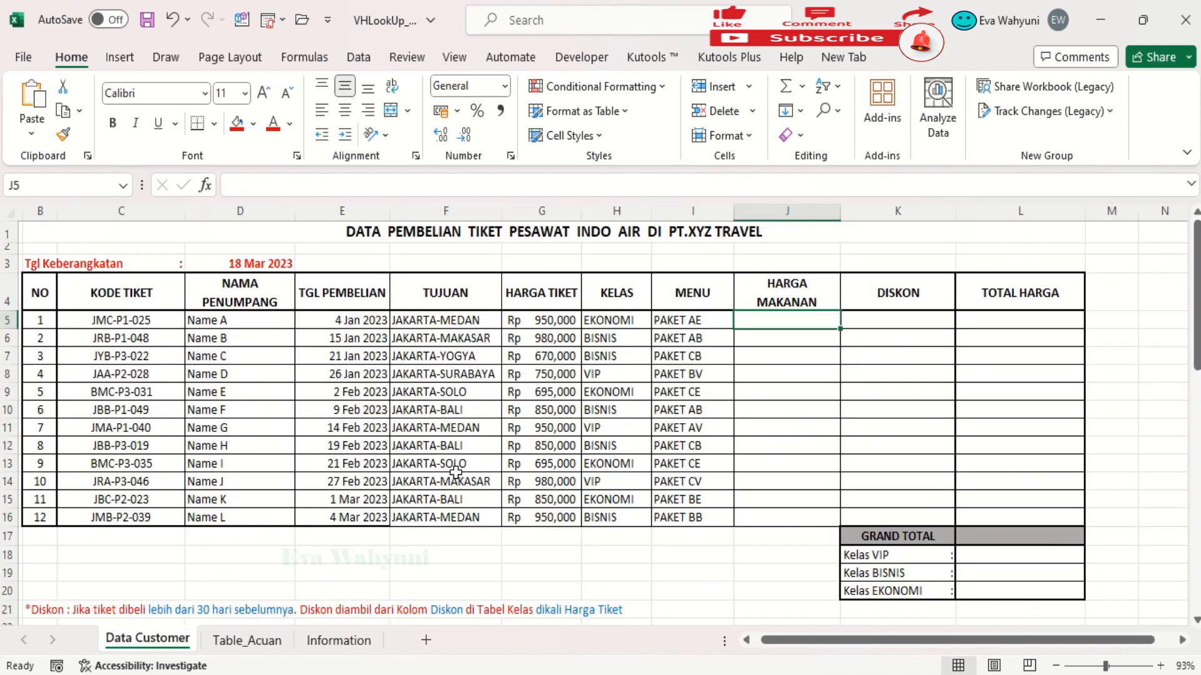
{"action": "left_click", "coordinate": [717, 320]}
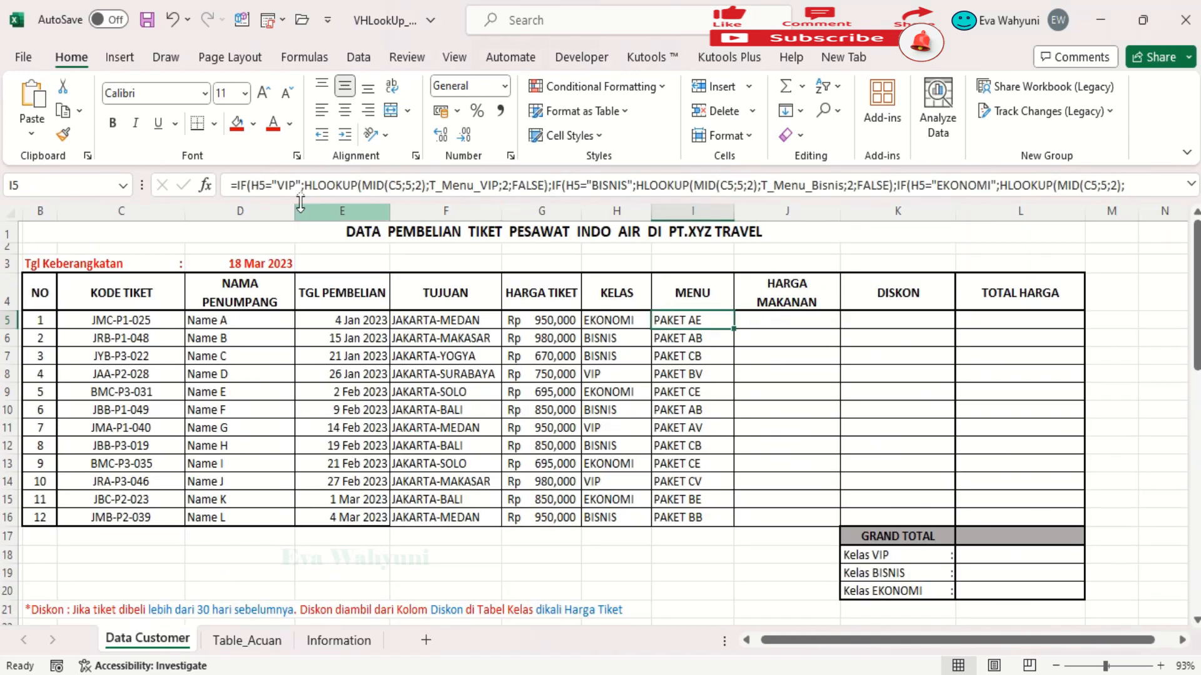
{"action": "left_click_drag", "start_coordinate": [229, 187], "coordinate": [975, 195]}
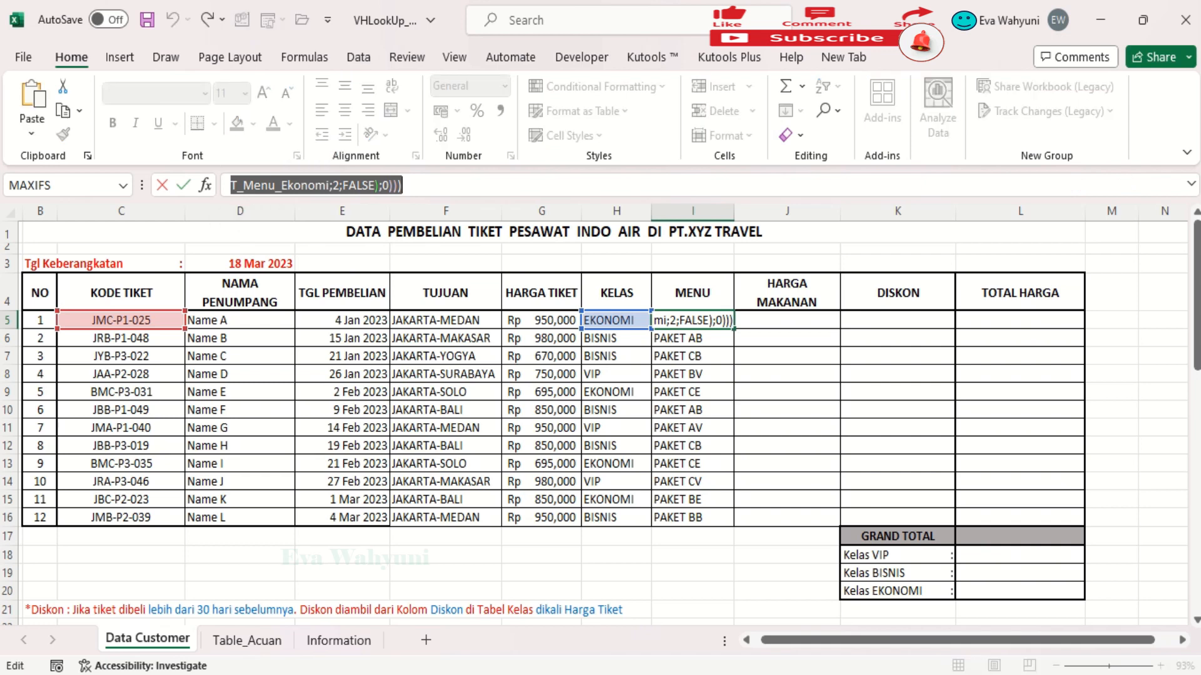
{"action": "key", "text": "Return"}
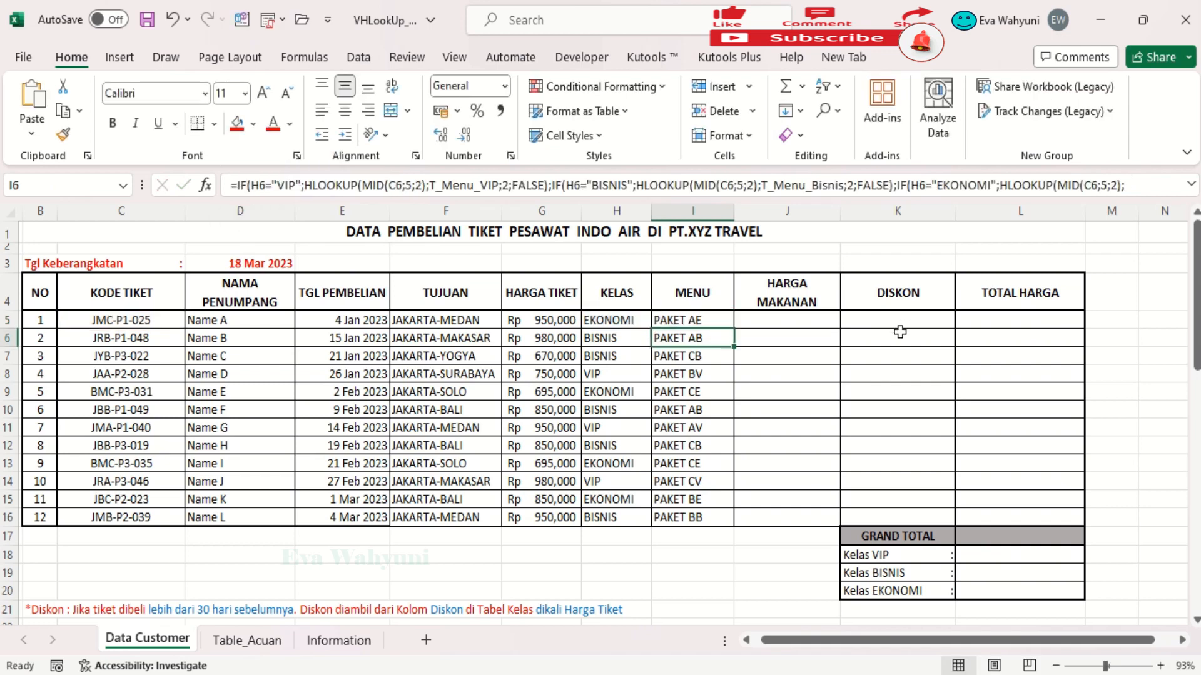
{"action": "left_click", "coordinate": [755, 320]}
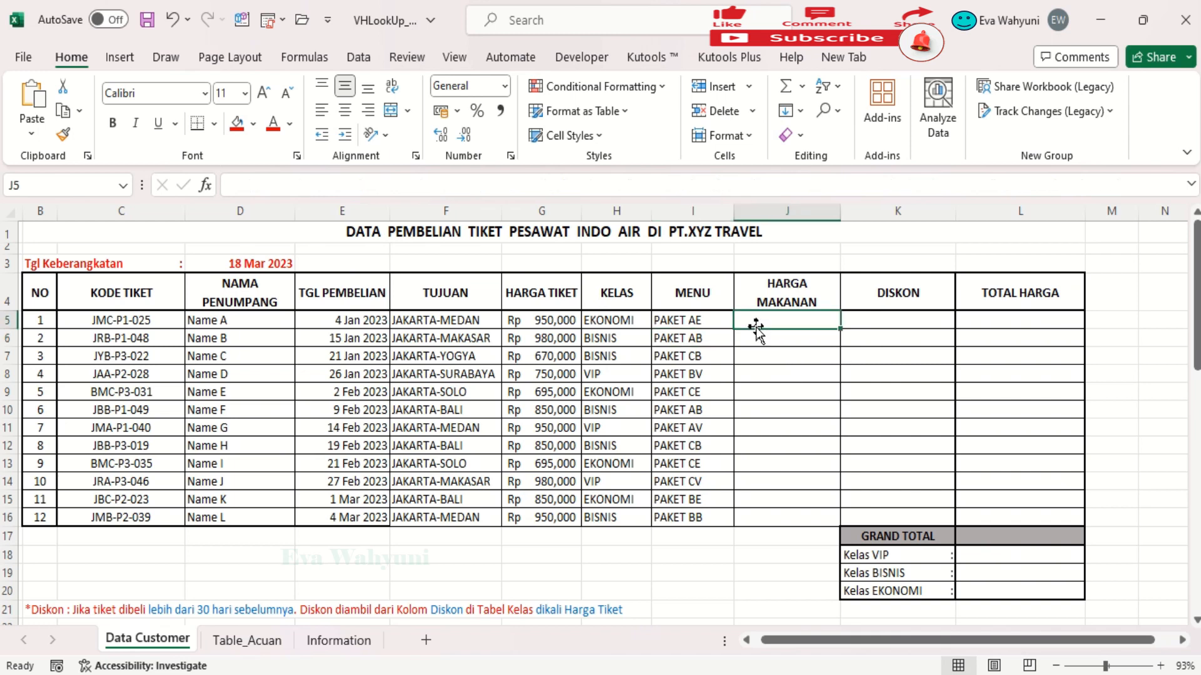
{"action": "left_click", "coordinate": [349, 193]}
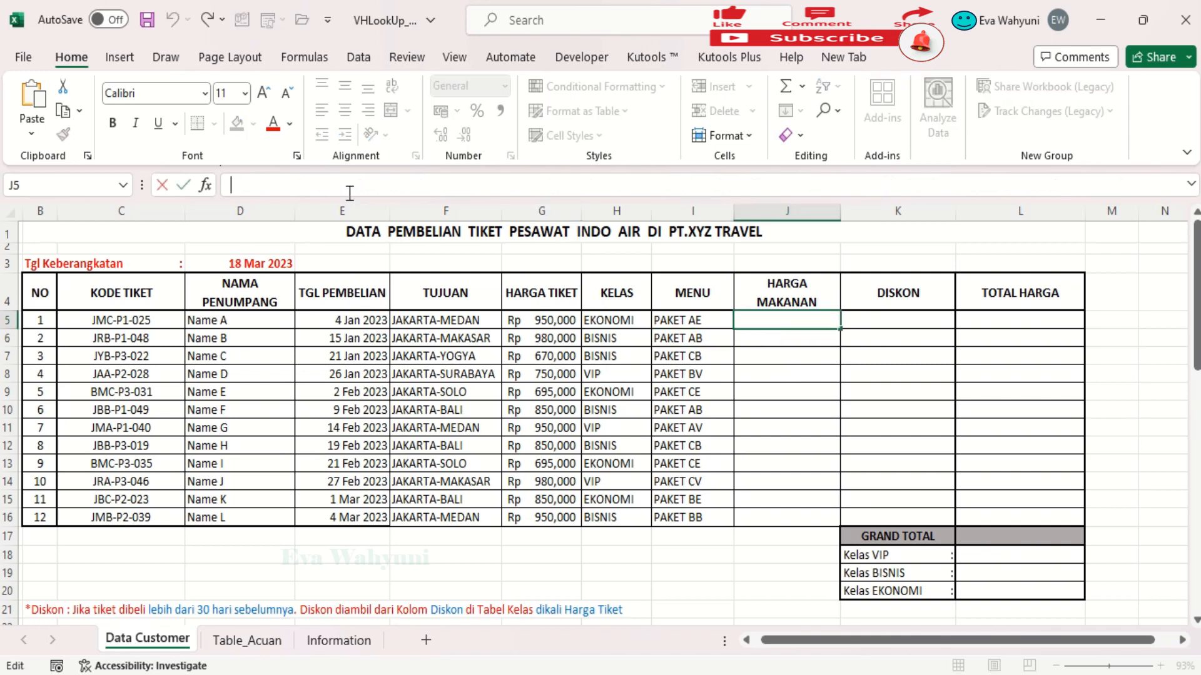
{"action": "key", "text": "ctrl+v"}
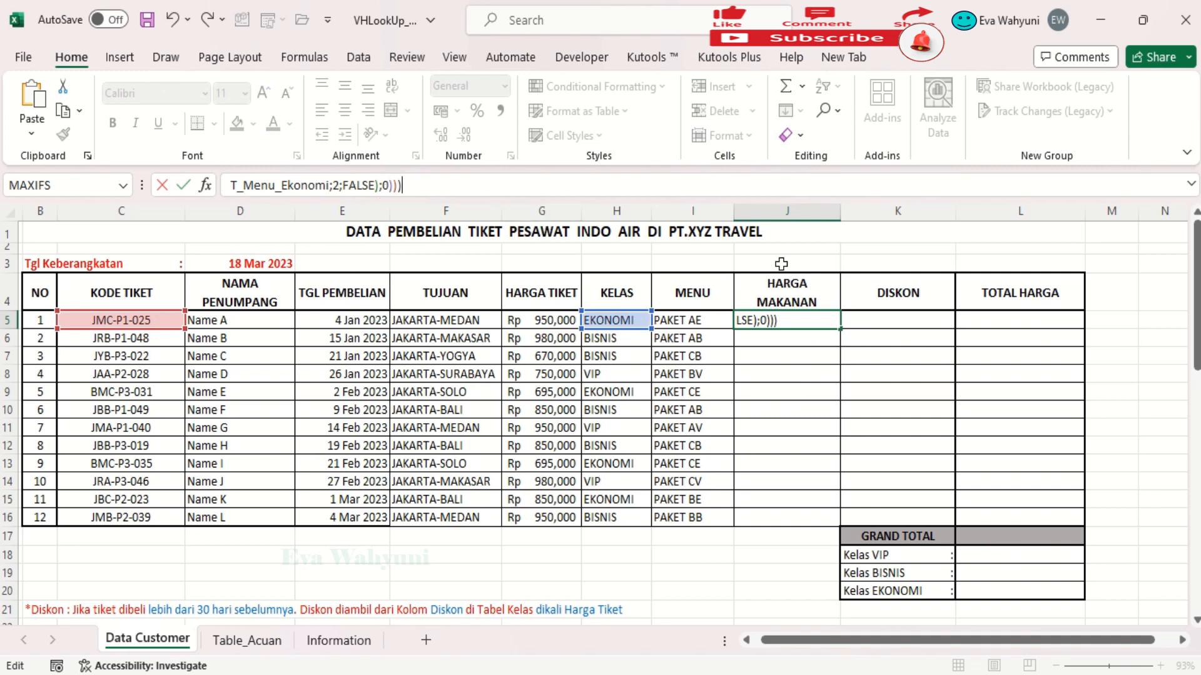
Set the HLOOKUP row index to 3 in the VIP and BISNIS branches of the J5 formula.
{"action": "left_click_drag", "start_coordinate": [830, 650], "coordinate": [785, 648]}
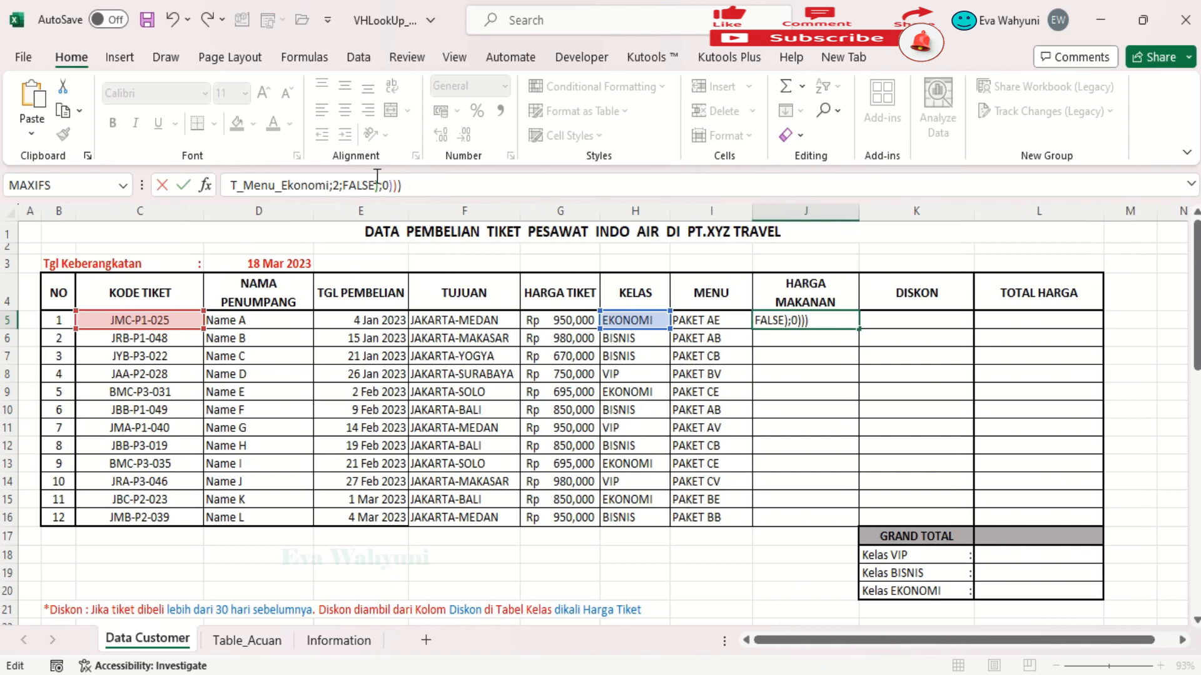
{"action": "key", "text": "Left"}
{"action": "key", "text": "Left"}
{"action": "key", "text": "Left"}
{"action": "key", "text": "Left"}
{"action": "key", "text": "Left"}
{"action": "key", "text": "Left"}
{"action": "key", "text": "Left"}
{"action": "key", "text": "Left"}
{"action": "key", "text": "Left"}
{"action": "key", "text": "Left"}
{"action": "key", "text": "Left"}
{"action": "key", "text": "Left"}
{"action": "key", "text": "Left"}
{"action": "key", "text": "Left"}
{"action": "key", "text": "Left"}
{"action": "key", "text": "Left"}
{"action": "key", "text": "Left"}
{"action": "key", "text": "Left"}
{"action": "key", "text": "Left"}
{"action": "key", "text": "Left"}
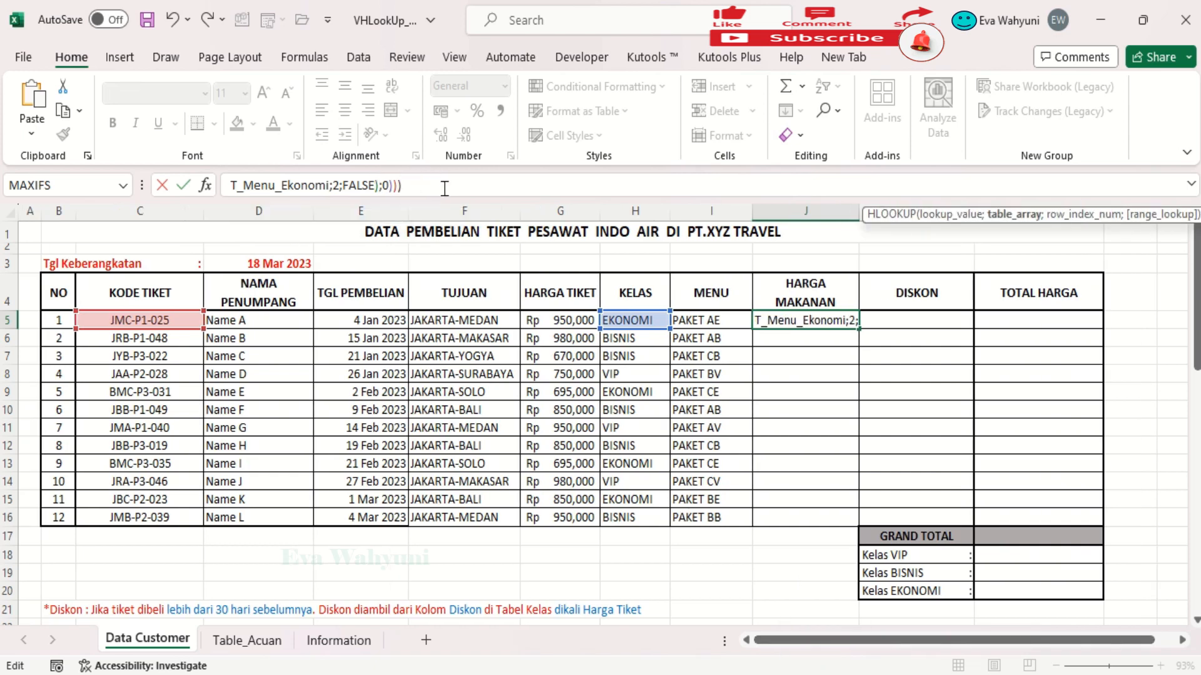
{"action": "key", "text": "Left"}
{"action": "key", "text": "Left"}
{"action": "key", "text": "Left"}
{"action": "key", "text": "Left"}
{"action": "key", "text": "Left"}
{"action": "key", "text": "Left"}
{"action": "key", "text": "Left"}
{"action": "key", "text": "Left"}
{"action": "key", "text": "Left"}
{"action": "key", "text": "Left"}
{"action": "key", "text": "Left"}
{"action": "key", "text": "Left"}
{"action": "key", "text": "Left"}
{"action": "key", "text": "Left"}
{"action": "key", "text": "Left"}
{"action": "key", "text": "Left"}
{"action": "key", "text": "Left"}
{"action": "key", "text": "Left"}
{"action": "key", "text": "Left"}
{"action": "key", "text": "Left"}
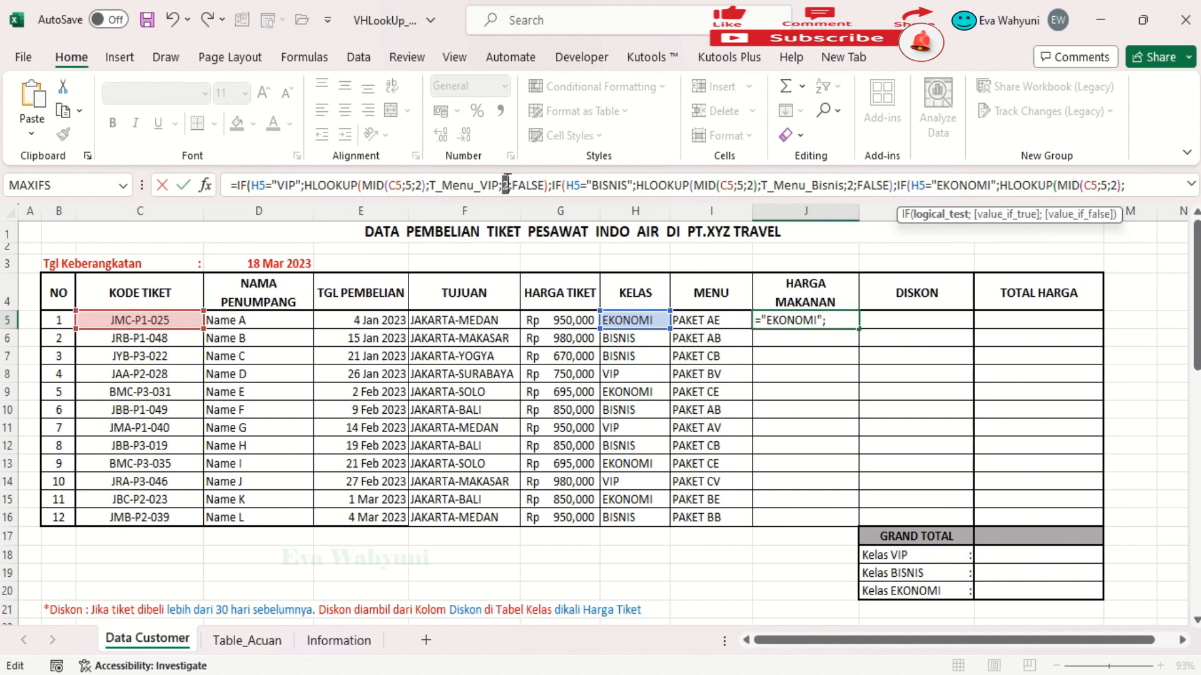
{"action": "type", "text": "3"}
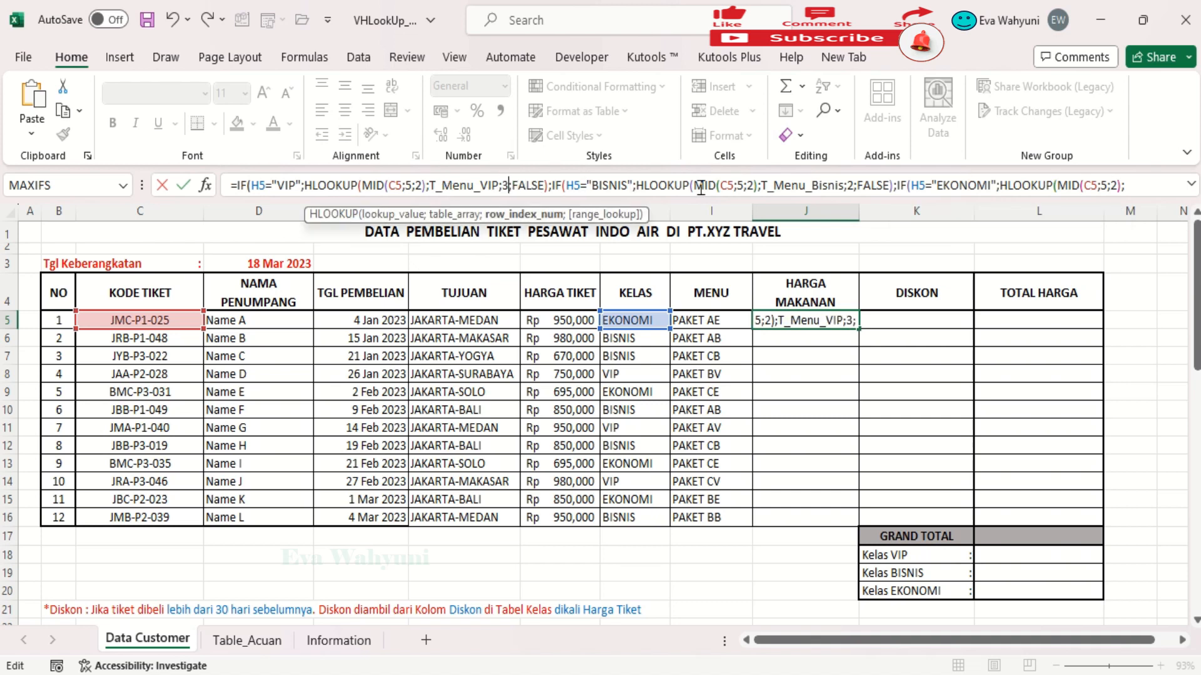
{"action": "double_click", "coordinate": [851, 185]}
{"action": "type", "text": "3"}
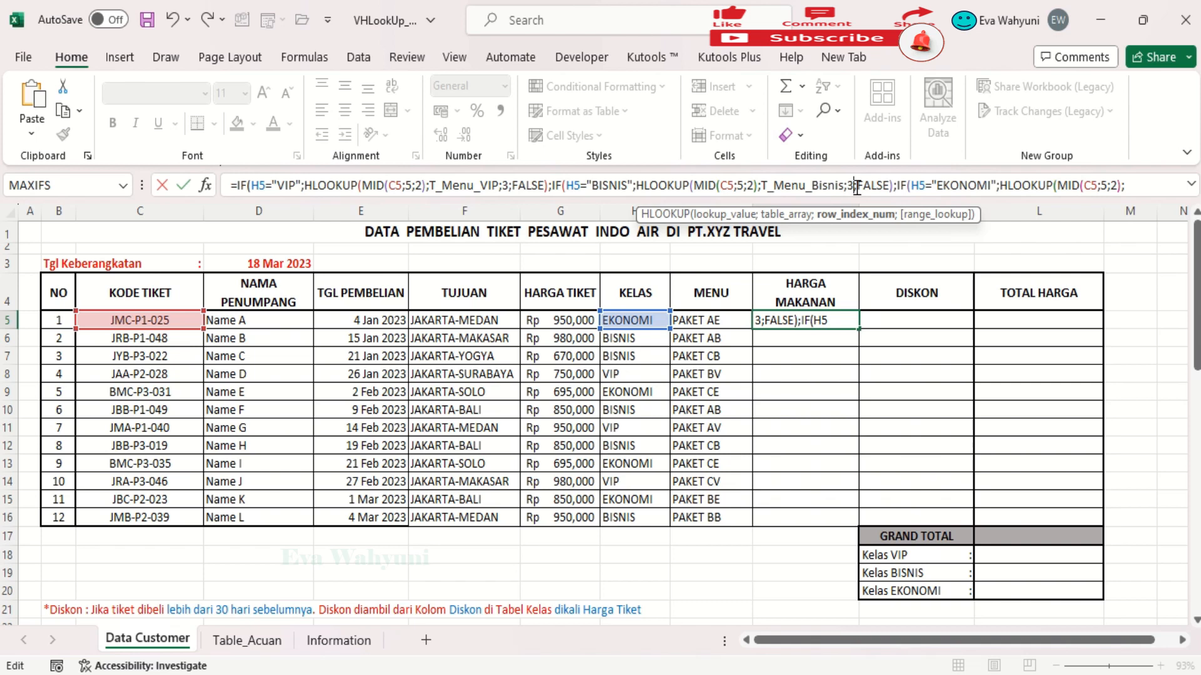
Set the EKONOMI branch's HLOOKUP row index to 3 and enter the finished formula in J5.
{"action": "left_click", "coordinate": [1123, 186]}
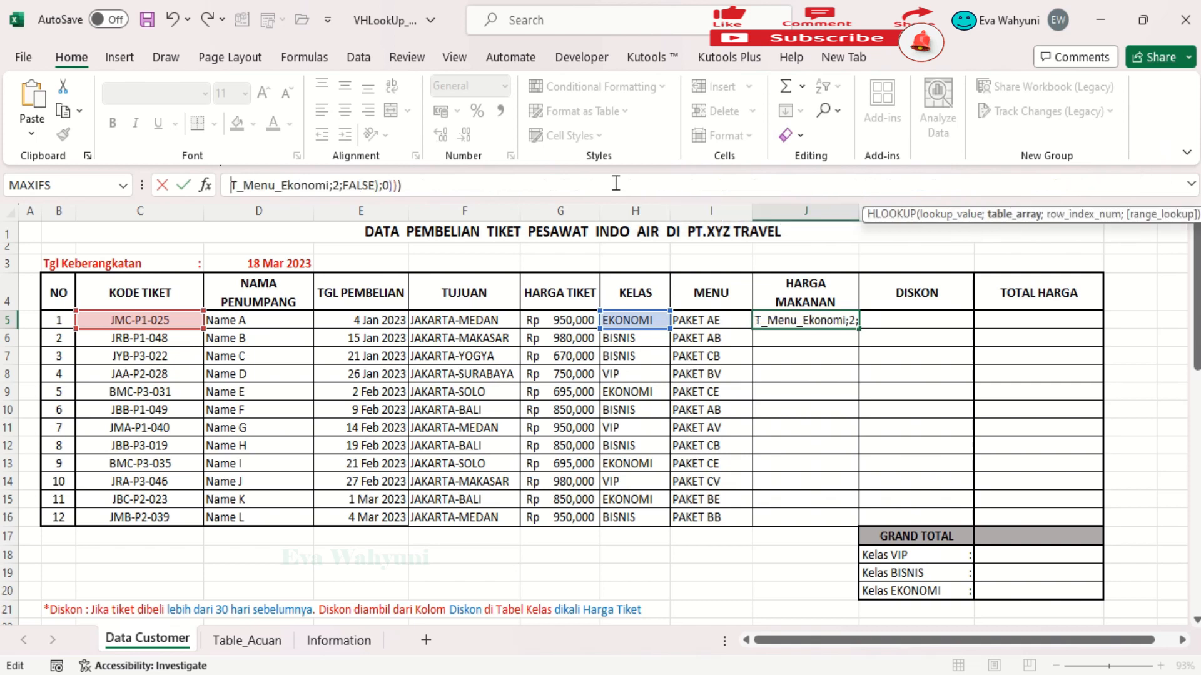
{"action": "double_click", "coordinate": [336, 185]}
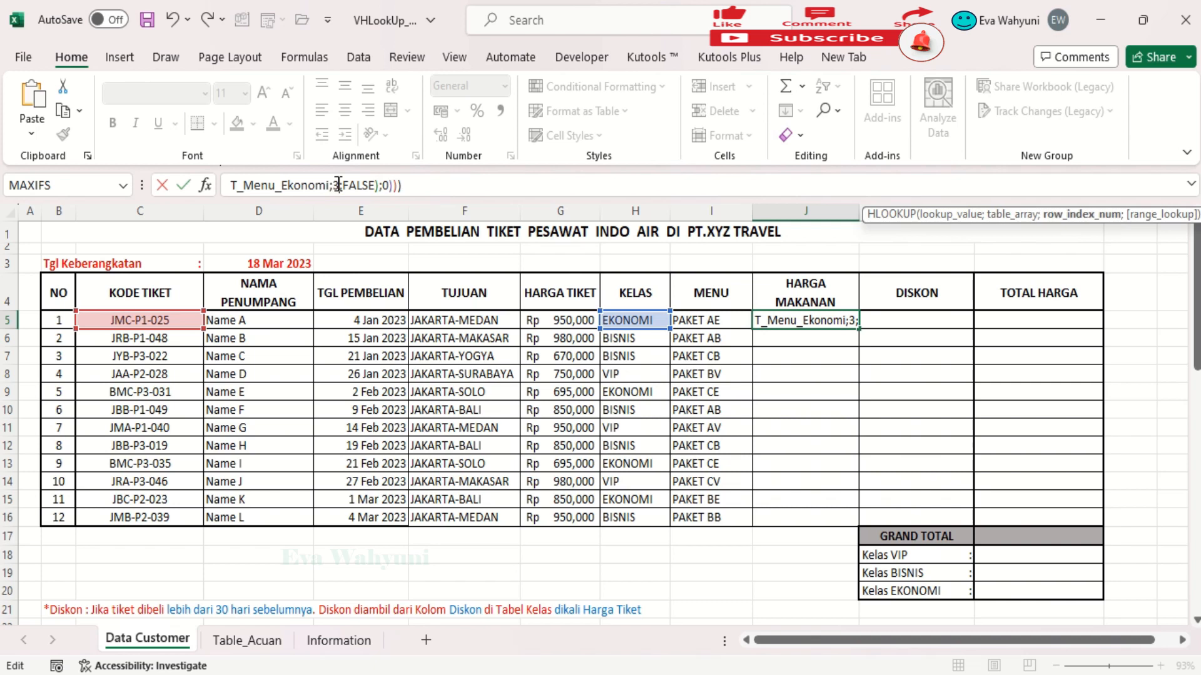
{"action": "type", "text": "3"}
{"action": "key", "text": "Return"}
{"action": "left_click", "coordinate": [839, 317]}
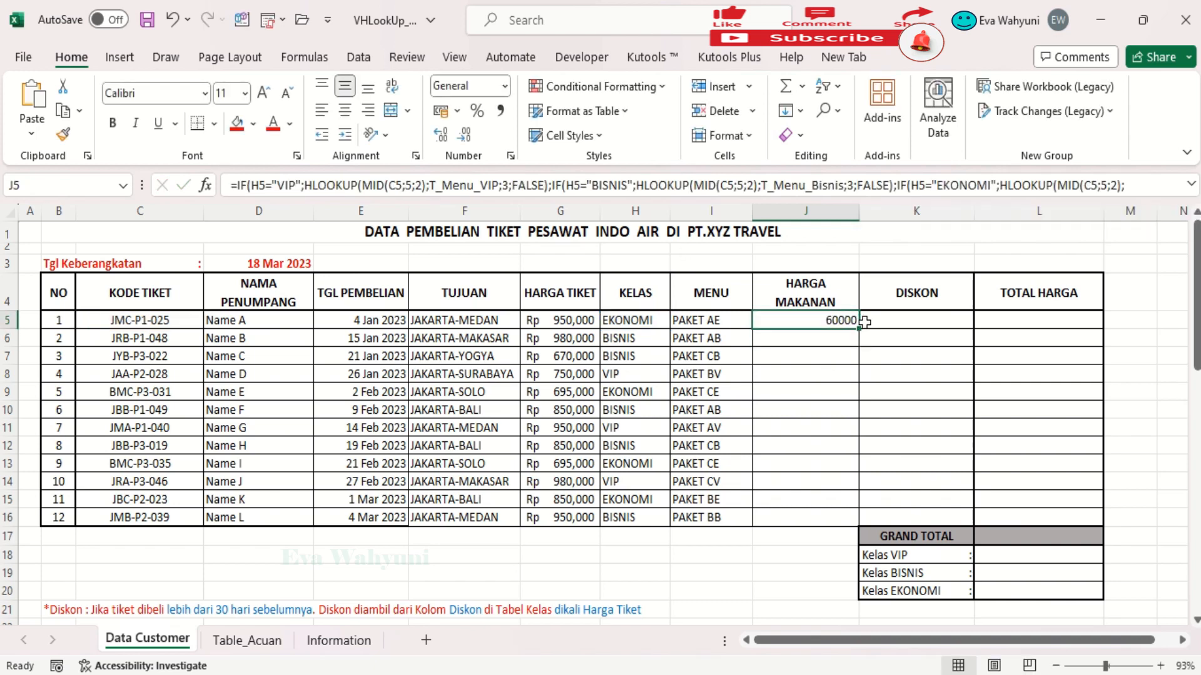
Fill the J5 formula down to J16 and format the range as Accounting with 0 decimal places and the Rp symbol.
{"action": "left_click_drag", "start_coordinate": [862, 326], "coordinate": [858, 522]}
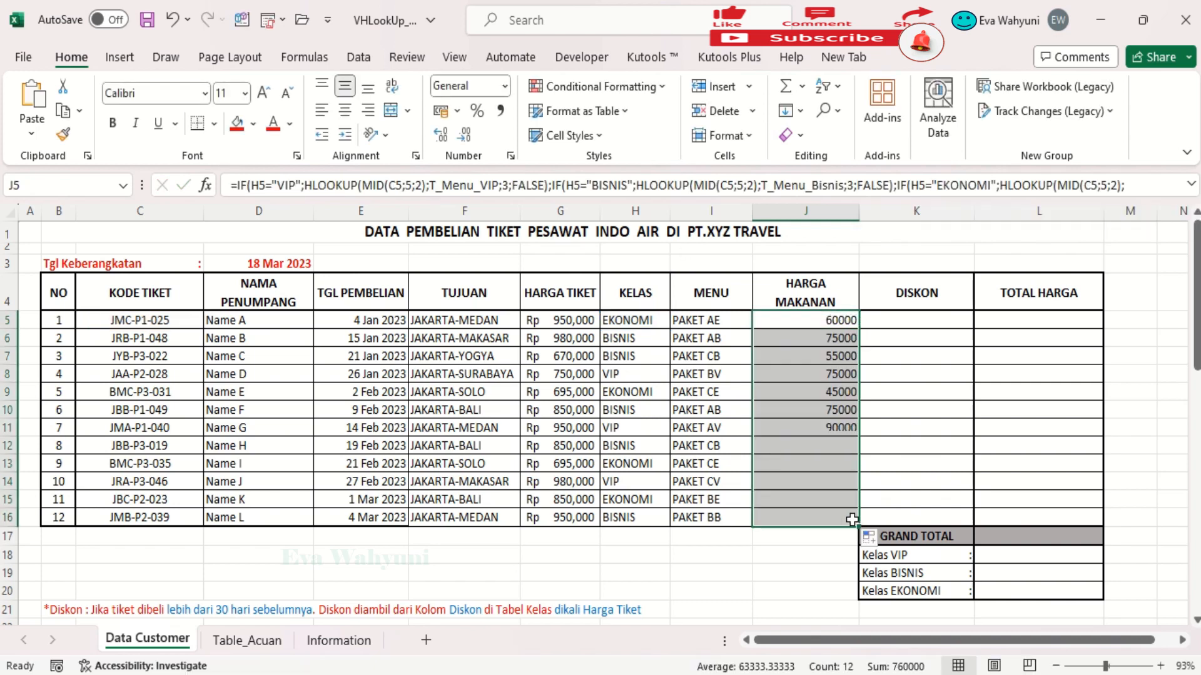
{"action": "right_click", "coordinate": [800, 434]}
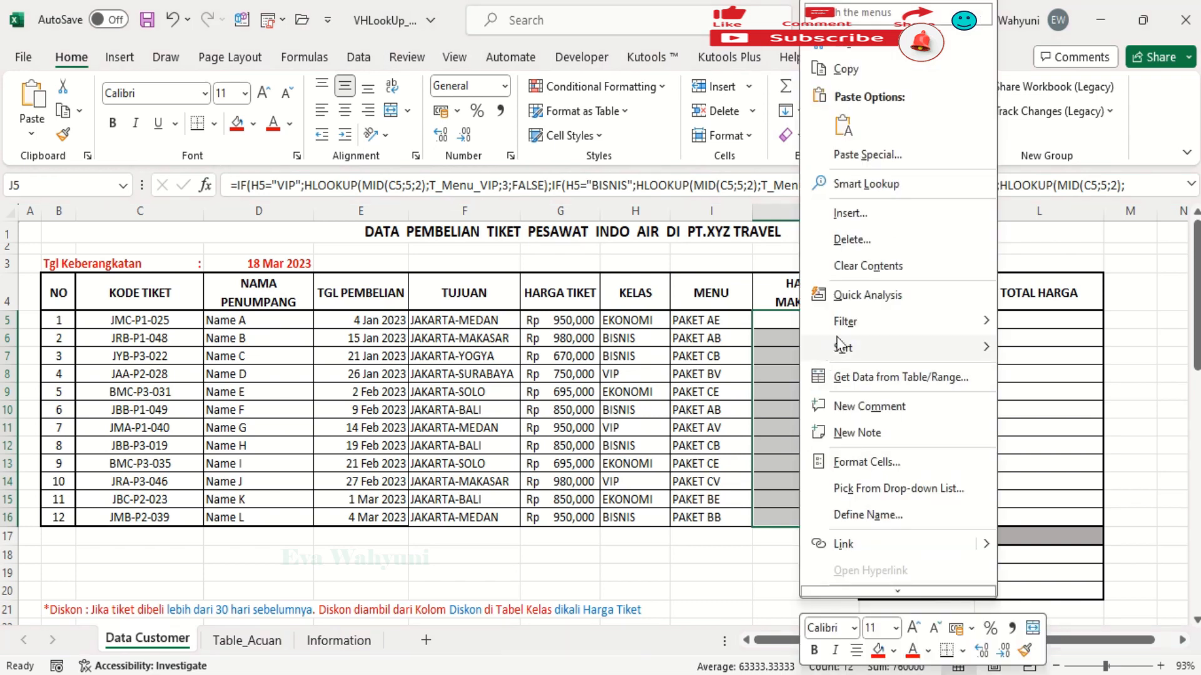
{"action": "left_click", "coordinate": [863, 462]}
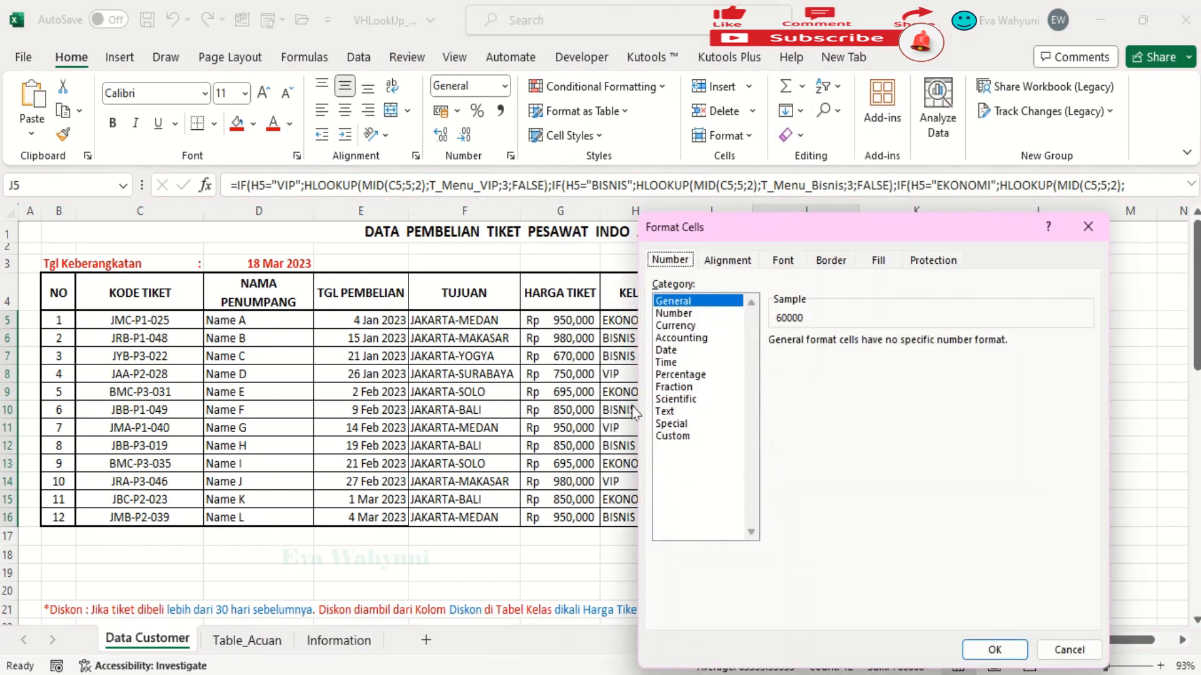
{"action": "left_click", "coordinate": [680, 339]}
{"action": "double_click", "coordinate": [888, 347]}
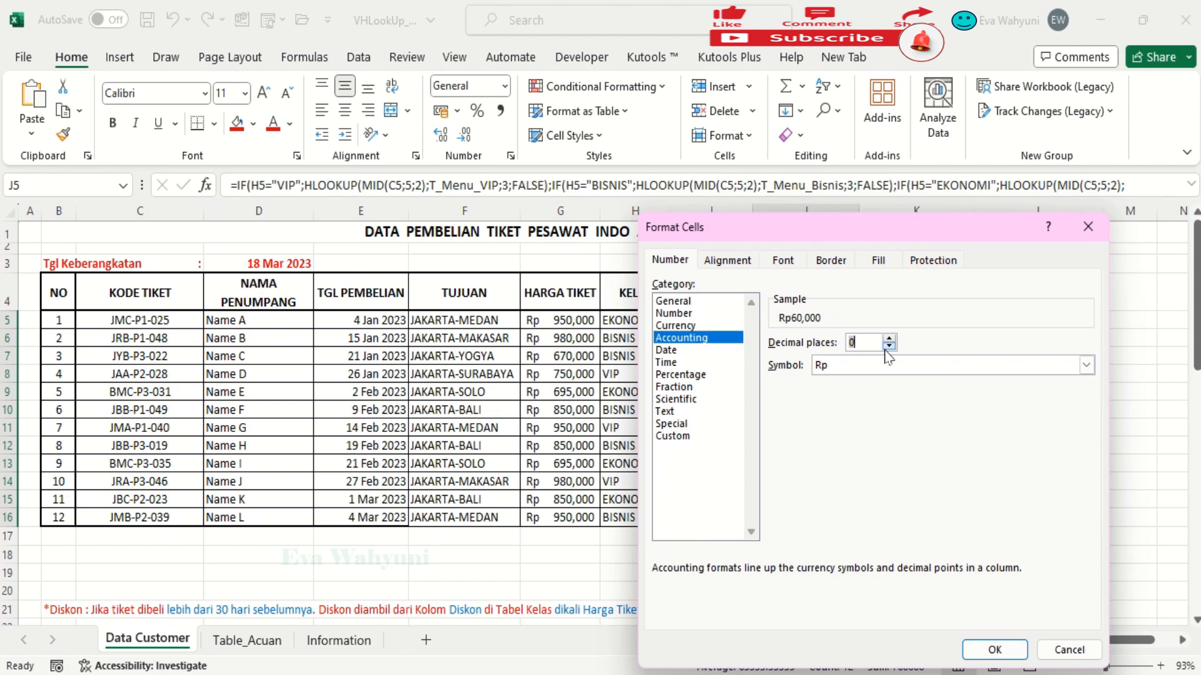
{"action": "left_click", "coordinate": [993, 649]}
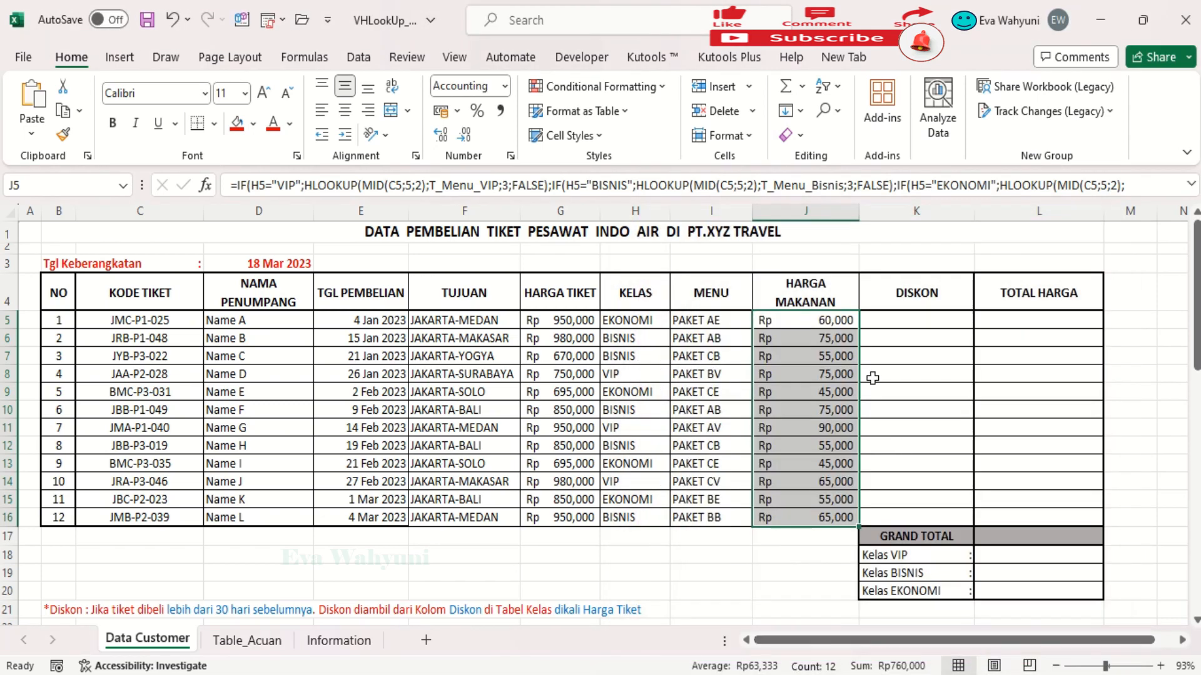
Check ticket 1's menu and meal price on Data Customer against the EKONOMI menu table on Table_Acuan.
{"action": "left_click", "coordinate": [784, 322]}
{"action": "left_click", "coordinate": [688, 319]}
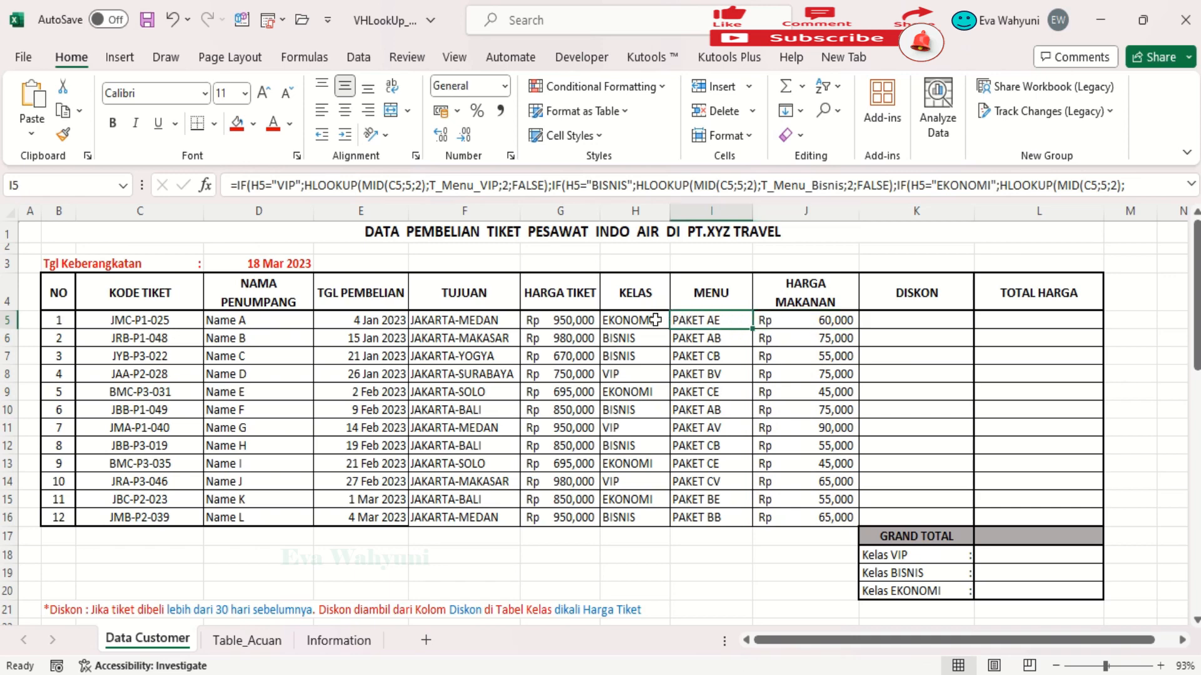
{"action": "key", "text": "Left"}
{"action": "left_click", "coordinate": [246, 639]}
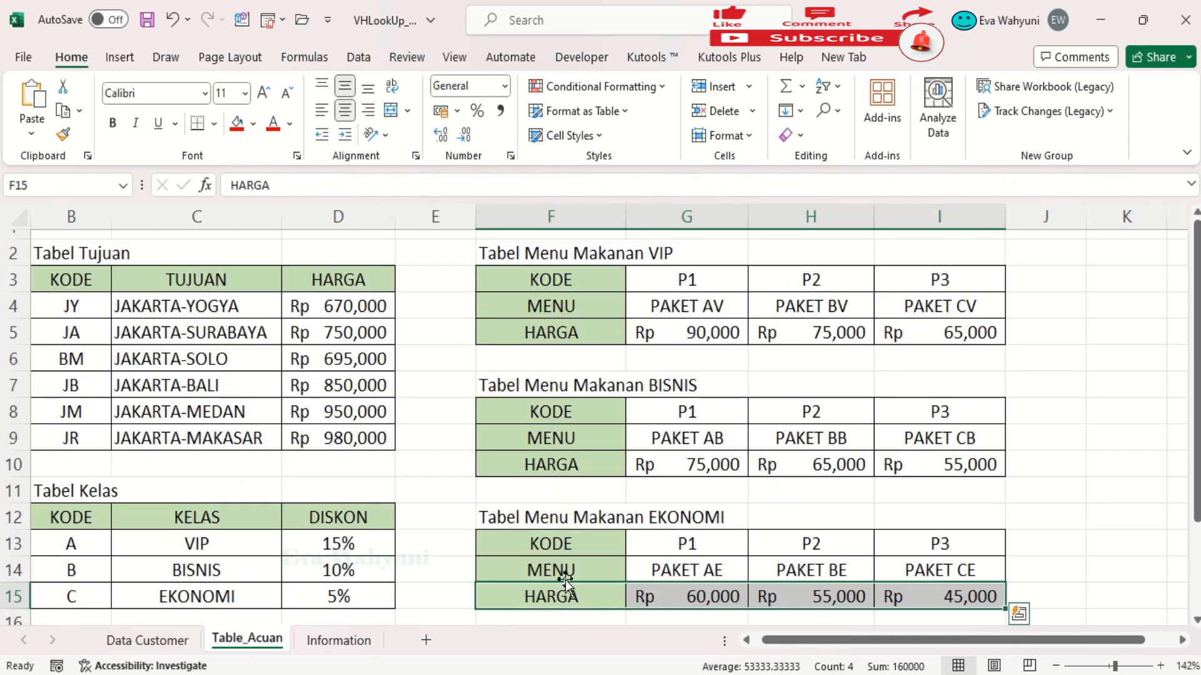
{"action": "left_click", "coordinate": [671, 573]}
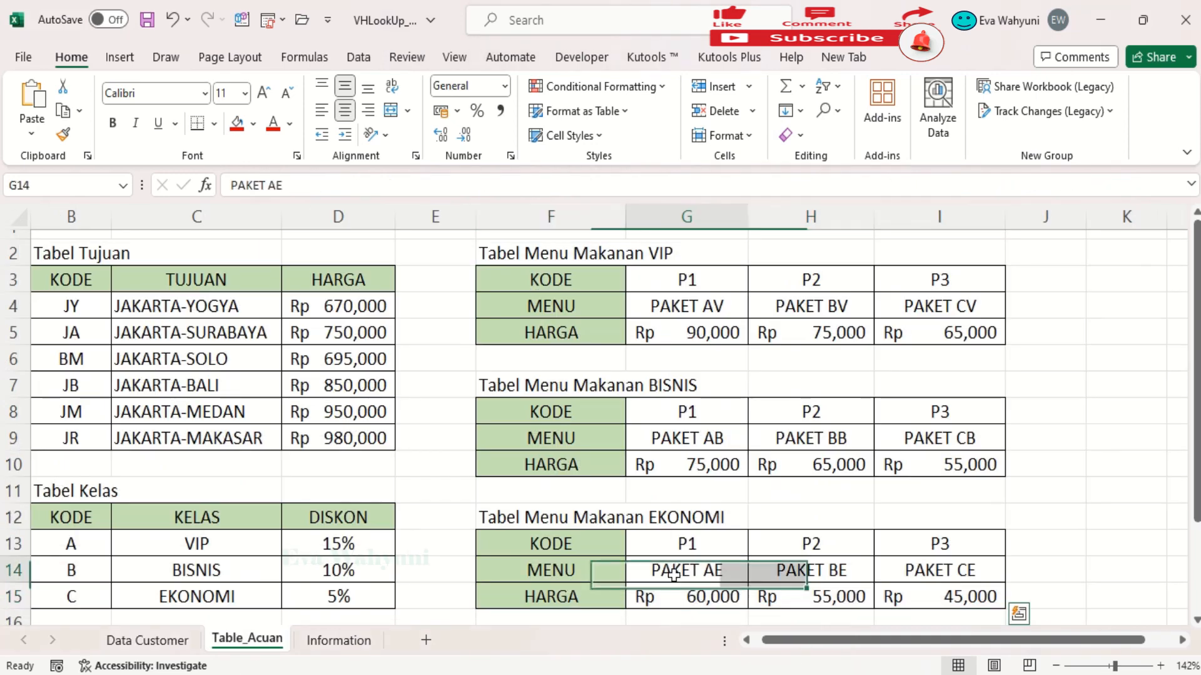
{"action": "left_click", "coordinate": [686, 589]}
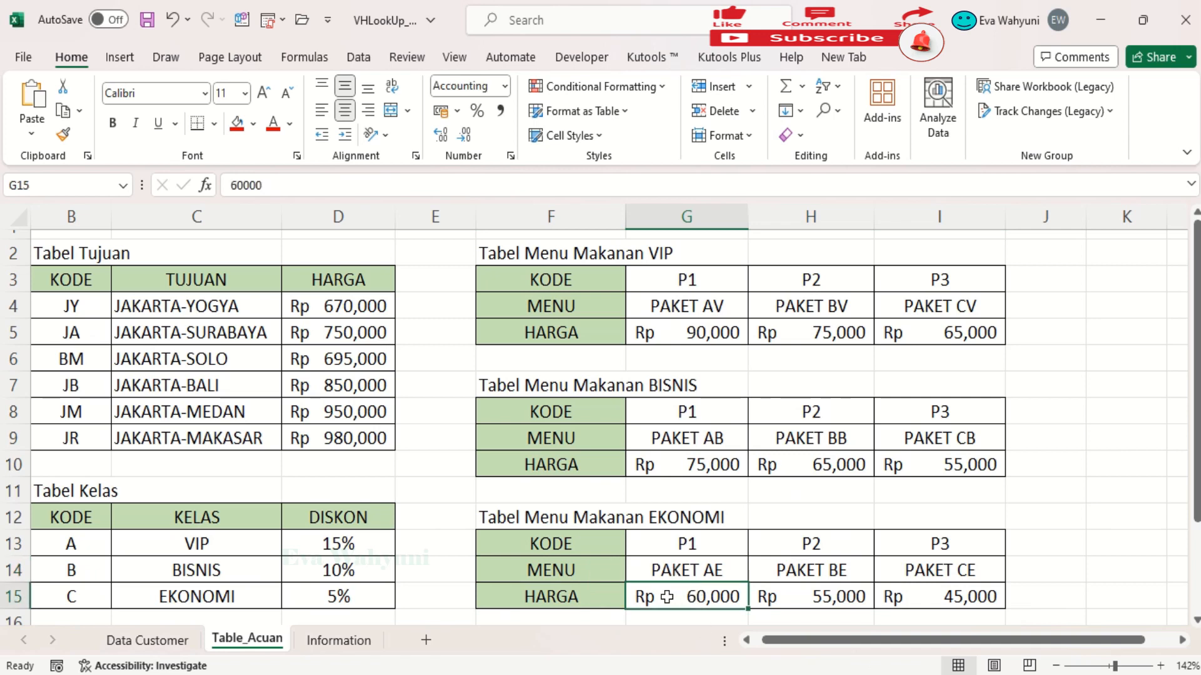
{"action": "left_click", "coordinate": [188, 644]}
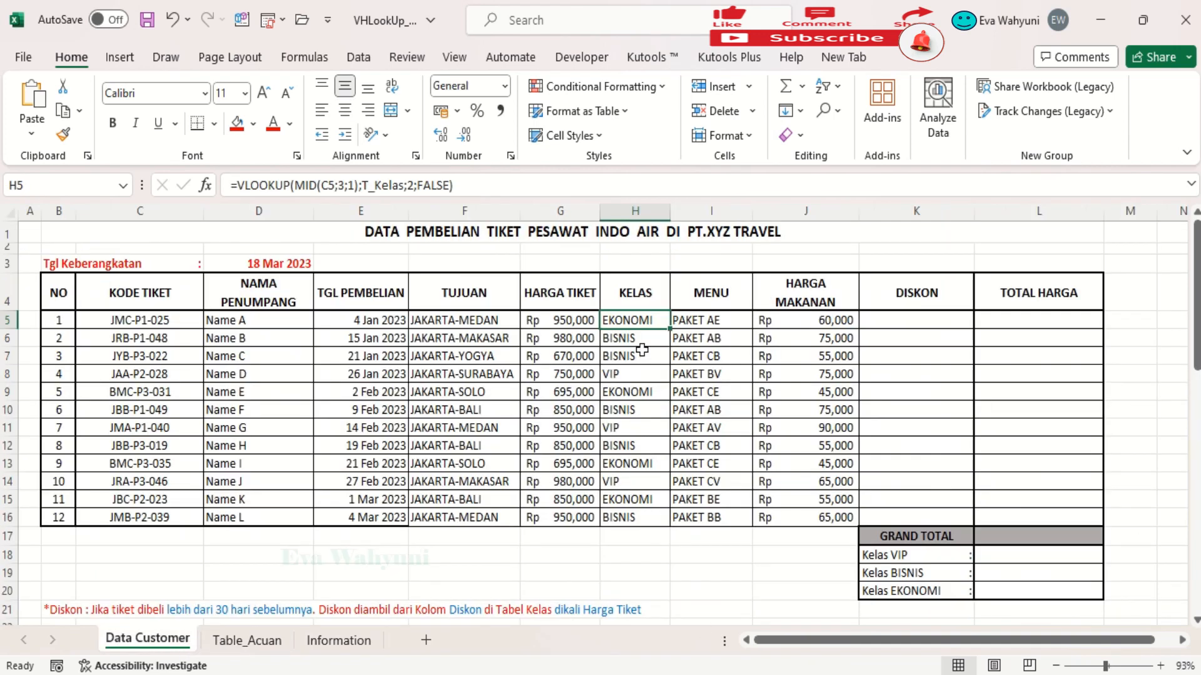
Check ticket 2 against the BISNIS menu table and ticket 4 against the VIP menu table on Table_Acuan.
{"action": "left_click", "coordinate": [695, 342]}
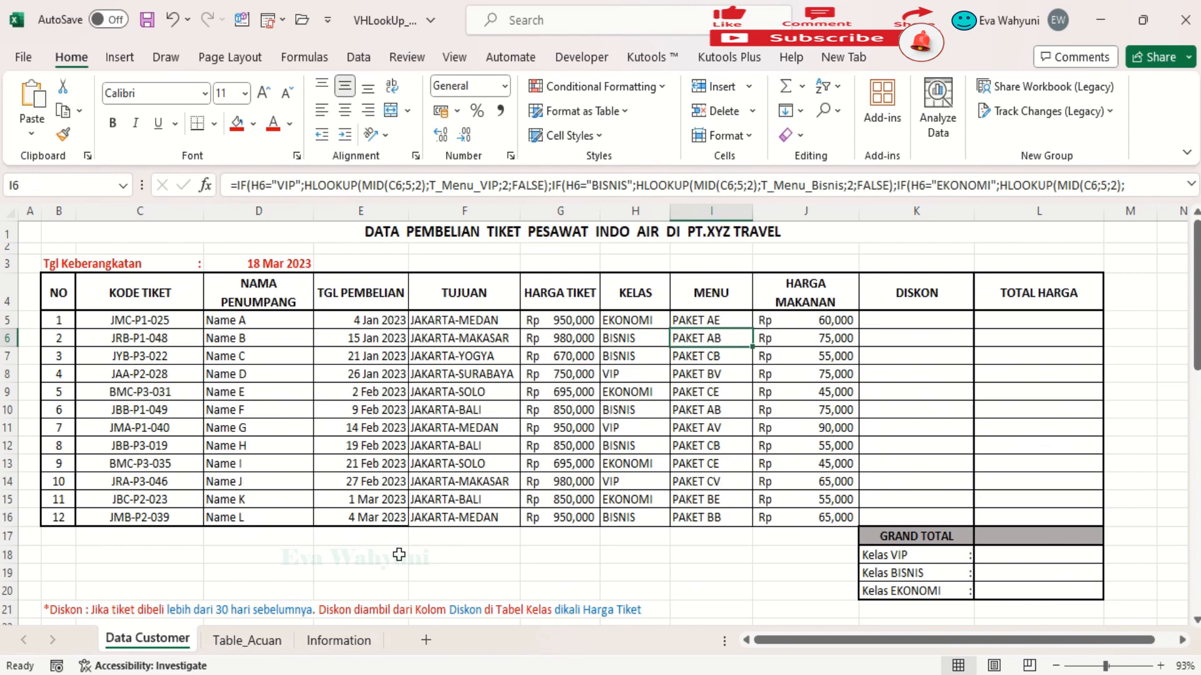
{"action": "left_click", "coordinate": [226, 644]}
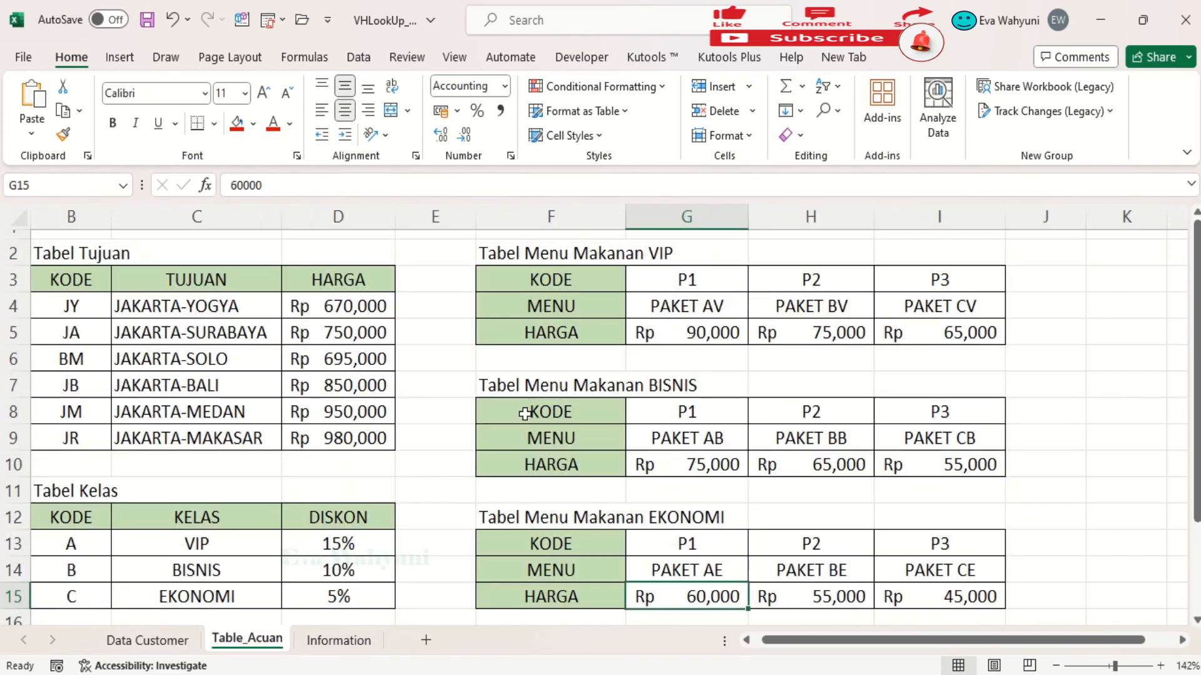
{"action": "left_click", "coordinate": [689, 444]}
{"action": "left_click", "coordinate": [694, 461]}
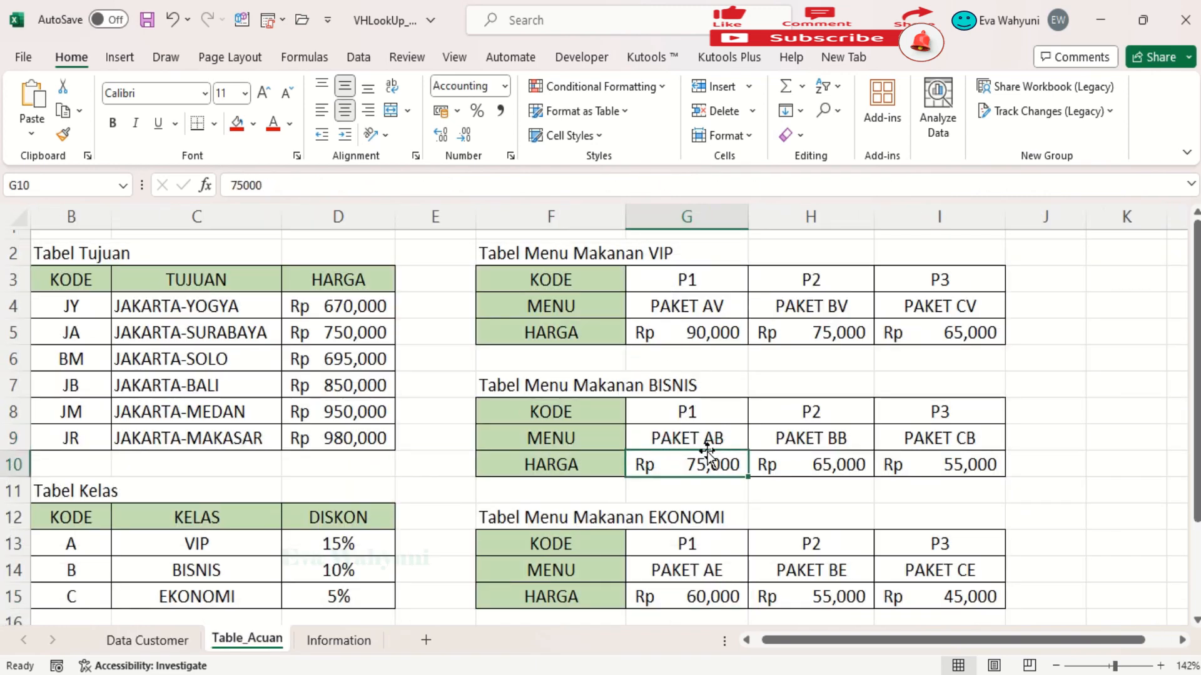
{"action": "left_click", "coordinate": [180, 644]}
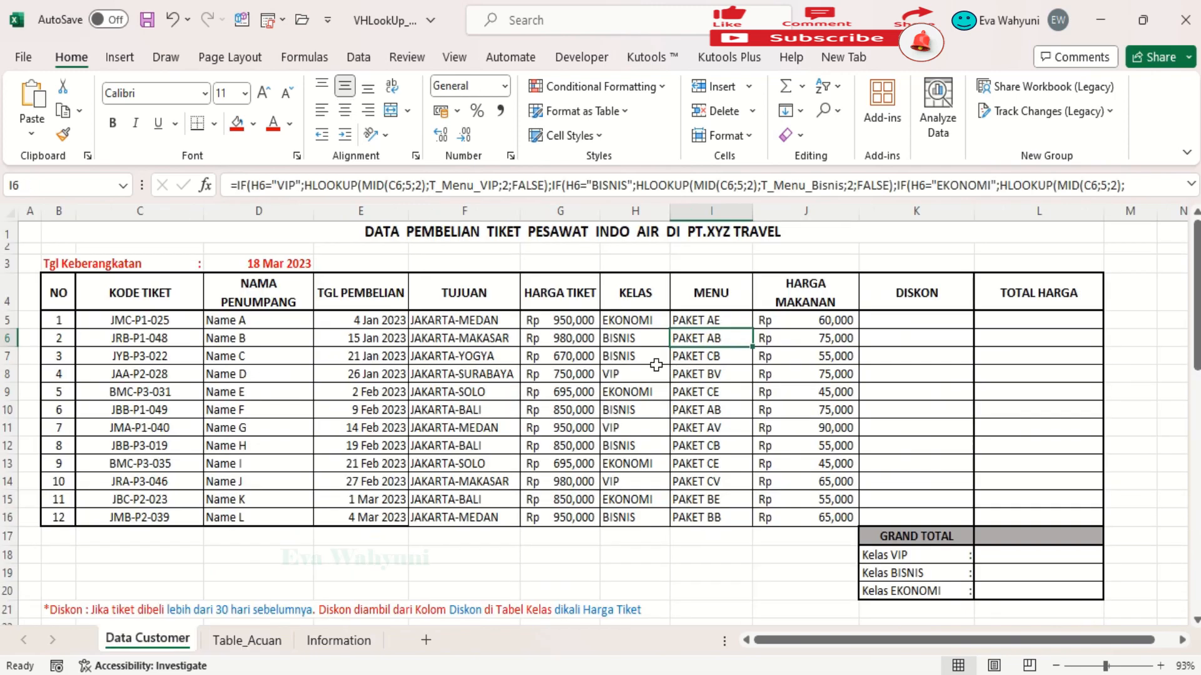
{"action": "left_click", "coordinate": [813, 375]}
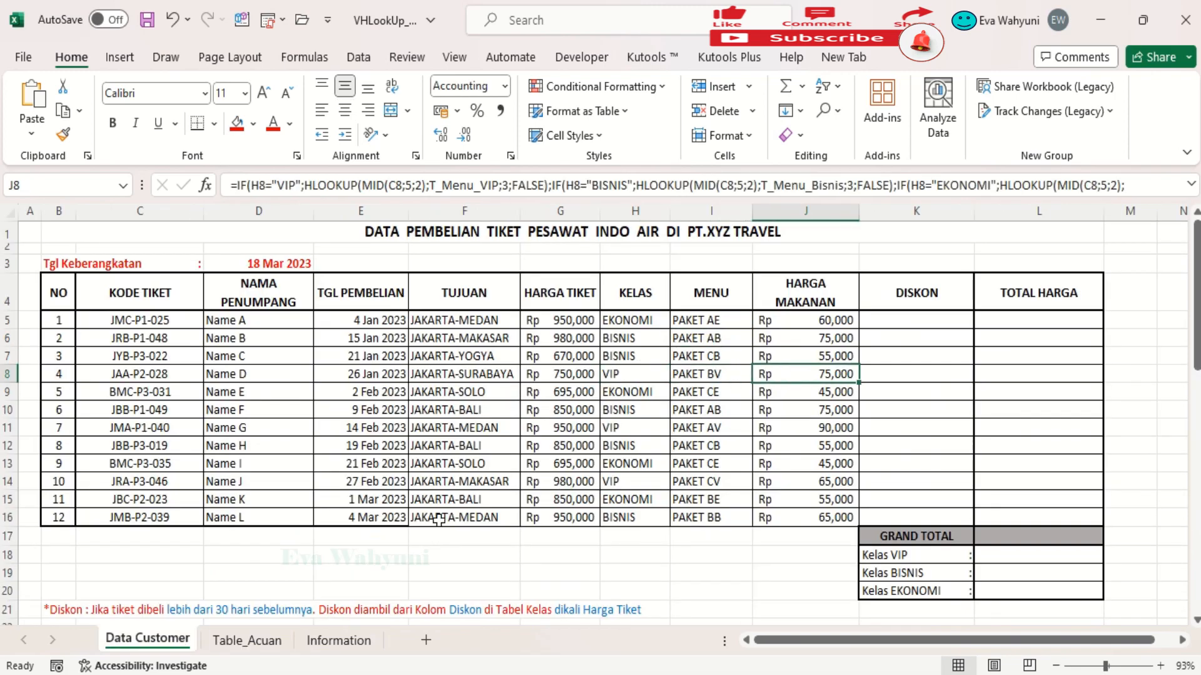
{"action": "left_click", "coordinate": [238, 643]}
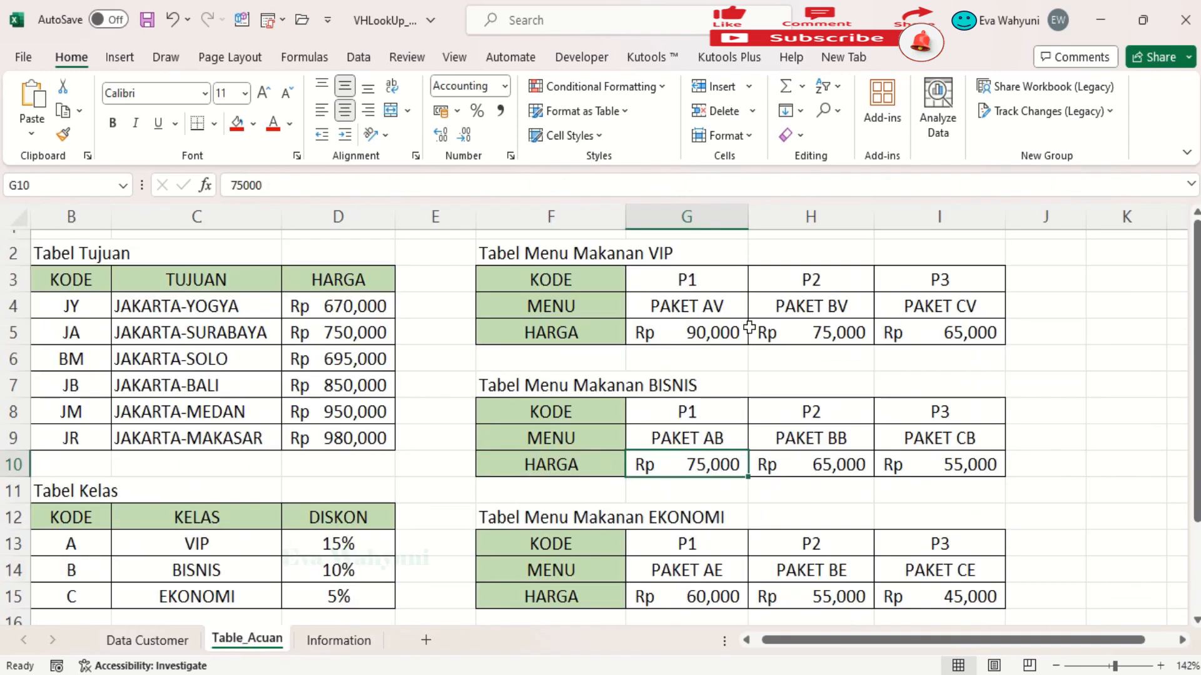
{"action": "left_click", "coordinate": [147, 640]}
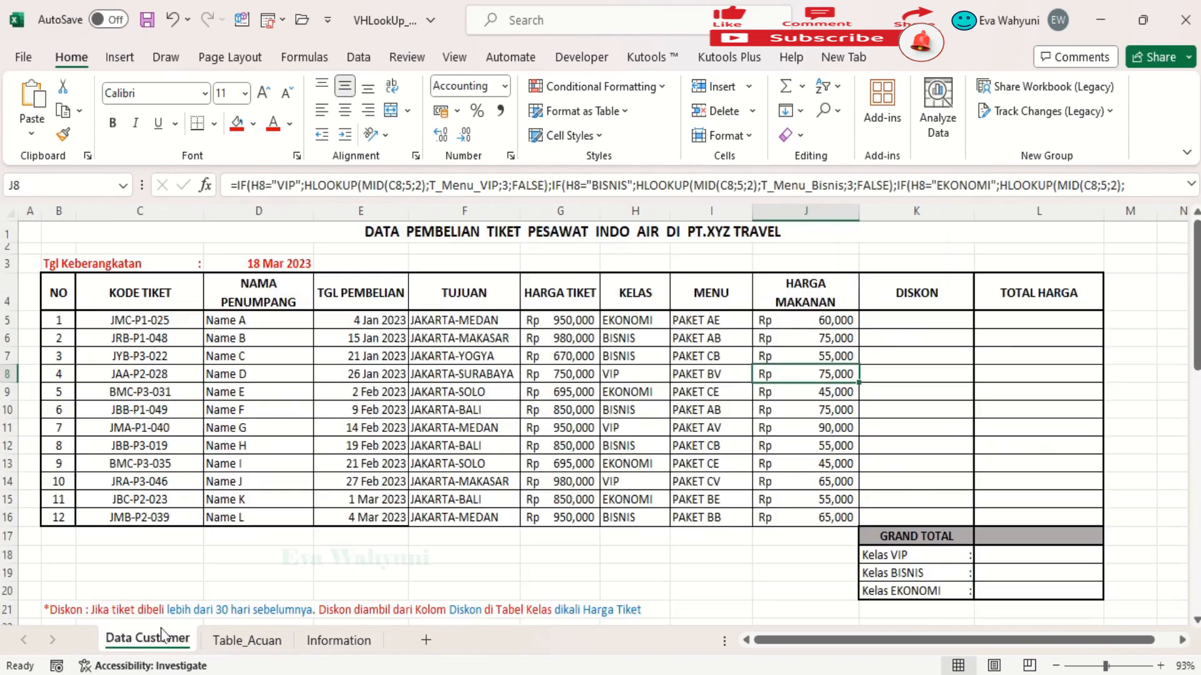
Read the DISKON rule in item f of the Information sheet and return to Data Customer.
{"action": "left_click", "coordinate": [890, 320]}
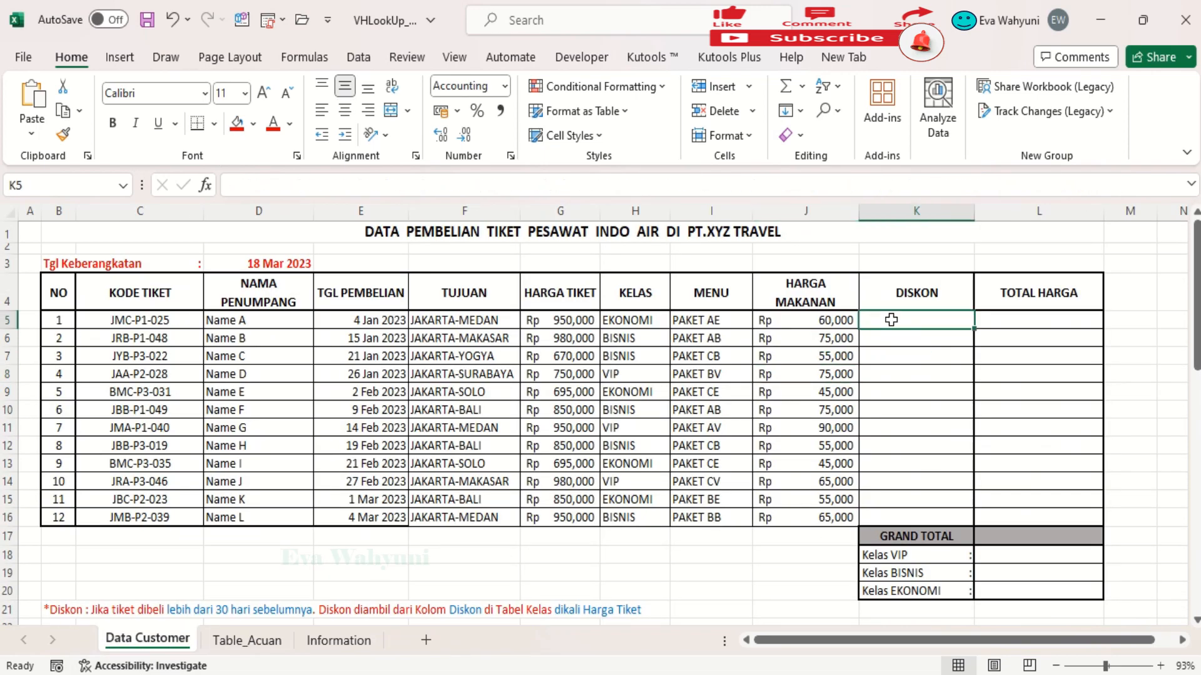
{"action": "left_click", "coordinate": [927, 298]}
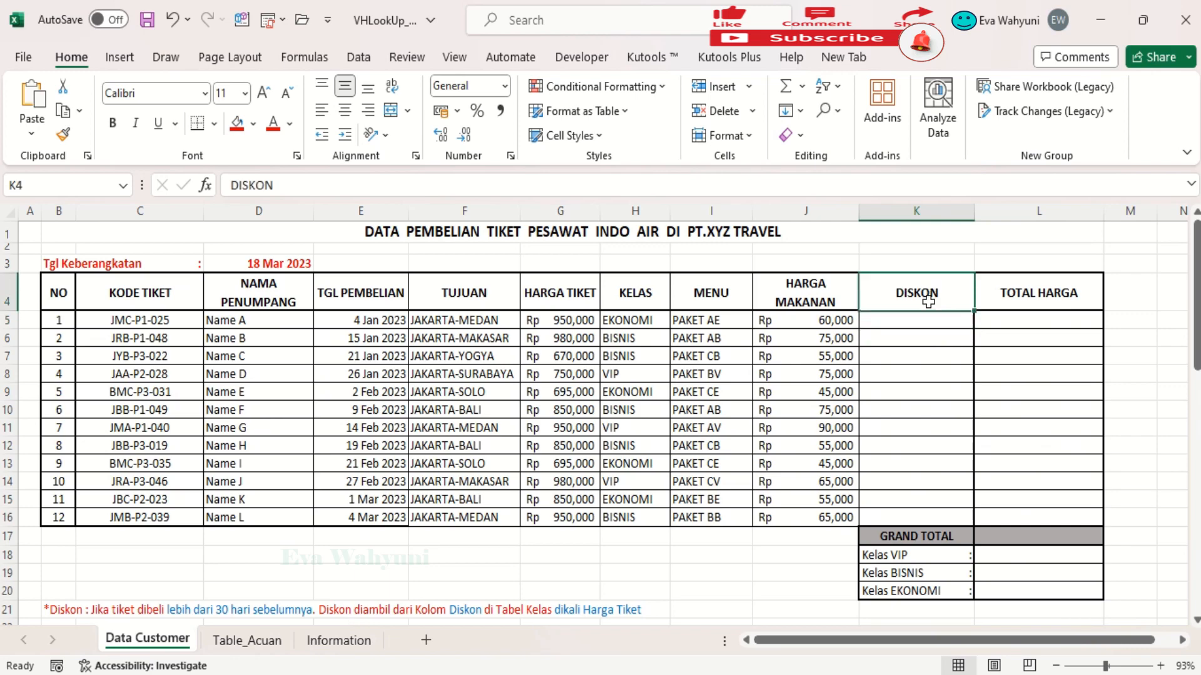
{"action": "left_click", "coordinate": [338, 641]}
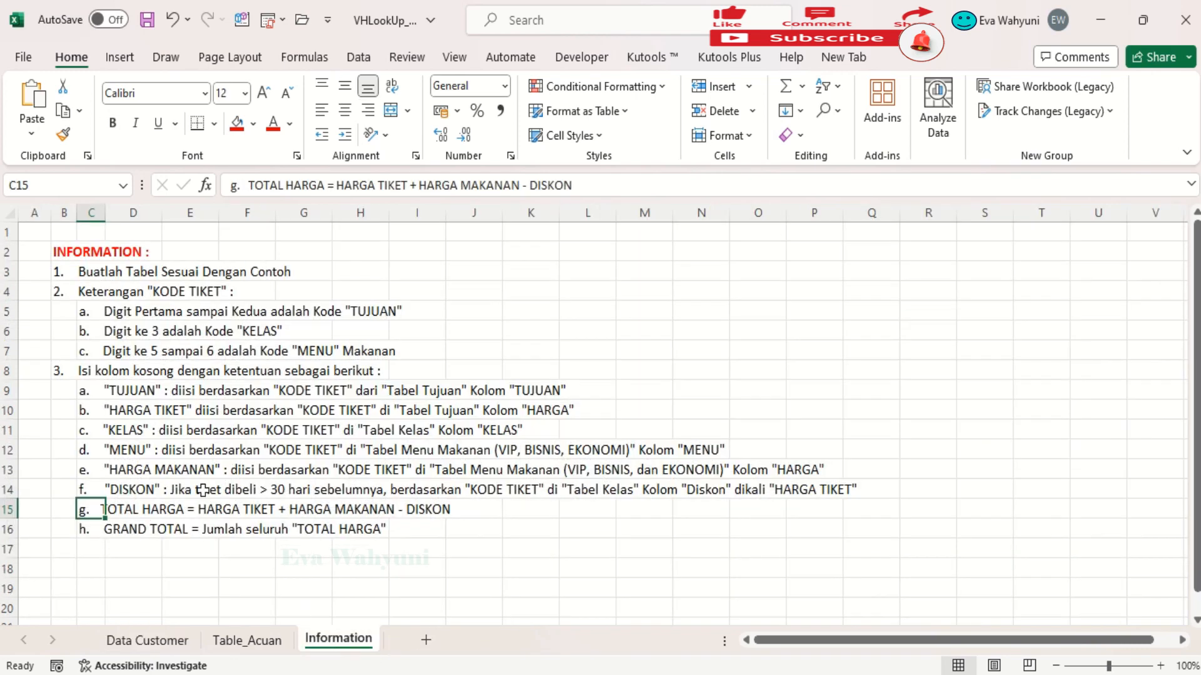
{"action": "left_click", "coordinate": [90, 489]}
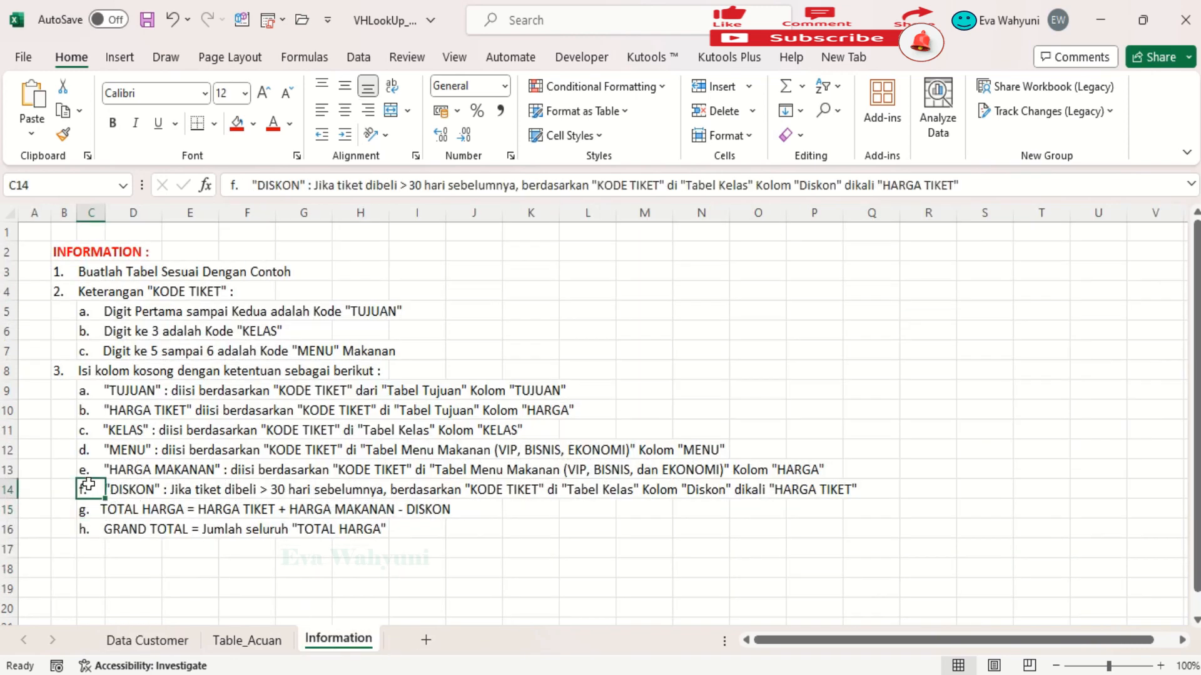
{"action": "left_click_drag", "start_coordinate": [251, 185], "coordinate": [962, 186]}
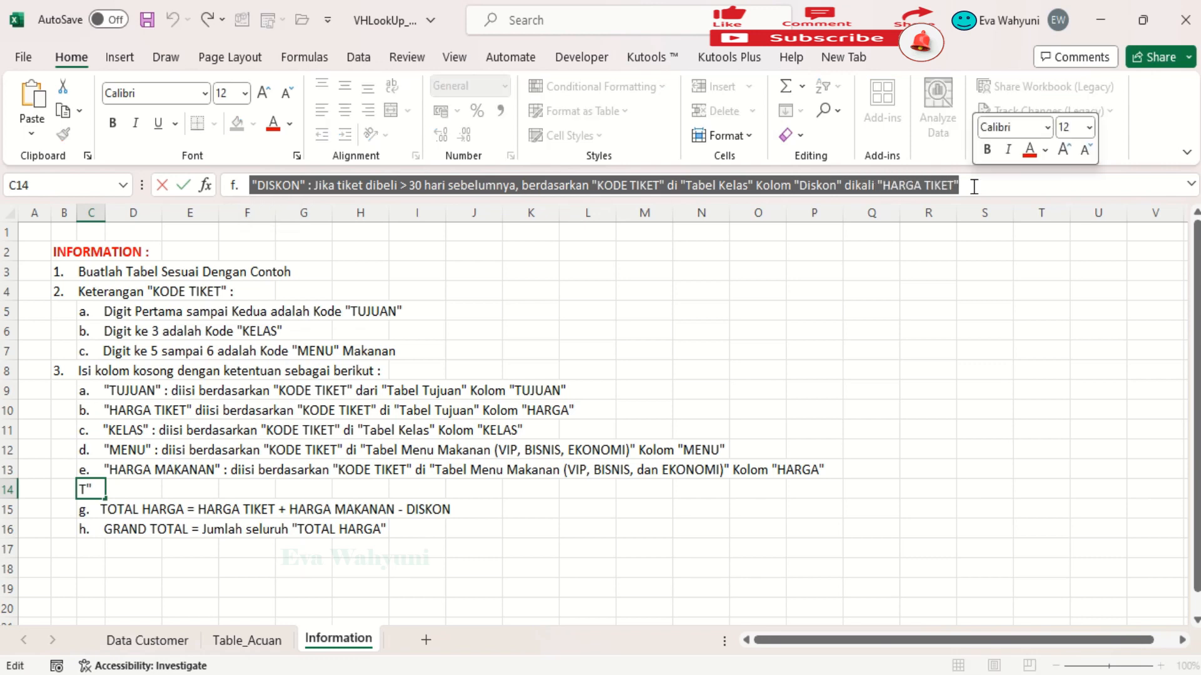
{"action": "key", "text": "Return"}
{"action": "left_click", "coordinate": [115, 640]}
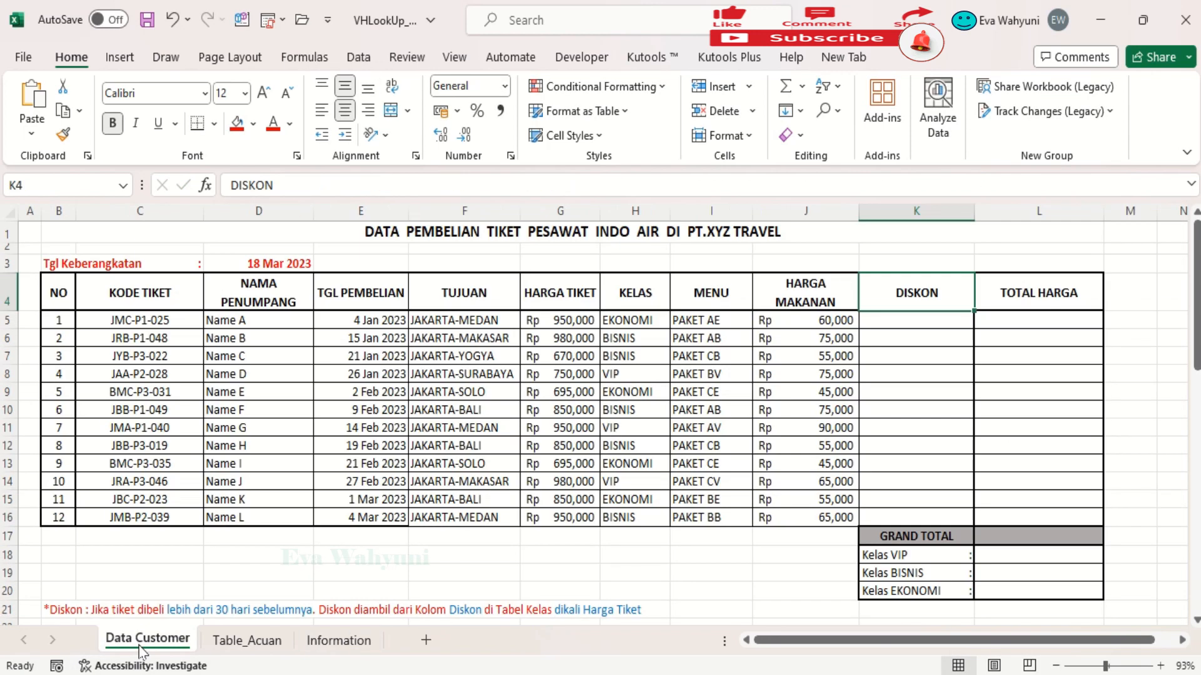
Narrow column M and start a DATEDIF formula in helper cell N5.
{"action": "left_click_drag", "start_coordinate": [1156, 212], "coordinate": [1132, 250]}
{"action": "left_click", "coordinate": [1148, 316]}
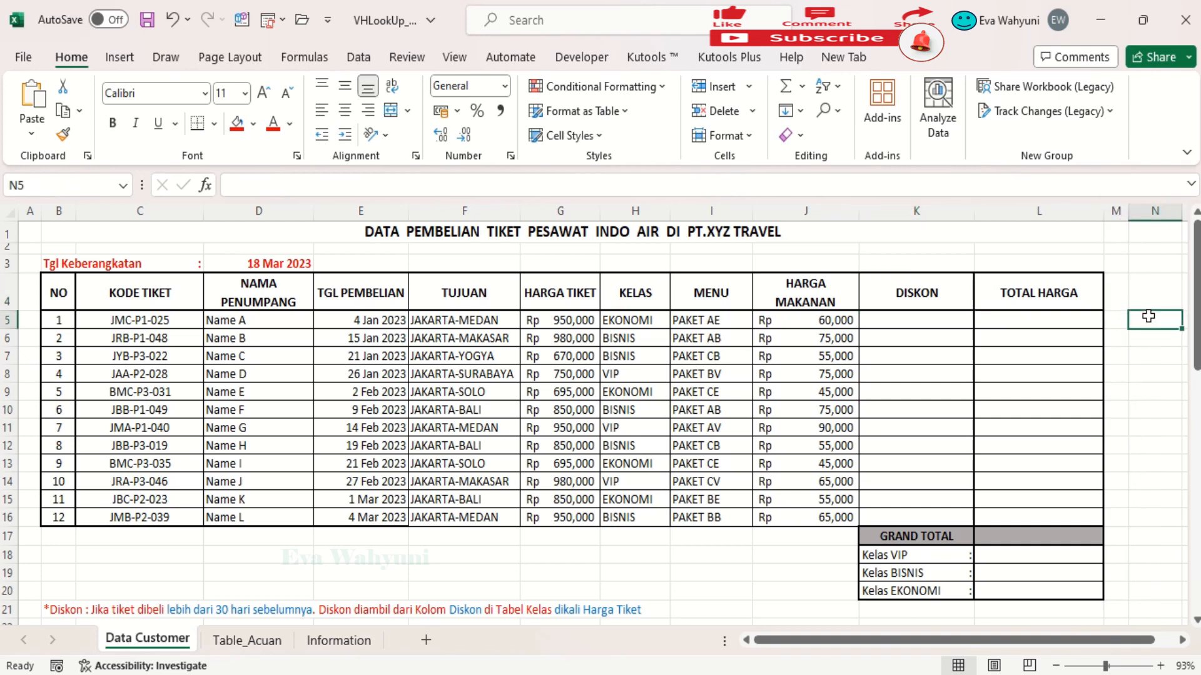
{"action": "type", "text": "=DATED"}
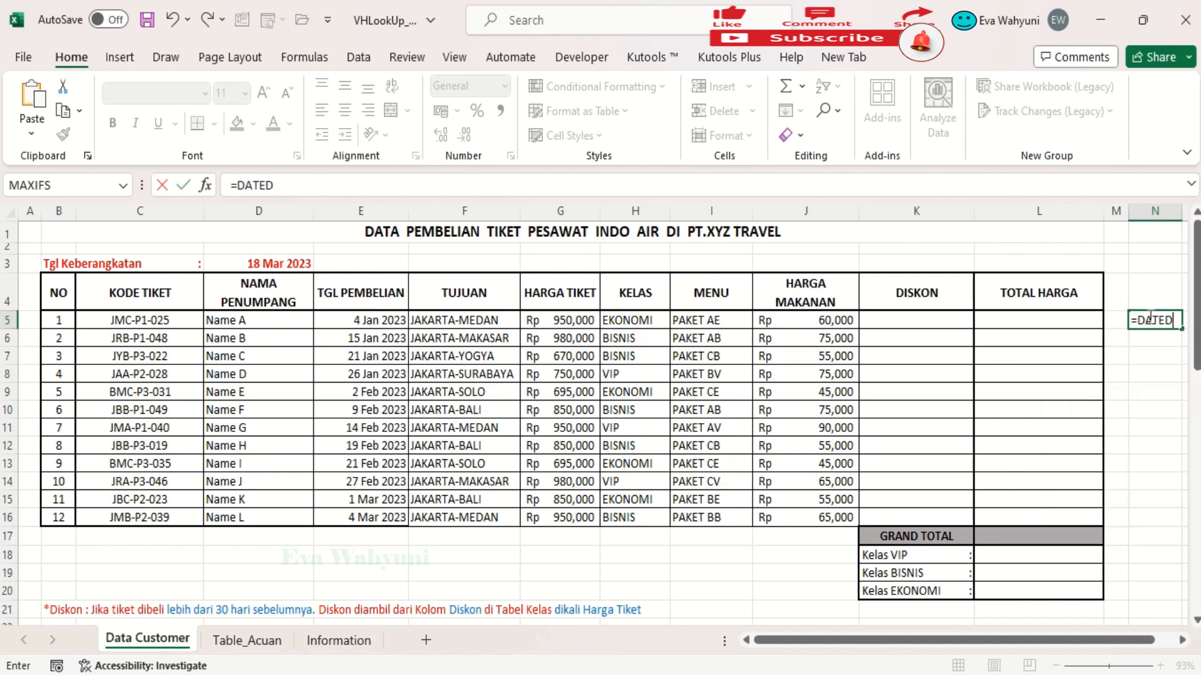
{"action": "type", "text": "IF("}
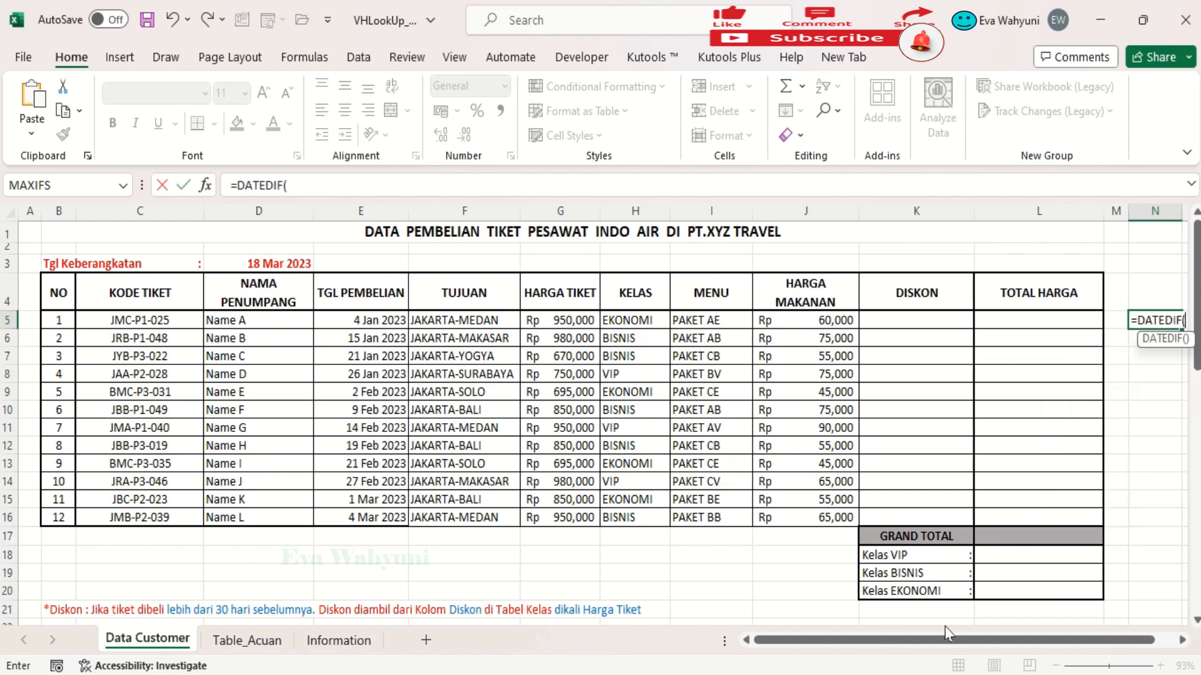
{"action": "left_click_drag", "start_coordinate": [944, 642], "coordinate": [945, 648]}
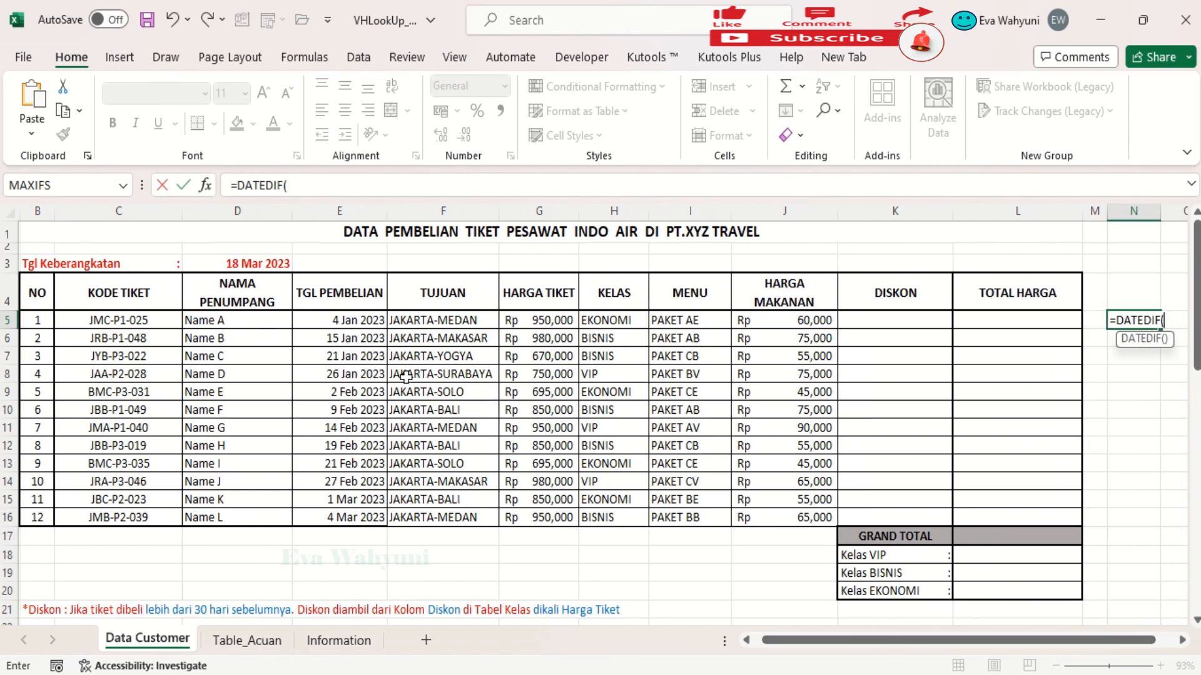
{"action": "left_click", "coordinate": [308, 179]}
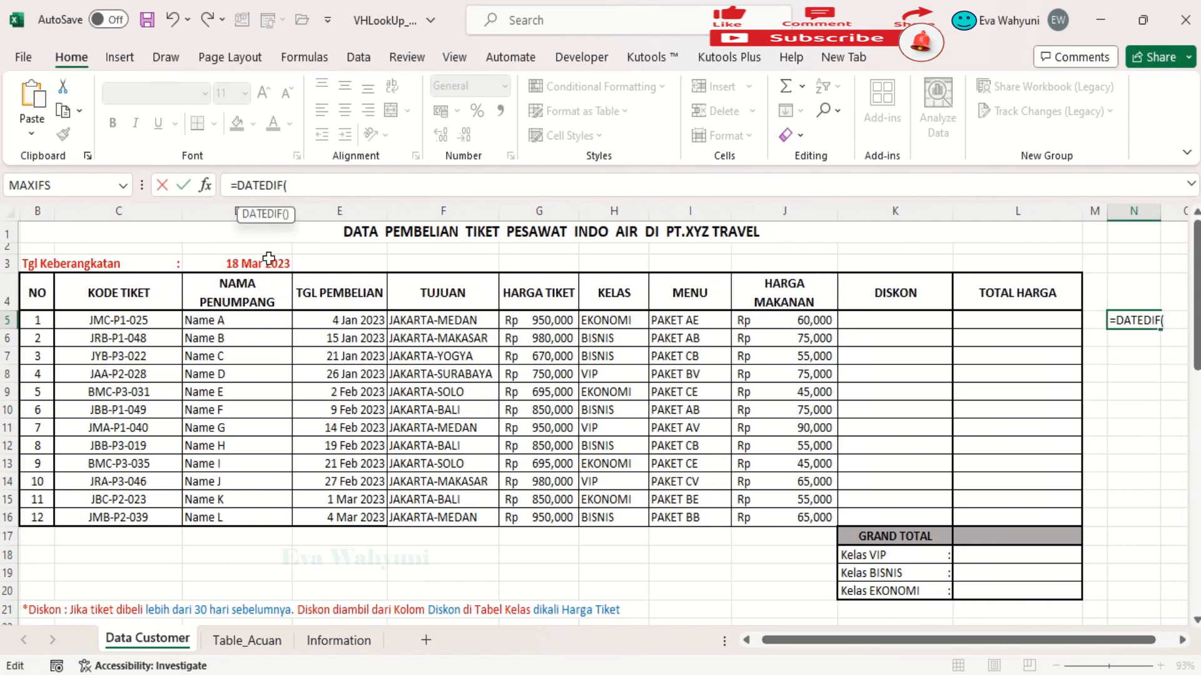
Complete the N5 formula as =DATEDIF(E5;$D$3;"D") and fill it down to N16.
{"action": "left_click", "coordinate": [363, 327]}
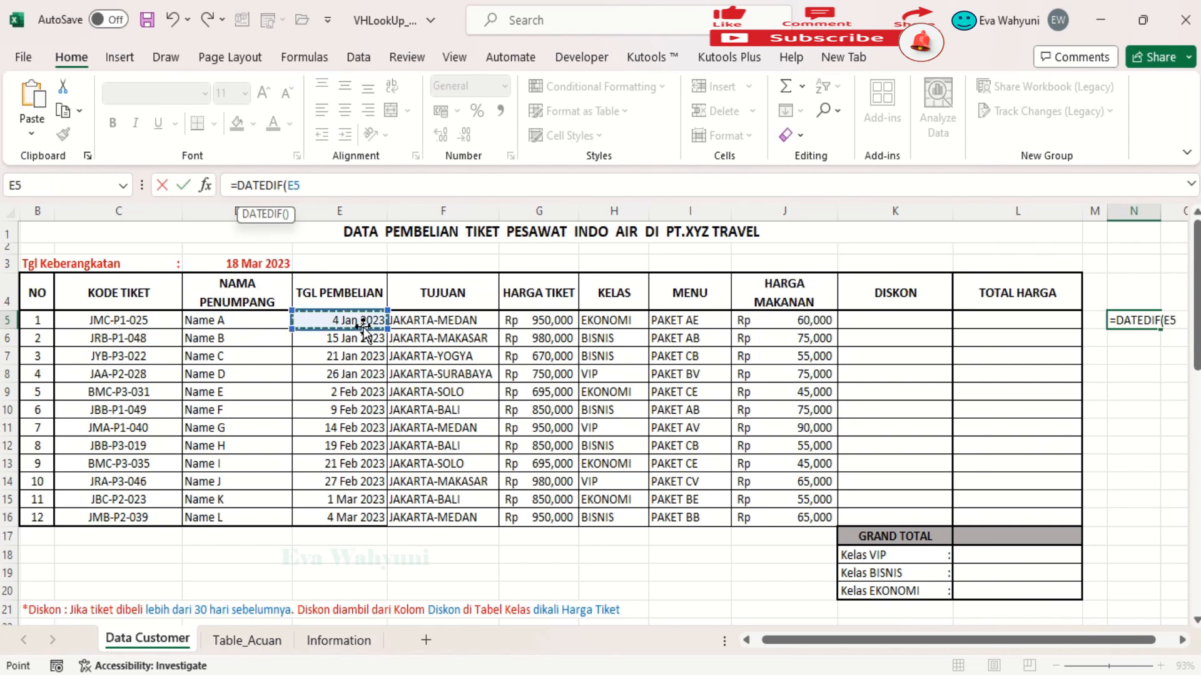
{"action": "type", "text": ";"}
{"action": "left_click", "coordinate": [271, 265]}
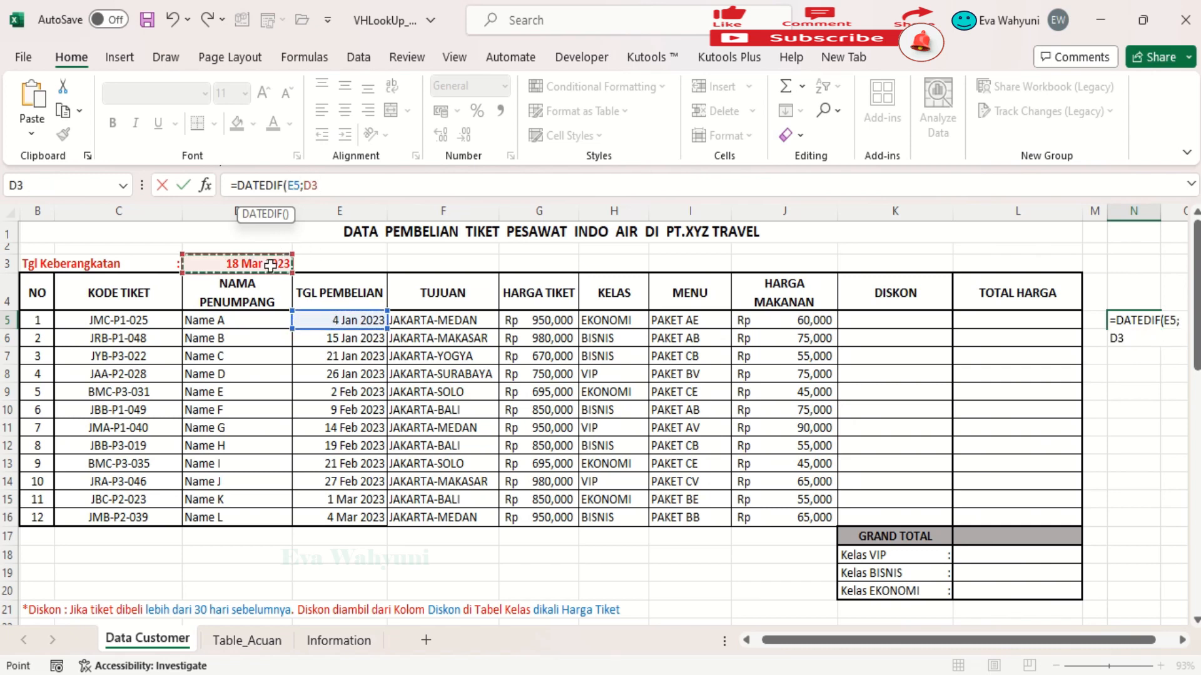
{"action": "key", "text": "F4"}
{"action": "type", "text": ";\"D"}
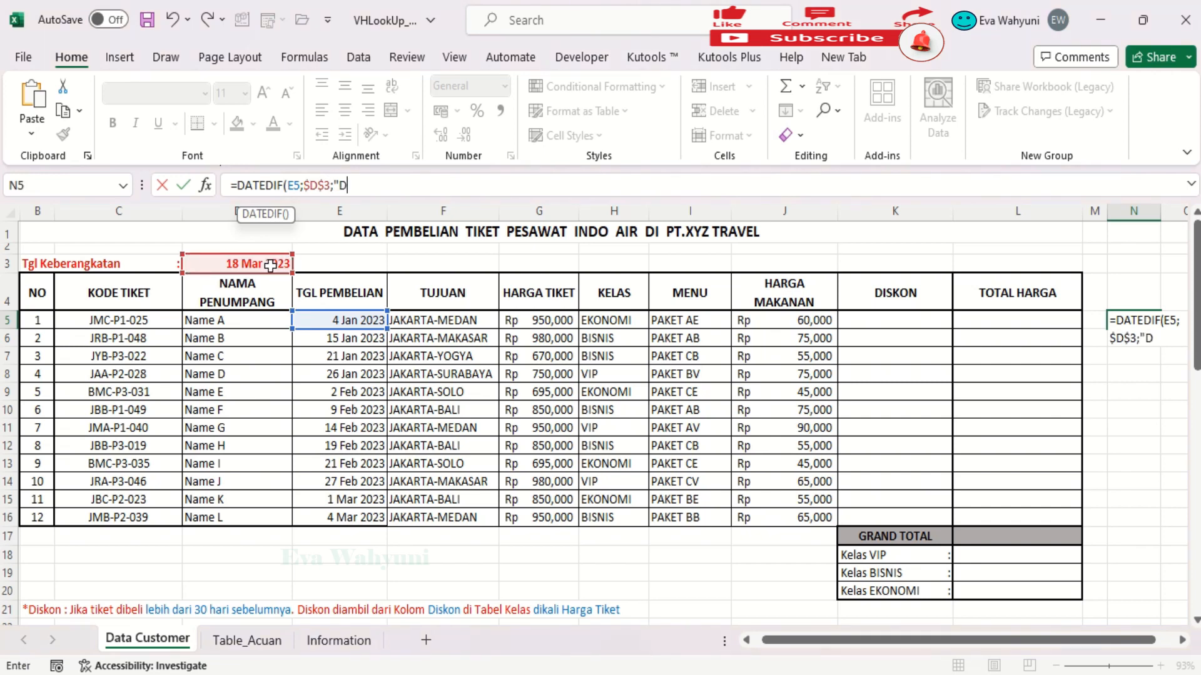
{"action": "type", "text": "\")"}
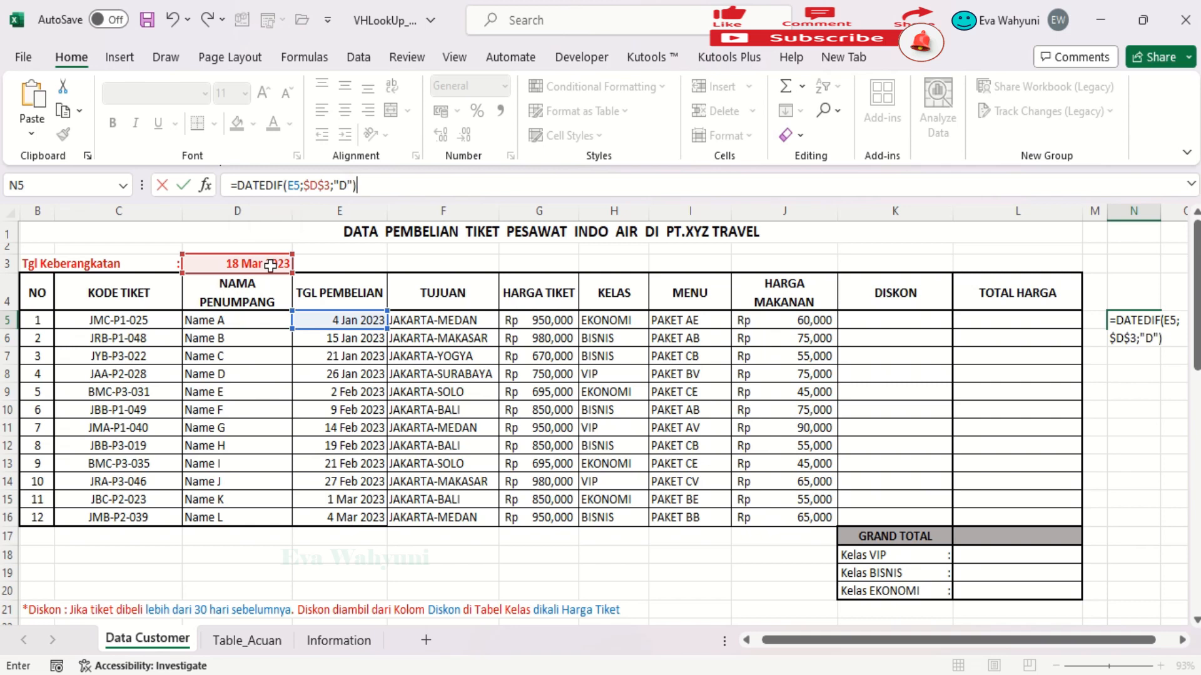
{"action": "key", "text": "Return"}
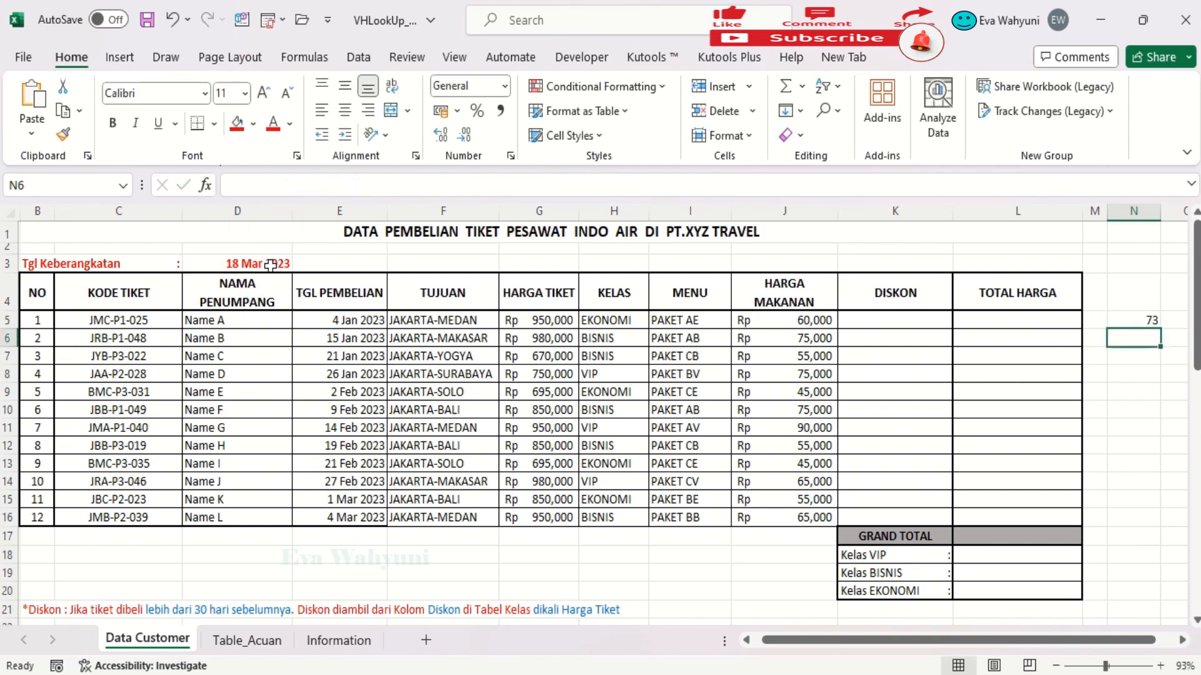
{"action": "left_click", "coordinate": [1137, 322]}
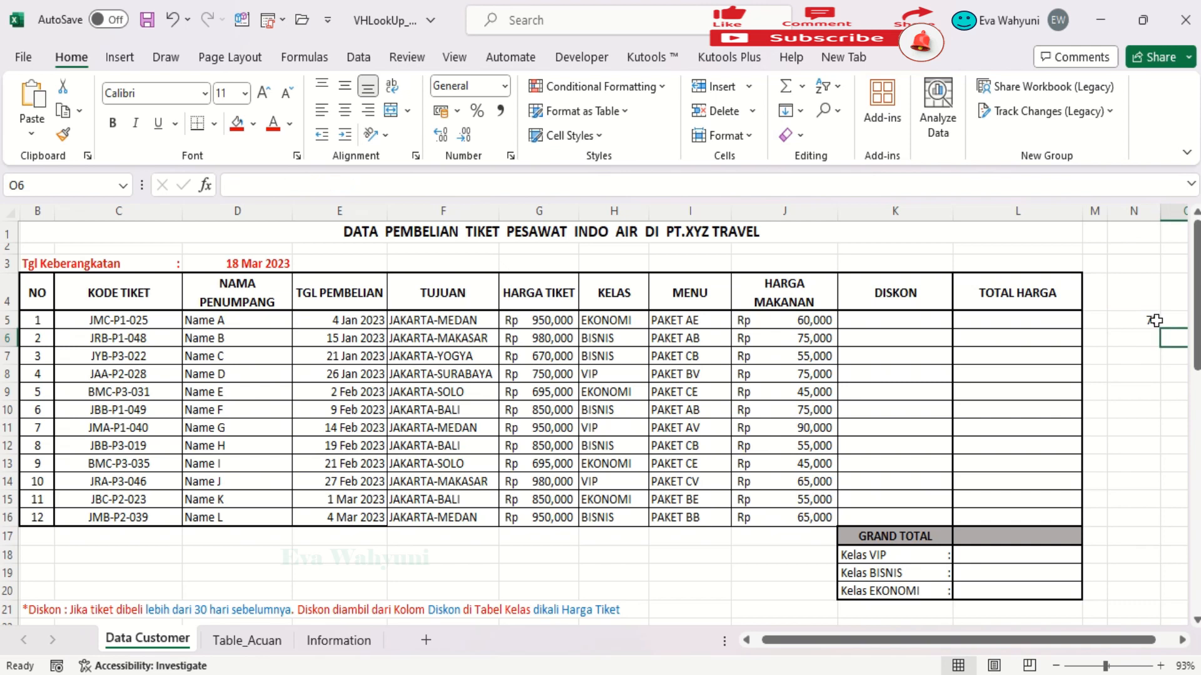
{"action": "left_click_drag", "start_coordinate": [1158, 327], "coordinate": [1160, 529]}
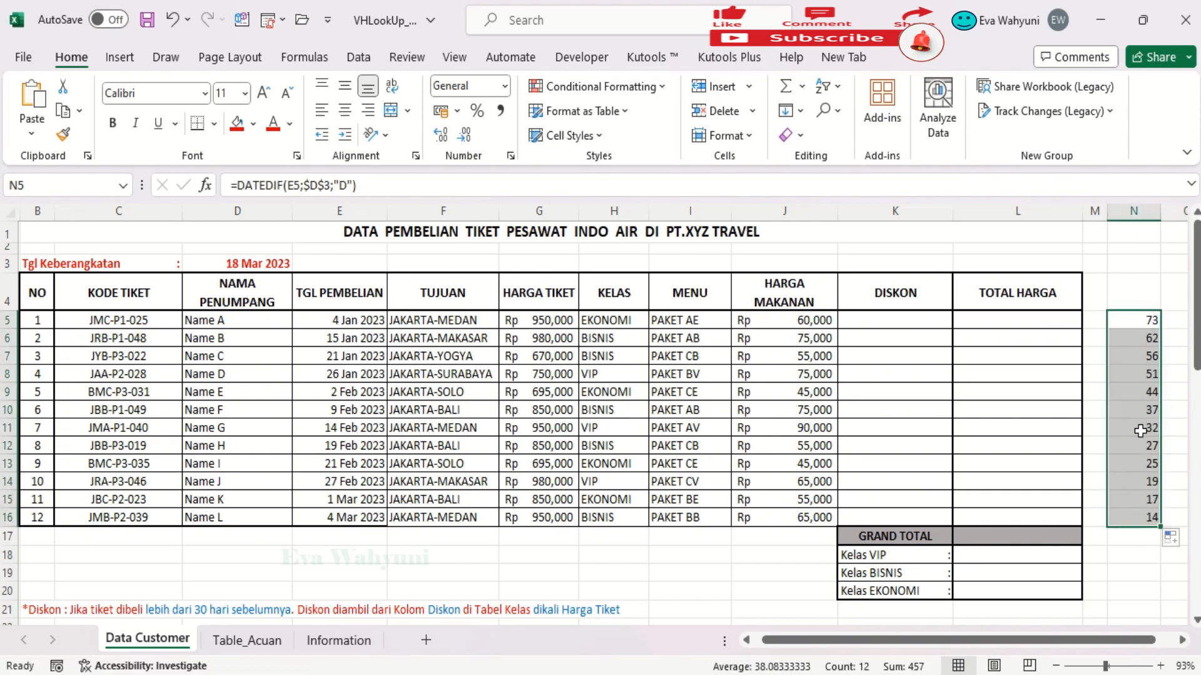
Apply the custom number format 0 "Hari" to the day counts in N5:N16.
{"action": "right_click", "coordinate": [1139, 429]}
{"action": "left_click", "coordinate": [1008, 454]}
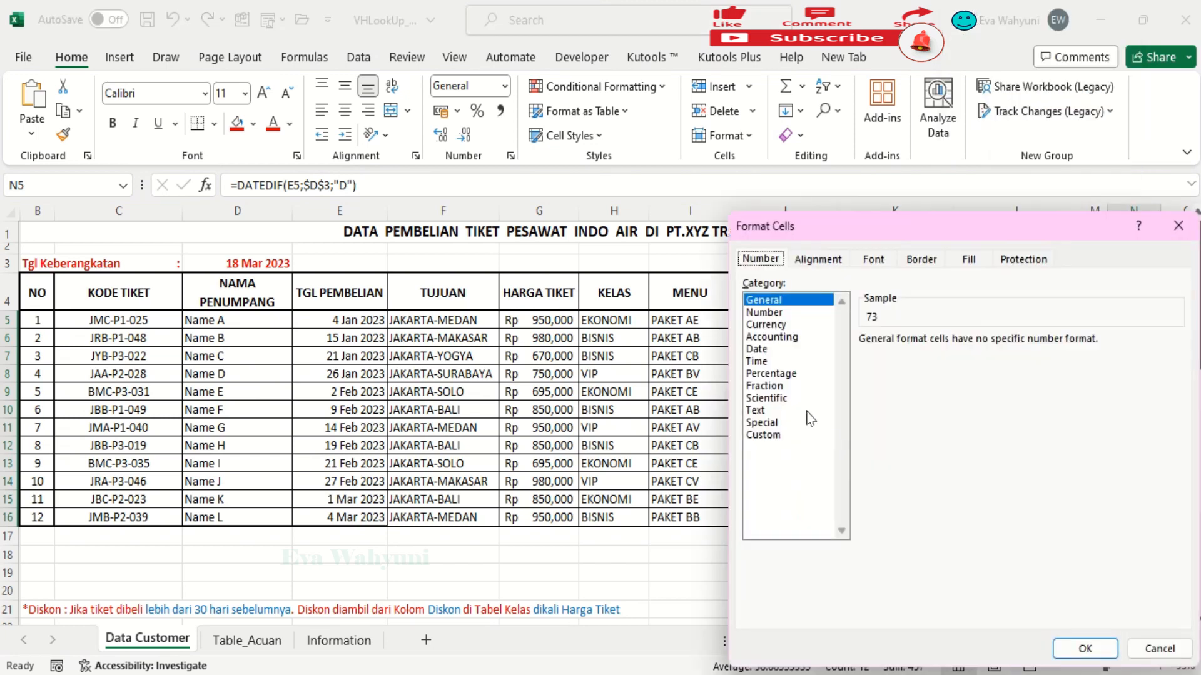
{"action": "left_click", "coordinate": [779, 435]}
{"action": "left_click", "coordinate": [908, 388]}
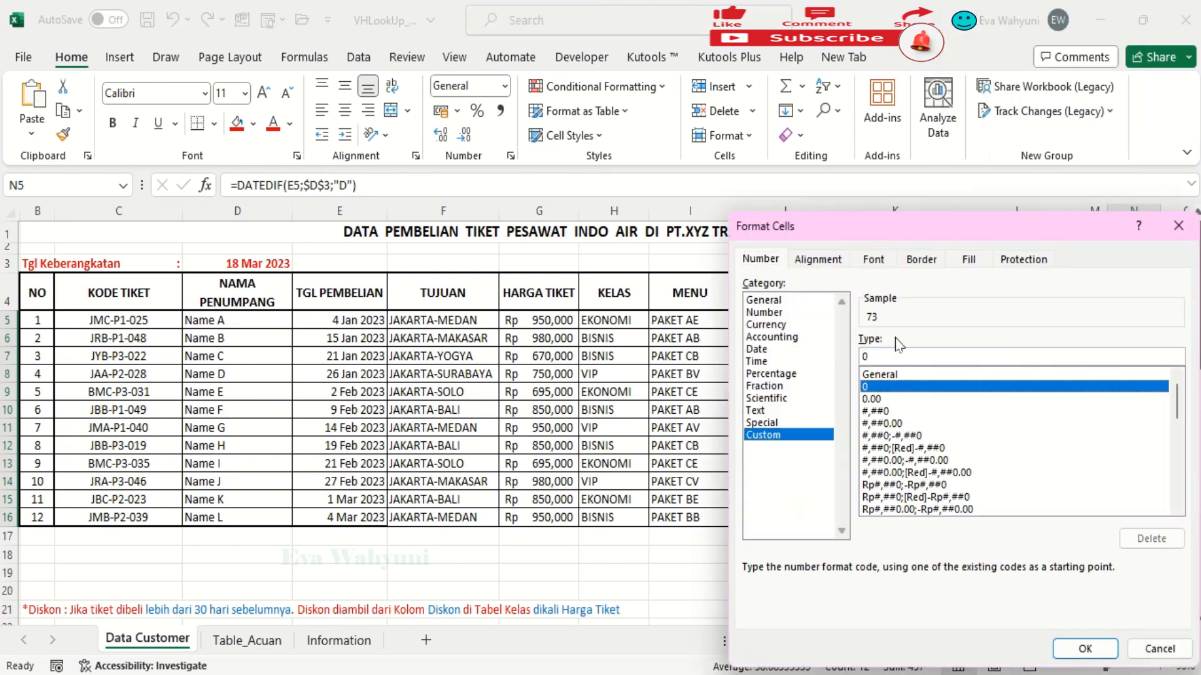
{"action": "left_click", "coordinate": [905, 357]}
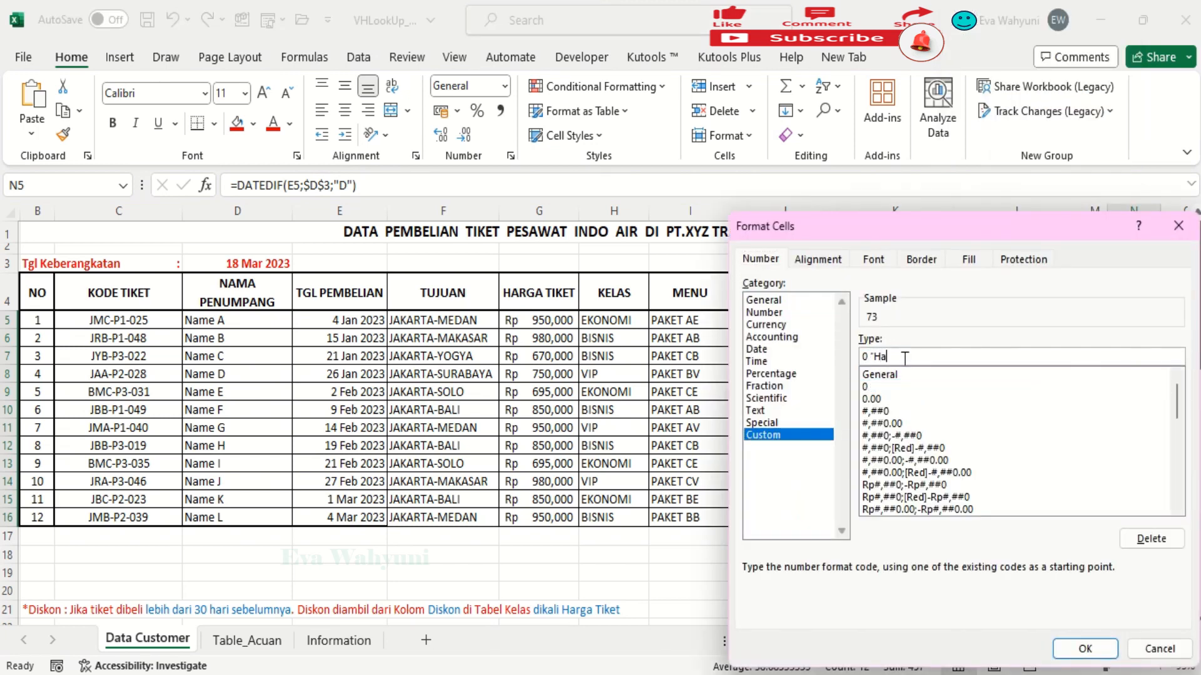
{"action": "type", "text": "\"Hari\""}
{"action": "key", "text": "Return"}
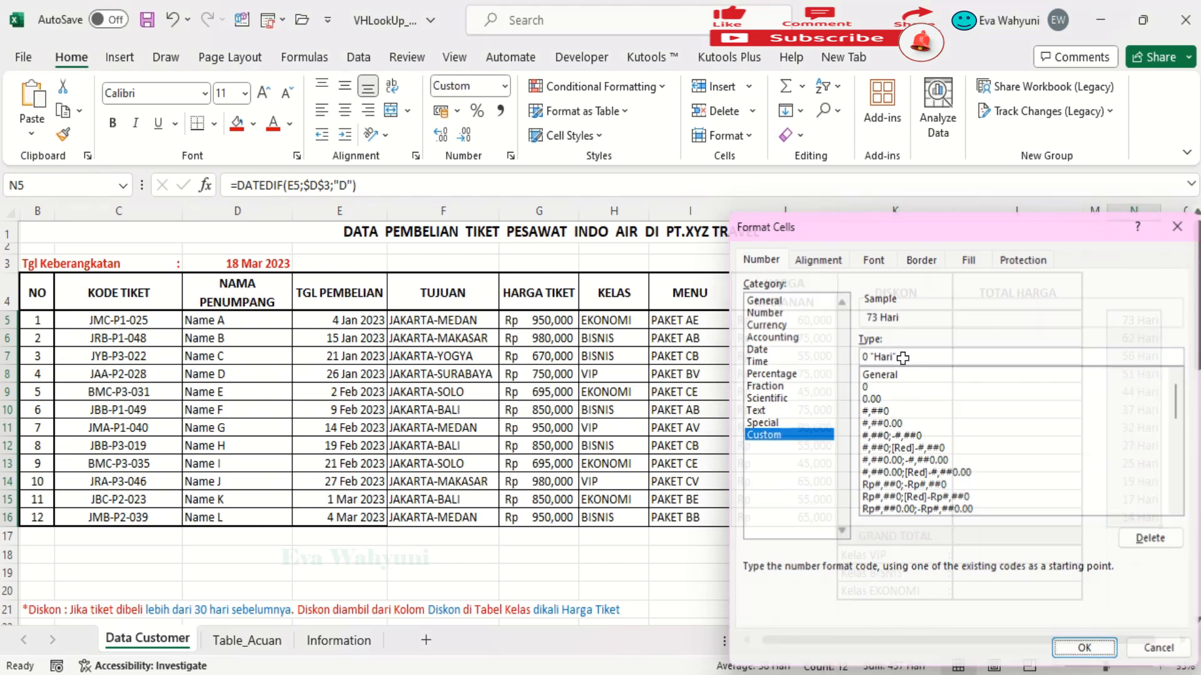
Enter the heading ">30 Hari" in cell N4 above the day counts.
{"action": "left_click", "coordinate": [1134, 294]}
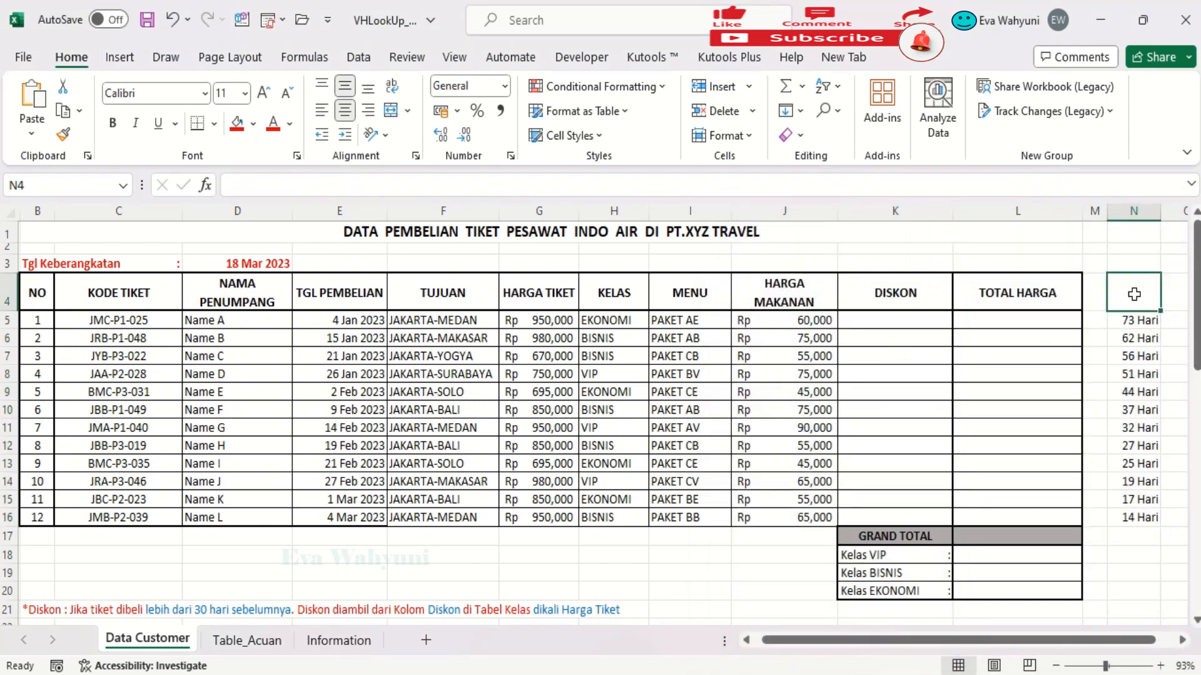
{"action": "type", "text": ">30"}
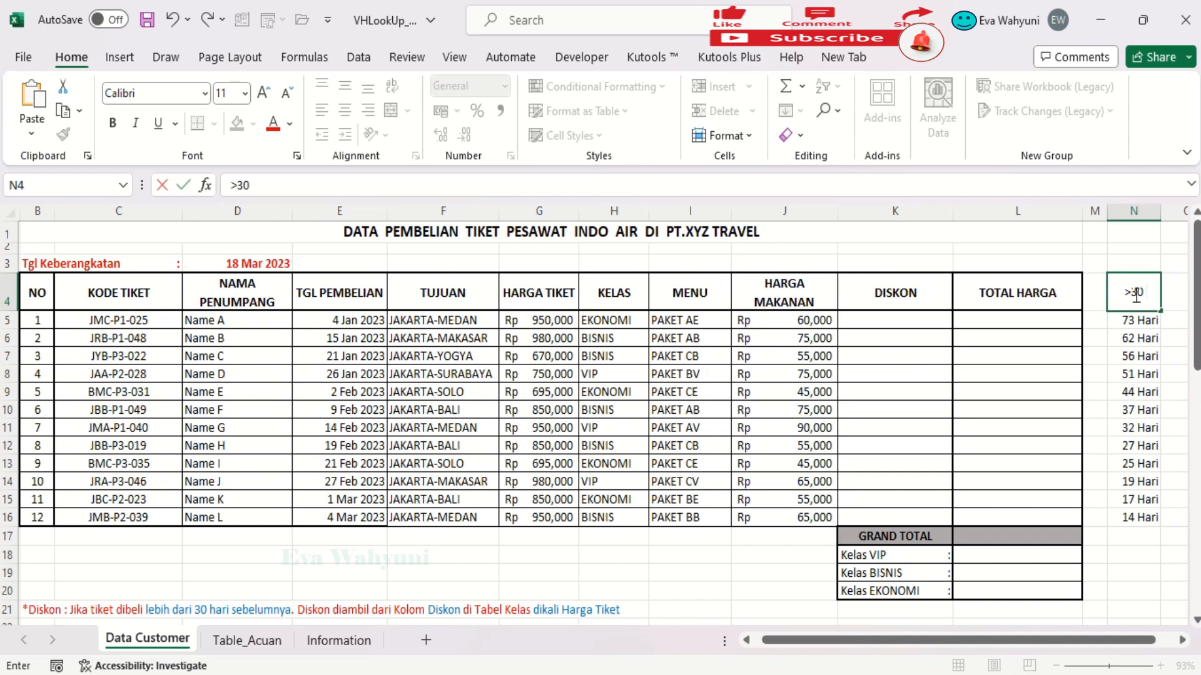
{"action": "type", "text": " Hari"}
{"action": "key", "text": "Return"}
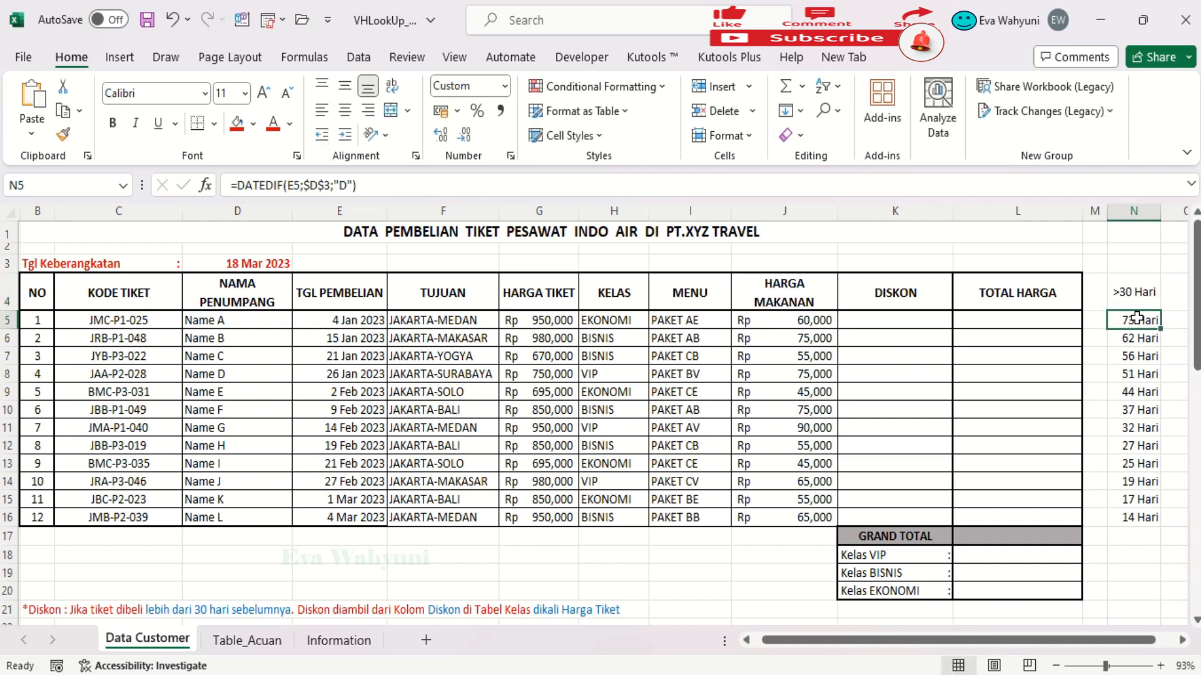
Fill the day counts above 30 in N5:N11 with green and the remaining ones in N12:N16 with red.
{"action": "left_click_drag", "start_coordinate": [1155, 644], "coordinate": [1178, 646]}
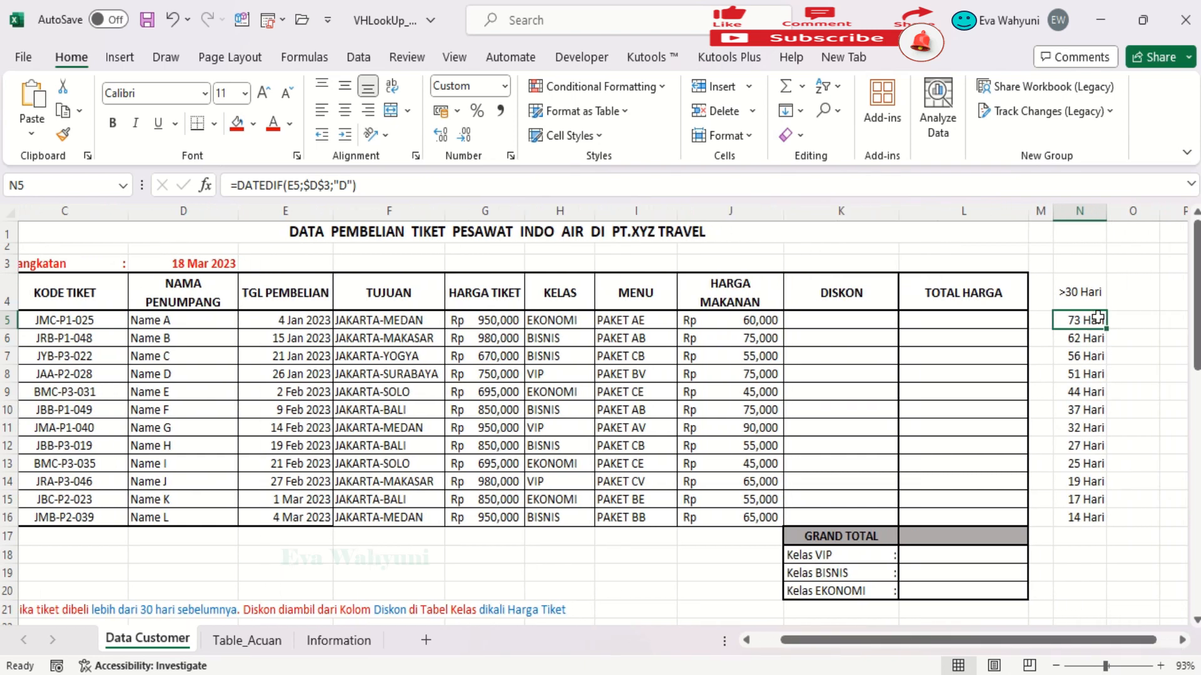
{"action": "left_click_drag", "start_coordinate": [1089, 317], "coordinate": [1088, 428]}
{"action": "left_click", "coordinate": [254, 123]}
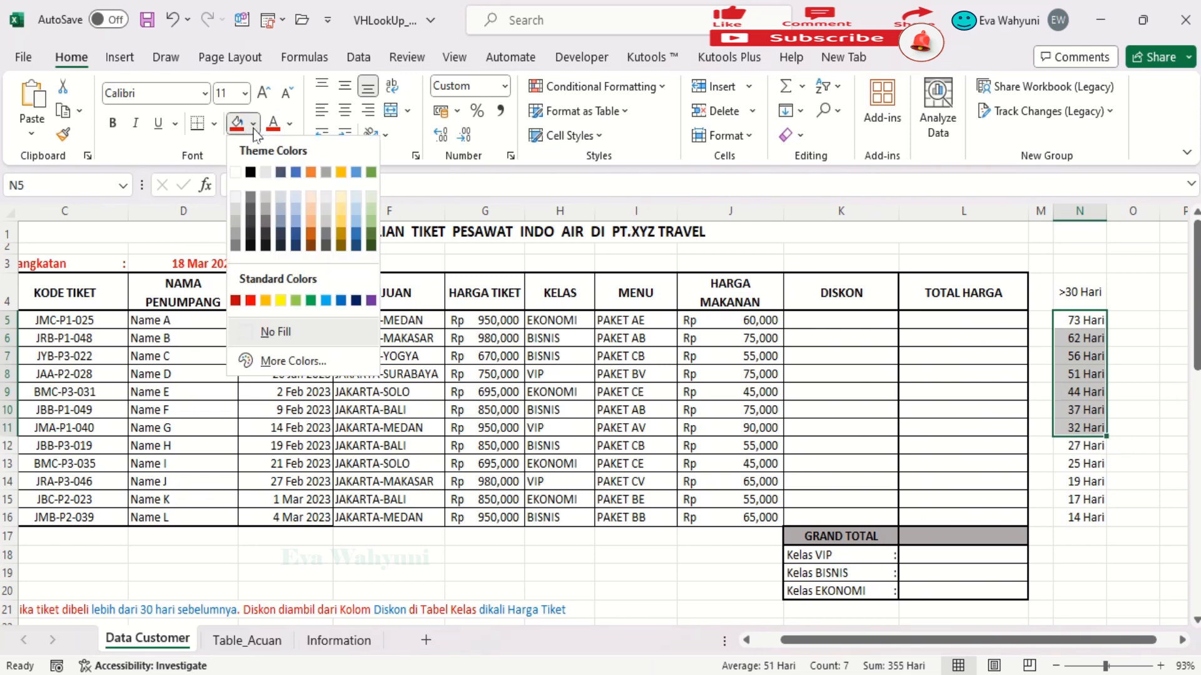
{"action": "left_click", "coordinate": [311, 301]}
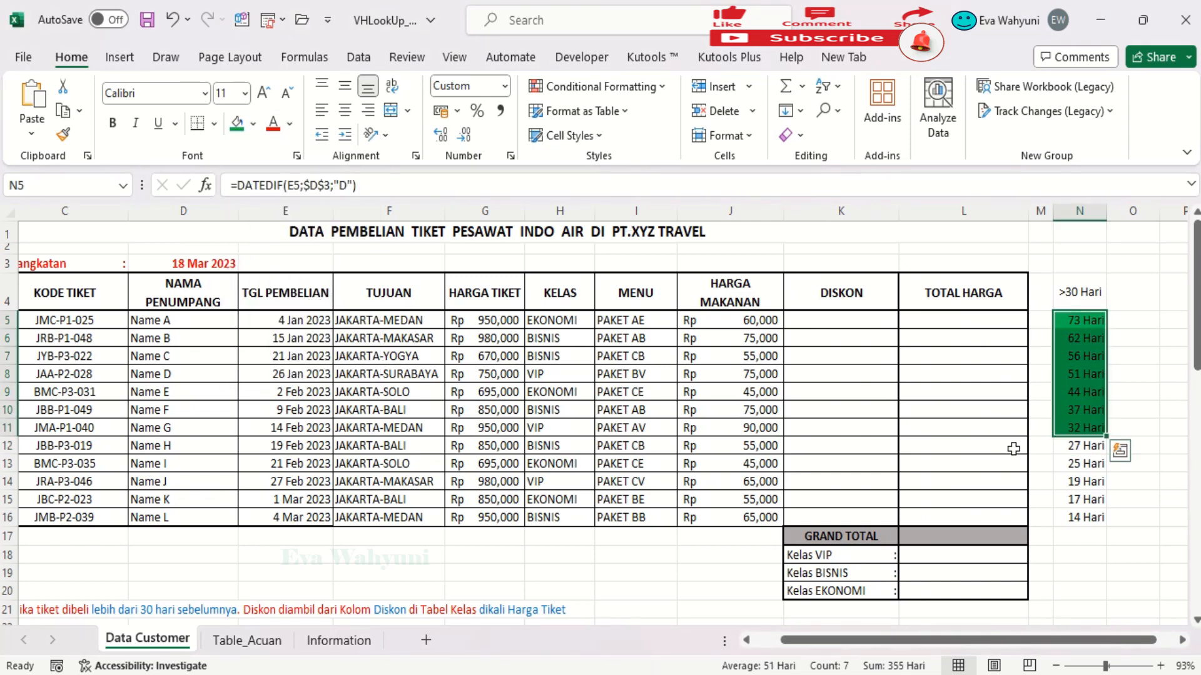
{"action": "left_click_drag", "start_coordinate": [1063, 446], "coordinate": [1091, 518]}
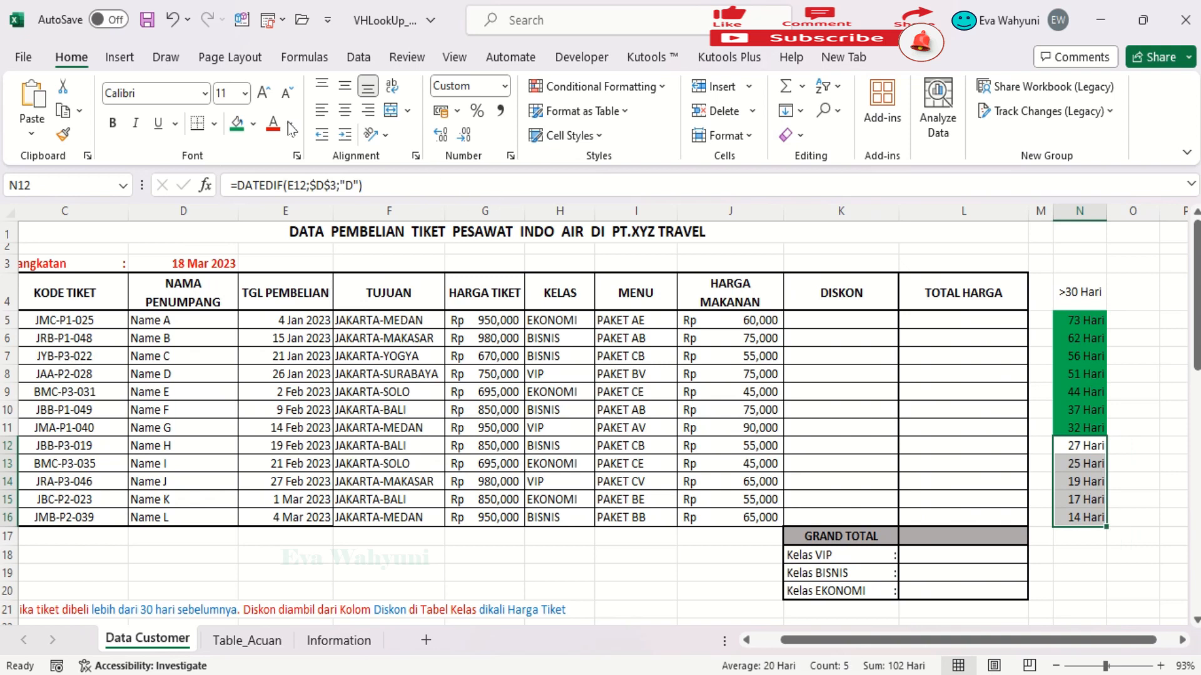
{"action": "left_click", "coordinate": [254, 124]}
{"action": "left_click", "coordinate": [256, 287]}
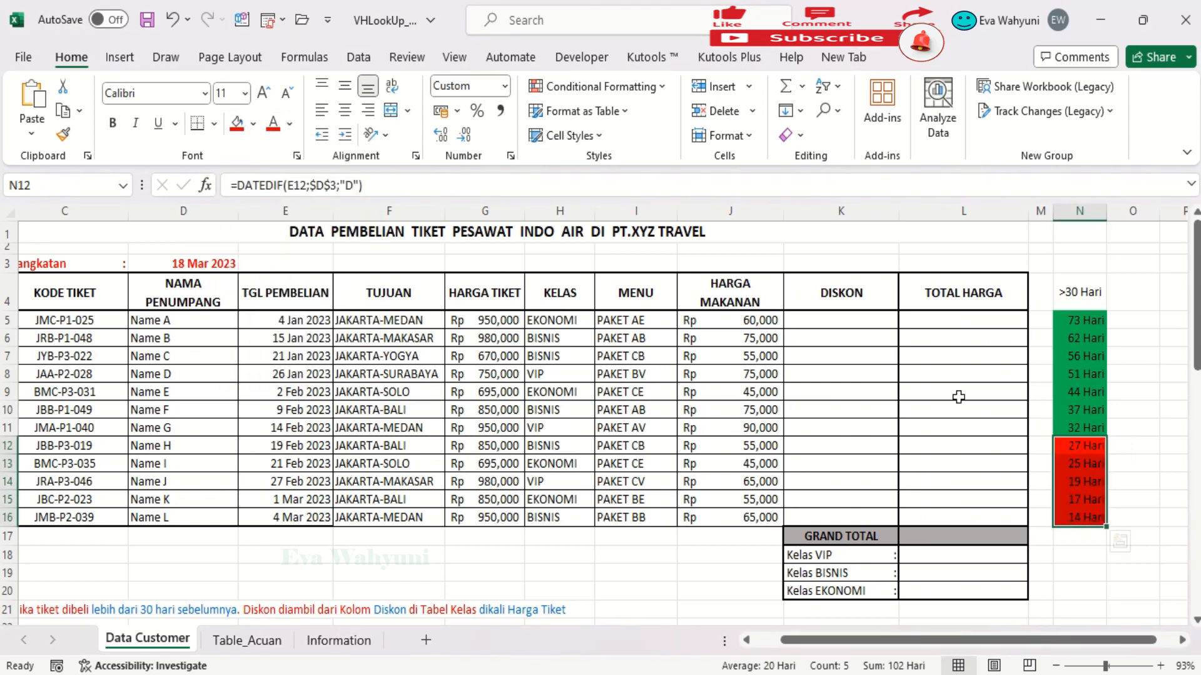
{"action": "left_click", "coordinate": [1133, 321]}
Examine the KODE and DISKON columns of Tabel Kelas on Table_Acuan for the DISKON column, and return to Data Customer.
{"action": "left_click", "coordinate": [838, 306]}
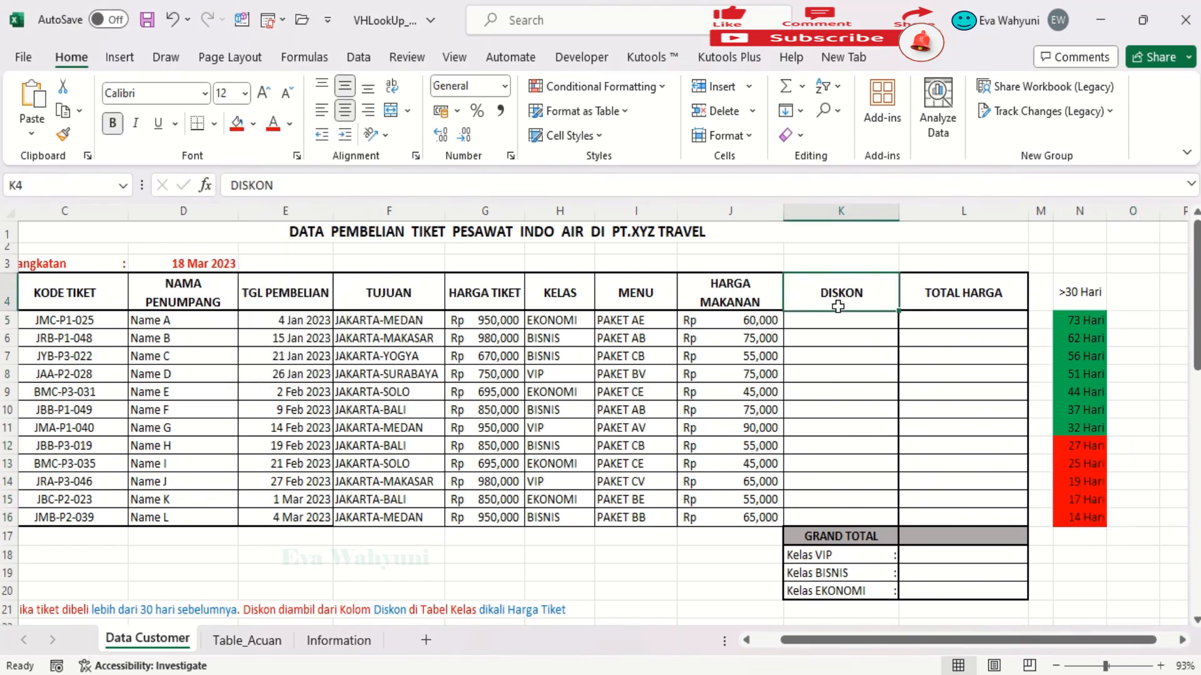
{"action": "left_click", "coordinate": [246, 639]}
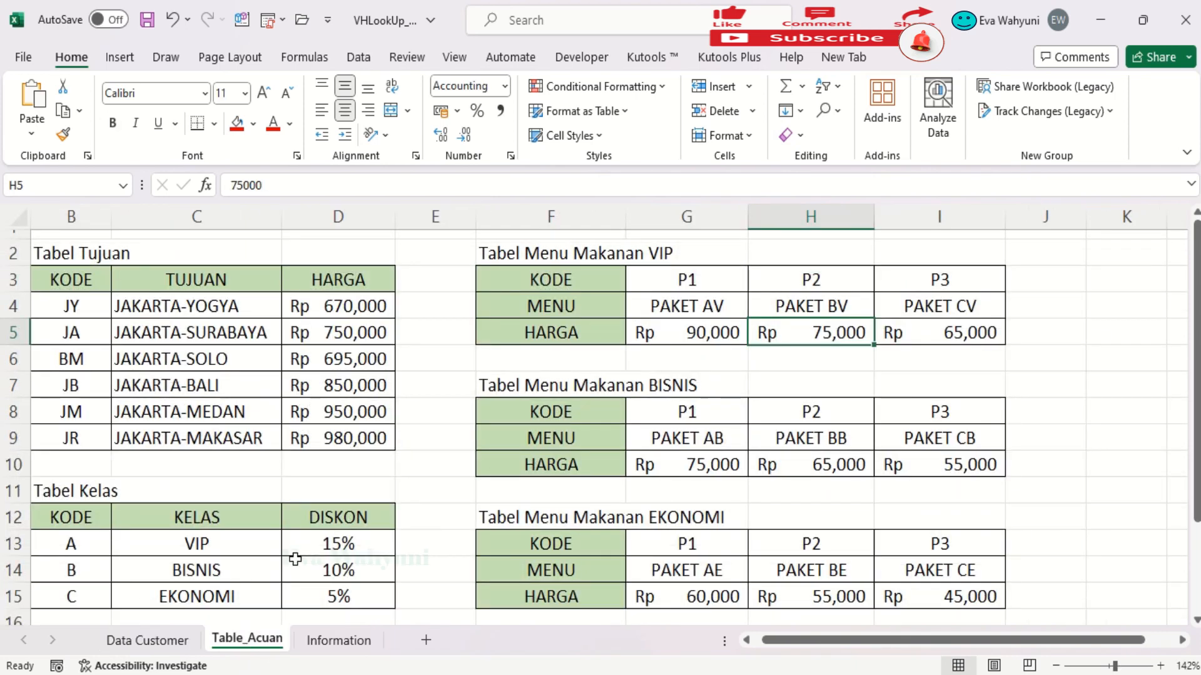
{"action": "left_click_drag", "start_coordinate": [320, 518], "coordinate": [330, 594]}
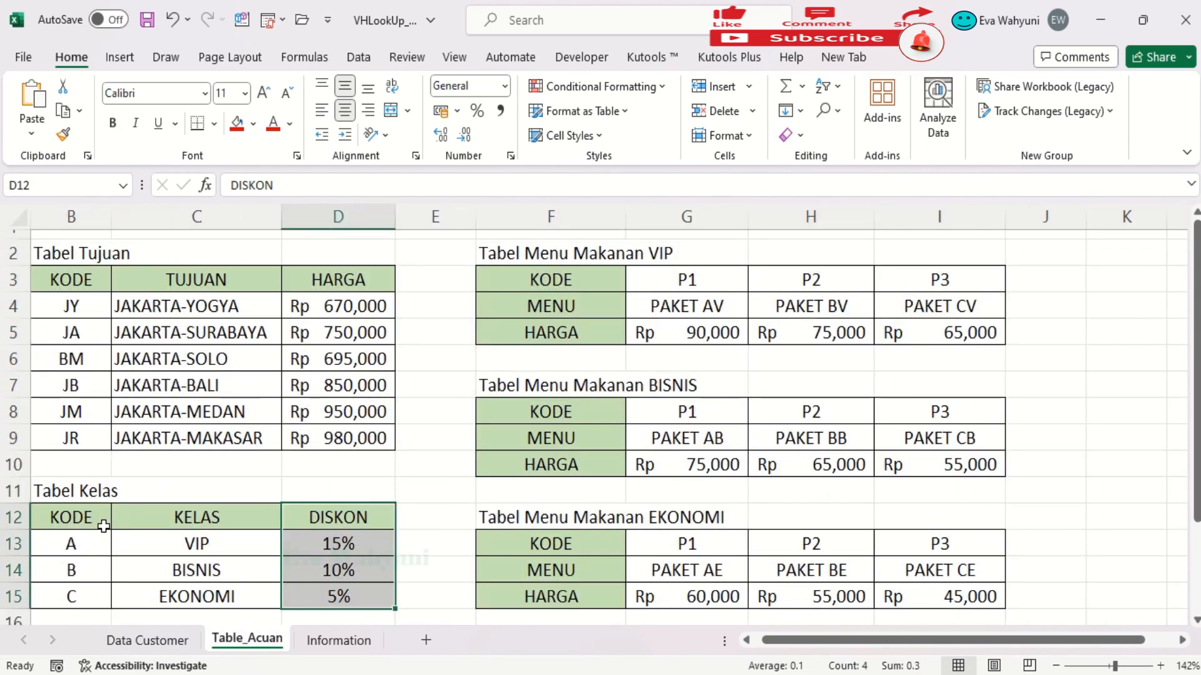
{"action": "left_click_drag", "start_coordinate": [100, 517], "coordinate": [87, 597]}
{"action": "left_click_drag", "start_coordinate": [323, 527], "coordinate": [335, 597]}
{"action": "left_click", "coordinate": [148, 648]}
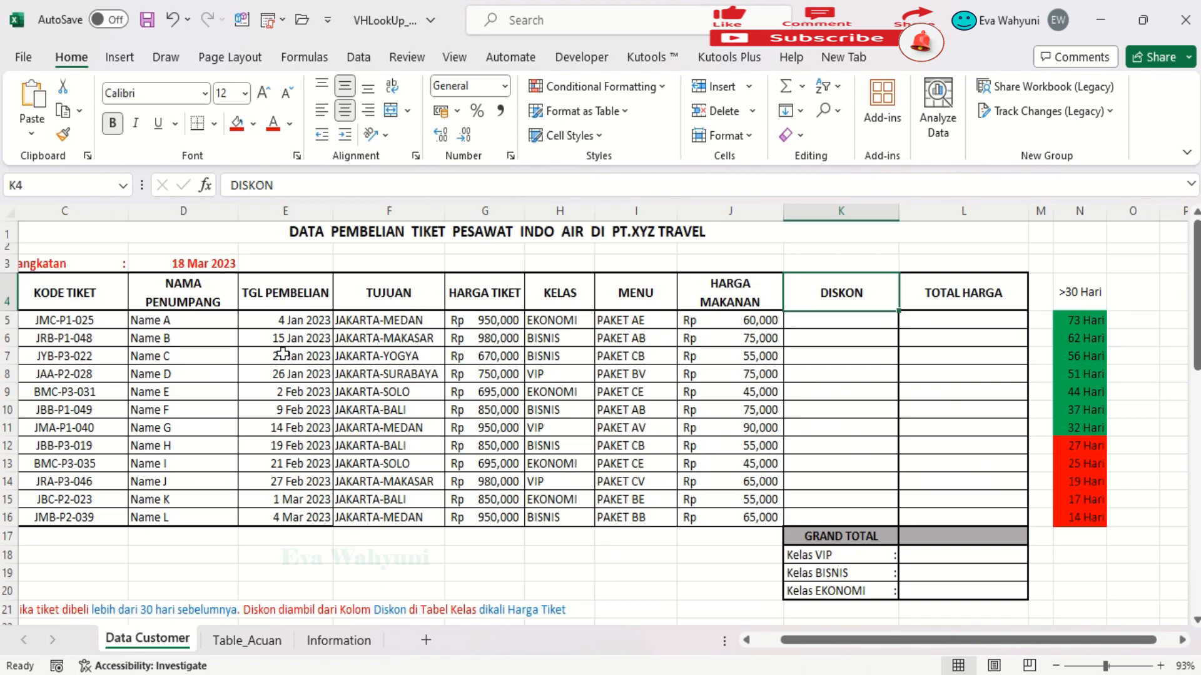
Inspect the third character of the ticket code in C5 as the class code, leaving the cell unchanged.
{"action": "left_click", "coordinate": [74, 322]}
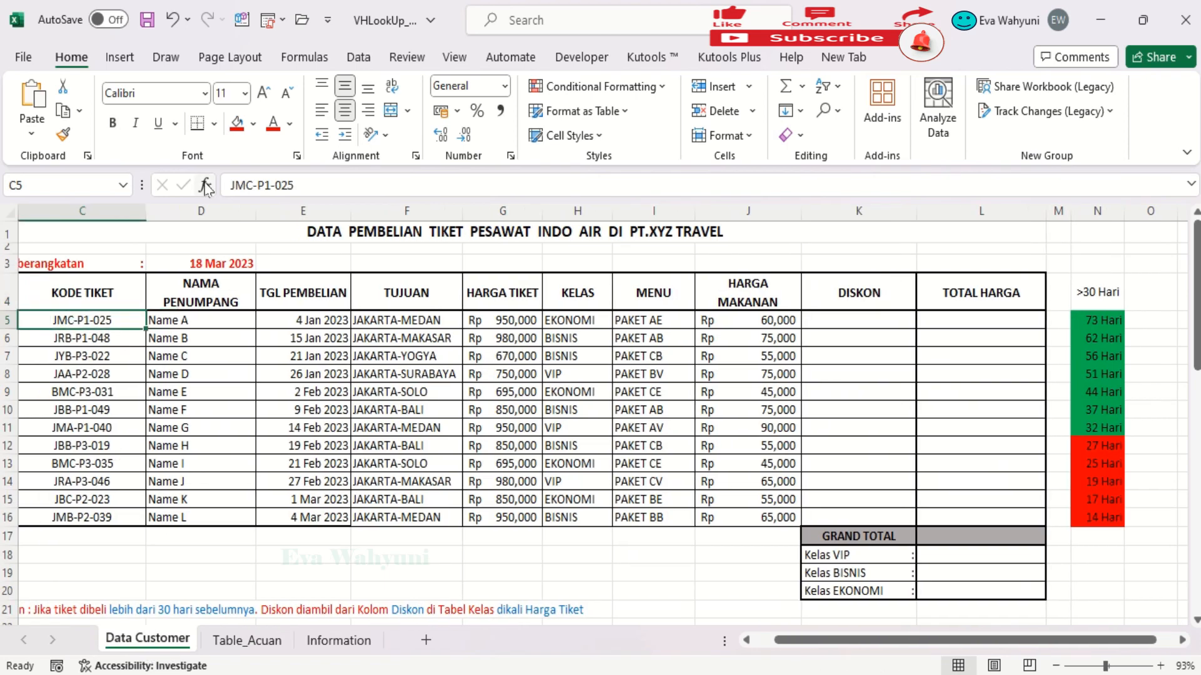
{"action": "left_click", "coordinate": [249, 185]}
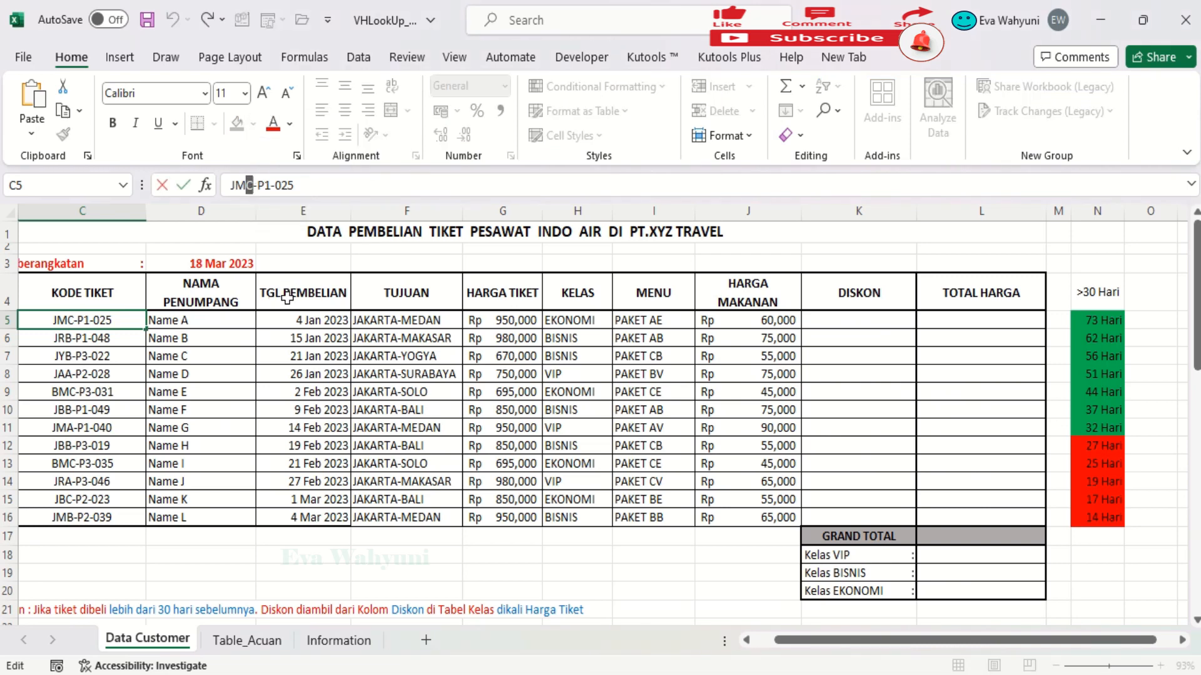
{"action": "key", "text": "Return"}
Enter =MID(C5;3;1) in helper cell O5 to extract the class code and fill it down to O16.
{"action": "left_click", "coordinate": [1152, 321]}
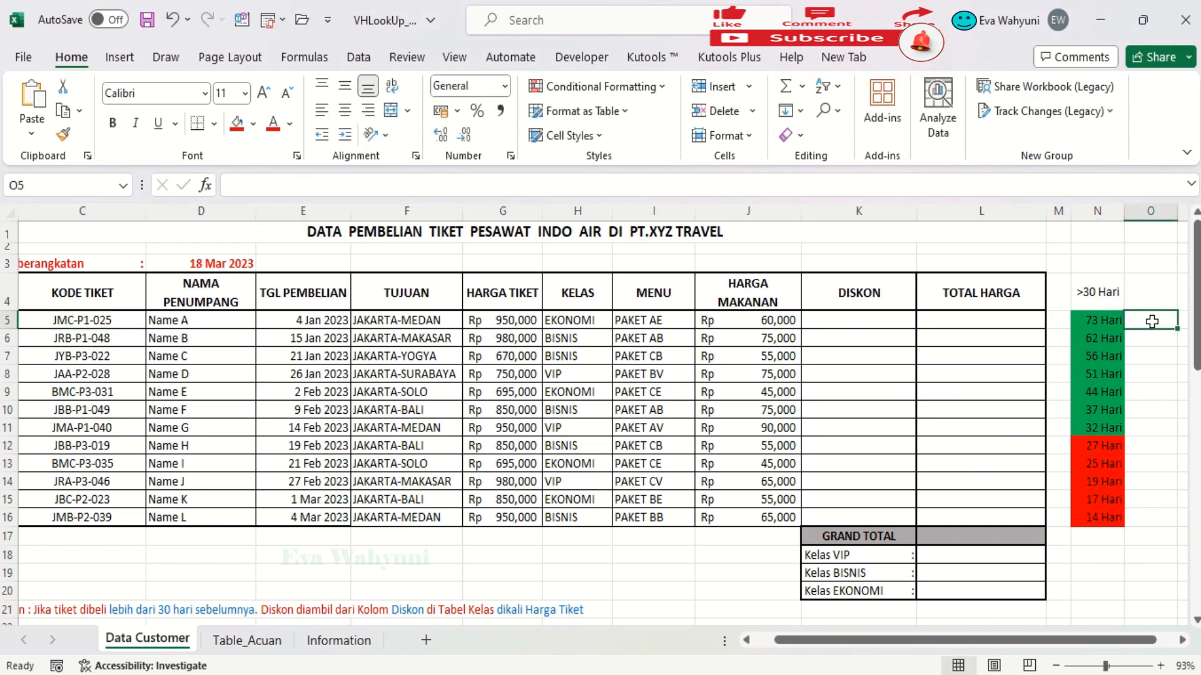
{"action": "type", "text": "=MID("}
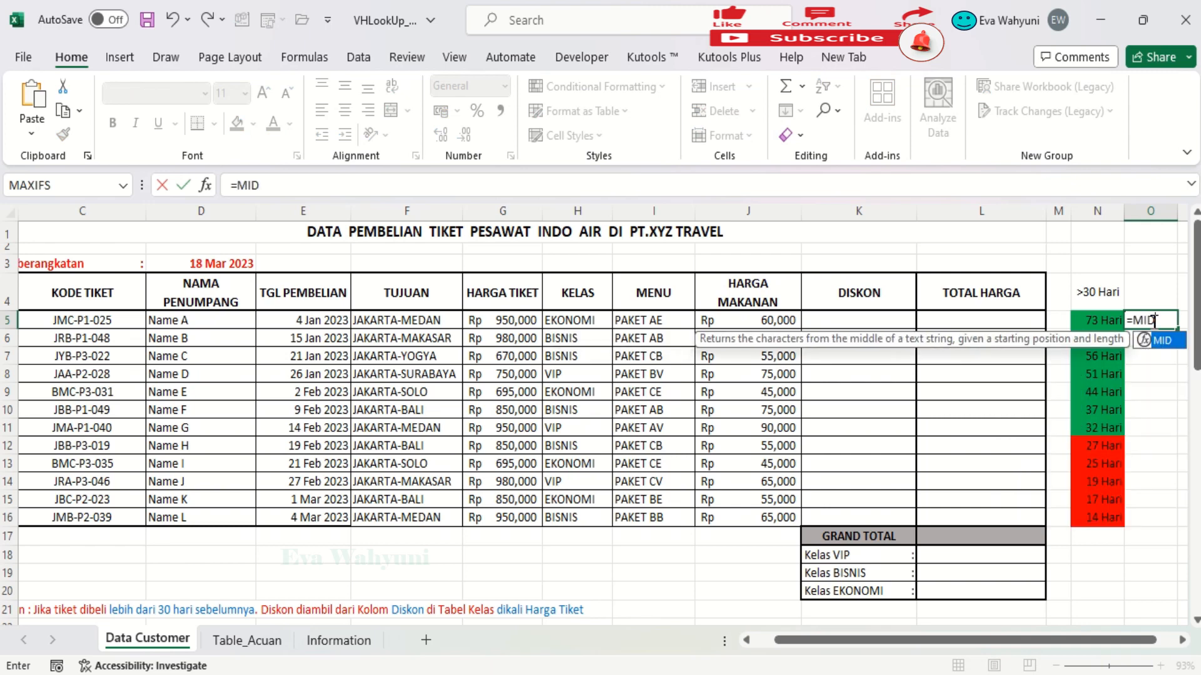
{"action": "left_click", "coordinate": [105, 323]}
{"action": "type", "text": ";"}
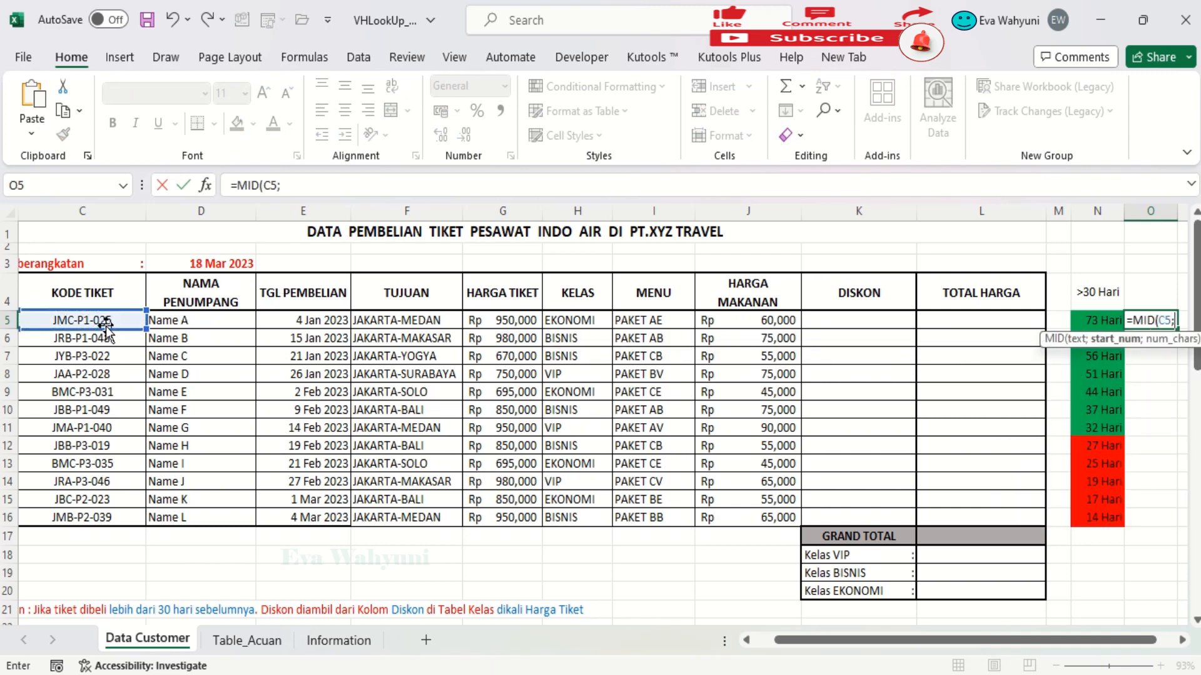
{"action": "type", "text": "3;1)"}
{"action": "key", "text": "Return"}
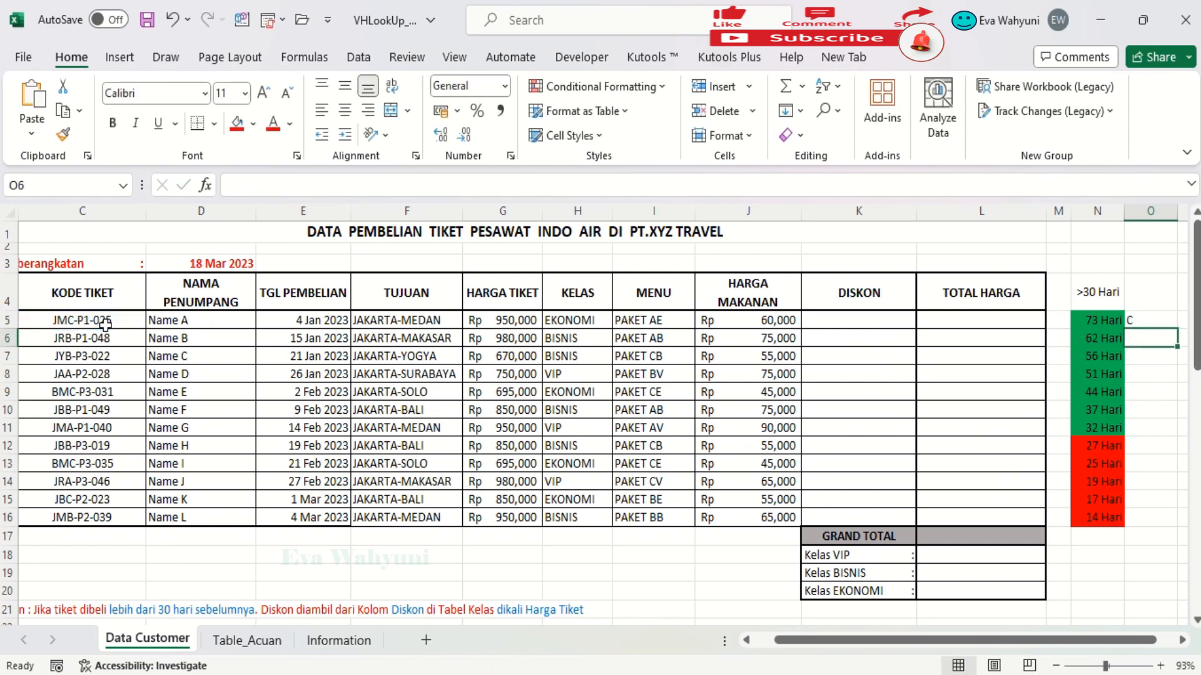
{"action": "left_click", "coordinate": [1159, 317]}
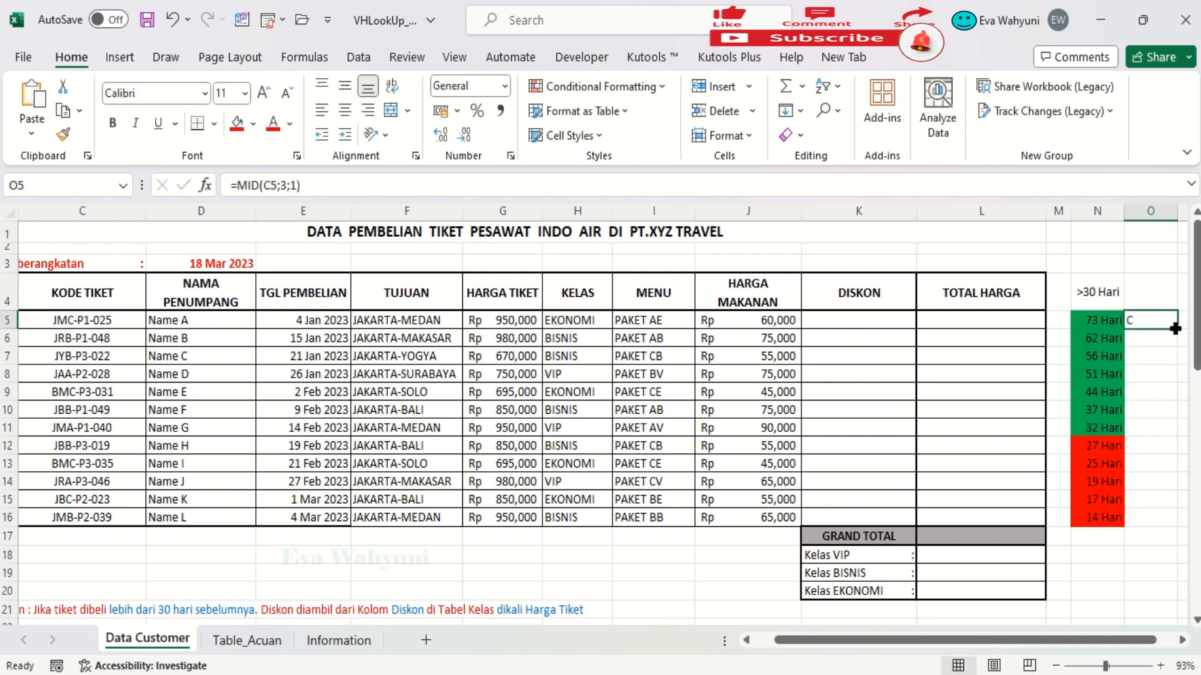
{"action": "left_click_drag", "start_coordinate": [1177, 329], "coordinate": [1162, 480]}
{"action": "left_click_drag", "start_coordinate": [1164, 528], "coordinate": [1164, 529]}
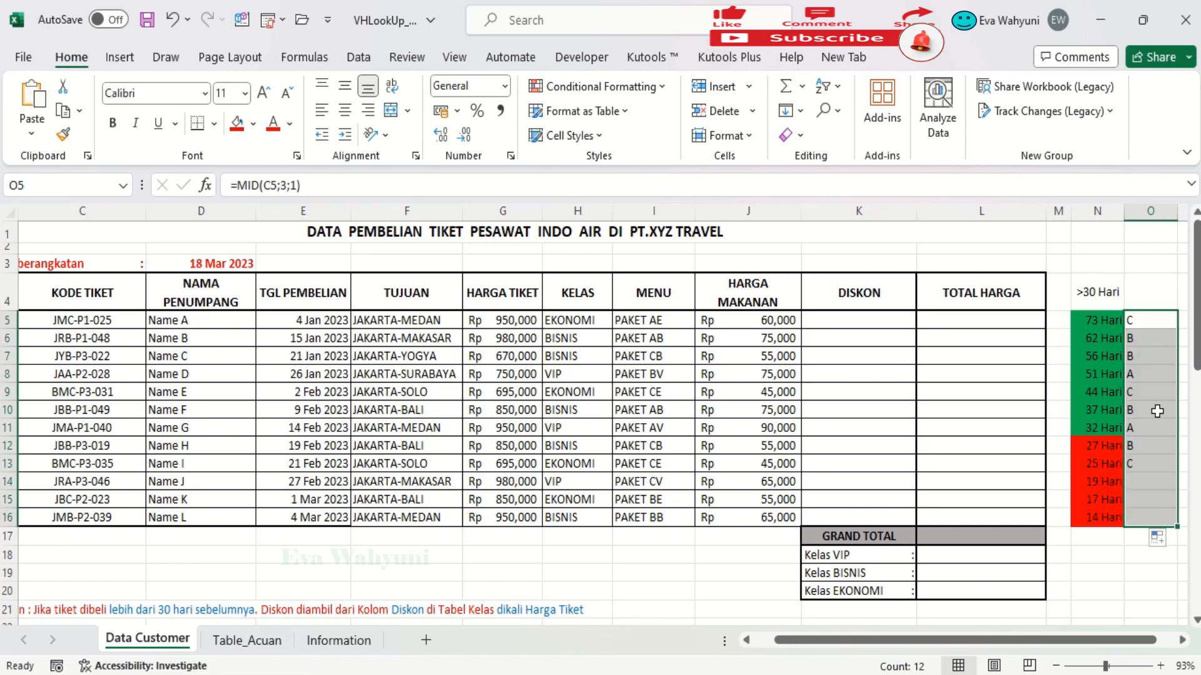
Compare the extracted class code in O5 with the KODE and DISKON columns of Tabel Kelas on Table_Acuan, and return to Data Customer.
{"action": "left_click", "coordinate": [1144, 321]}
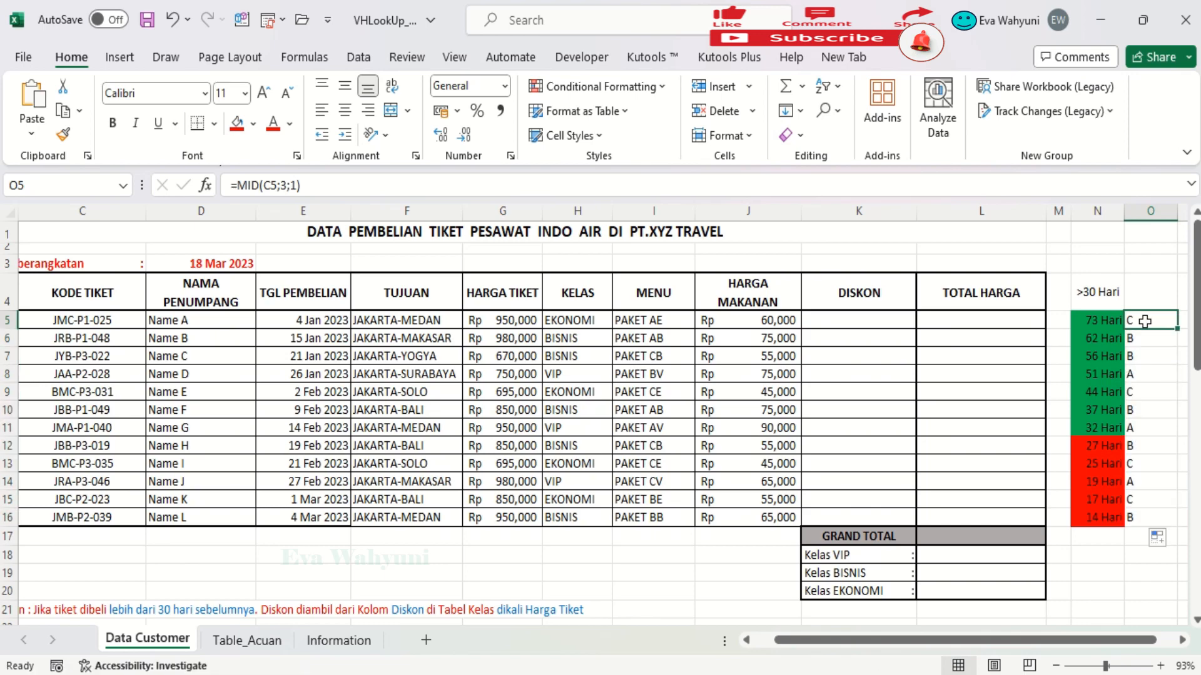
{"action": "left_click", "coordinate": [247, 639]}
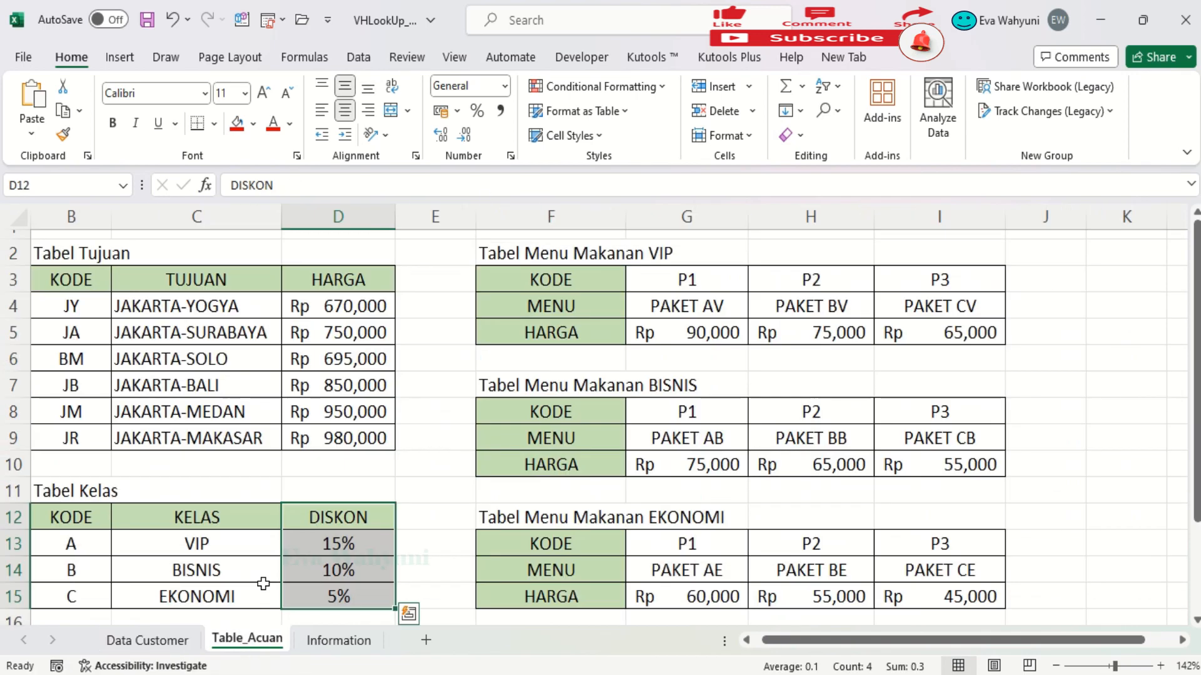
{"action": "left_click", "coordinate": [78, 547]}
{"action": "left_click", "coordinate": [330, 537]}
{"action": "left_click_drag", "start_coordinate": [331, 518], "coordinate": [332, 607]}
{"action": "left_click", "coordinate": [129, 644]}
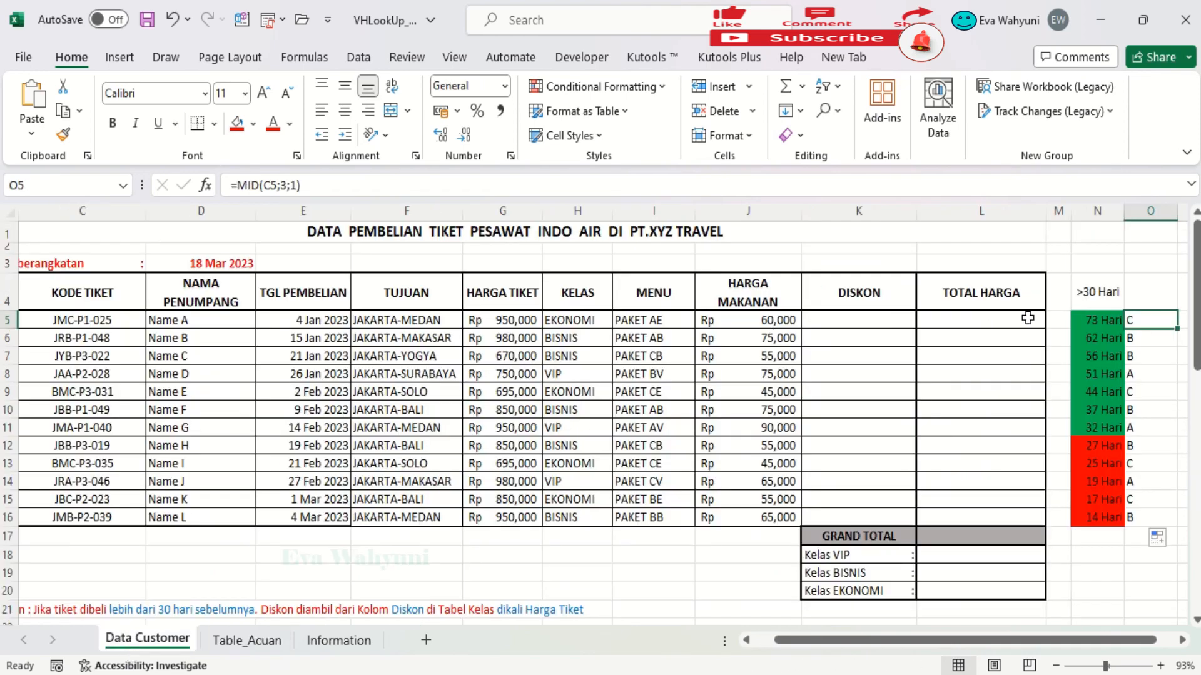
Extend the O5 formula to =VLOOKUP(MID(C5;3;1);T_Kelas;3;FALSE) and fill it down to O16.
{"action": "left_click", "coordinate": [235, 185]}
{"action": "type", "text": "VLOOK"}
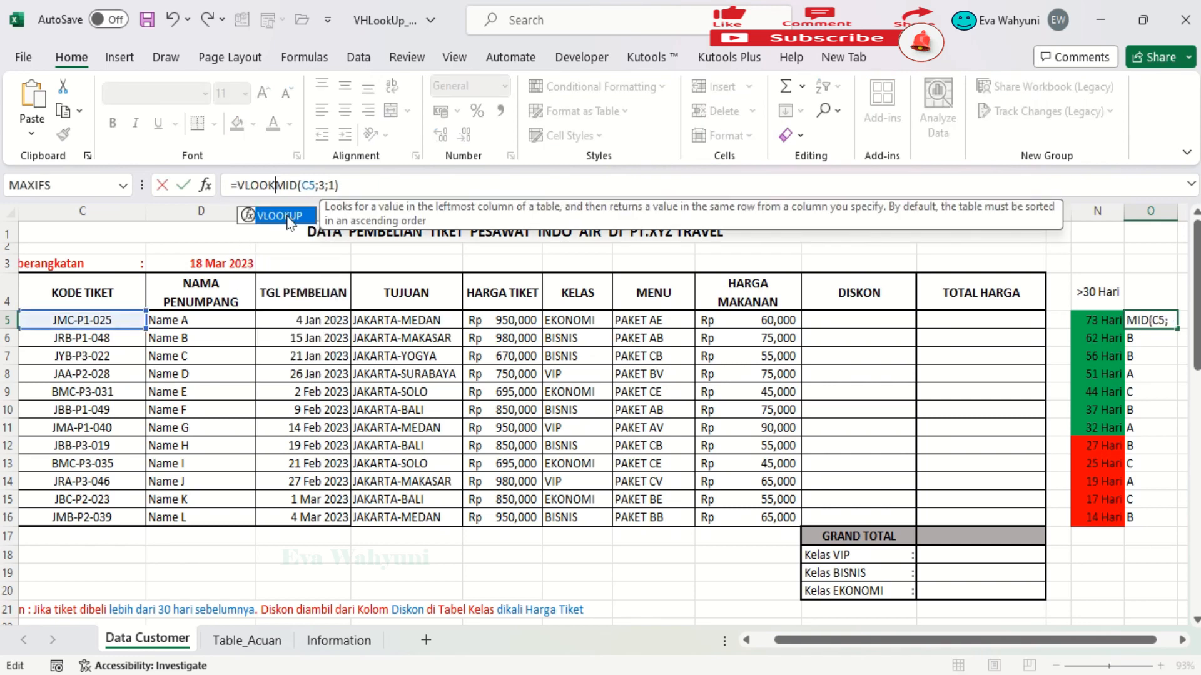
{"action": "key", "text": "Tab"}
{"action": "type", "text": ";T"}
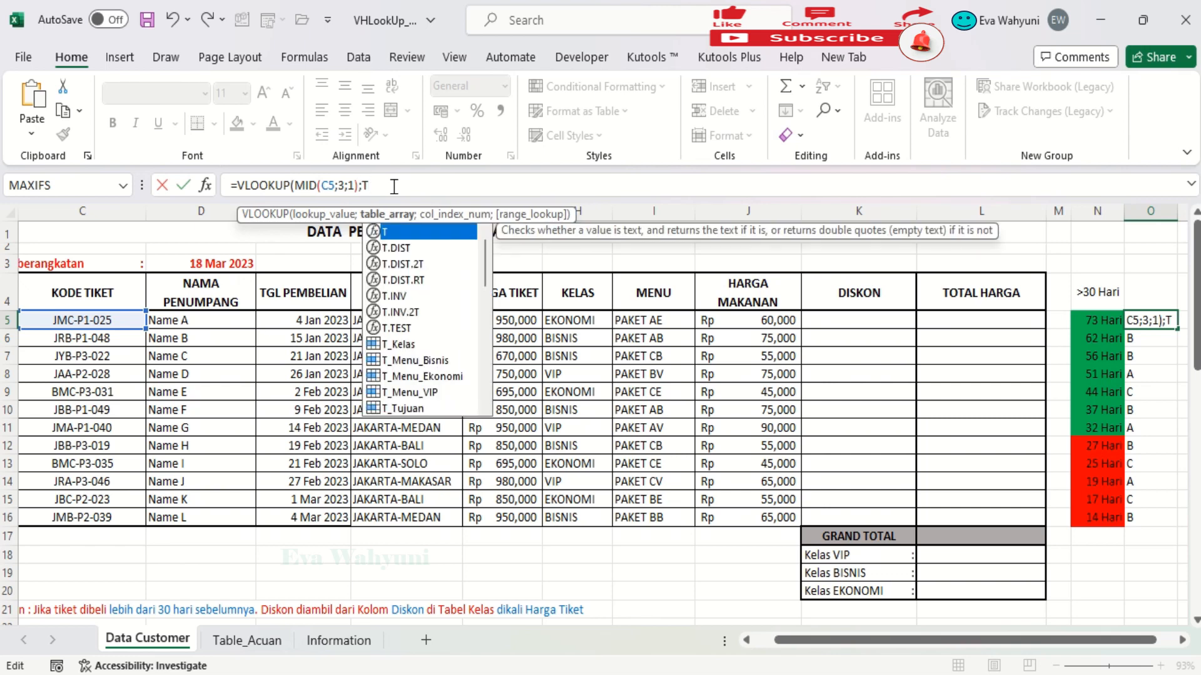
{"action": "left_click", "coordinate": [412, 348]}
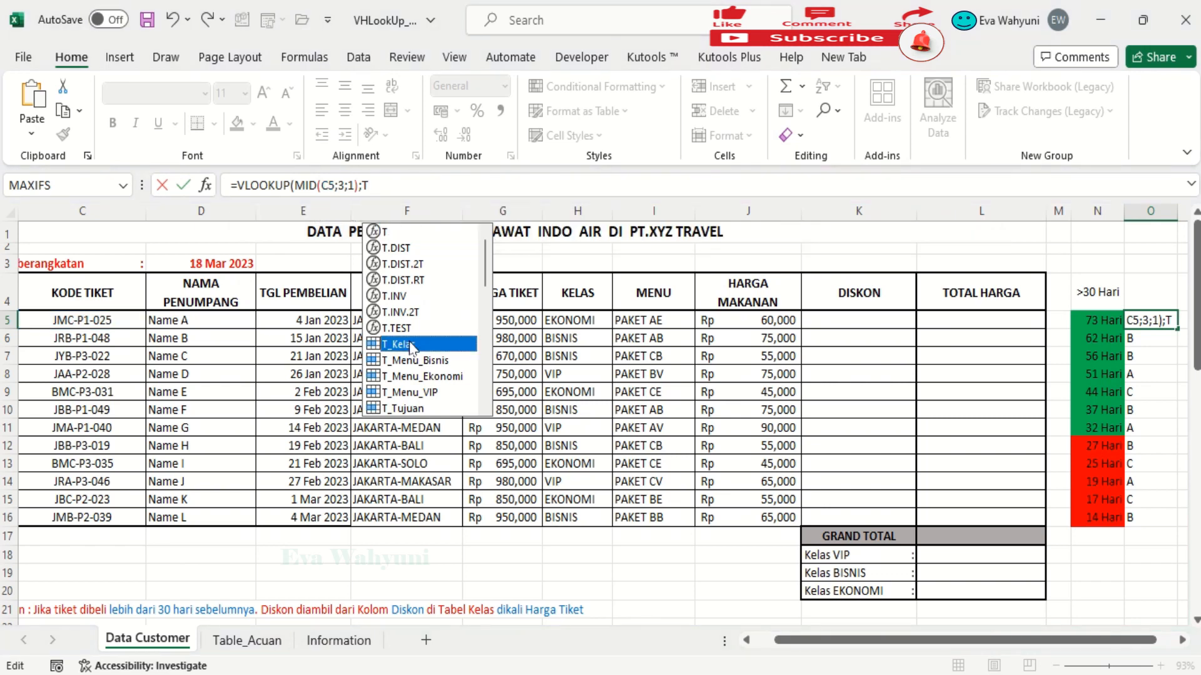
{"action": "double_click", "coordinate": [412, 345]}
{"action": "type", "text": ";3;"}
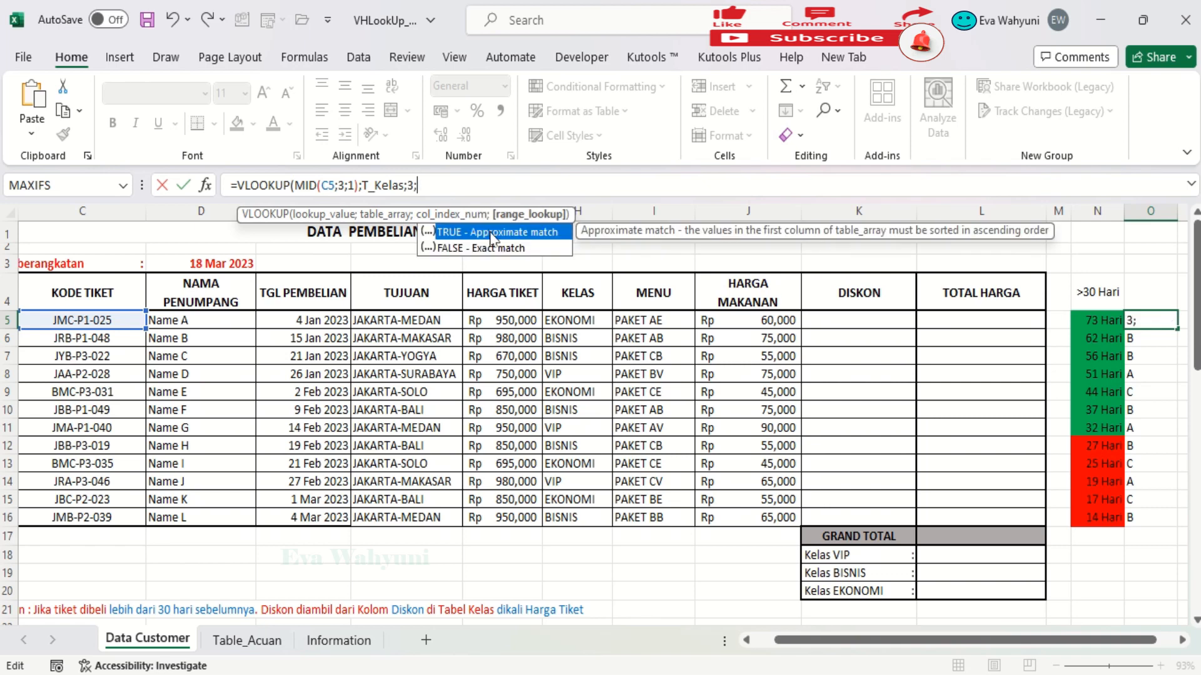
{"action": "double_click", "coordinate": [494, 248]}
{"action": "type", "text": ")"}
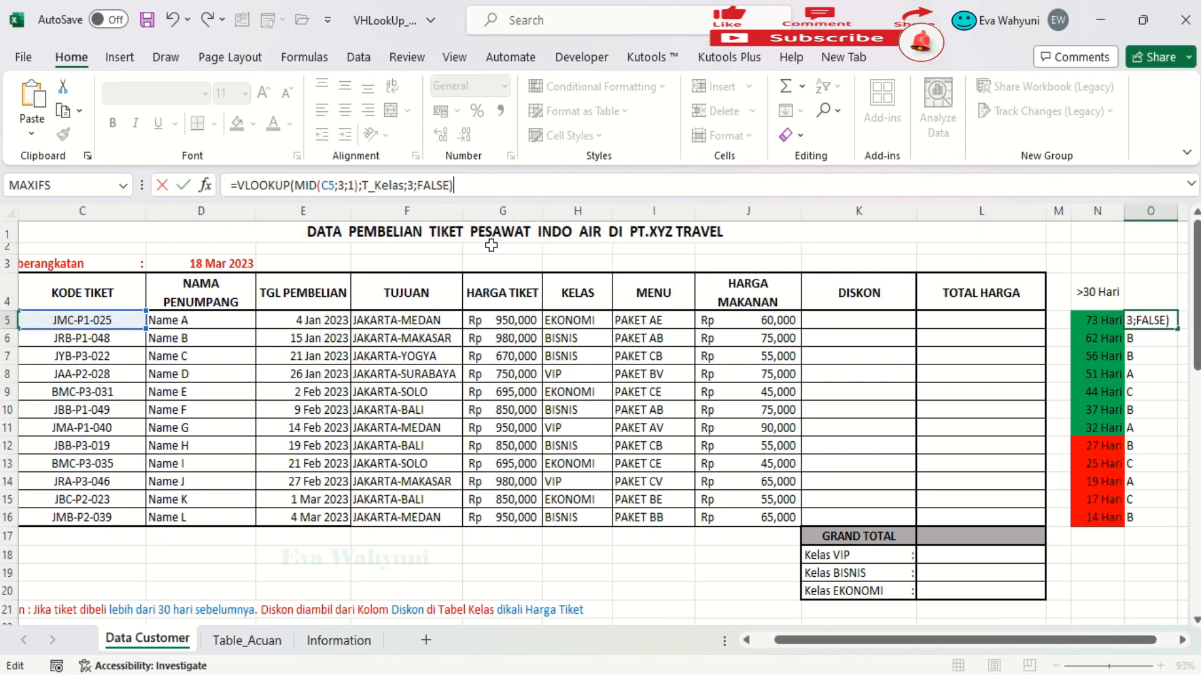
{"action": "key", "text": "Return"}
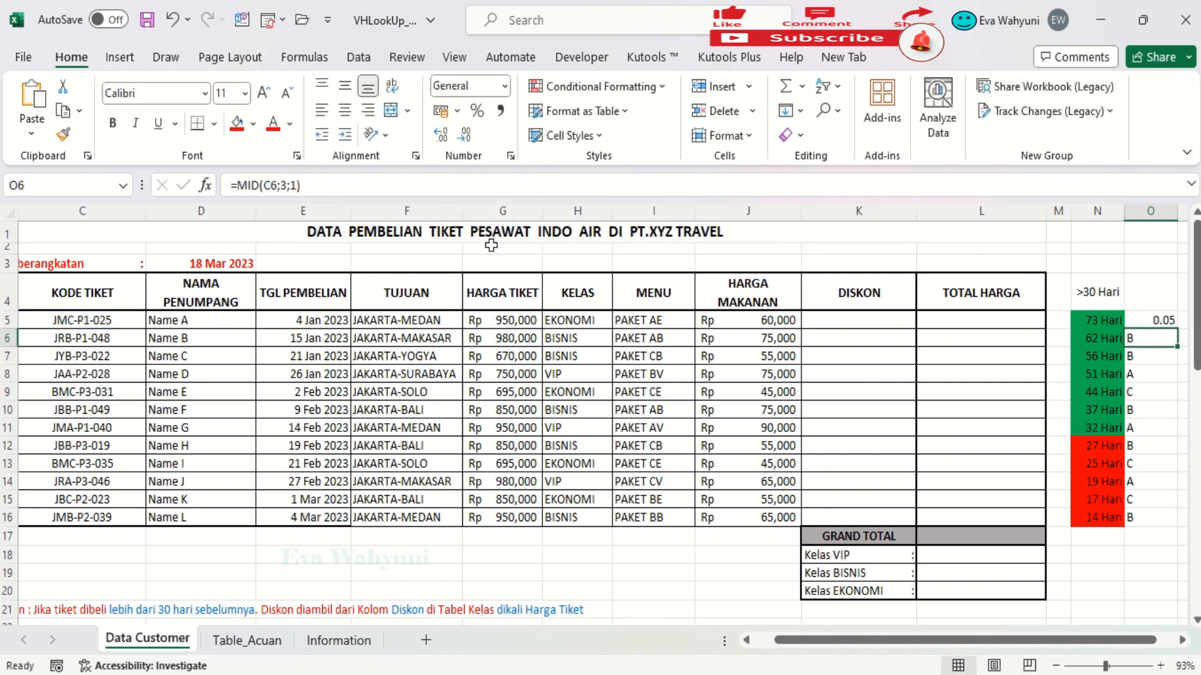
{"action": "left_click", "coordinate": [1161, 320]}
{"action": "left_click_drag", "start_coordinate": [1176, 329], "coordinate": [1180, 517]}
Format the discount rates in O5:O16 as Percentage with 0 decimal places.
{"action": "right_click", "coordinate": [1160, 448]}
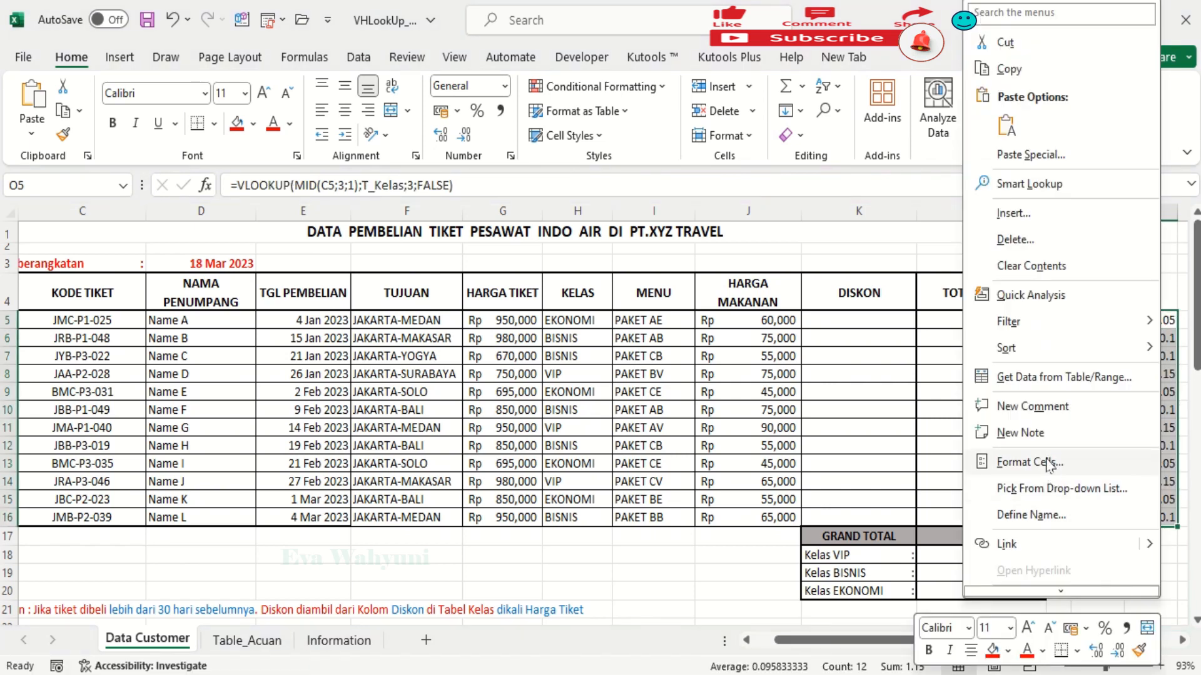
{"action": "left_click", "coordinate": [1001, 461]}
{"action": "left_click", "coordinate": [773, 374]}
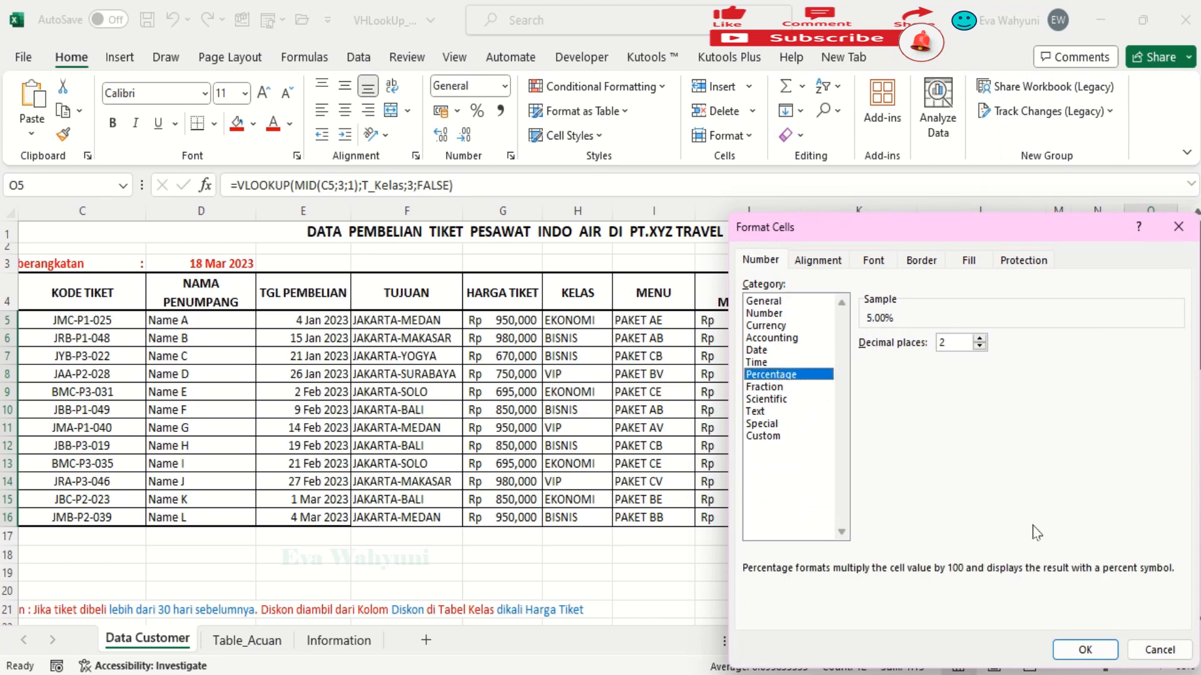
{"action": "left_click", "coordinate": [979, 346]}
{"action": "left_click", "coordinate": [980, 347]}
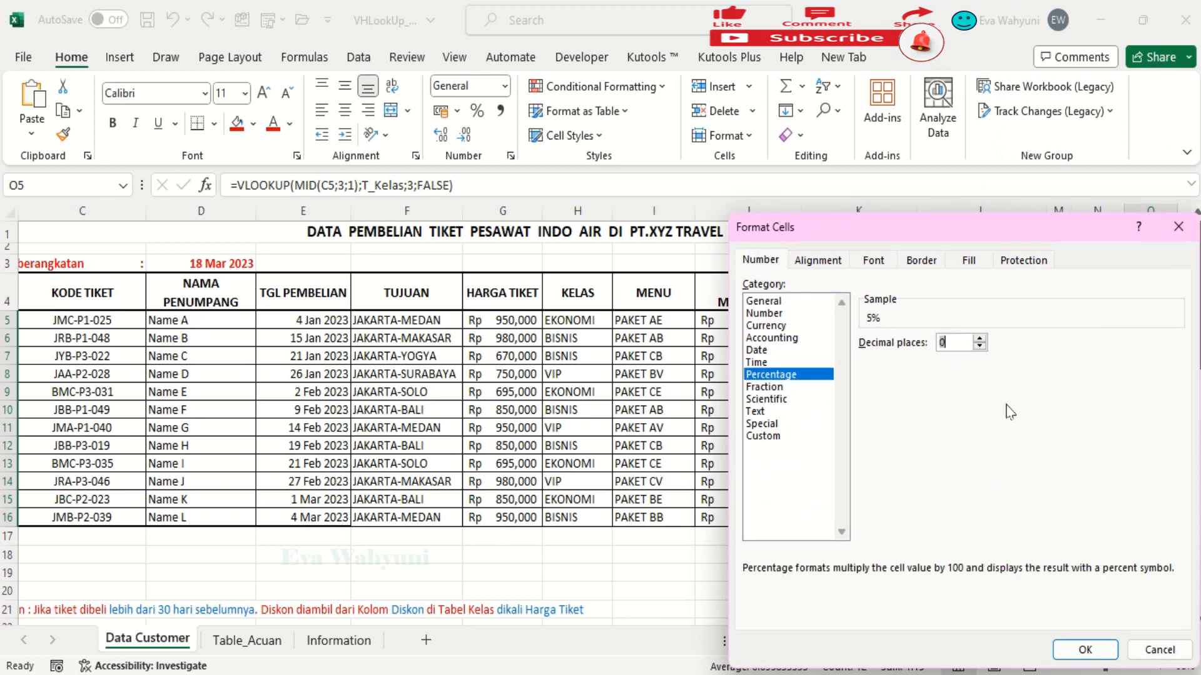
{"action": "left_click", "coordinate": [1085, 651]}
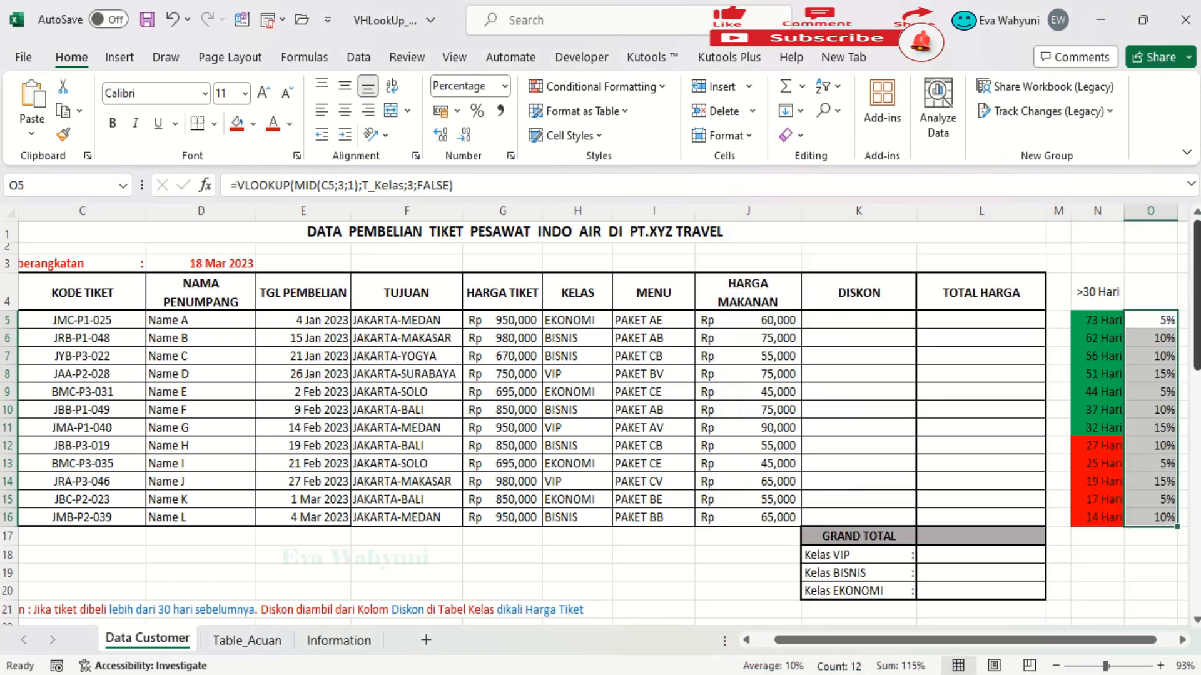
Check the discount rate in O5 against the code C row of Tabel Kelas on Table_Acuan, and return to Data Customer.
{"action": "left_click", "coordinate": [1162, 320]}
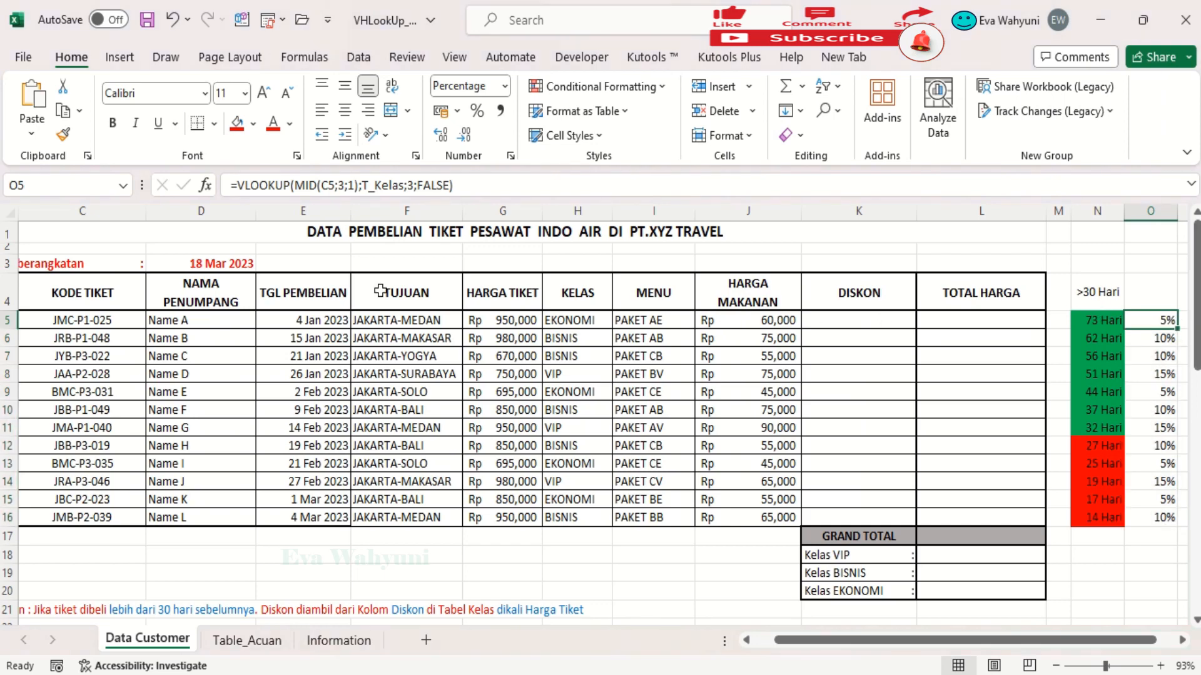
{"action": "left_click", "coordinate": [247, 640]}
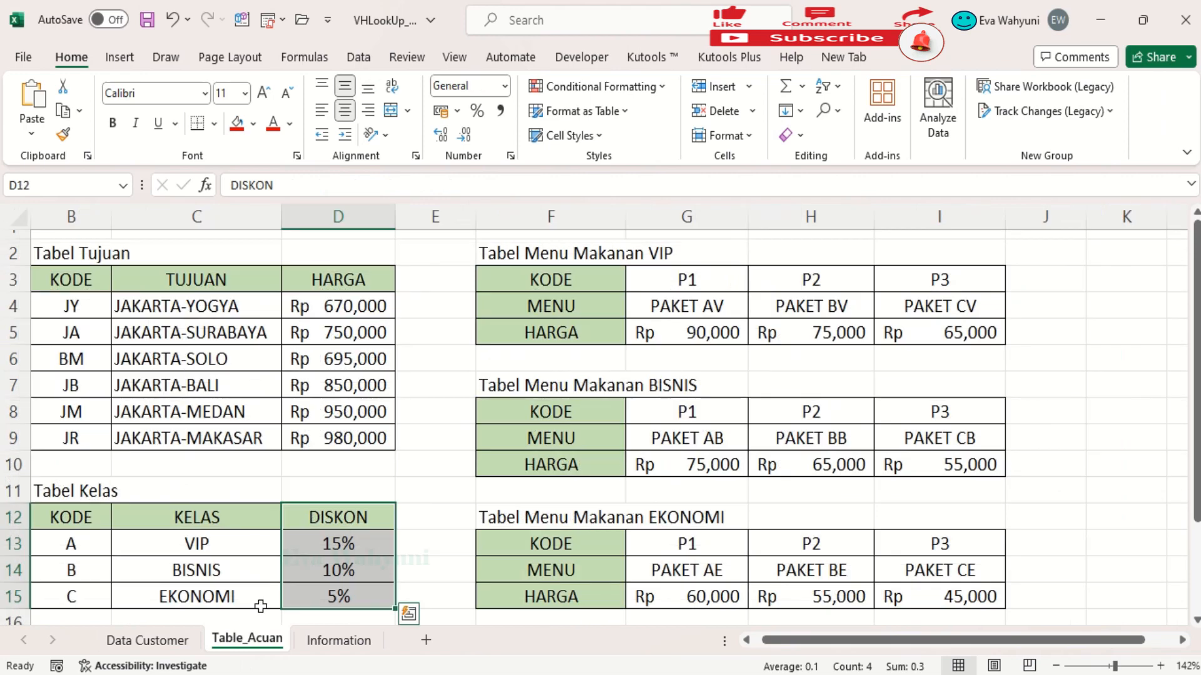
{"action": "left_click", "coordinate": [304, 597]}
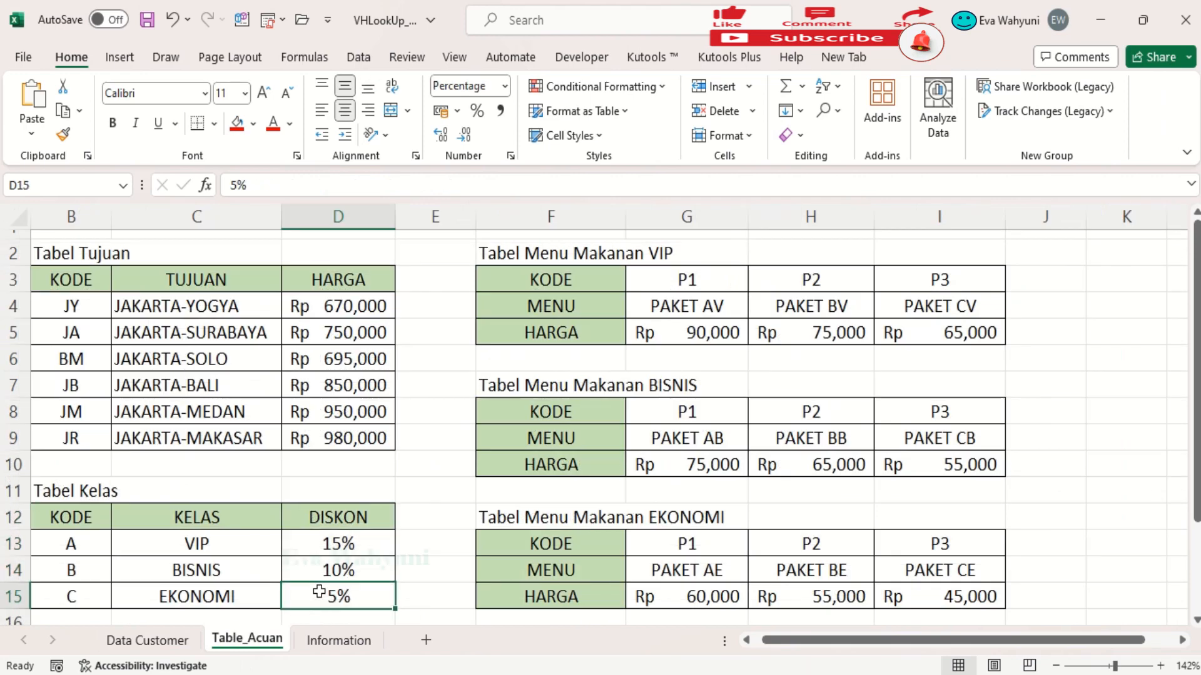
{"action": "left_click", "coordinate": [70, 587]}
{"action": "left_click", "coordinate": [340, 598]}
{"action": "left_click", "coordinate": [195, 643]}
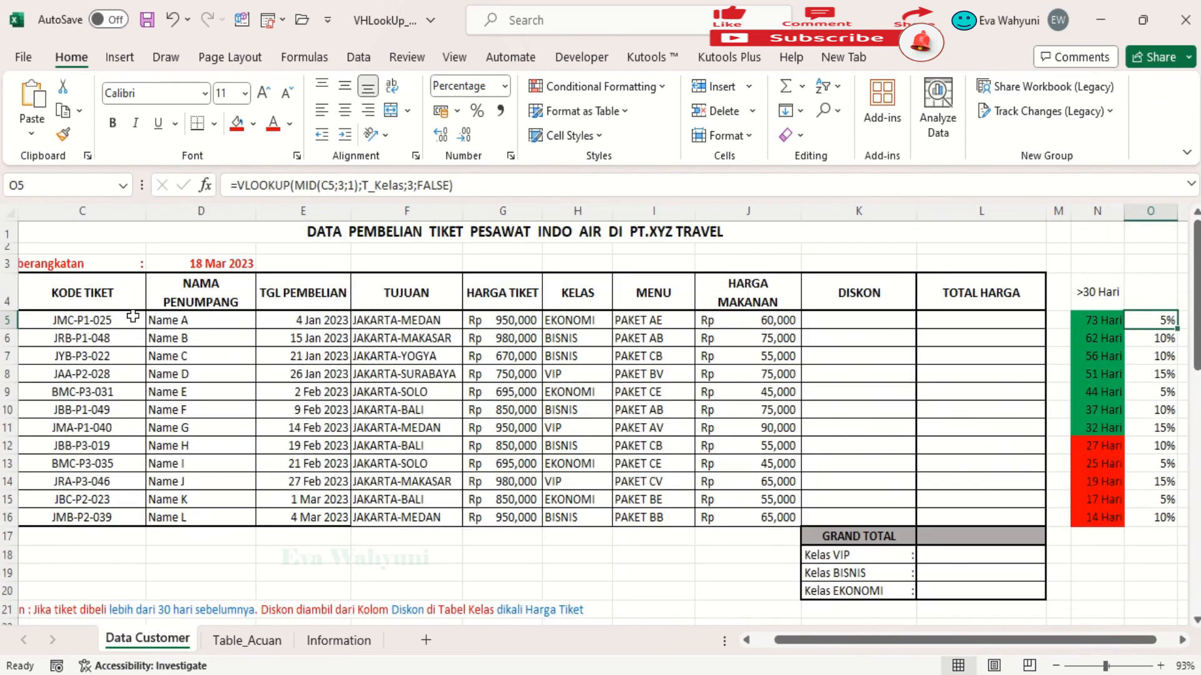
Check ticket code C6 and its rate in O6 against the code B row of Tabel Kelas, and return to Data Customer.
{"action": "left_click", "coordinate": [118, 338]}
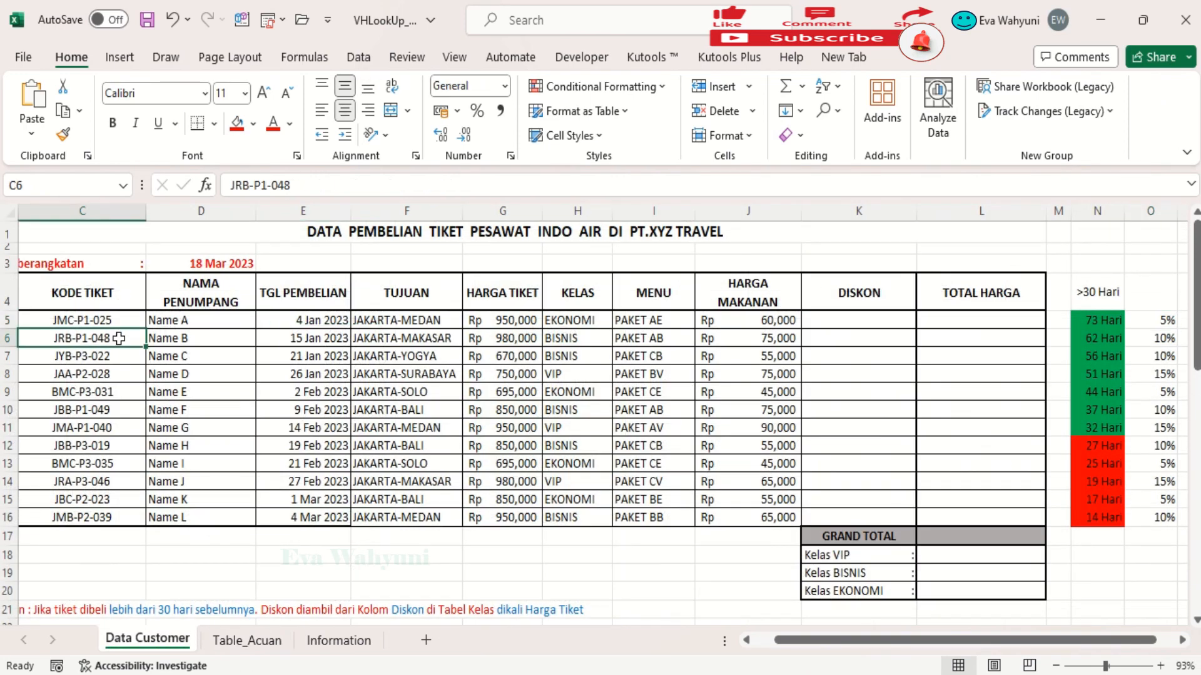
{"action": "left_click", "coordinate": [1162, 339]}
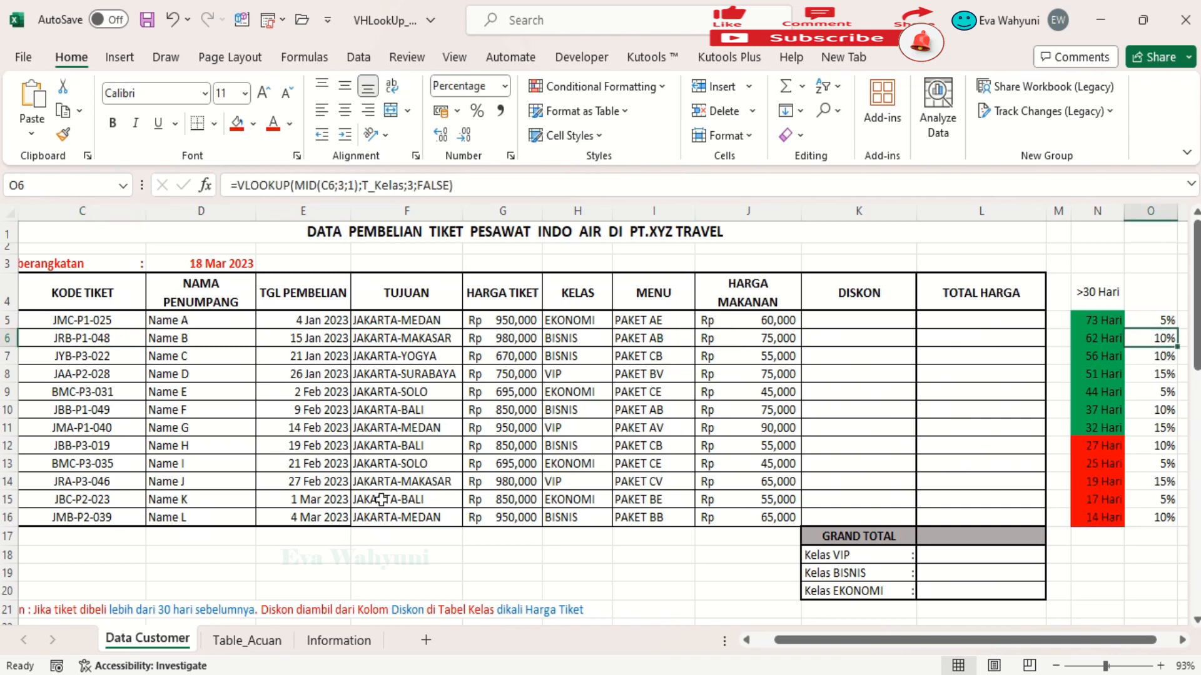
{"action": "left_click", "coordinate": [243, 640]}
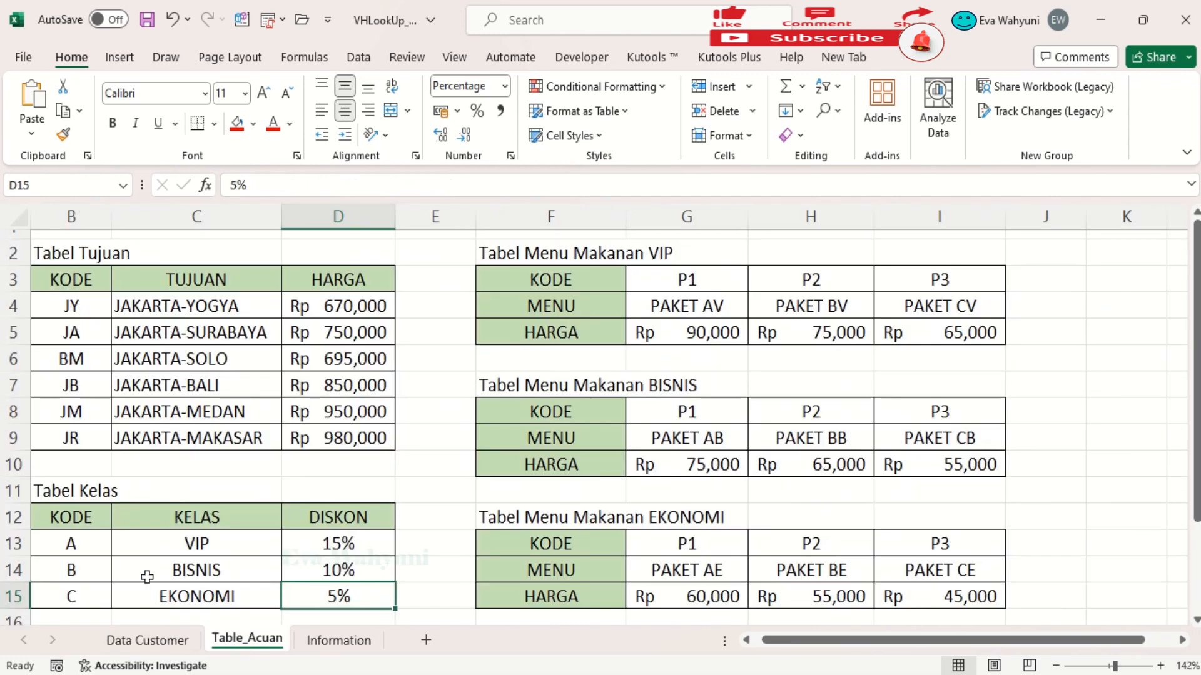
{"action": "left_click", "coordinate": [79, 569]}
{"action": "left_click", "coordinate": [338, 567]}
{"action": "left_click", "coordinate": [148, 639]}
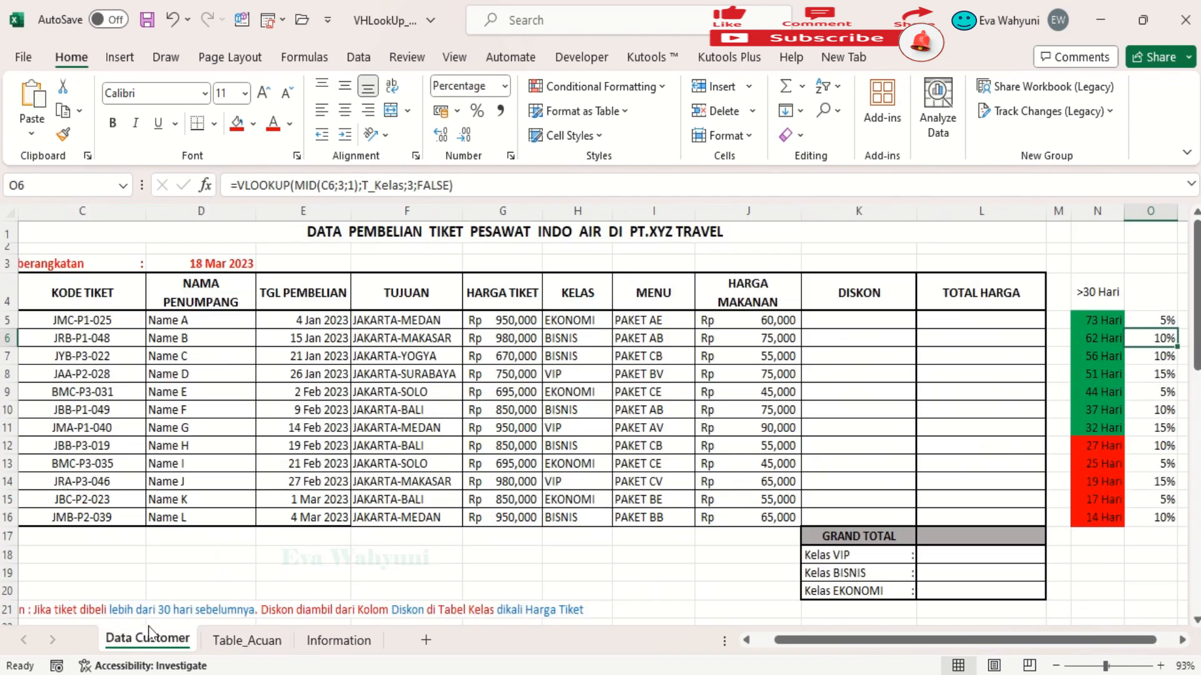
Check ticket code C8 and its rate in O8 against the code A row of Tabel Kelas, and return to Data Customer.
{"action": "left_click", "coordinate": [62, 372]}
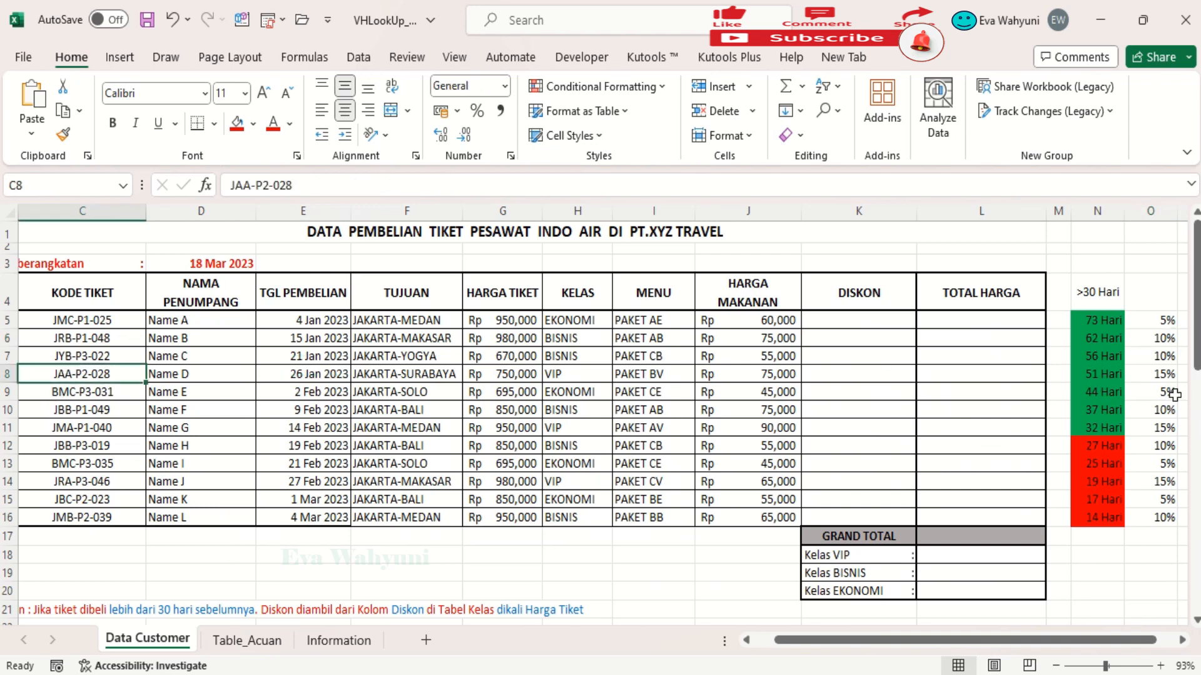
{"action": "left_click", "coordinate": [9, 377]}
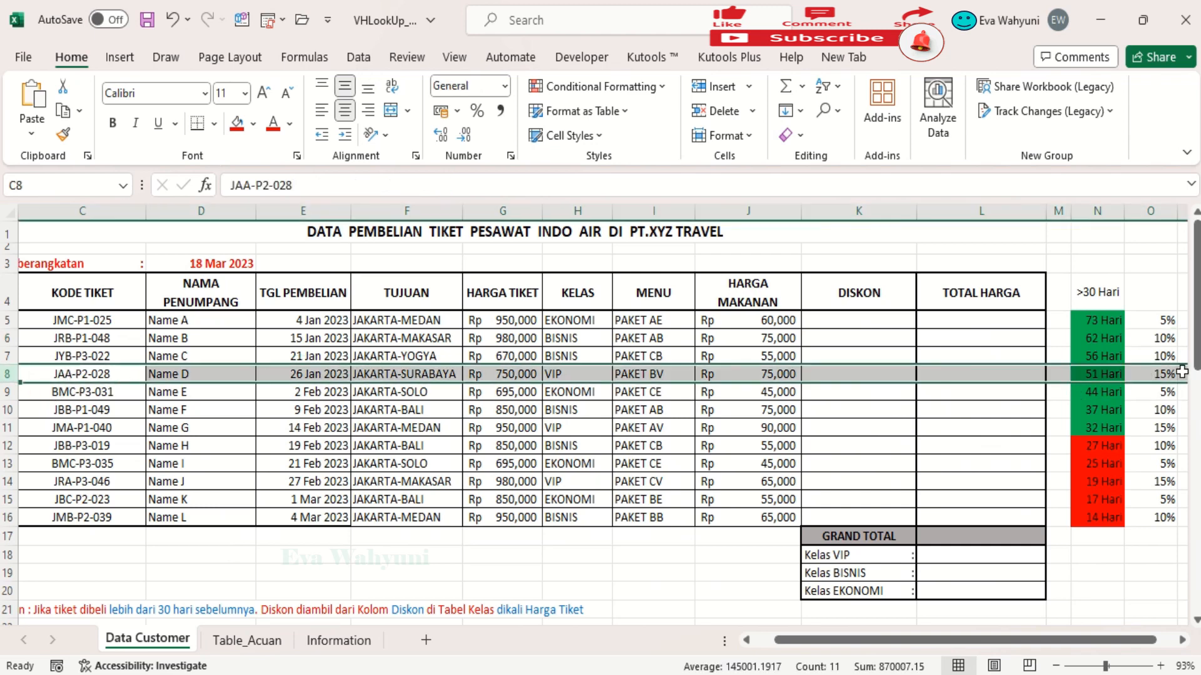
{"action": "left_click", "coordinate": [1149, 374]}
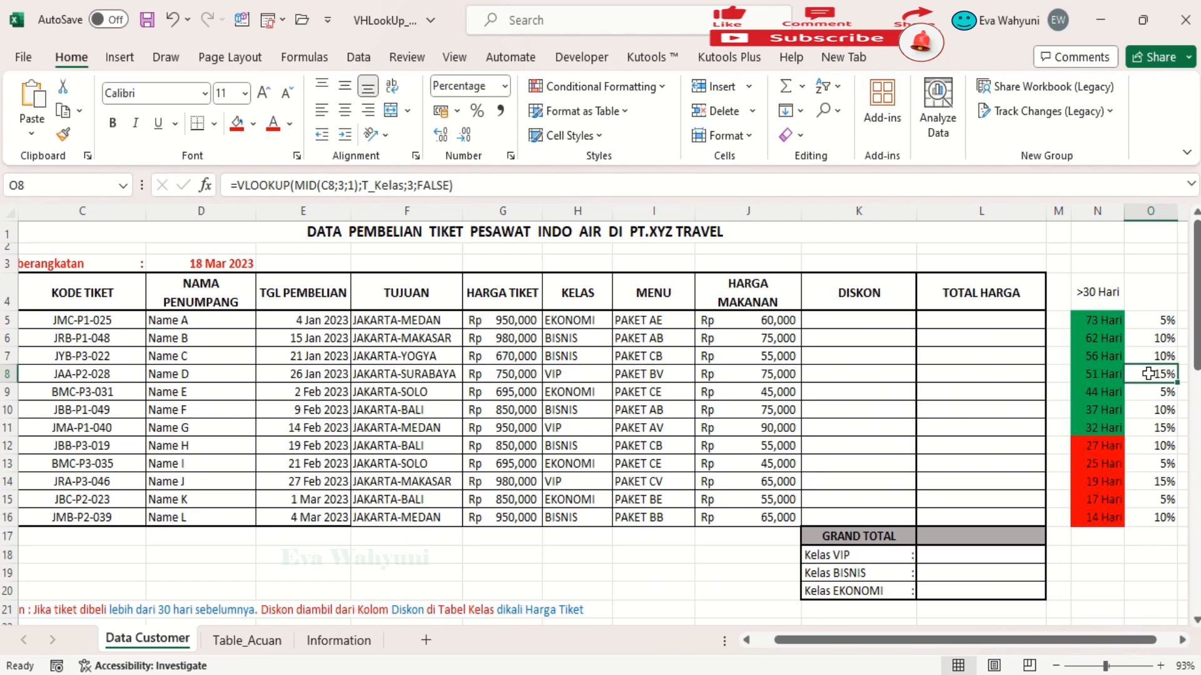
{"action": "left_click", "coordinate": [244, 641]}
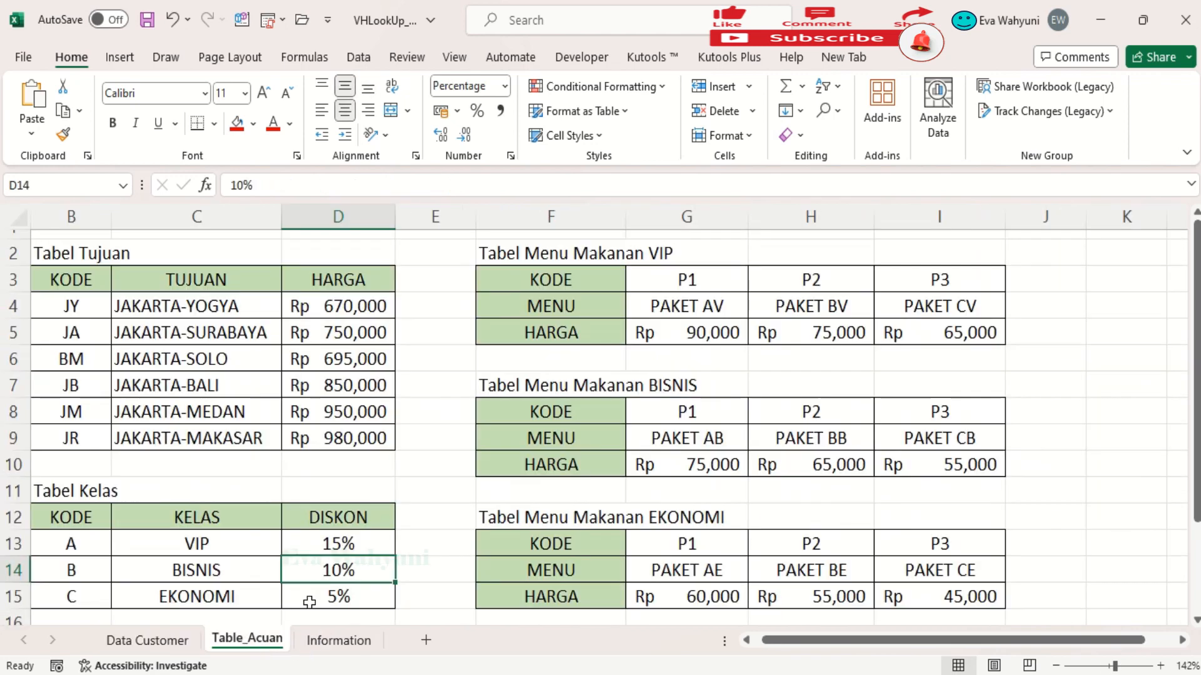
{"action": "left_click", "coordinate": [353, 537]}
{"action": "left_click", "coordinate": [86, 541]}
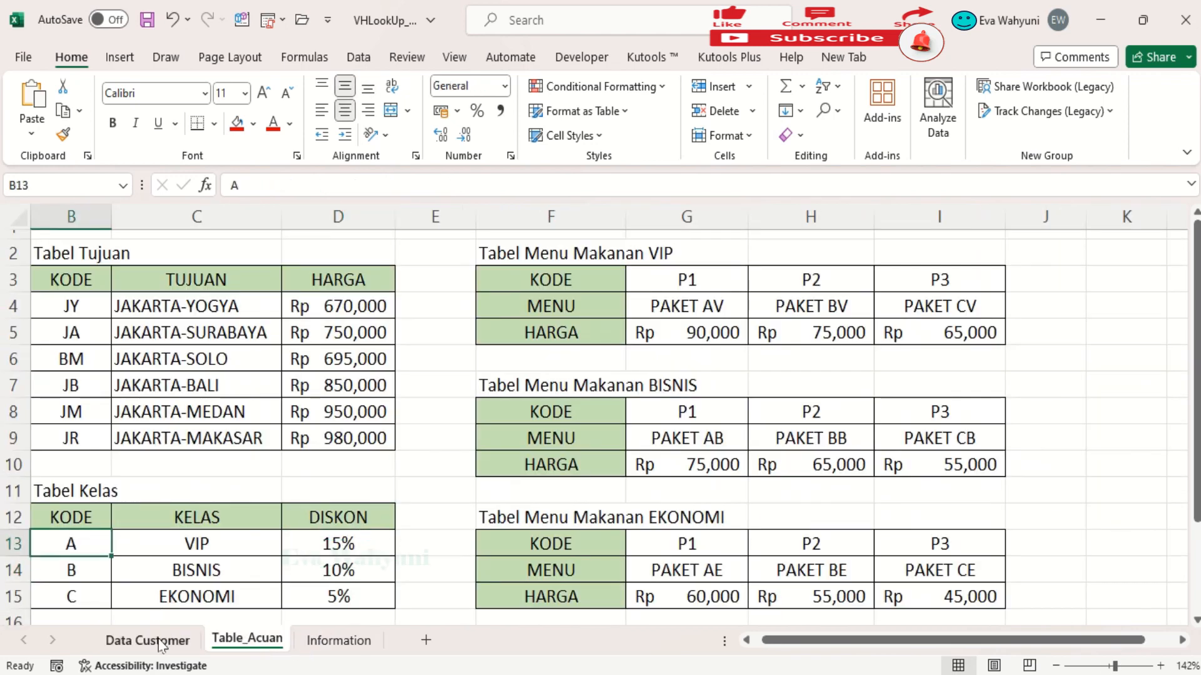
{"action": "left_click", "coordinate": [148, 640]}
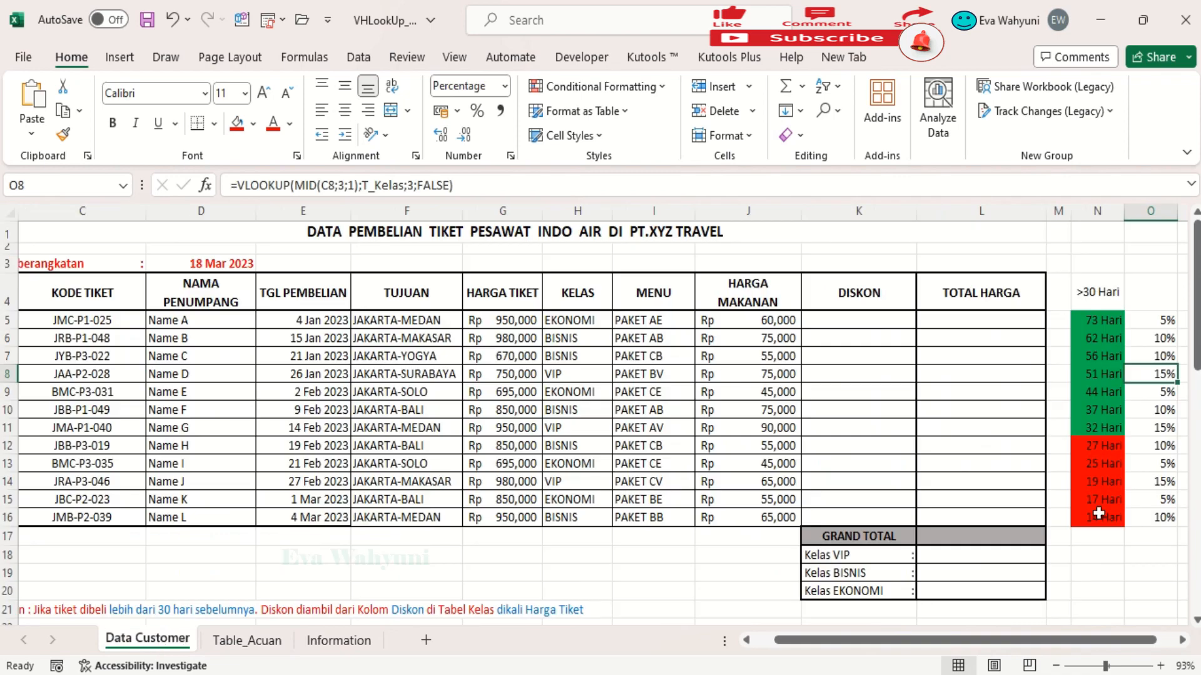
Copy the formula =DATEDIF(E5;$D$3;"D") from helper cell N5 into DISKON cell K5.
{"action": "left_click", "coordinate": [844, 324]}
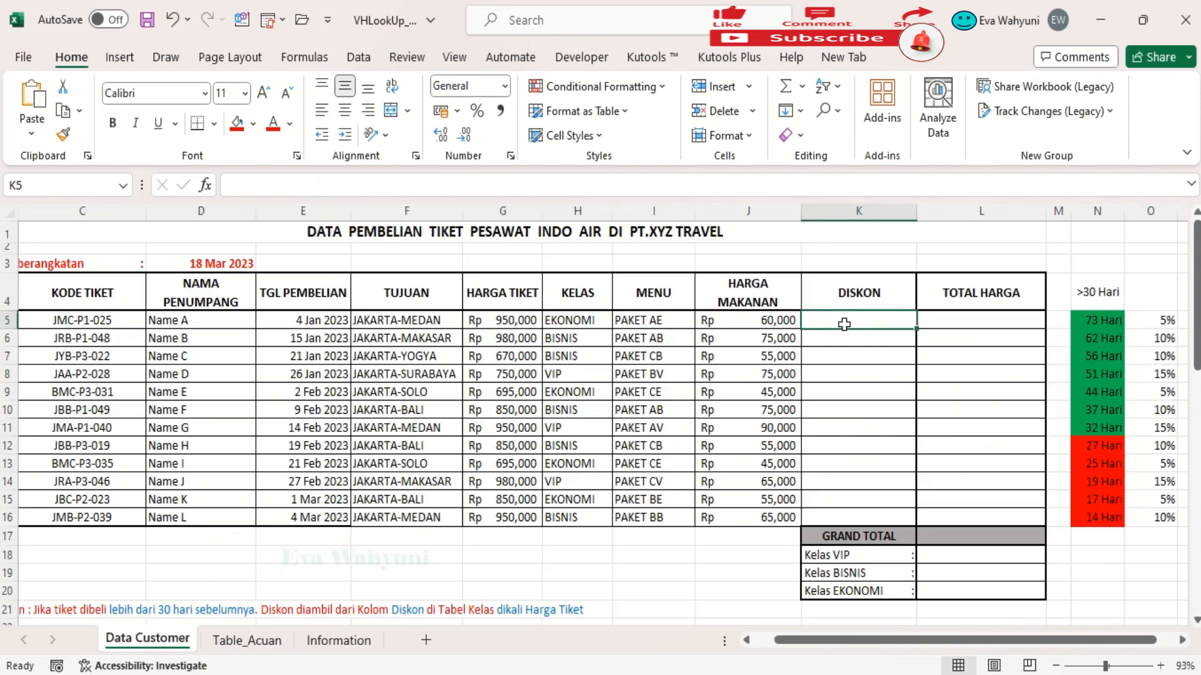
{"action": "left_click", "coordinate": [1155, 318]}
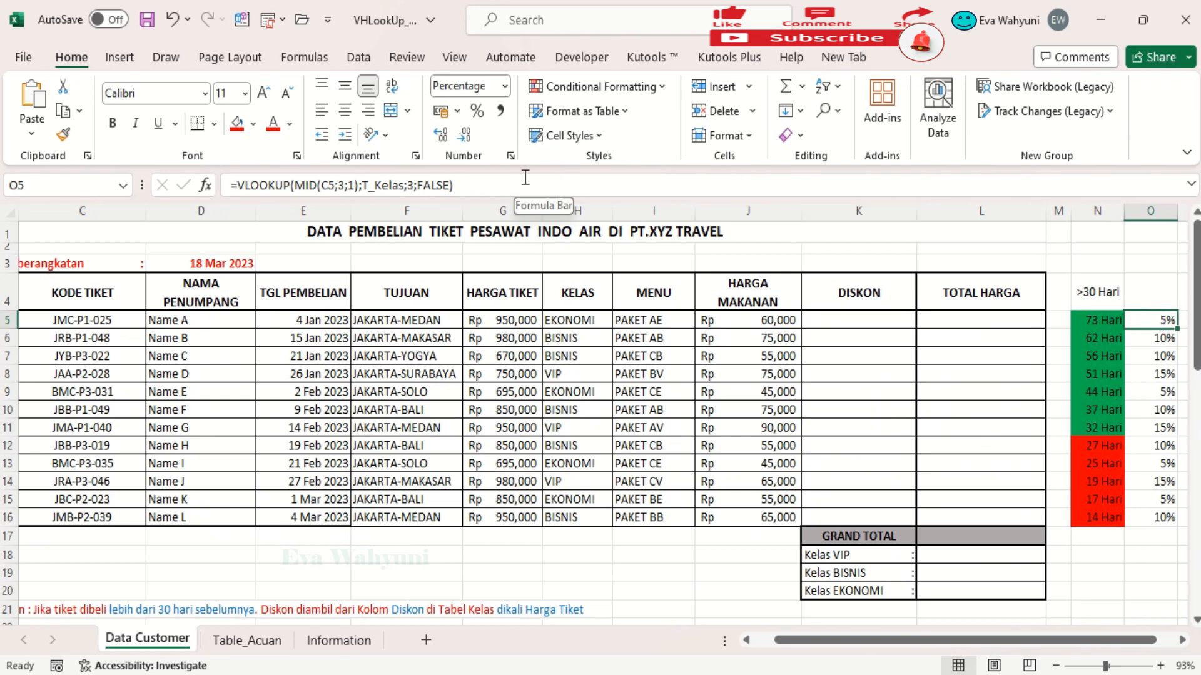
{"action": "left_click", "coordinate": [1098, 319]}
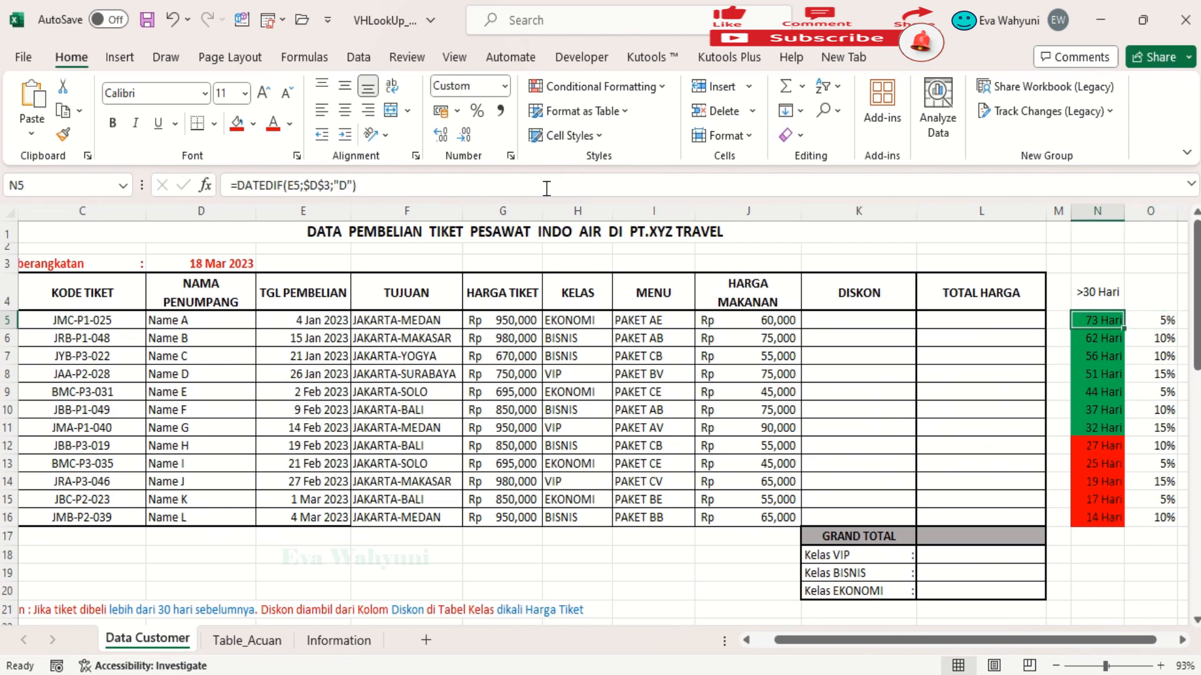
{"action": "left_click_drag", "start_coordinate": [544, 185], "coordinate": [69, 180]}
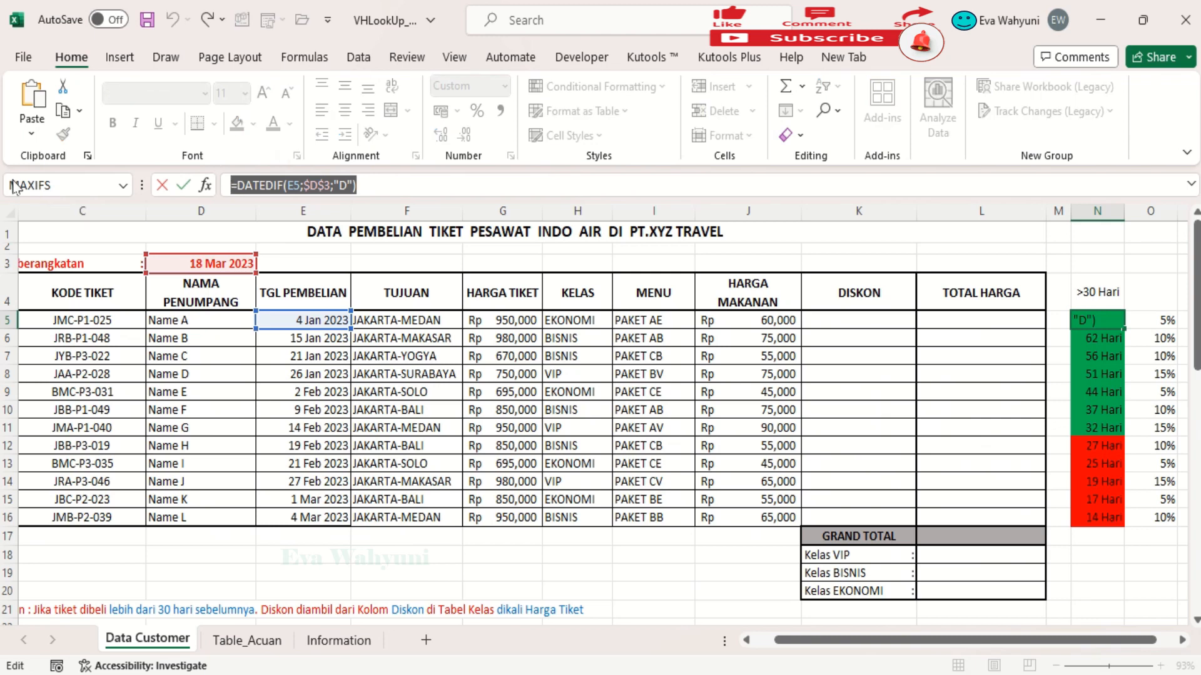
{"action": "key", "text": "Return"}
{"action": "left_click", "coordinate": [863, 323]}
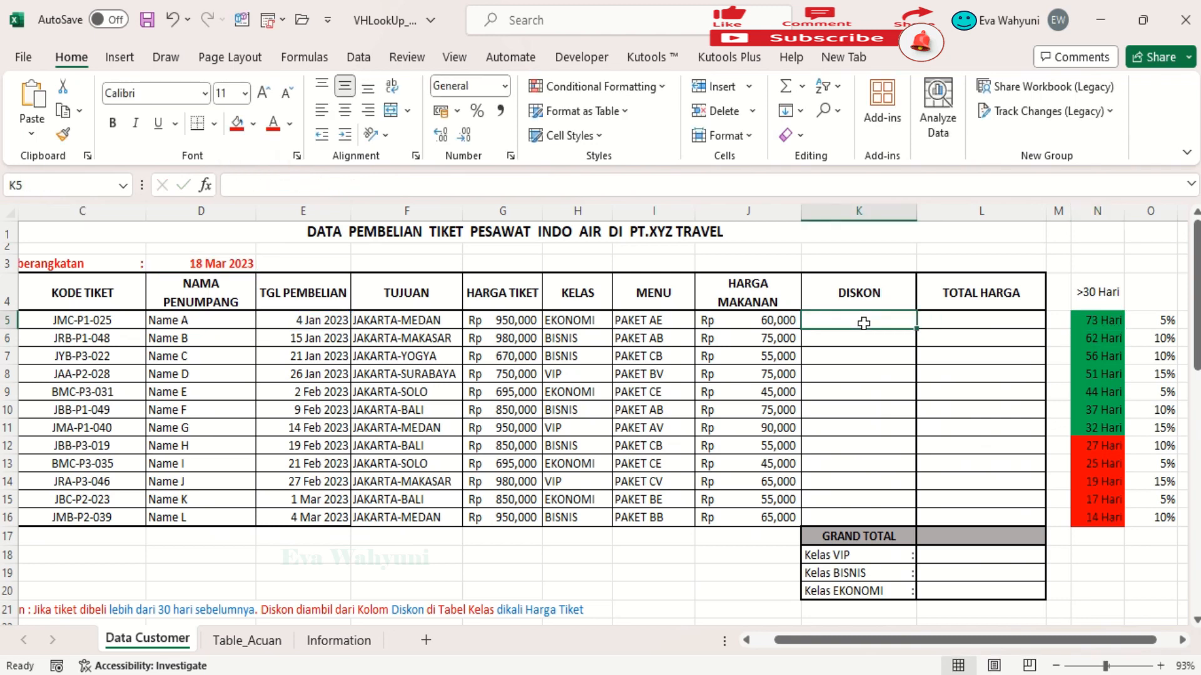
{"action": "type", "text": "=DATEDIF(E5;$D$3;\"D\")"}
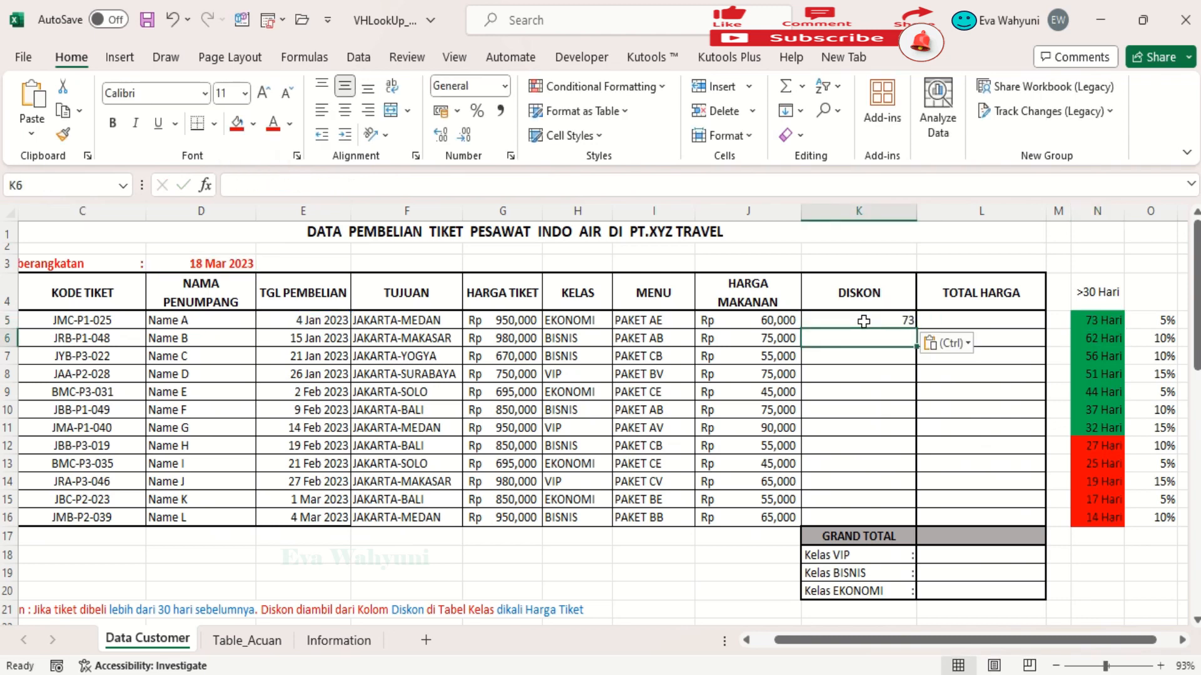
Copy the expression VLOOKUP(MID(C5;3;1);T_Kelas;3;FALSE) from O5 without its equals sign, keeping O5 as it is.
{"action": "left_click", "coordinate": [1129, 320]}
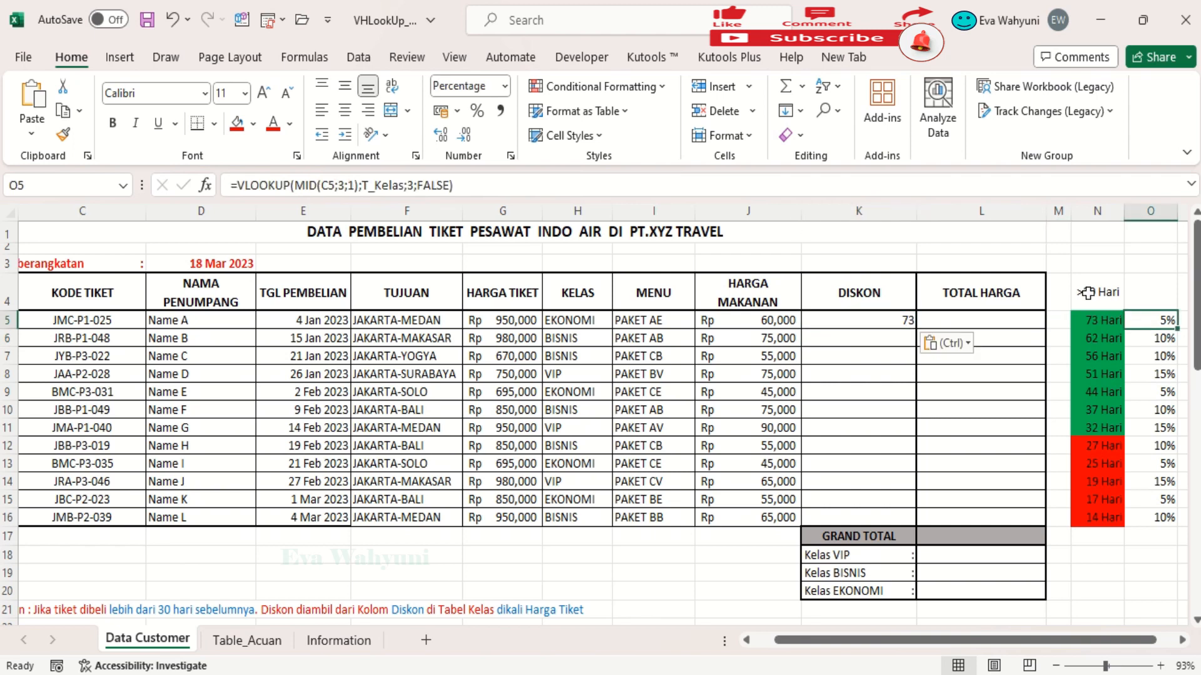
{"action": "left_click_drag", "start_coordinate": [457, 186], "coordinate": [191, 178]}
{"action": "key", "text": "ctrl+c"}
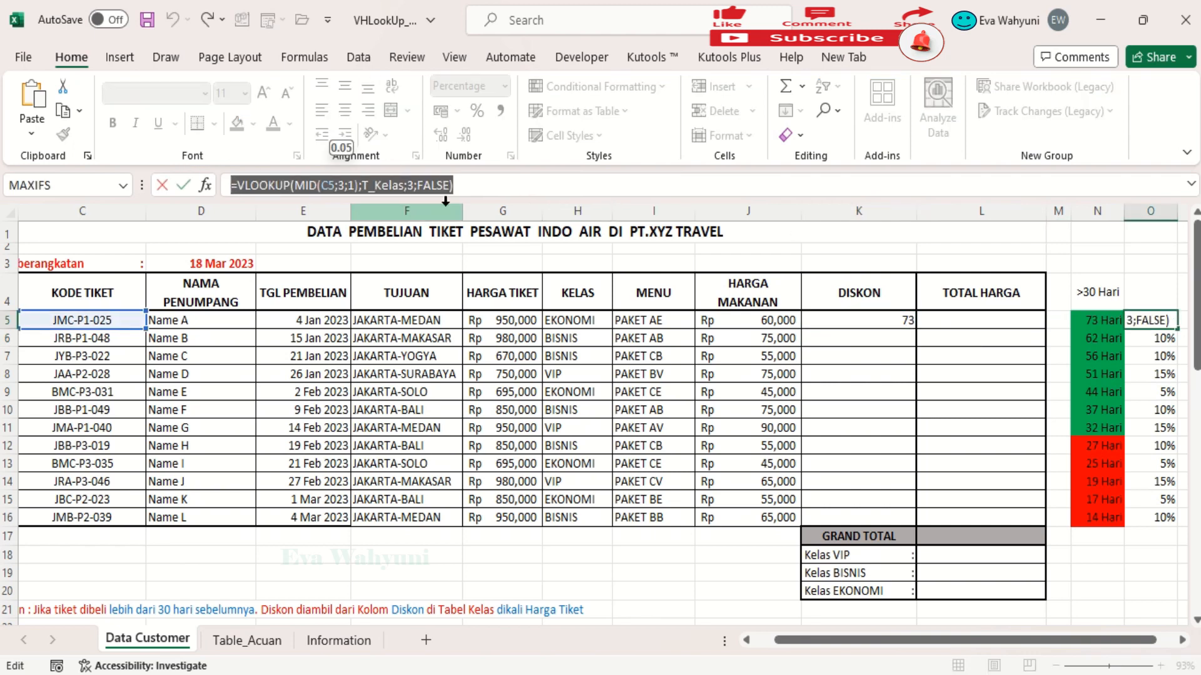
{"action": "left_click_drag", "start_coordinate": [467, 186], "coordinate": [243, 183]}
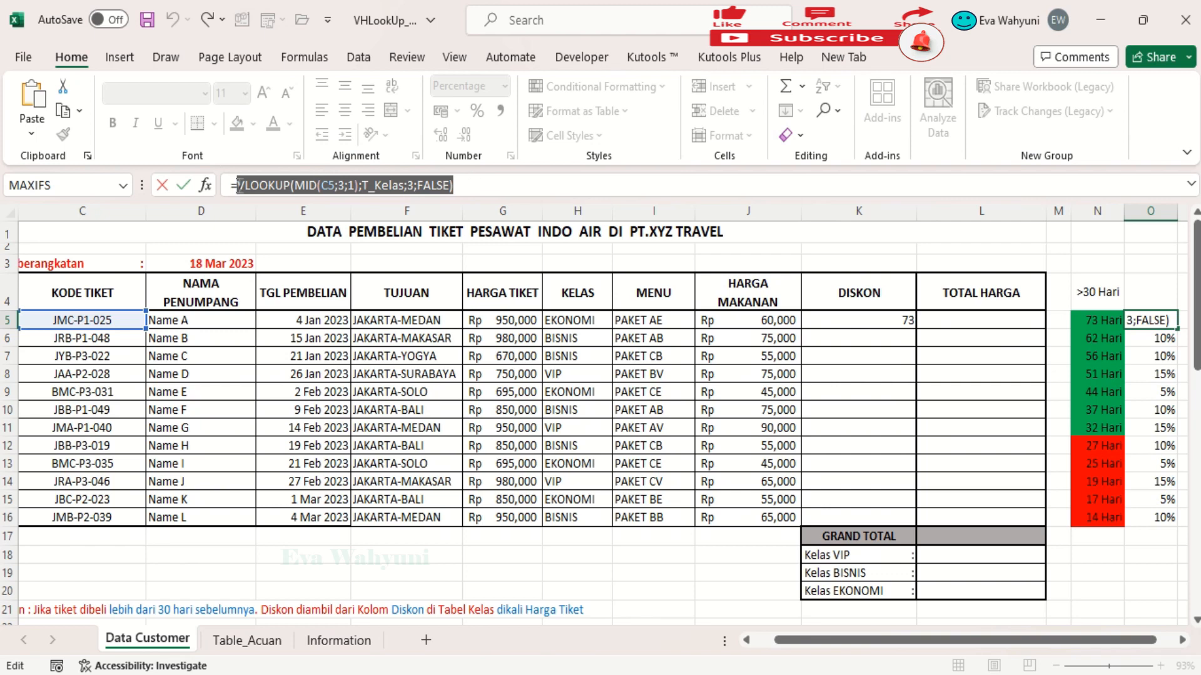
{"action": "key", "text": "Return"}
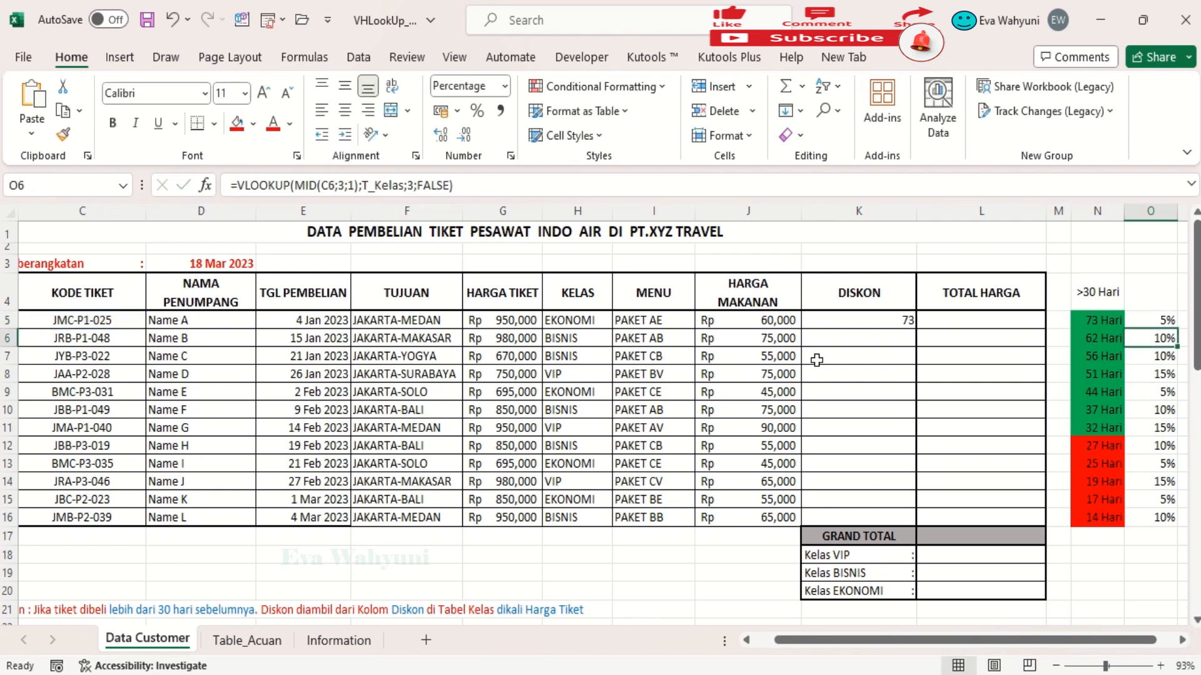
Wrap the DATEDIF expression in DISKON cell K5 in an IF function that tests whether it is >30.
{"action": "left_click", "coordinate": [833, 323]}
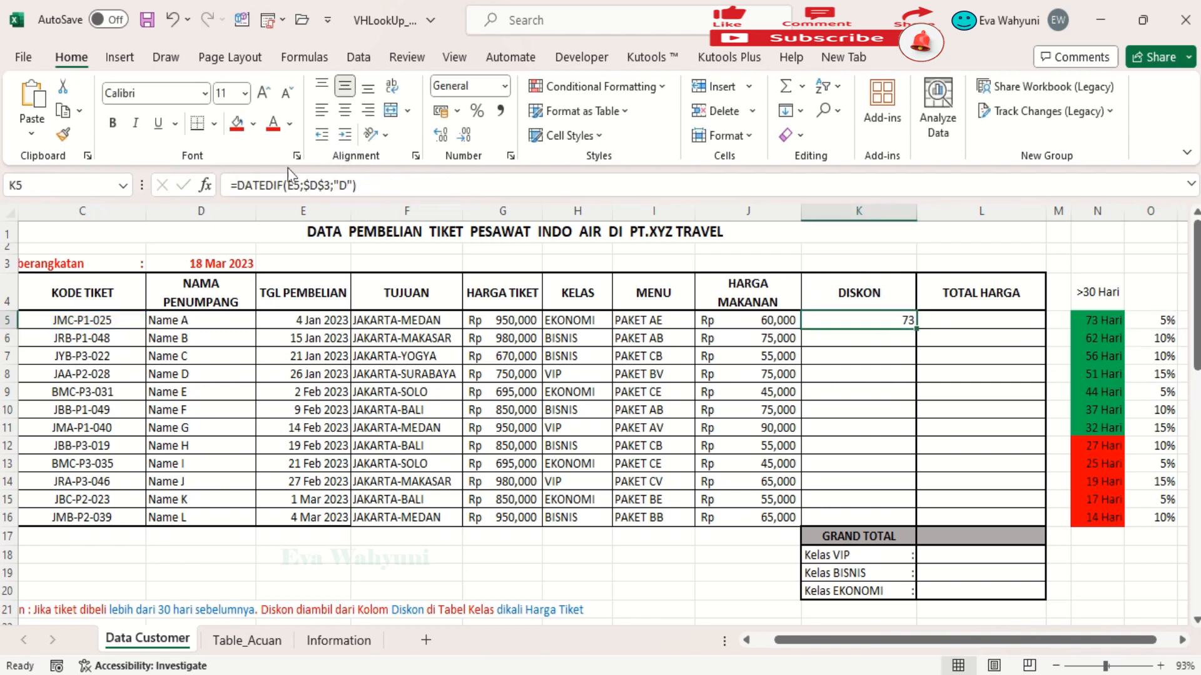
{"action": "left_click", "coordinate": [237, 185]}
{"action": "type", "text": "IF("}
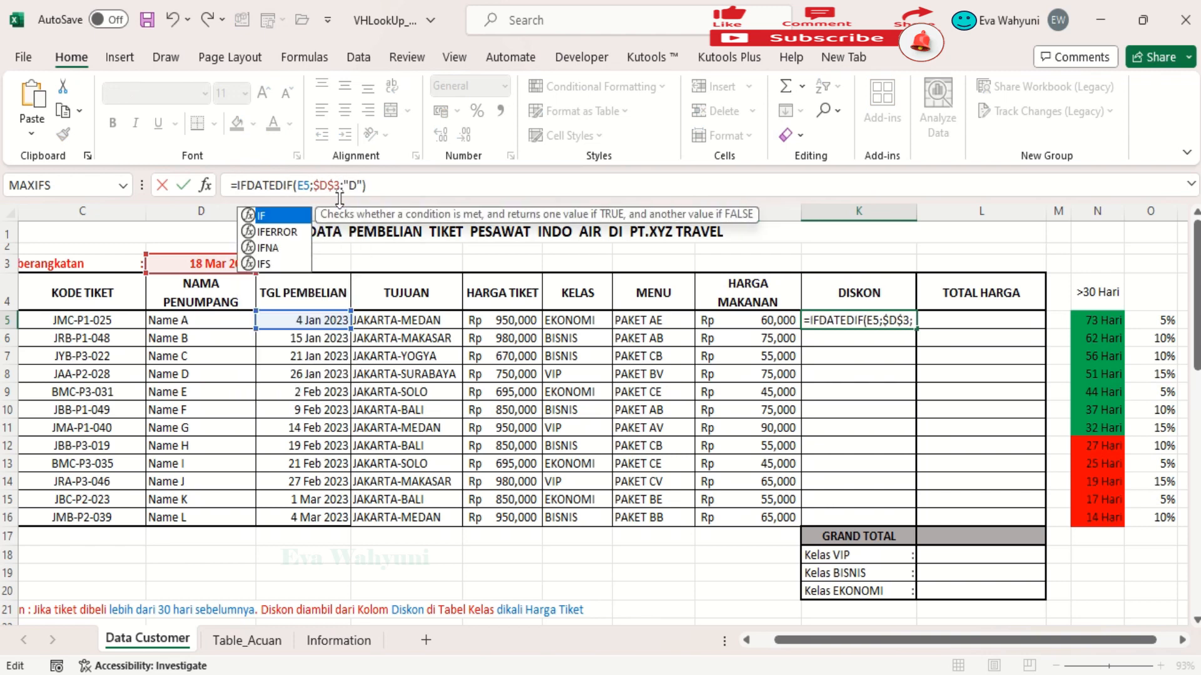
{"action": "left_click", "coordinate": [422, 187]}
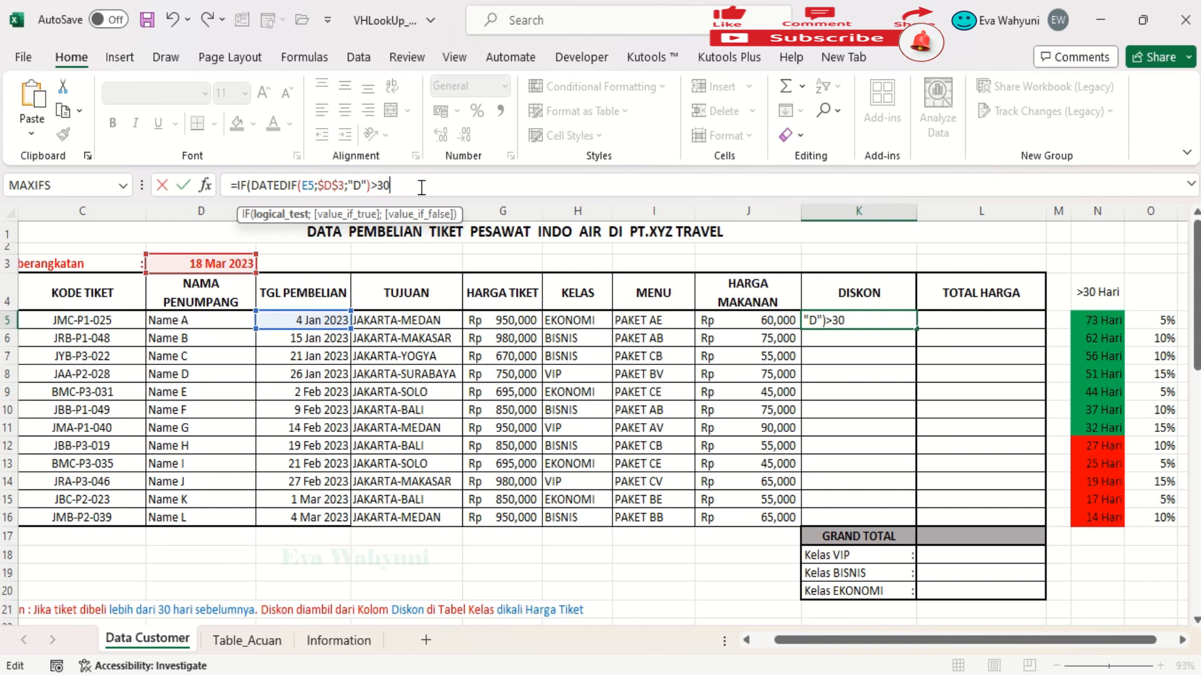
{"action": "type", "text": ";"}
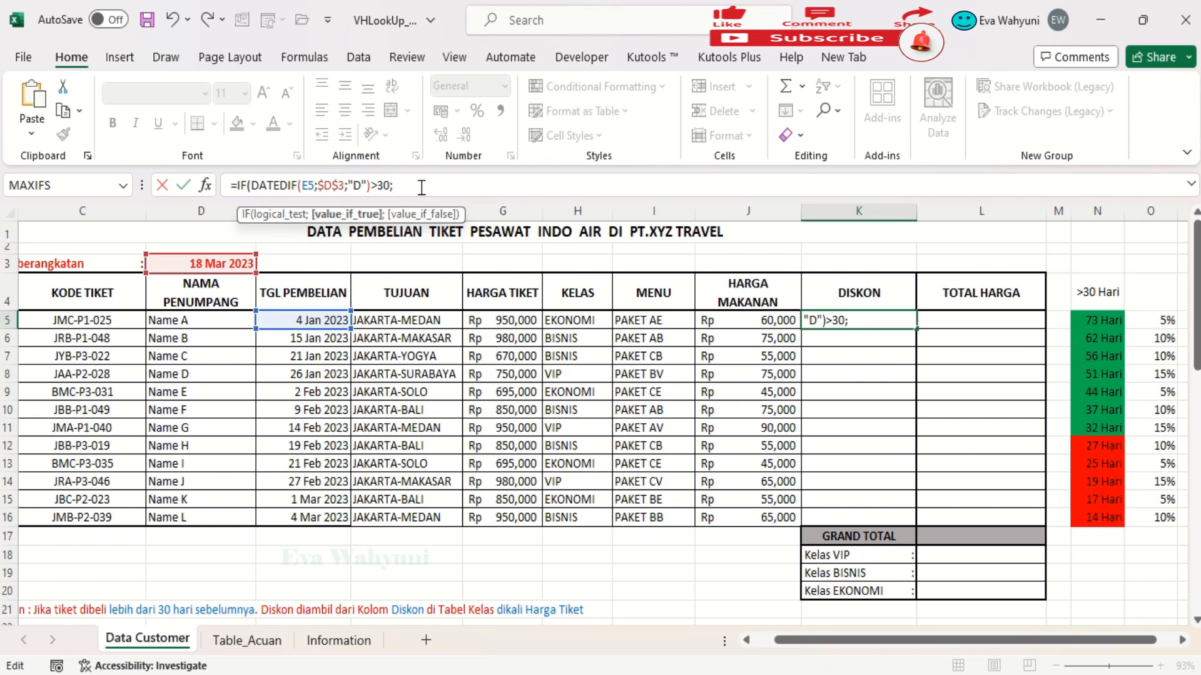
Complete K5's IF with the copied VLOOKUP multiplied by G5 if true and "" if false, and fill the formula down to K16.
{"action": "key", "text": "ctrl+v"}
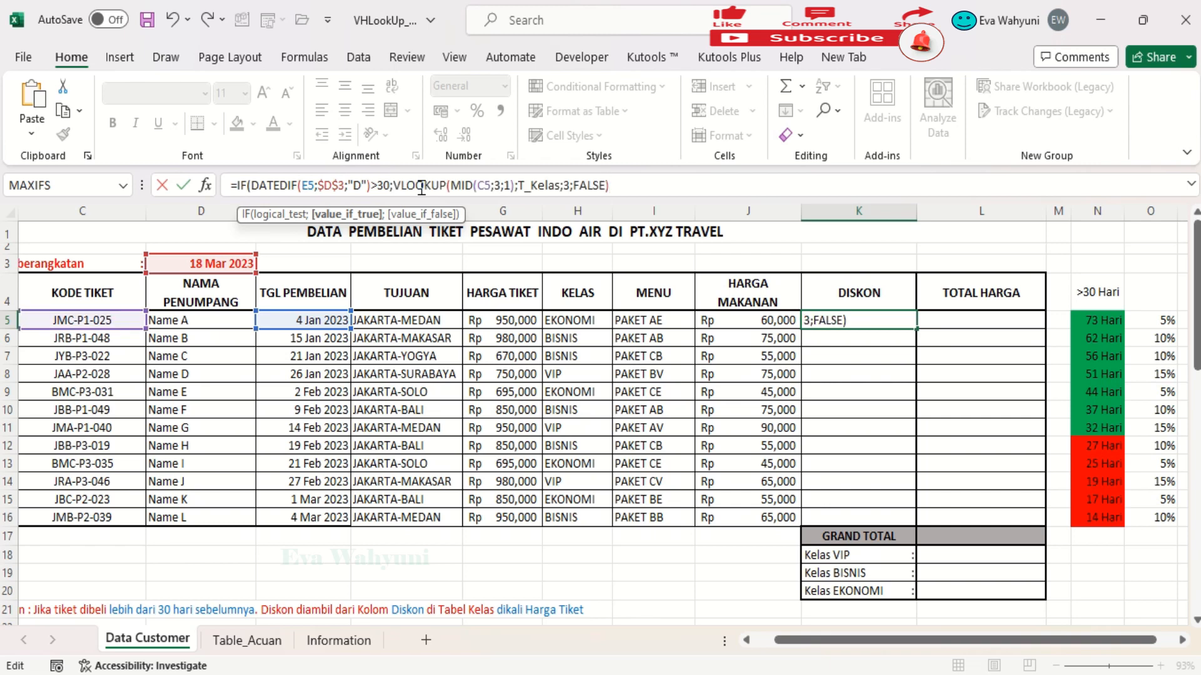
{"action": "type", "text": ";"}
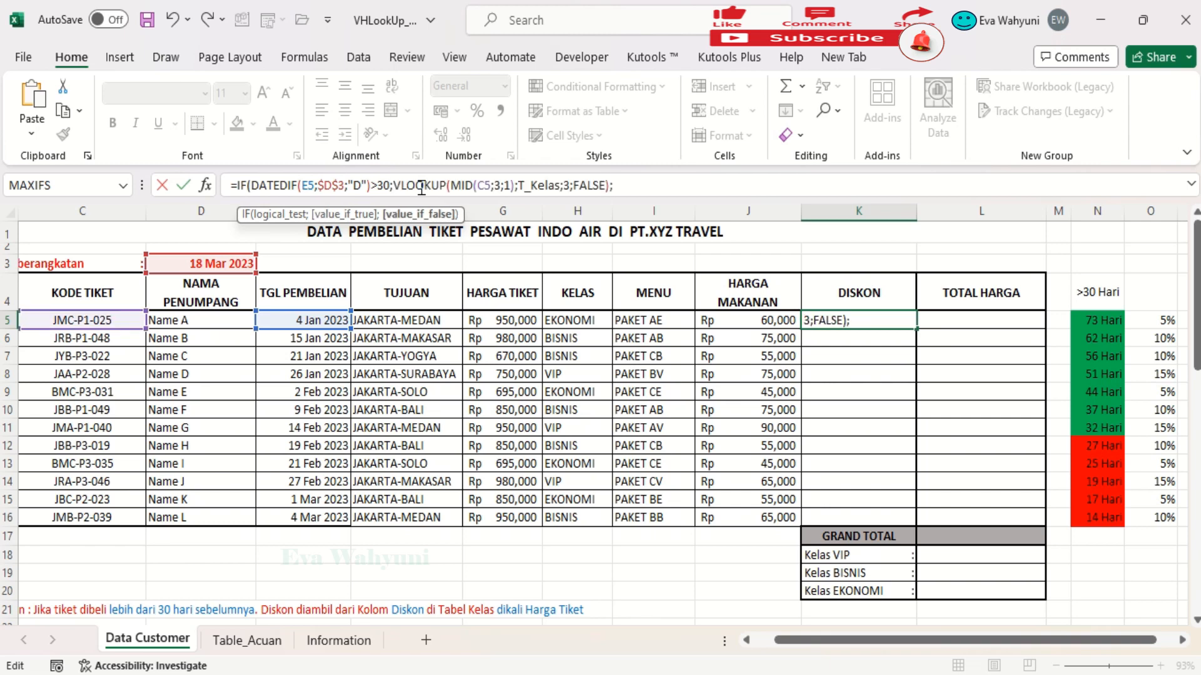
{"action": "key", "text": "BackSpace"}
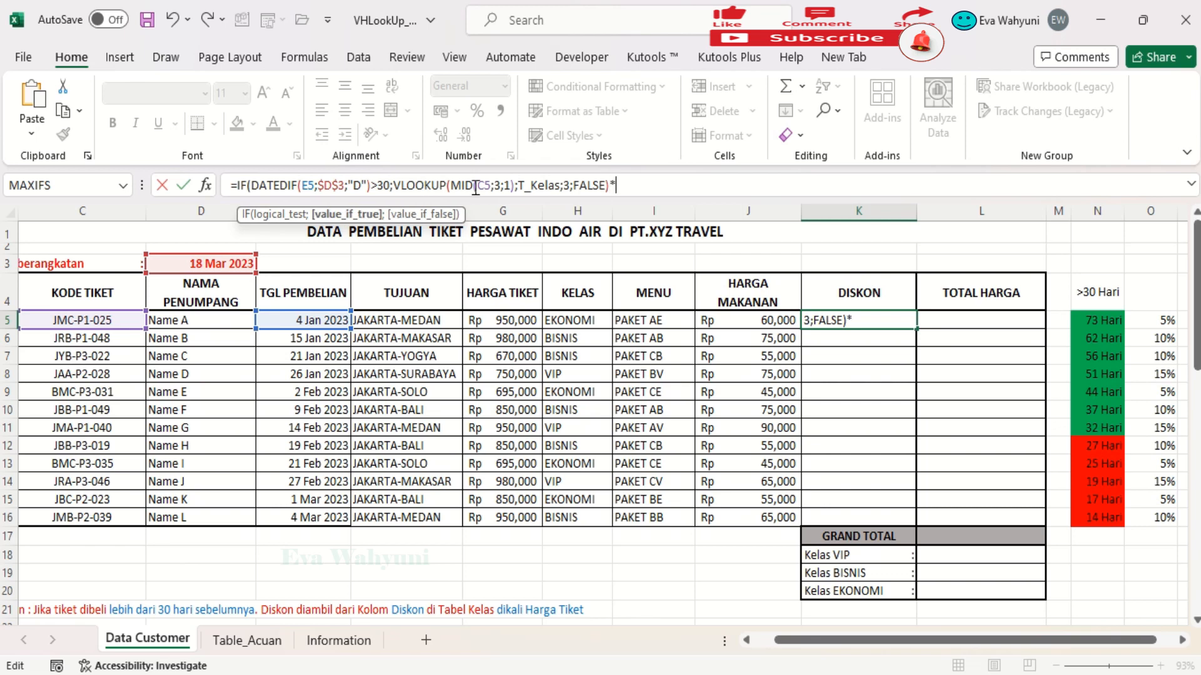
{"action": "type", "text": "*"}
{"action": "left_click", "coordinate": [510, 317]}
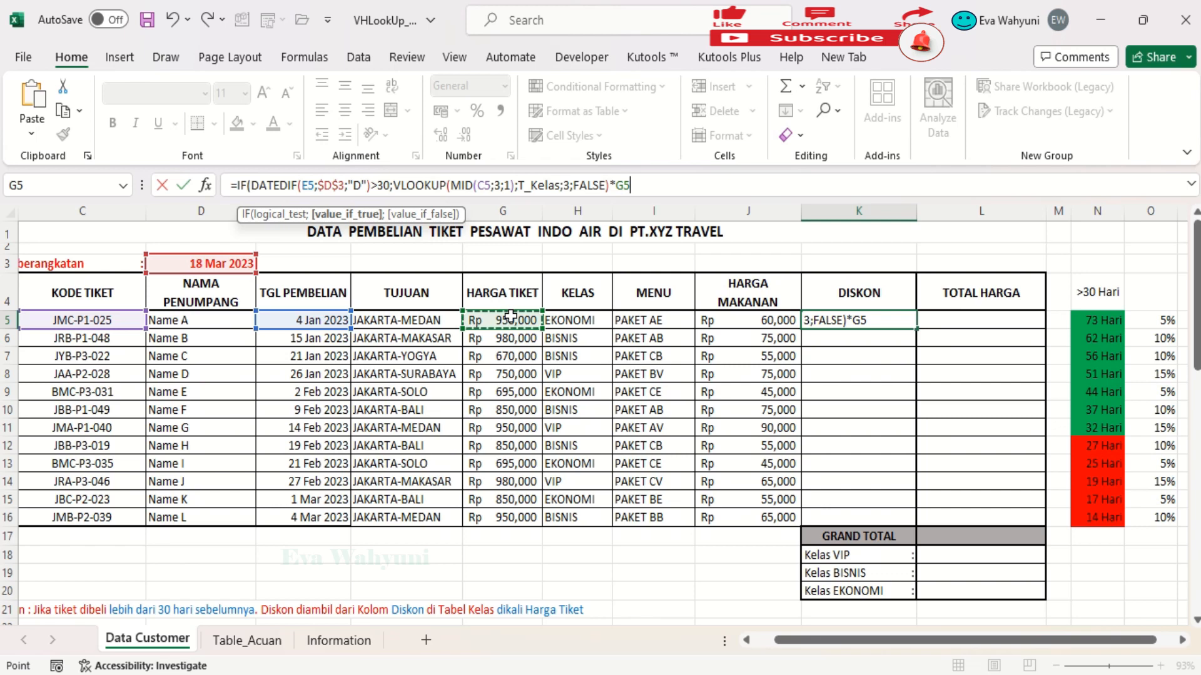
{"action": "type", "text": ";\"\""}
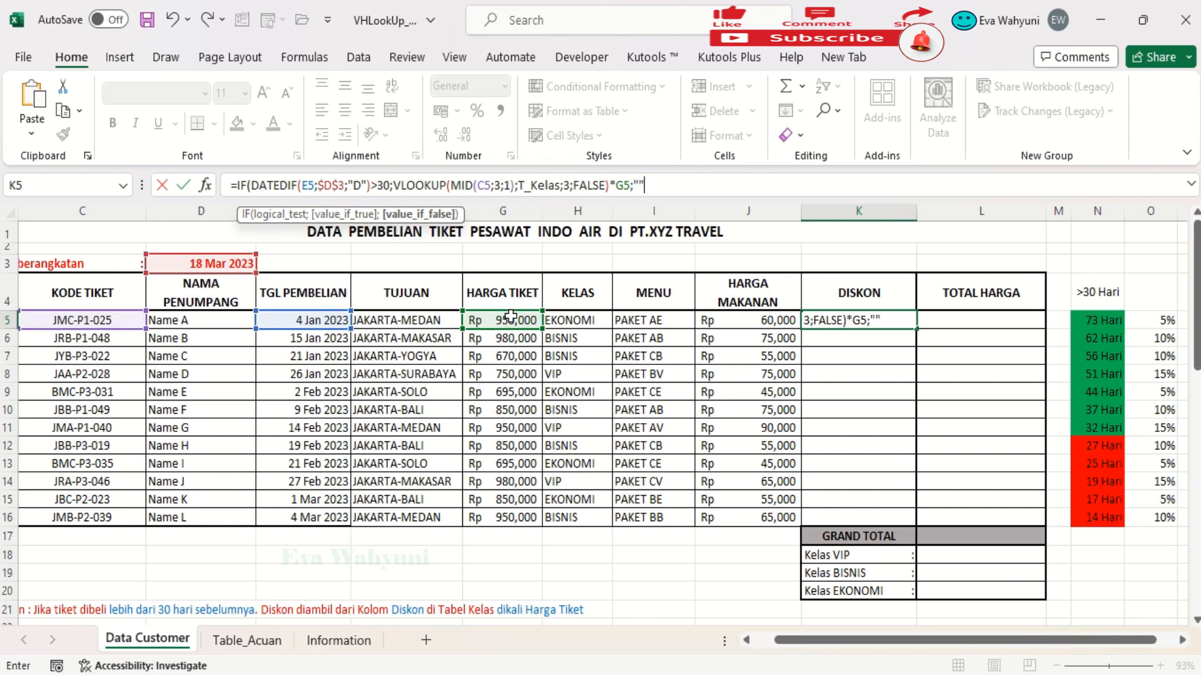
{"action": "type", "text": ")"}
{"action": "key", "text": "Return"}
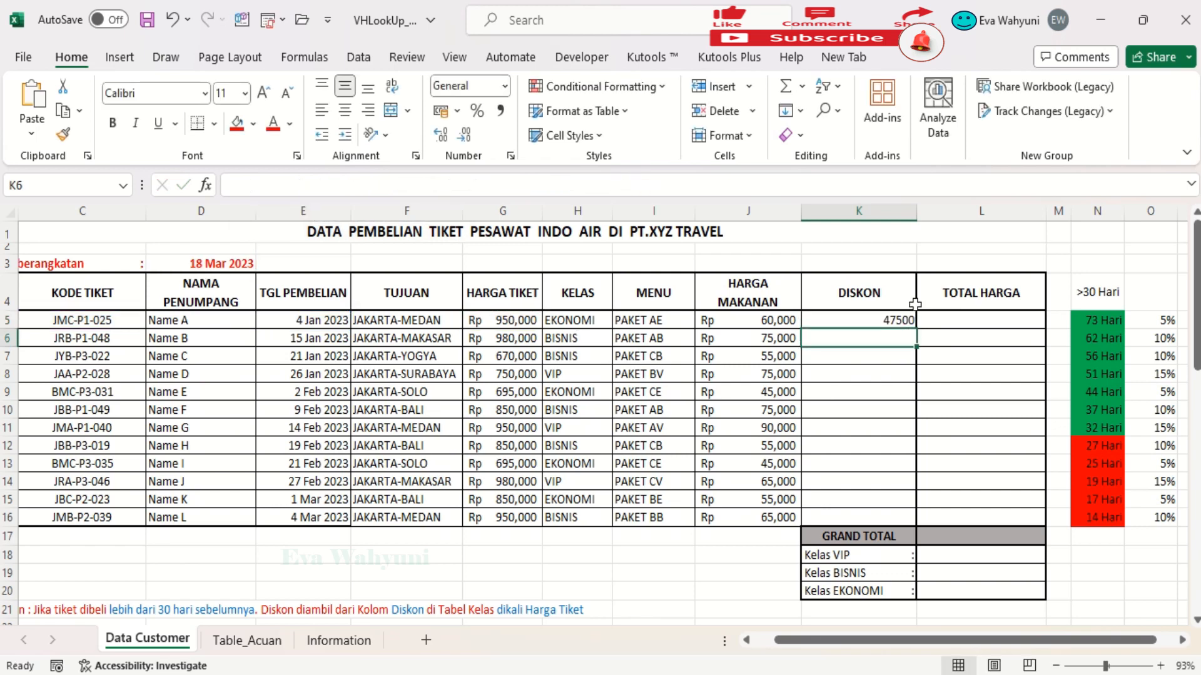
{"action": "left_click", "coordinate": [897, 316]}
{"action": "left_click_drag", "start_coordinate": [917, 329], "coordinate": [919, 522]}
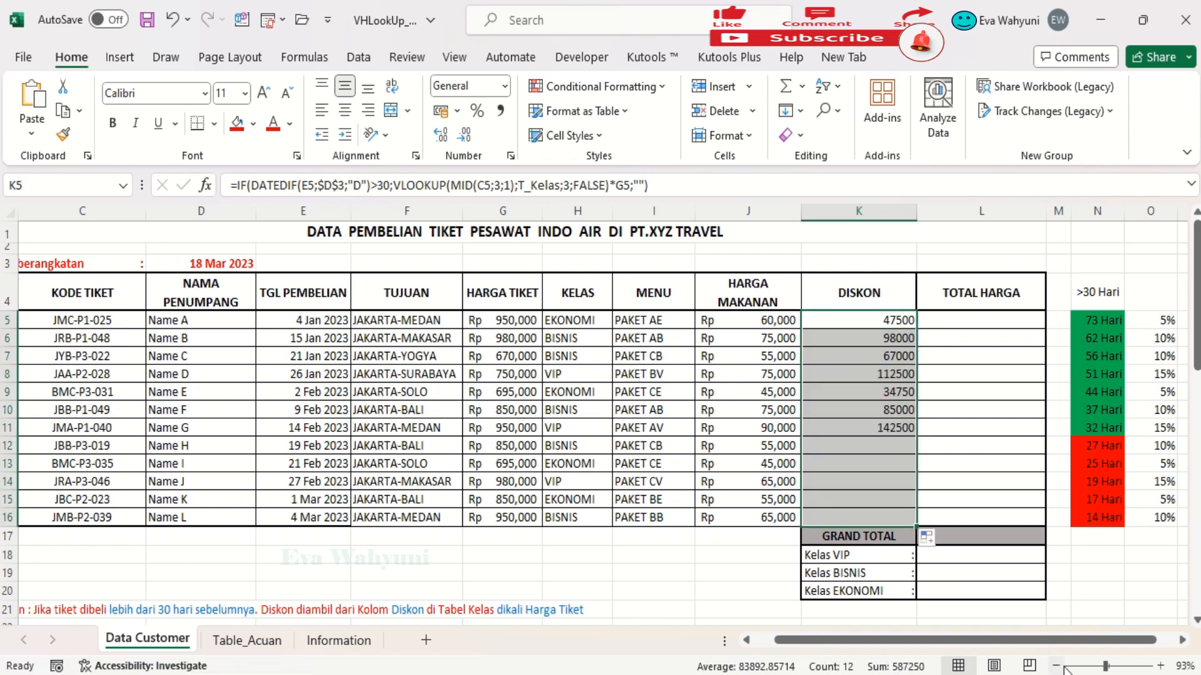
Enter the helper formula =G5*O5 in cell P5.
{"action": "left_click_drag", "start_coordinate": [1092, 641], "coordinate": [1111, 647]}
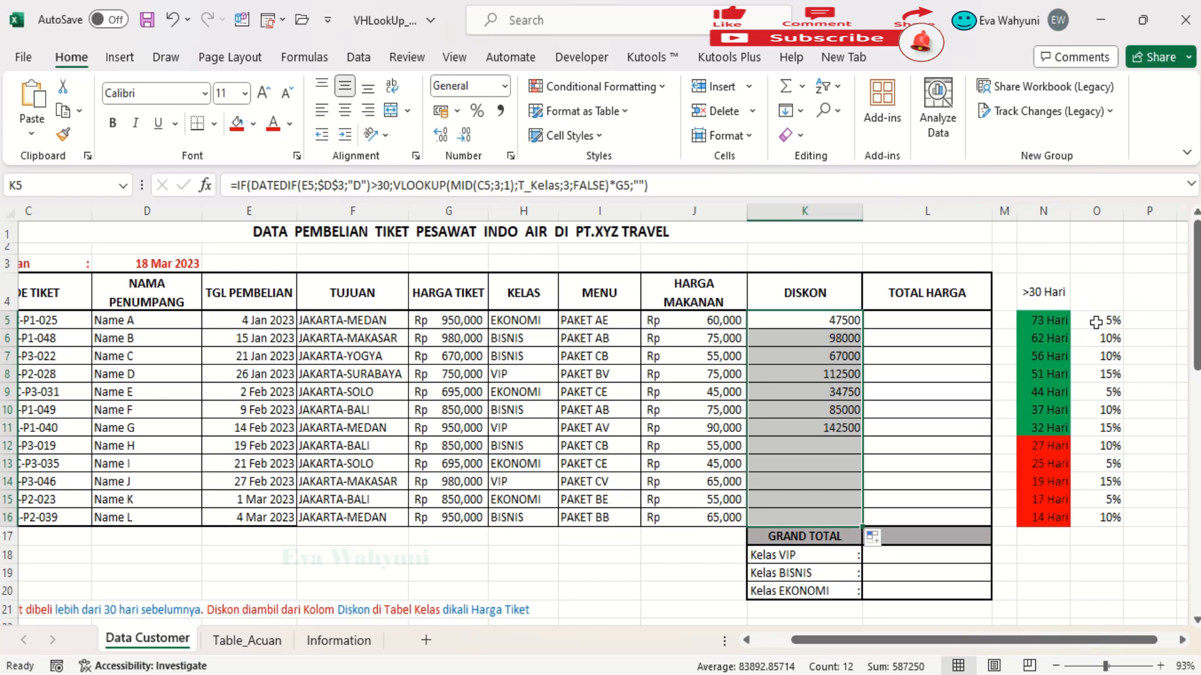
{"action": "left_click", "coordinate": [1142, 326]}
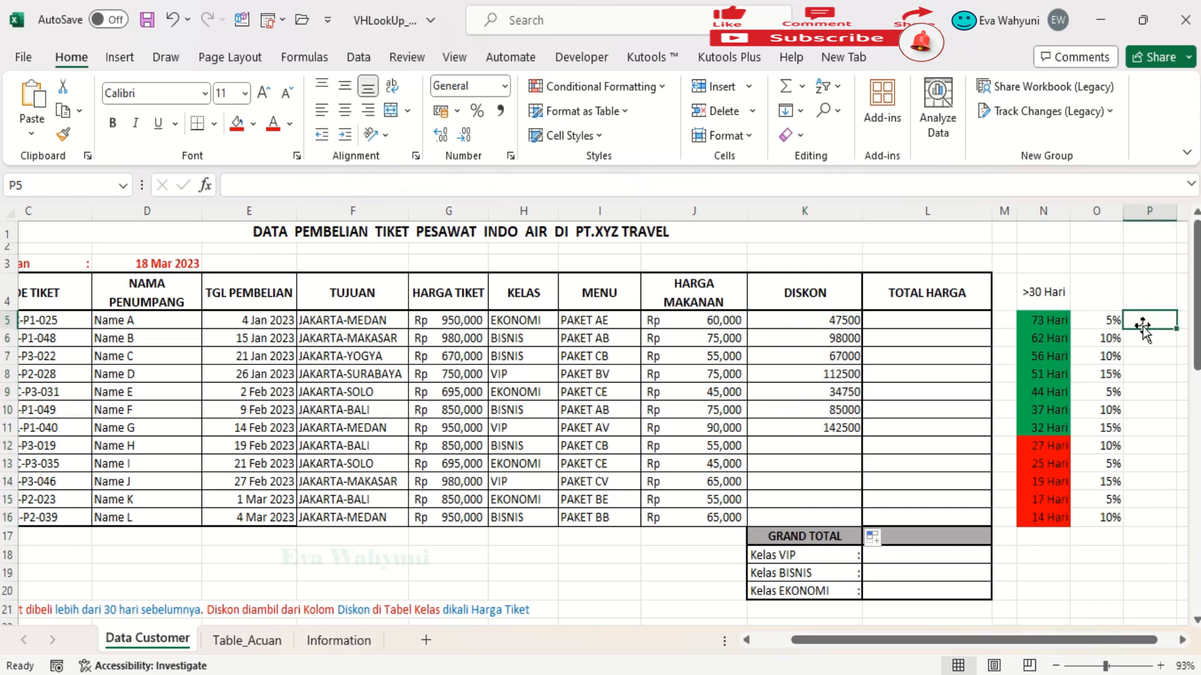
{"action": "type", "text": "="}
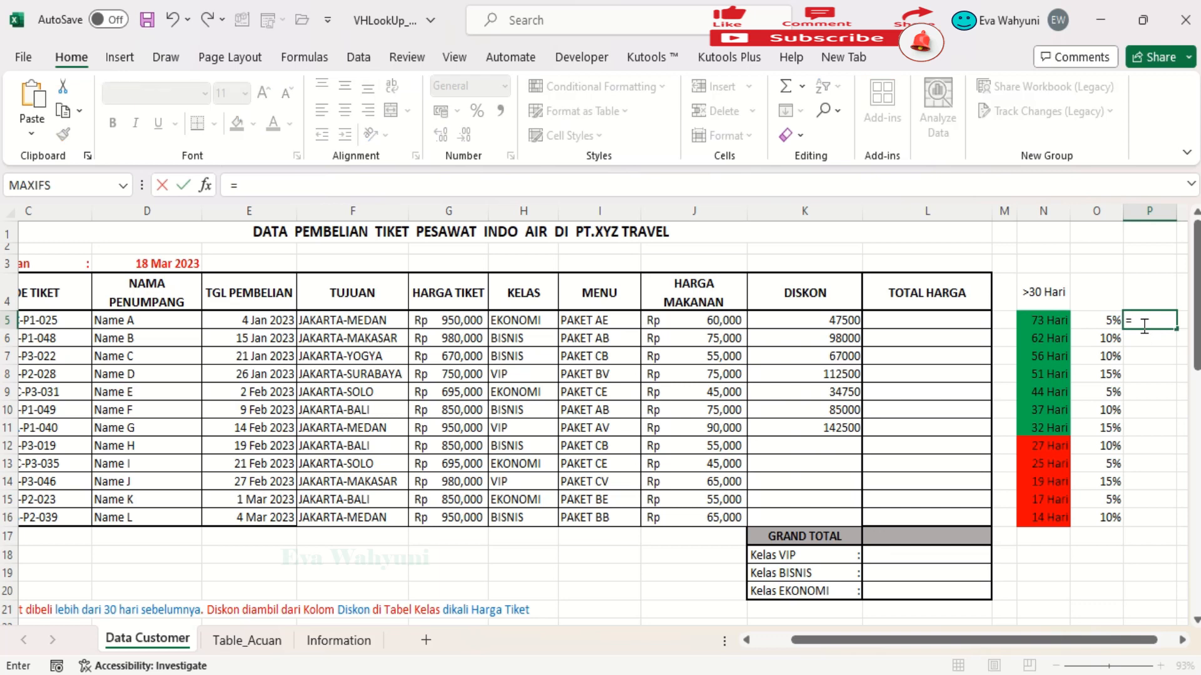
{"action": "left_click", "coordinate": [471, 319]}
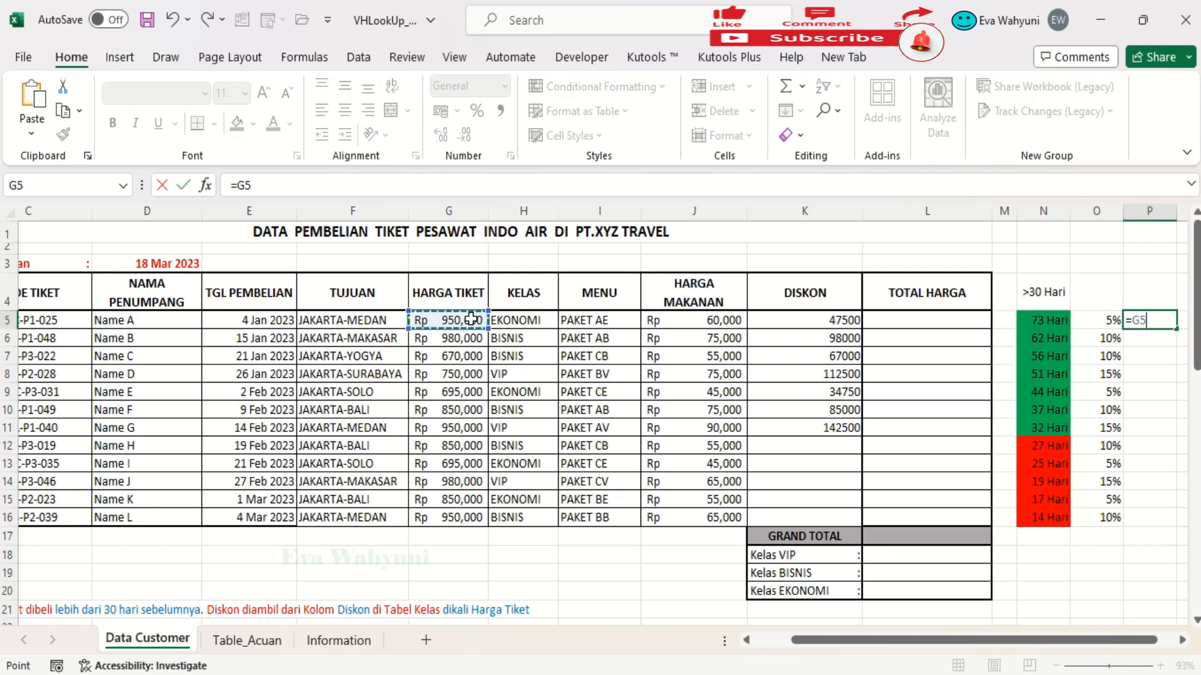
{"action": "type", "text": "*"}
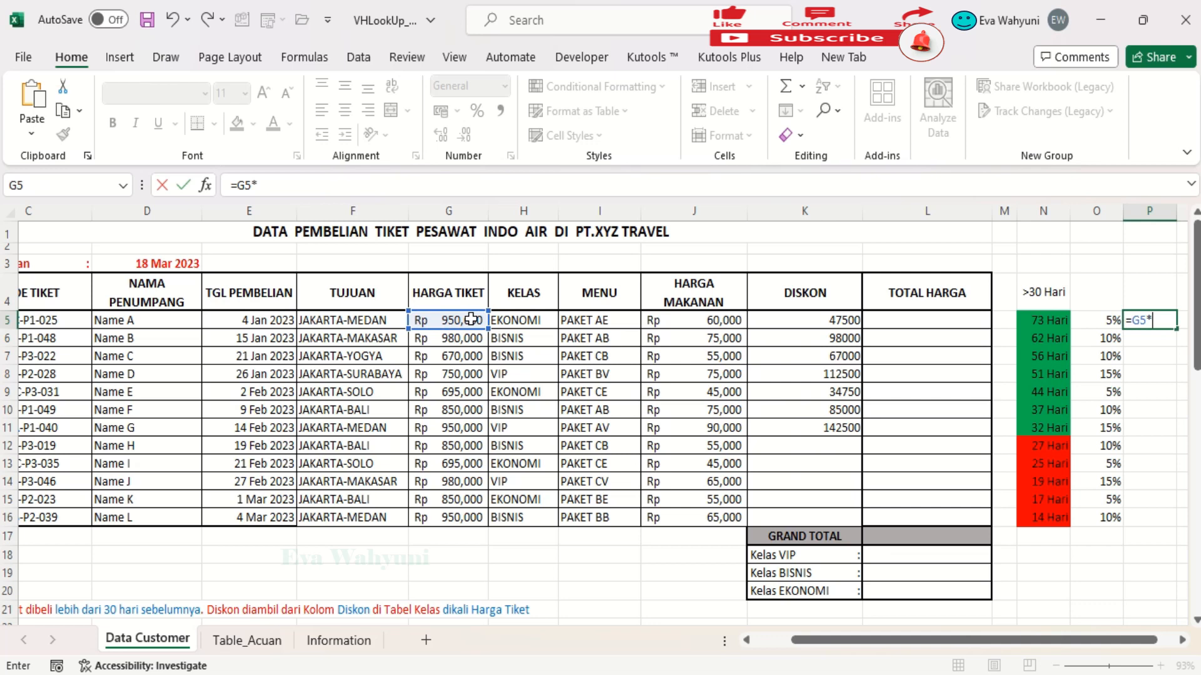
{"action": "left_click", "coordinate": [1098, 322]}
{"action": "key", "text": "Return"}
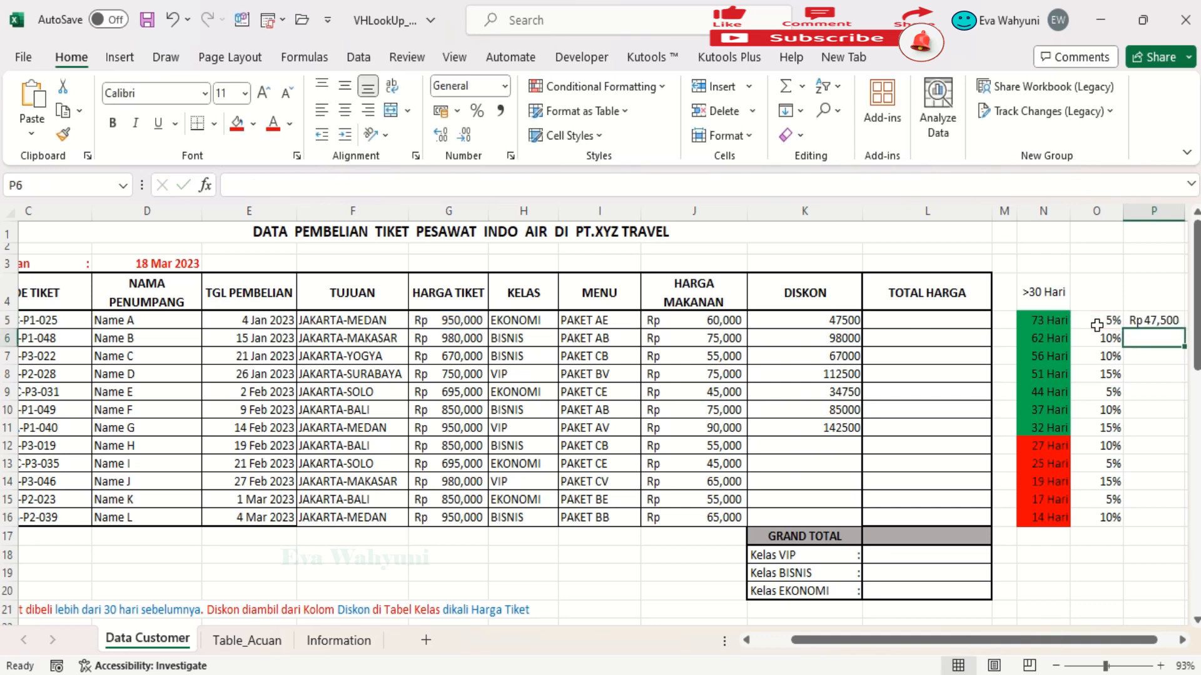
Fill the P5 helper formula down to P16 and widen column P so every amount fits.
{"action": "left_click", "coordinate": [1166, 320]}
{"action": "left_click_drag", "start_coordinate": [1184, 329], "coordinate": [1179, 524]}
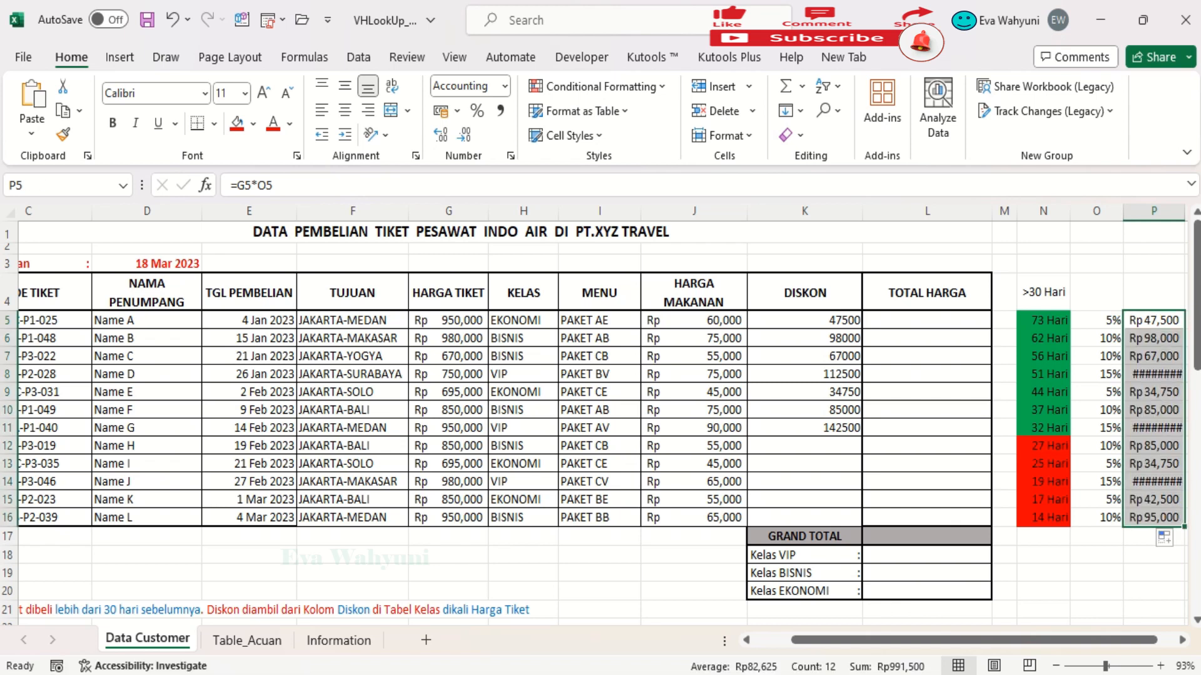
{"action": "left_click_drag", "start_coordinate": [1150, 640], "coordinate": [1166, 640]}
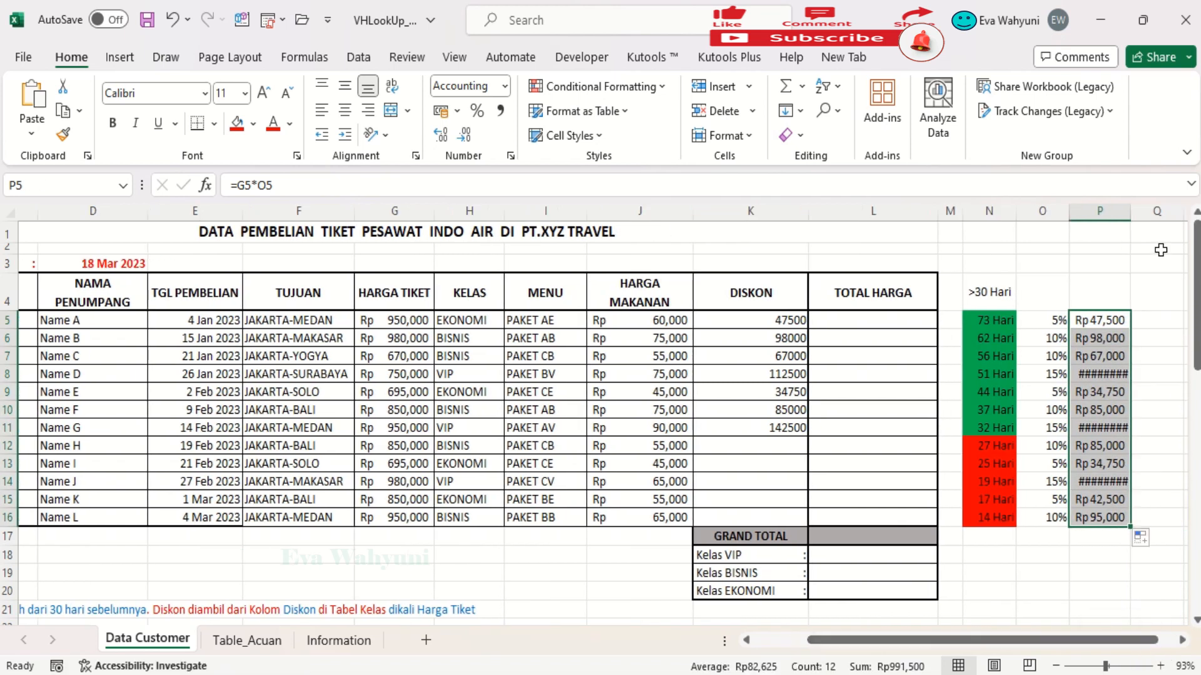
{"action": "left_click_drag", "start_coordinate": [1135, 217], "coordinate": [1156, 217]}
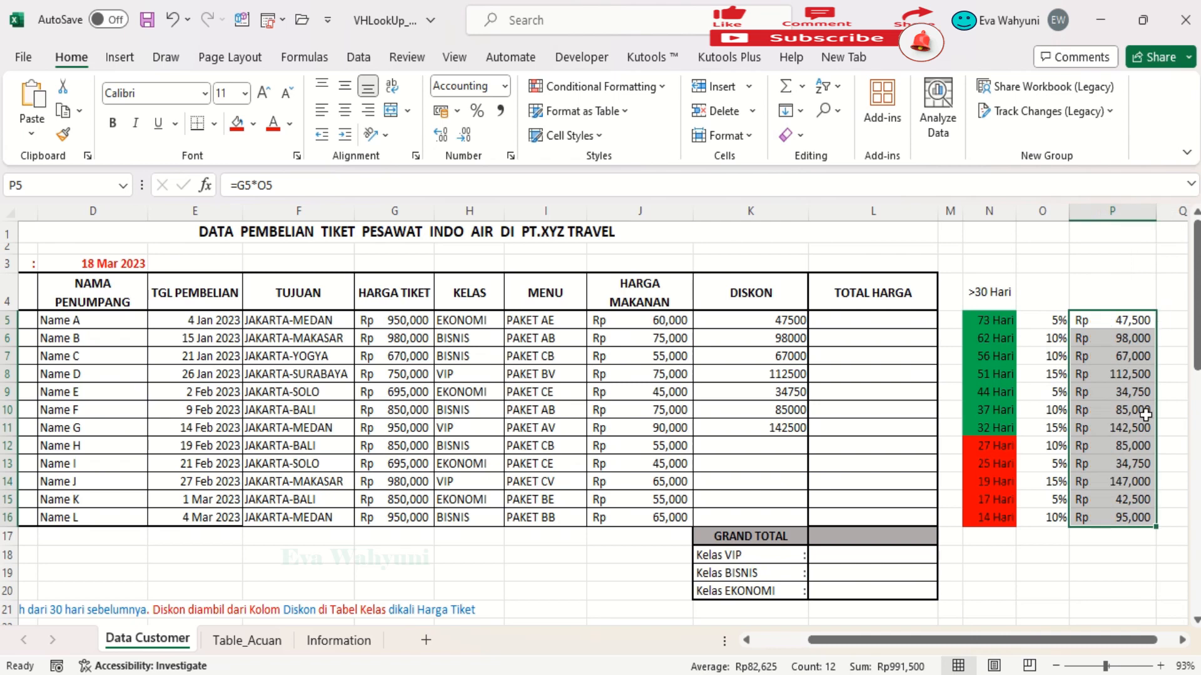
Fill helper cells P12:P16 with red and P5:P11 with green.
{"action": "left_click_drag", "start_coordinate": [998, 446], "coordinate": [1135, 517]}
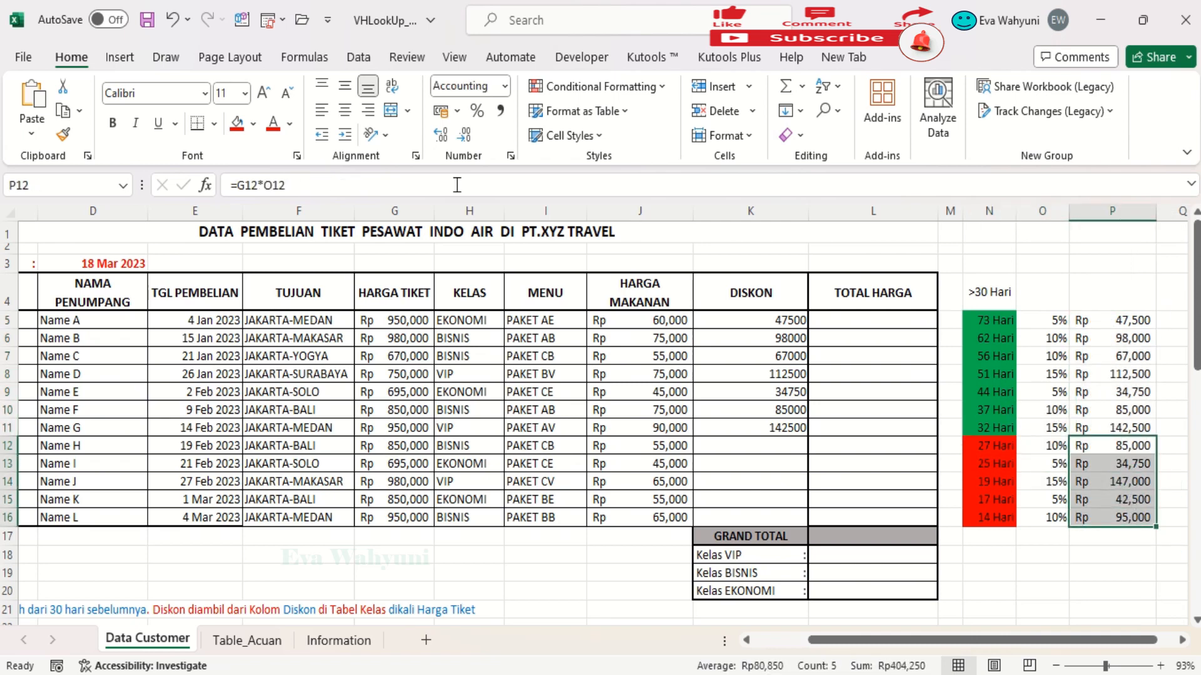
{"action": "left_click", "coordinate": [237, 123]}
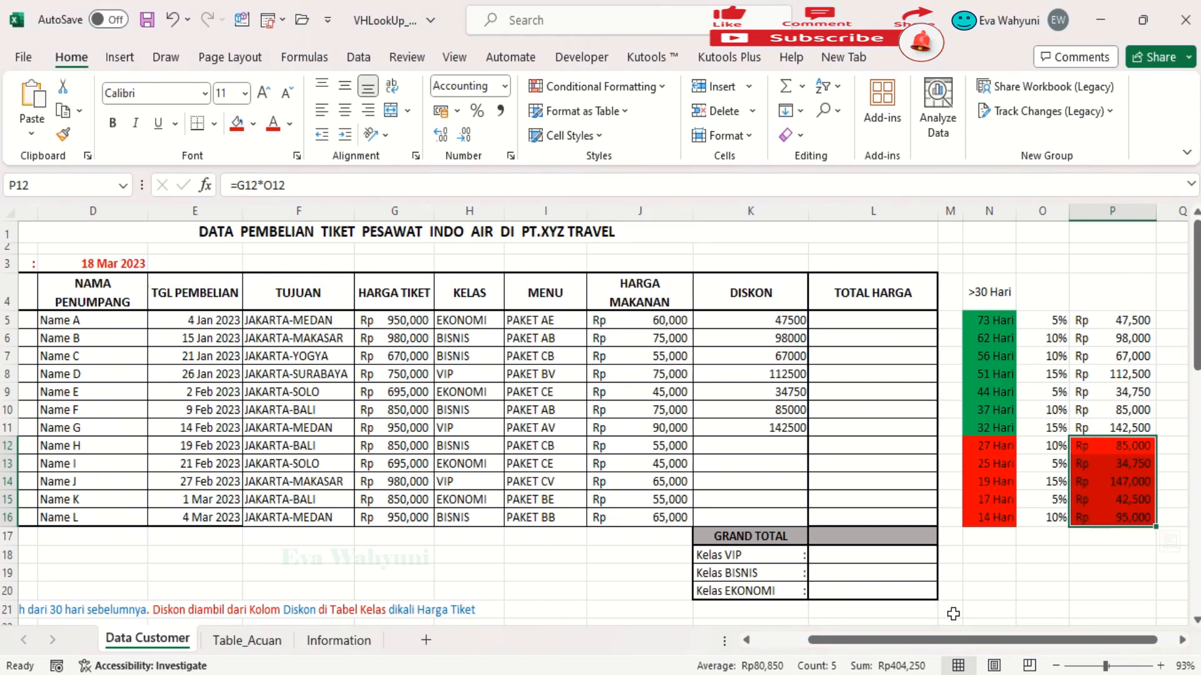
{"action": "left_click_drag", "start_coordinate": [983, 649], "coordinate": [997, 649]}
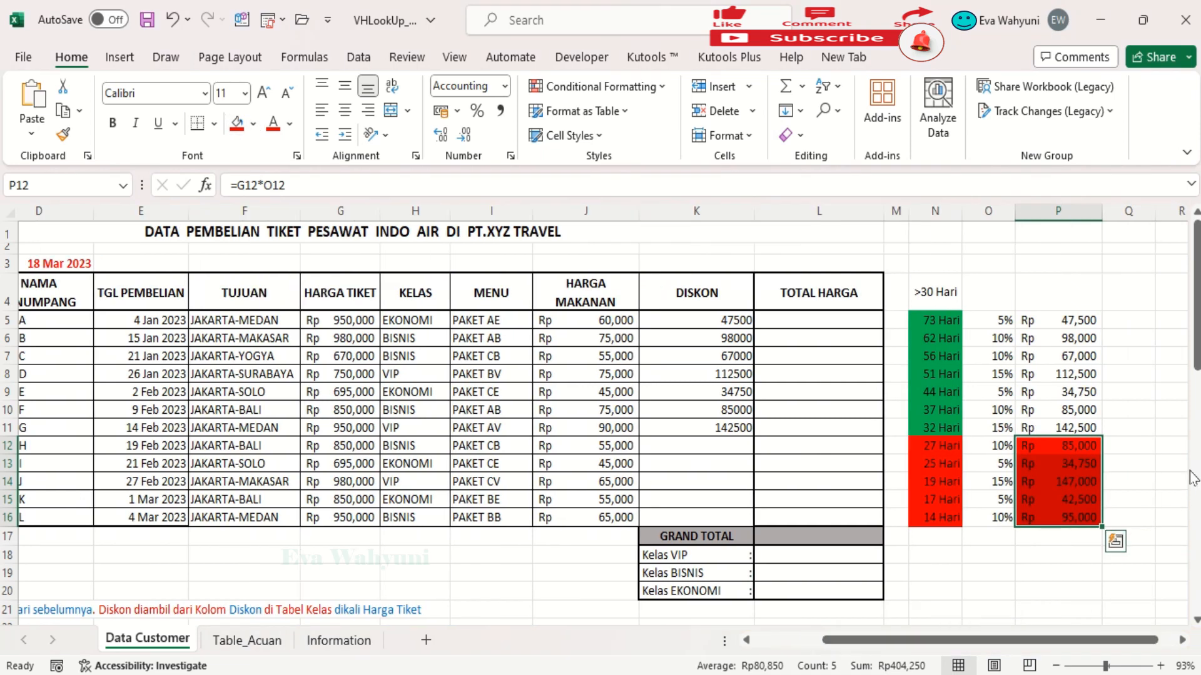
{"action": "left_click", "coordinate": [1121, 444]}
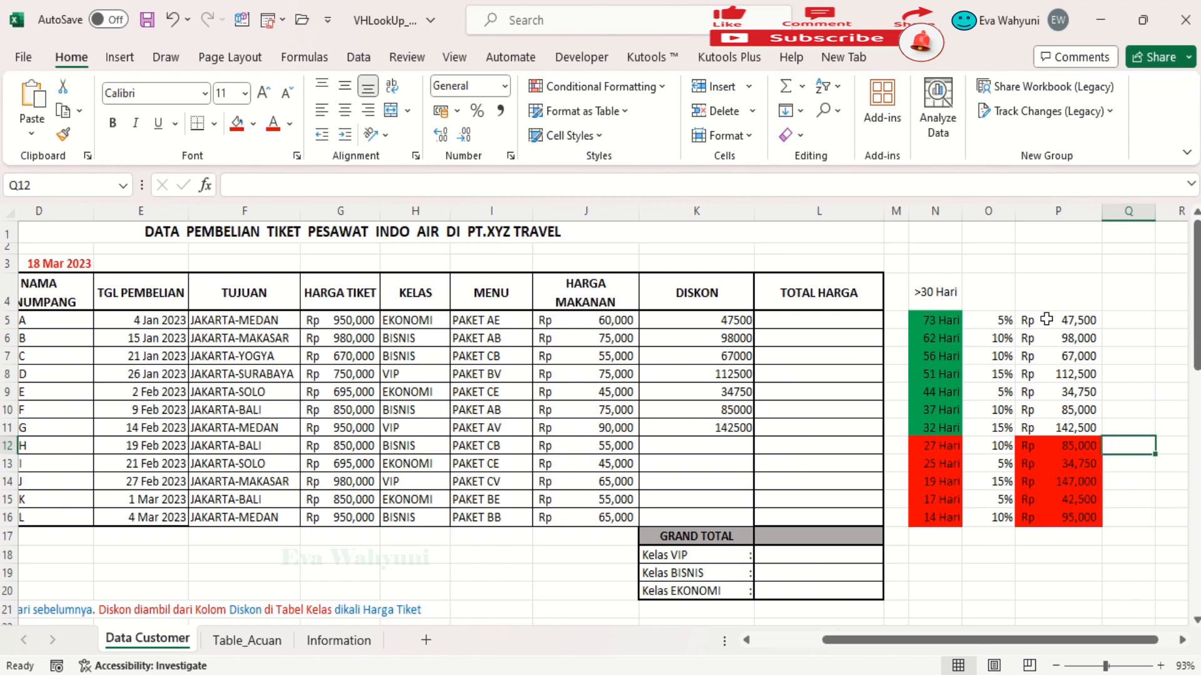
{"action": "left_click_drag", "start_coordinate": [1043, 321], "coordinate": [1057, 428]}
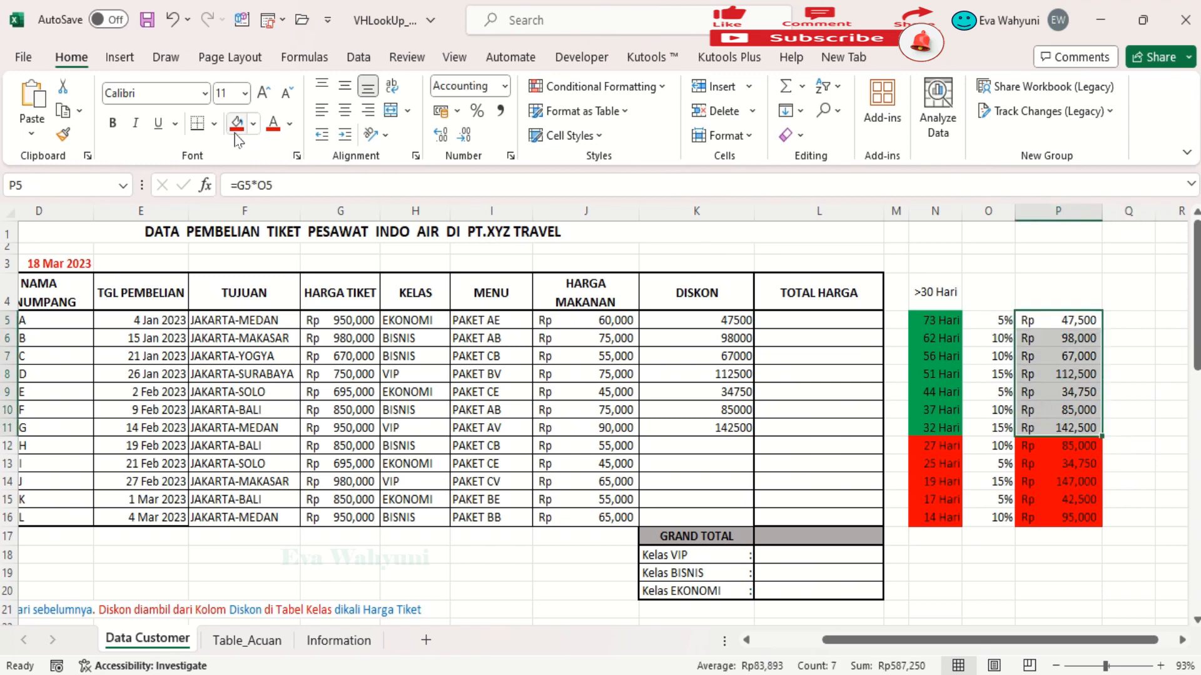
{"action": "left_click", "coordinate": [254, 123]}
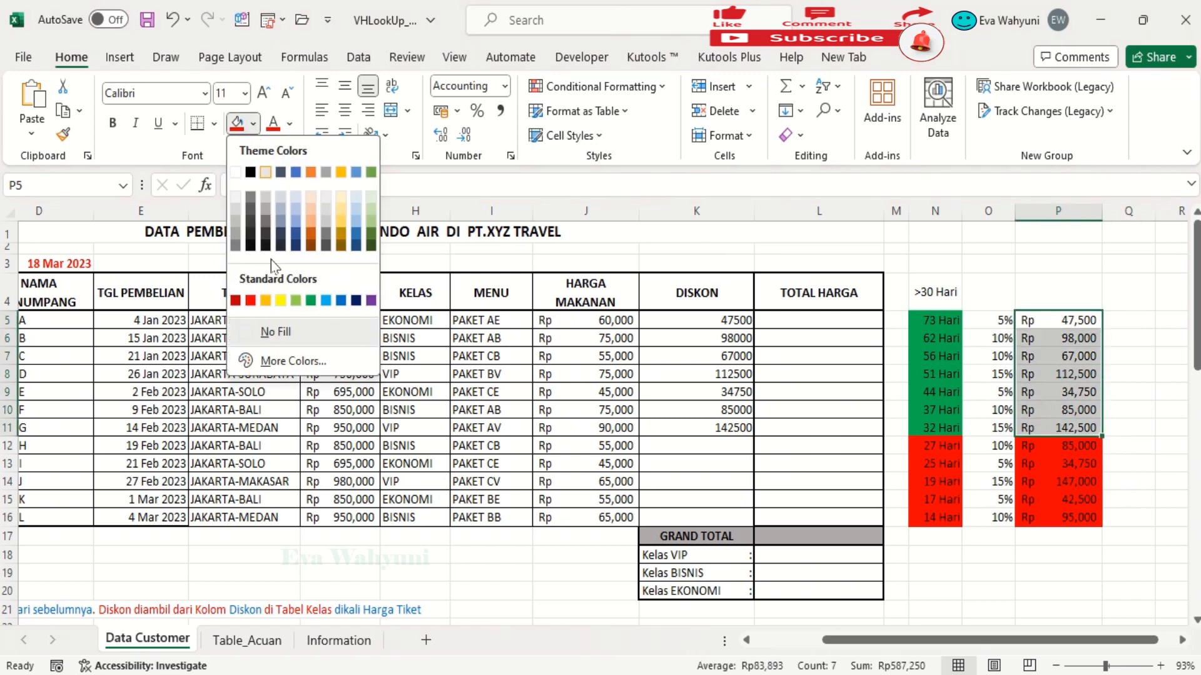
{"action": "left_click", "coordinate": [310, 301]}
Enter the note "Dapat Diskon" in cell Q5.
{"action": "left_click", "coordinate": [1127, 322]}
{"action": "type", "text": "Dap"}
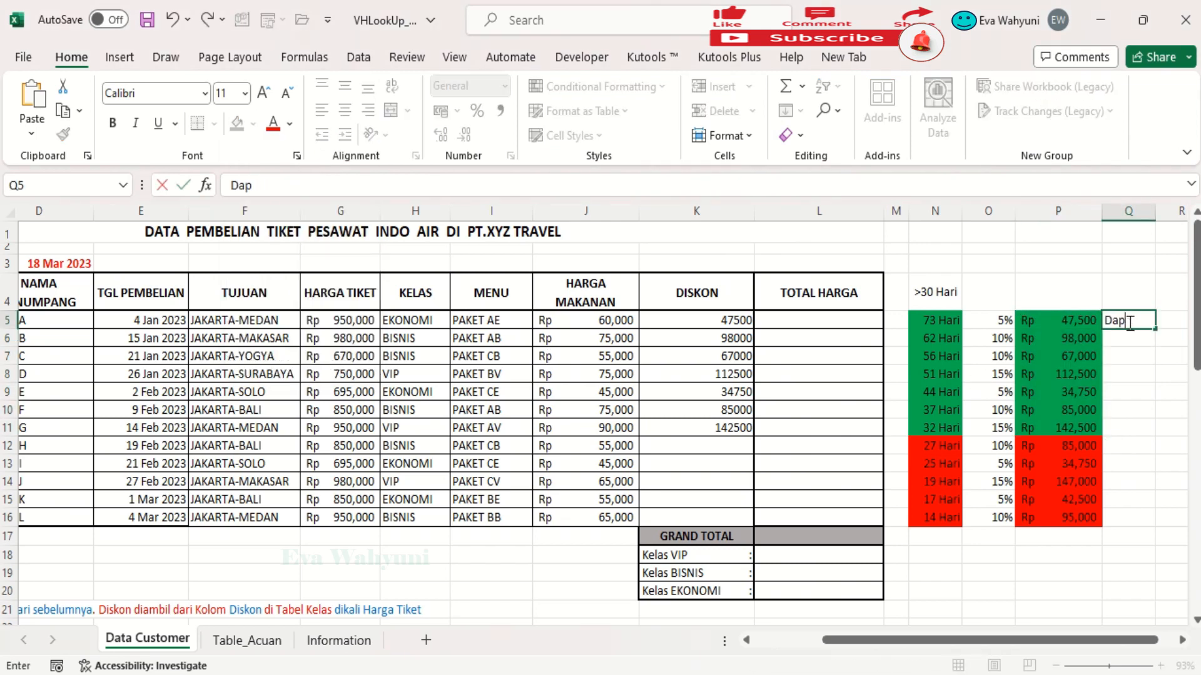
{"action": "key", "text": "BackSpace"}
{"action": "key", "text": "BackSpace"}
{"action": "key", "text": "BackSpace"}
{"action": "key", "text": "BackSpace"}
{"action": "key", "text": "BackSpace"}
{"action": "key", "text": "BackSpace"}
{"action": "key", "text": "BackSpace"}
{"action": "key", "text": "BackSpace"}
{"action": "type", "text": "ap"}
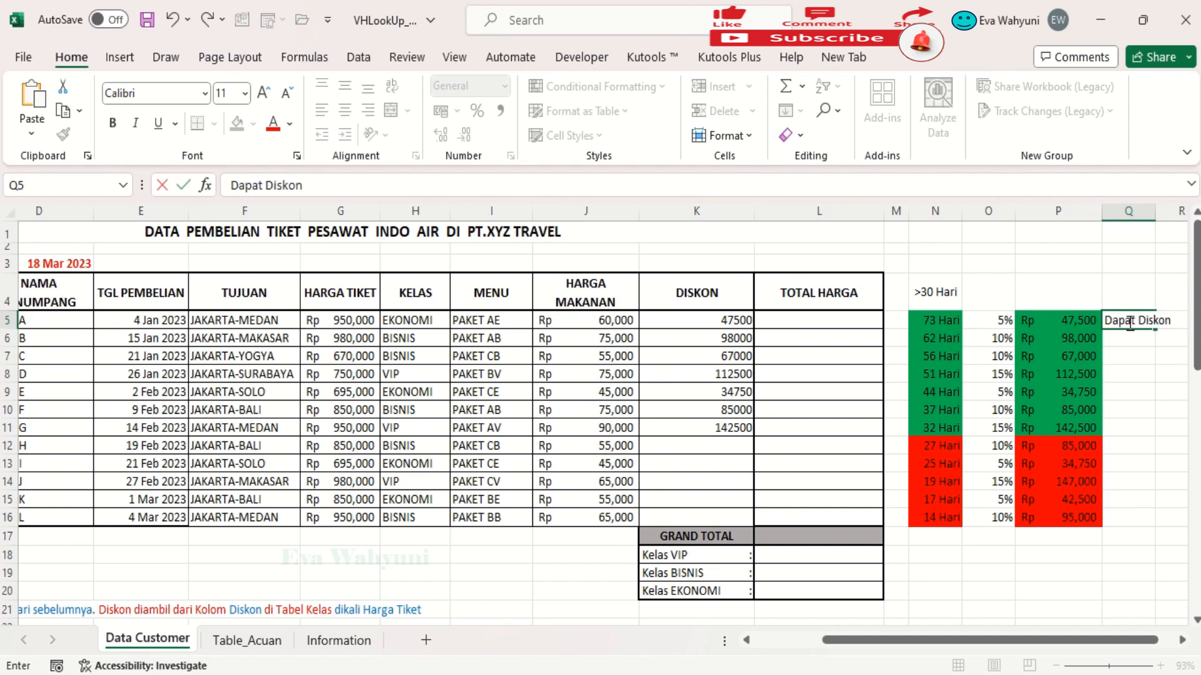
{"action": "key", "text": "Return"}
Copy the Q5 note down to Q11 and fit column Q's width to its text.
{"action": "left_click", "coordinate": [1129, 322]}
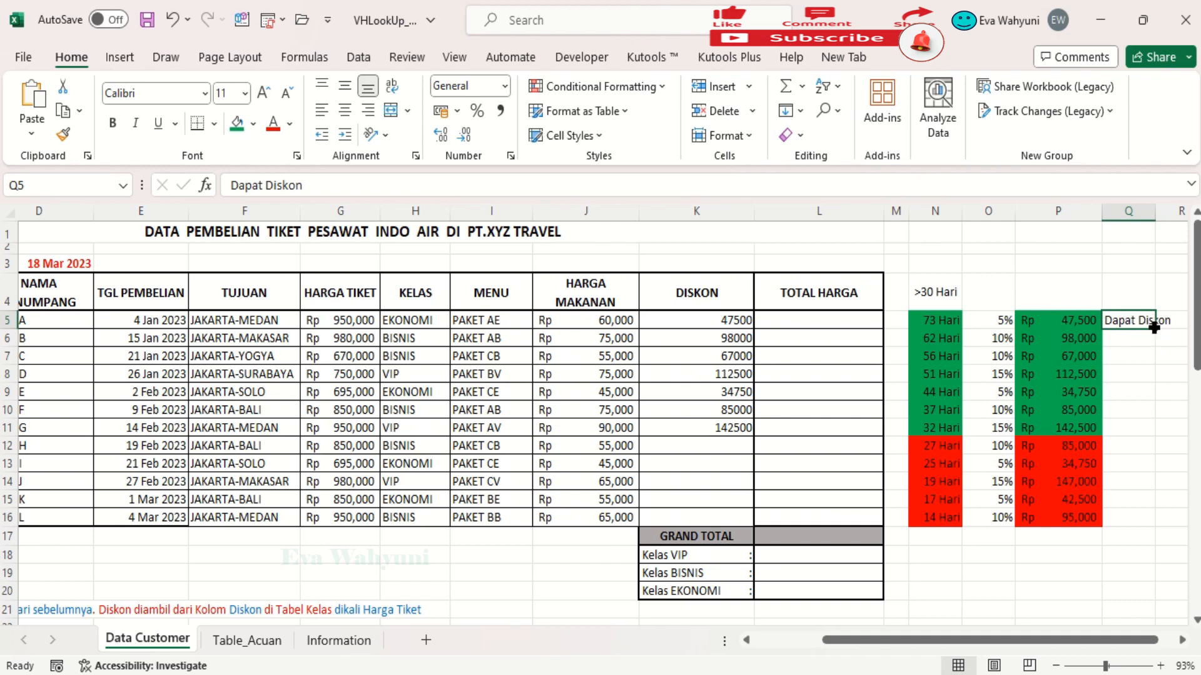
{"action": "left_click_drag", "start_coordinate": [1154, 327], "coordinate": [1152, 431]}
{"action": "double_click", "coordinate": [1155, 211]}
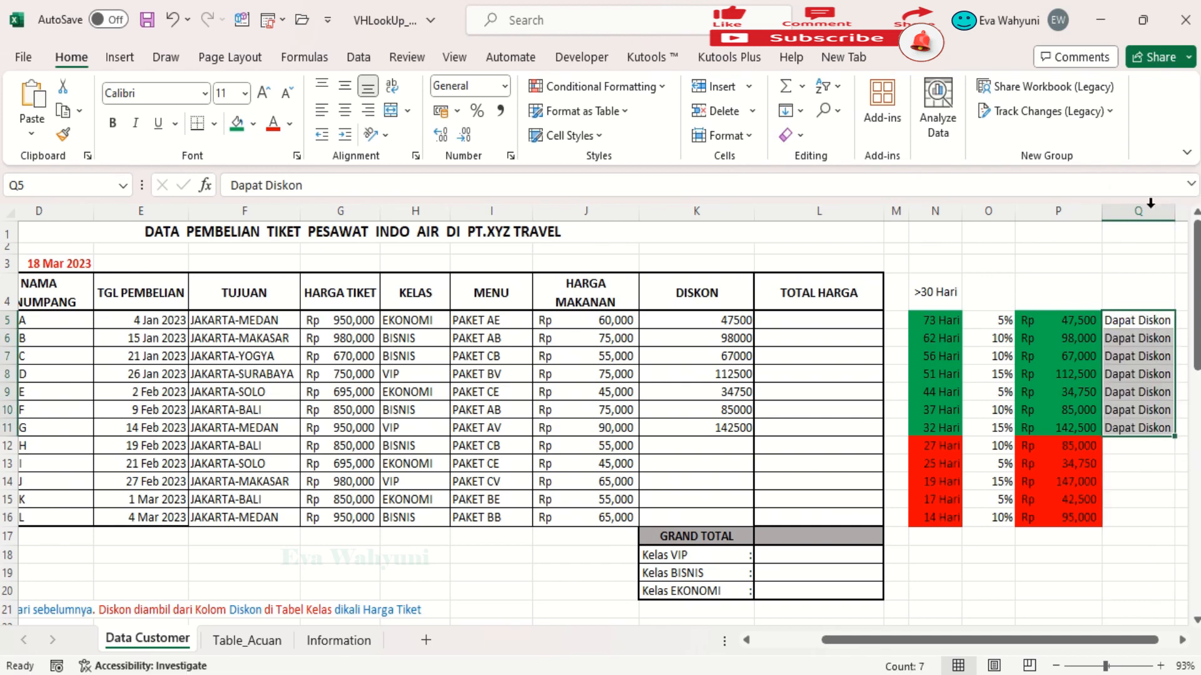
Enter the note "Tdak Dapat Diskon" in Q12 and copy it down to Q16.
{"action": "left_click", "coordinate": [1126, 447]}
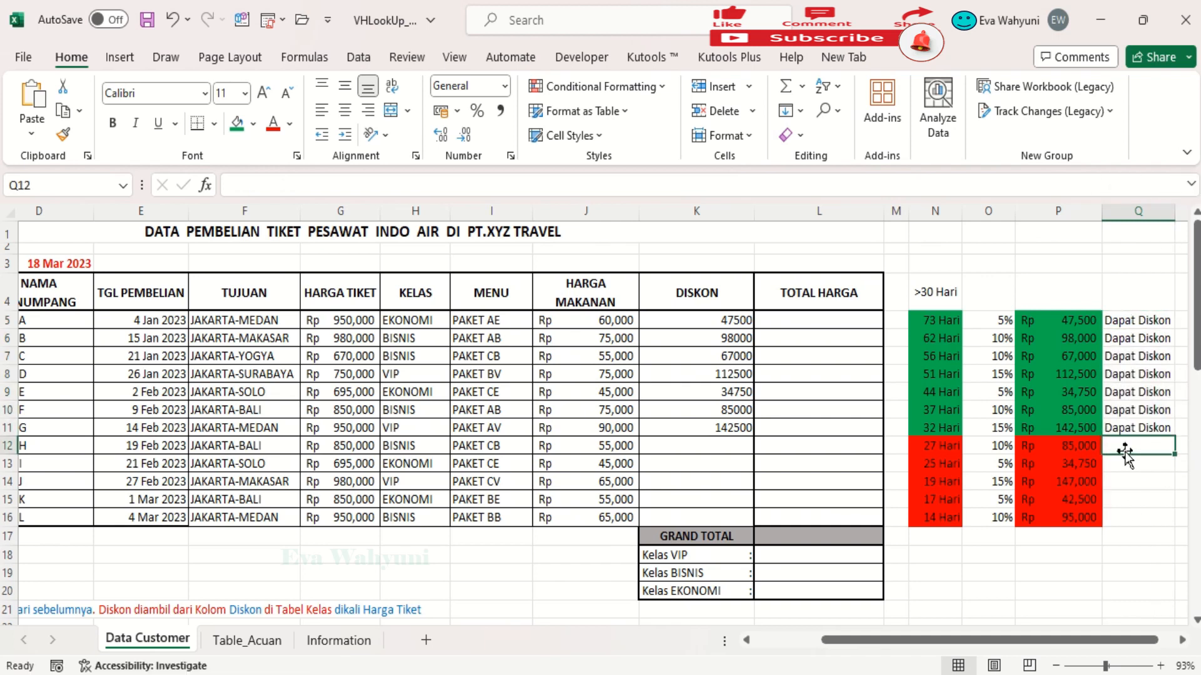
{"action": "type", "text": "Tdak"}
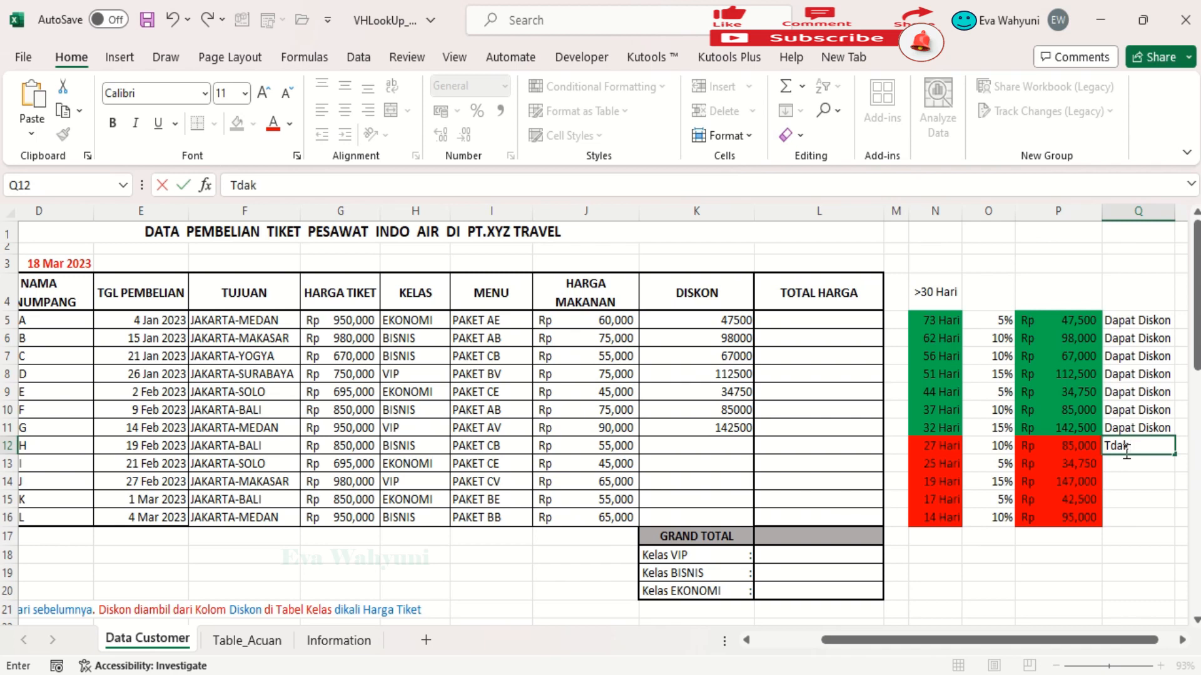
{"action": "type", "text": " Dapat Di"}
{"action": "type", "text": "skon"}
{"action": "key", "text": "Return"}
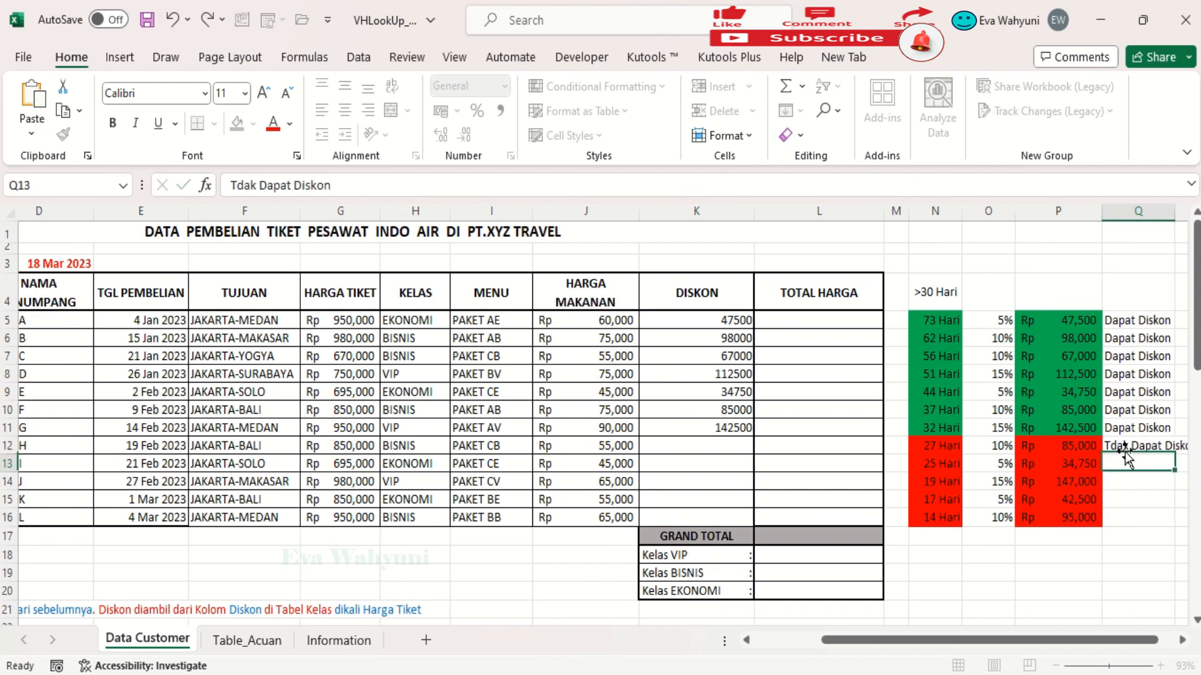
{"action": "left_click", "coordinate": [1150, 432]}
{"action": "left_click", "coordinate": [1167, 451]}
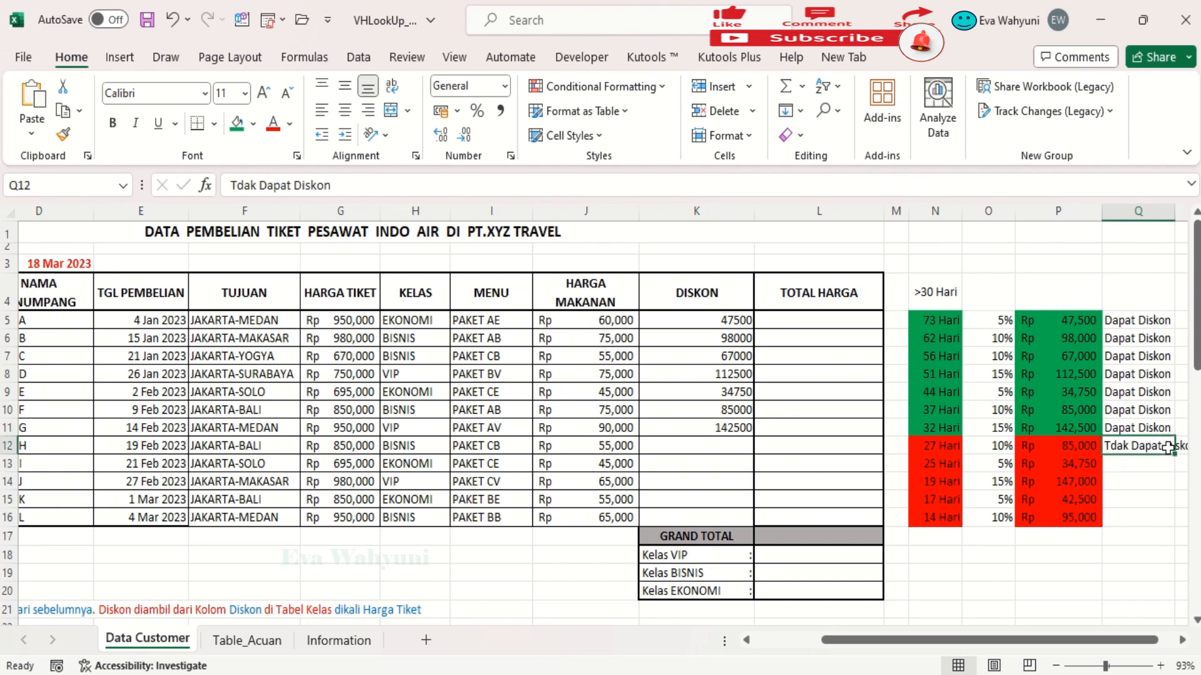
{"action": "left_click_drag", "start_coordinate": [1177, 458], "coordinate": [1170, 524]}
Fill the discount notes with red in Q12:Q16 and green in Q5:Q11.
{"action": "left_click_drag", "start_coordinate": [1059, 454], "coordinate": [1126, 519]}
{"action": "left_click", "coordinate": [255, 129]}
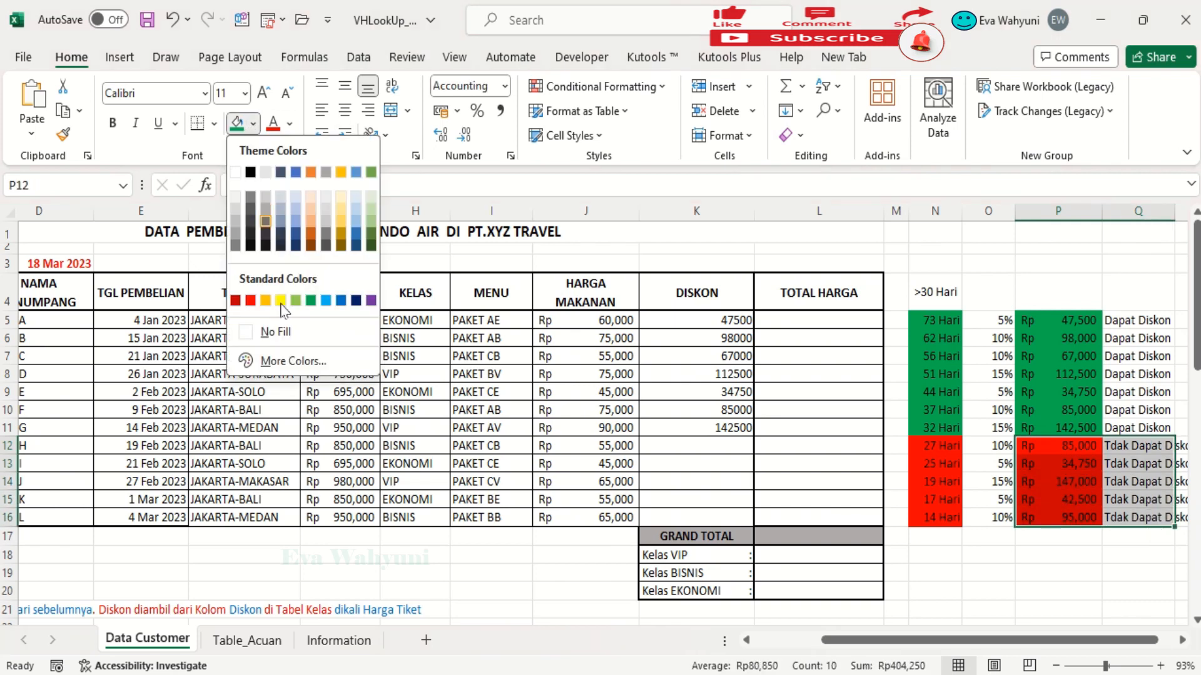
{"action": "left_click", "coordinate": [254, 302]}
{"action": "left_click_drag", "start_coordinate": [1136, 321], "coordinate": [1144, 429]}
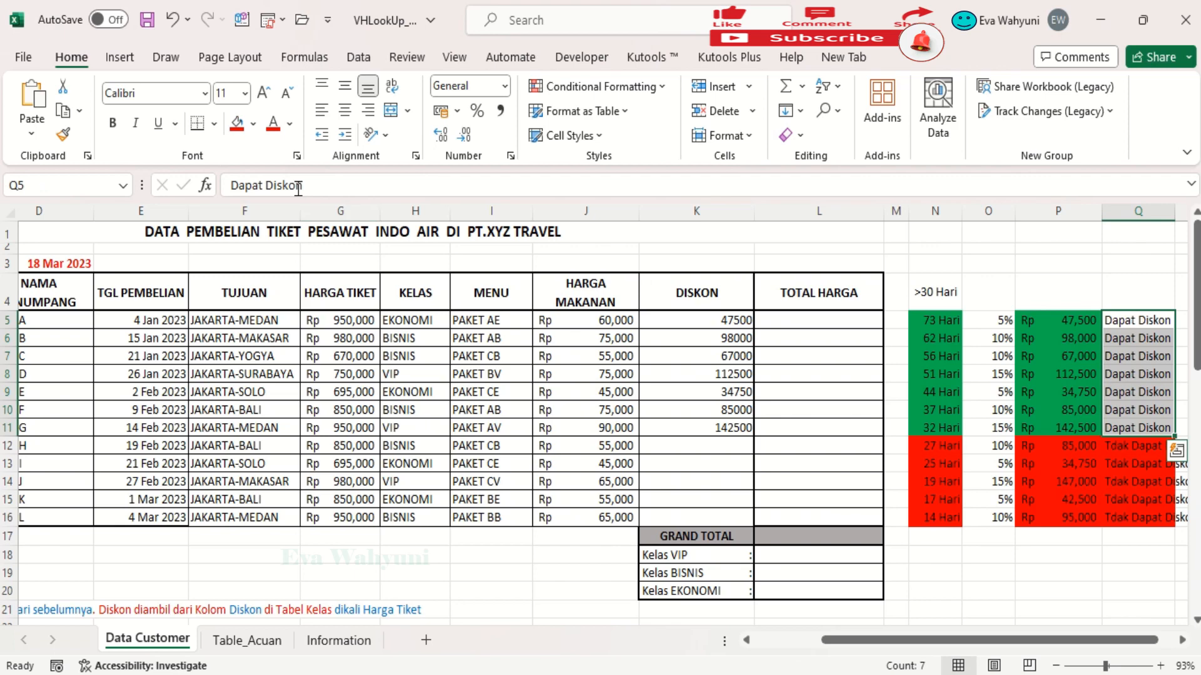
{"action": "left_click", "coordinate": [254, 123]}
{"action": "left_click", "coordinate": [311, 302]}
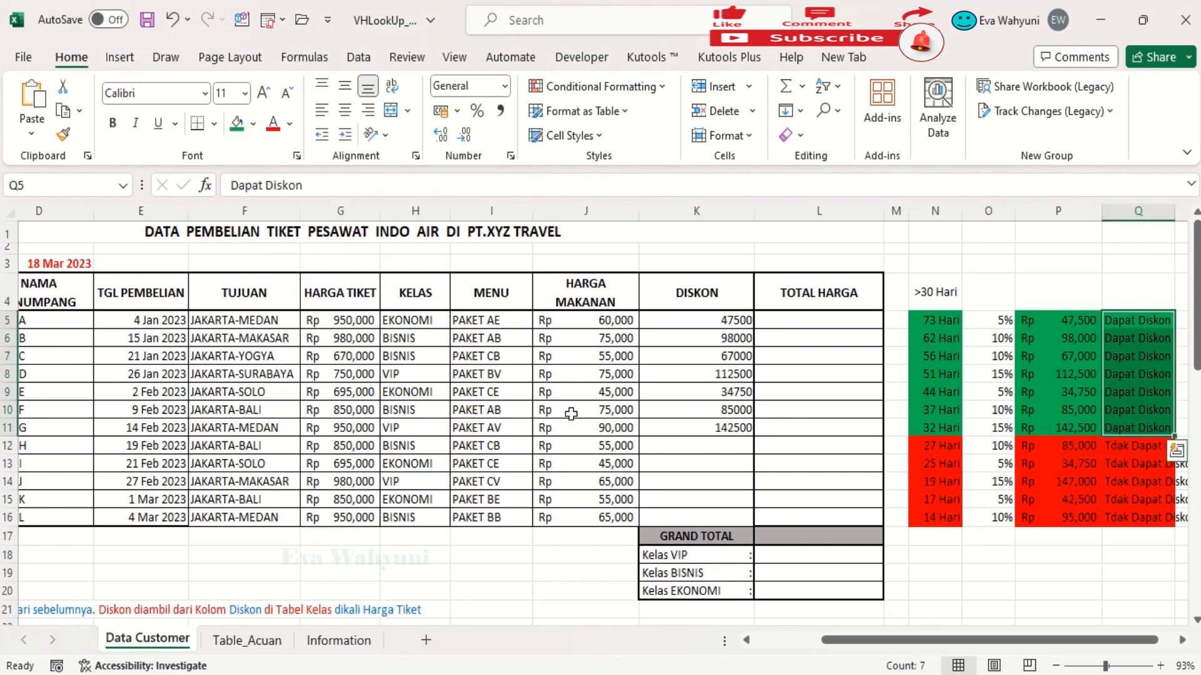
{"action": "left_click_drag", "start_coordinate": [914, 640], "coordinate": [846, 639]}
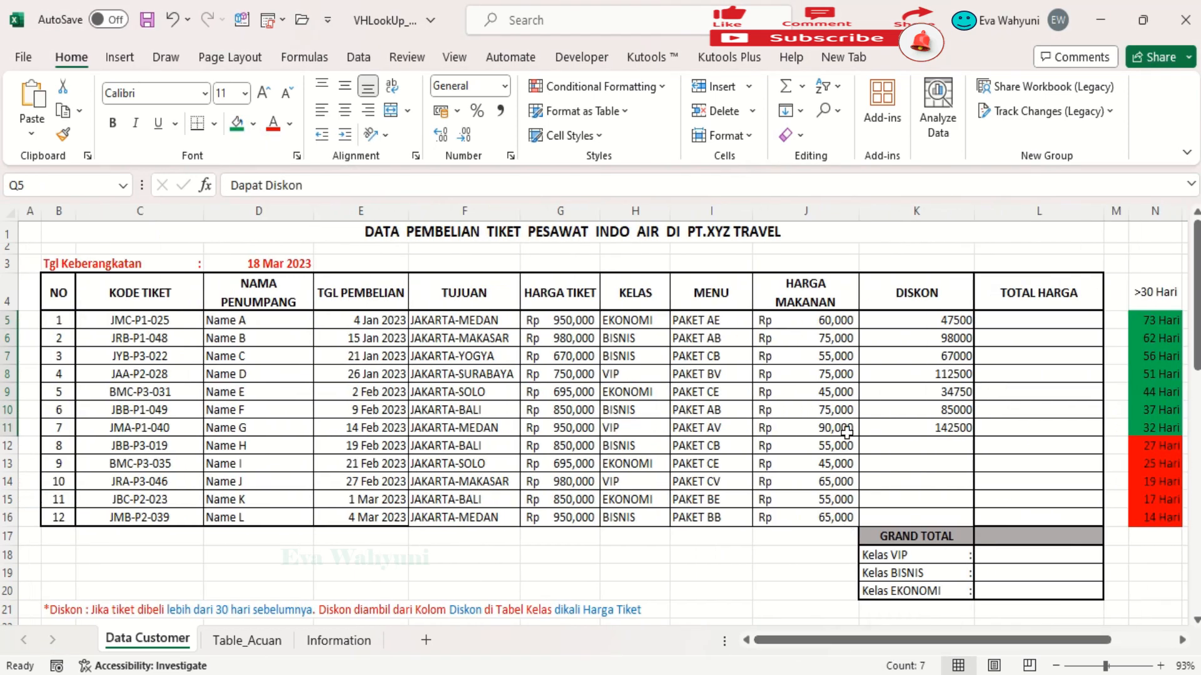
{"action": "left_click", "coordinate": [874, 321]}
{"action": "left_click", "coordinate": [256, 185]}
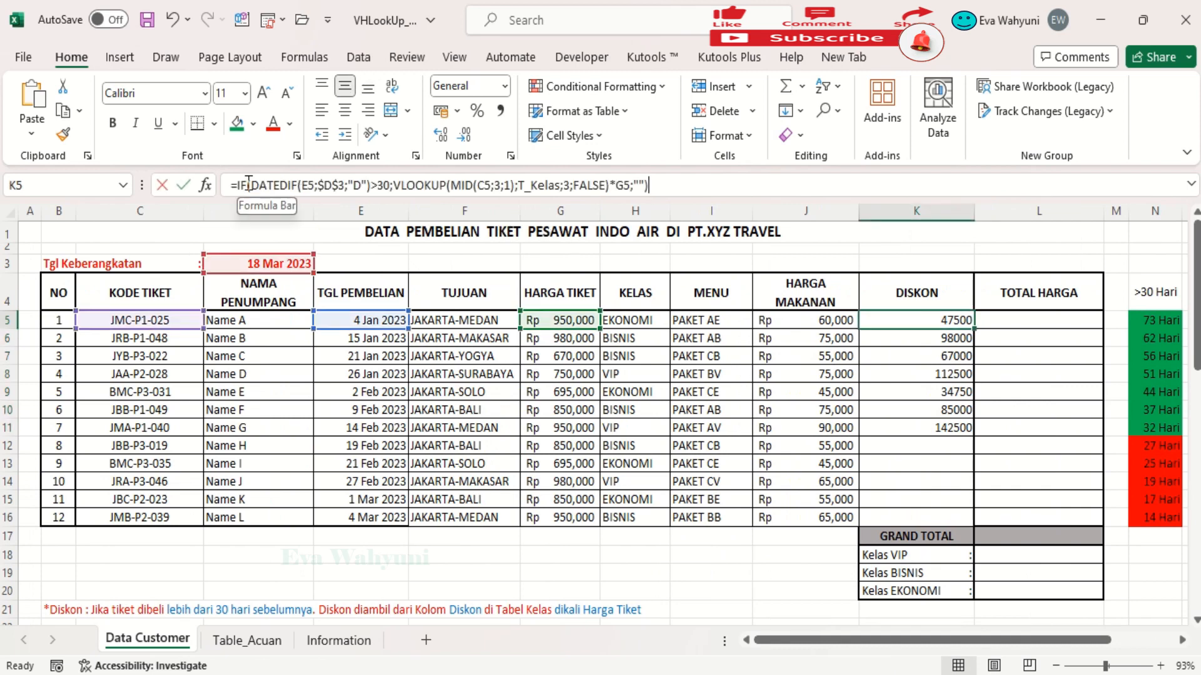
{"action": "double_click", "coordinate": [241, 185]}
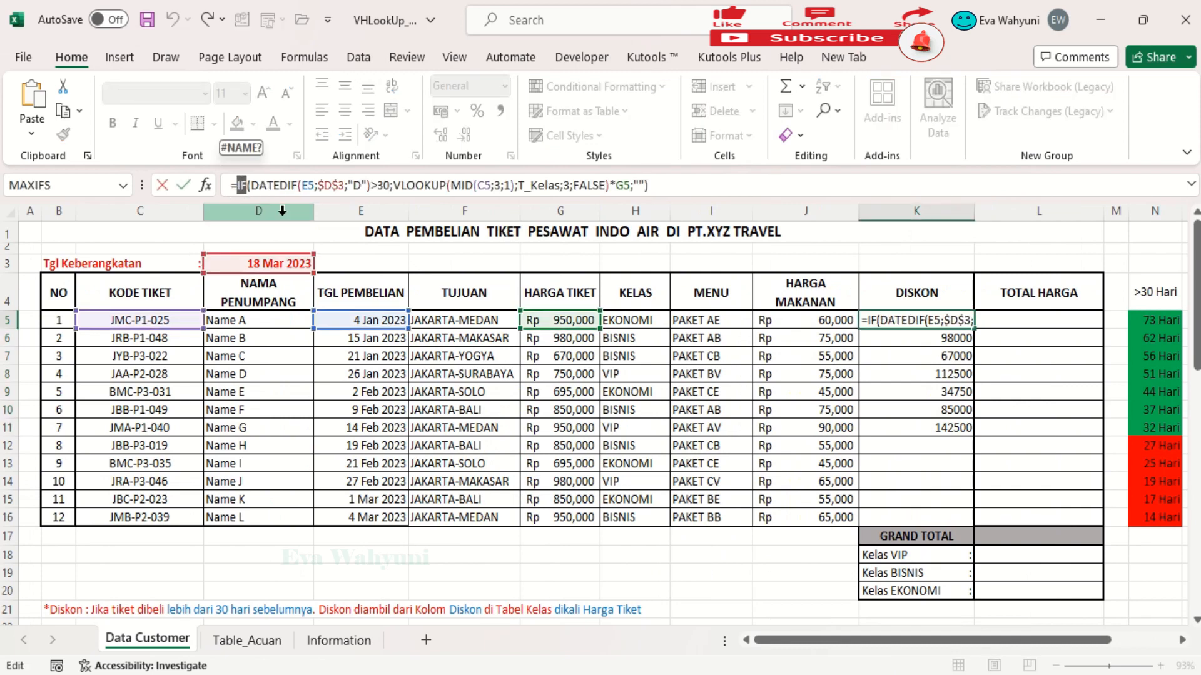
{"action": "key", "text": "Escape"}
Format the DISKON cells K5:K16 as Accounting with 0 decimal places and the Rp symbol.
{"action": "left_click_drag", "start_coordinate": [904, 326], "coordinate": [910, 518]}
{"action": "right_click", "coordinate": [910, 518]}
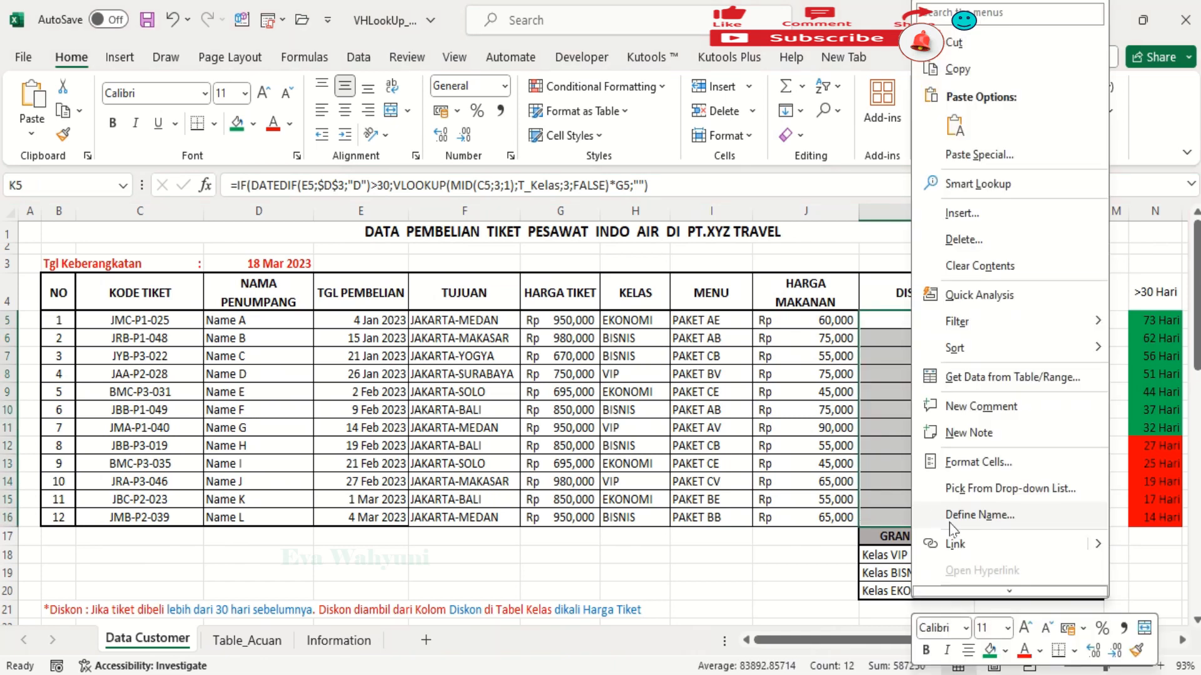
{"action": "left_click", "coordinate": [961, 467]}
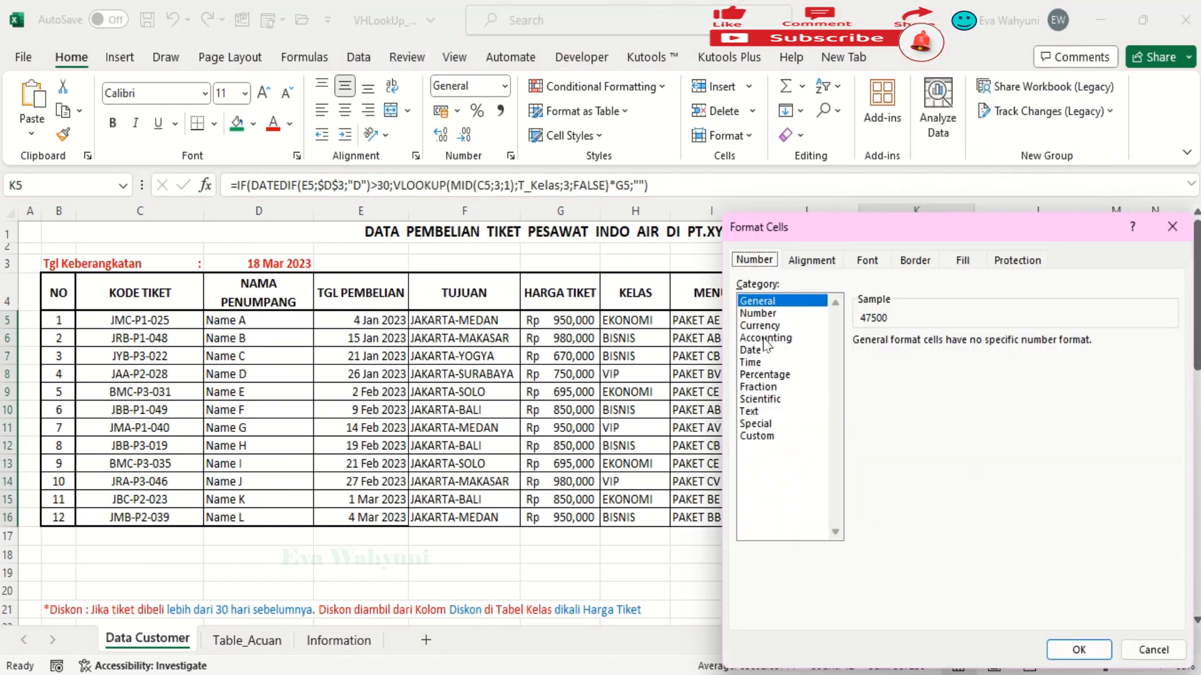
{"action": "left_click", "coordinate": [764, 339]}
{"action": "left_click", "coordinate": [973, 346]}
{"action": "left_click", "coordinate": [973, 345]}
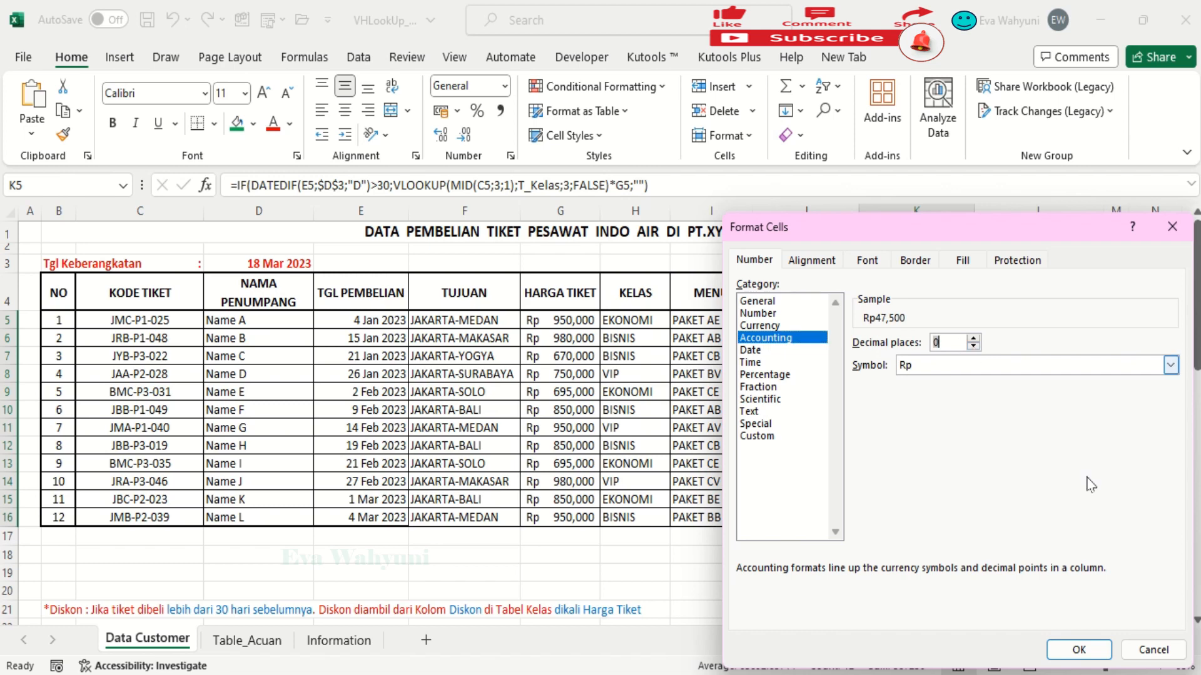
{"action": "left_click", "coordinate": [1074, 651]}
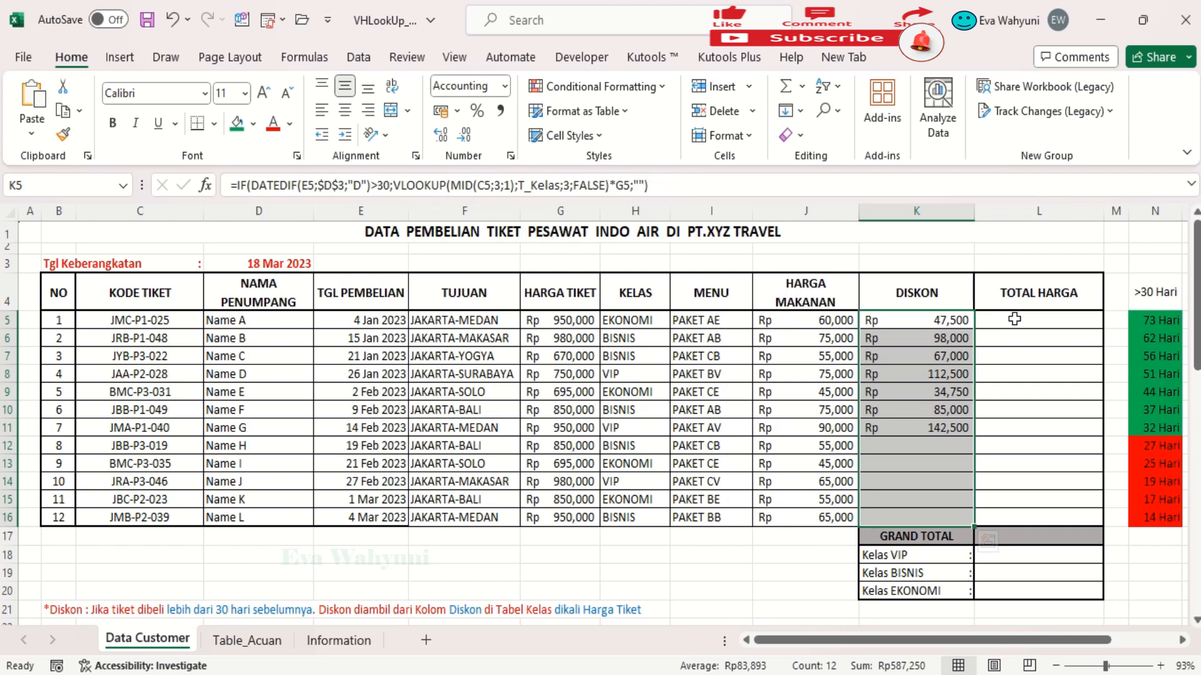
Change the value-if-false argument of the DISKON formula in K5 to 0 and copy the formula down to K16.
{"action": "left_click", "coordinate": [645, 188]}
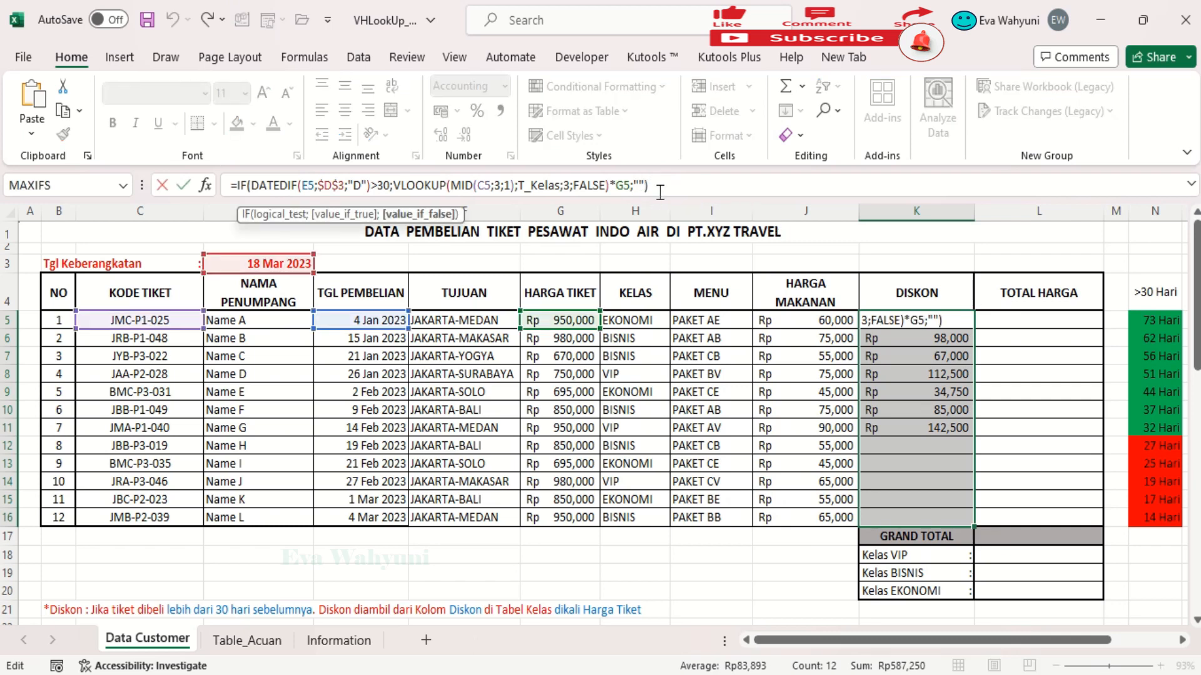
{"action": "key", "text": "BackSpace"}
{"action": "type", "text": "\"\""}
{"action": "key", "text": "Return"}
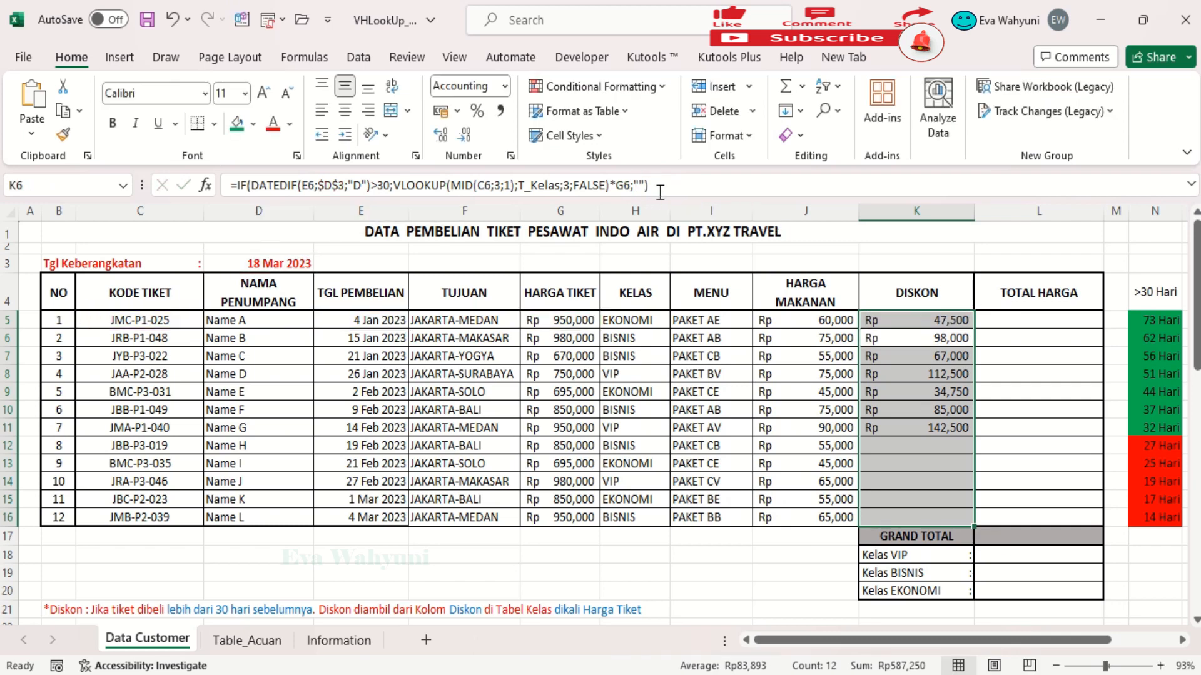
{"action": "left_click", "coordinate": [916, 319]}
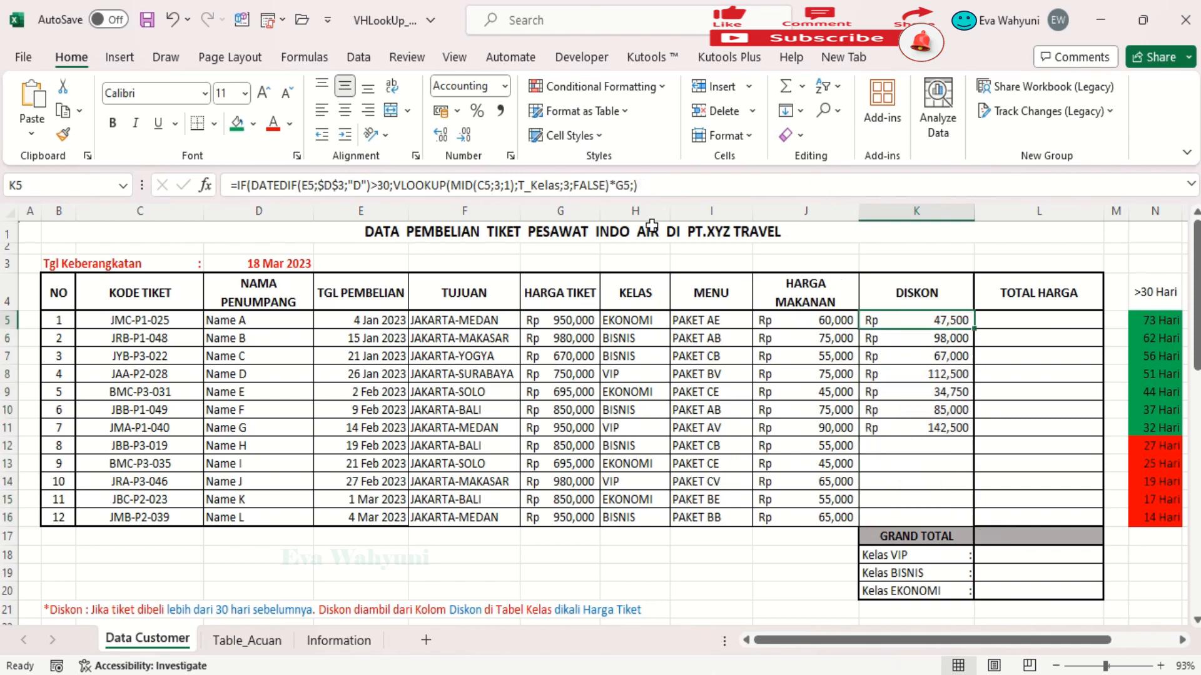
{"action": "left_click", "coordinate": [640, 185]}
{"action": "key", "text": "BackSpace"}
{"action": "key", "text": "BackSpace"}
{"action": "left_click", "coordinate": [636, 185]}
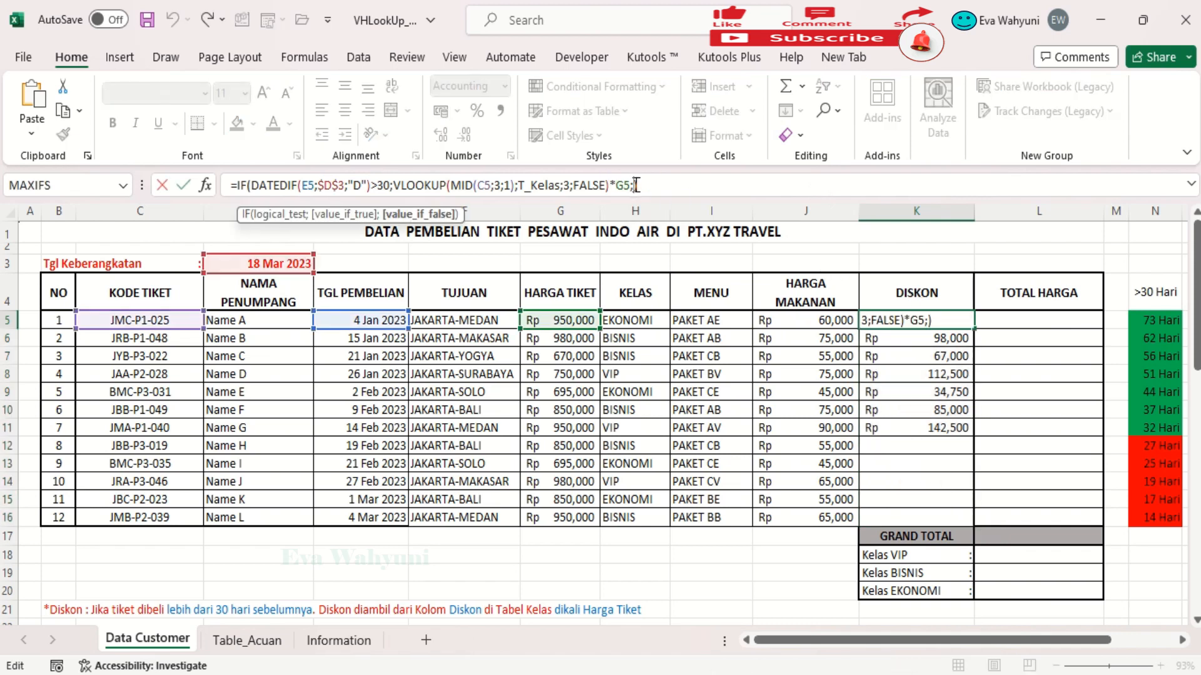
{"action": "key", "text": "Return"}
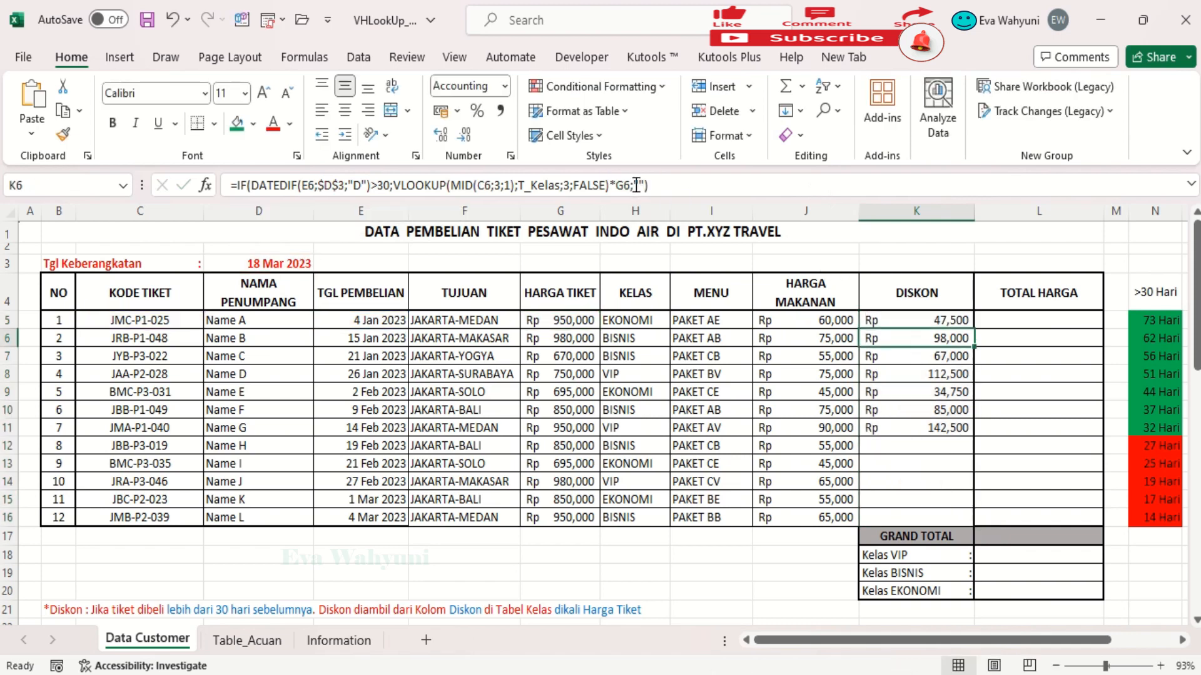
{"action": "left_click", "coordinate": [938, 320]}
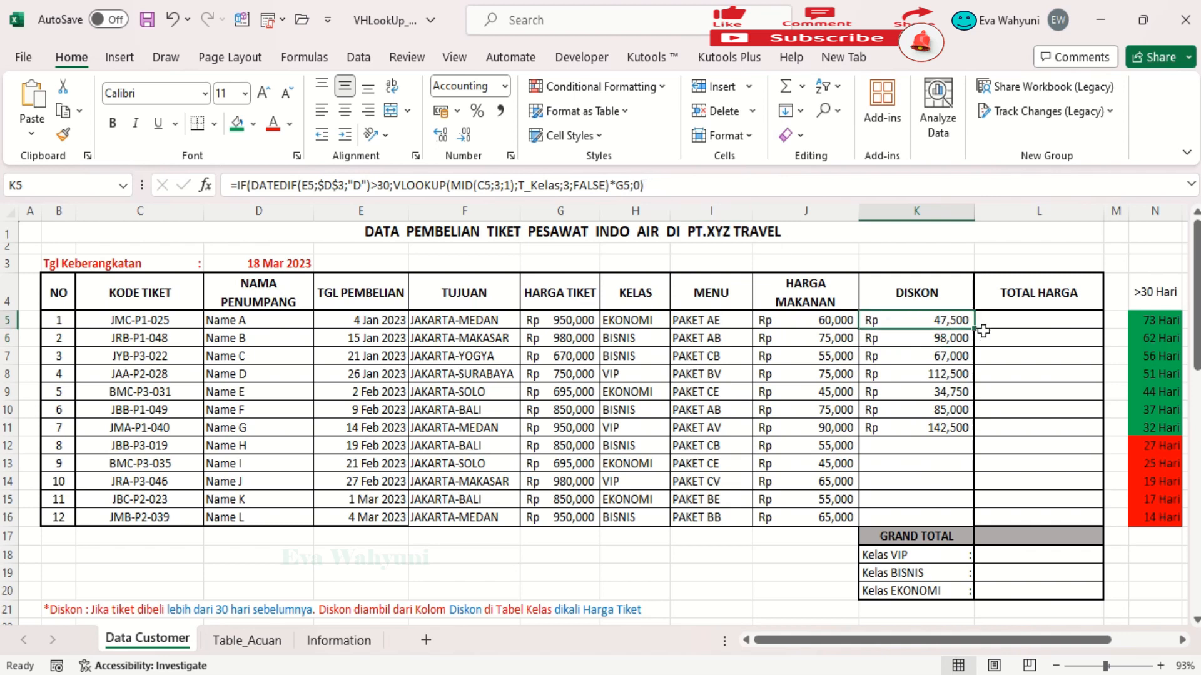
{"action": "left_click_drag", "start_coordinate": [972, 334], "coordinate": [976, 526]}
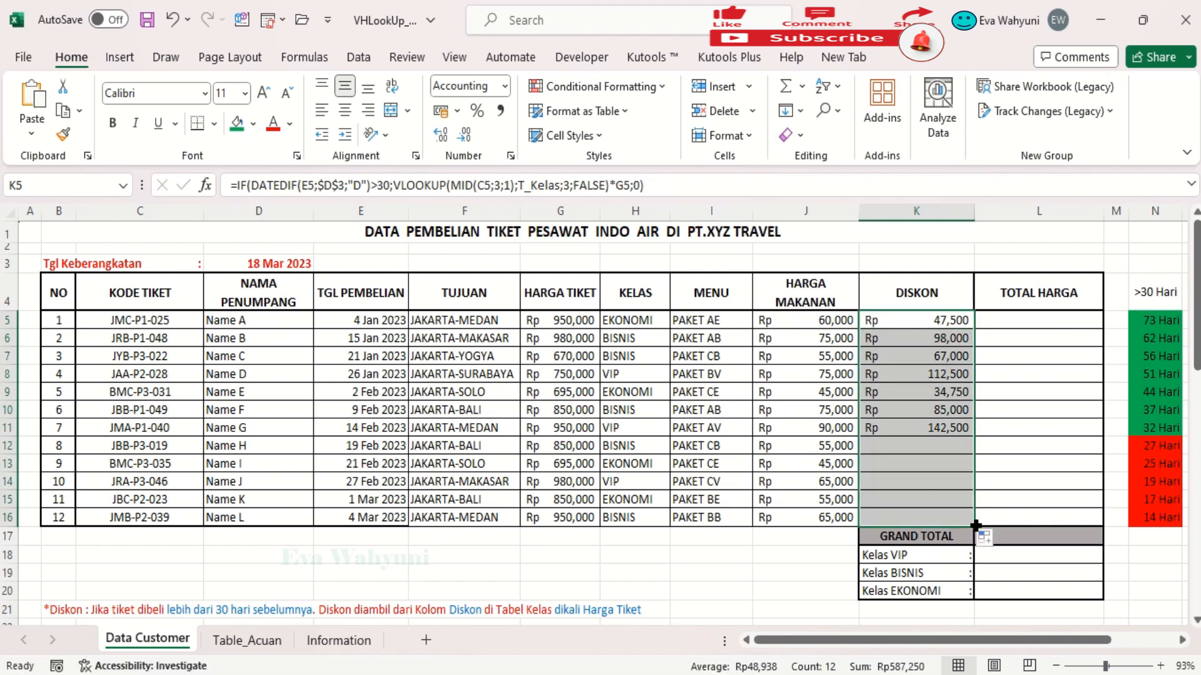
{"action": "left_click", "coordinate": [1002, 319]}
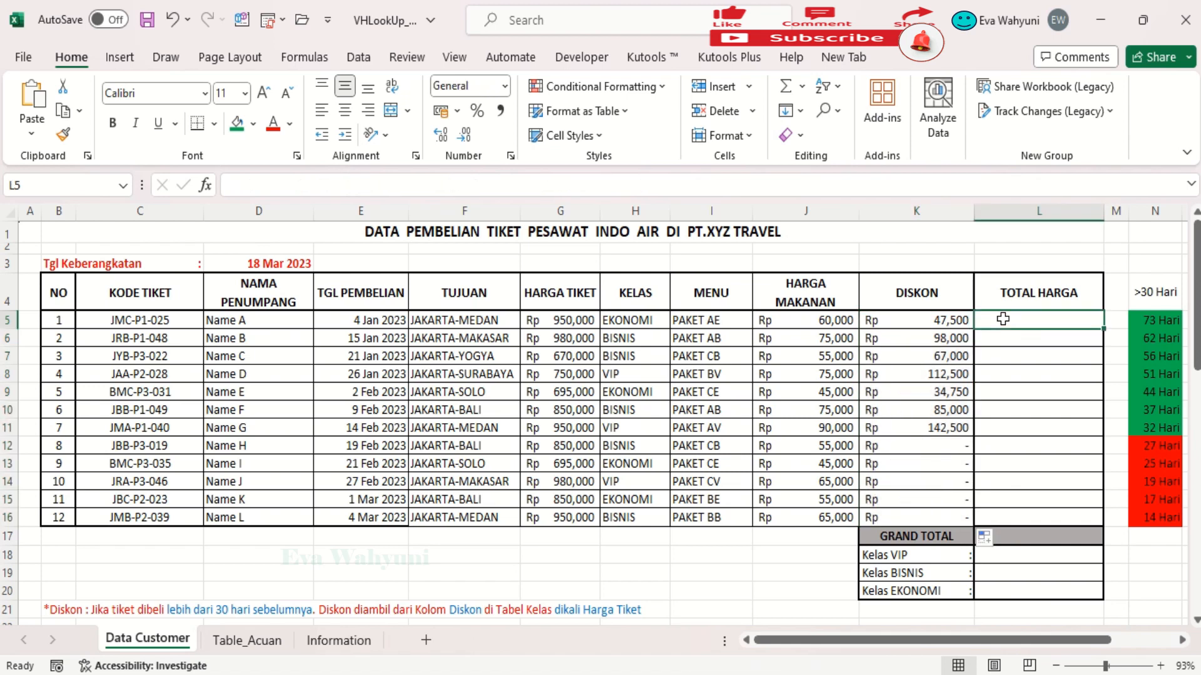
{"action": "type", "text": "="}
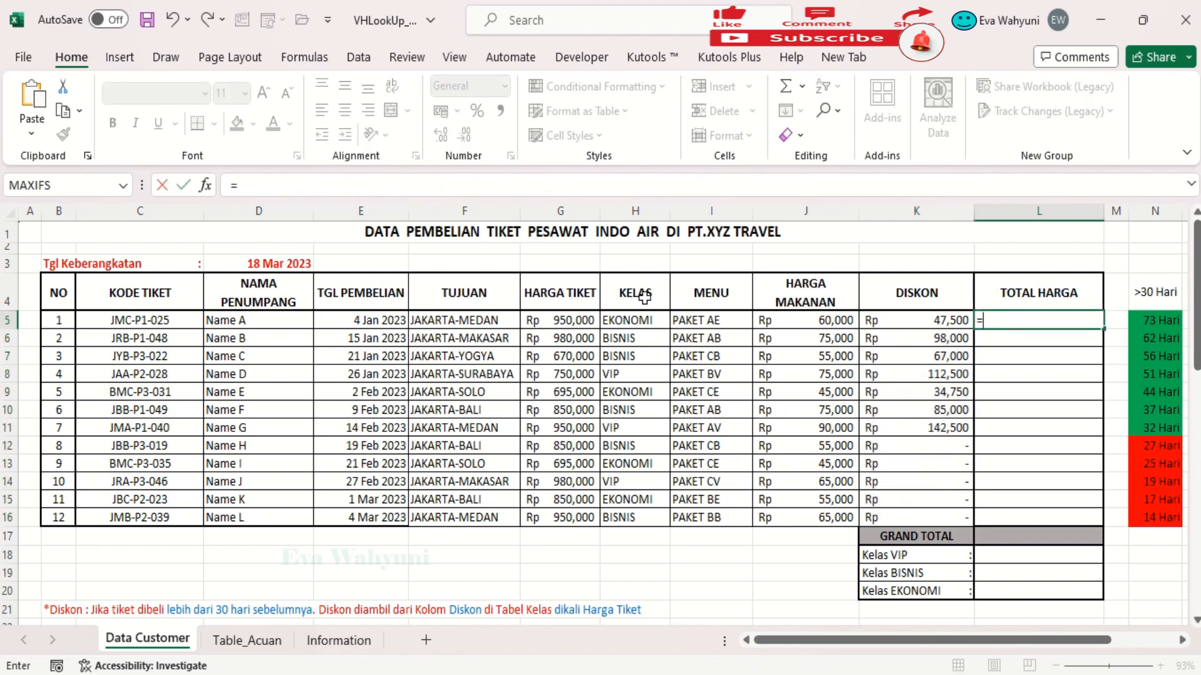
{"action": "left_click", "coordinate": [554, 319]}
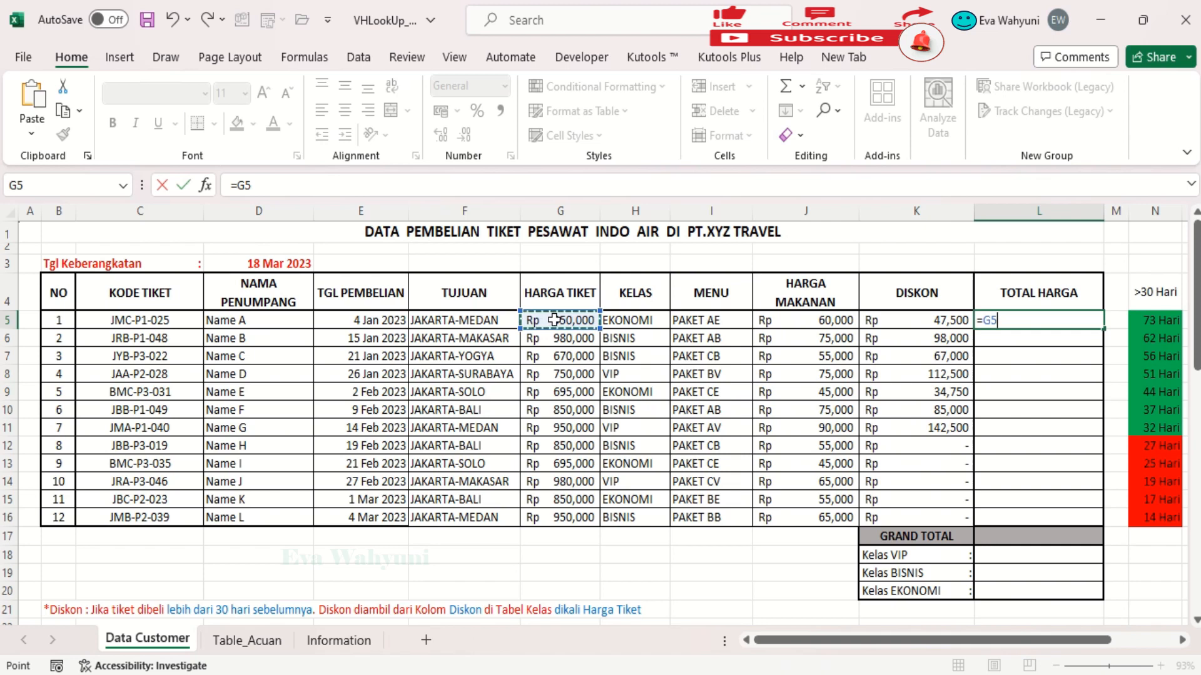
{"action": "key", "text": "BackSpace"}
{"action": "key", "text": "BackSpace"}
{"action": "key", "text": "BackSpace"}
{"action": "key", "text": "Escape"}
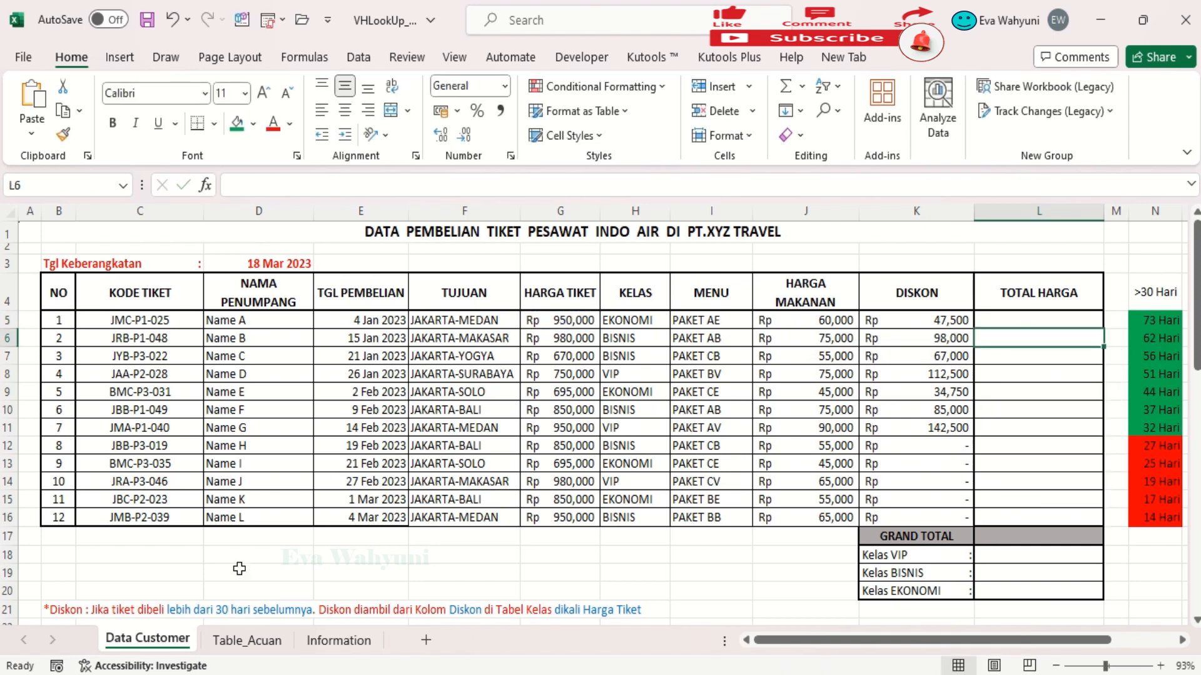
Read the TOTAL HARGA rule in C15 of the Information sheet and return to the Data Customer sheet.
{"action": "left_click", "coordinate": [313, 638]}
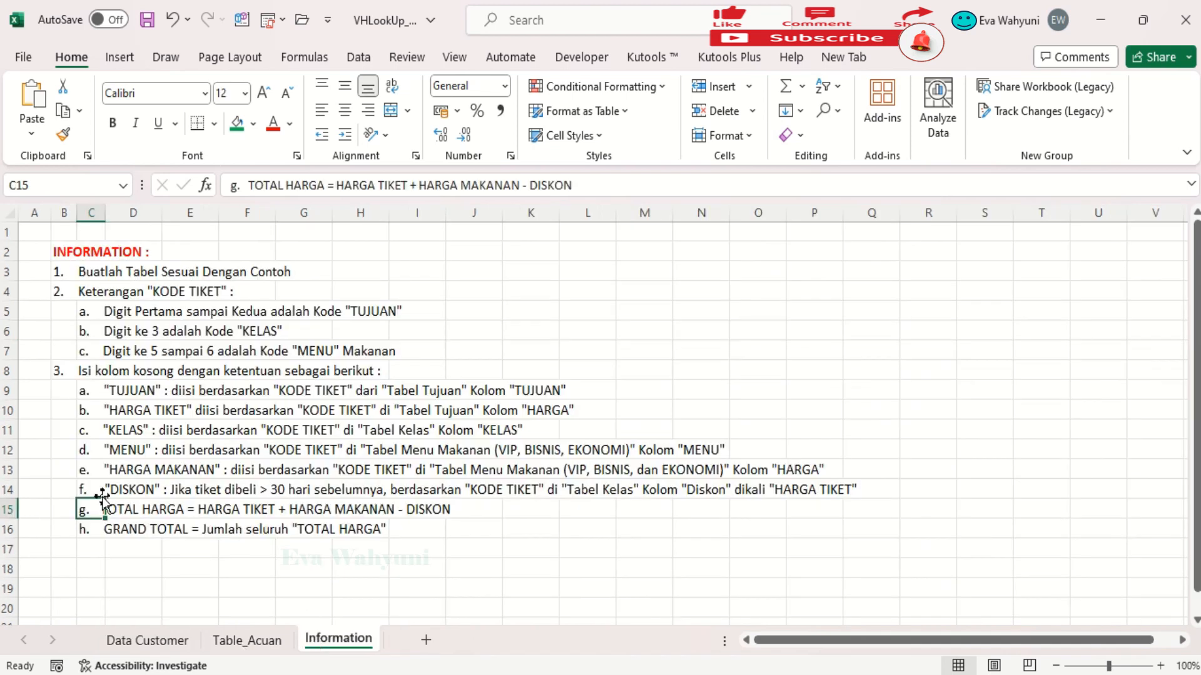
{"action": "left_click_drag", "start_coordinate": [248, 183], "coordinate": [572, 187]}
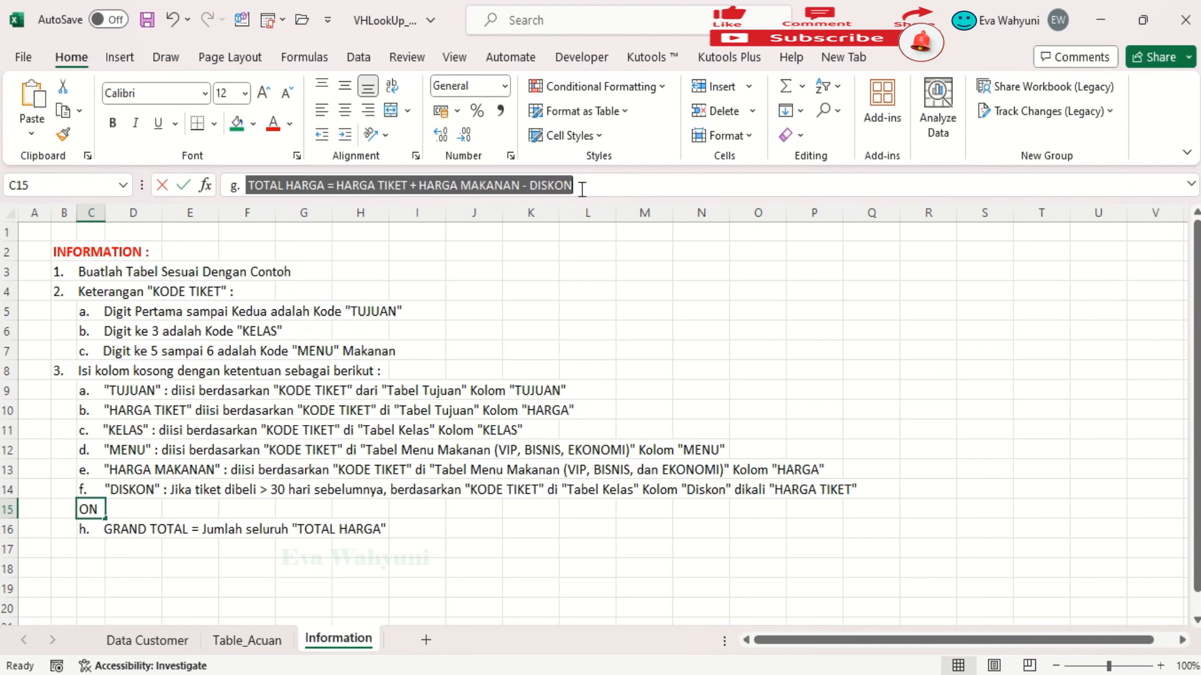
{"action": "key", "text": "Return"}
{"action": "left_click", "coordinate": [138, 651]}
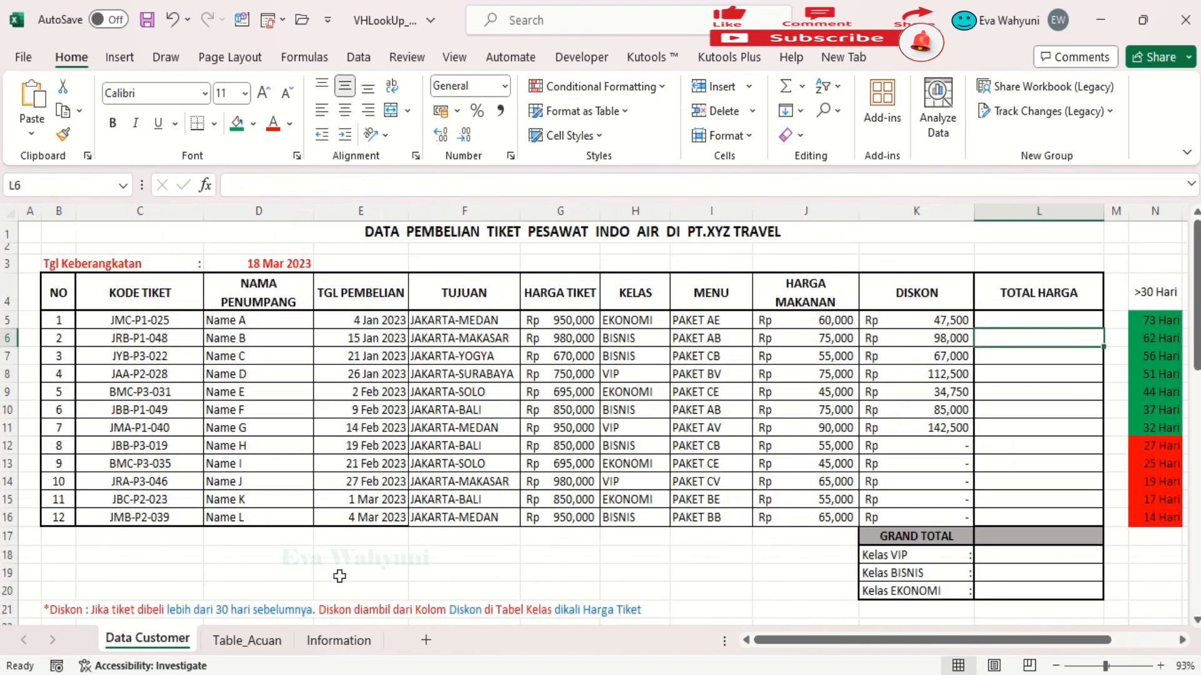
Enter =G5+J5-K5 in the first TOTAL HARGA cell, L5, and copy the formula down to L16.
{"action": "left_click", "coordinate": [1019, 319]}
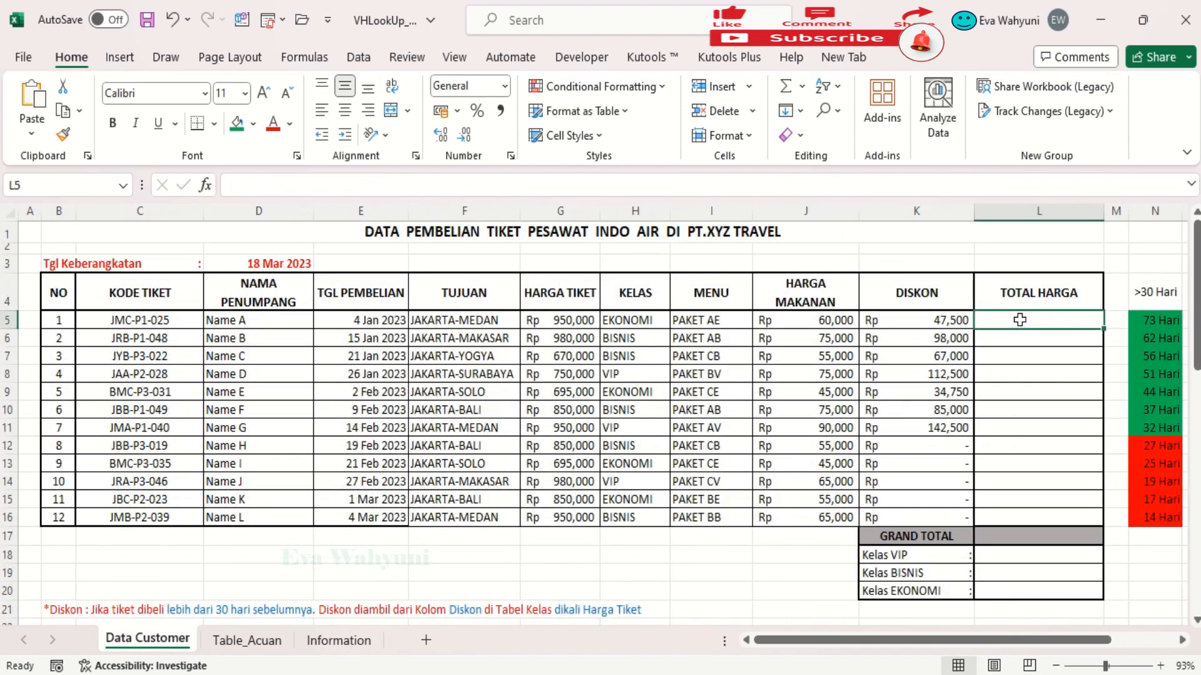
{"action": "type", "text": "="}
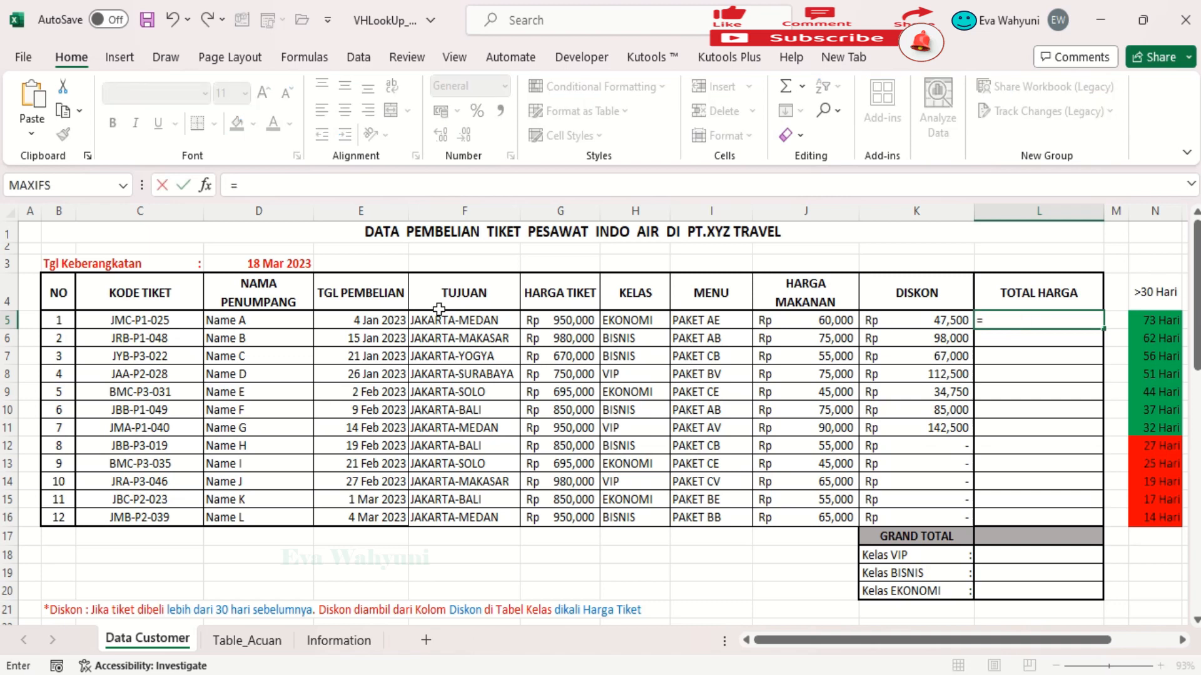
{"action": "left_click", "coordinate": [553, 320]}
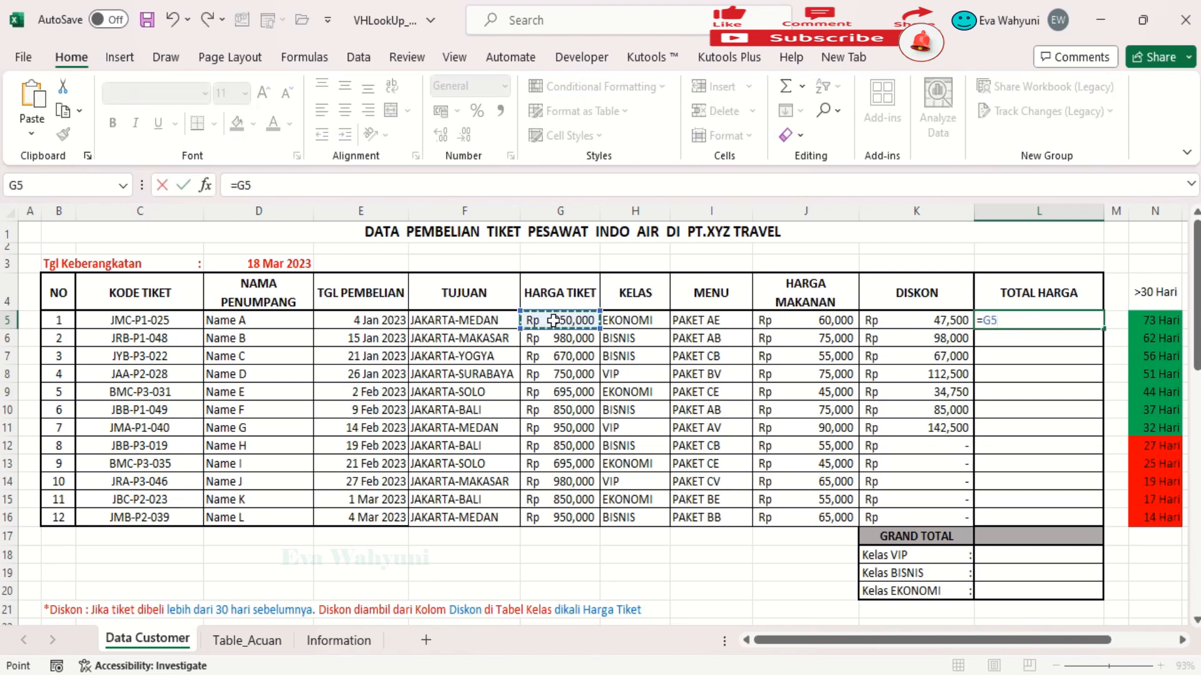
{"action": "type", "text": "+"}
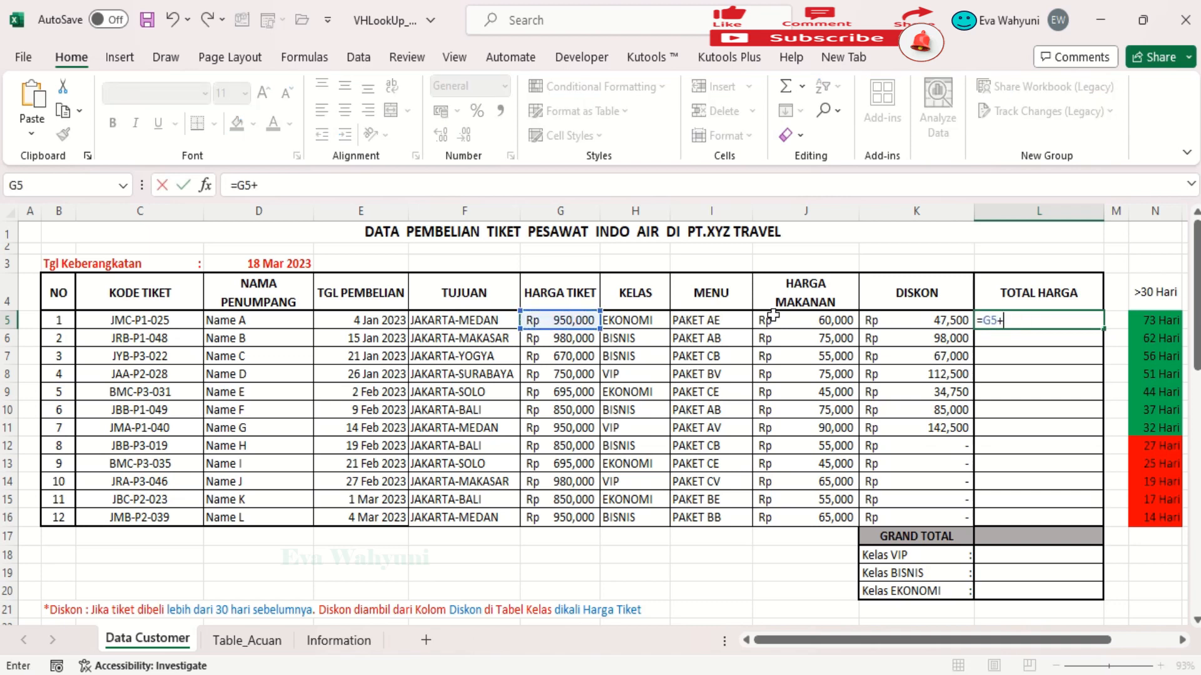
{"action": "left_click", "coordinate": [801, 317]}
{"action": "type", "text": "-"}
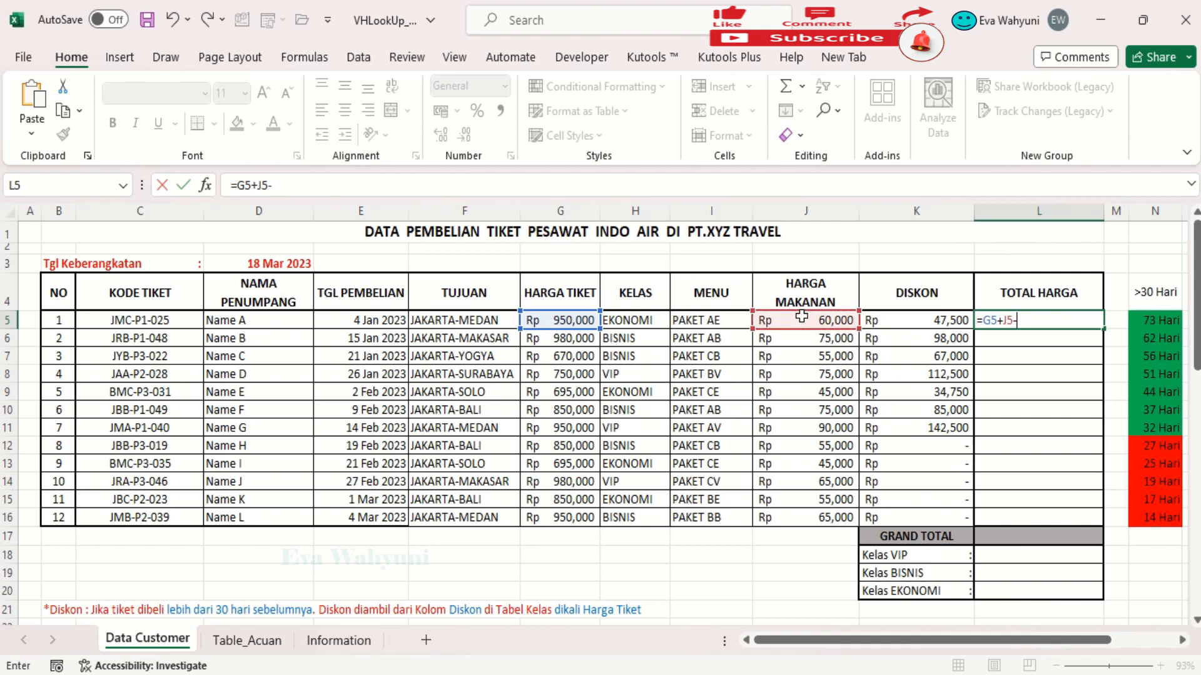
{"action": "left_click", "coordinate": [907, 324]}
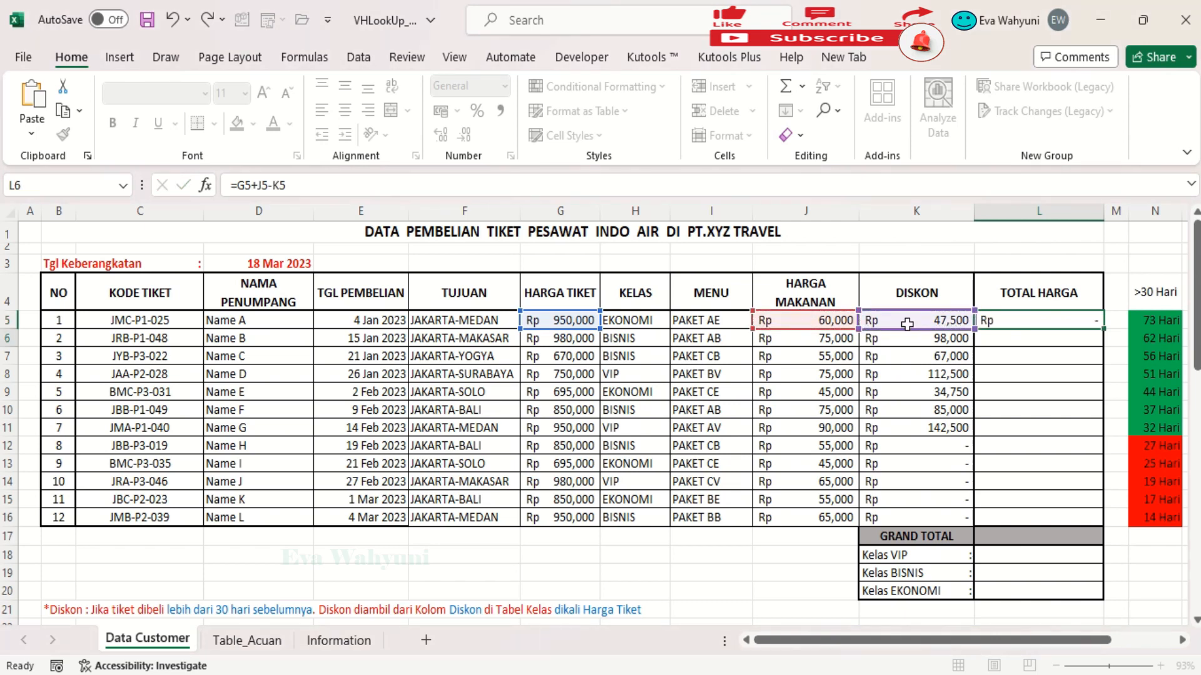
{"action": "key", "text": "Return"}
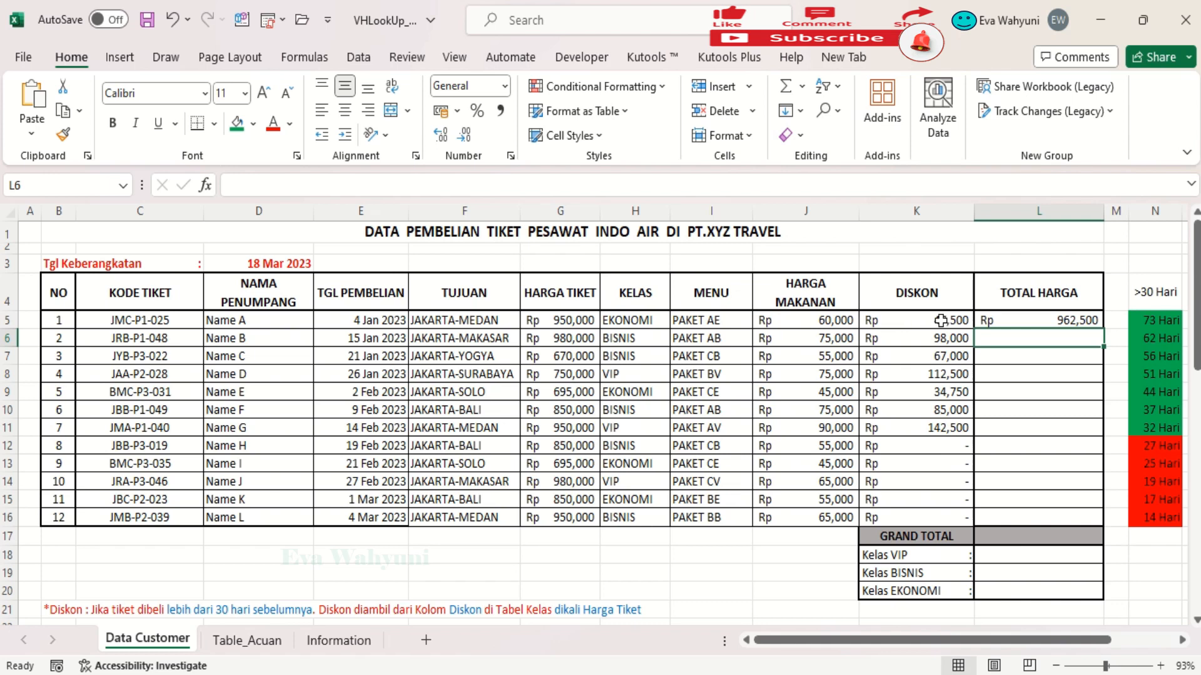
{"action": "left_click", "coordinate": [1014, 320]}
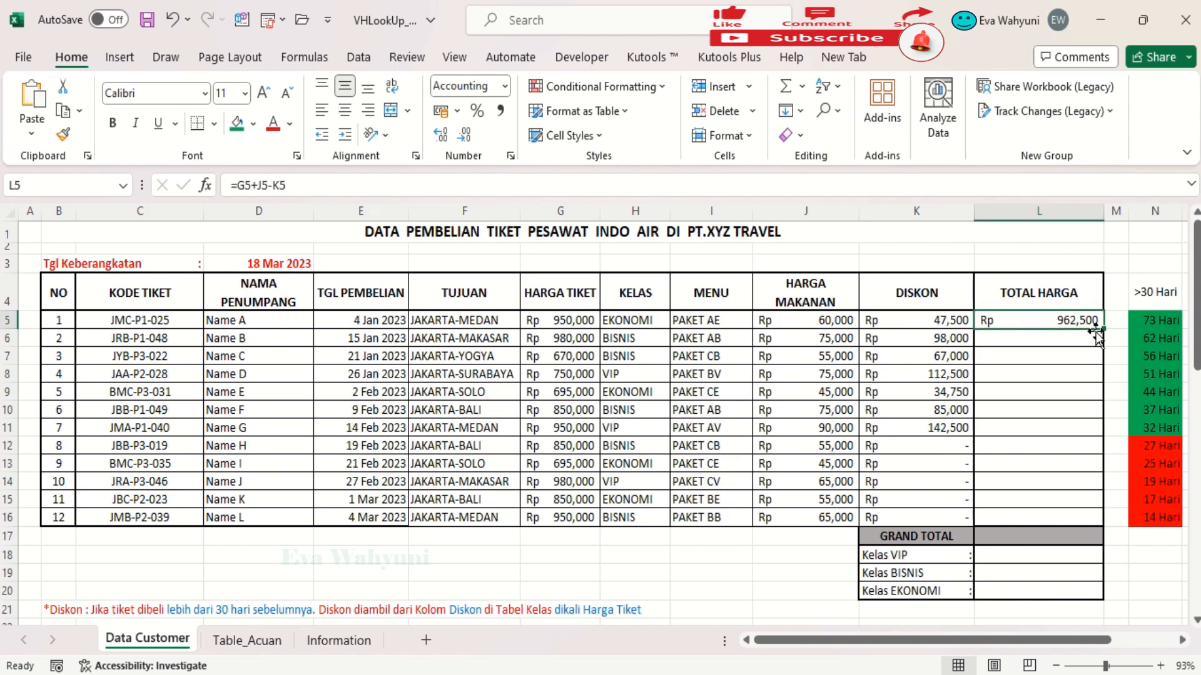
{"action": "left_click_drag", "start_coordinate": [1103, 330], "coordinate": [1103, 529]}
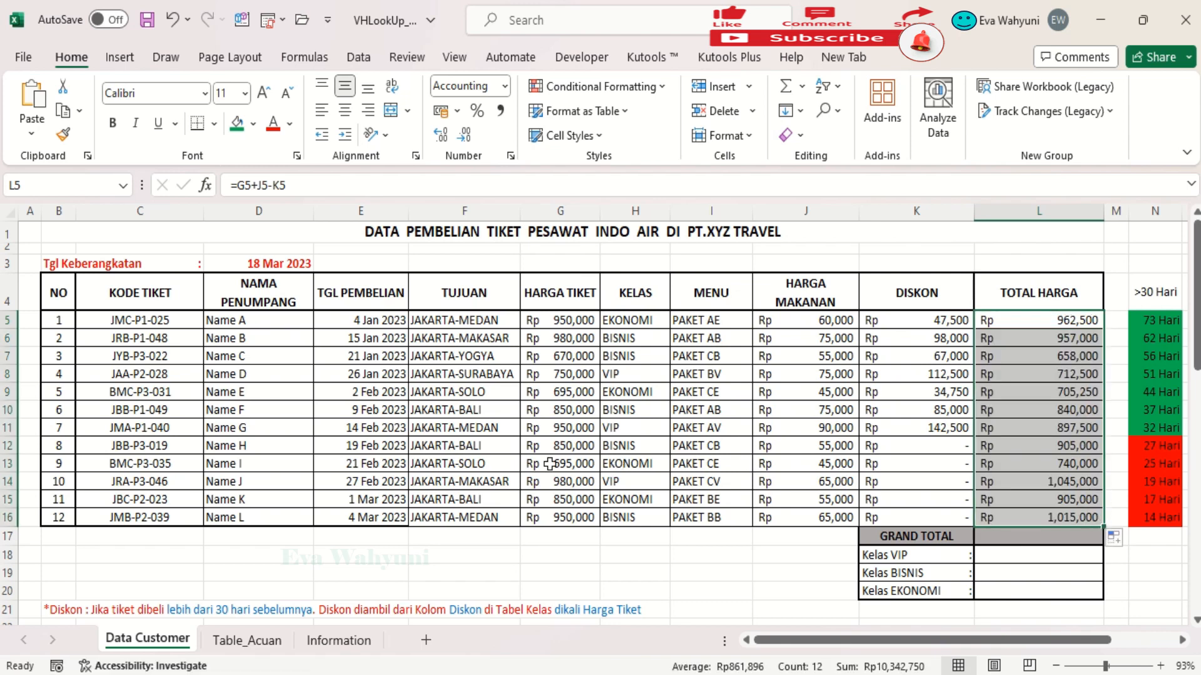
Check the sum of HARGA TIKET and HARGA MAKANAN in rows 5 and 13, comparing row 13 with its TOTAL HARGA.
{"action": "left_click", "coordinate": [567, 320]}
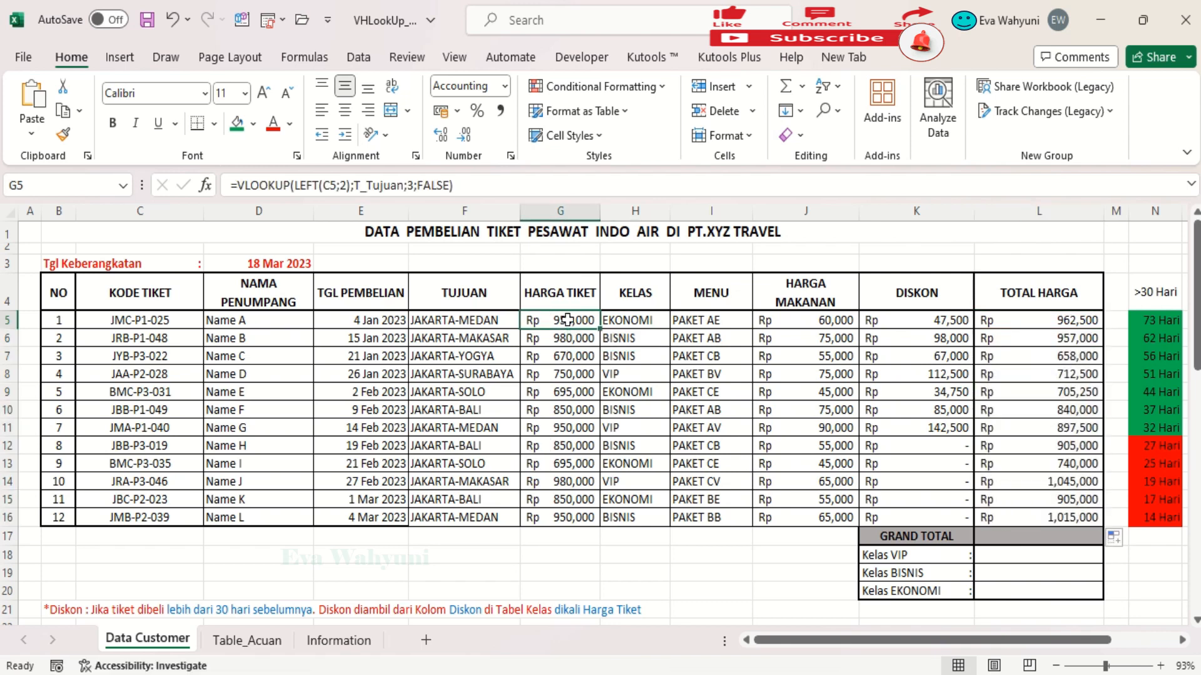
{"action": "left_click", "coordinate": [824, 319], "text": "ctrl"}
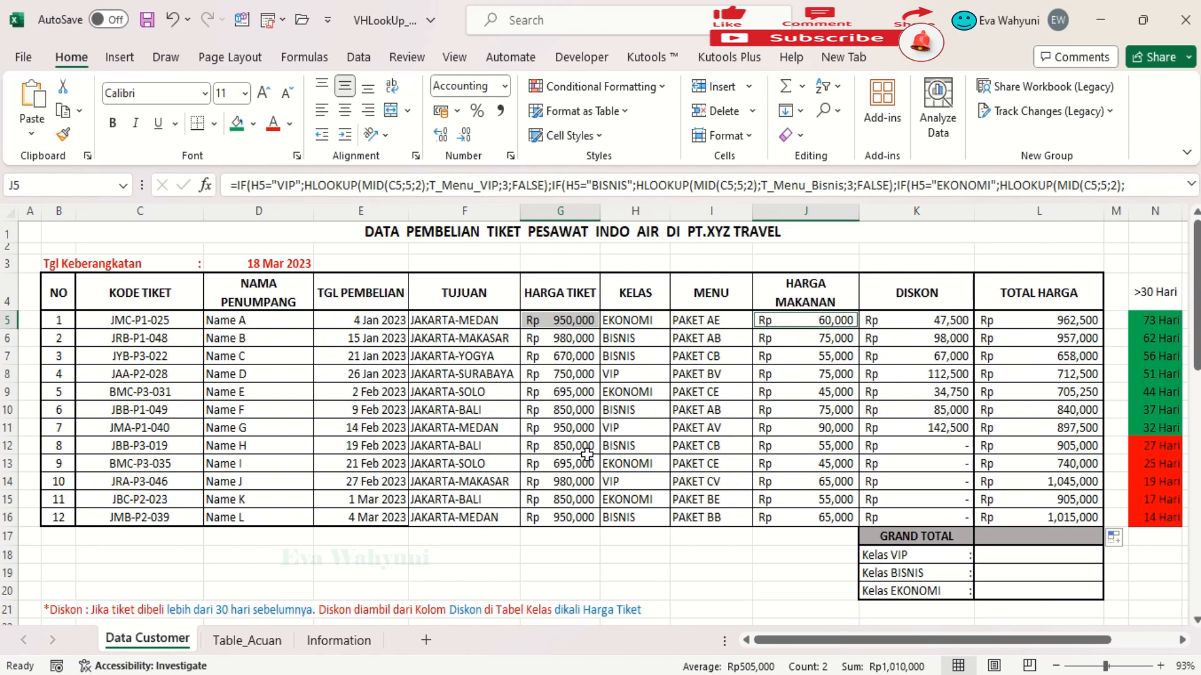
{"action": "left_click", "coordinate": [574, 429]}
{"action": "left_click", "coordinate": [571, 459]}
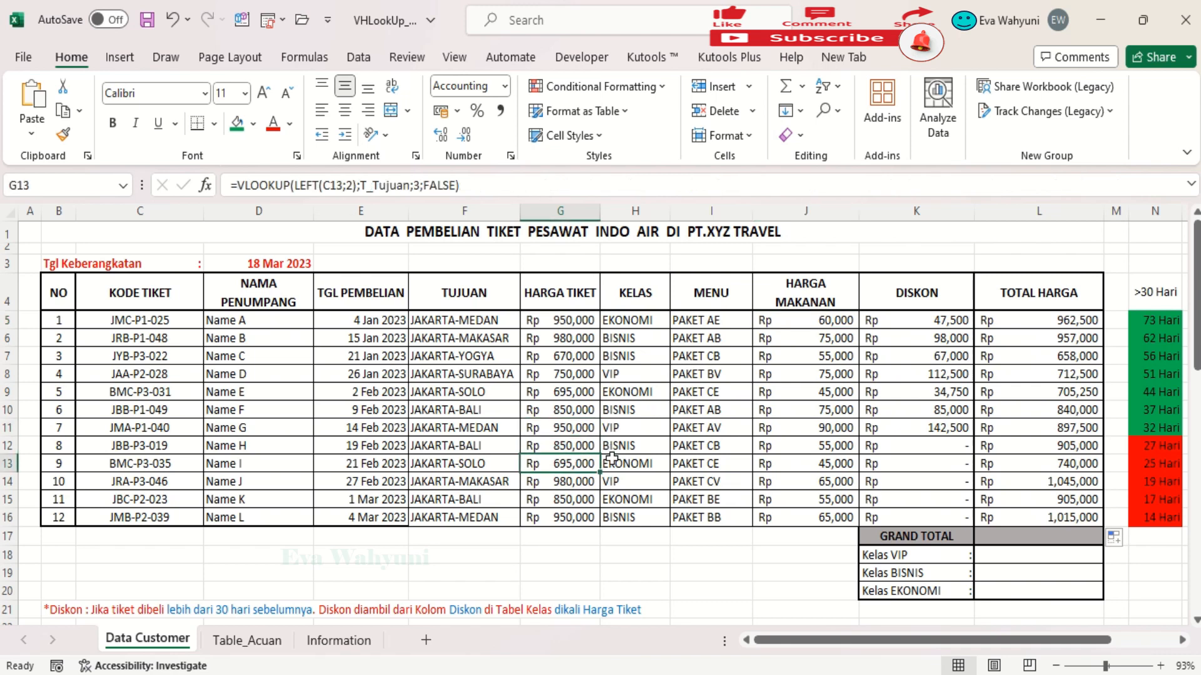
{"action": "left_click", "coordinate": [824, 466], "text": "ctrl"}
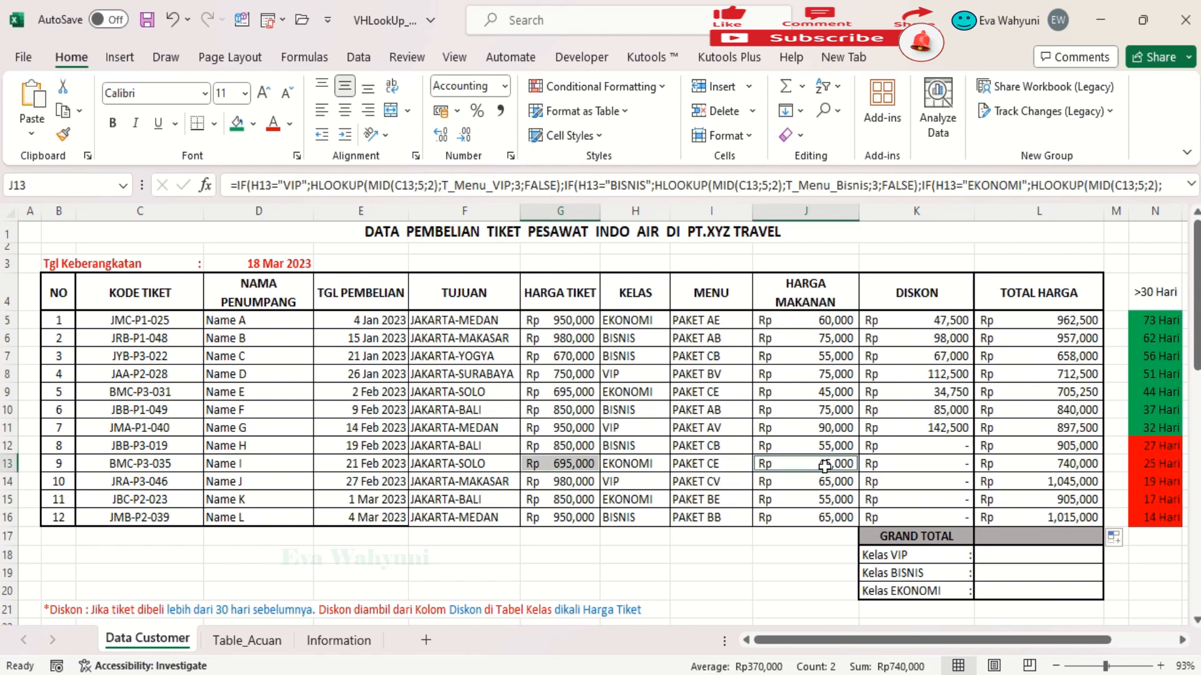
{"action": "left_click", "coordinate": [1049, 463]}
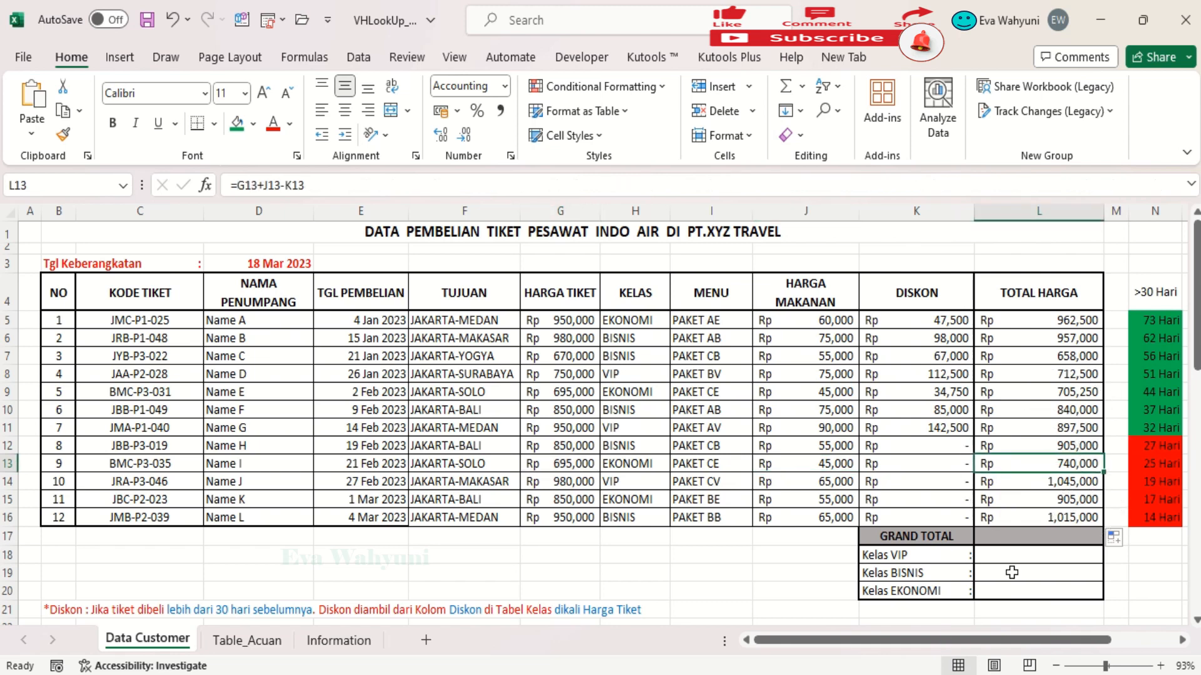
Check the sum of the ticket price G12 and meal price J12 against the TOTAL HARGA of row 12.
{"action": "left_click", "coordinate": [636, 444]}
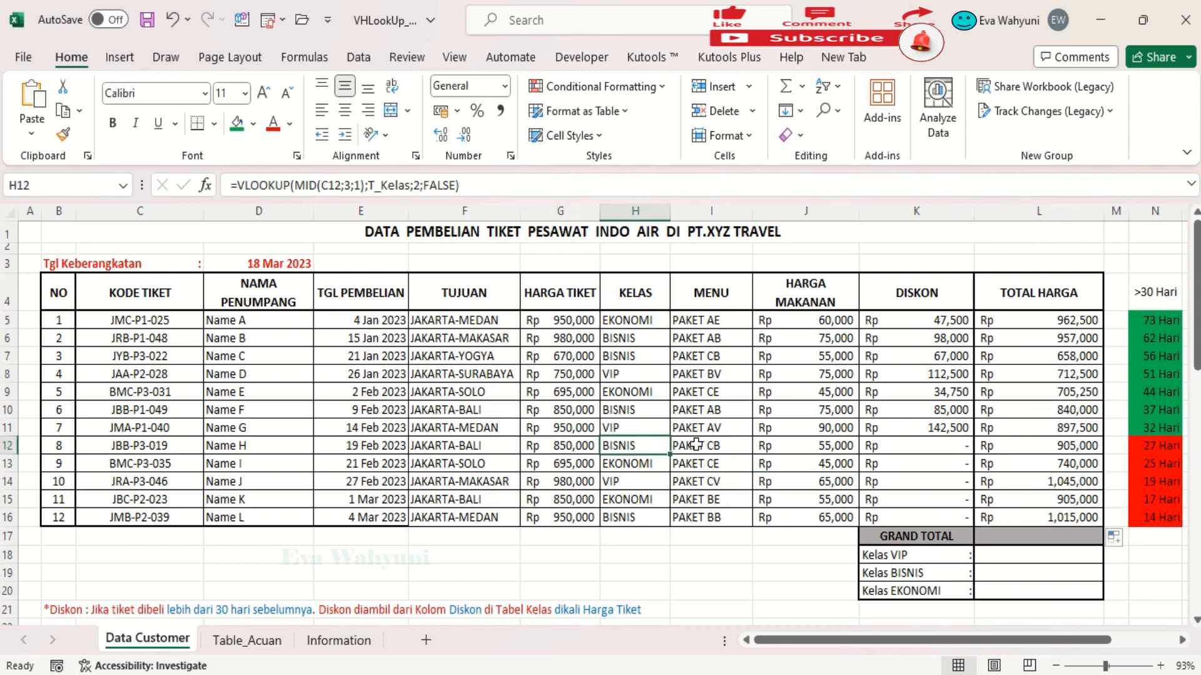
{"action": "left_click", "coordinate": [821, 444]}
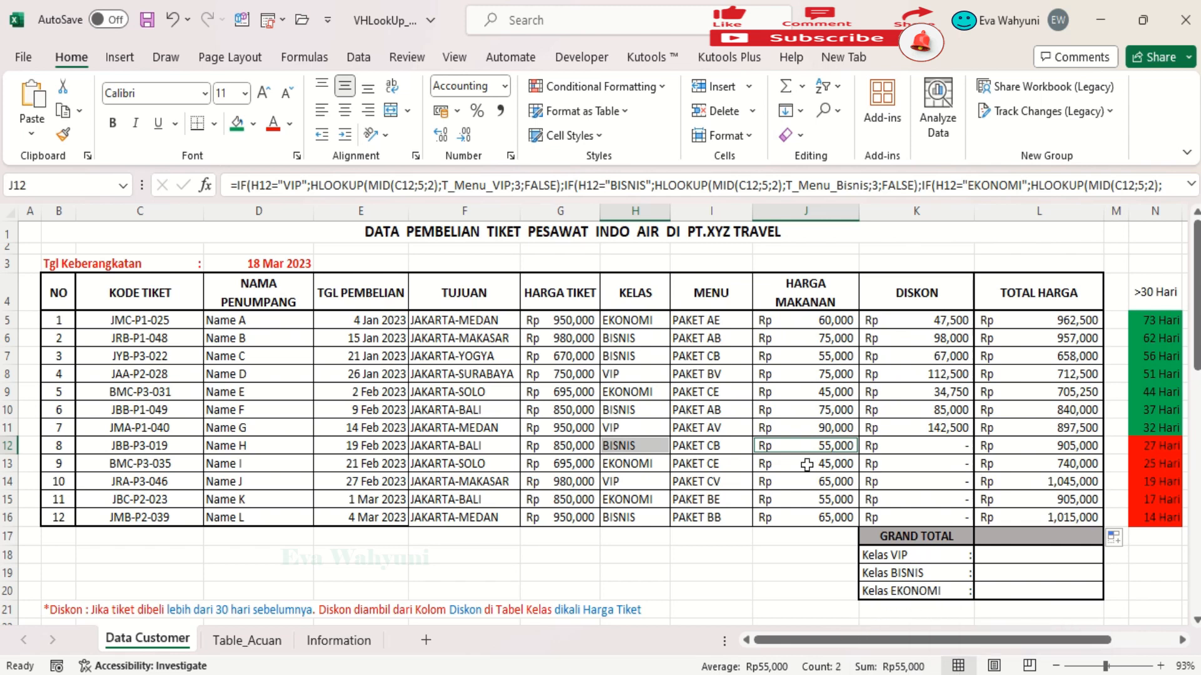
{"action": "left_click", "coordinate": [559, 448]}
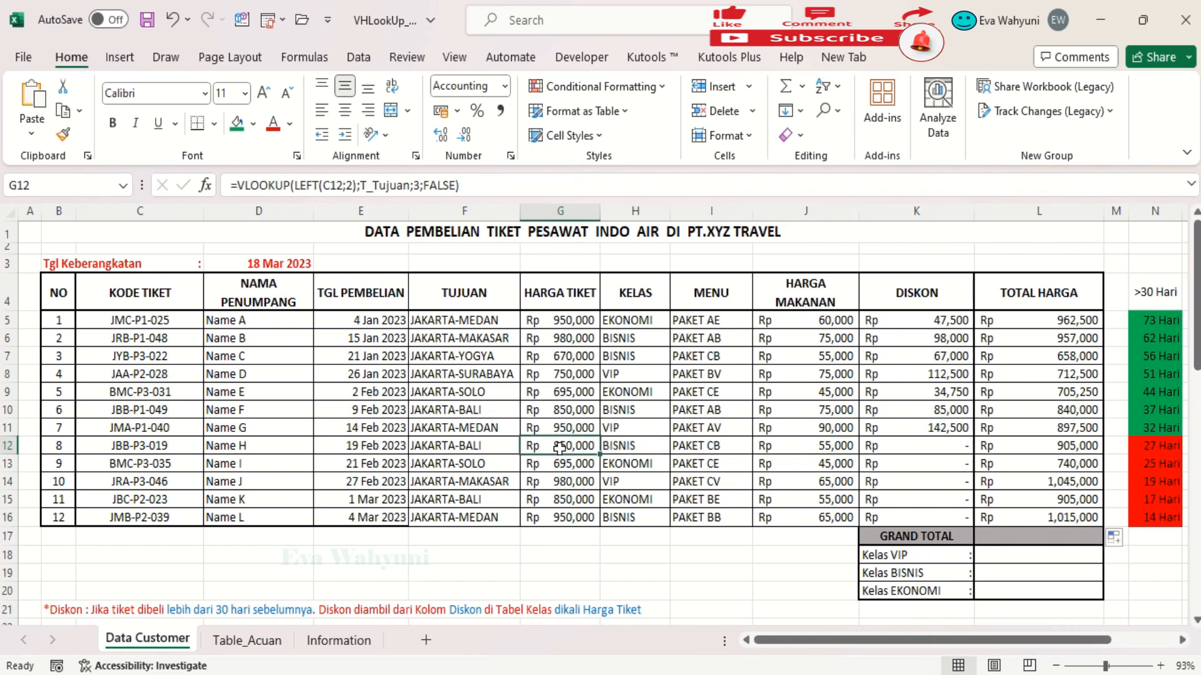
{"action": "left_click", "coordinate": [839, 449], "text": "ctrl"}
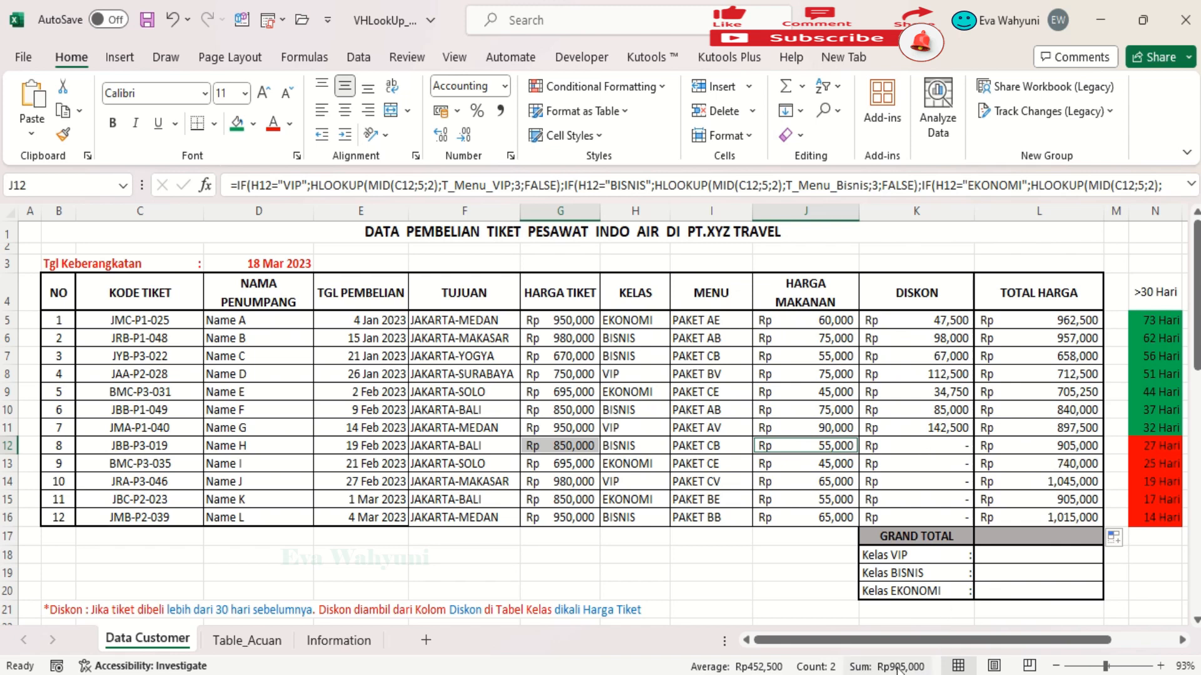
{"action": "left_click", "coordinate": [895, 501]}
{"action": "left_click", "coordinate": [997, 537]}
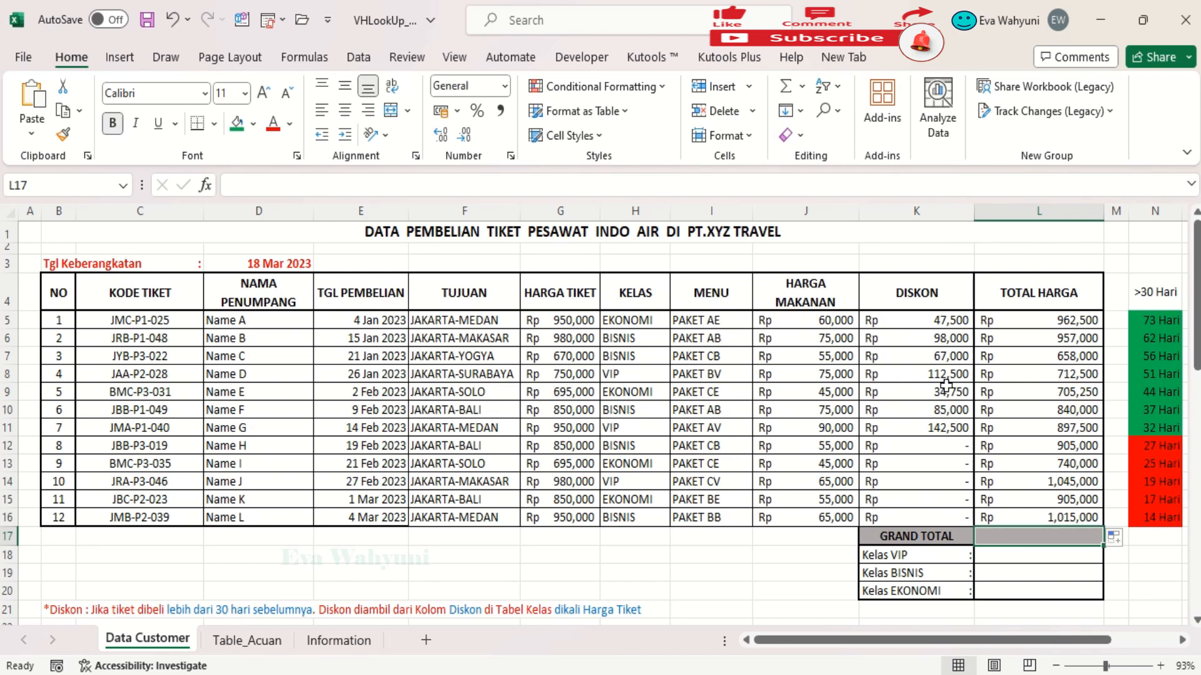
Check the sum of G5 and J5, less the discount in K5, against the TOTAL HARGA in L5.
{"action": "left_click", "coordinate": [565, 320]}
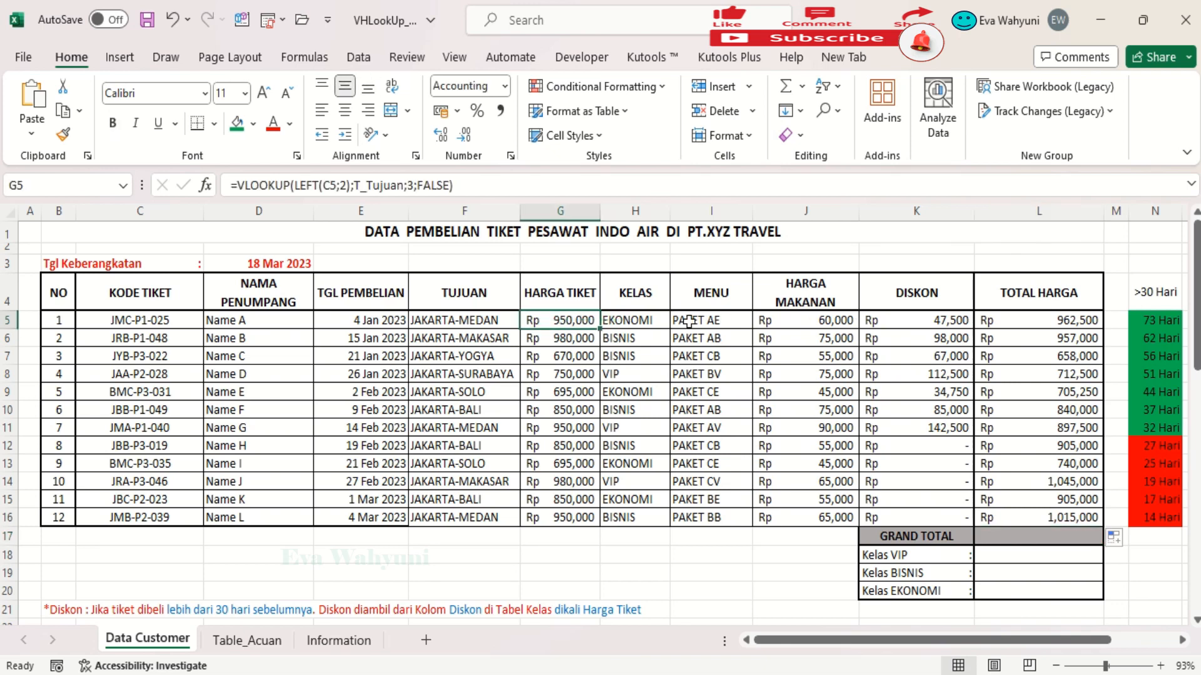
{"action": "left_click", "coordinate": [819, 320], "text": "ctrl"}
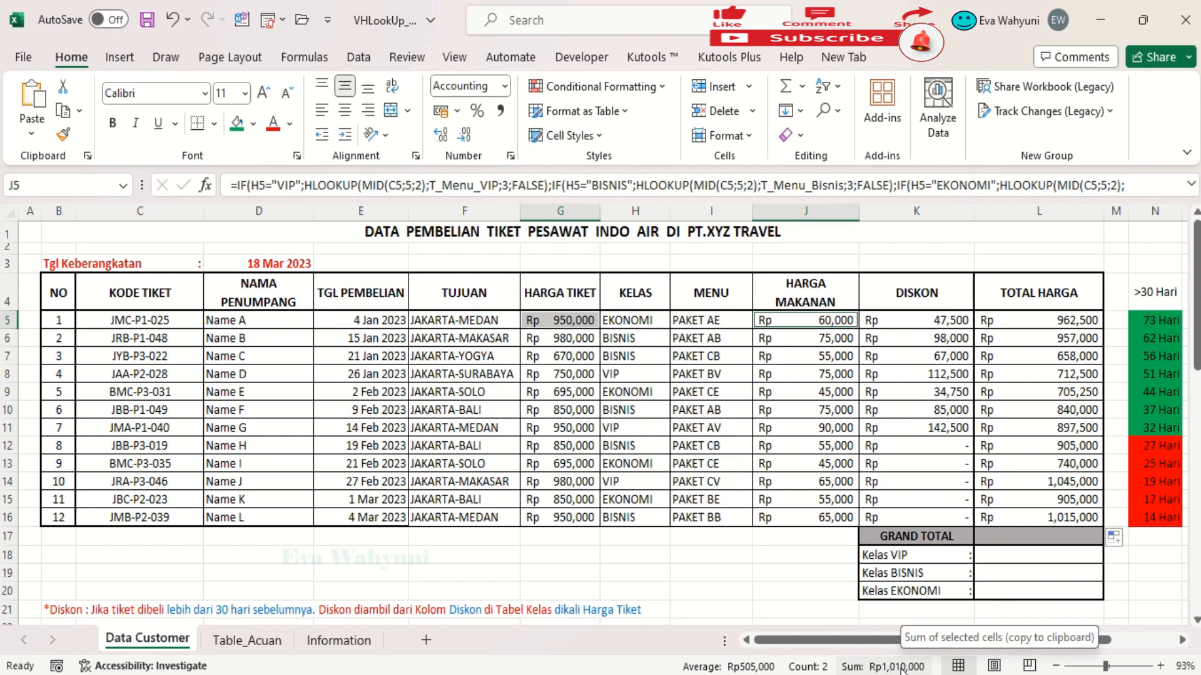
{"action": "left_click", "coordinate": [919, 320]}
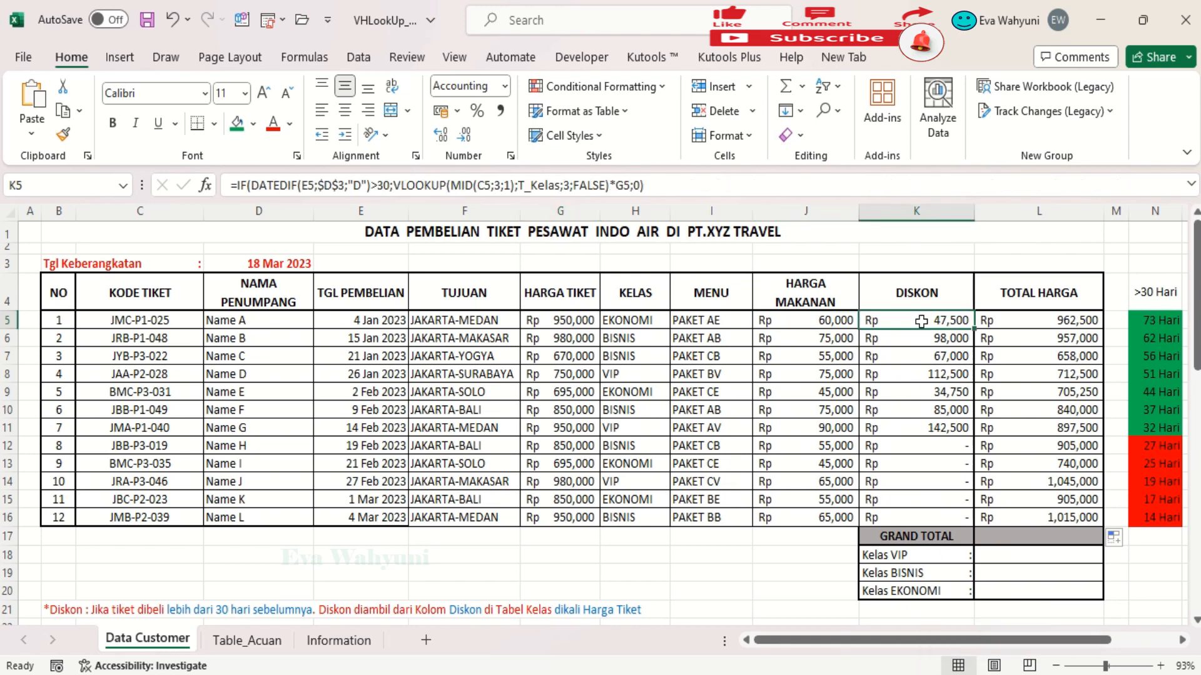
{"action": "left_click", "coordinate": [1067, 325]}
Enter =SUM(L5:L16) in the GRAND TOTAL cell, L17.
{"action": "left_click", "coordinate": [1031, 539]}
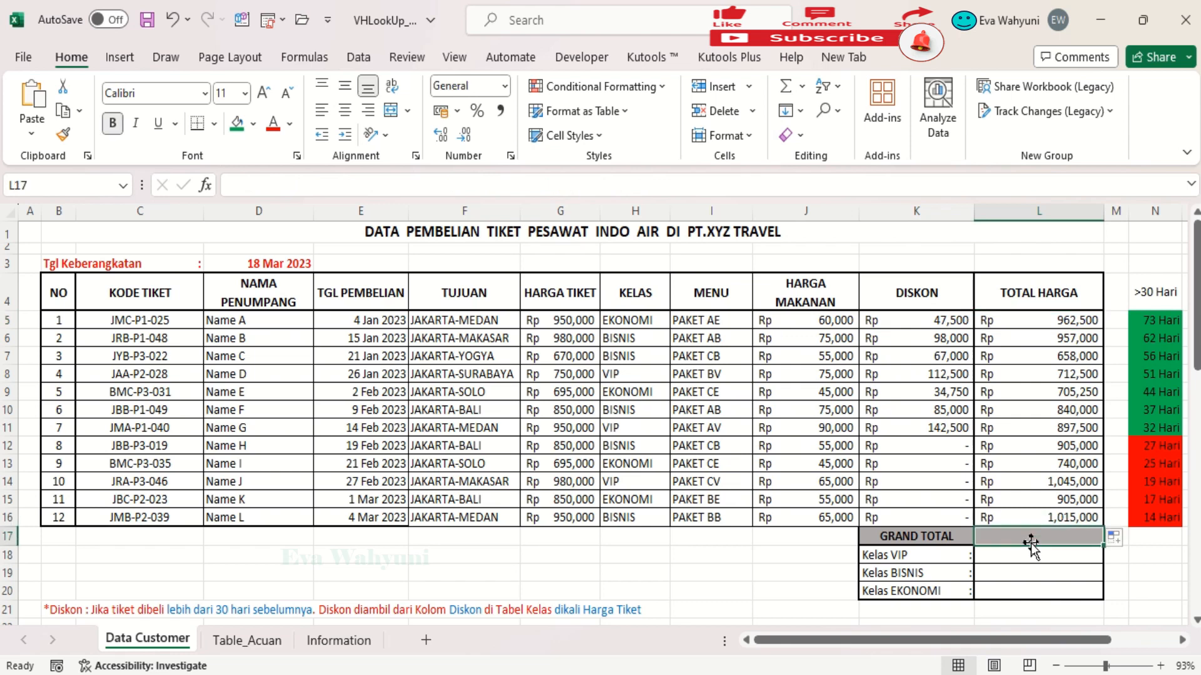
{"action": "key", "text": "alt+equal"}
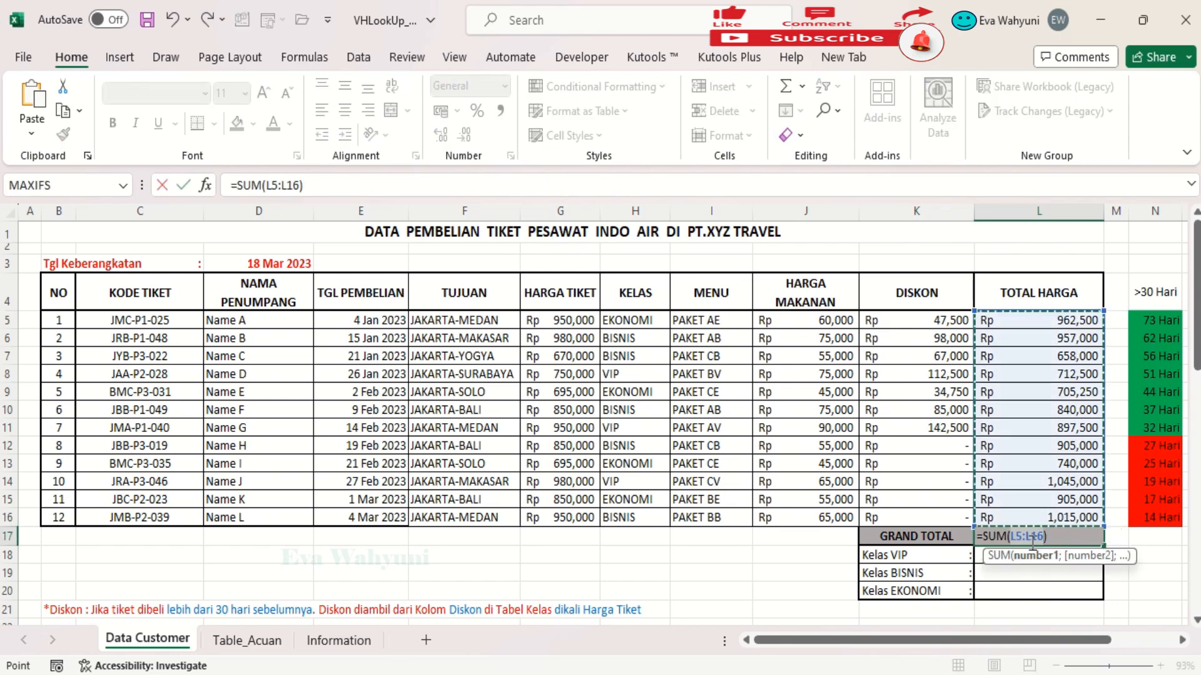
{"action": "key", "text": "Return"}
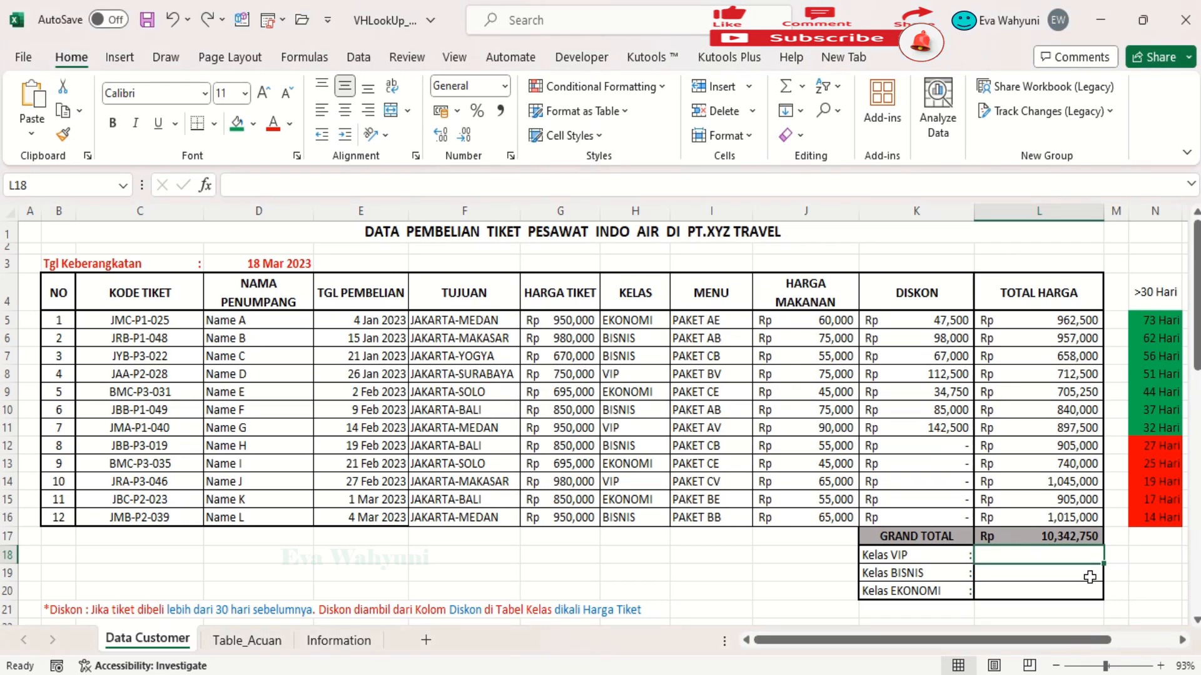
Apply thick outside borders to the GRAND TOTAL cells K17:L17 and to the data range C5:L16.
{"action": "left_click_drag", "start_coordinate": [923, 536], "coordinate": [994, 536]}
{"action": "left_click", "coordinate": [214, 123]}
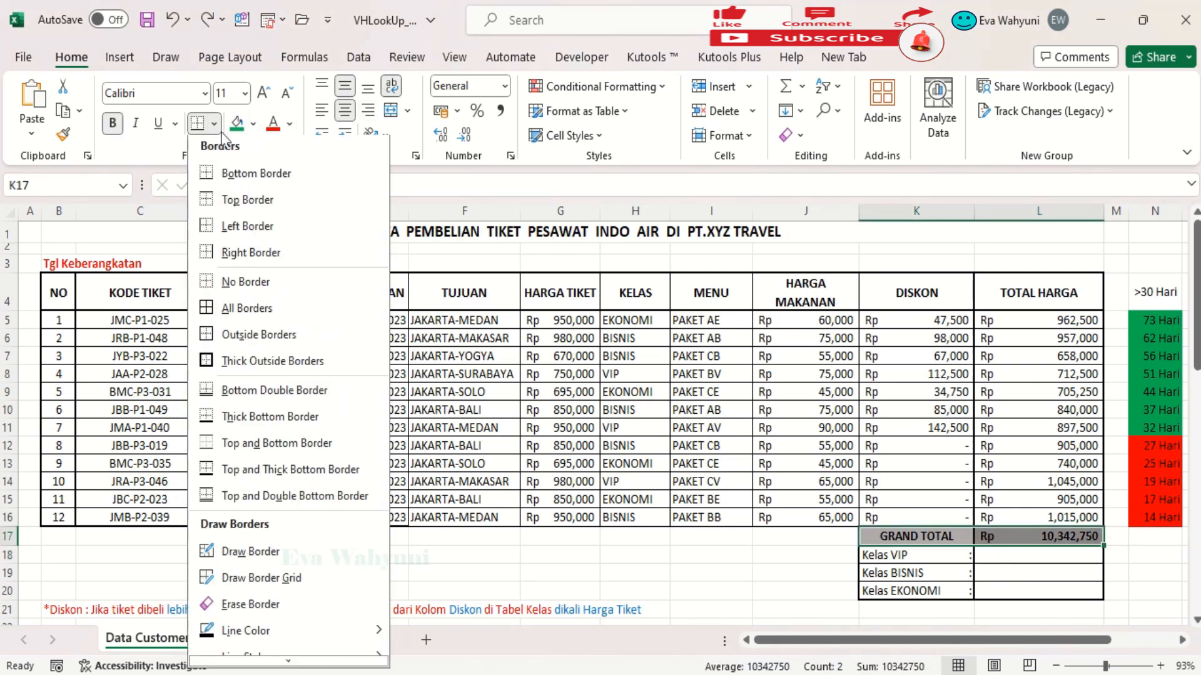
{"action": "left_click", "coordinate": [250, 356]}
{"action": "left_click", "coordinate": [1002, 555]}
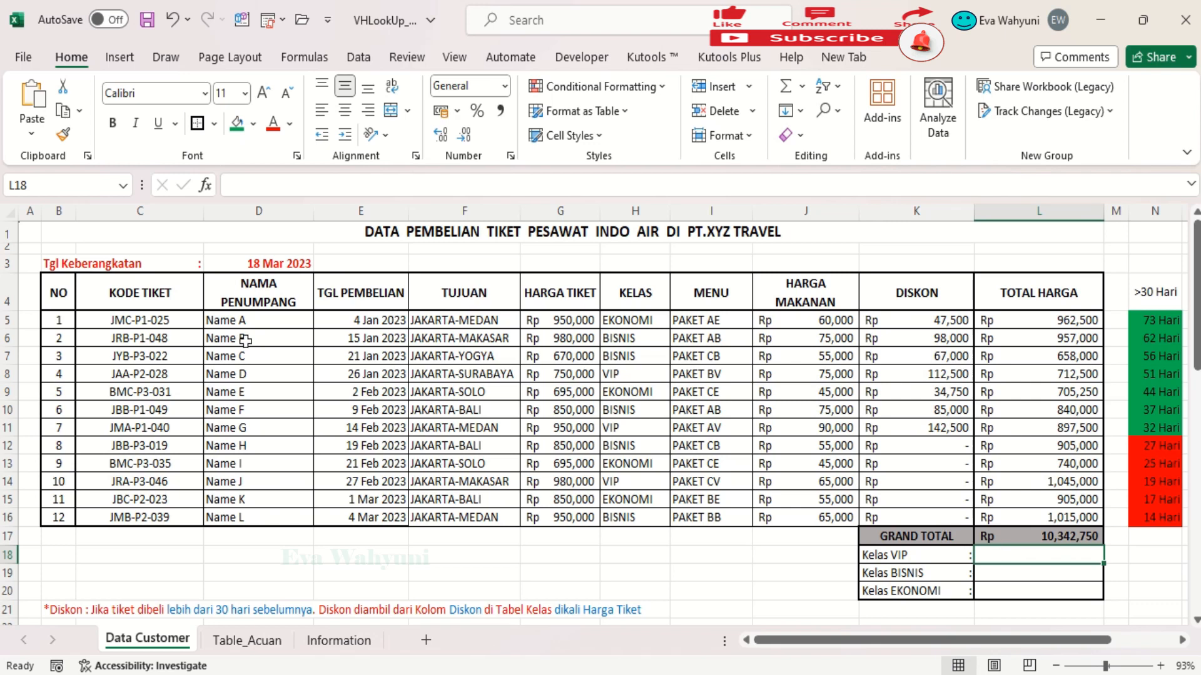
{"action": "left_click_drag", "start_coordinate": [119, 320], "coordinate": [988, 520]}
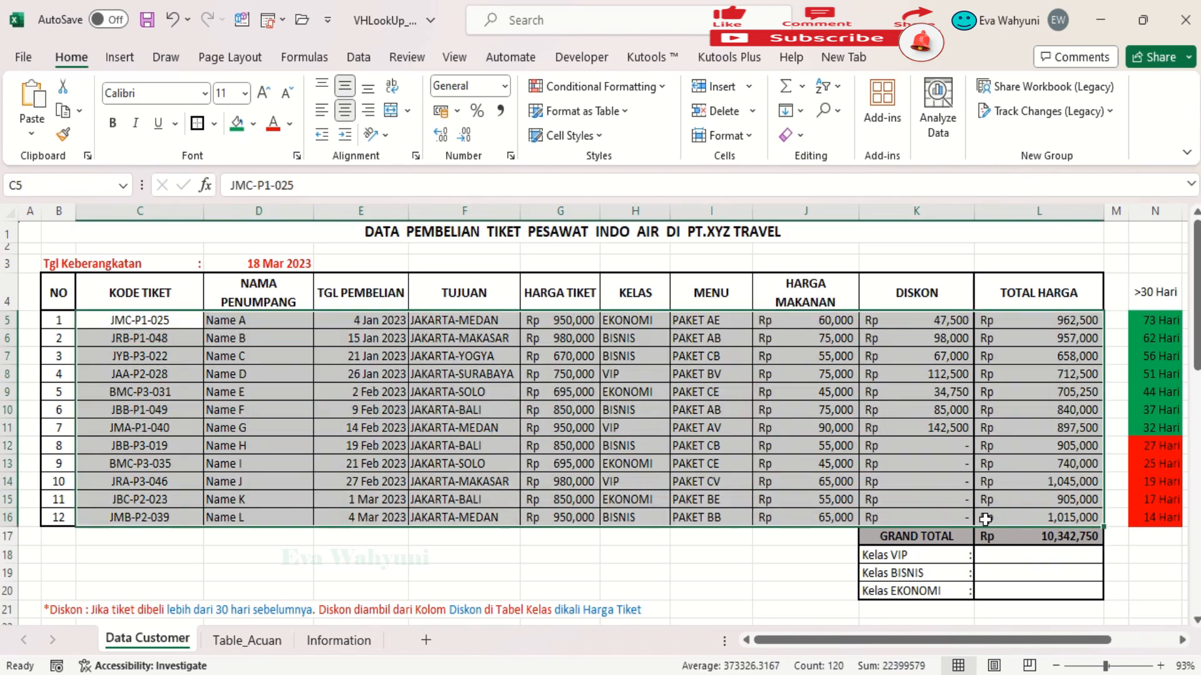
{"action": "left_click", "coordinate": [197, 124]}
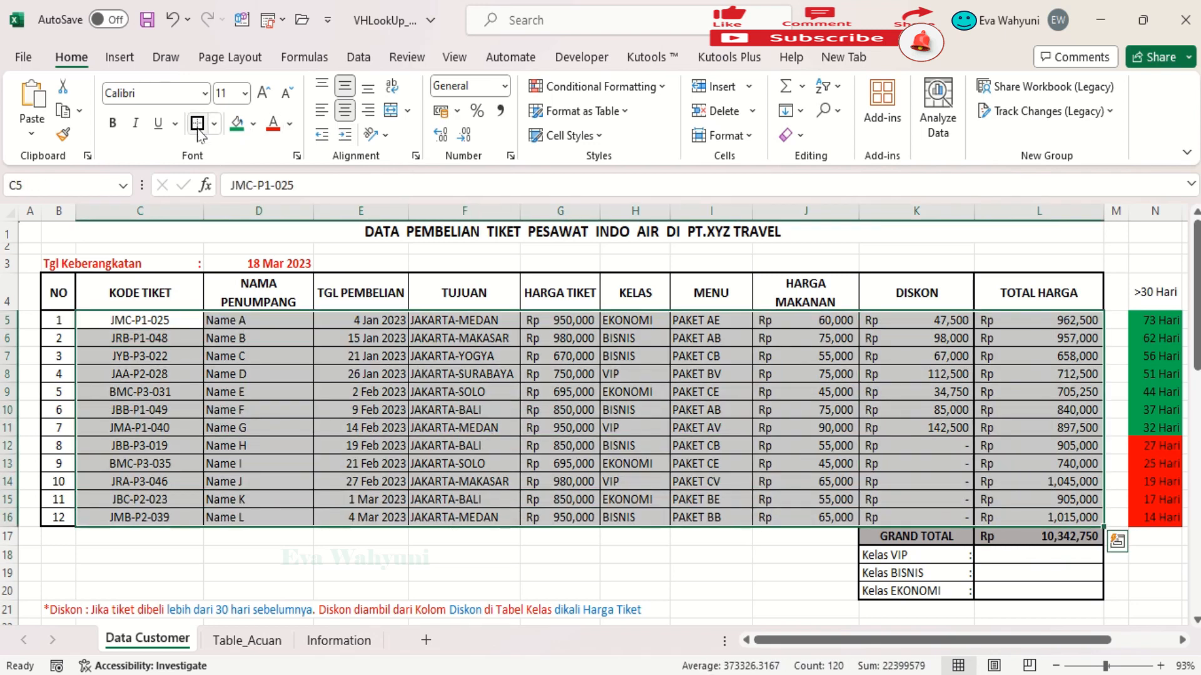
Enter =SUMIF($H$5:$H$16;"VIP";$L$5:$L$16) in the Kelas VIP total, L18, and copy the formula down to L20.
{"action": "left_click", "coordinate": [1021, 559]}
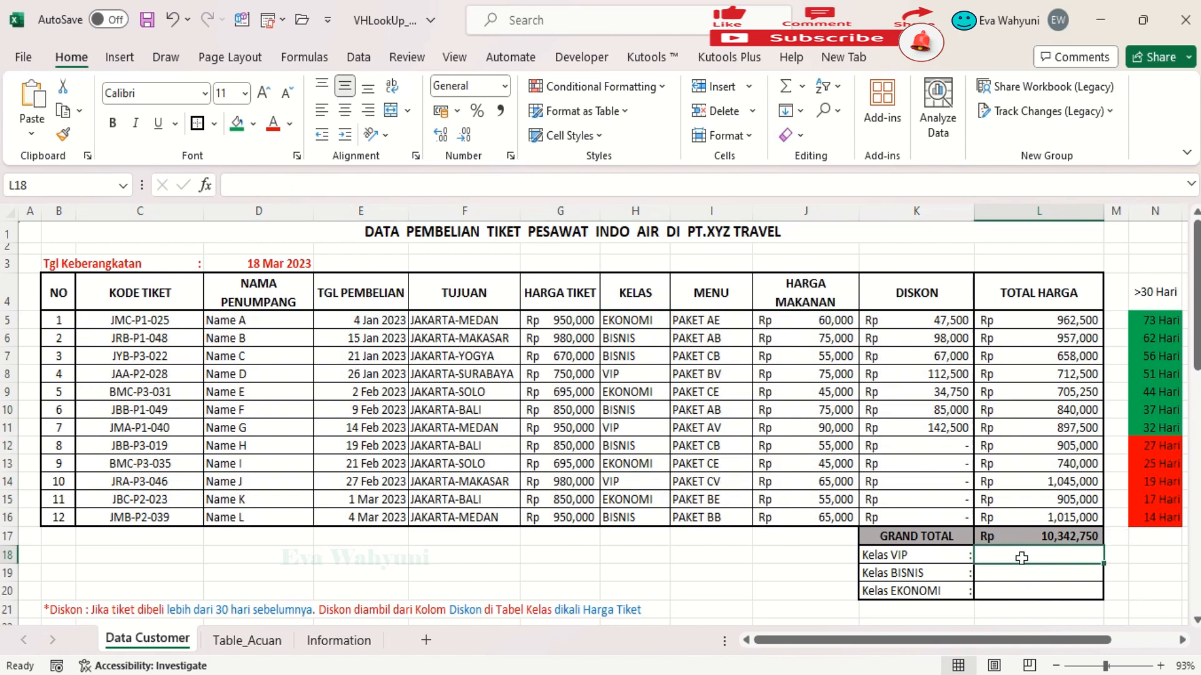
{"action": "type", "text": "=sum"}
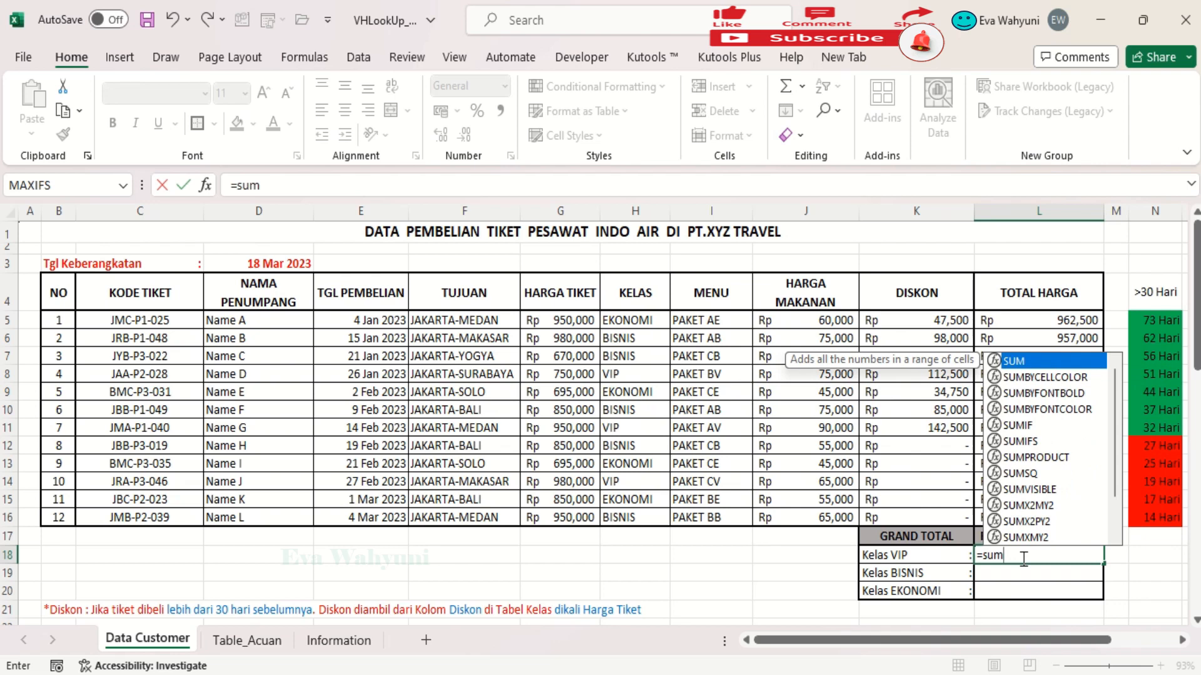
{"action": "double_click", "coordinate": [1039, 427]}
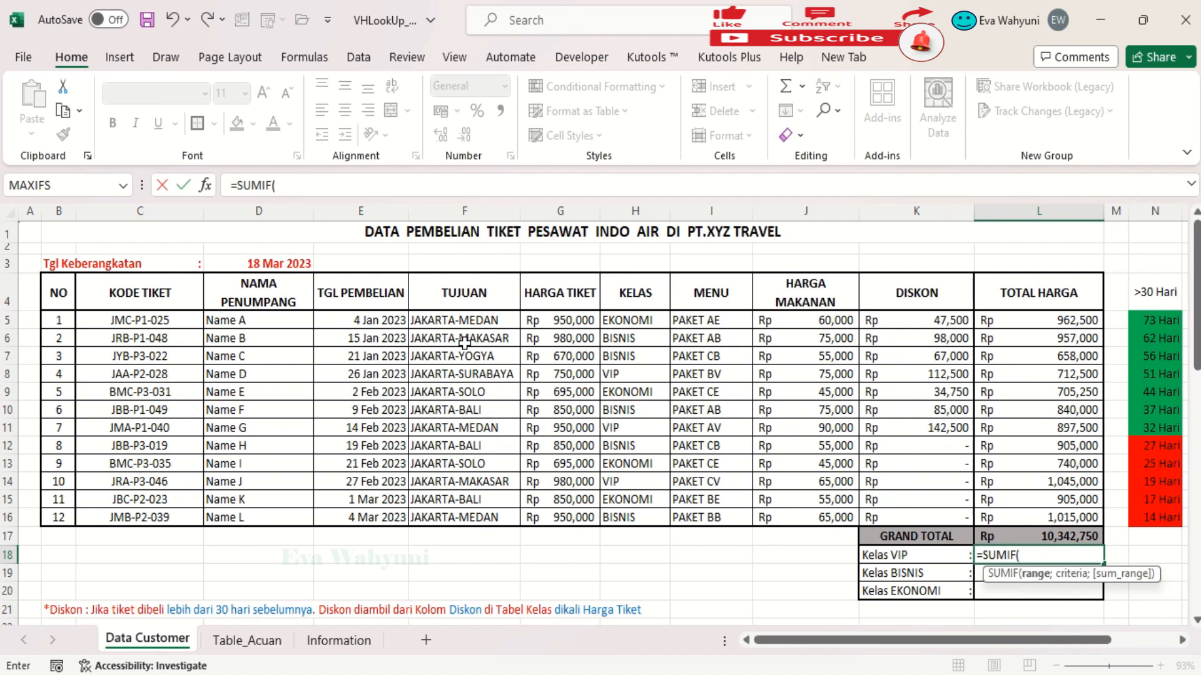
{"action": "left_click_drag", "start_coordinate": [627, 321], "coordinate": [633, 512]}
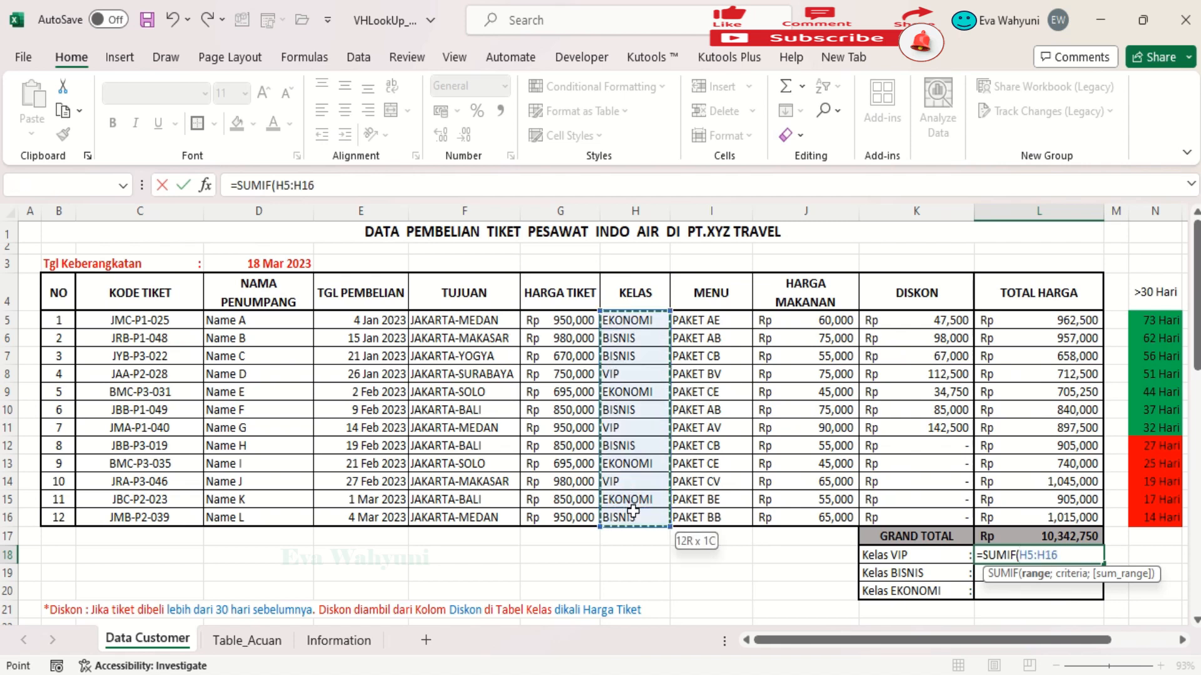
{"action": "key", "text": "F4"}
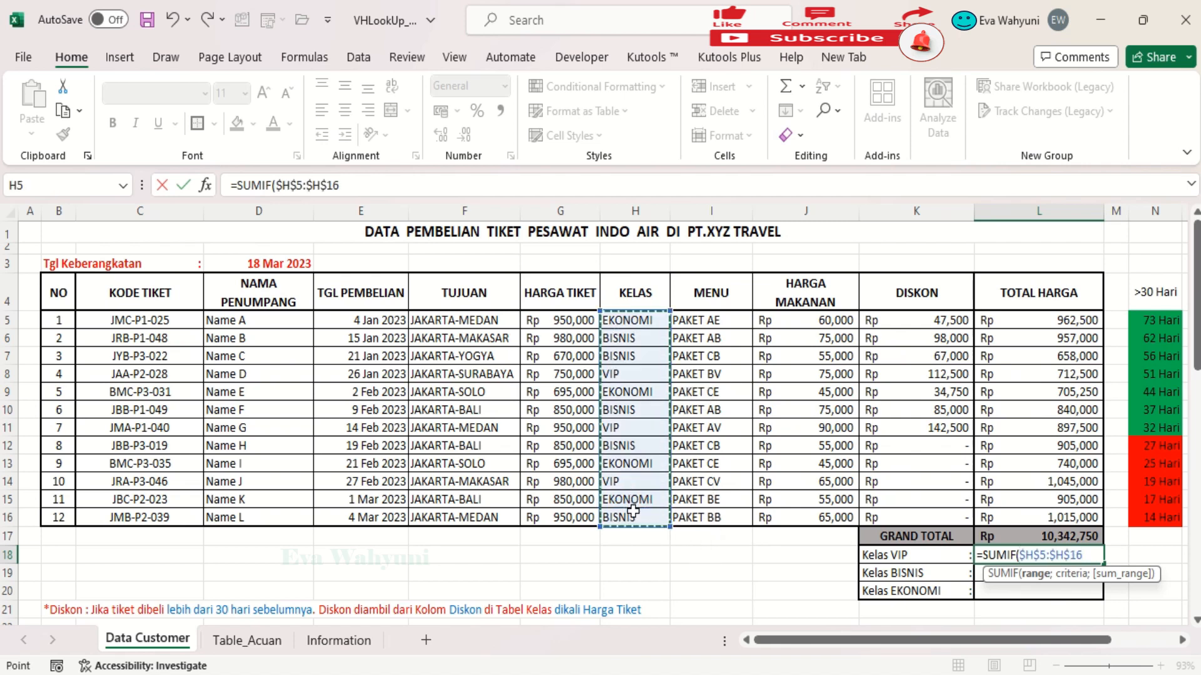
{"action": "type", "text": ";\"VIP"}
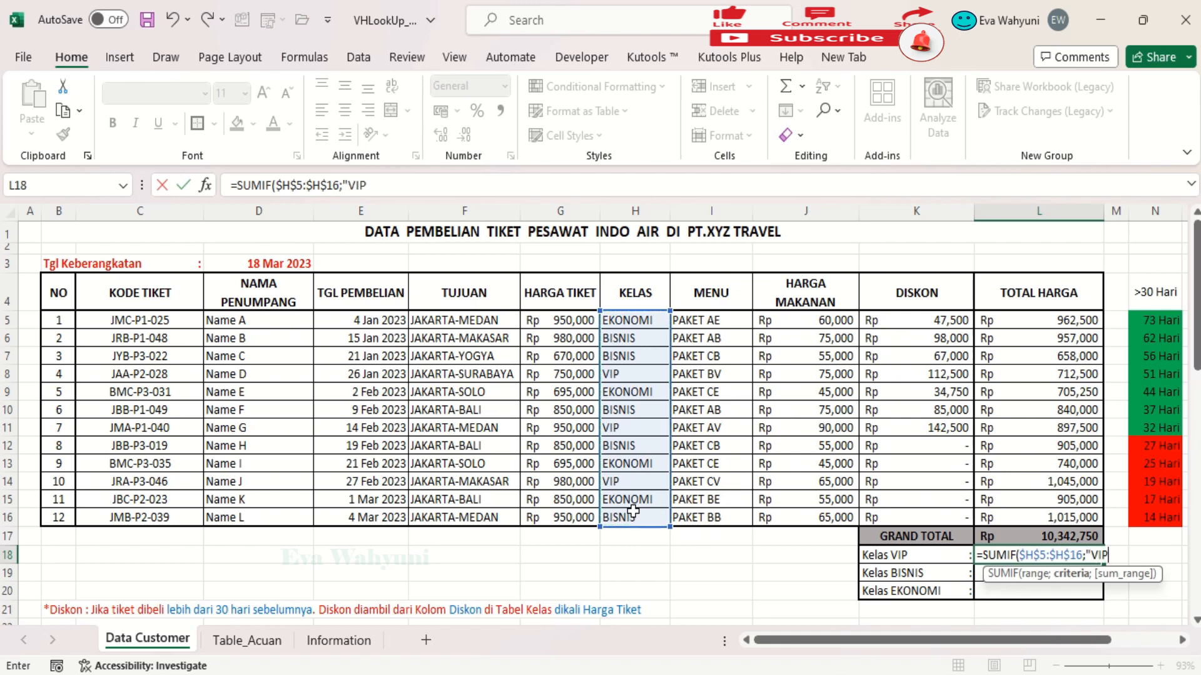
{"action": "type", "text": "\";"}
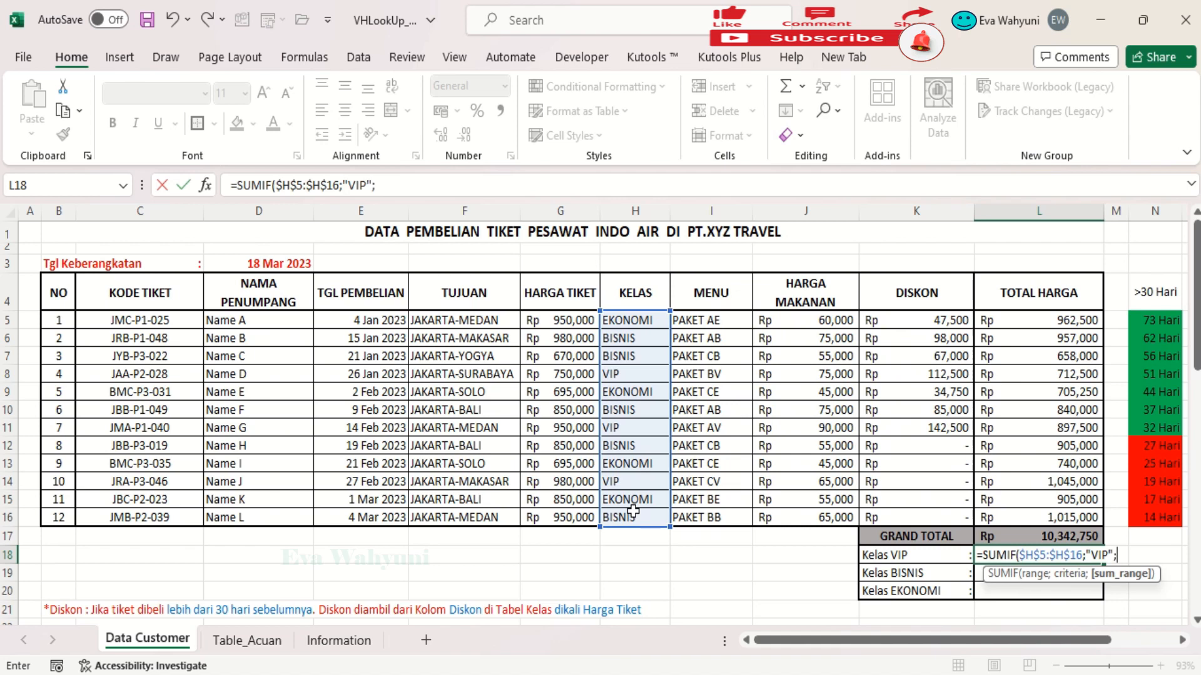
{"action": "left_click_drag", "start_coordinate": [1035, 323], "coordinate": [1038, 514]}
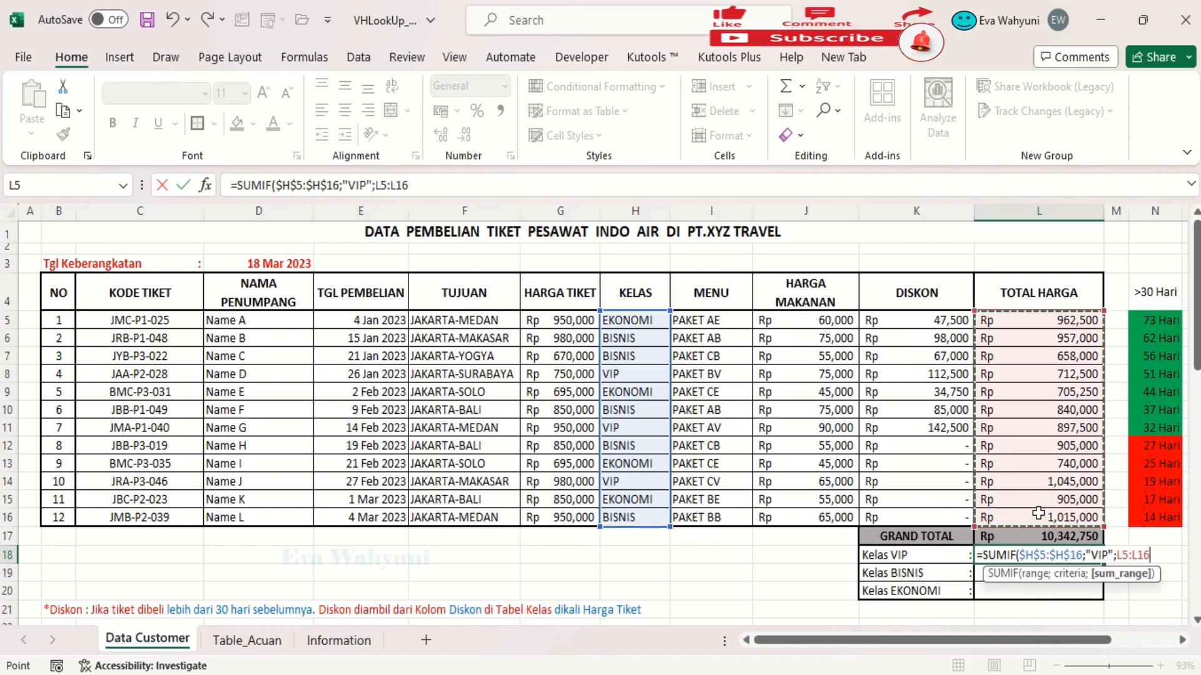
{"action": "key", "text": "F4"}
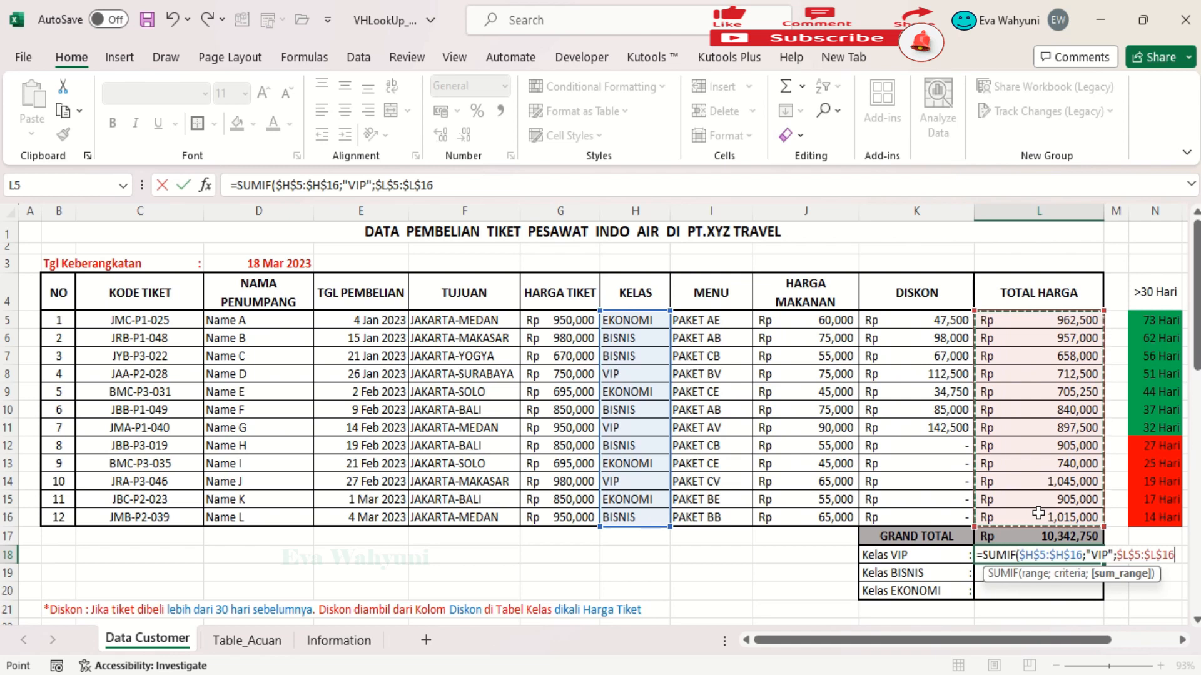
{"action": "key", "text": "Return"}
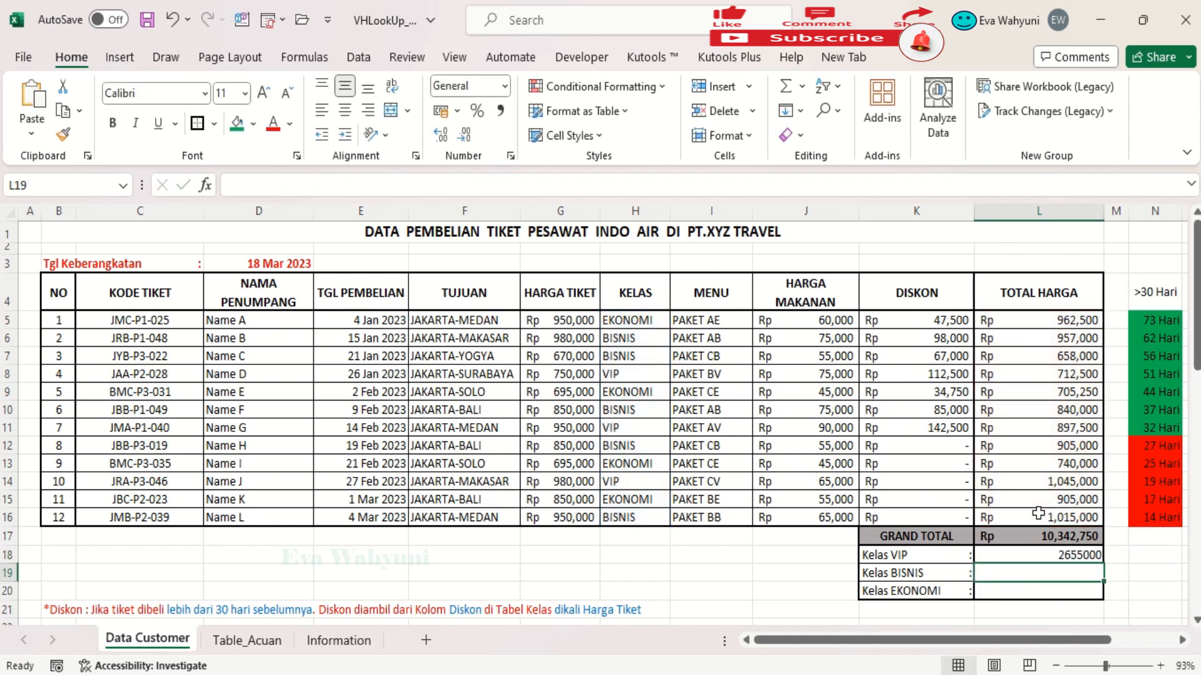
{"action": "left_click", "coordinate": [1091, 555]}
{"action": "left_click_drag", "start_coordinate": [1104, 565], "coordinate": [1102, 600]}
Change the SUMIF criterion of the Kelas BISNIS total in L19 to "BISNIS".
{"action": "left_click", "coordinate": [1081, 572]}
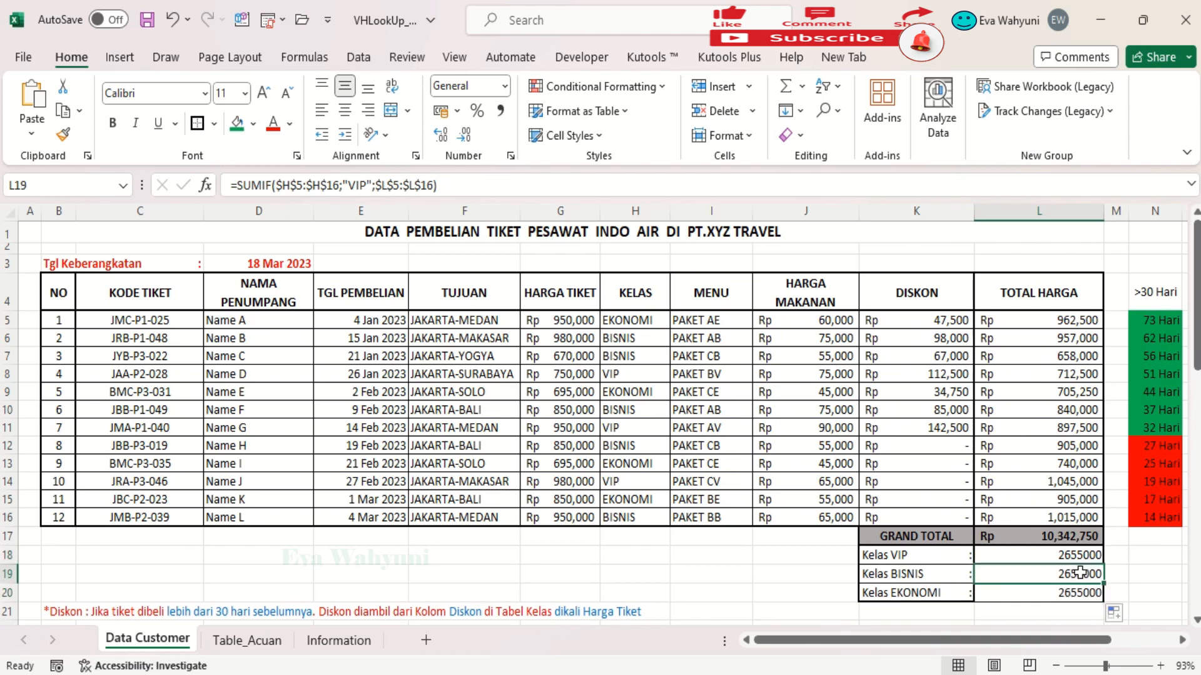
{"action": "left_click", "coordinate": [380, 185]}
{"action": "key", "text": "BackSpace"}
{"action": "key", "text": "BackSpace"}
{"action": "key", "text": "BackSpace"}
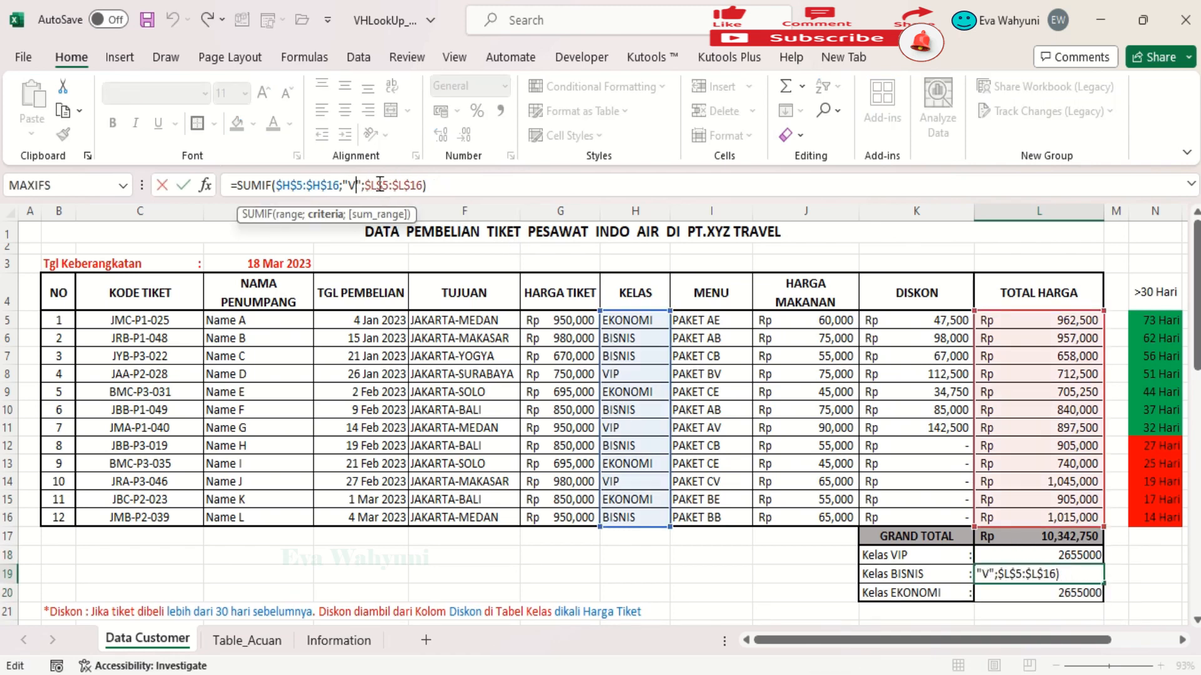
{"action": "type", "text": "B"}
{"action": "type", "text": "NIS"}
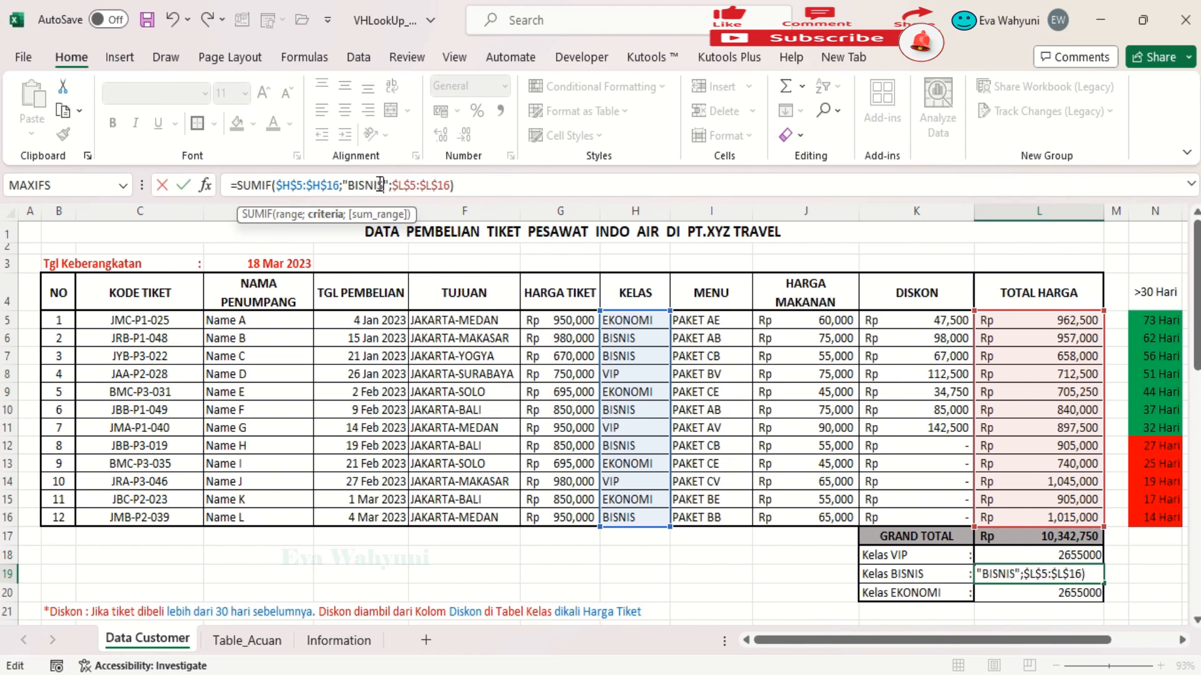
{"action": "key", "text": "Return"}
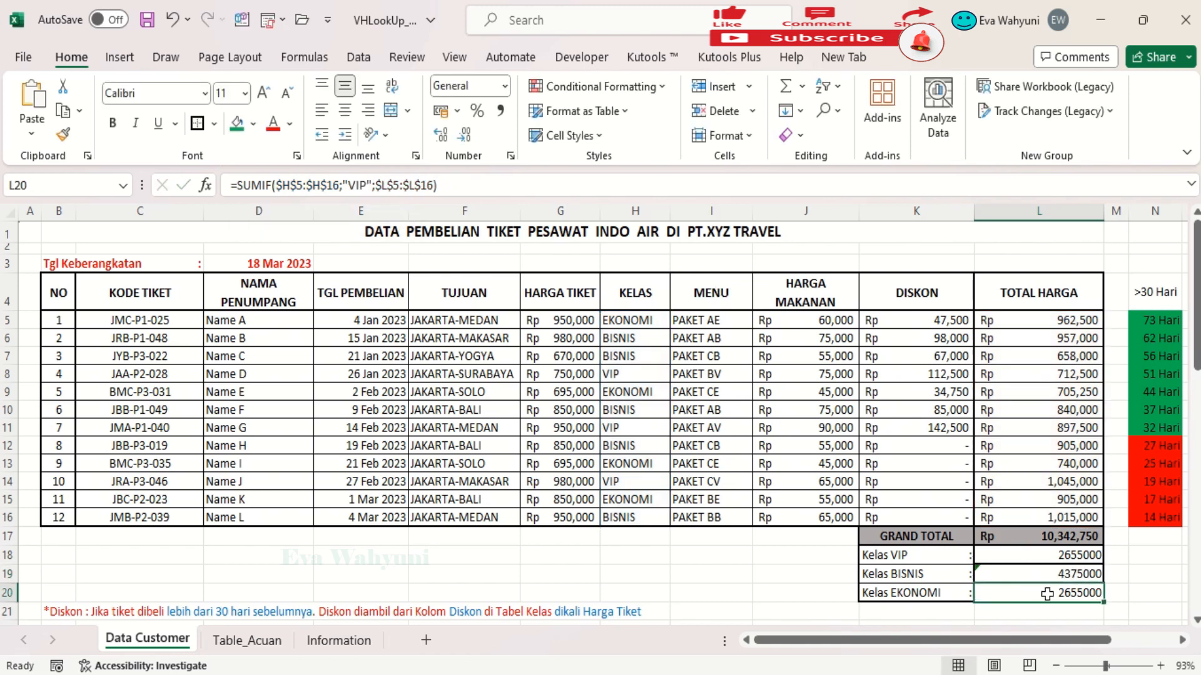
Change the SUMIF criterion of the Kelas EKONOMI total in L20 to "EKONOMI".
{"action": "left_click", "coordinate": [362, 181]}
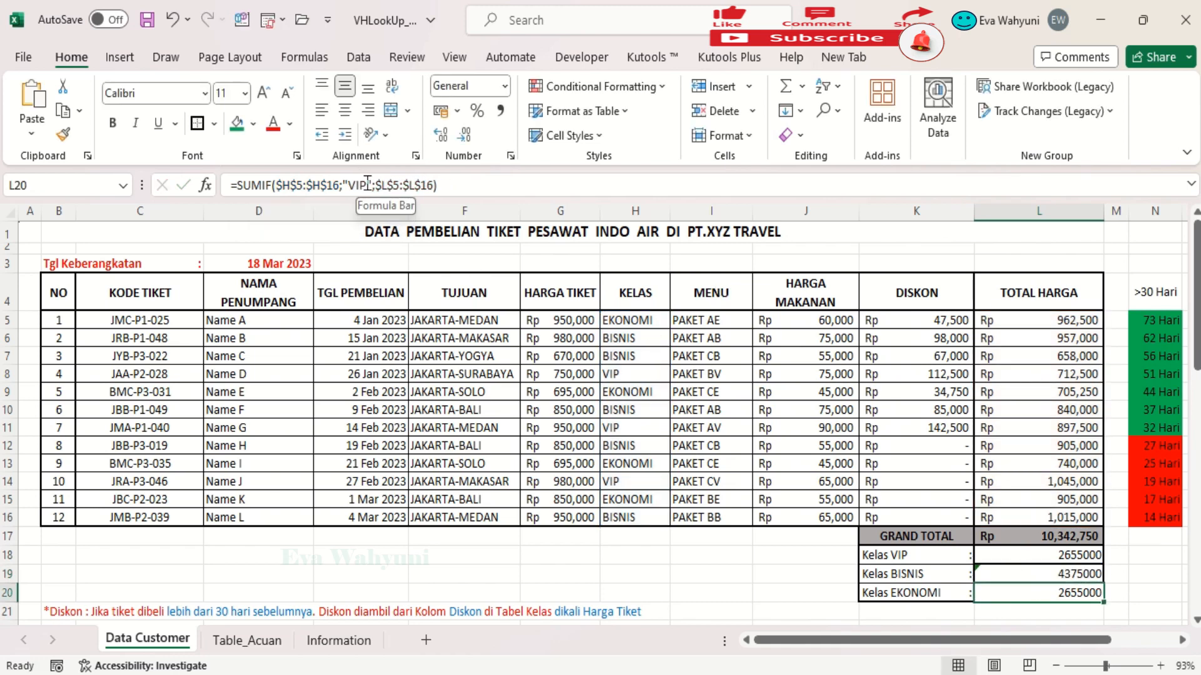
{"action": "key", "text": "BackSpace"}
{"action": "key", "text": "BackSpace"}
{"action": "key", "text": "BackSpace"}
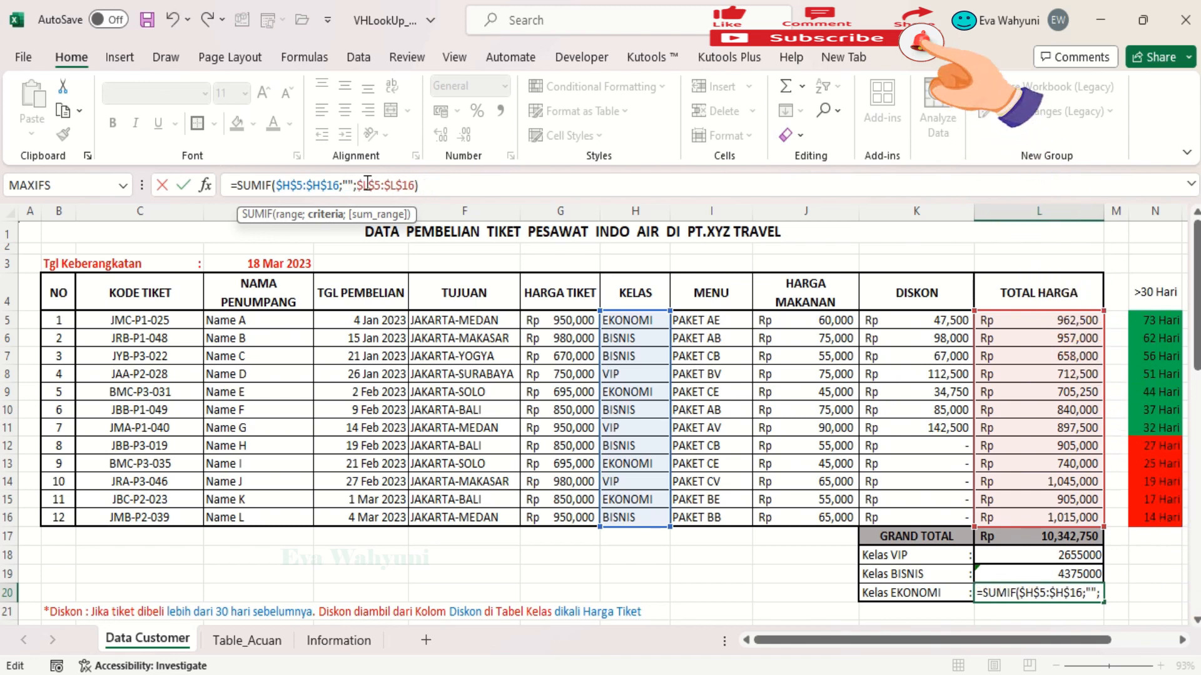
{"action": "type", "text": "EKONOMI"}
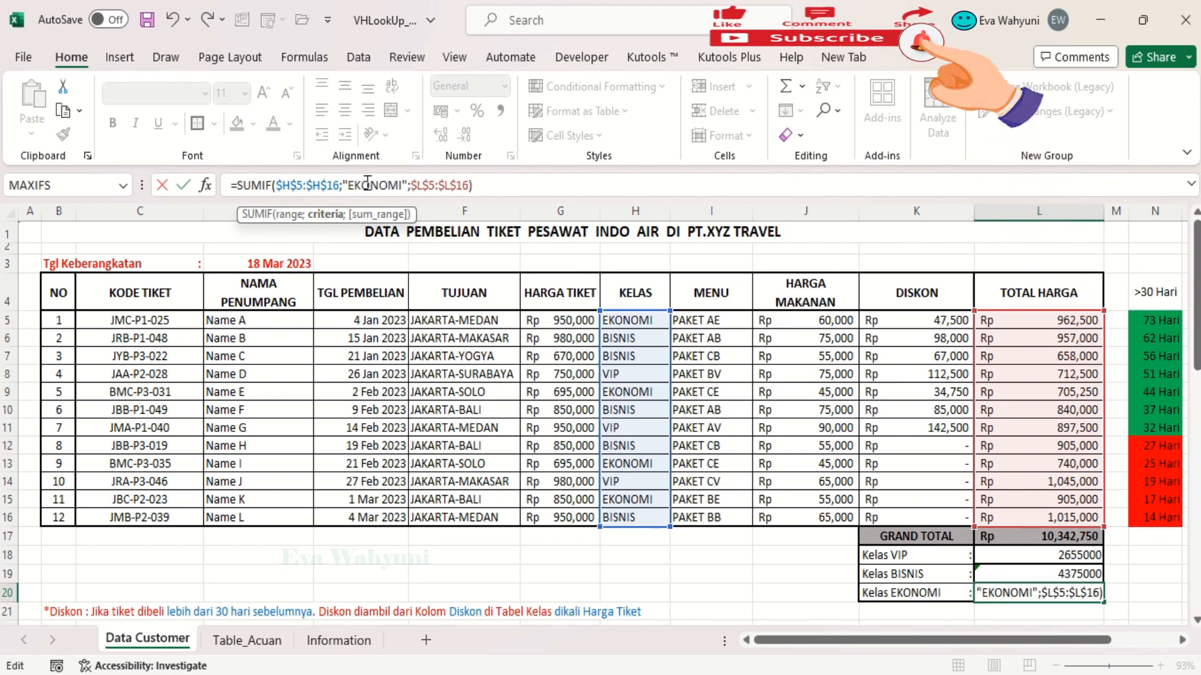
{"action": "key", "text": "Return"}
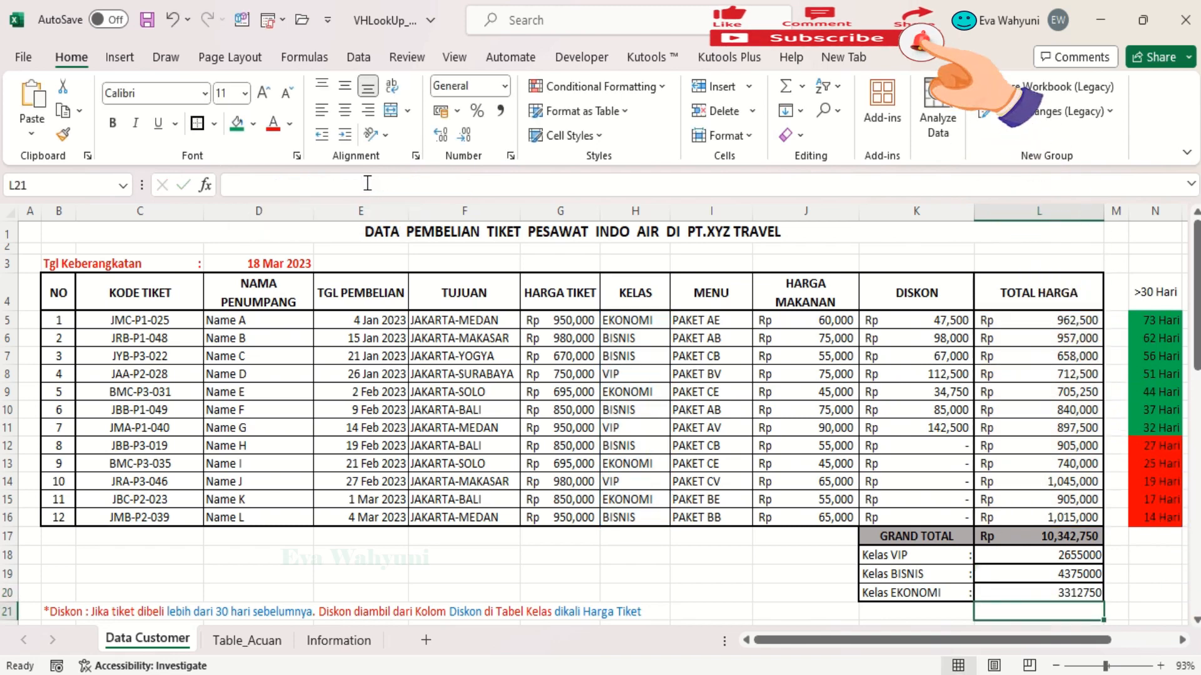
Format the class totals in L18:L20 as Currency with the Rp symbol and 0 decimal places.
{"action": "left_click", "coordinate": [1053, 555]}
{"action": "left_click_drag", "start_coordinate": [1056, 563], "coordinate": [1055, 591]}
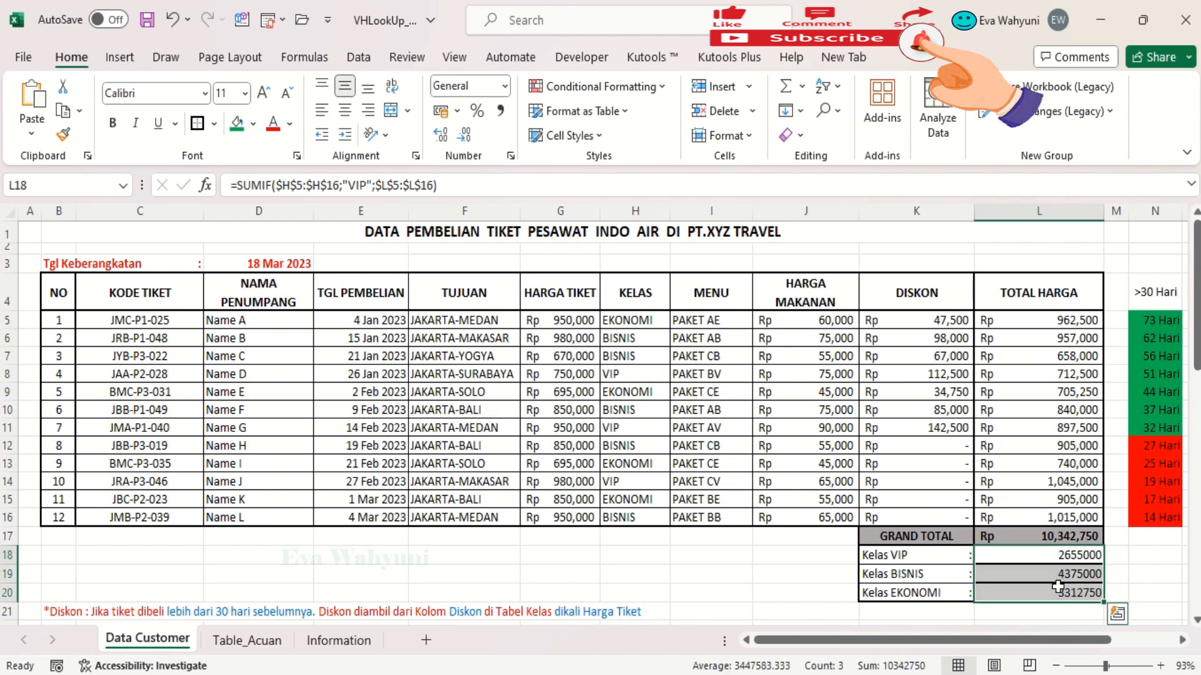
{"action": "right_click", "coordinate": [1050, 591]}
{"action": "left_click", "coordinate": [907, 463]}
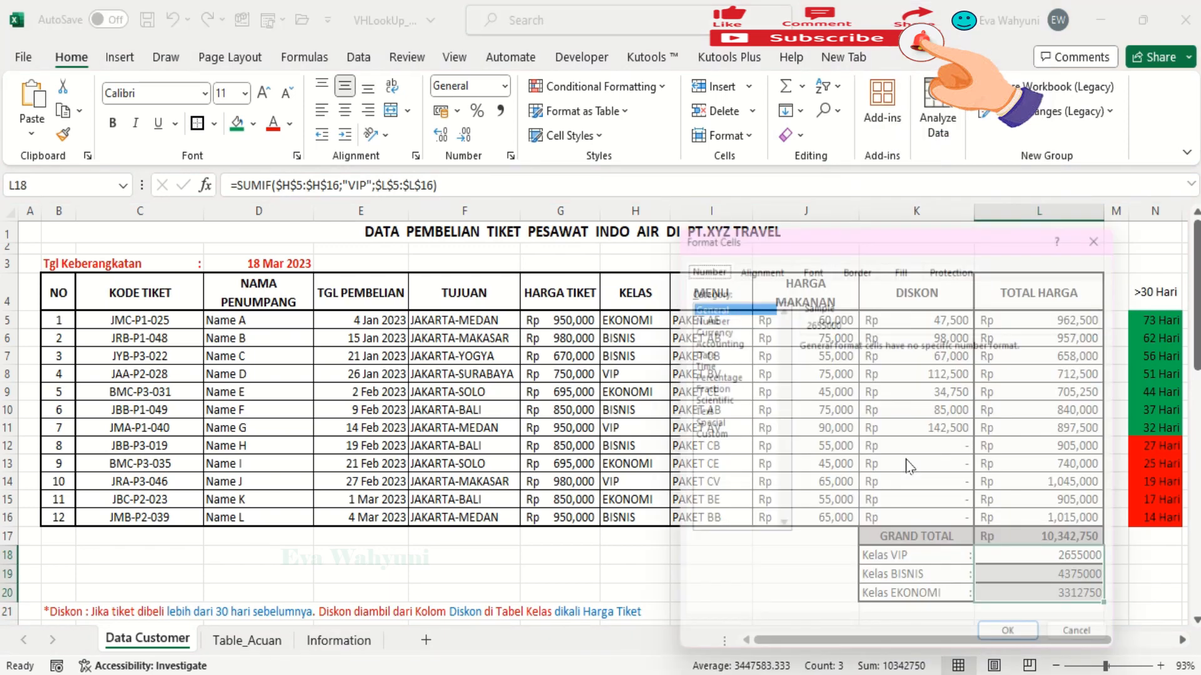
{"action": "left_click", "coordinate": [719, 328]}
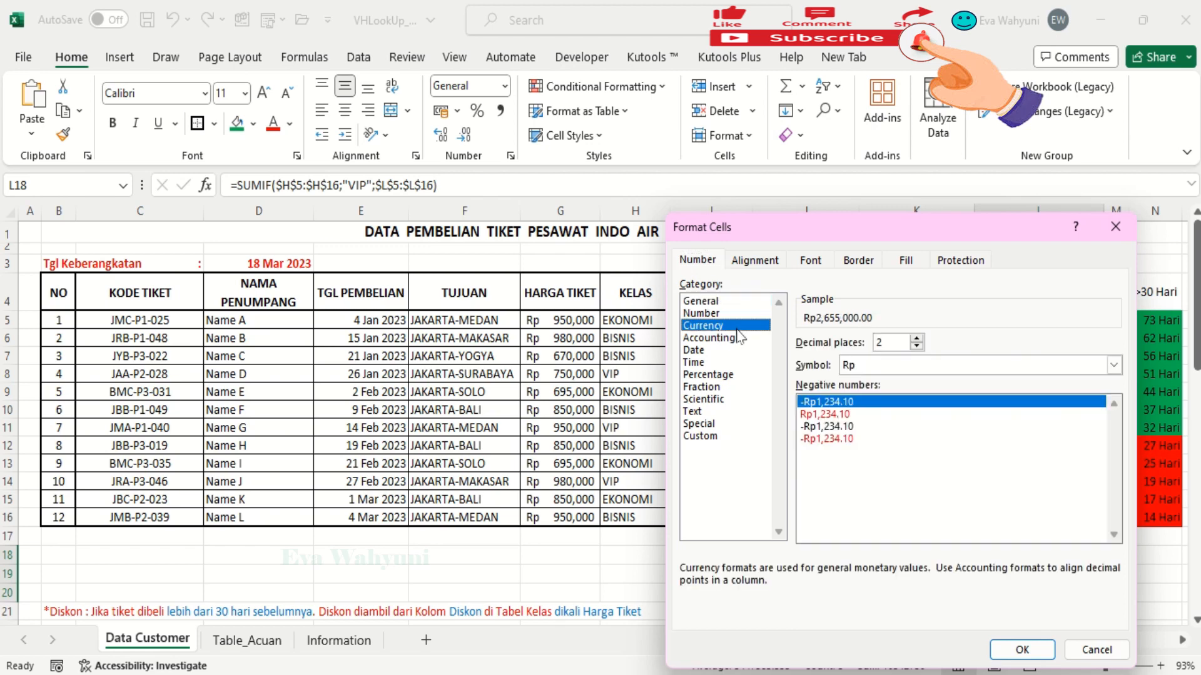
{"action": "left_click", "coordinate": [918, 345]}
{"action": "left_click", "coordinate": [918, 346]}
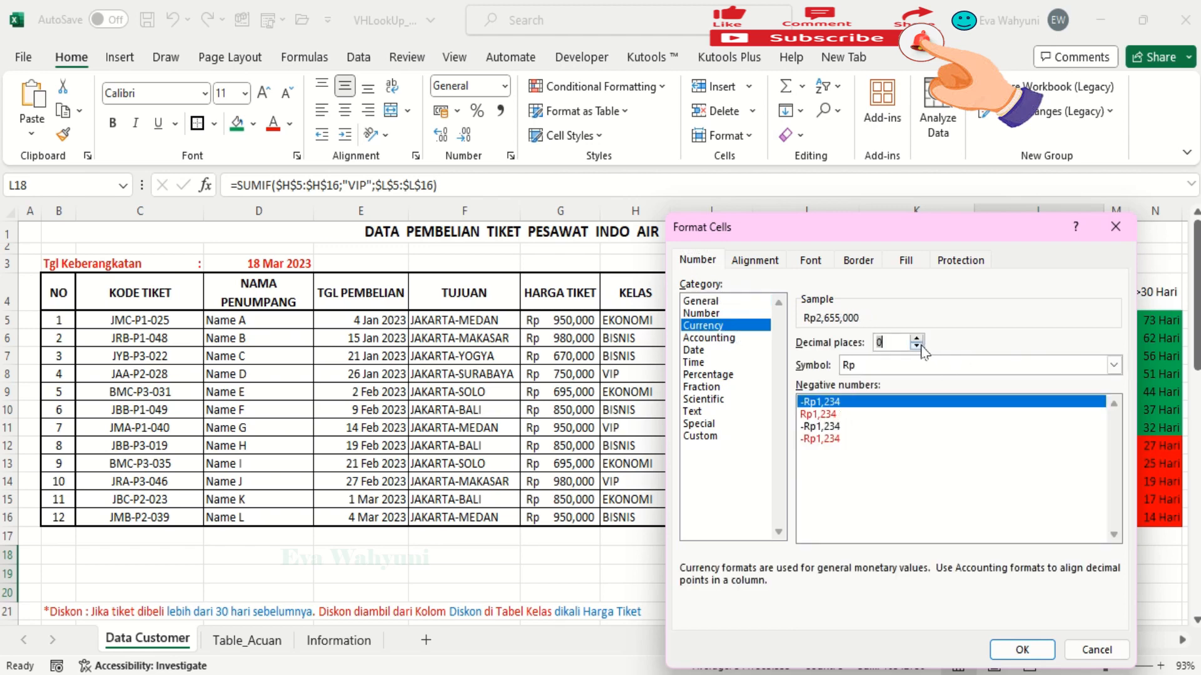
{"action": "left_click", "coordinate": [1020, 649]}
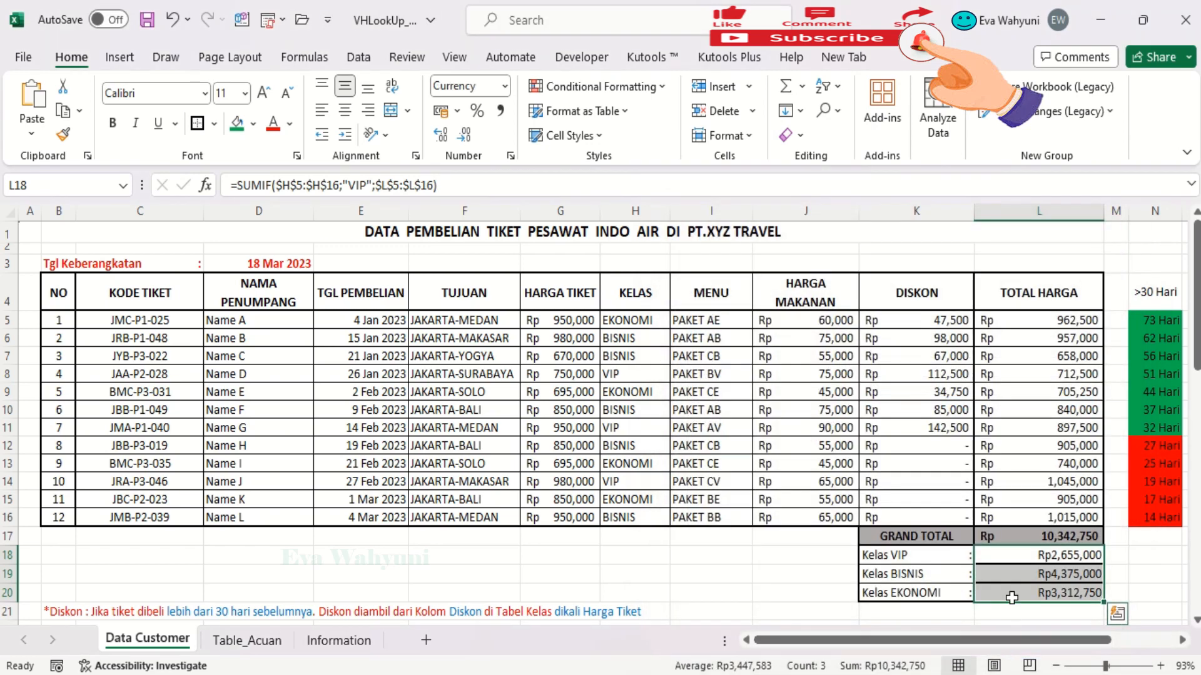
Switch the number format of the class totals L18:L20 to Accounting.
{"action": "right_click", "coordinate": [1010, 557]}
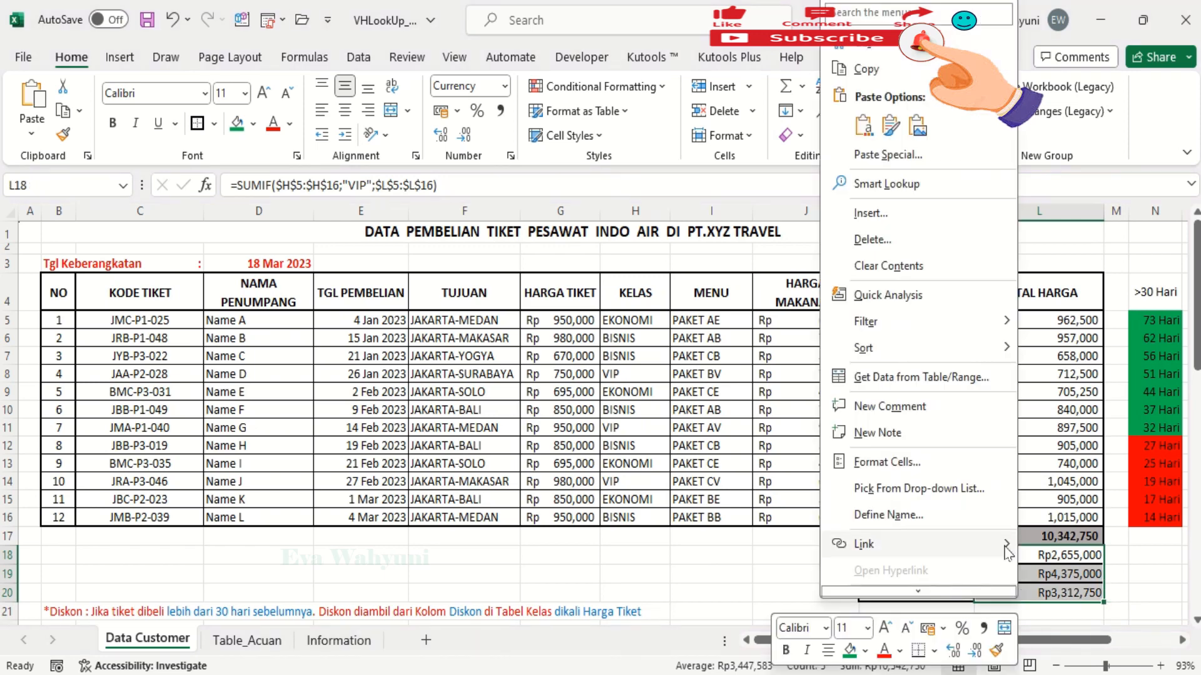
{"action": "left_click", "coordinate": [935, 474]}
{"action": "left_click", "coordinate": [747, 337]}
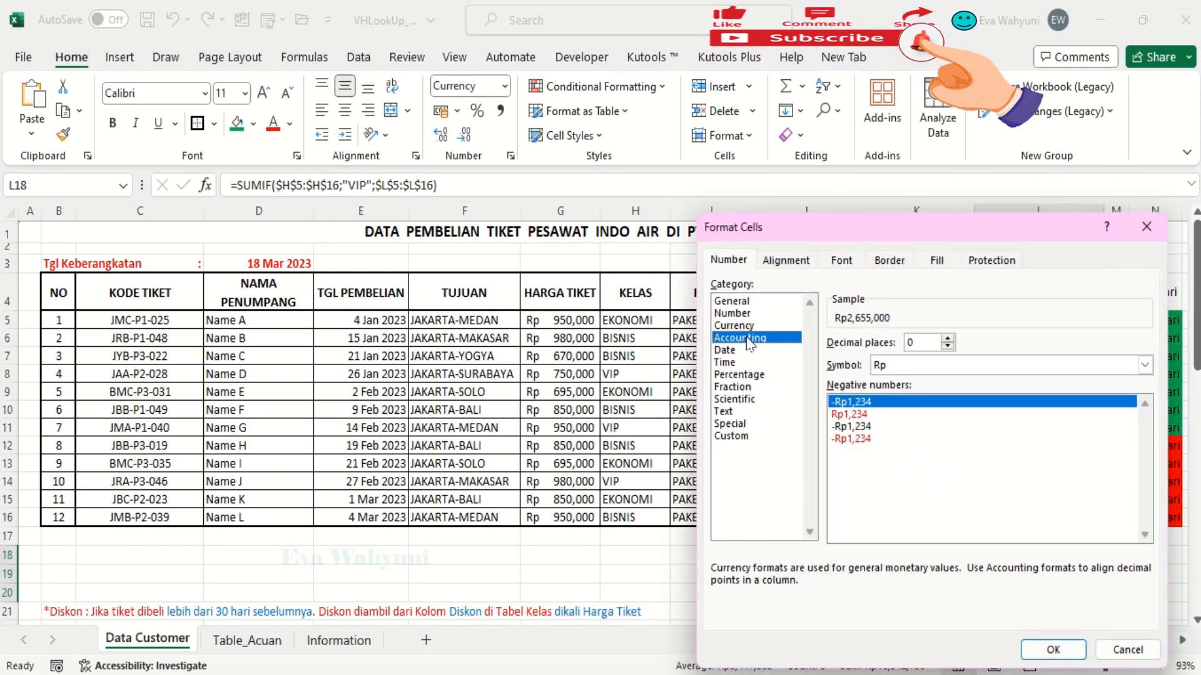
{"action": "left_click", "coordinate": [1053, 650]}
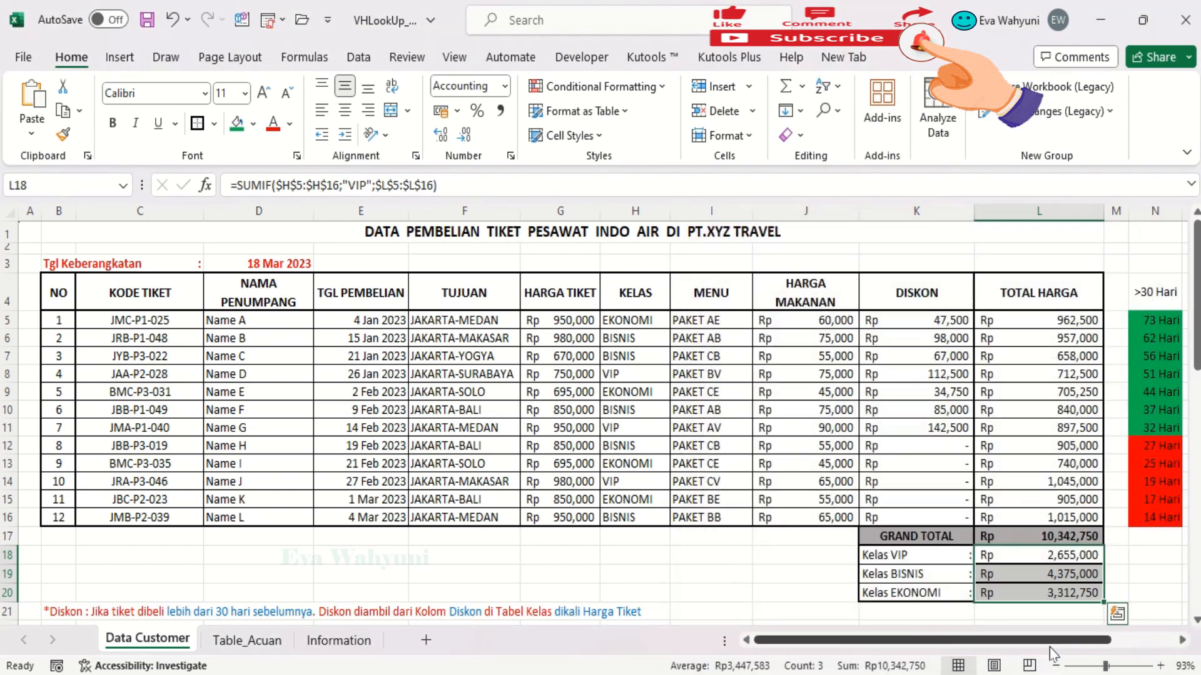
Apply all borders and a thick outside border to the class totals block K18:L20.
{"action": "left_click_drag", "start_coordinate": [927, 559], "coordinate": [1032, 591]}
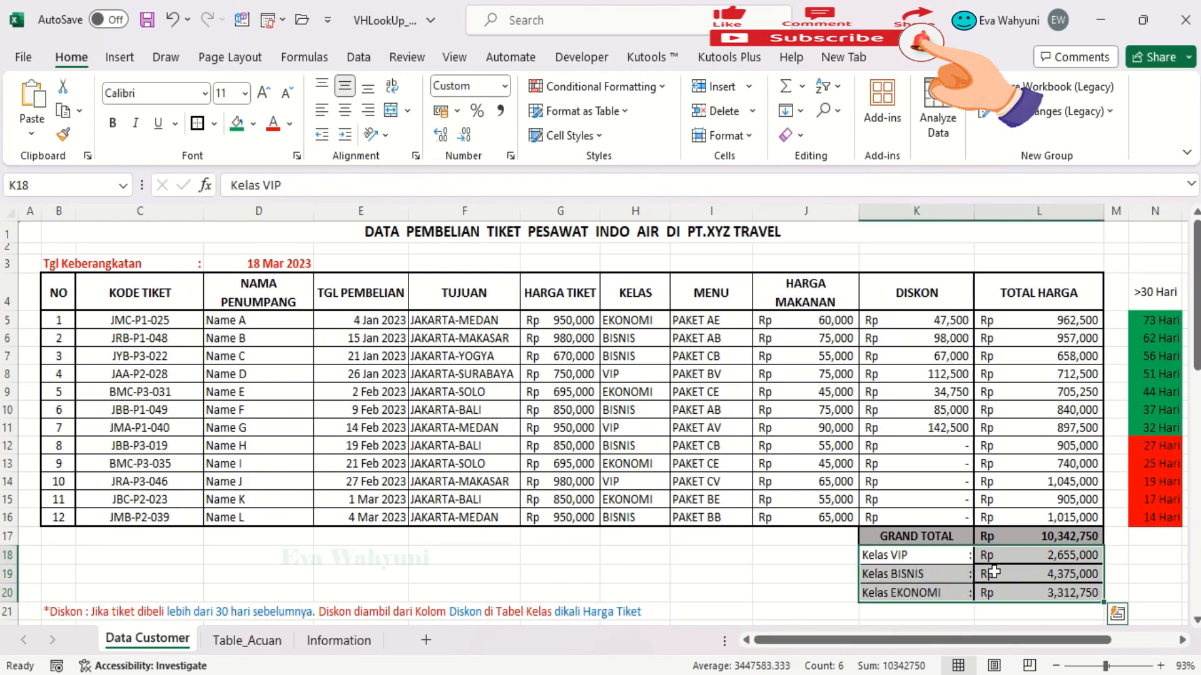
{"action": "left_click", "coordinate": [213, 123]}
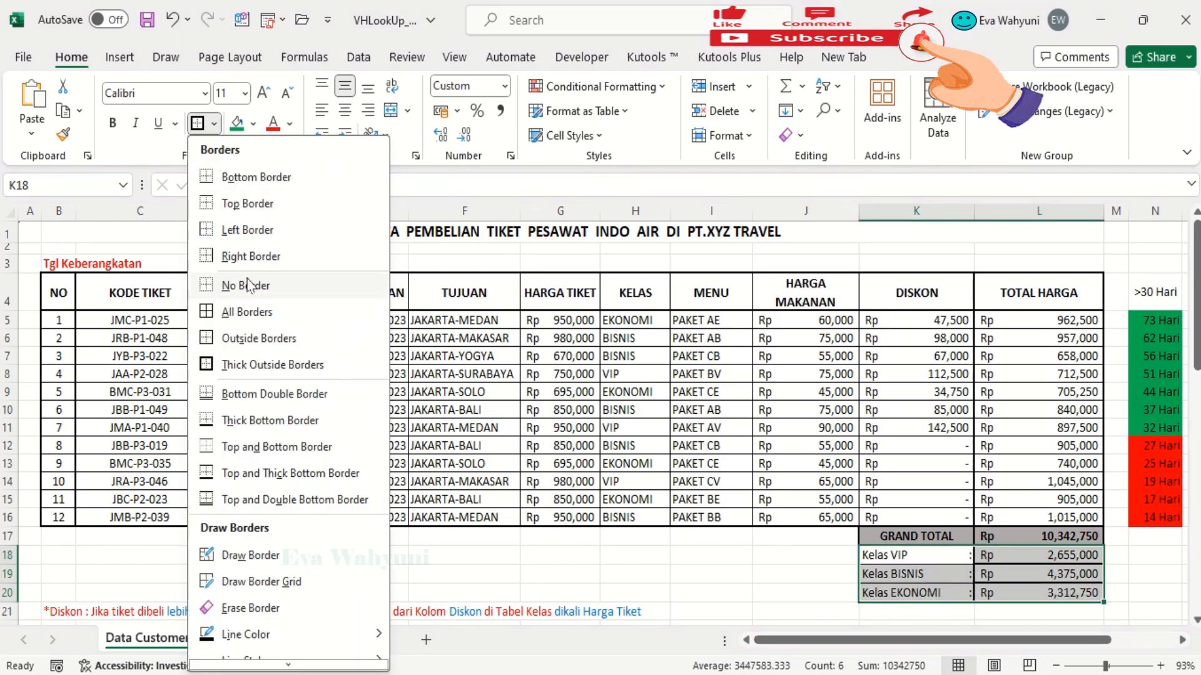
{"action": "left_click", "coordinate": [249, 311]}
{"action": "left_click", "coordinate": [214, 123]}
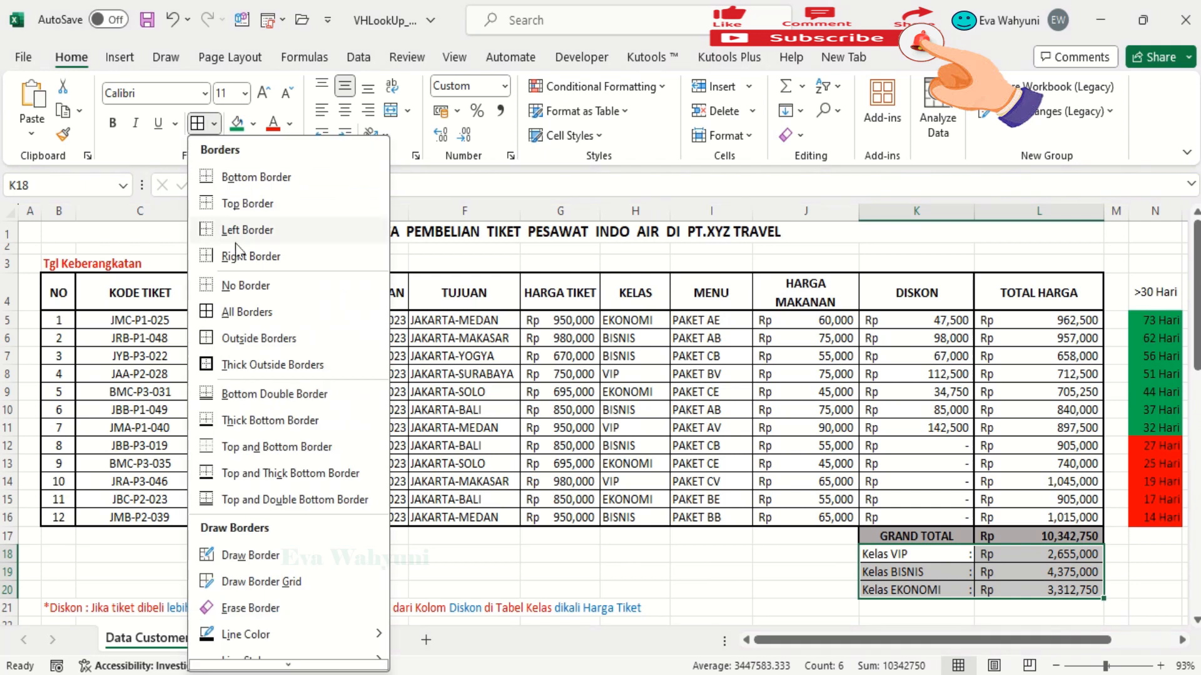
{"action": "left_click", "coordinate": [247, 363]}
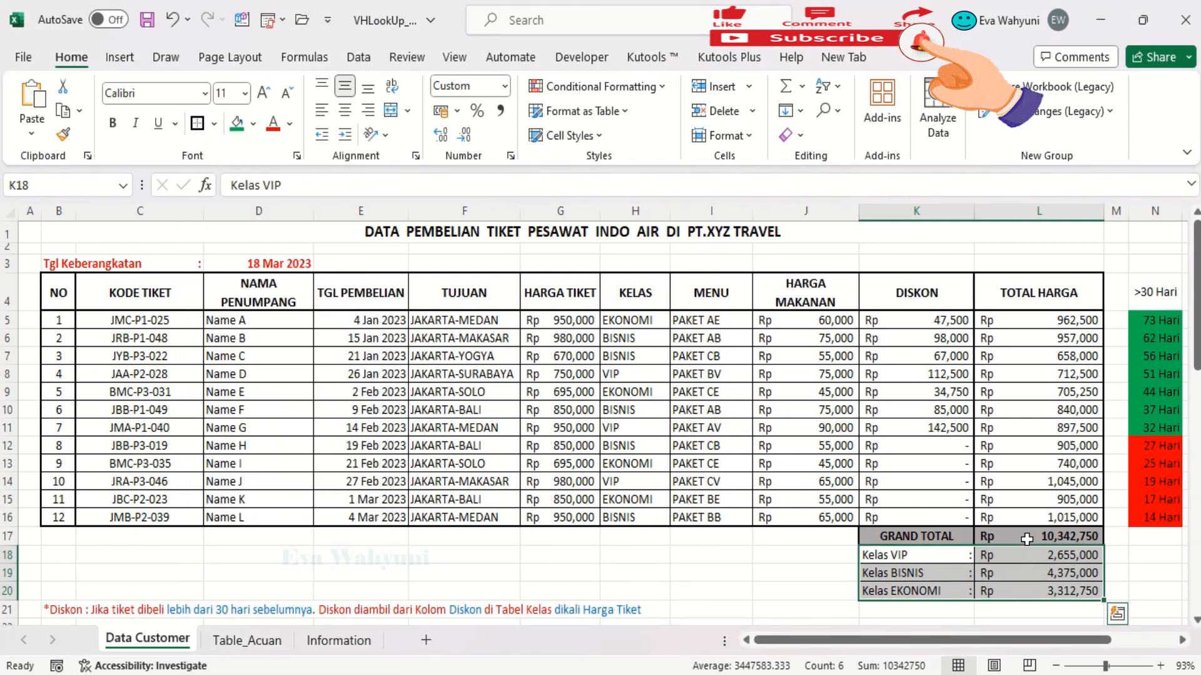
Compare the sum of the class totals L18:L20 with the GRAND TOTAL in L17.
{"action": "left_click_drag", "start_coordinate": [1029, 537], "coordinate": [1033, 583]}
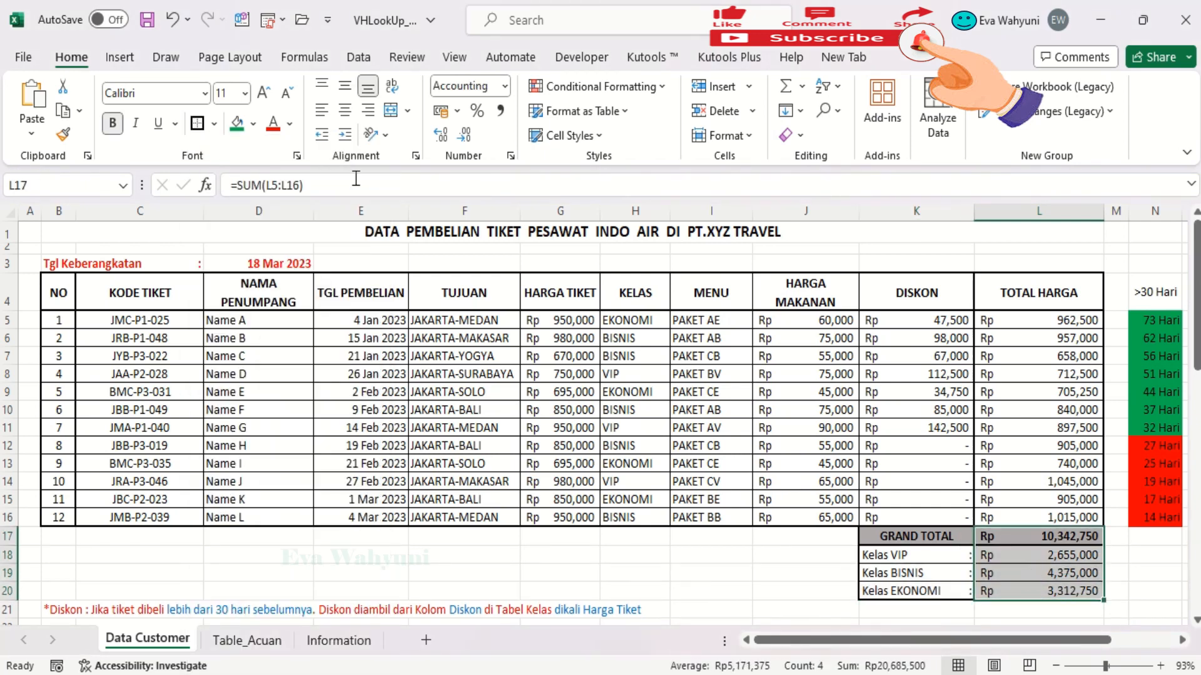
{"action": "left_click", "coordinate": [805, 594]}
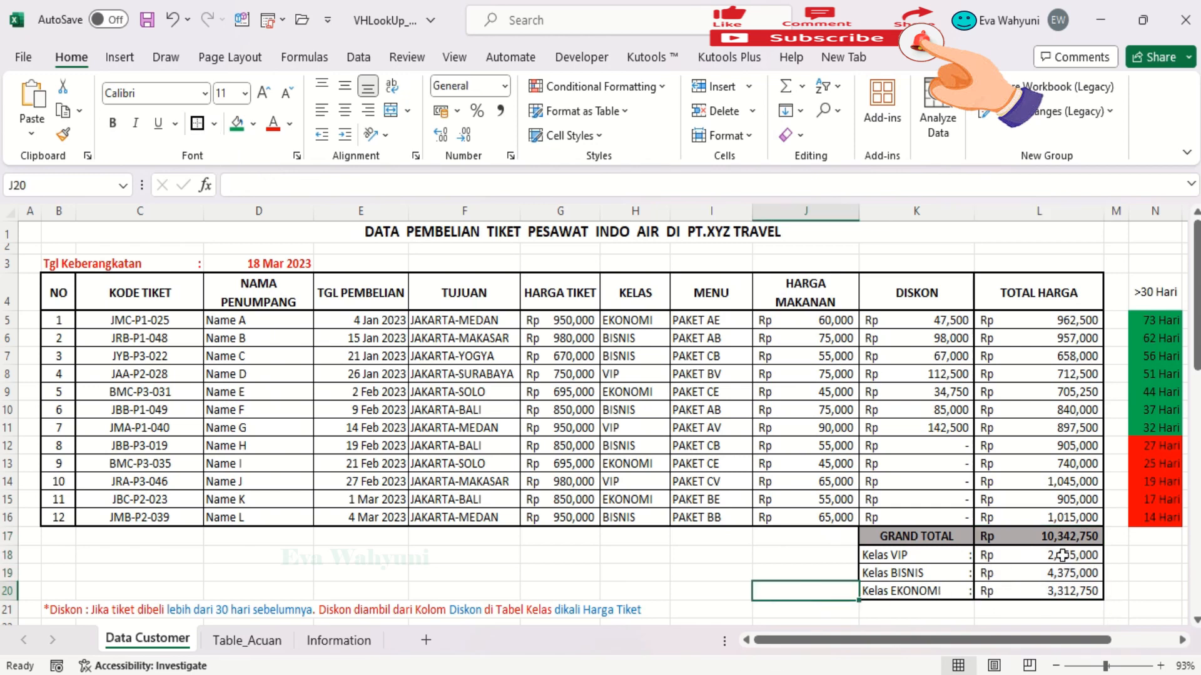
{"action": "left_click_drag", "start_coordinate": [1062, 555], "coordinate": [1063, 590]}
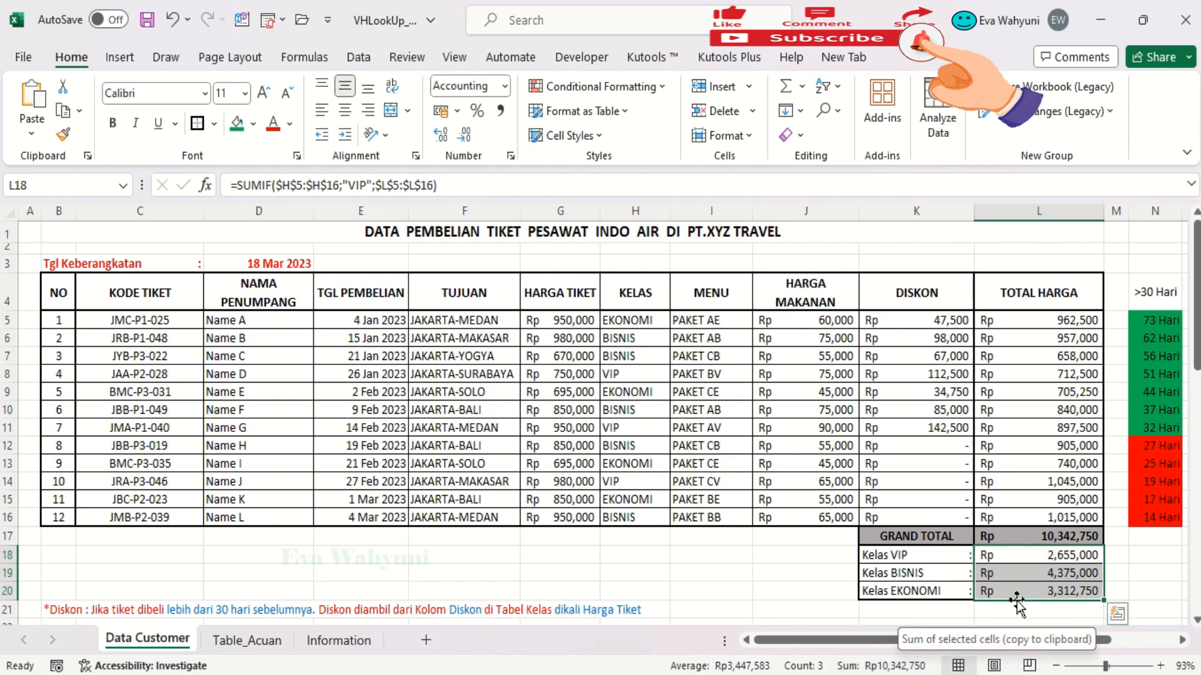
{"action": "left_click", "coordinate": [1044, 534]}
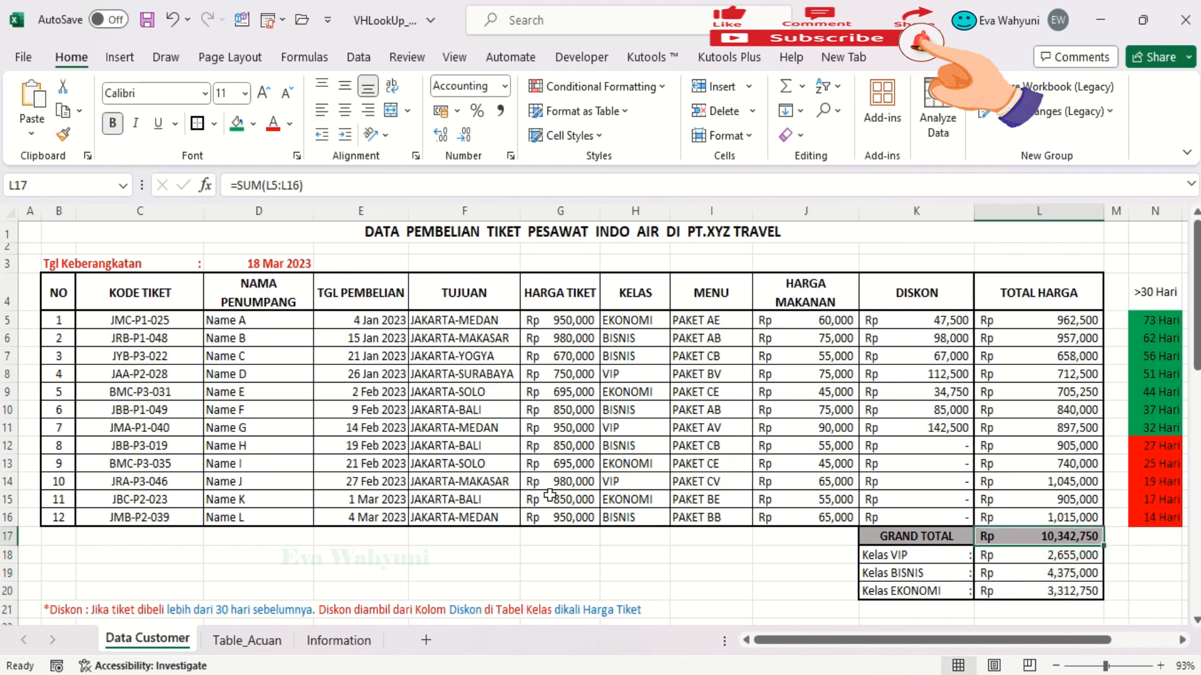